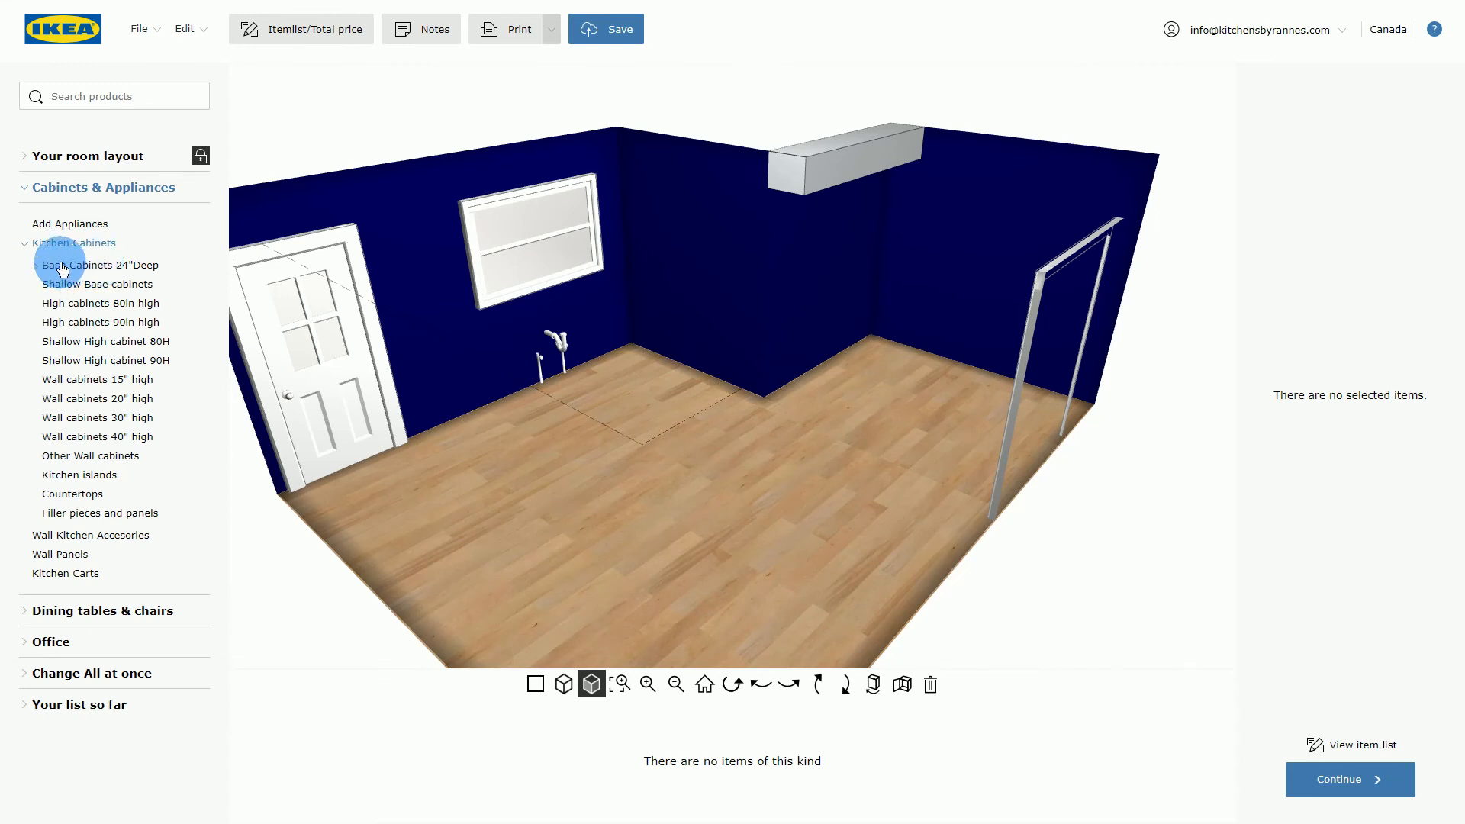
# Examine the available widths of the 24-inch-deep base cabinets with doors and shelves, including the one-door and two-door models.
pyautogui.click(63, 267)
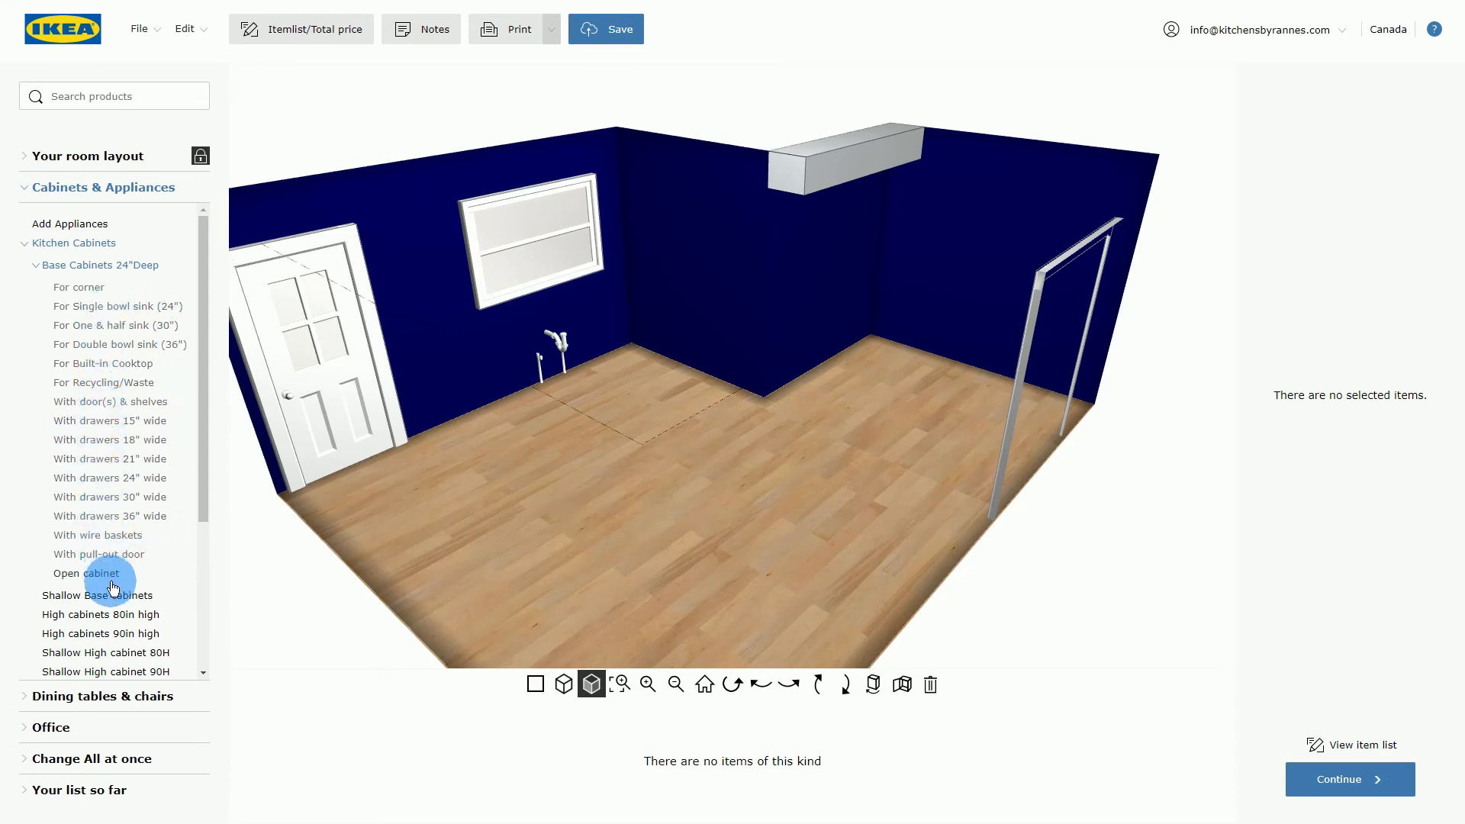
pyautogui.click(104, 408)
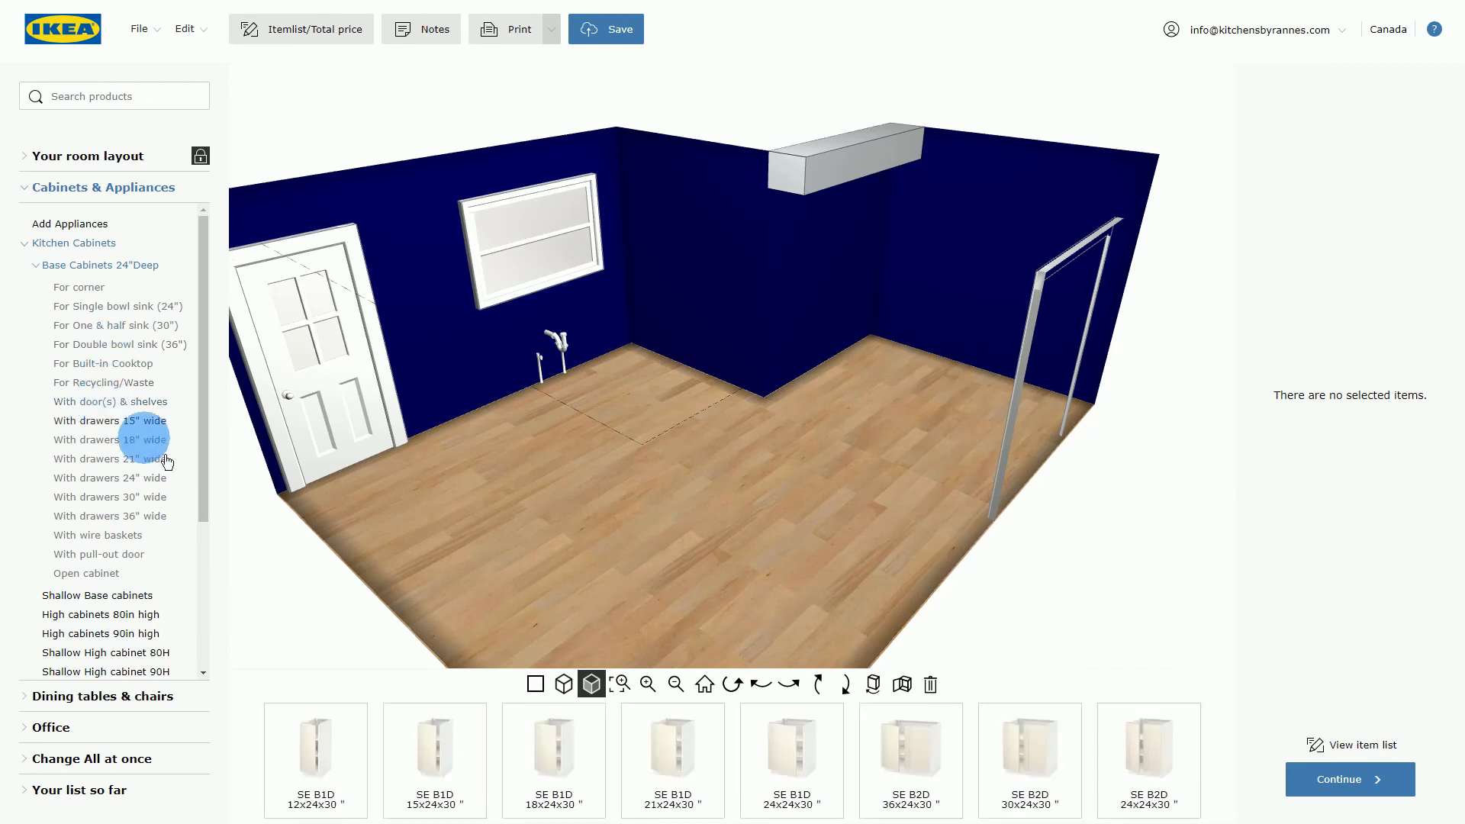
pyautogui.click(306, 763)
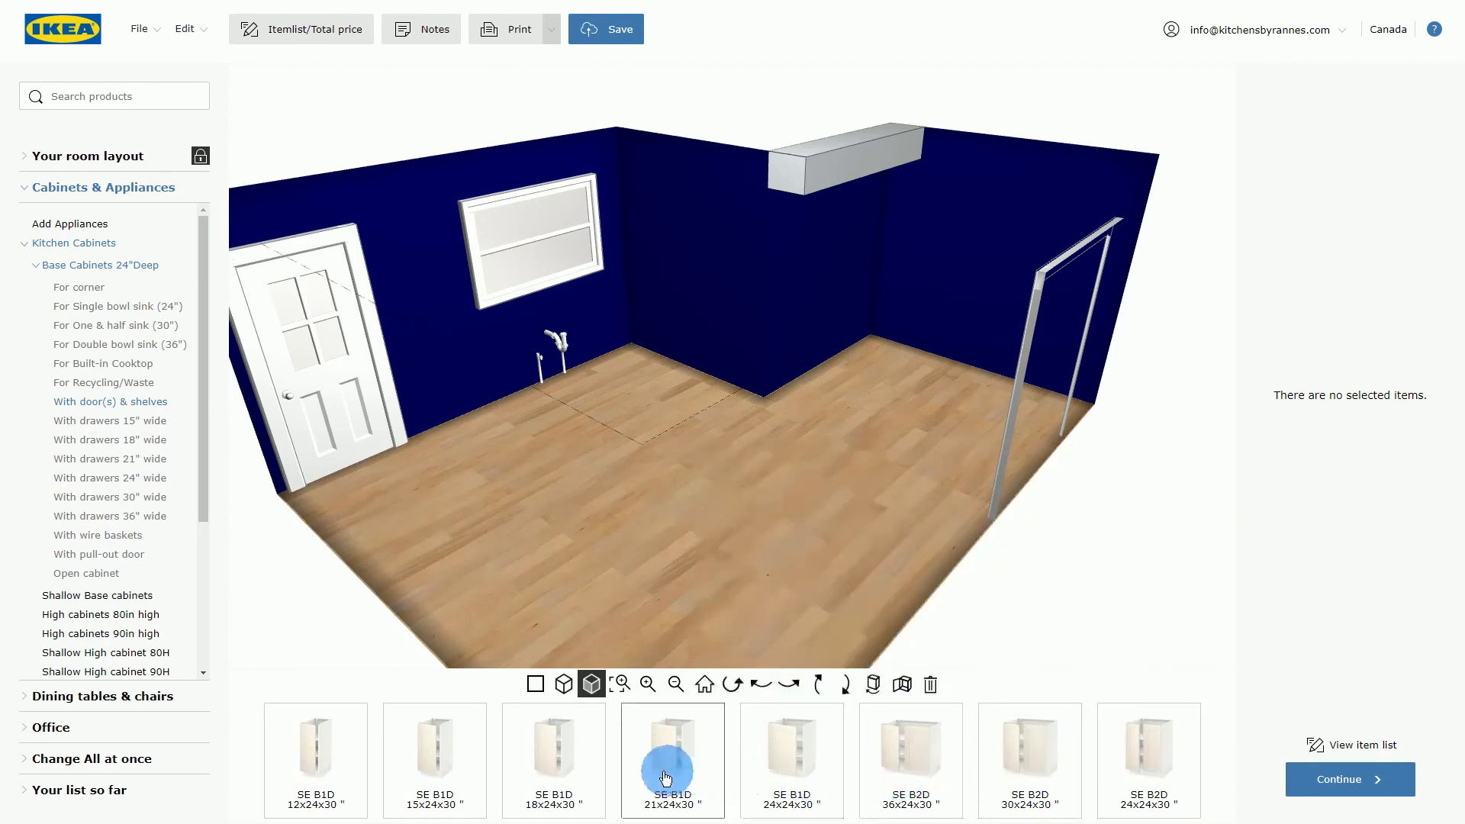
pyautogui.click(326, 773)
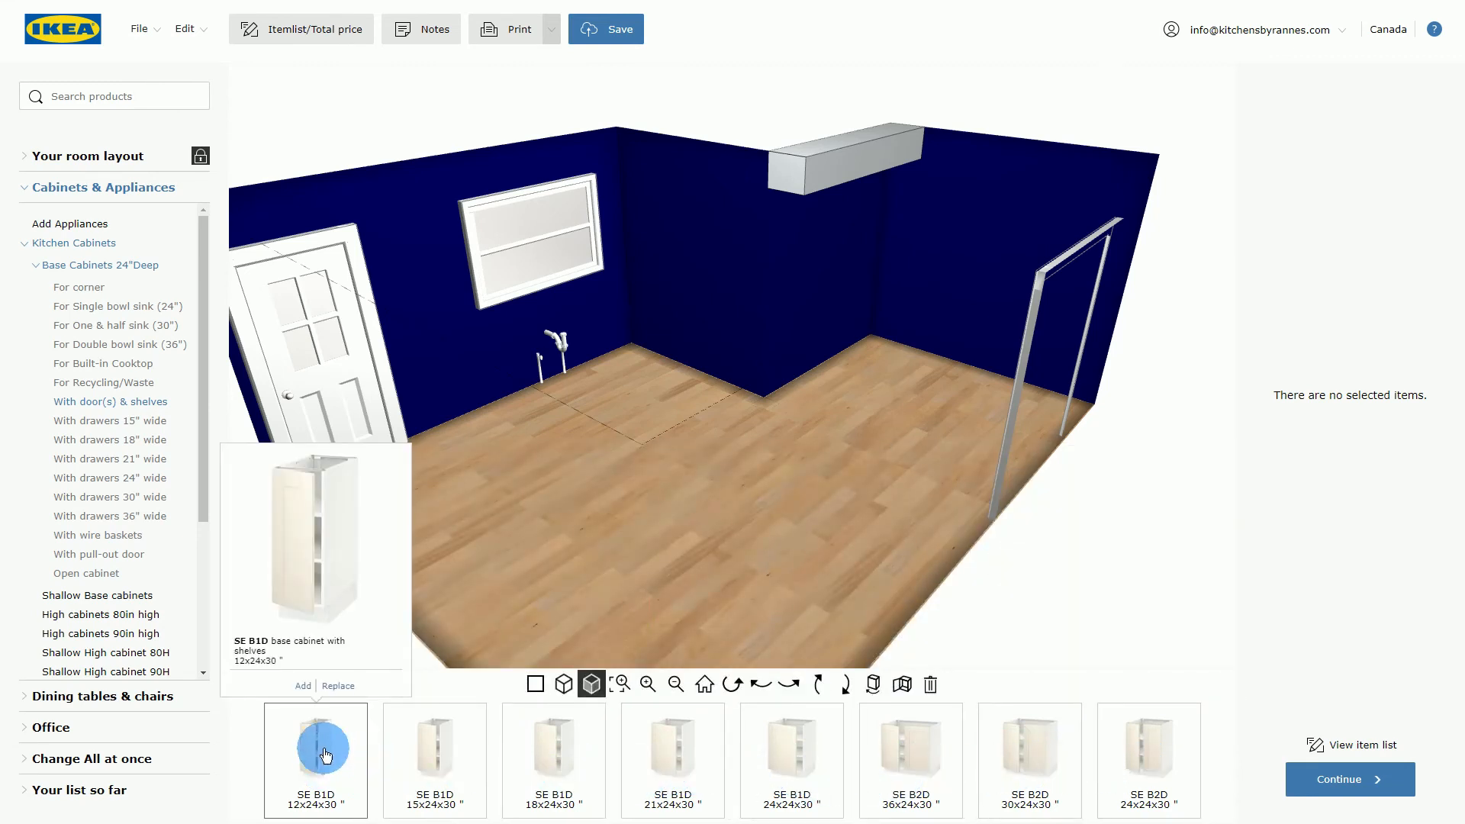
pyautogui.moveTo(333, 763)
pyautogui.moveTo(539, 786)
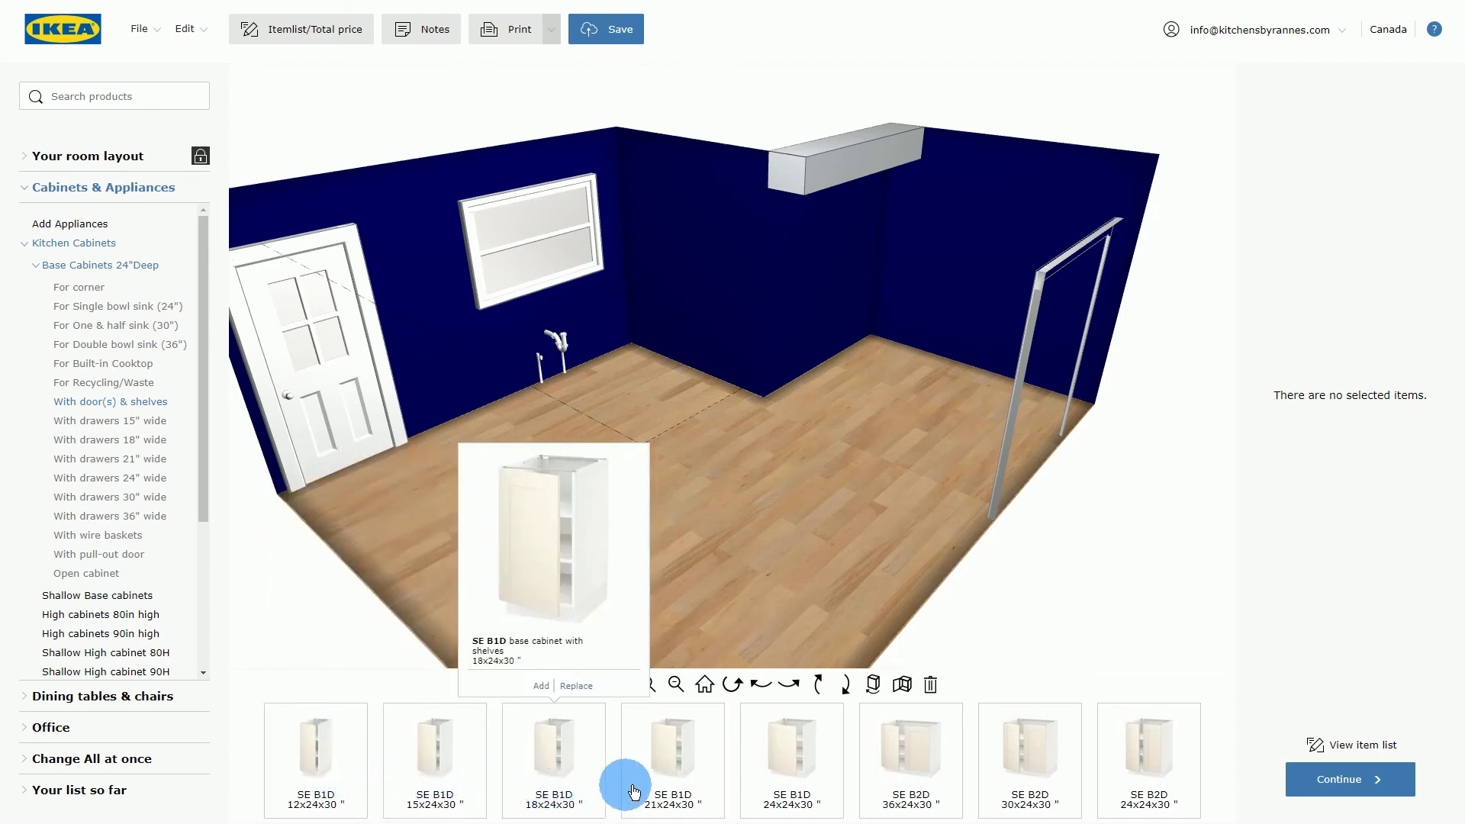
pyautogui.moveTo(759, 775)
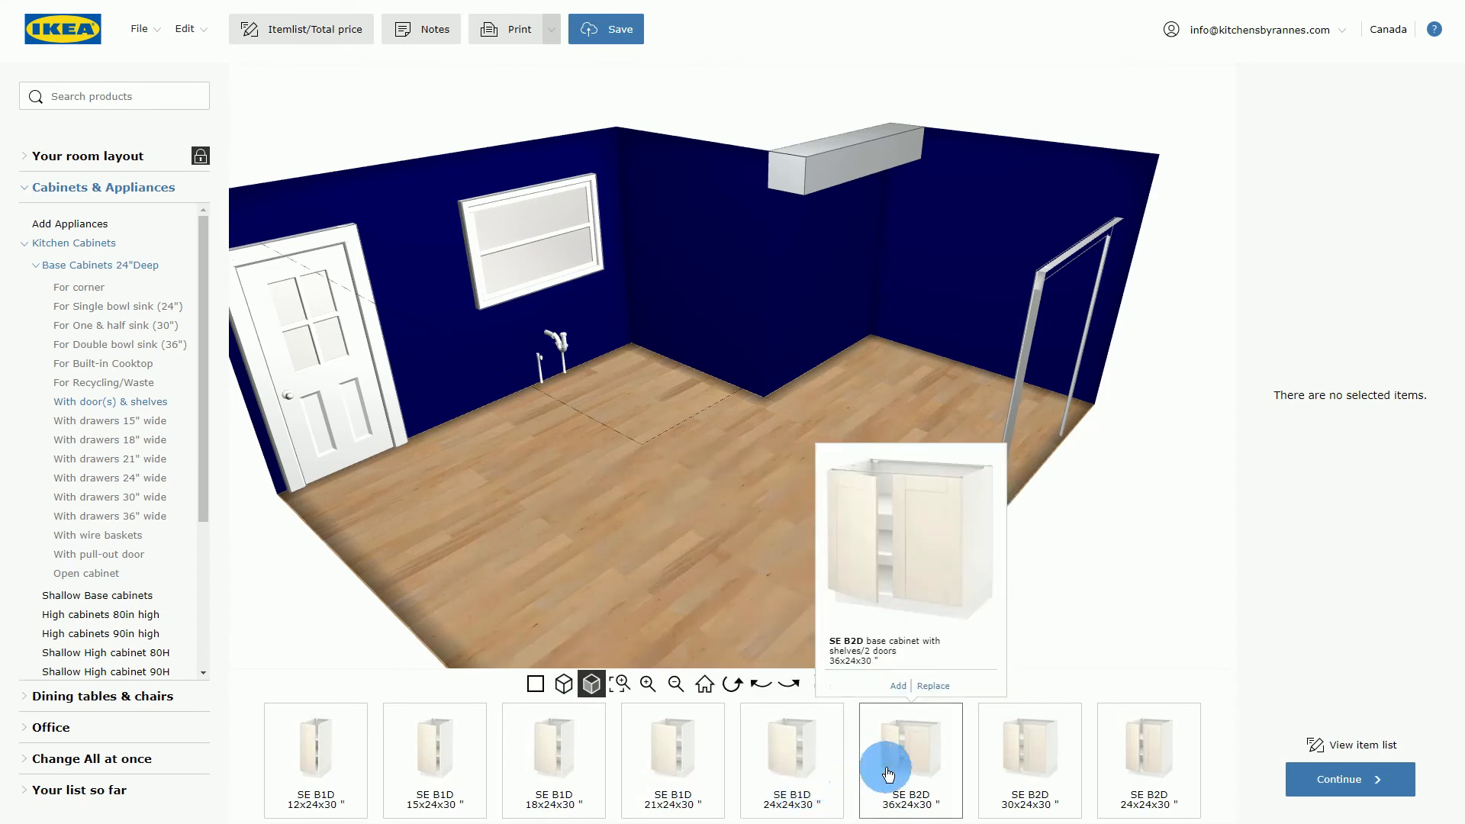
pyautogui.moveTo(1024, 768)
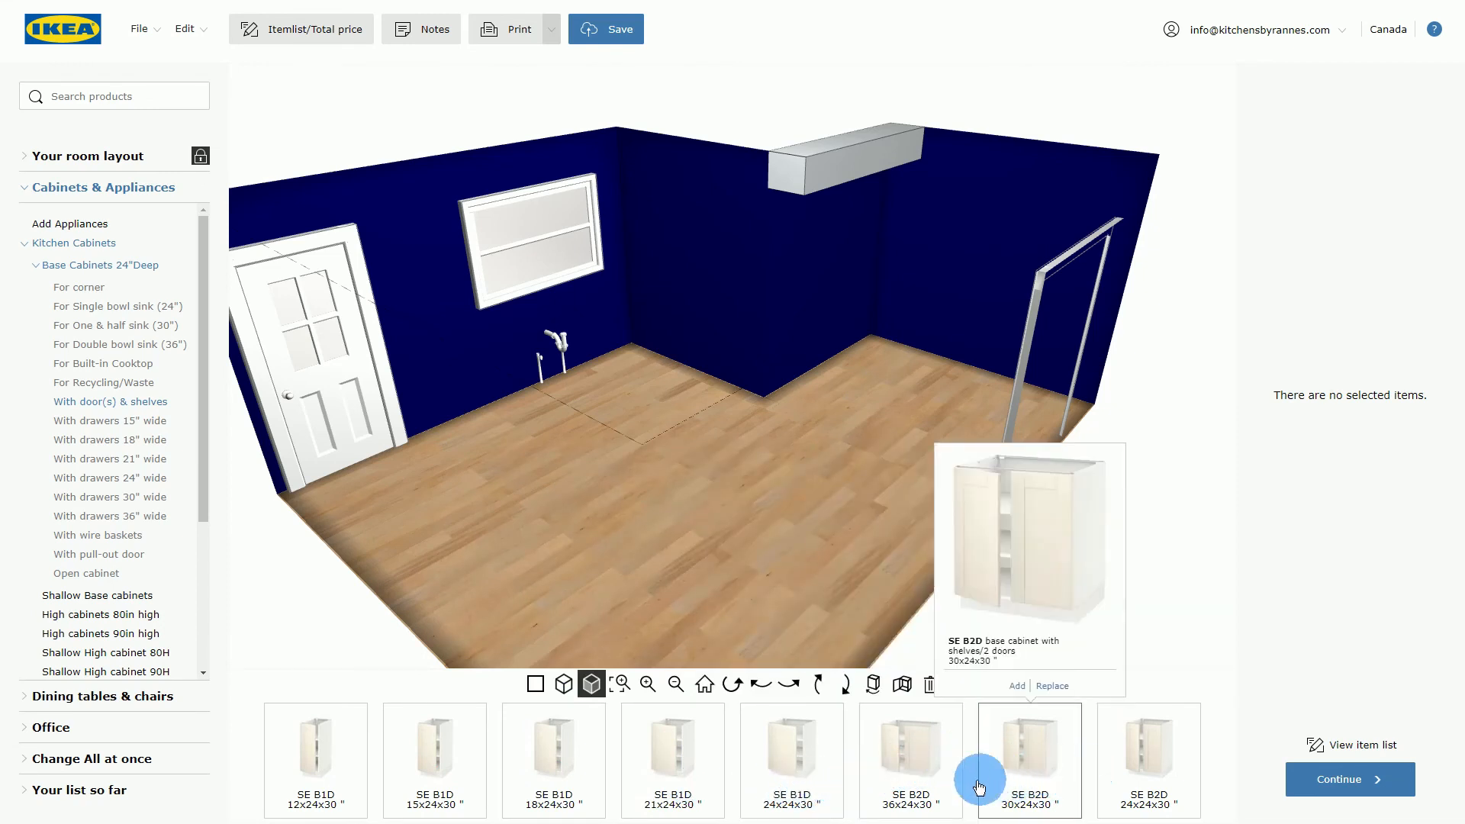
pyautogui.moveTo(921, 791)
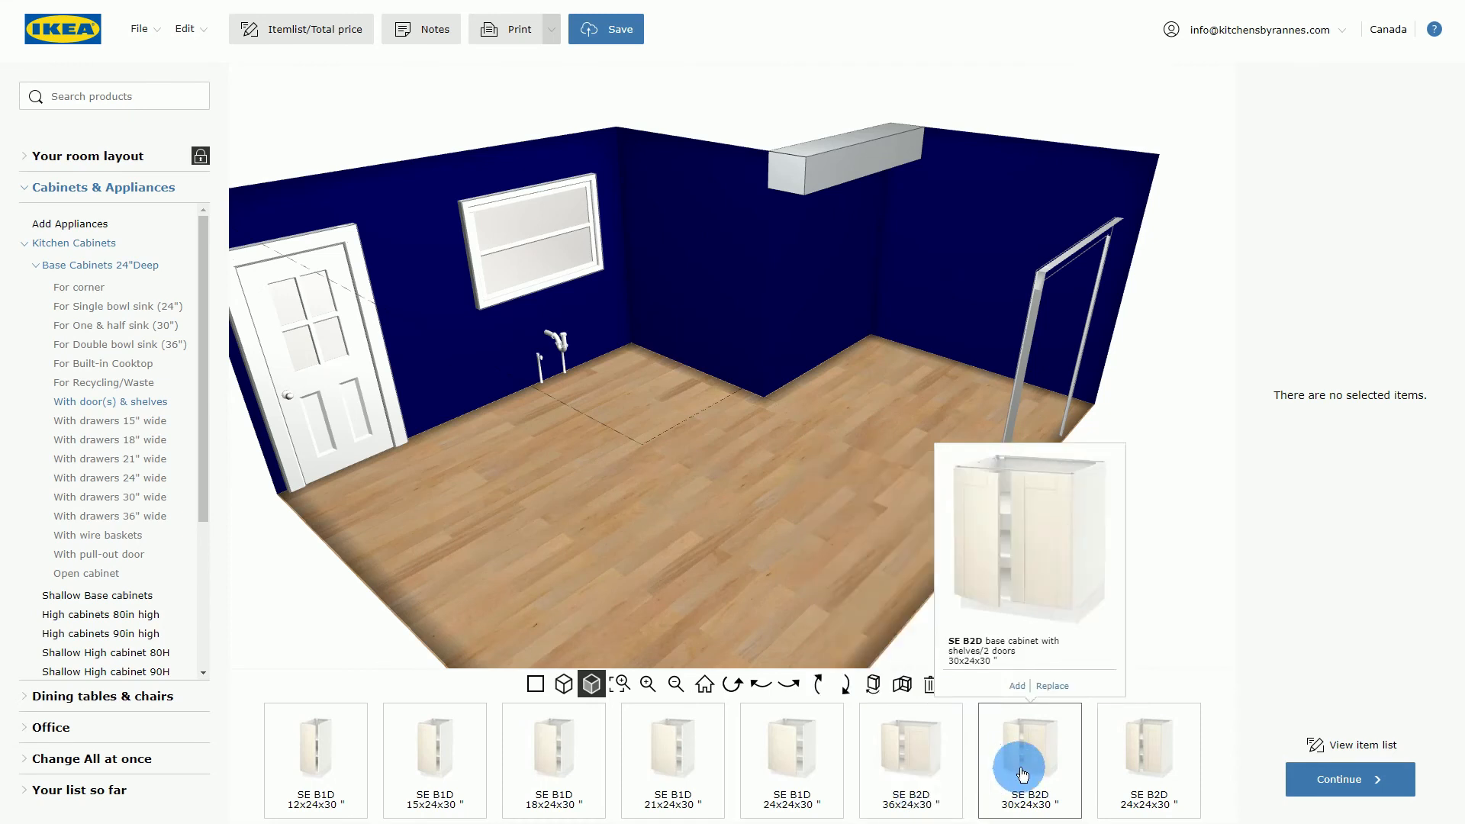
pyautogui.moveTo(1131, 772)
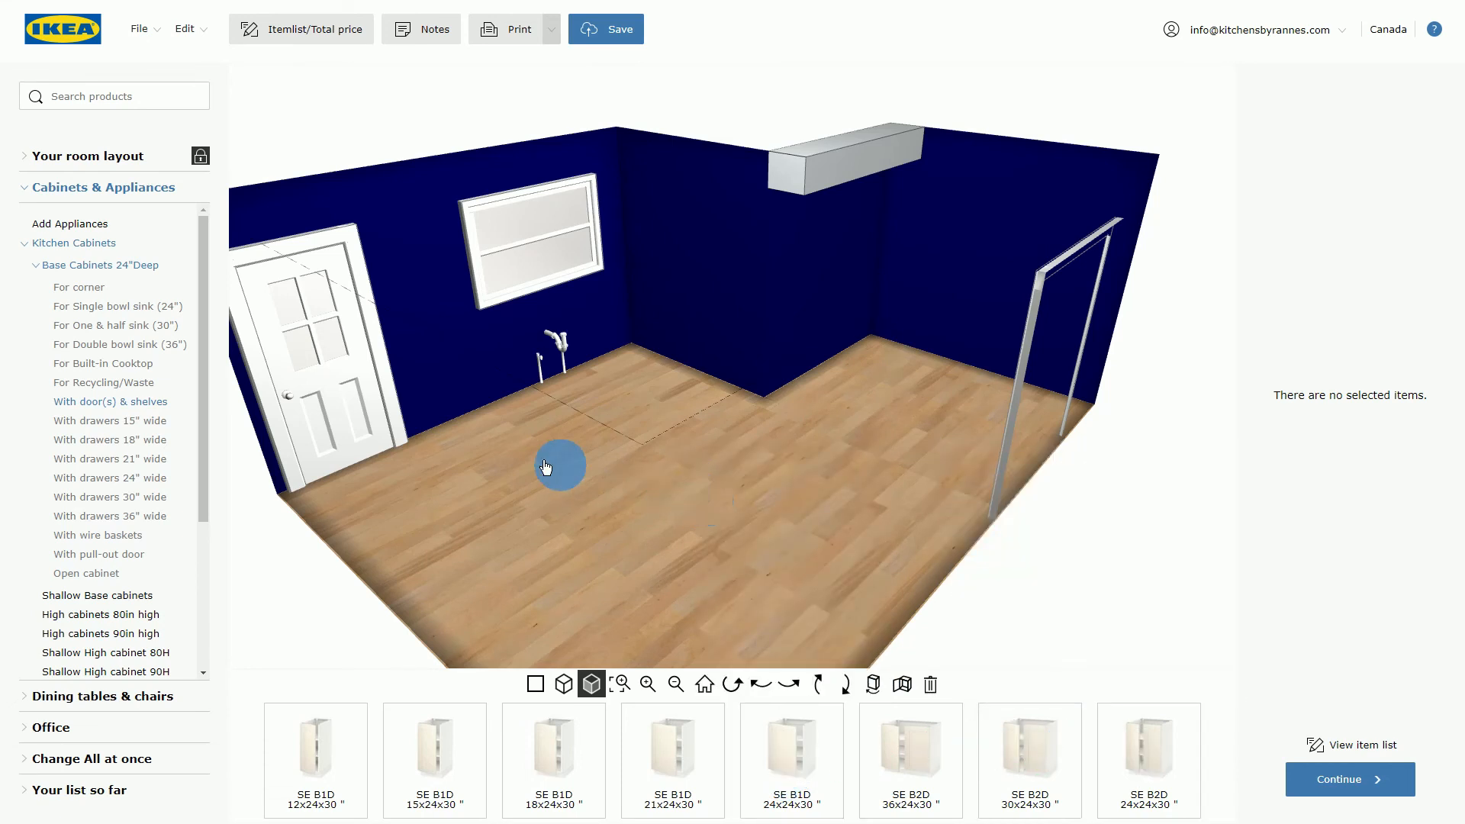
# Add the SE B3E 15x24x30 base cabinet with 3 drawers and position it under the window, between the door and the plumbing connections.
pyautogui.click(100, 426)
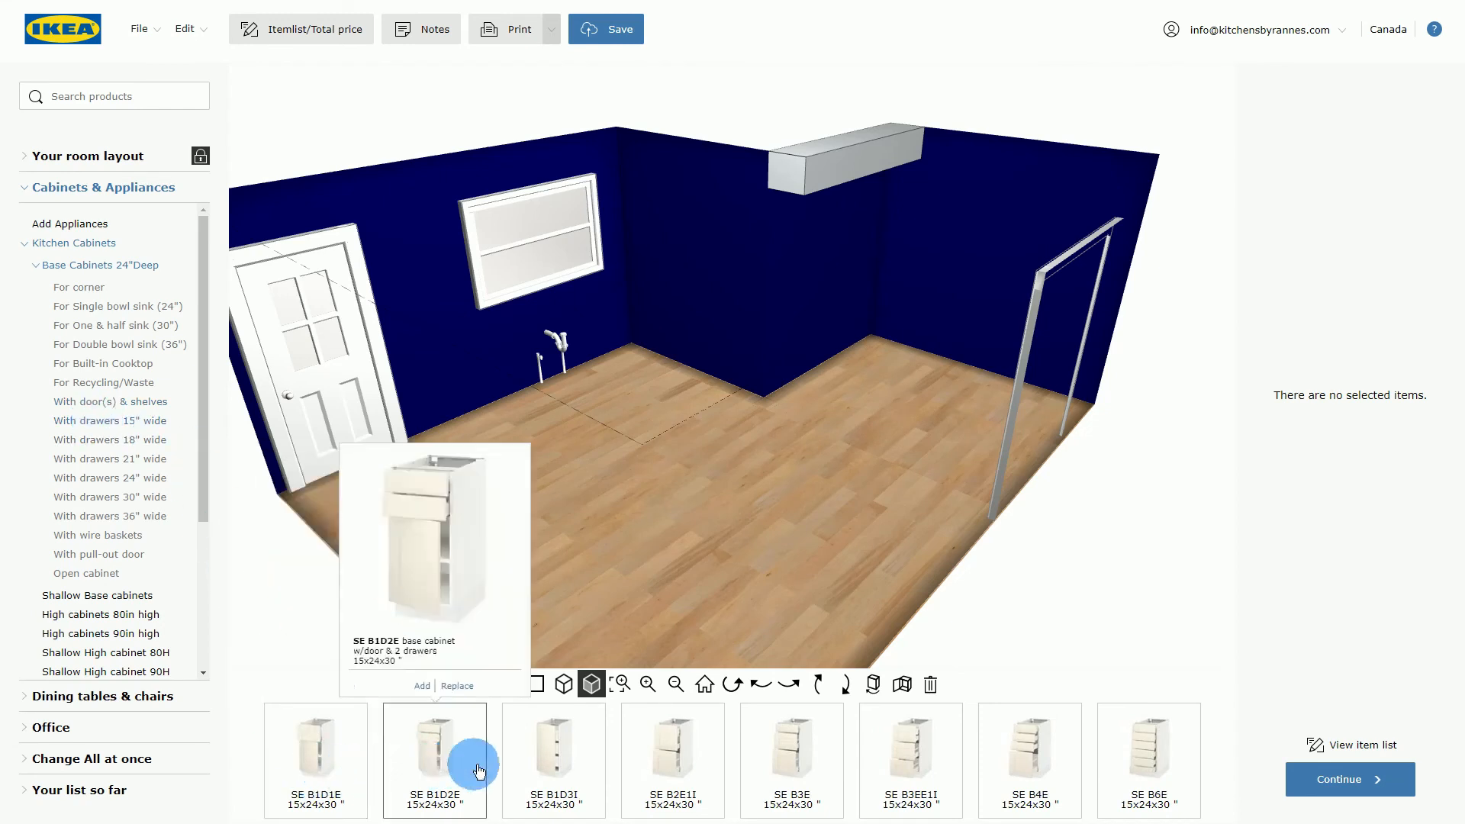
pyautogui.moveTo(606, 775)
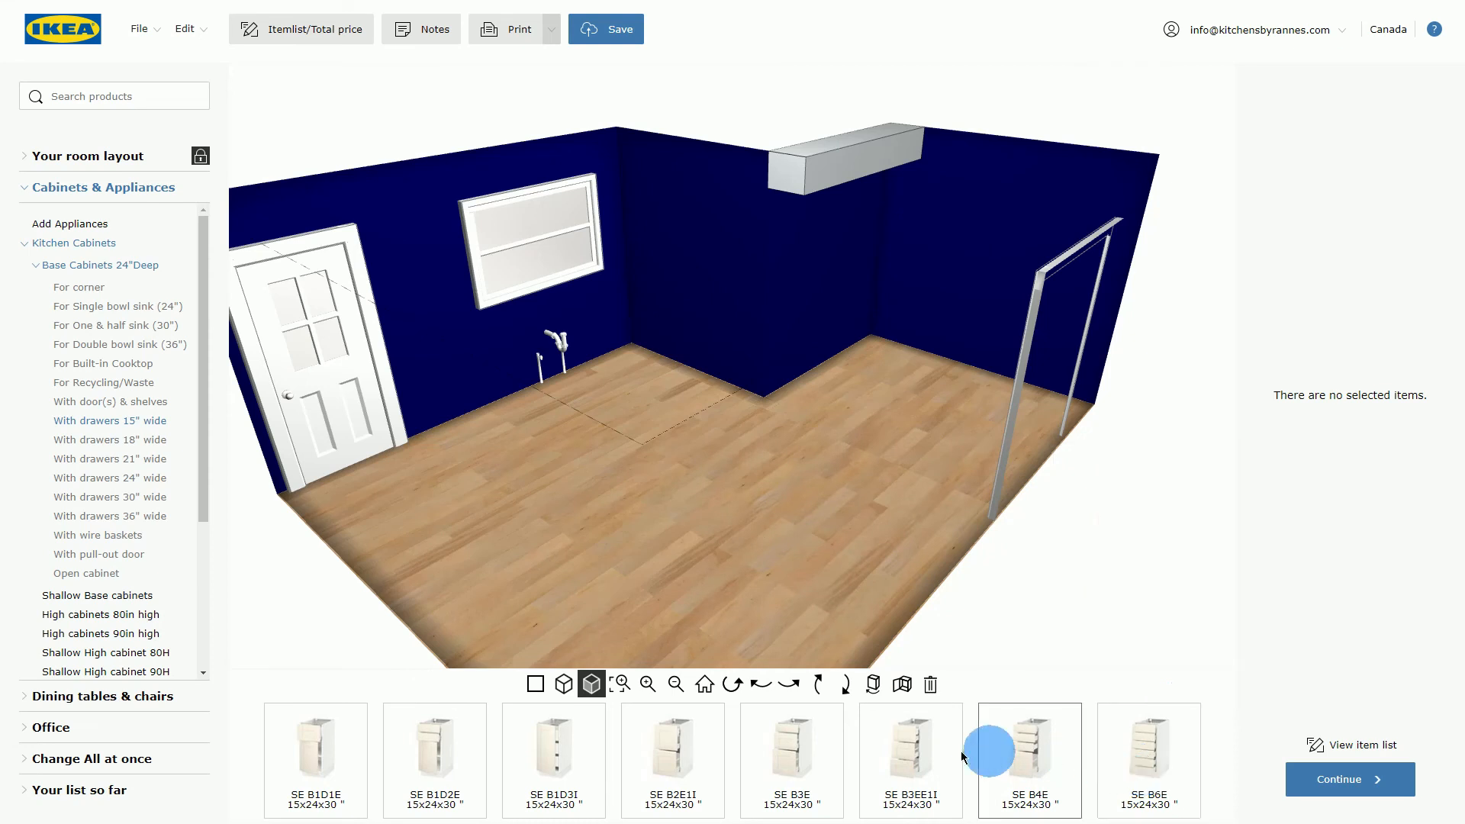
pyautogui.moveTo(675, 767)
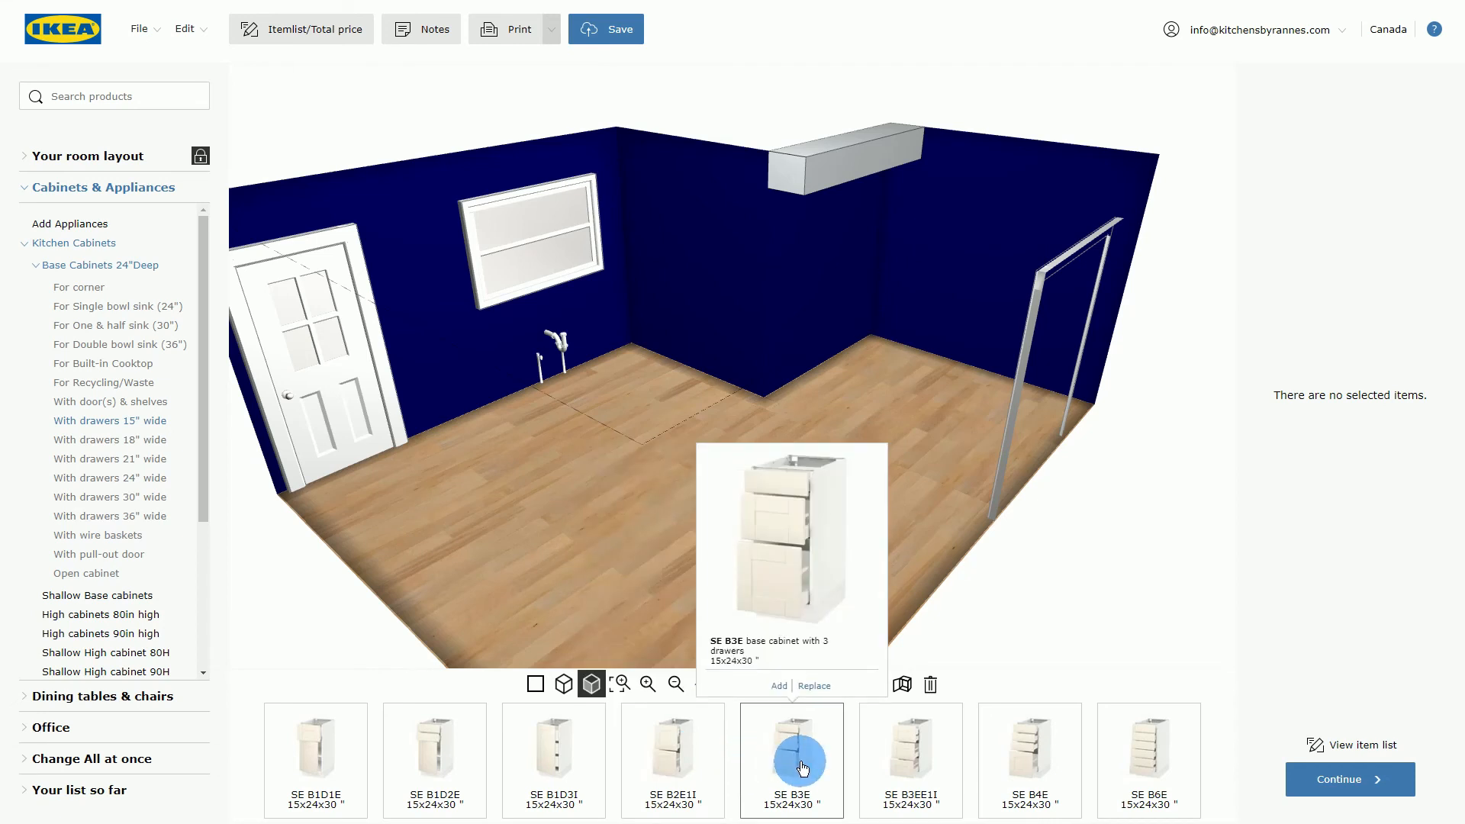
pyautogui.moveTo(908, 765)
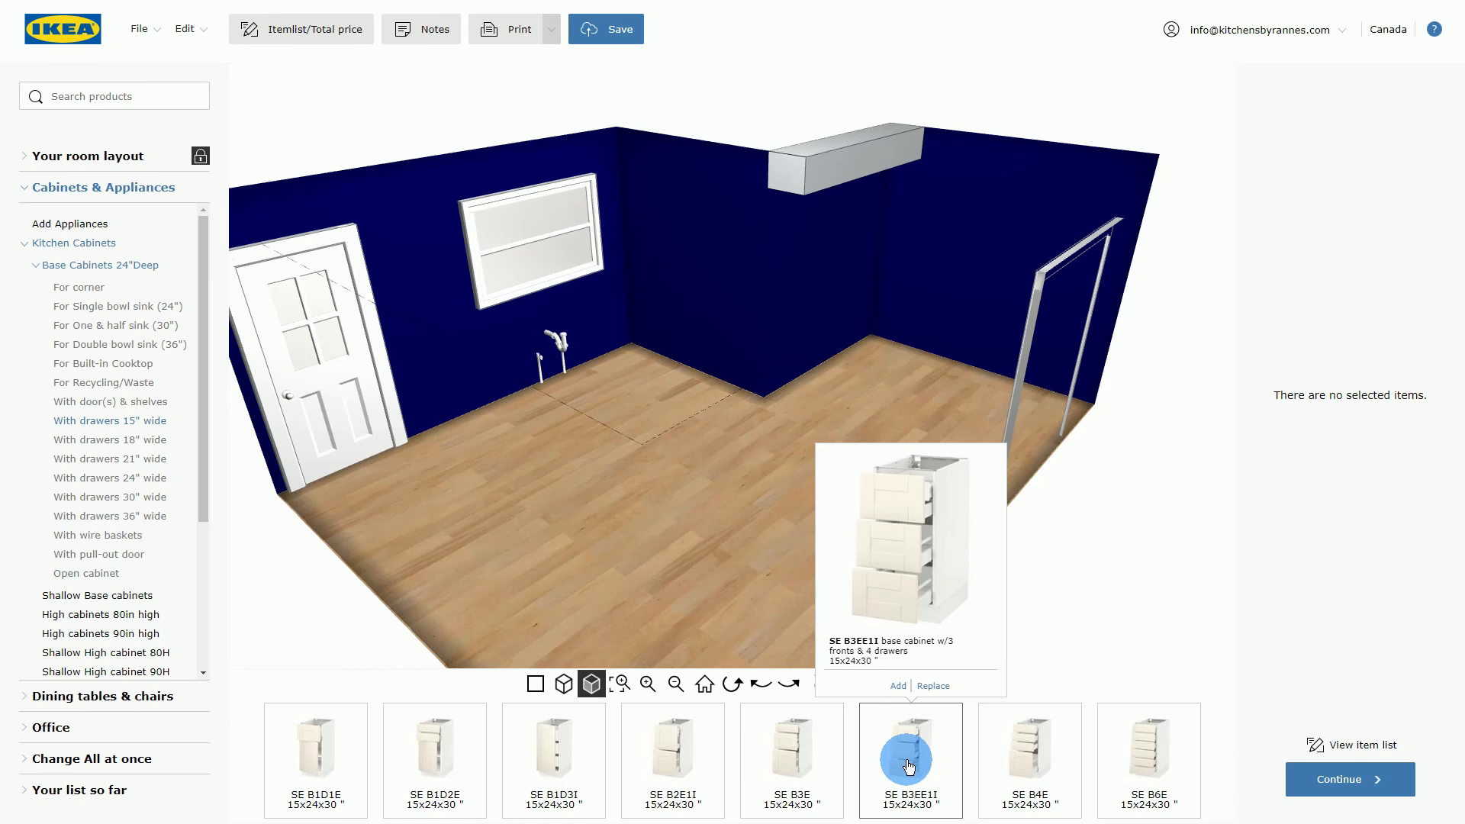
pyautogui.moveTo(551, 758)
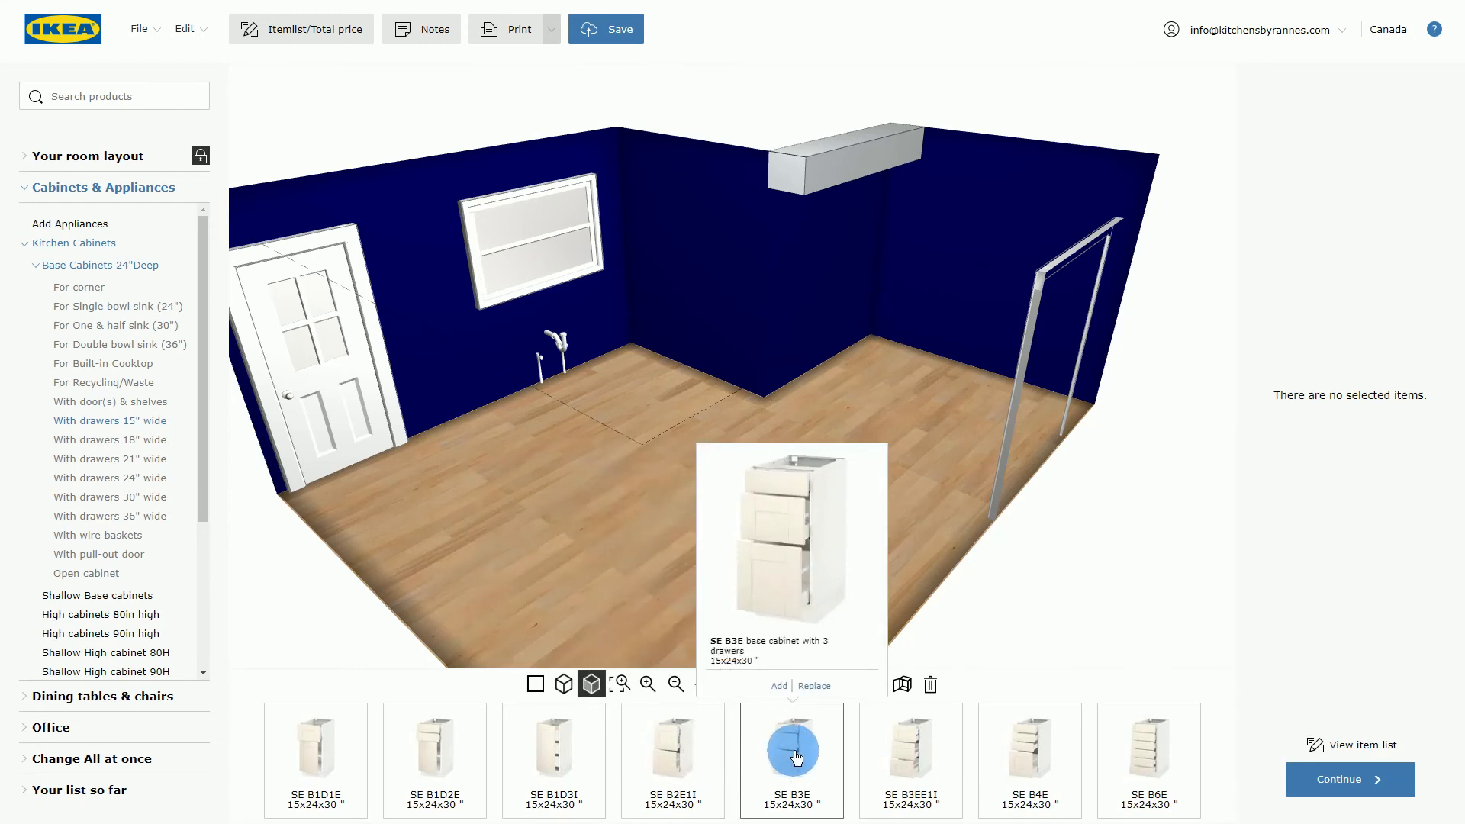
pyautogui.moveTo(796, 757); pyautogui.dragTo(909, 469)
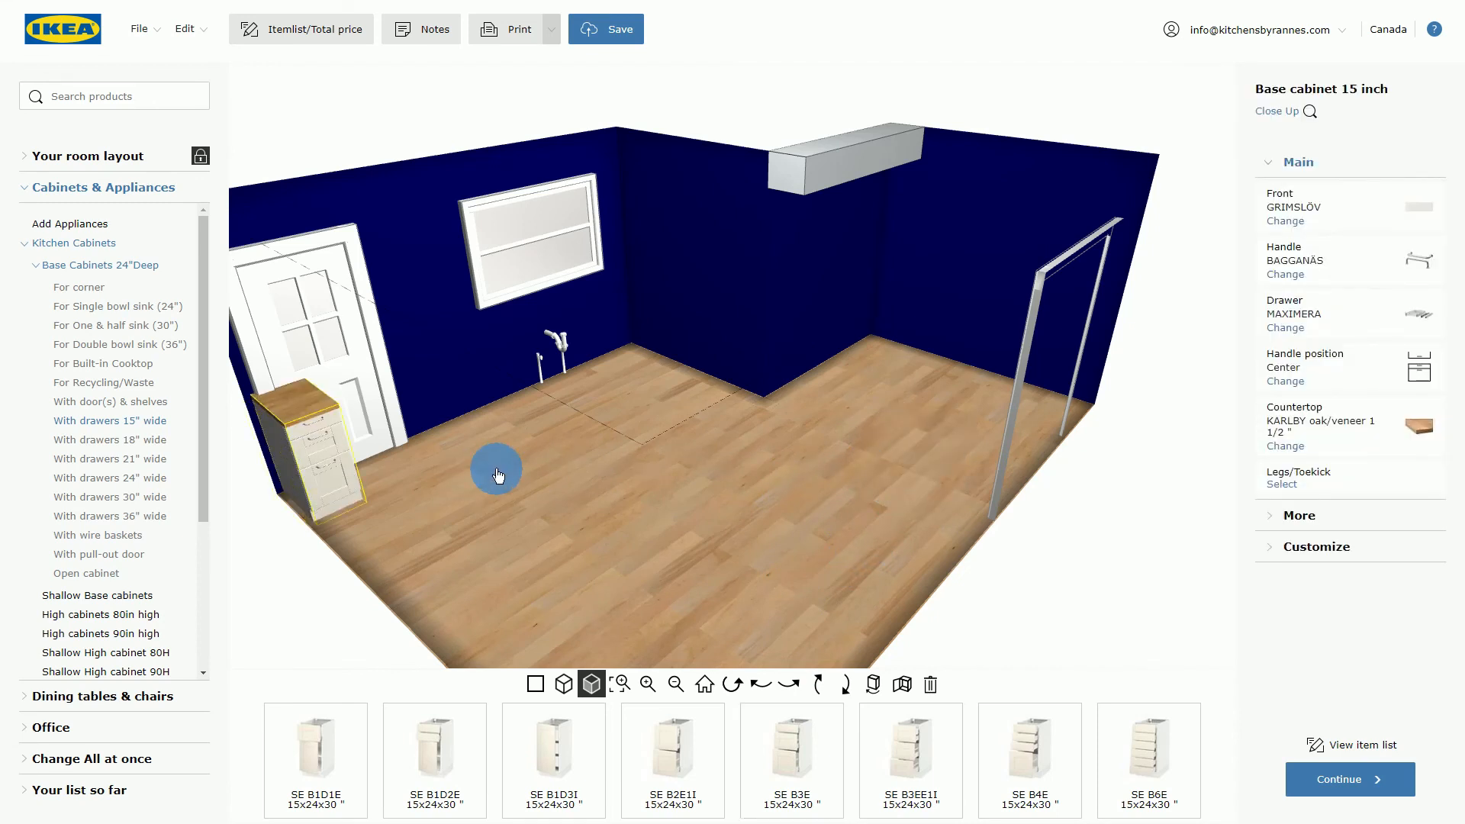
pyautogui.moveTo(316, 433); pyautogui.dragTo(511, 376)
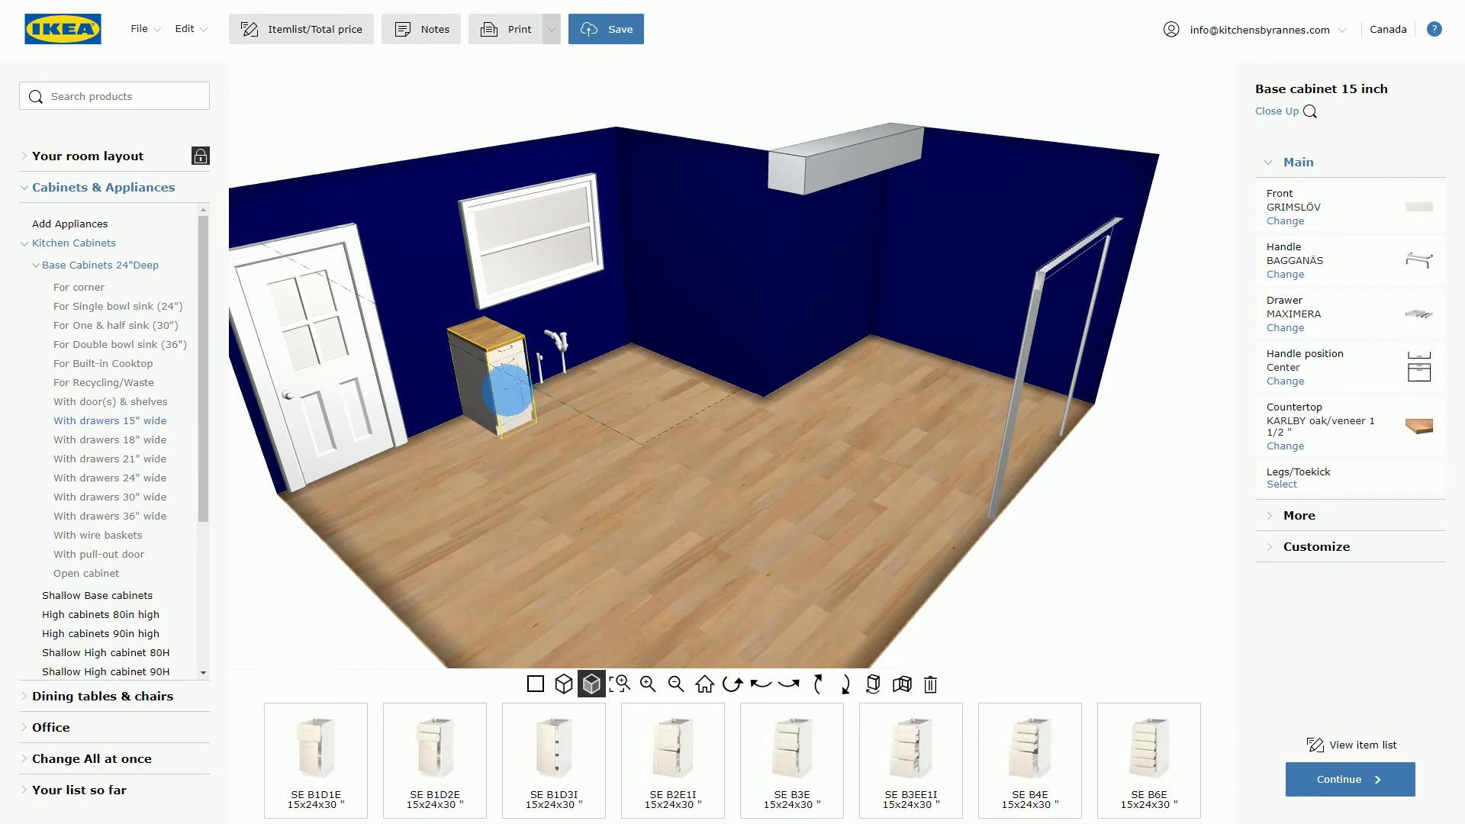
pyautogui.moveTo(506, 382); pyautogui.dragTo(485, 388)
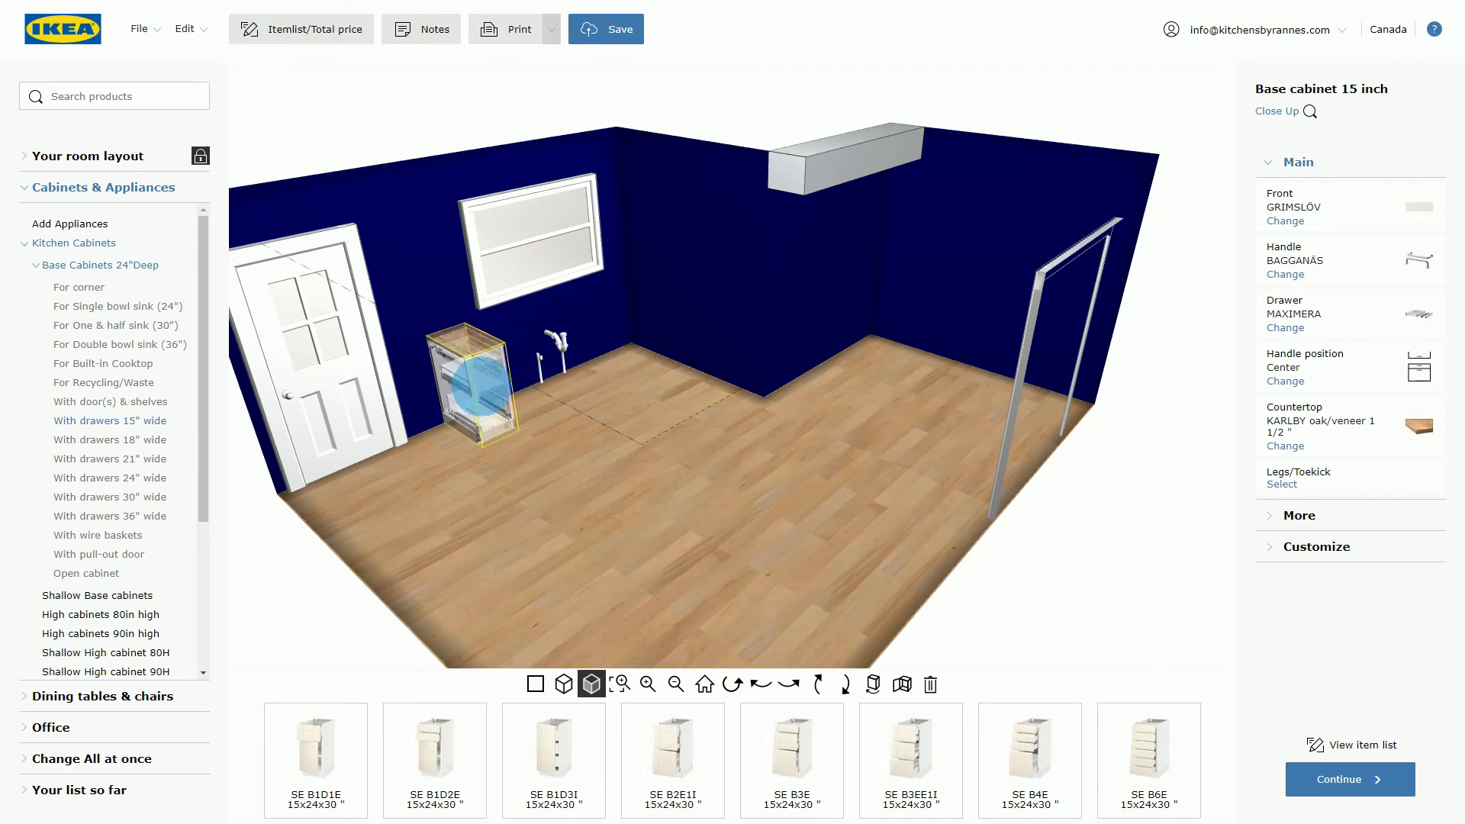
# Review the 24-inch-deep base cabinets with 24" and 36" wide drawers and those with wire baskets.
pyautogui.click(99, 478)
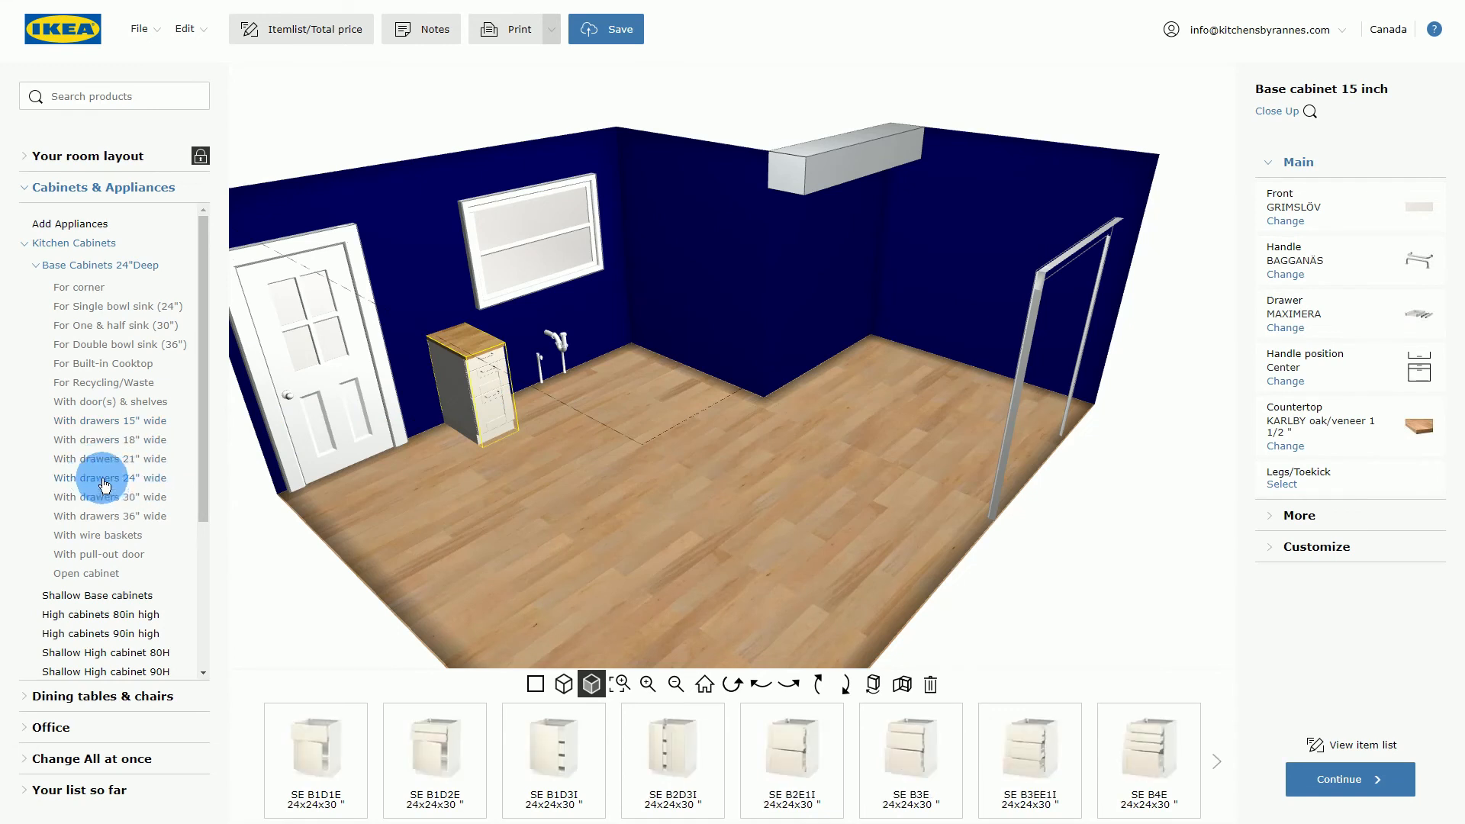
pyautogui.click(107, 519)
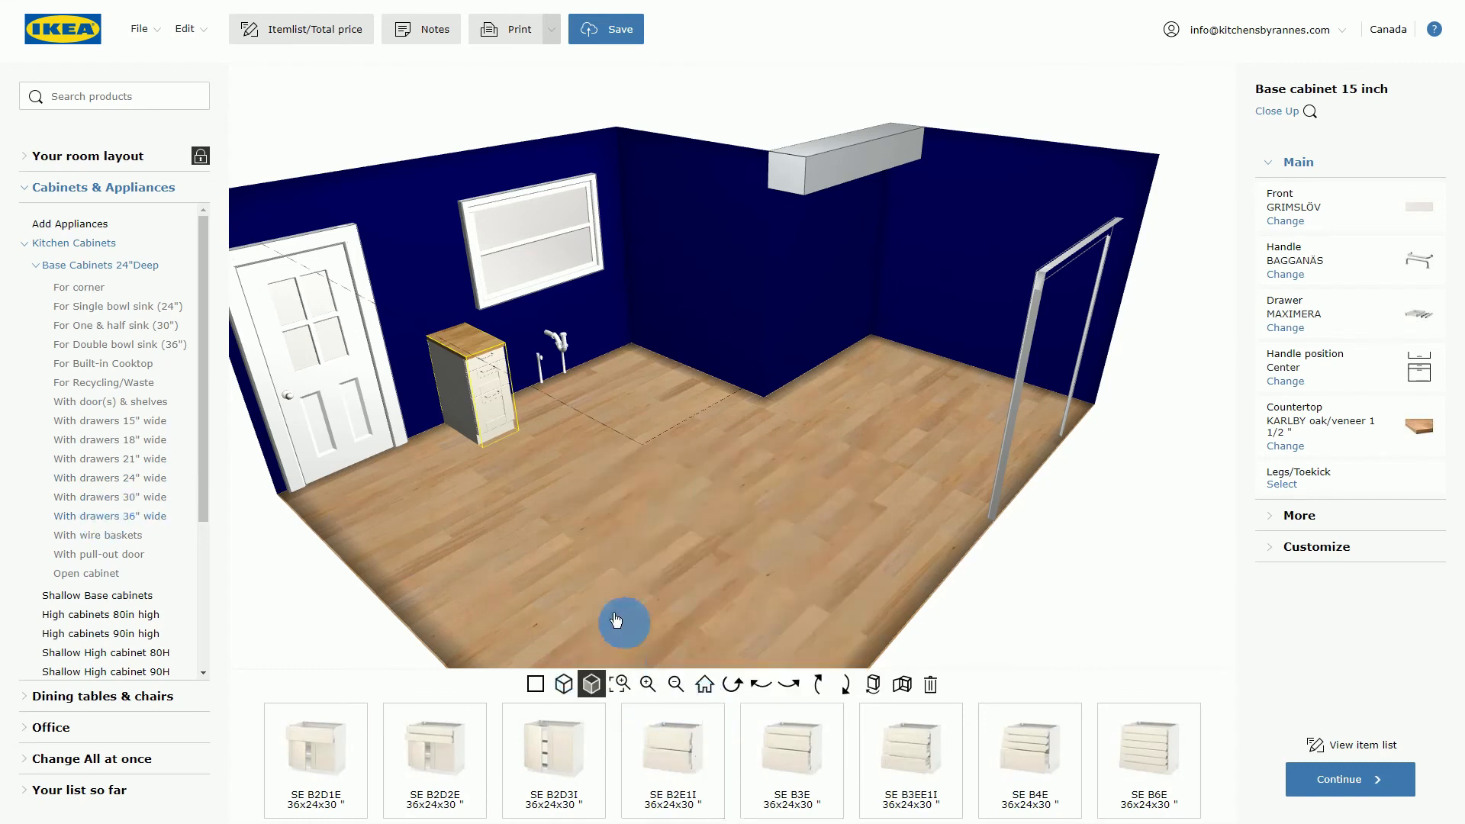
pyautogui.click(104, 538)
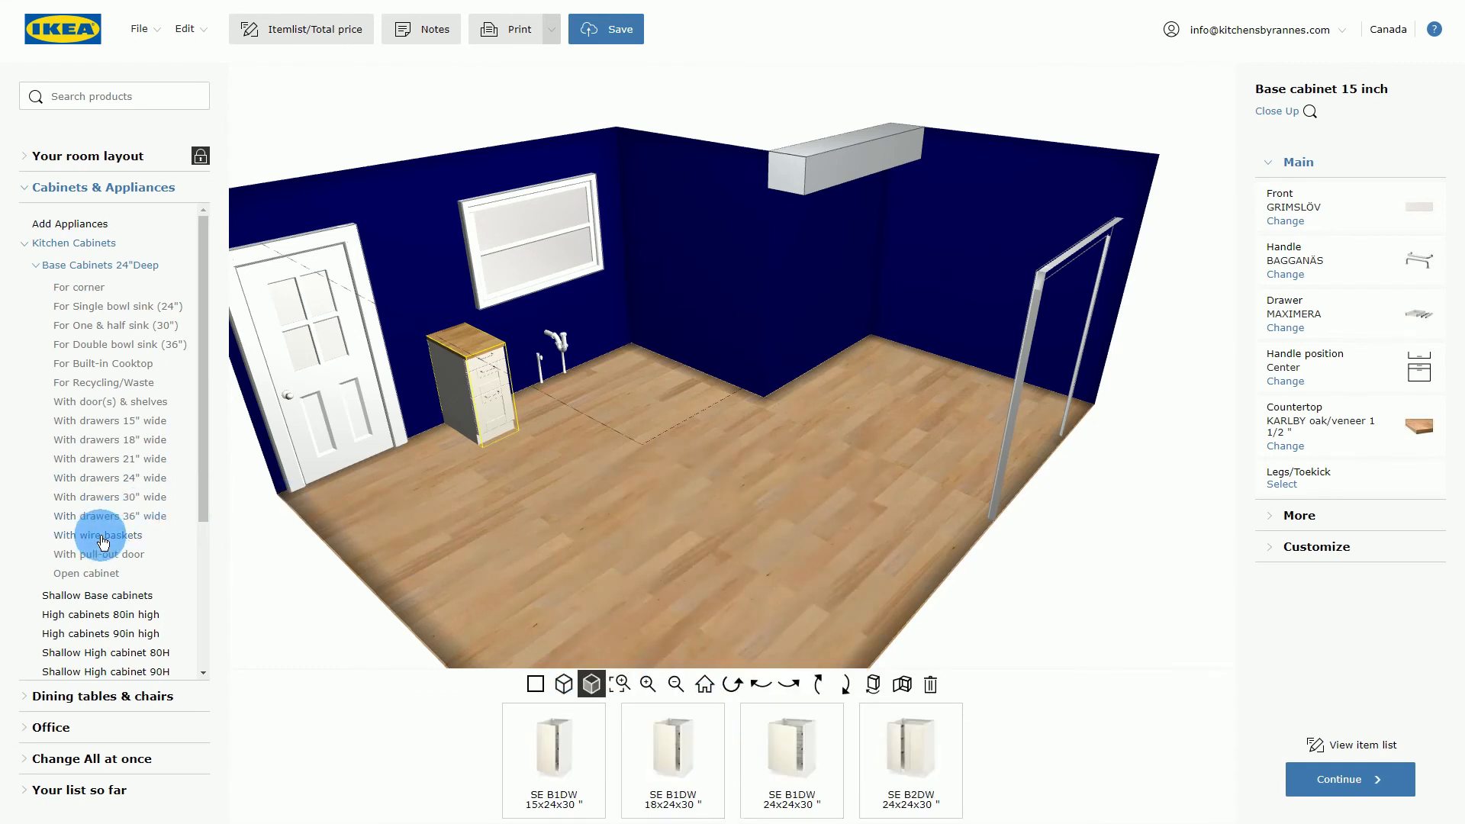
pyautogui.click(901, 777)
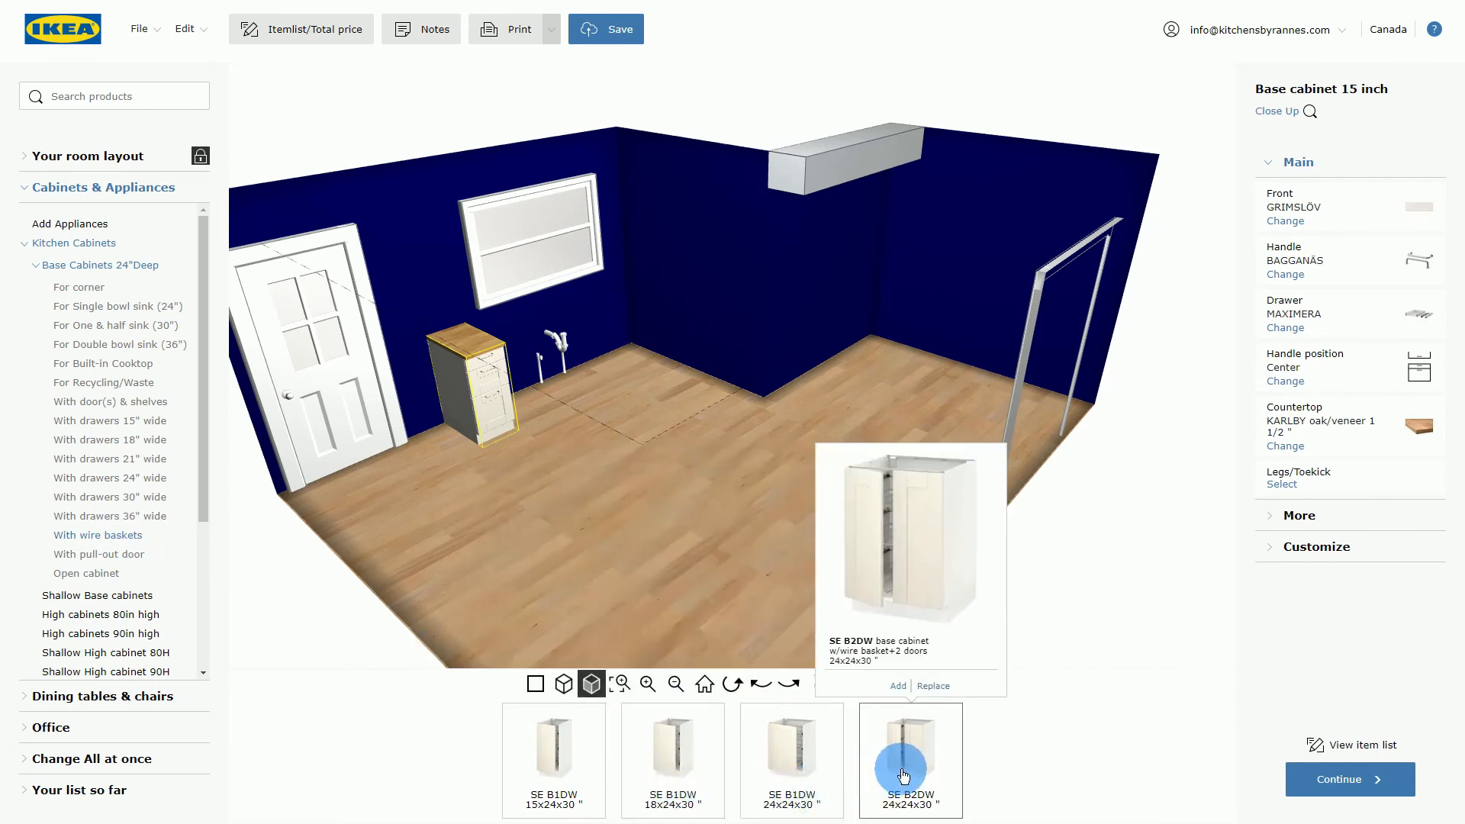
pyautogui.click(658, 766)
pyautogui.click(543, 760)
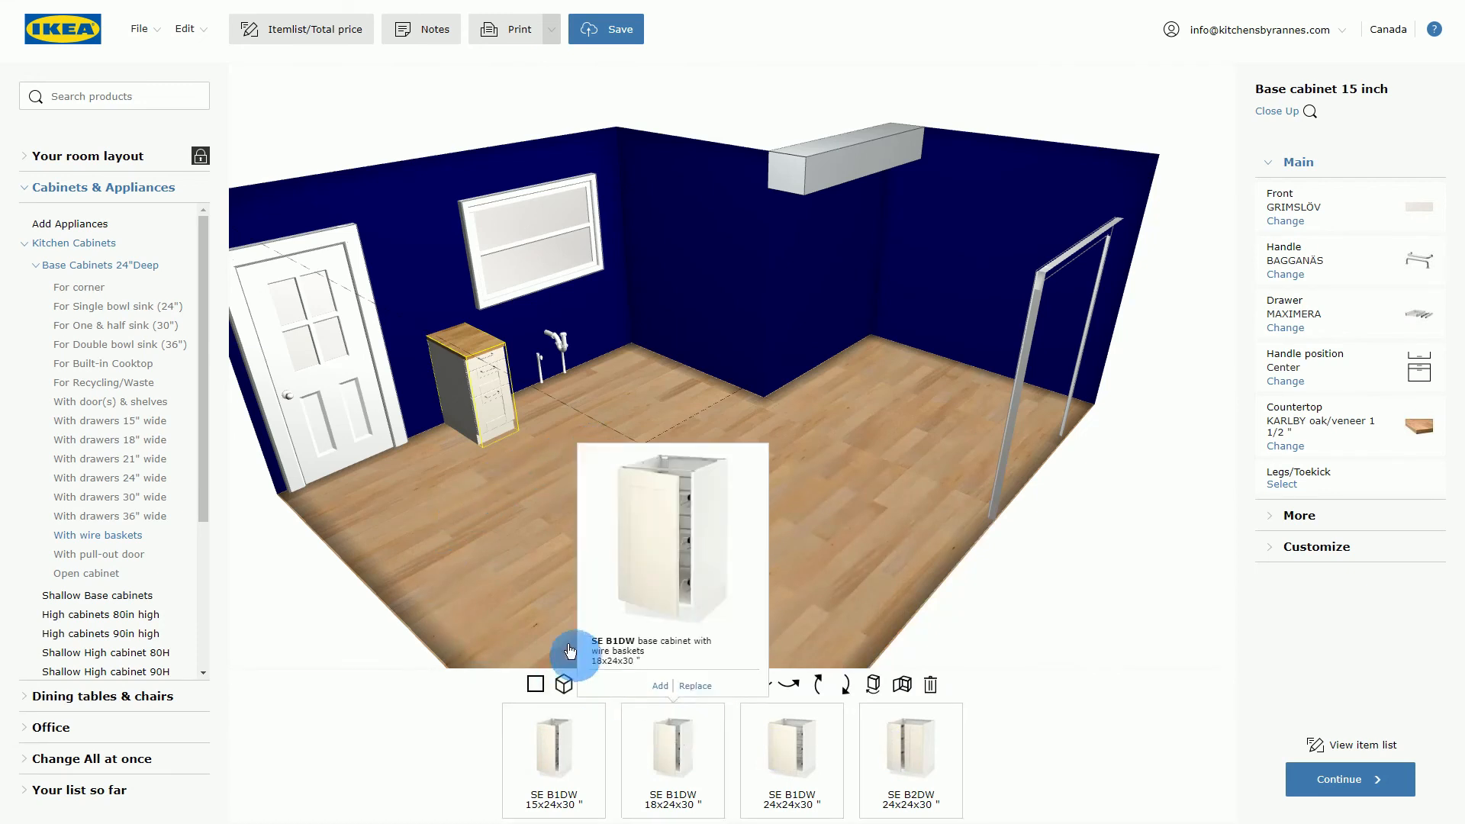
pyautogui.click(668, 758)
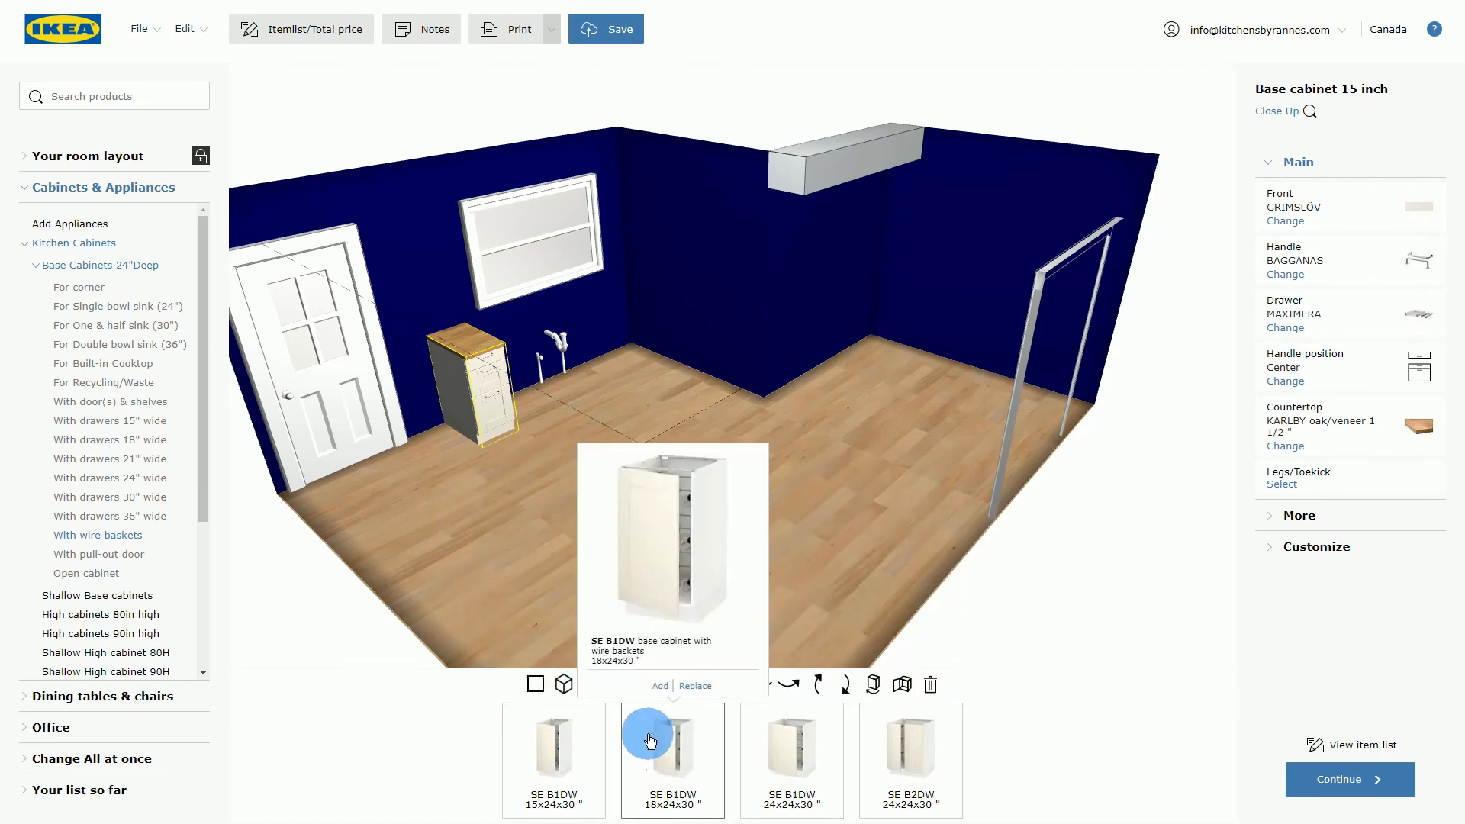
# Add the SE BP1D 24x24x30 base cabinet with pull-out door beside the 15-inch drawer cabinet on the window wall.
pyautogui.click(115, 556)
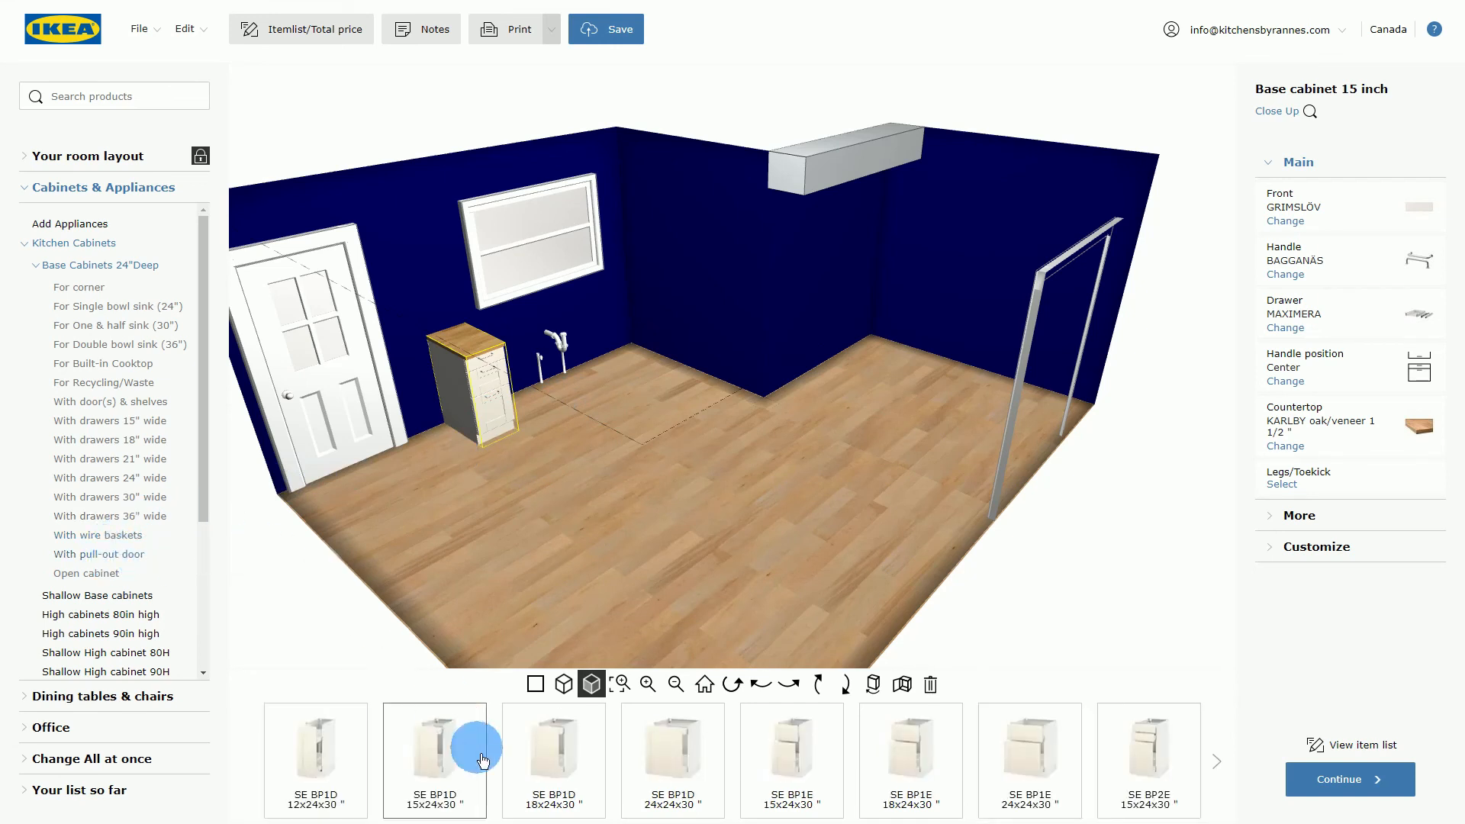
pyautogui.moveTo(561, 773)
pyautogui.moveTo(651, 773)
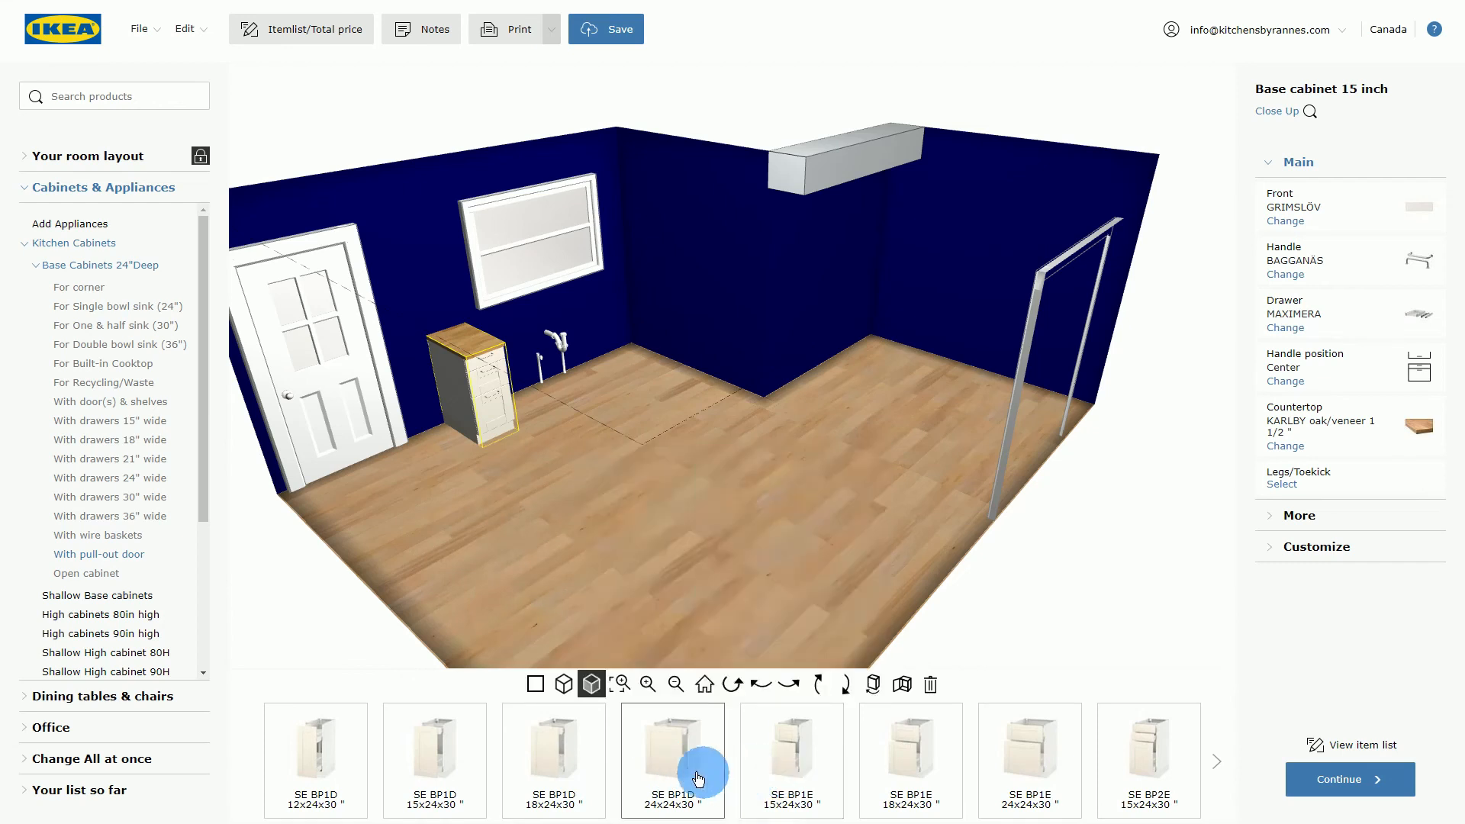
pyautogui.click(682, 777)
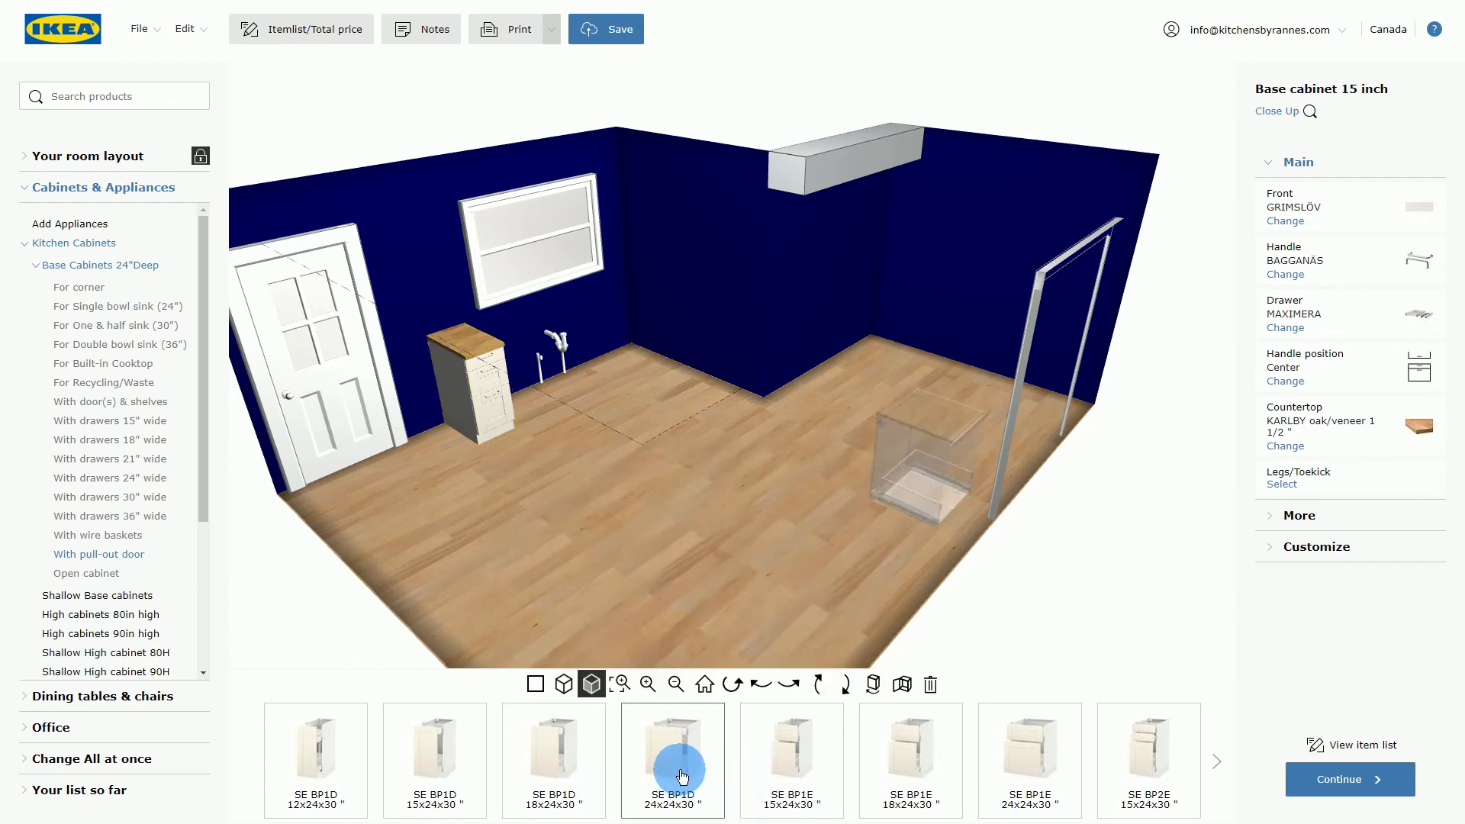
pyautogui.click(917, 504)
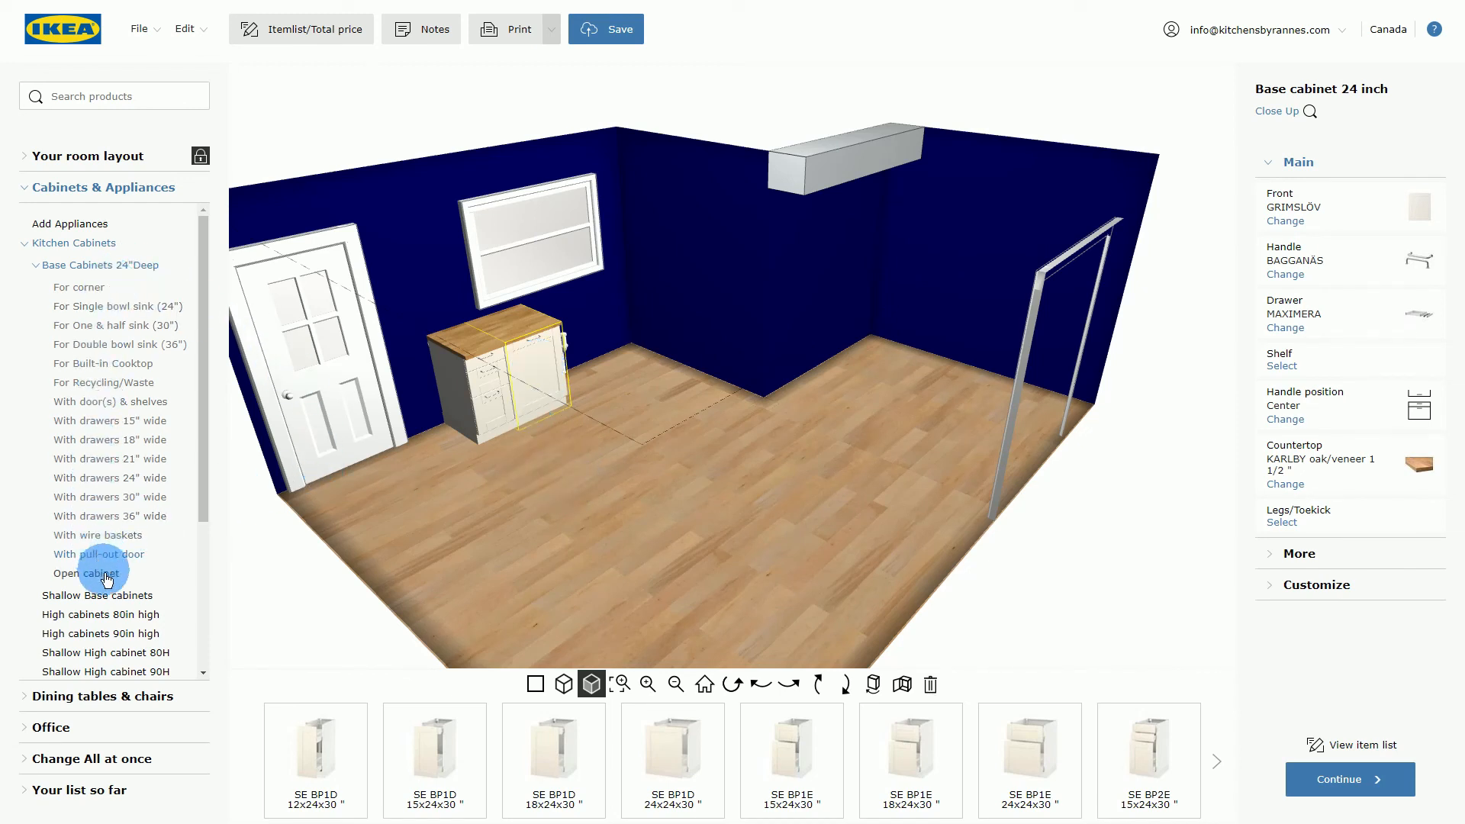
# Add the SE BS1D 21x15x30 shallow base cabinet with shelves beside the 24-inch pull-out cabinet on the window wall.
pyautogui.click(36, 266)
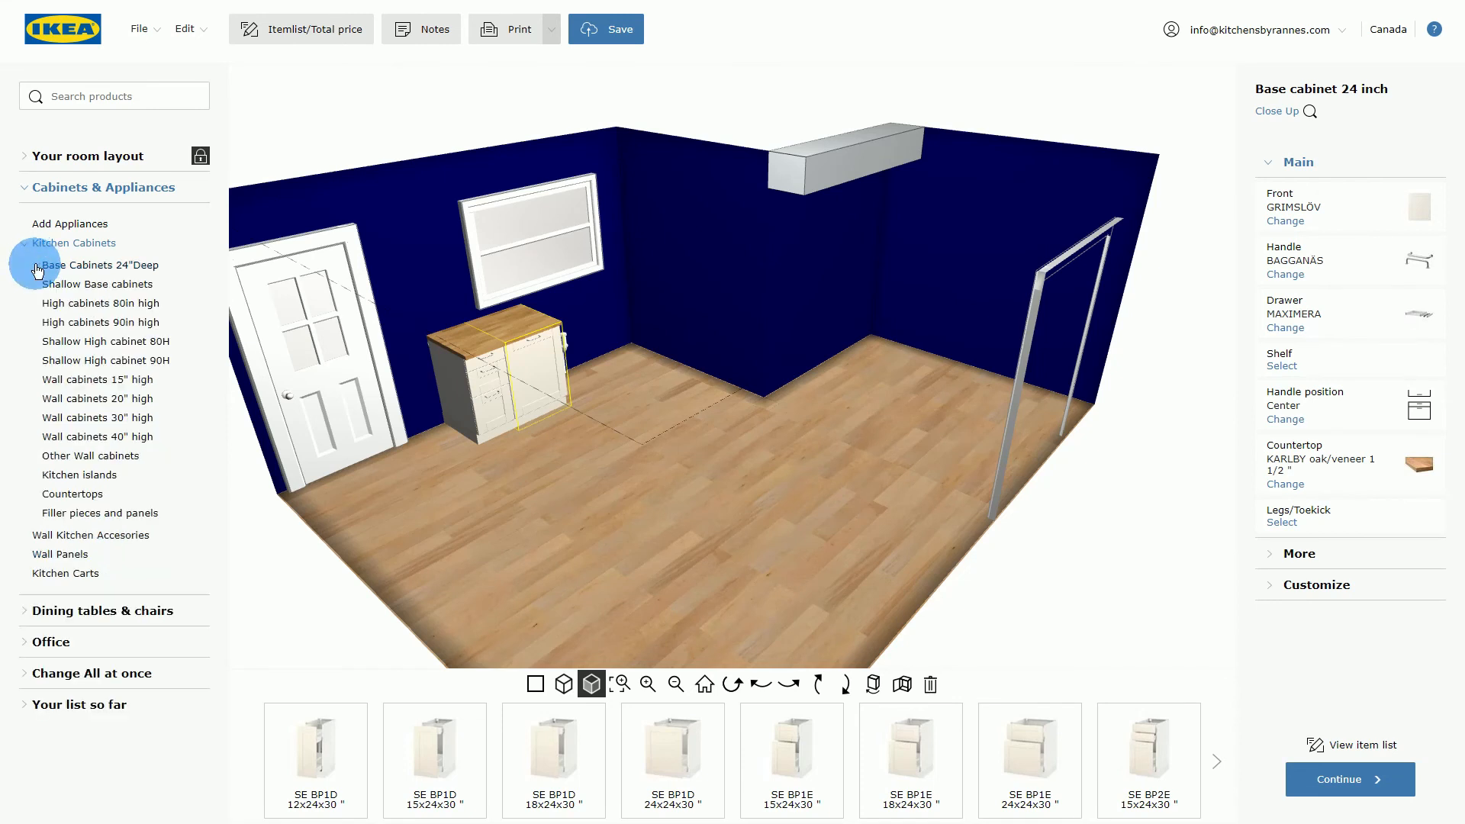
pyautogui.click(88, 285)
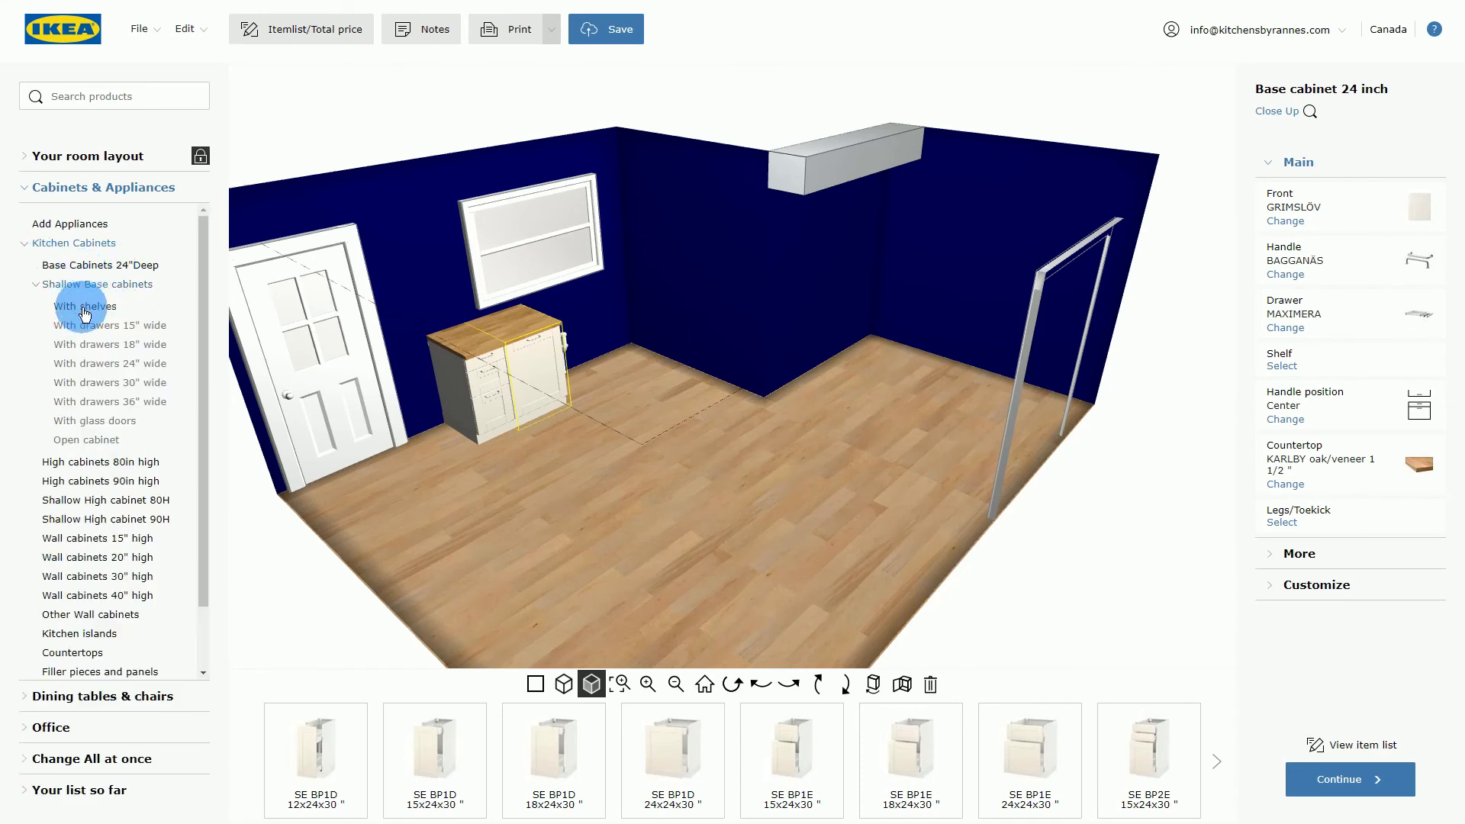
pyautogui.click(88, 313)
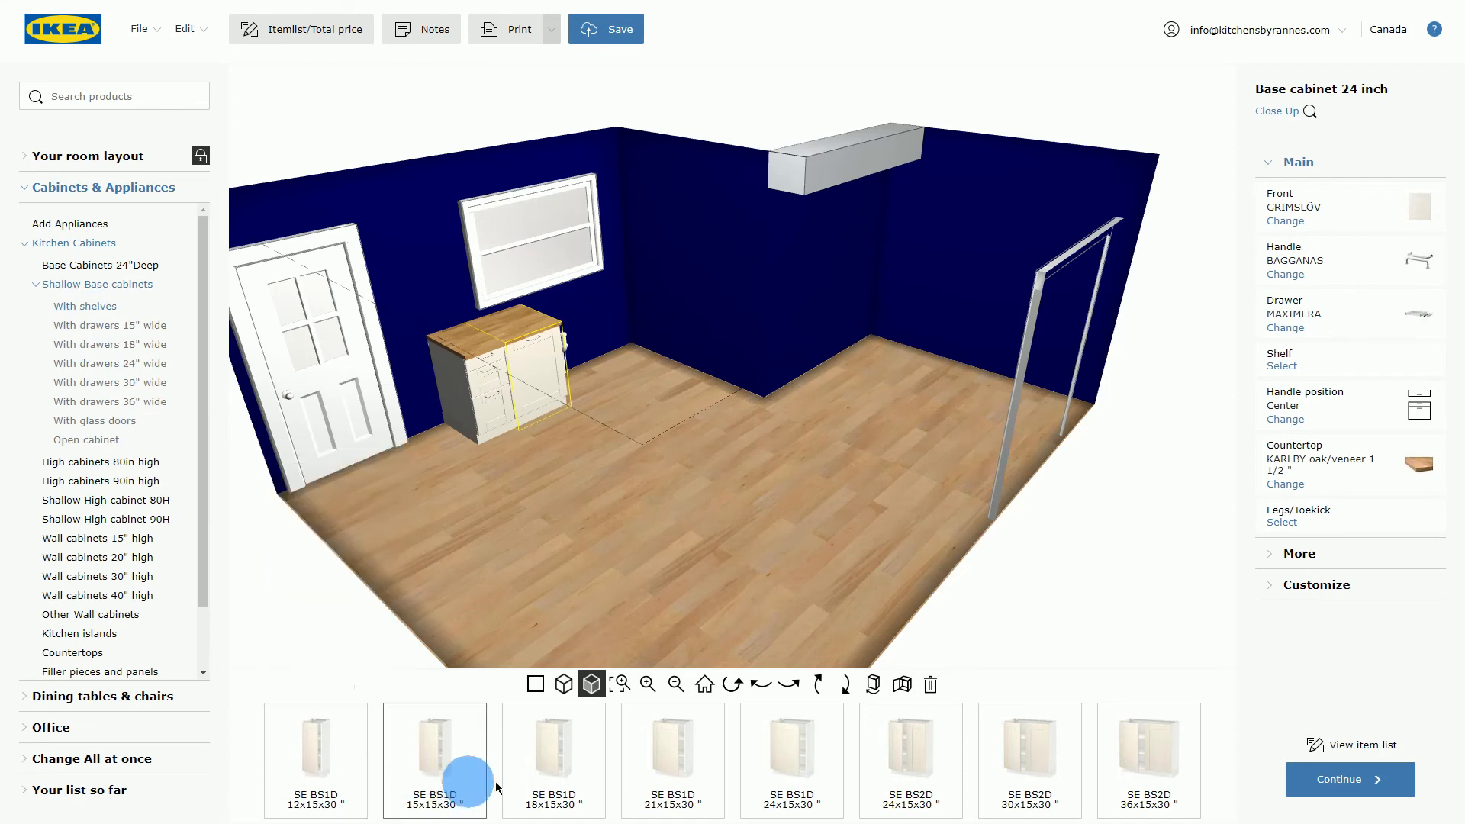
pyautogui.moveTo(1079, 765)
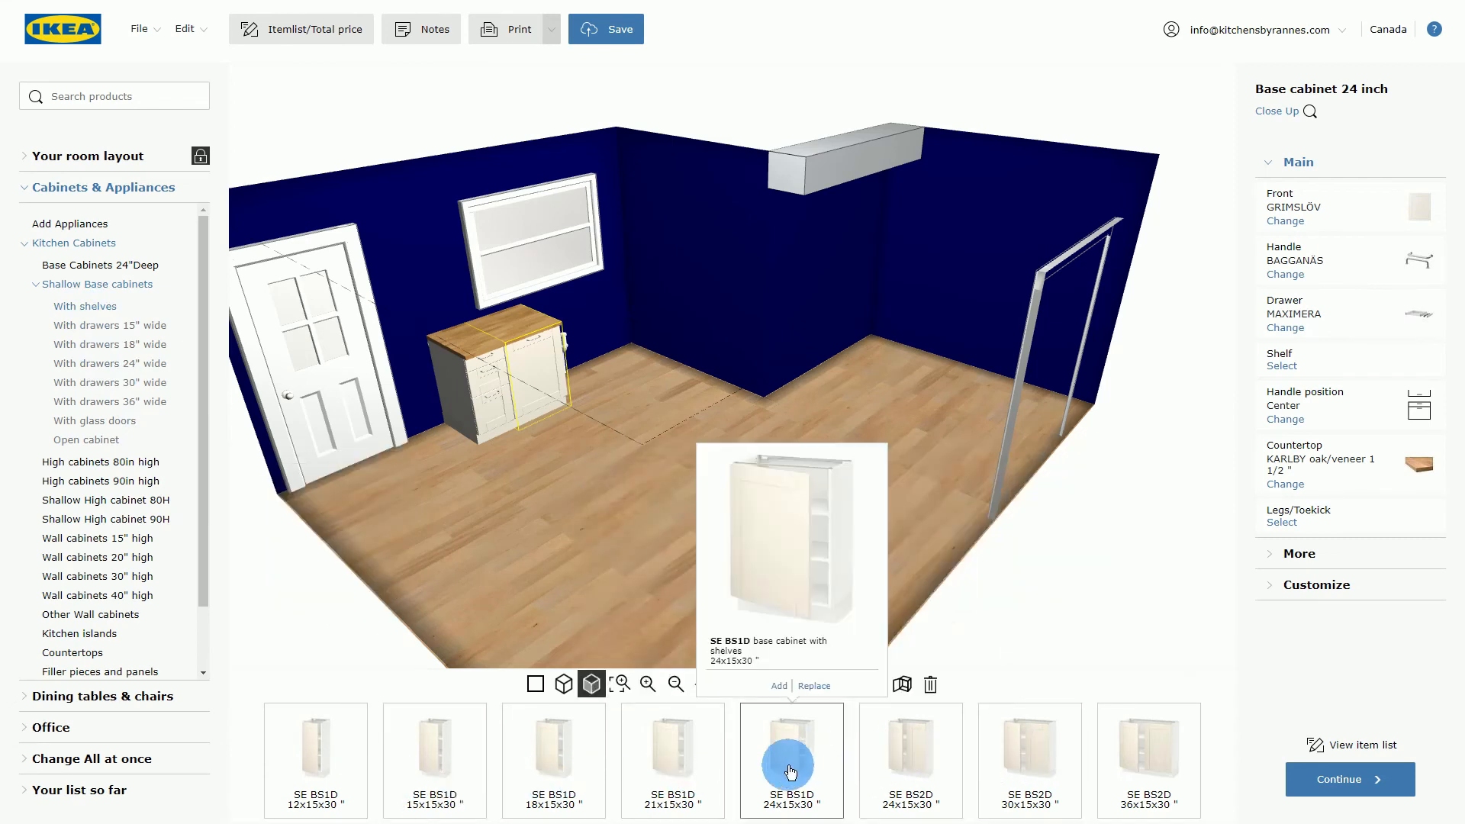
pyautogui.moveTo(683, 760)
pyautogui.moveTo(684, 761); pyautogui.dragTo(693, 564)
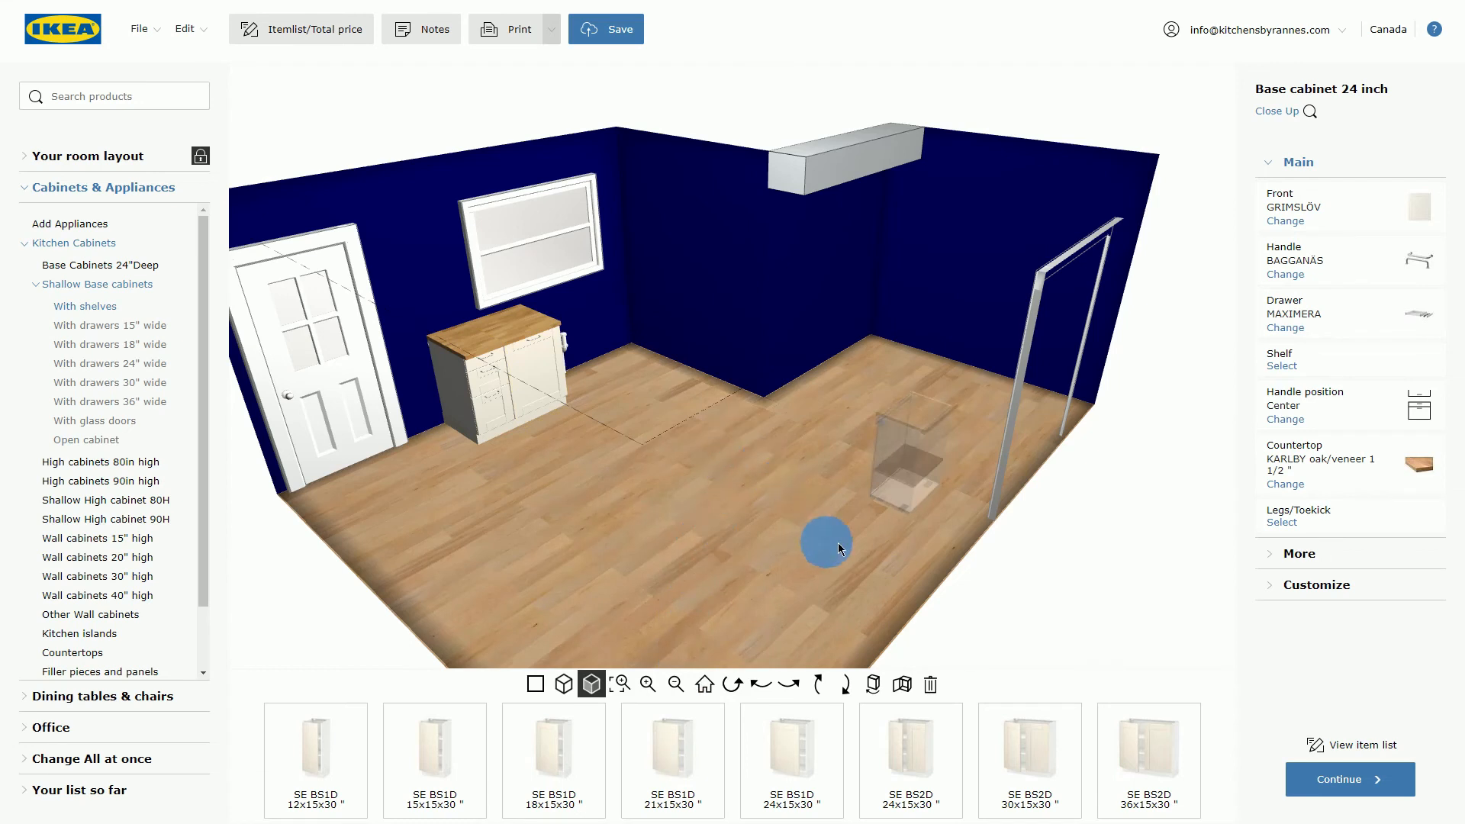
pyautogui.click(876, 543)
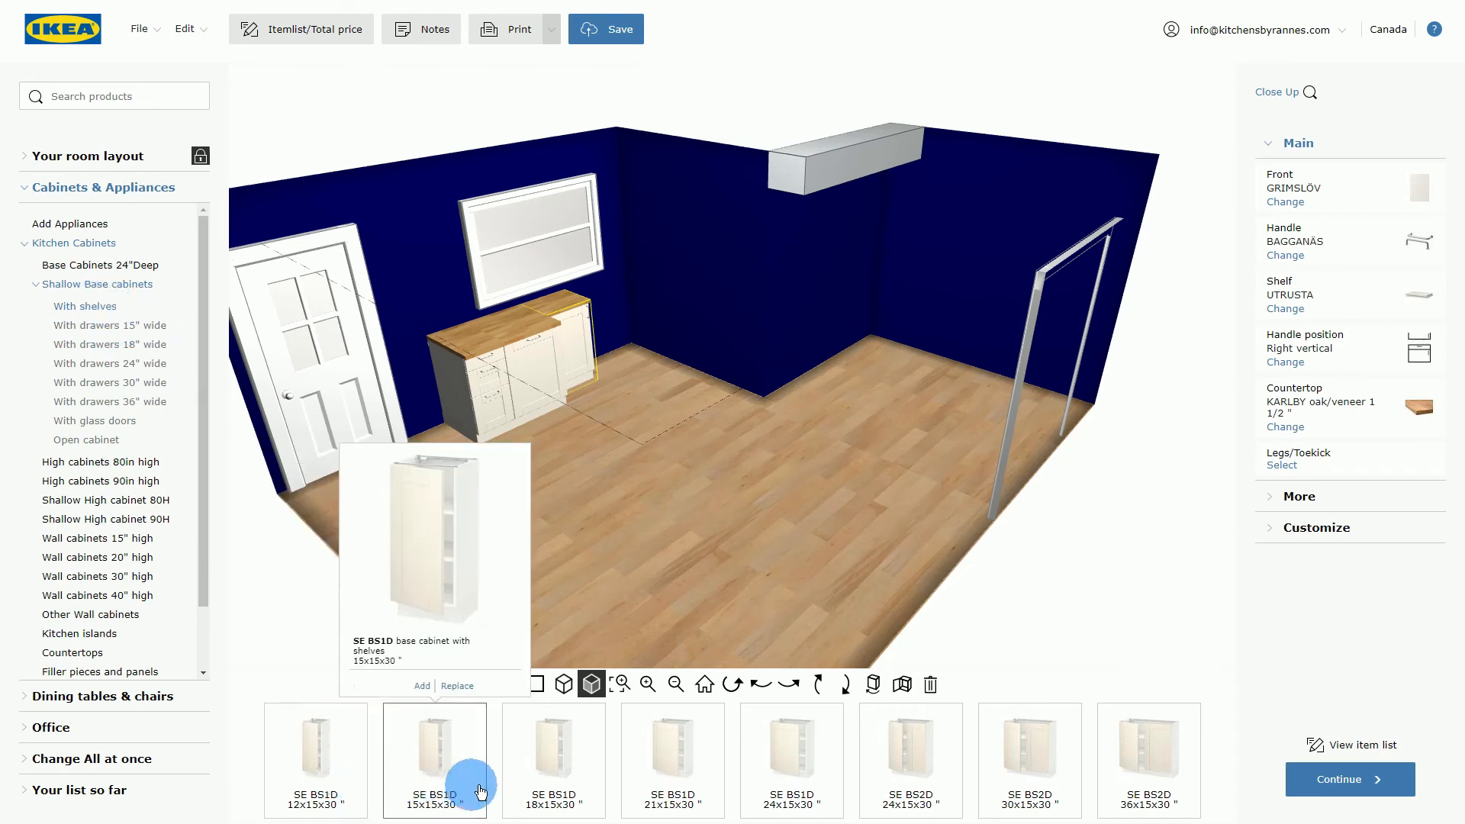
# Add the SE BS3EE 24x15x30 shallow base cabinet with drawers beside the 21-inch shallow cabinet on the window wall.
pyautogui.moveTo(1084, 785)
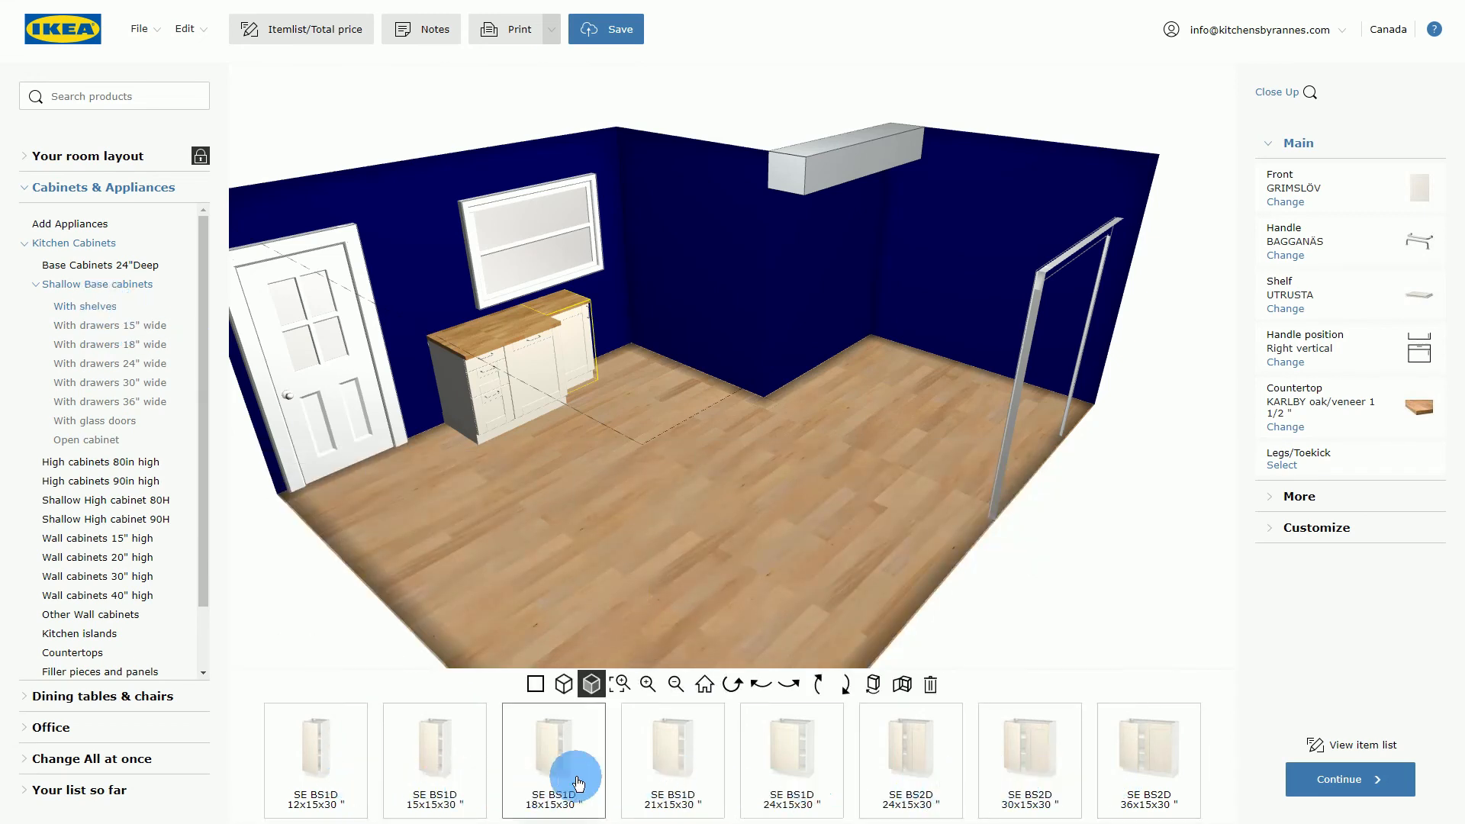
pyautogui.moveTo(313, 771)
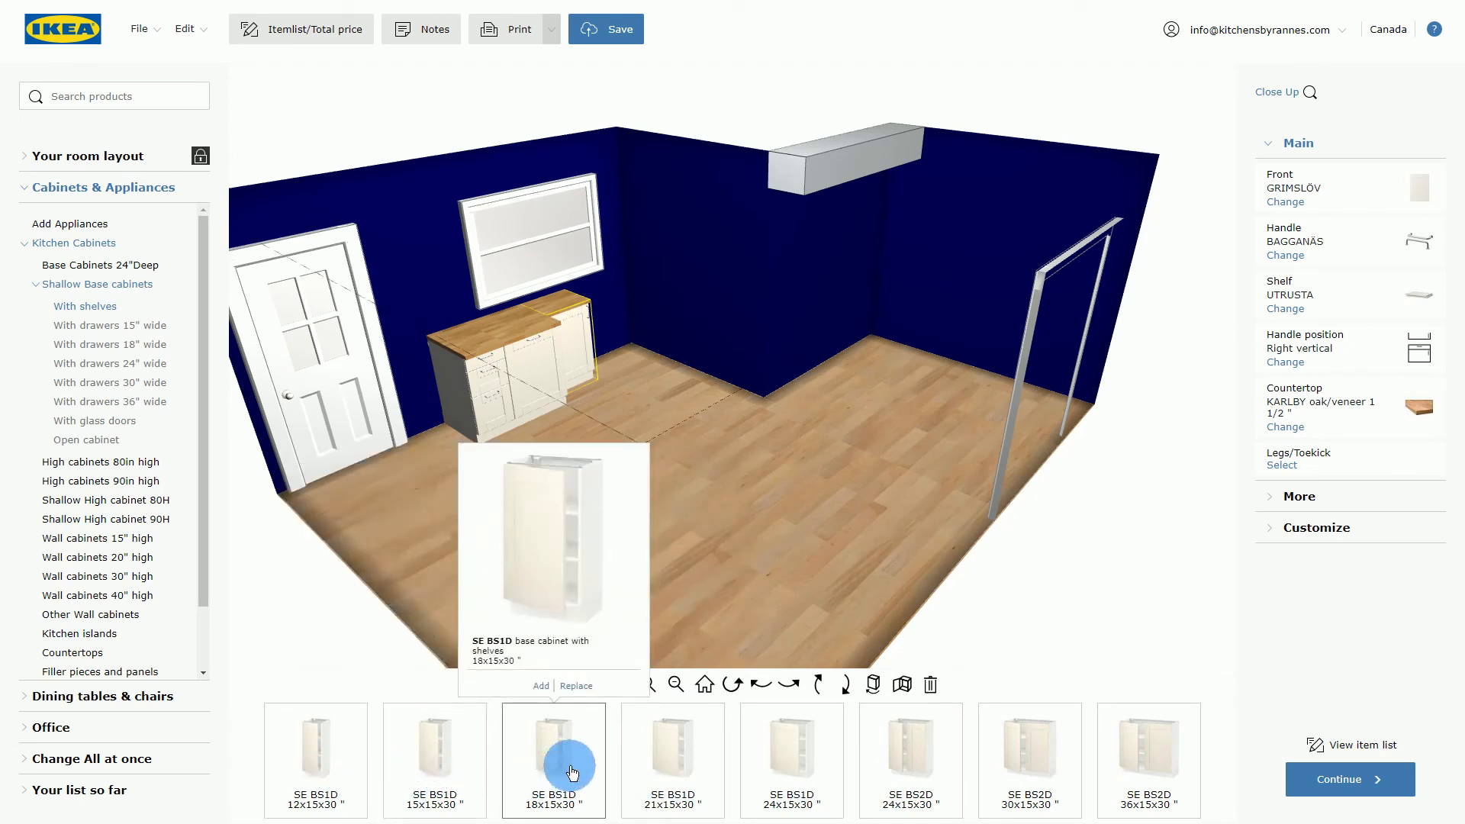
pyautogui.moveTo(672, 752)
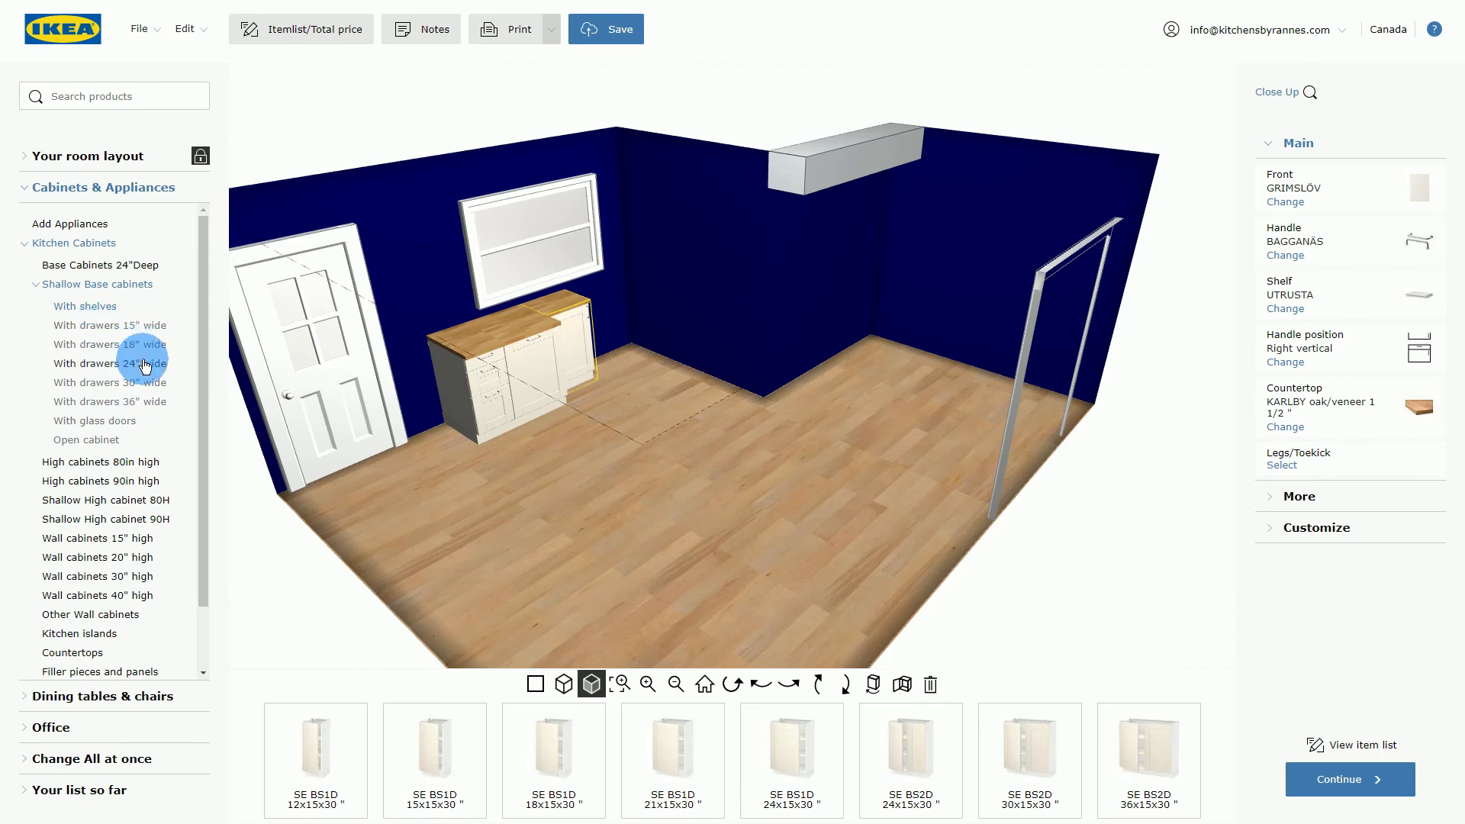
pyautogui.click(100, 370)
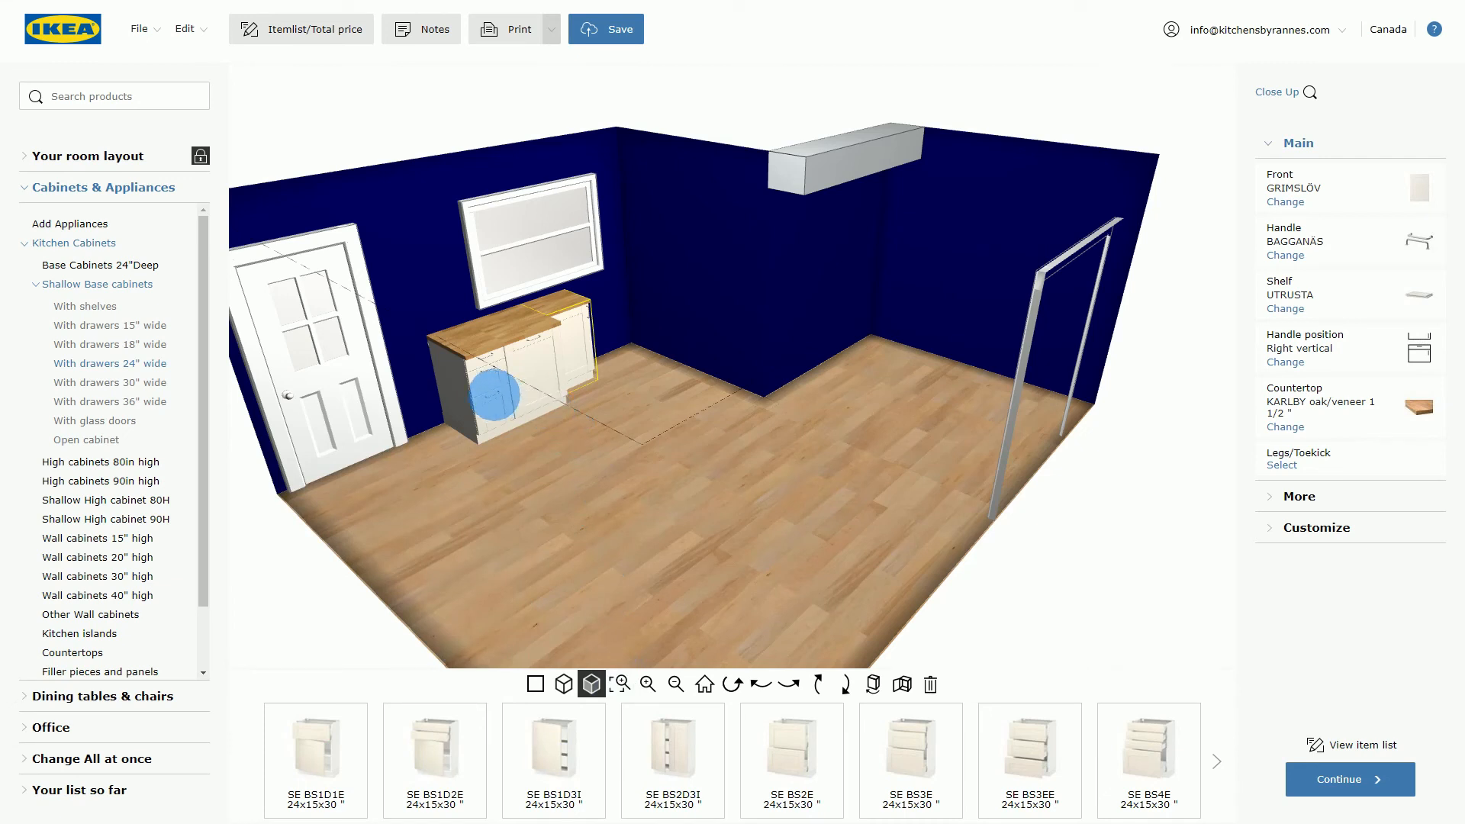
pyautogui.moveTo(702, 796)
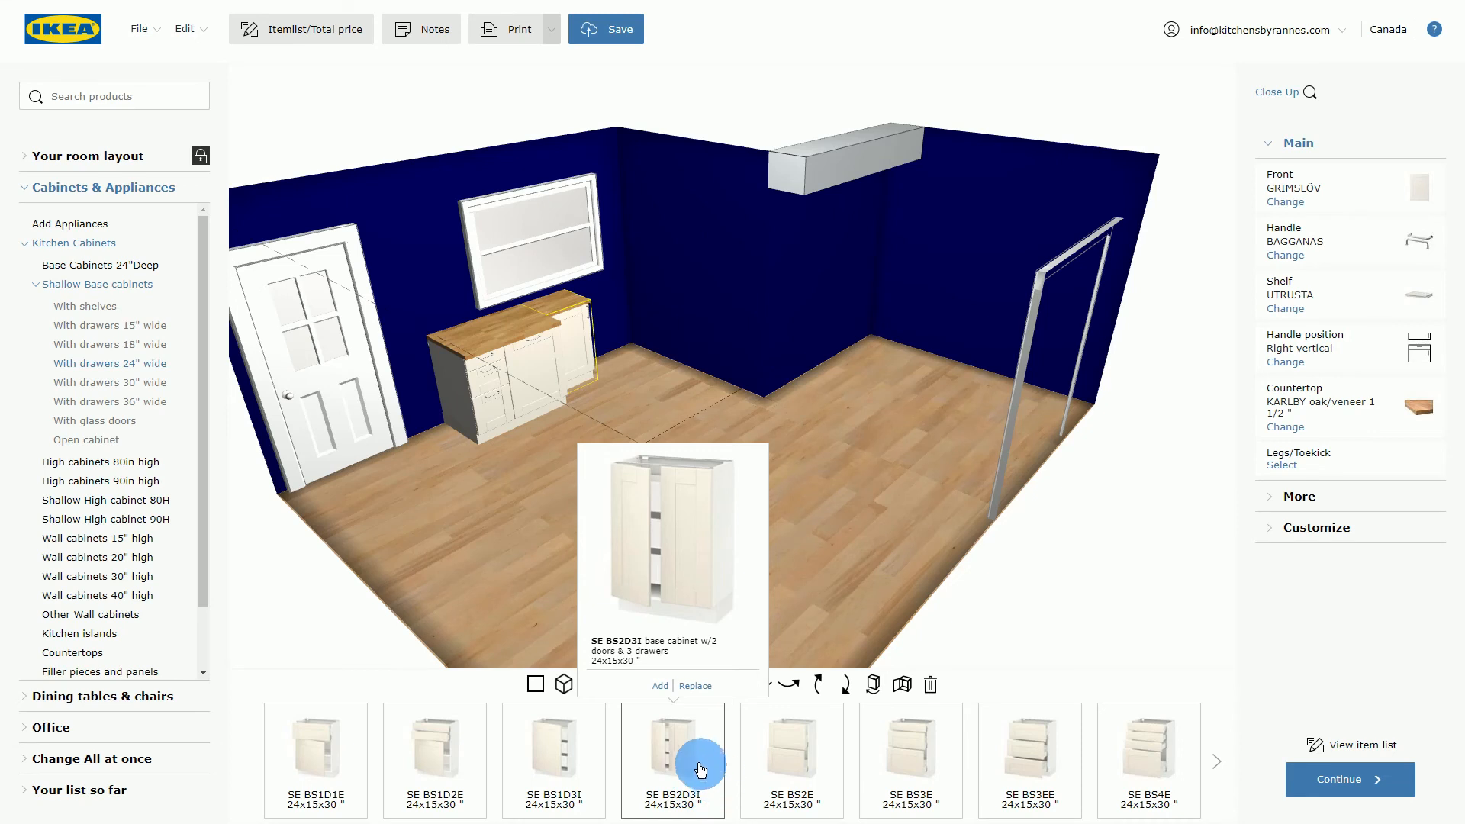
pyautogui.click(1023, 767)
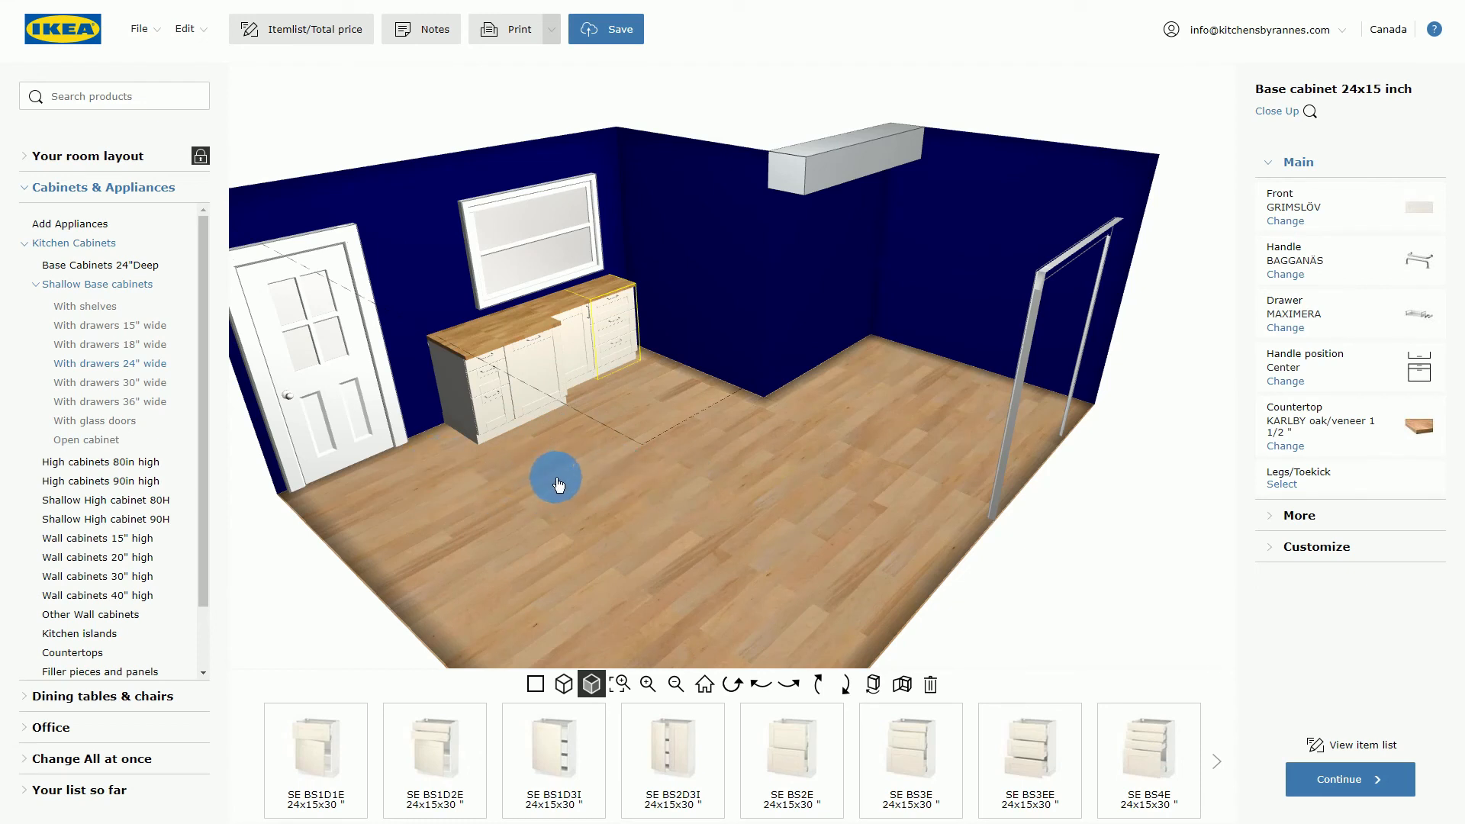
# Review the subcategories of the 80-inch and 90-inch high cabinets and of the 15-inch and 20-inch high wall cabinets.
pyautogui.click(36, 284)
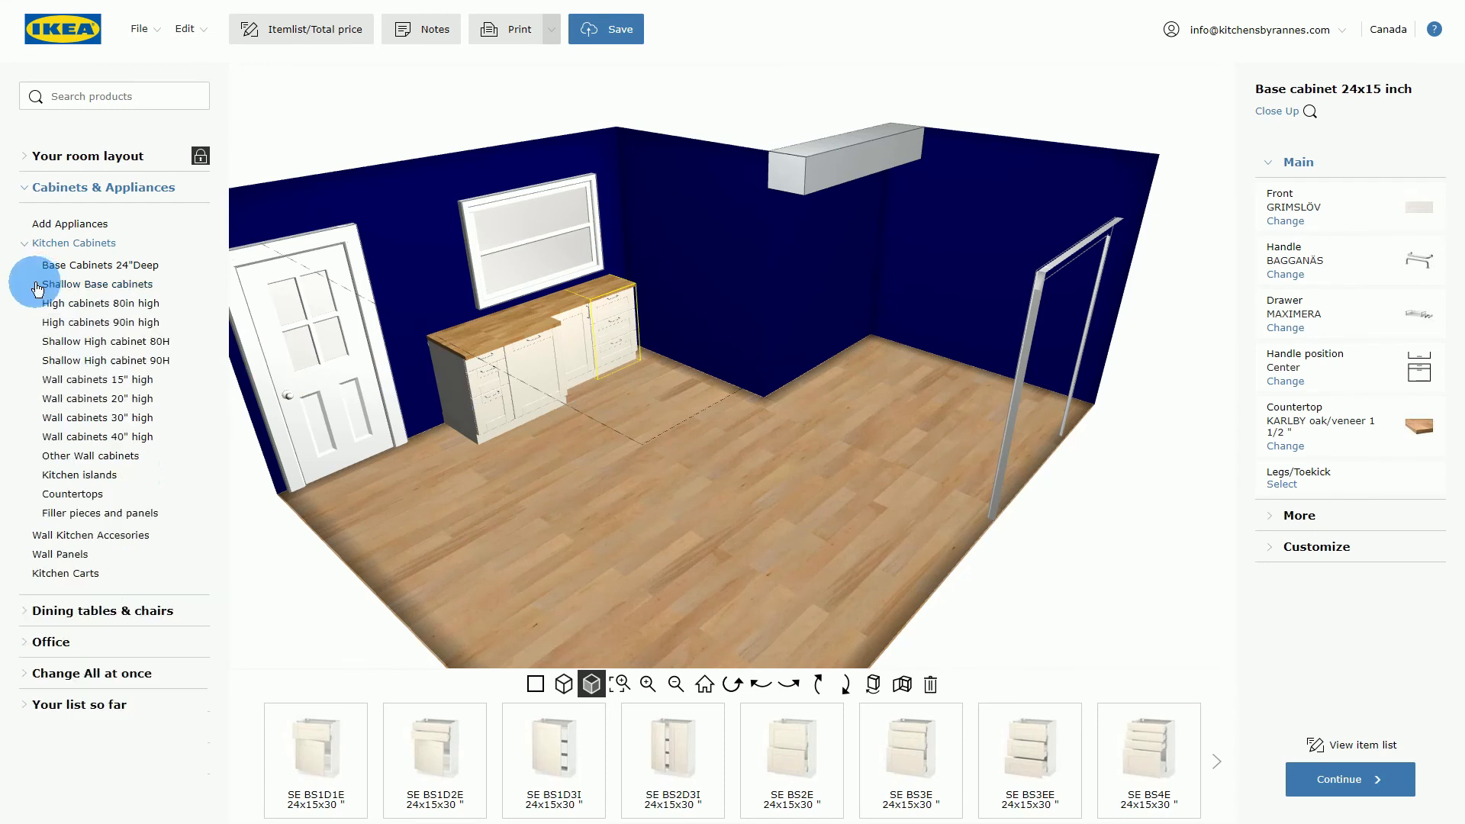
pyautogui.click(93, 304)
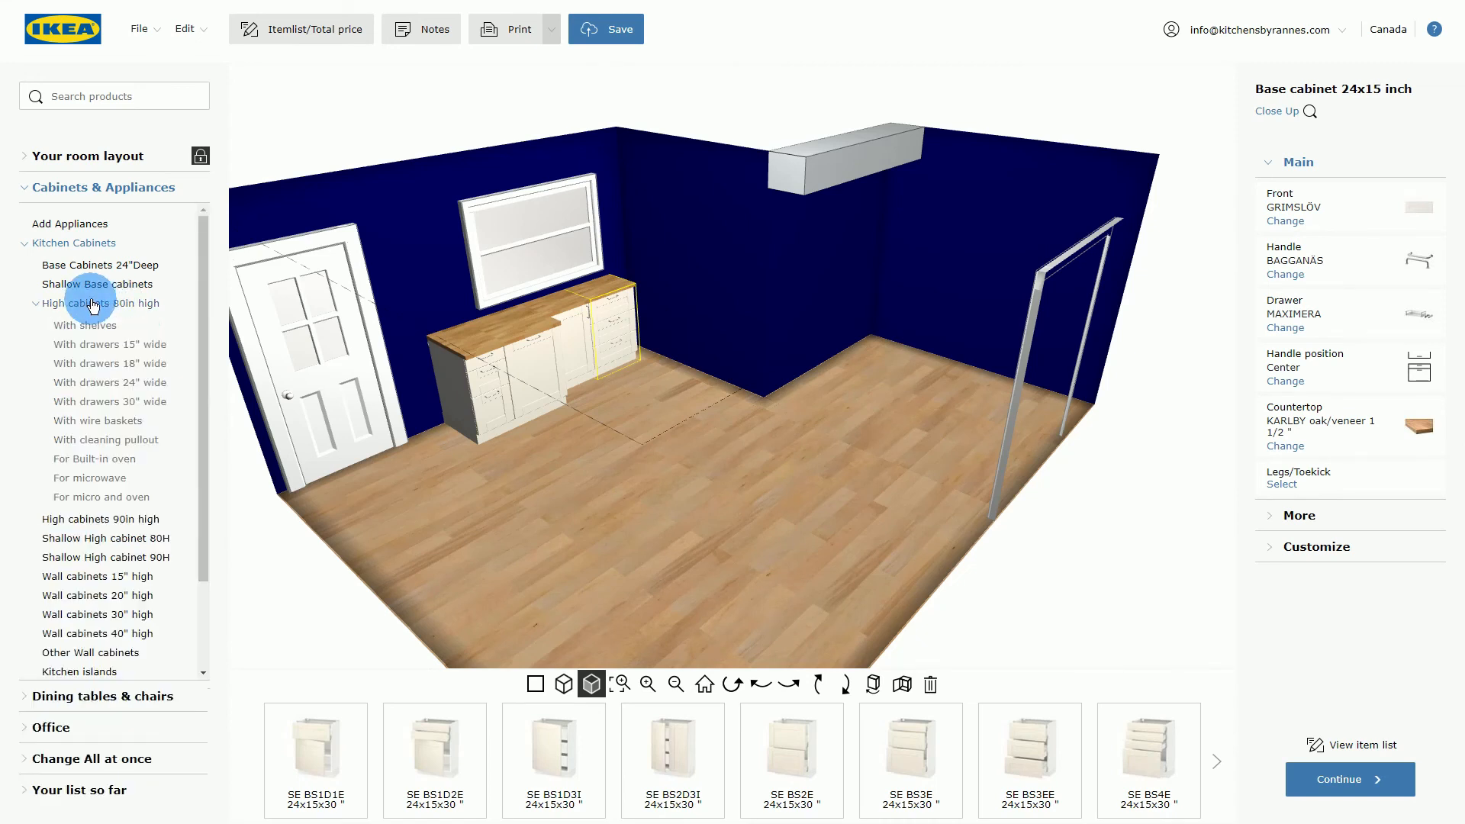
pyautogui.click(93, 304)
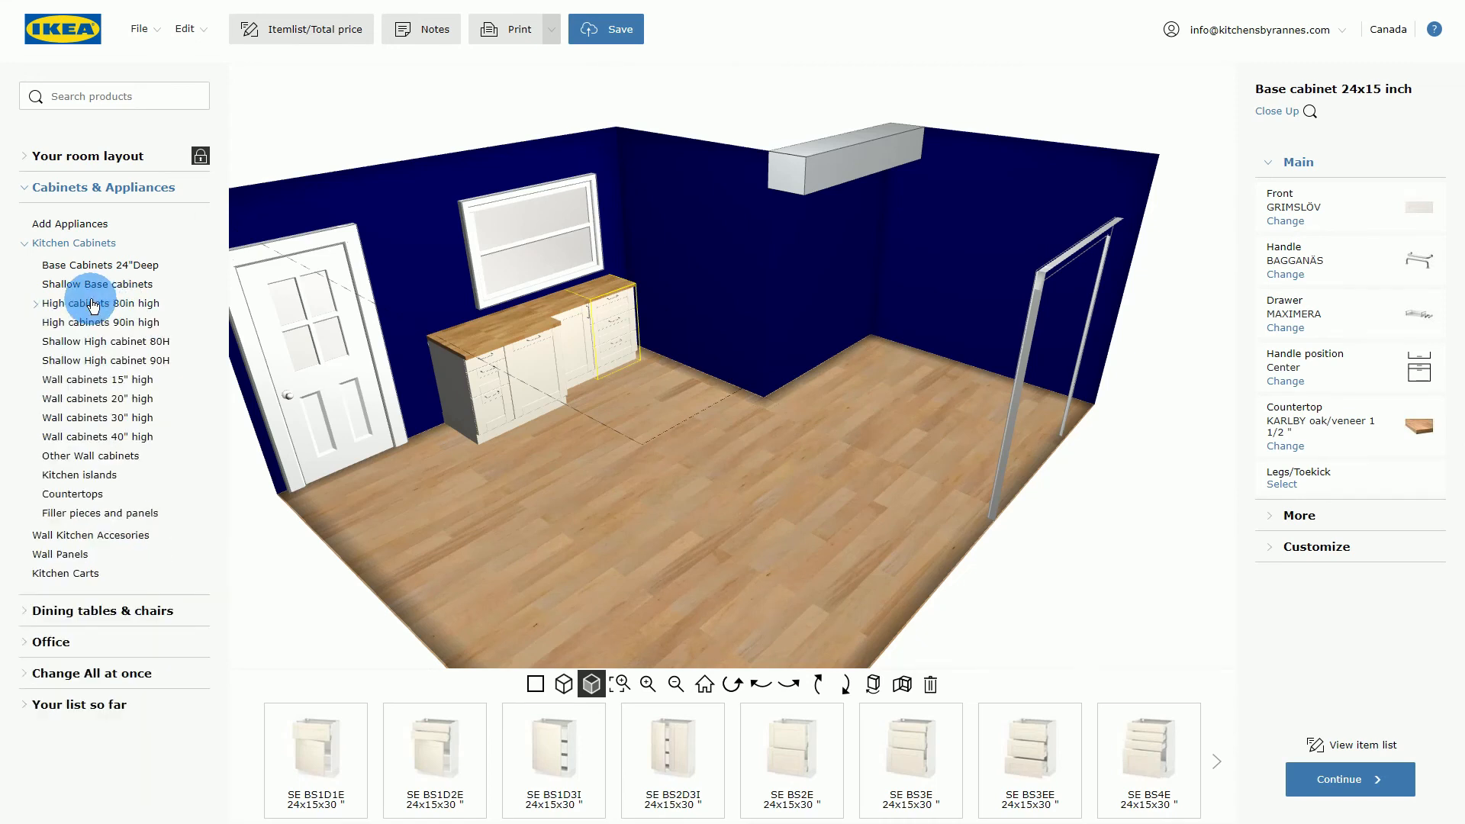
pyautogui.click(95, 322)
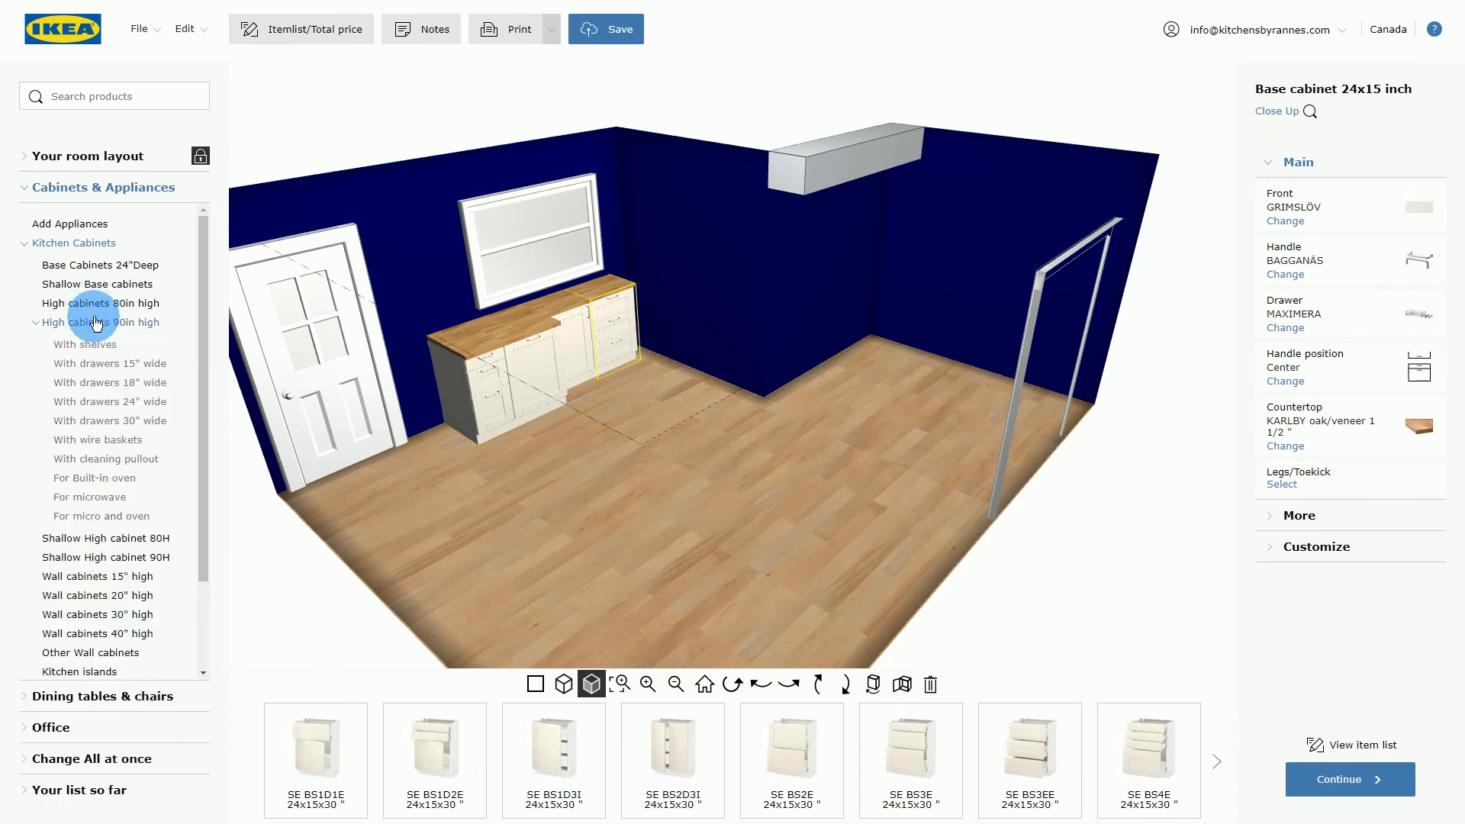
pyautogui.click(95, 322)
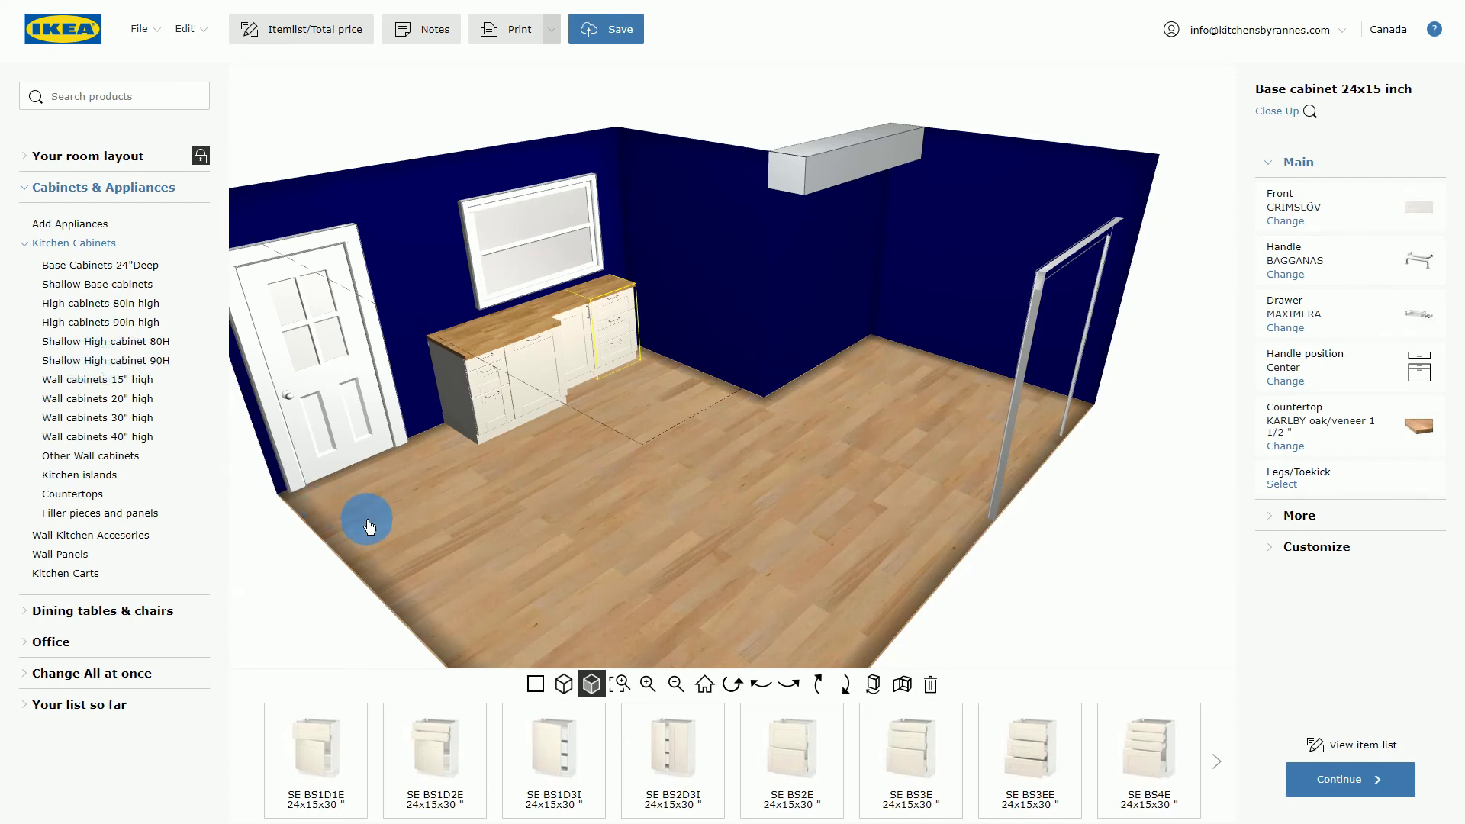
pyautogui.click(88, 380)
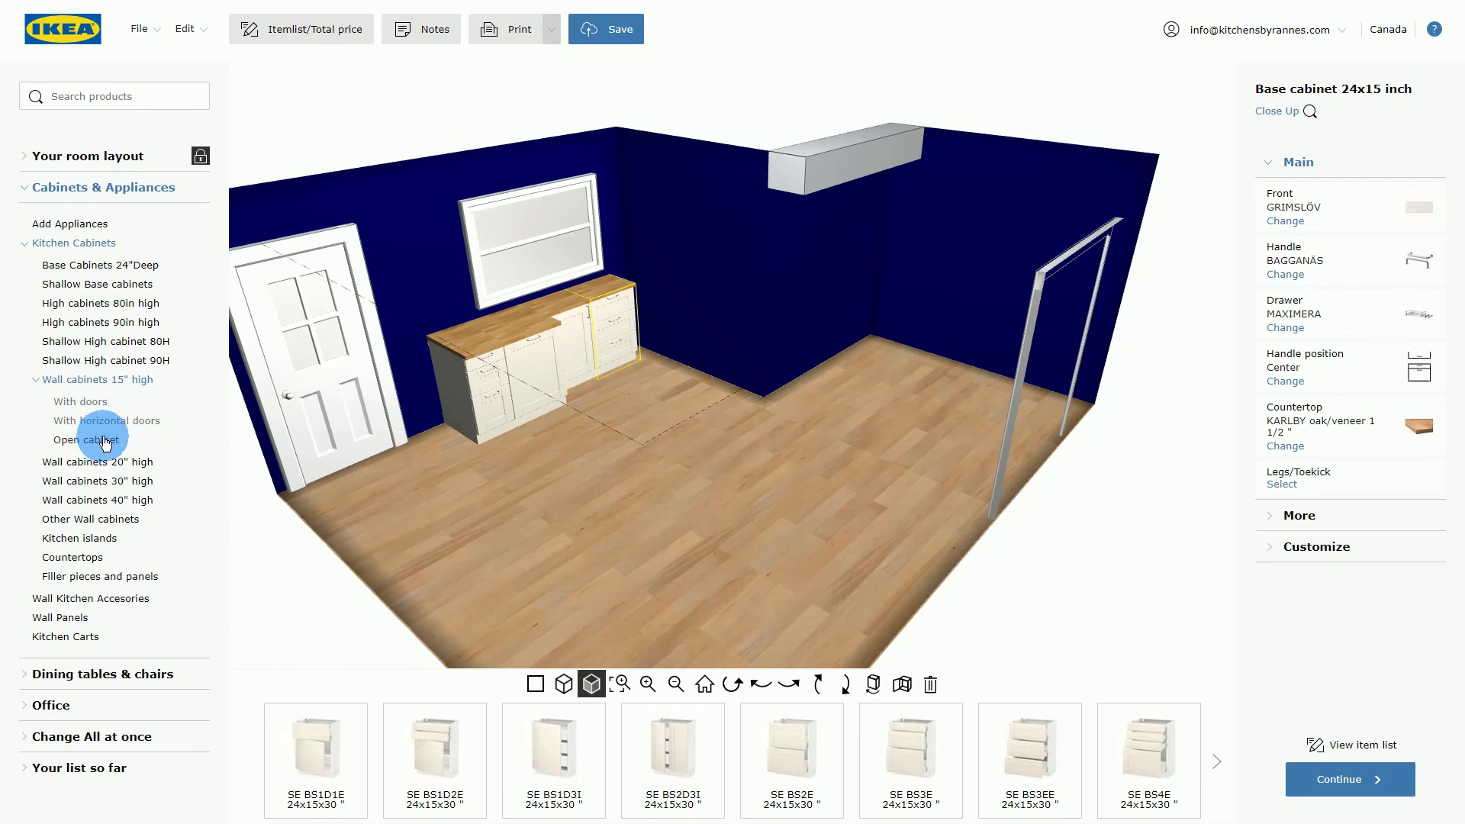
pyautogui.click(141, 467)
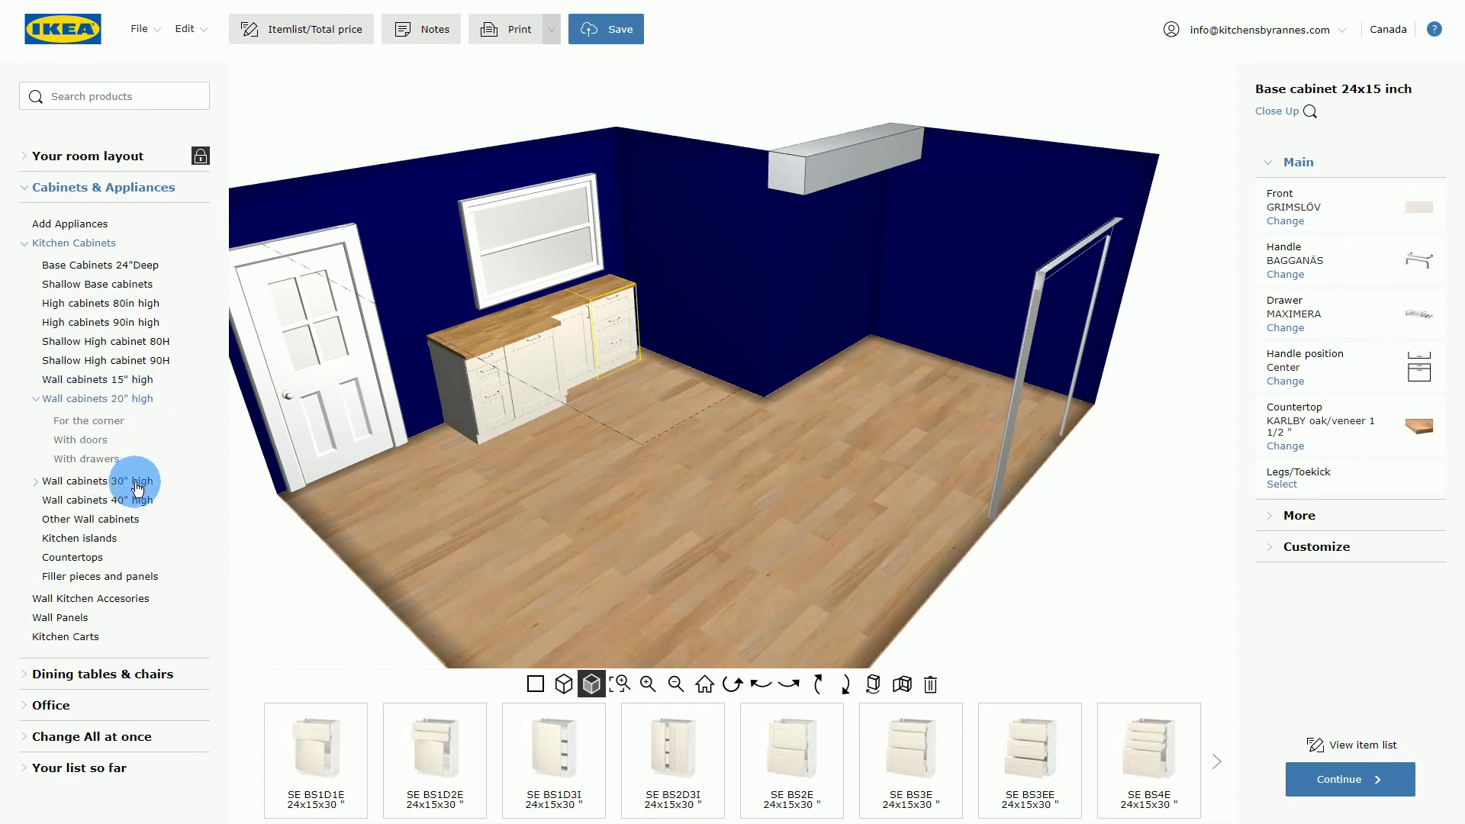
# Add the SE W2D 24x15x30 wall cabinet with 2 doors and position it directly under the ceiling bulkhead near the room corner.
pyautogui.click(138, 482)
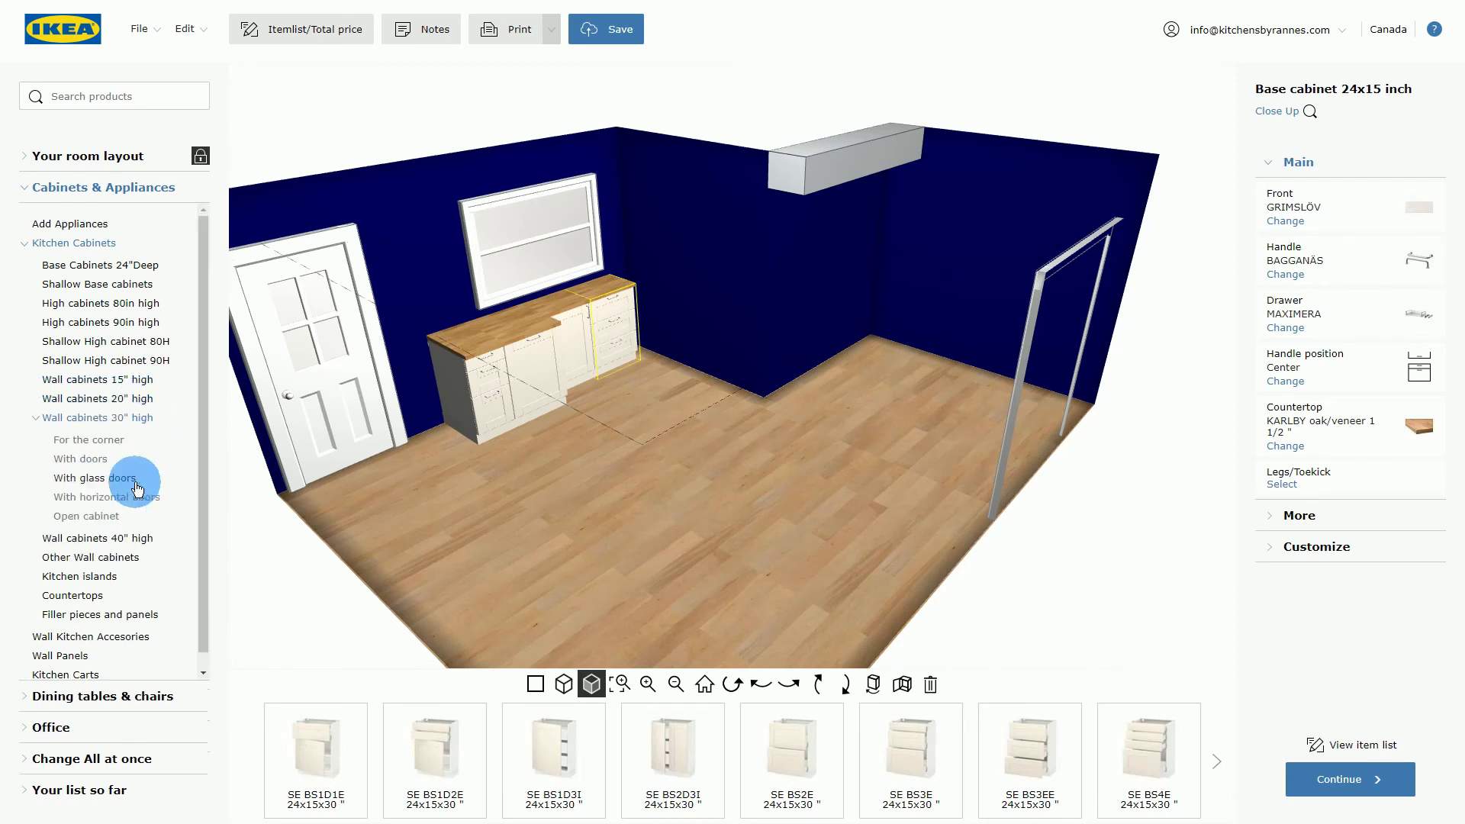
pyautogui.click(86, 463)
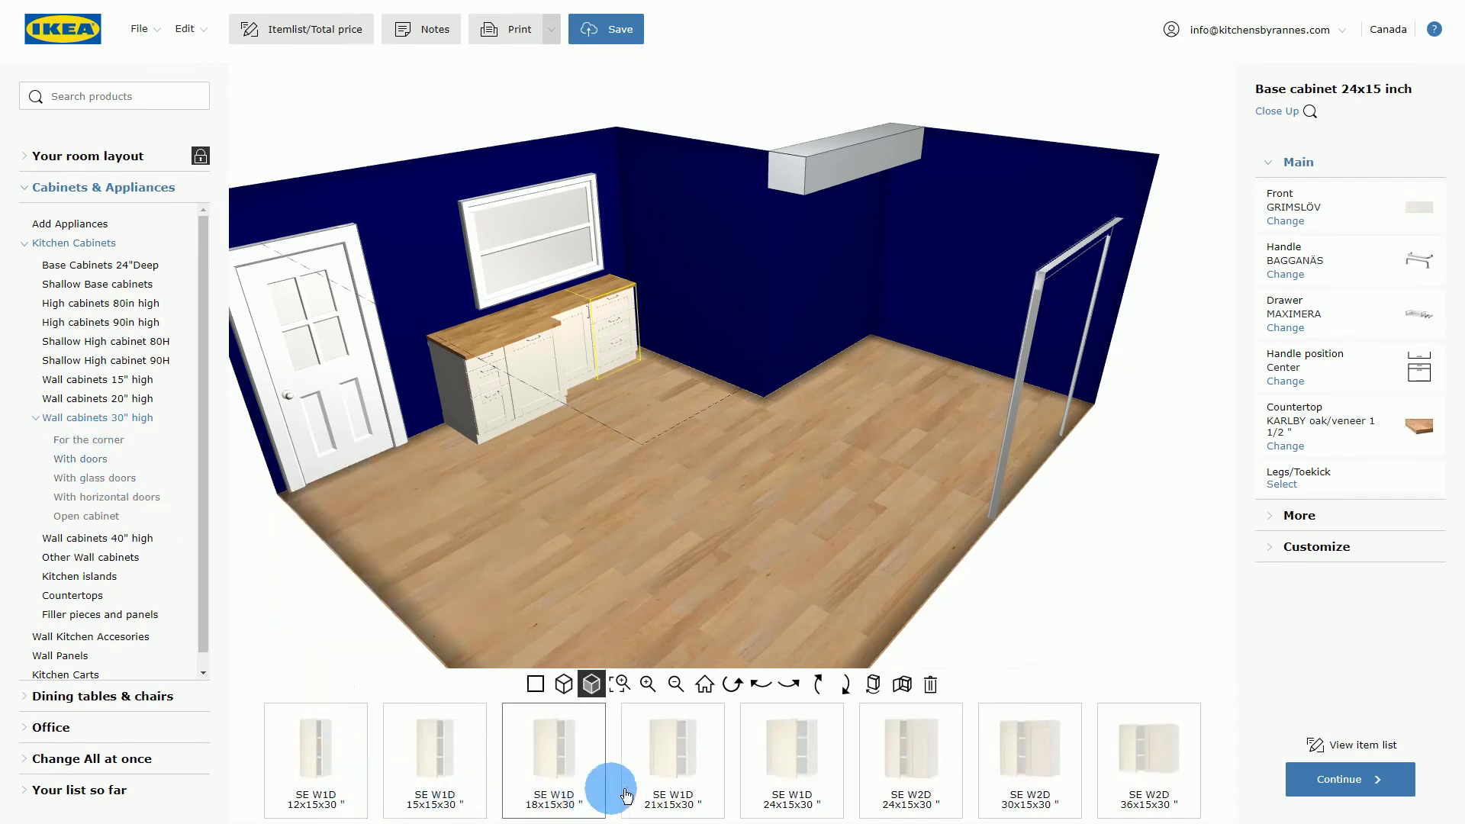
pyautogui.moveTo(1024, 765)
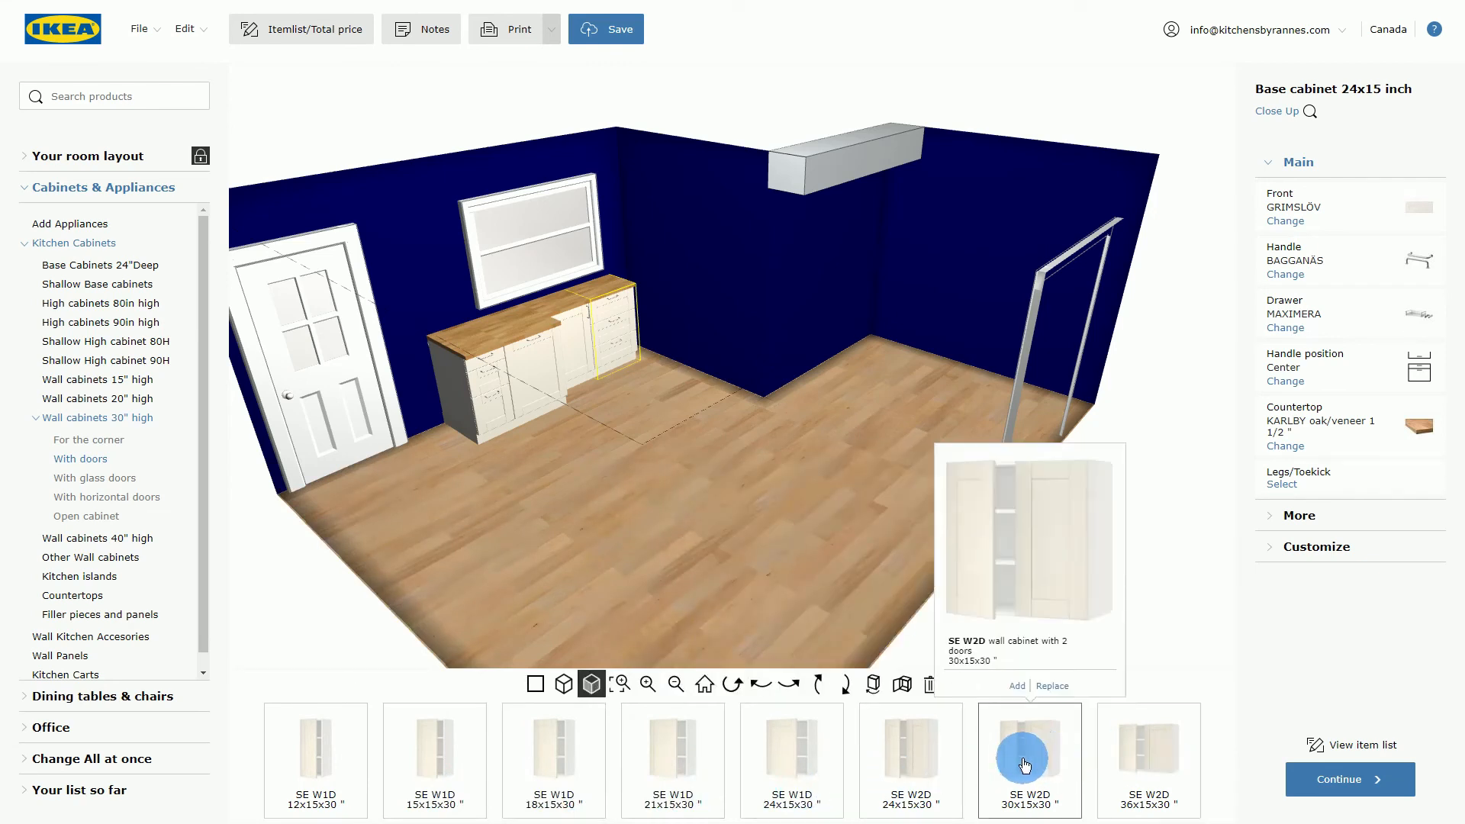
pyautogui.moveTo(915, 759)
pyautogui.moveTo(915, 759); pyautogui.dragTo(883, 498)
pyautogui.moveTo(641, 222); pyautogui.dragTo(779, 221)
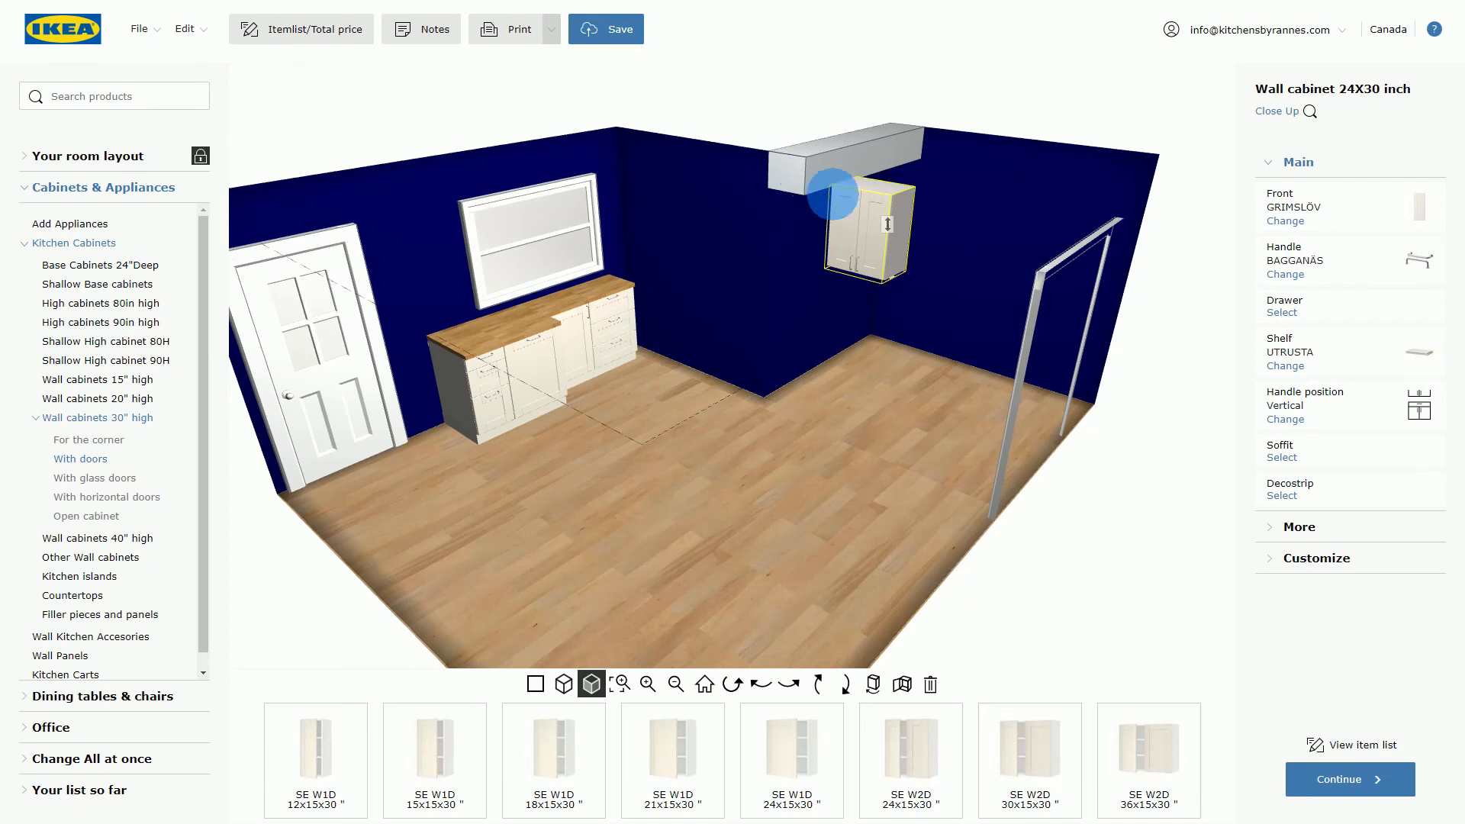
pyautogui.moveTo(890, 223); pyautogui.dragTo(889, 229)
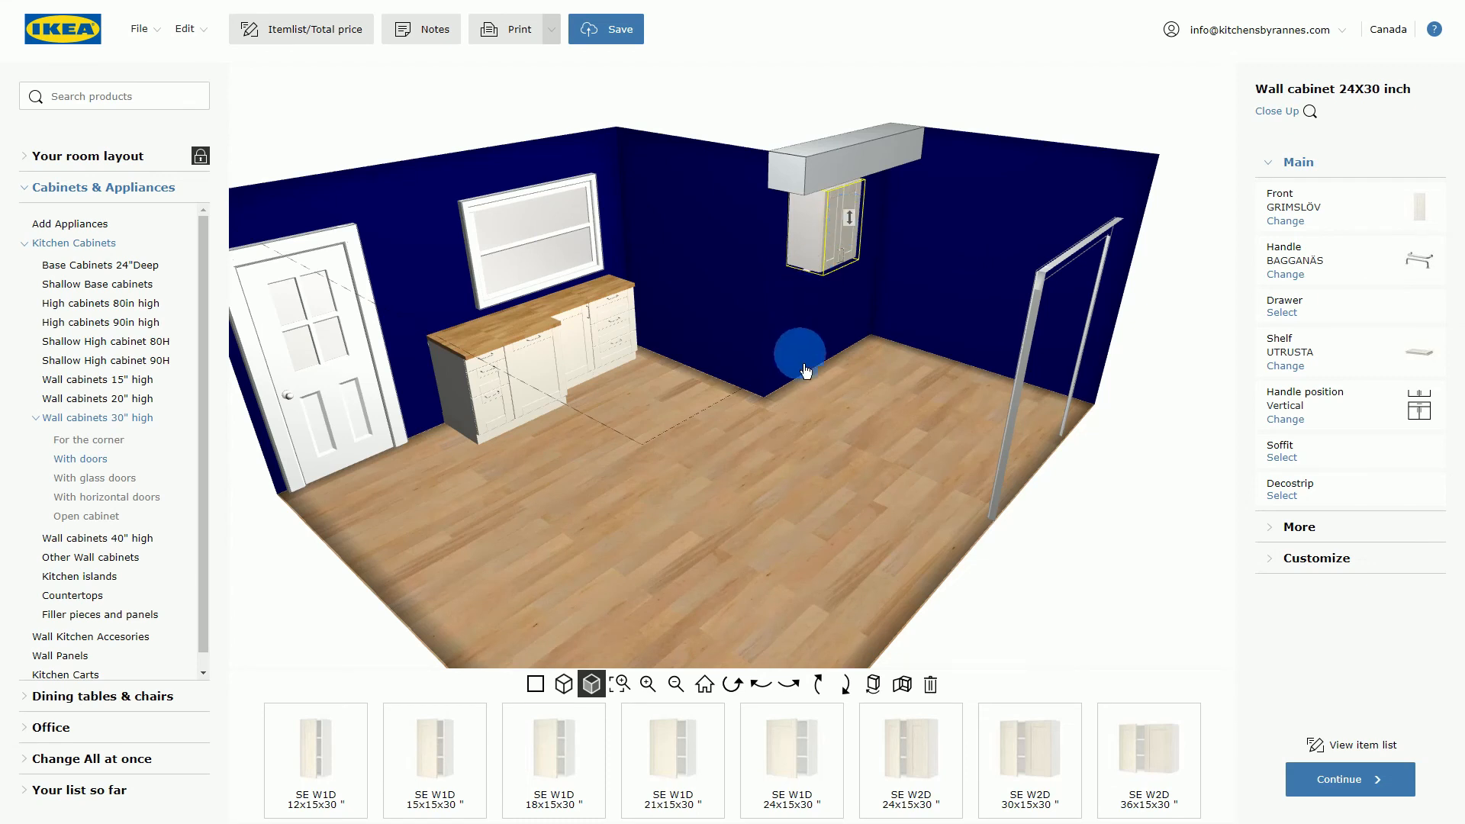
pyautogui.moveTo(819, 228); pyautogui.dragTo(856, 223)
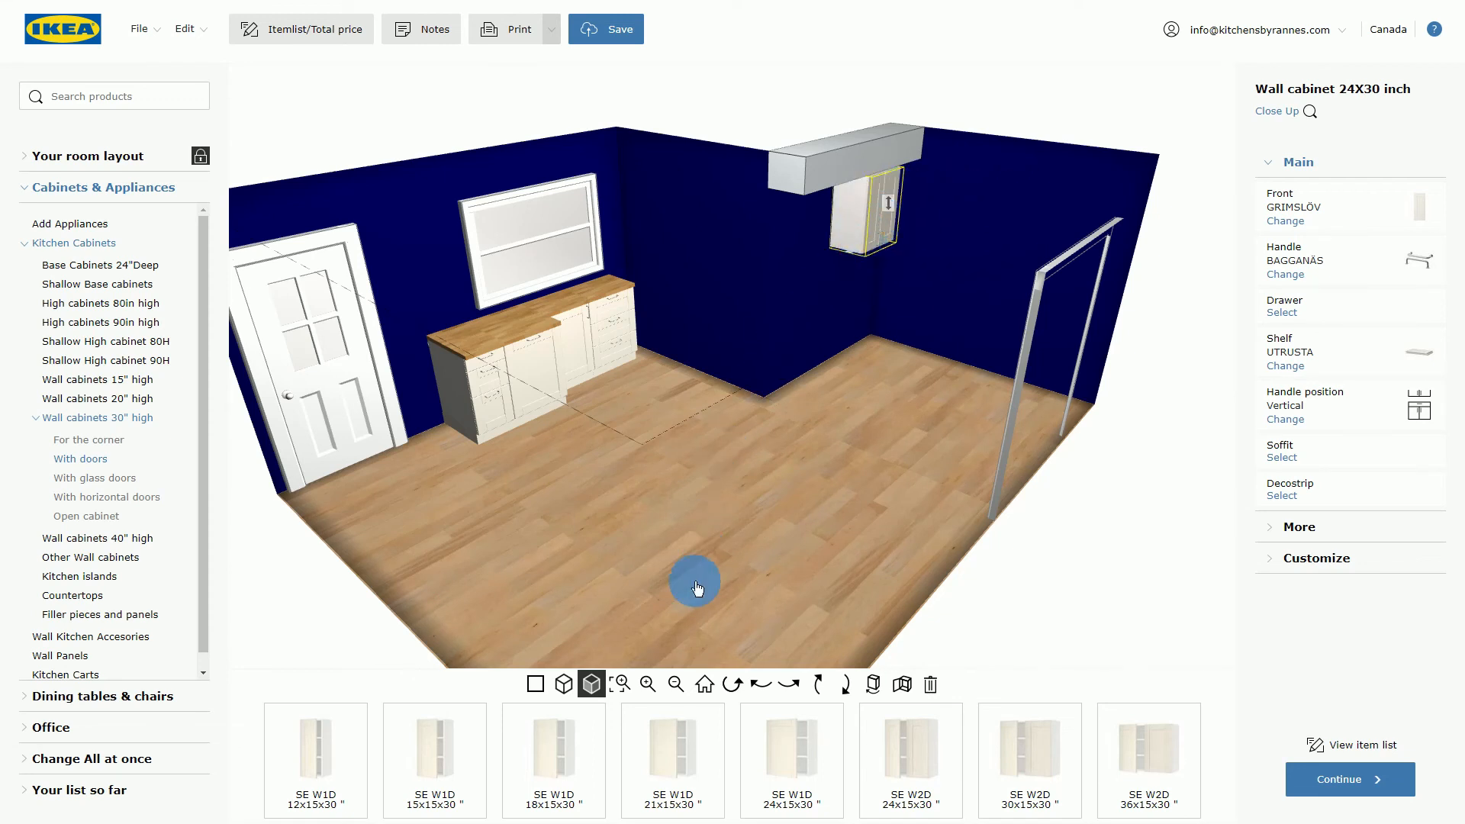
# Add the SE W1D 21x15x30 wall cabinet beside the 24-inch wall cabinet and align its height with it under the bulkhead.
pyautogui.moveTo(684, 764)
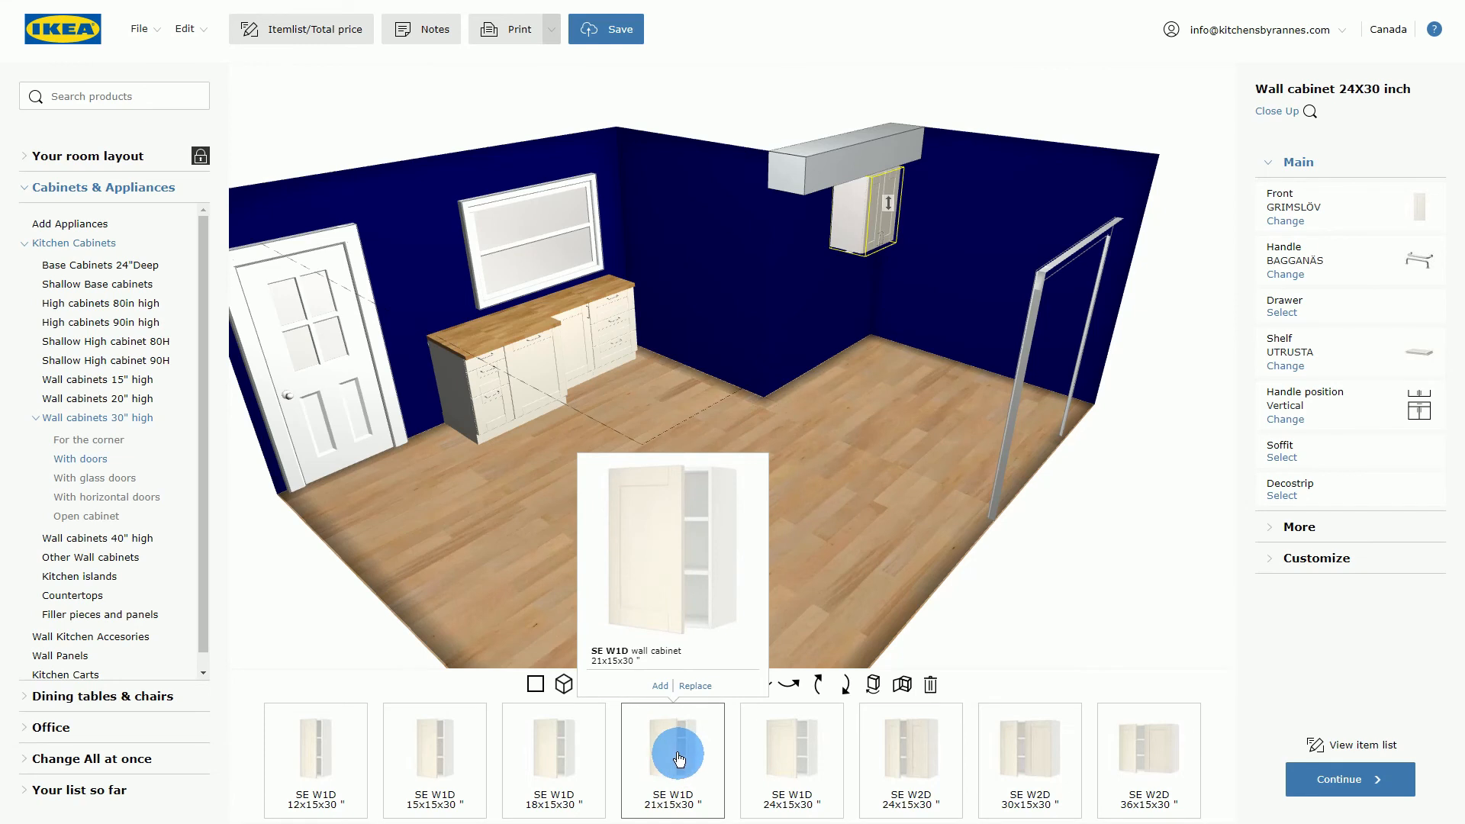
pyautogui.moveTo(679, 758); pyautogui.dragTo(932, 310)
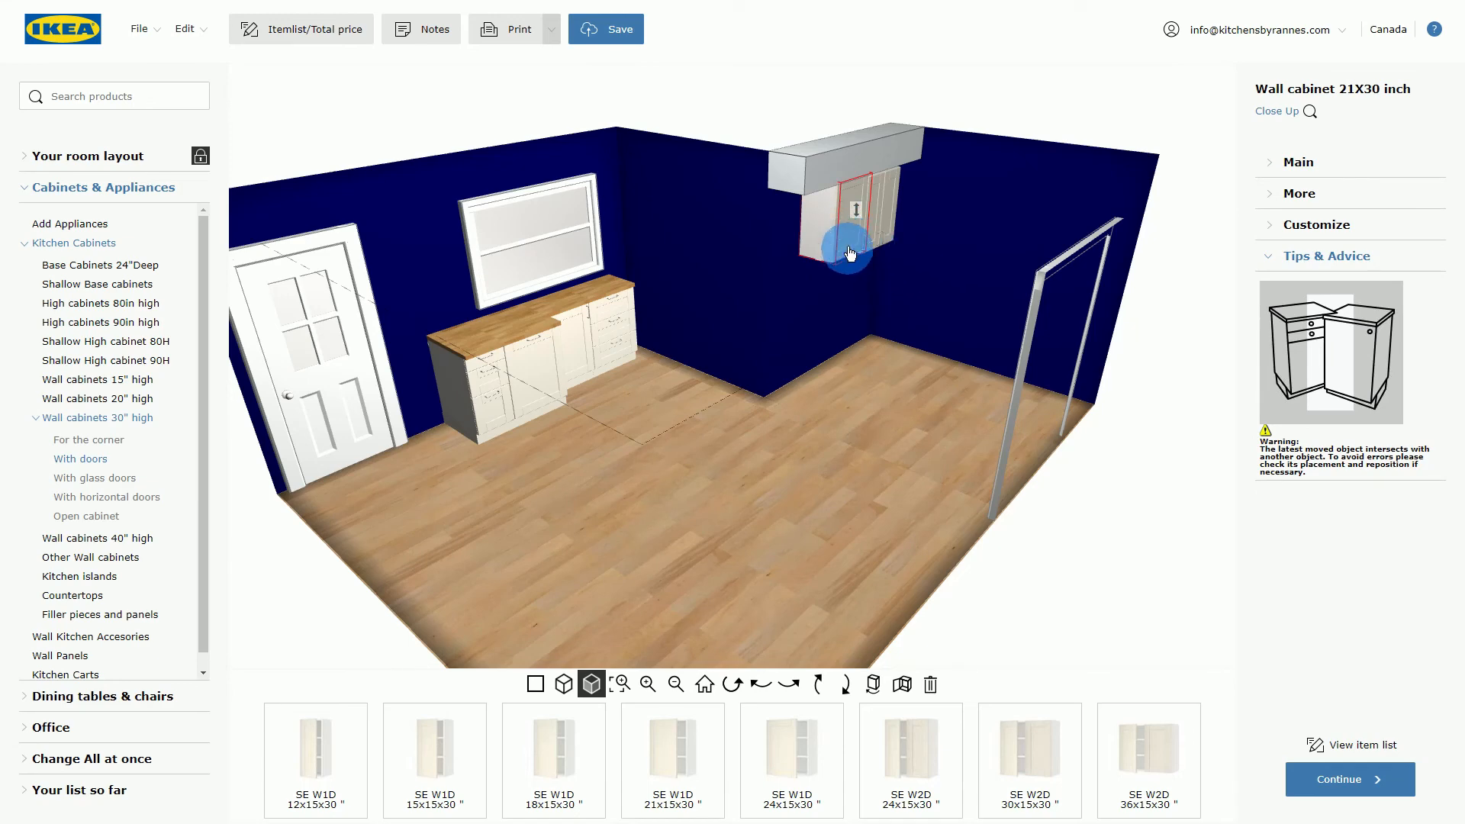
pyautogui.scroll(5, 854, 174)
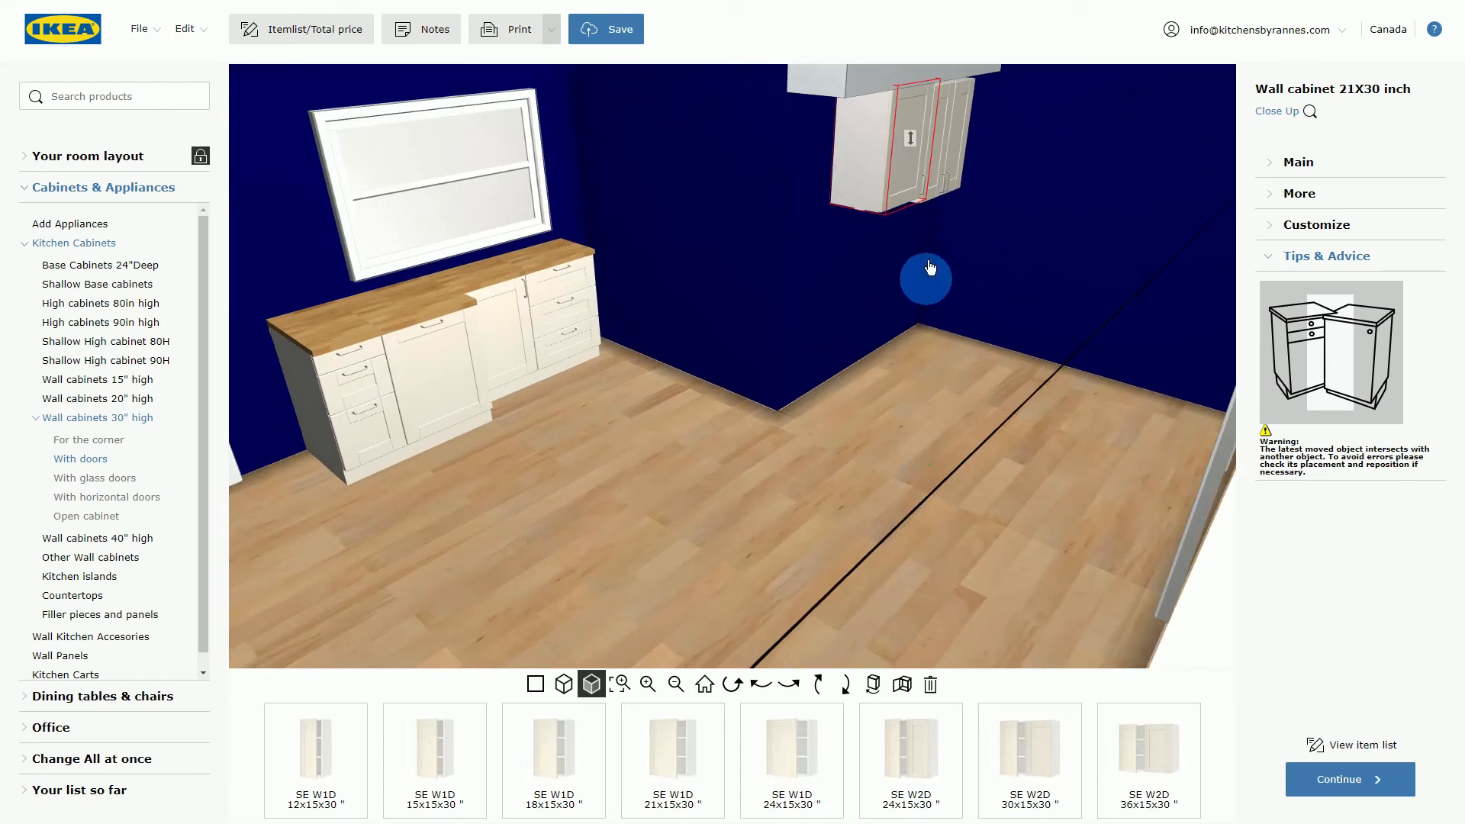
pyautogui.click(621, 687)
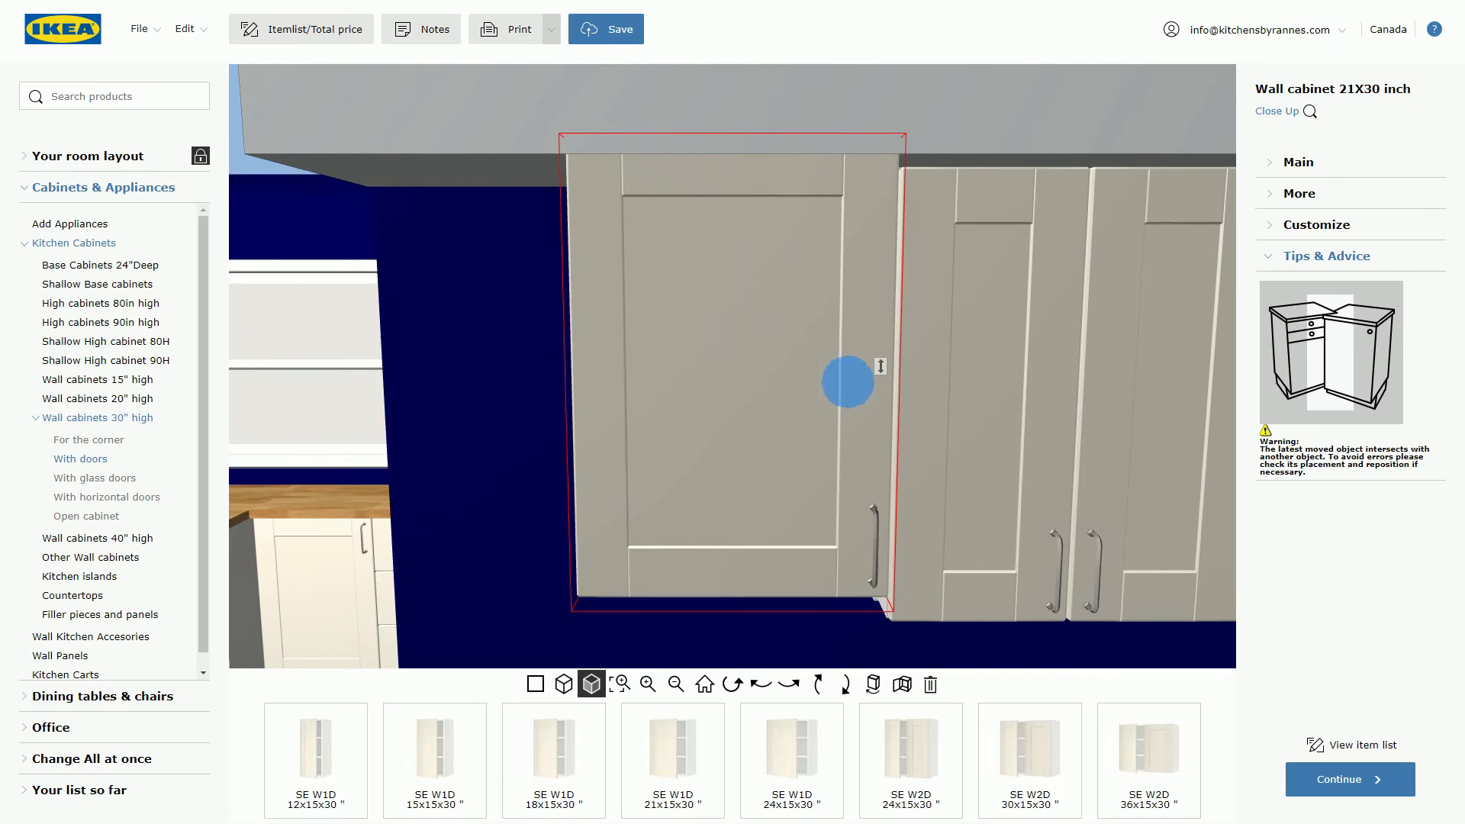
pyautogui.moveTo(885, 367); pyautogui.dragTo(884, 377)
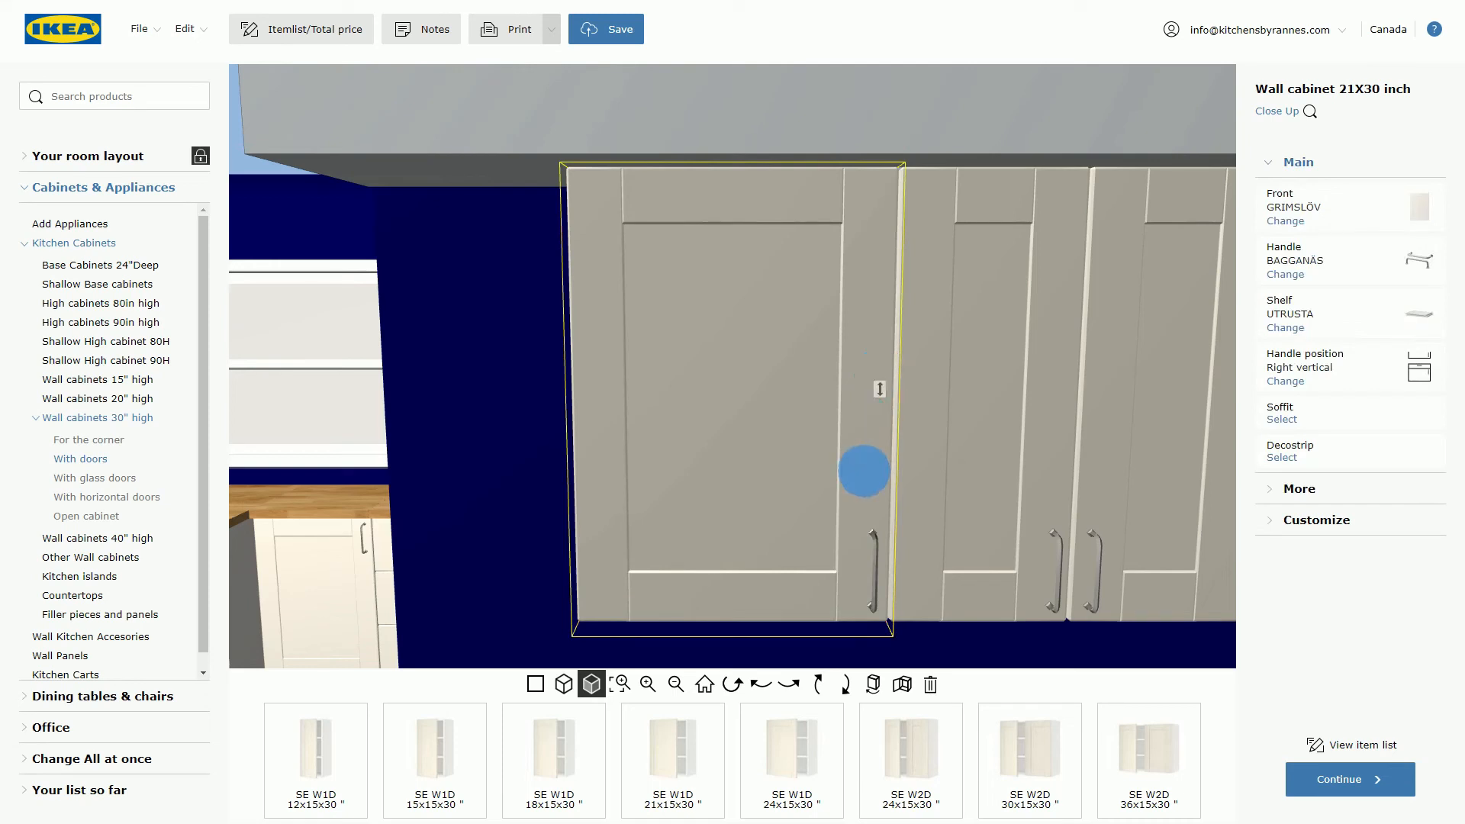
# Open the doors of the 24-inch wall cabinet to examine its interior, and close them again.
pyautogui.scroll(-4, 759, 422)
pyautogui.click(857, 552)
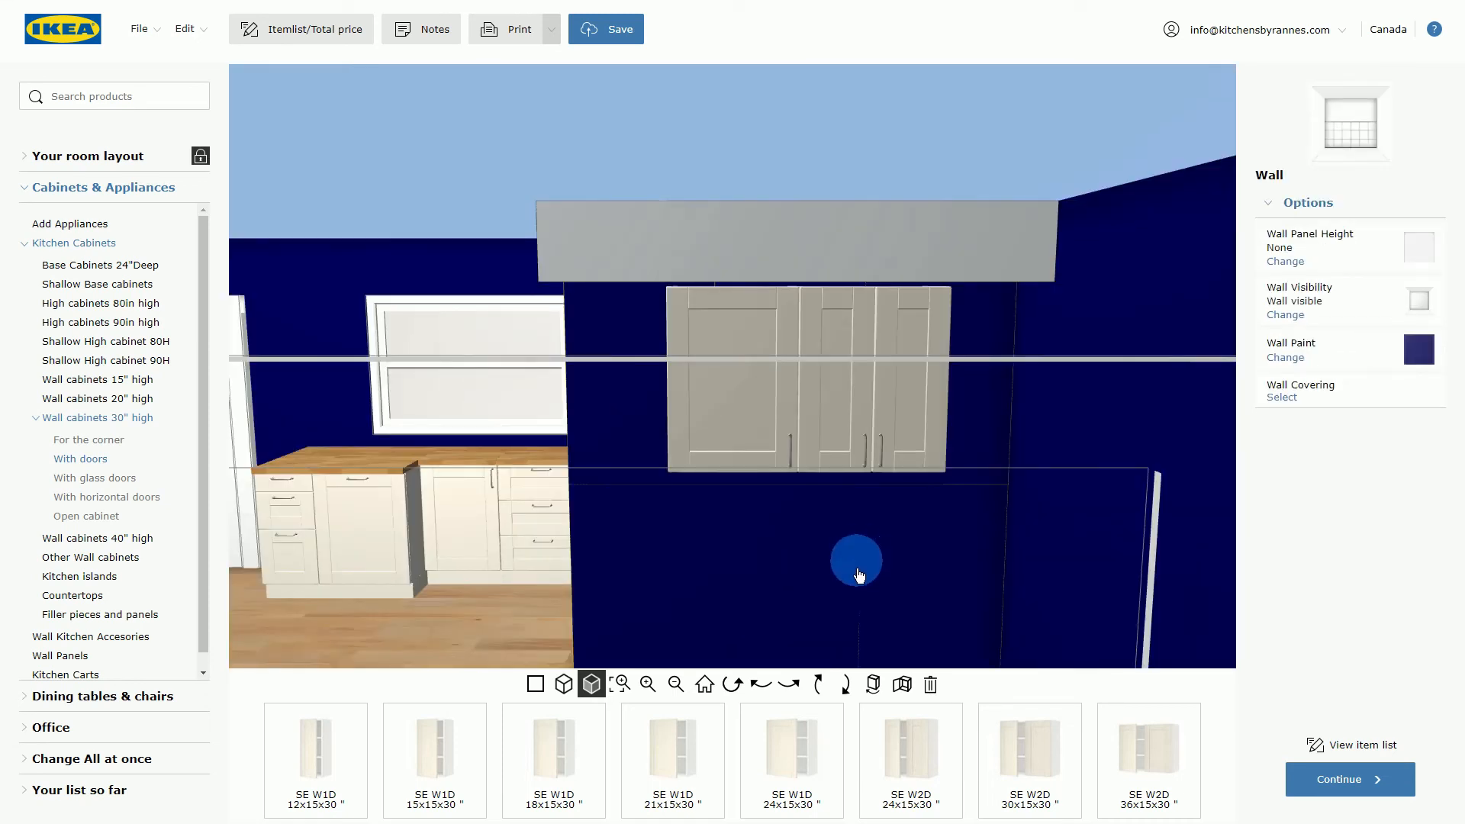
pyautogui.click(817, 683)
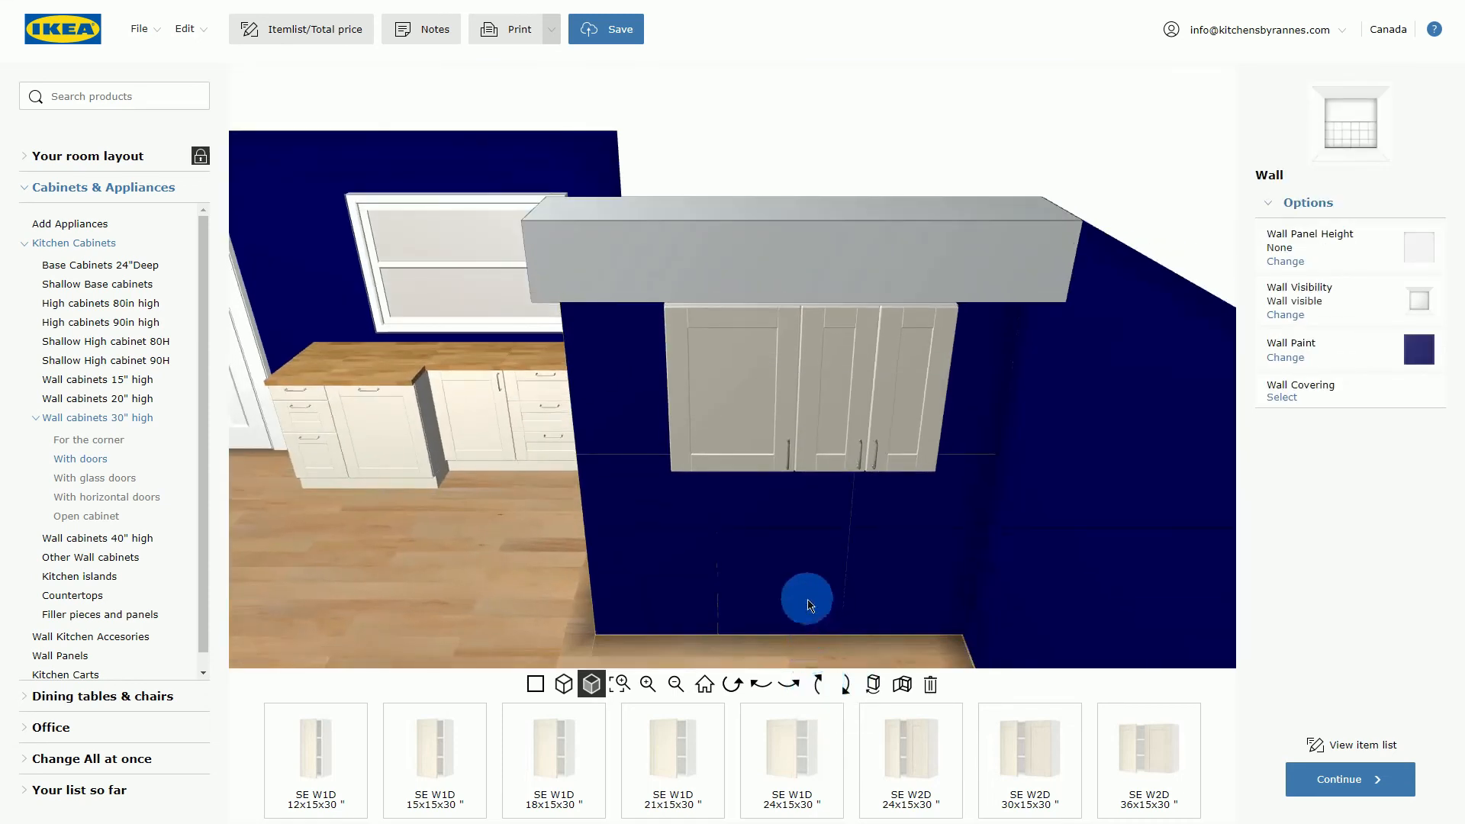
pyautogui.click(825, 408)
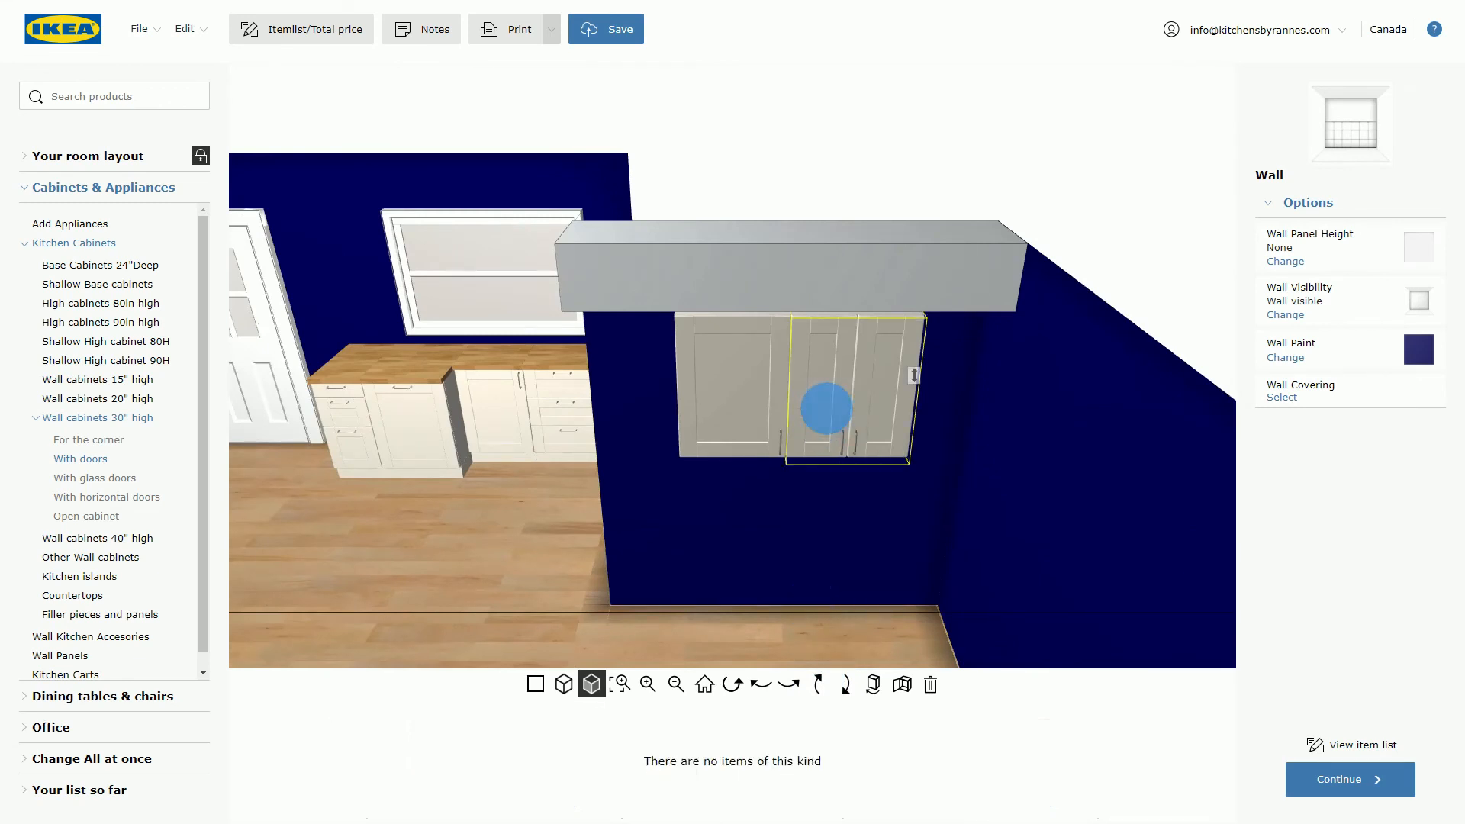
pyautogui.click(902, 684)
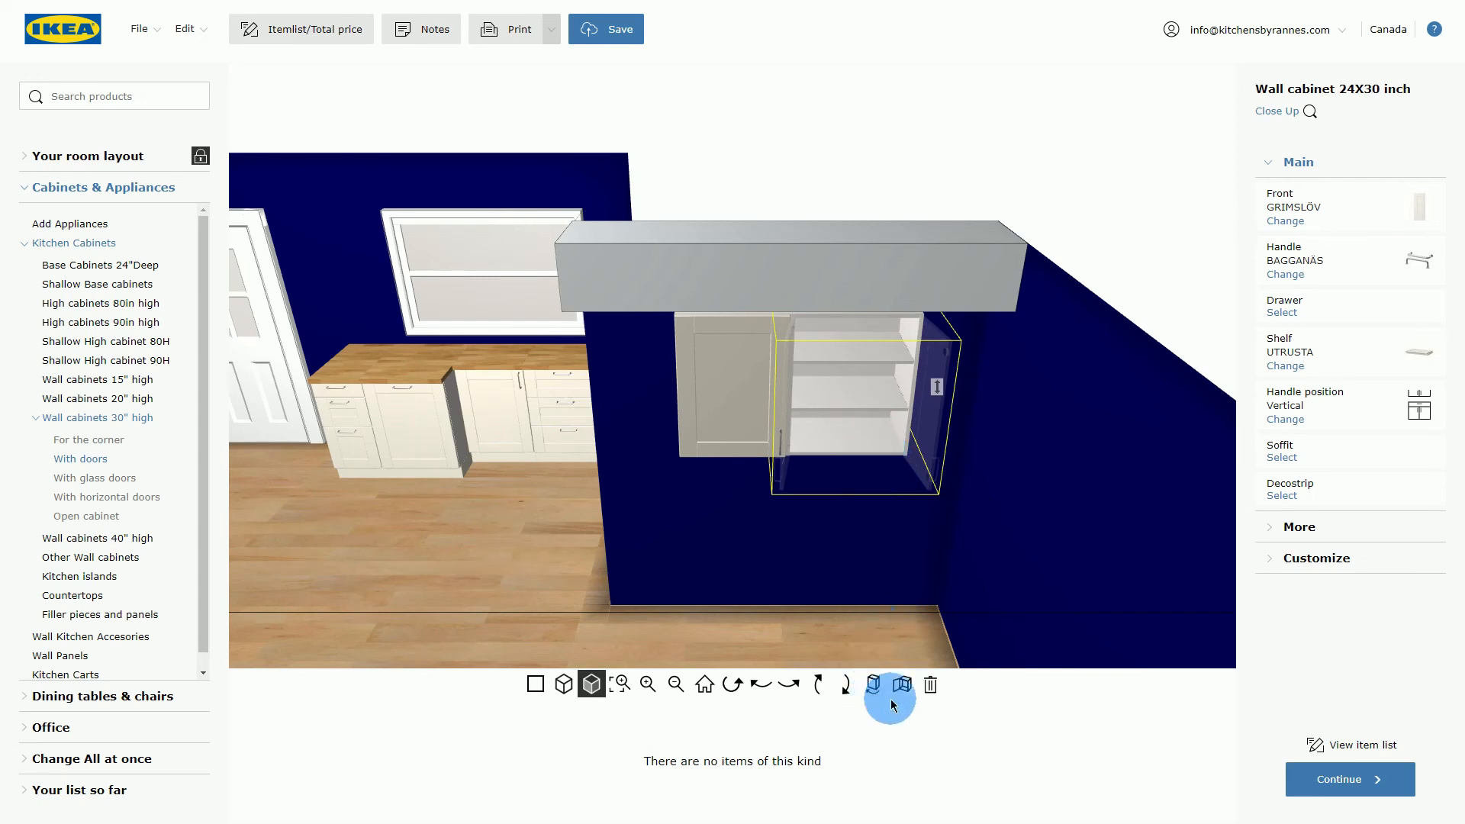
pyautogui.click(906, 687)
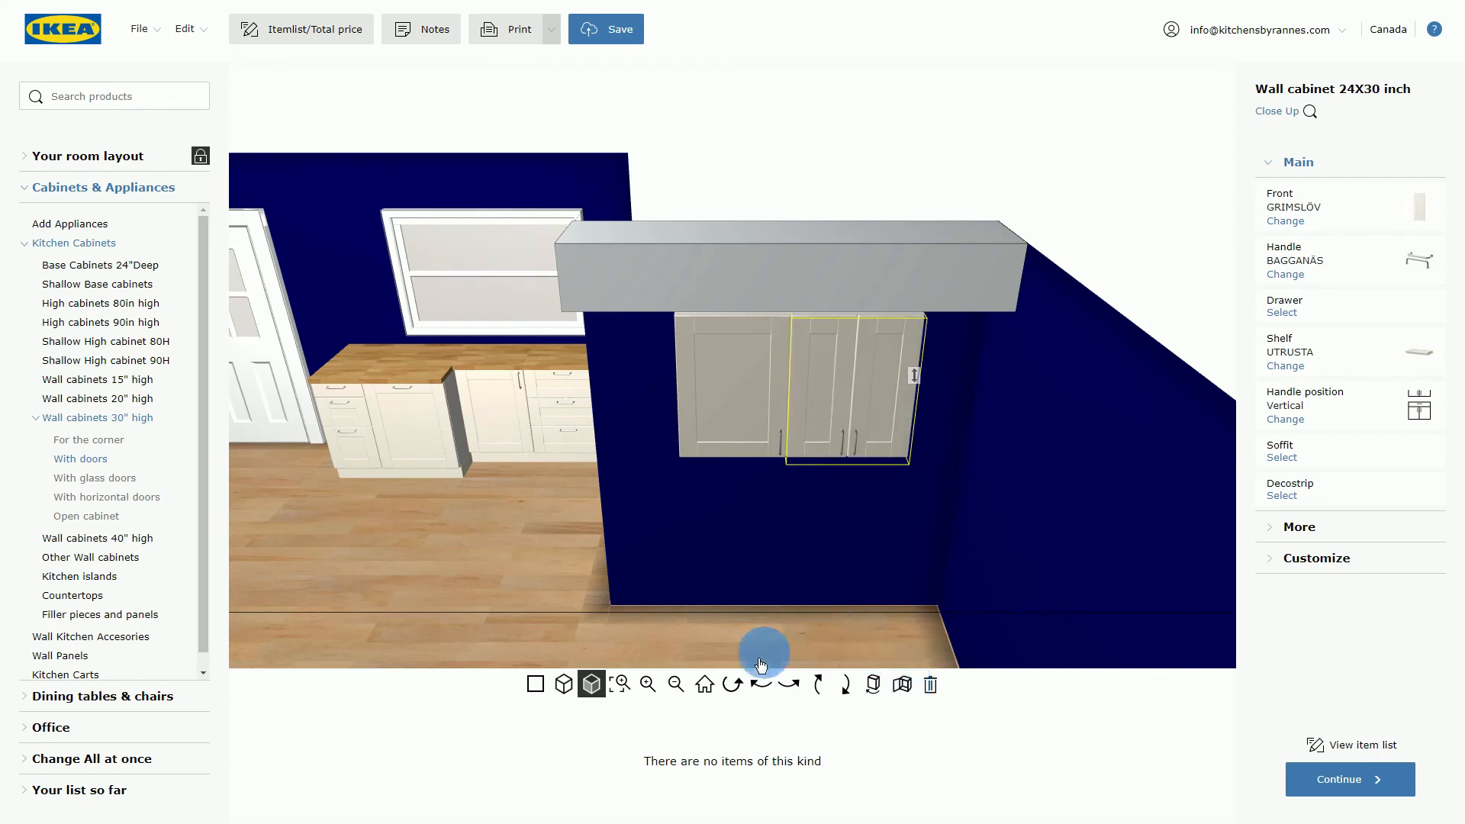
pyautogui.click(764, 687)
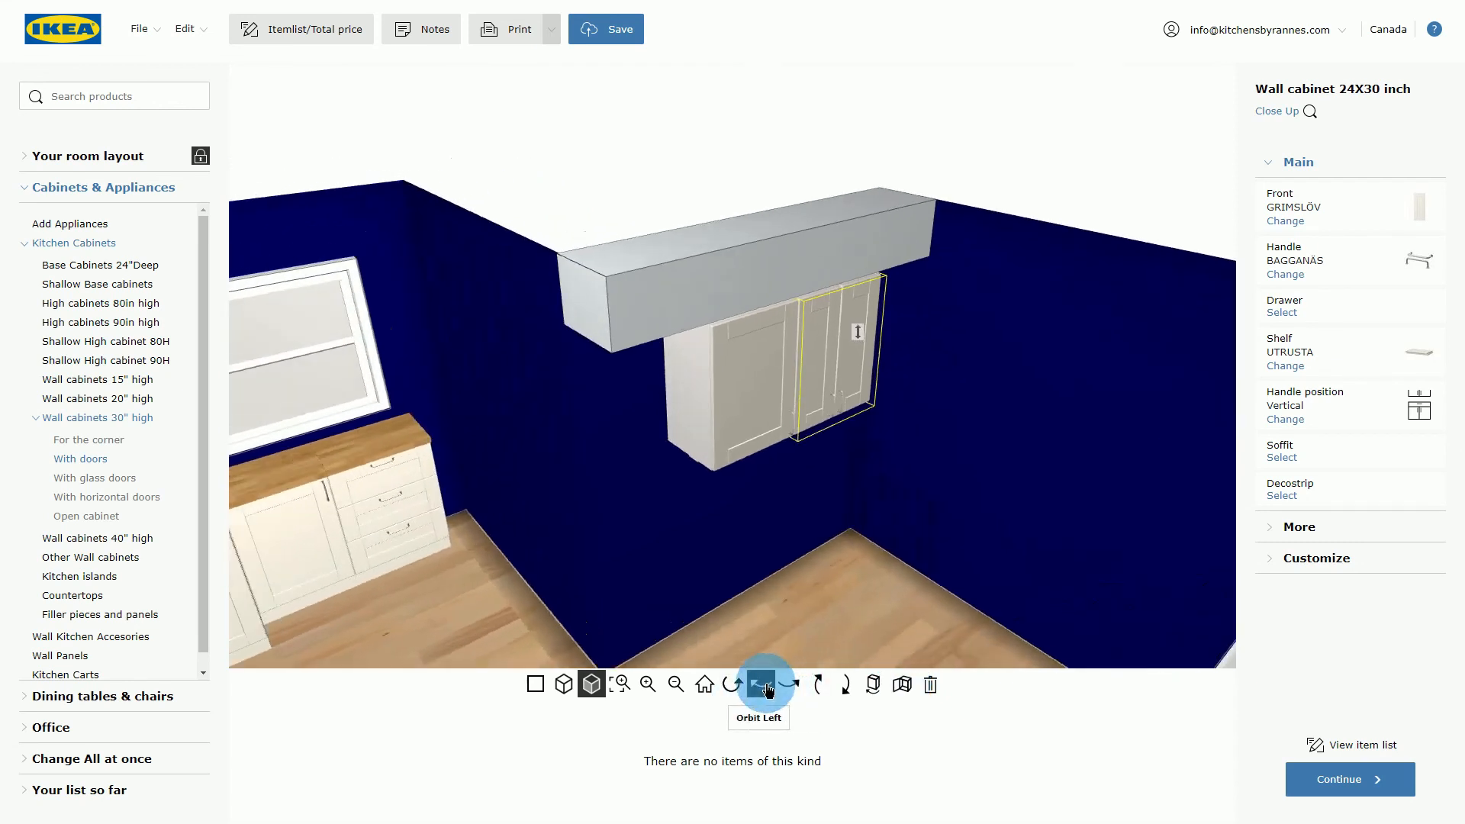
# Review the 40-inch high wall cabinets with glass doors, comparing the single-door, two-door and drawer-combination models and their widths.
pyautogui.click(36, 420)
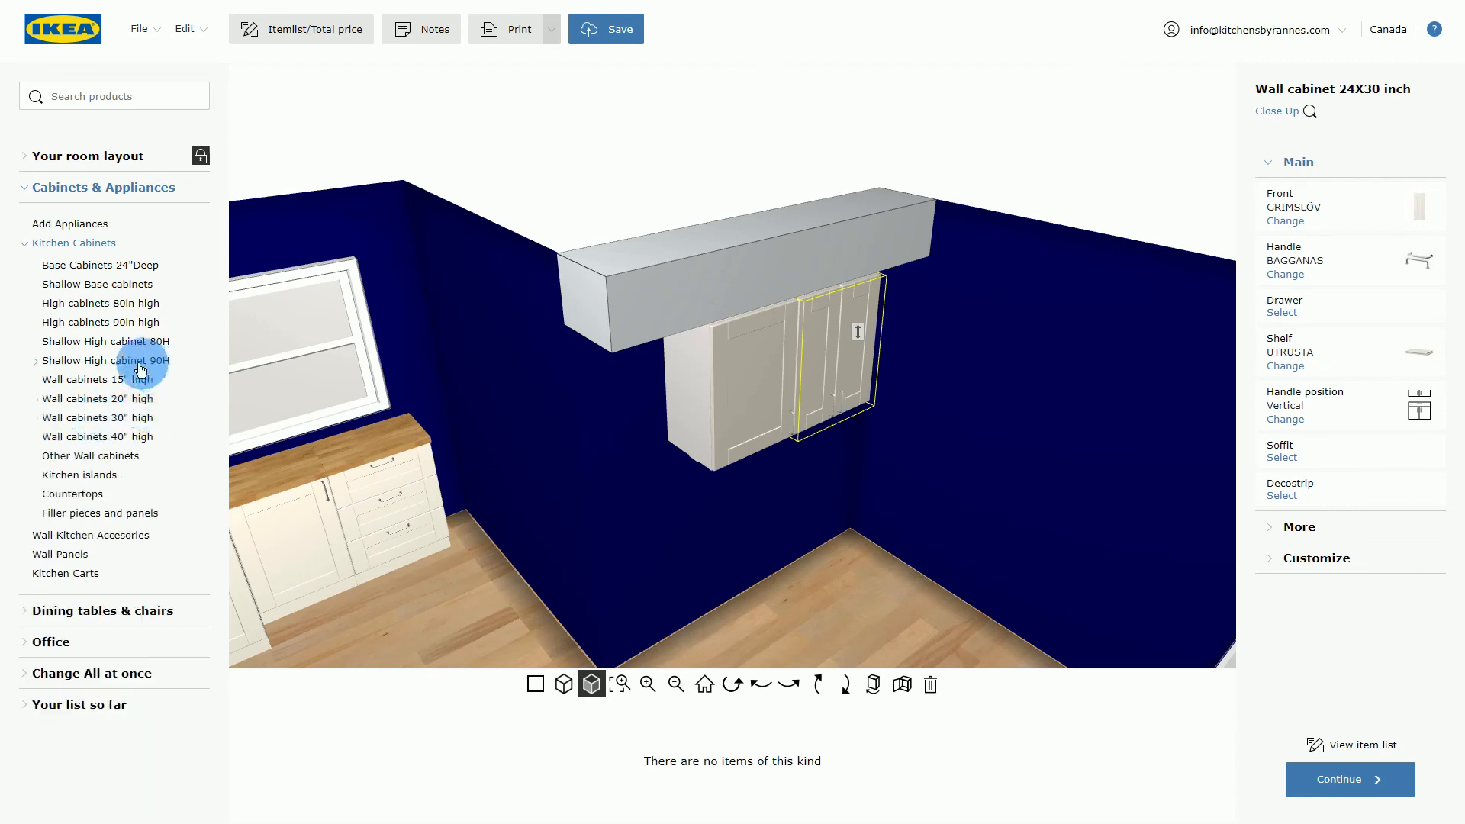
pyautogui.click(106, 438)
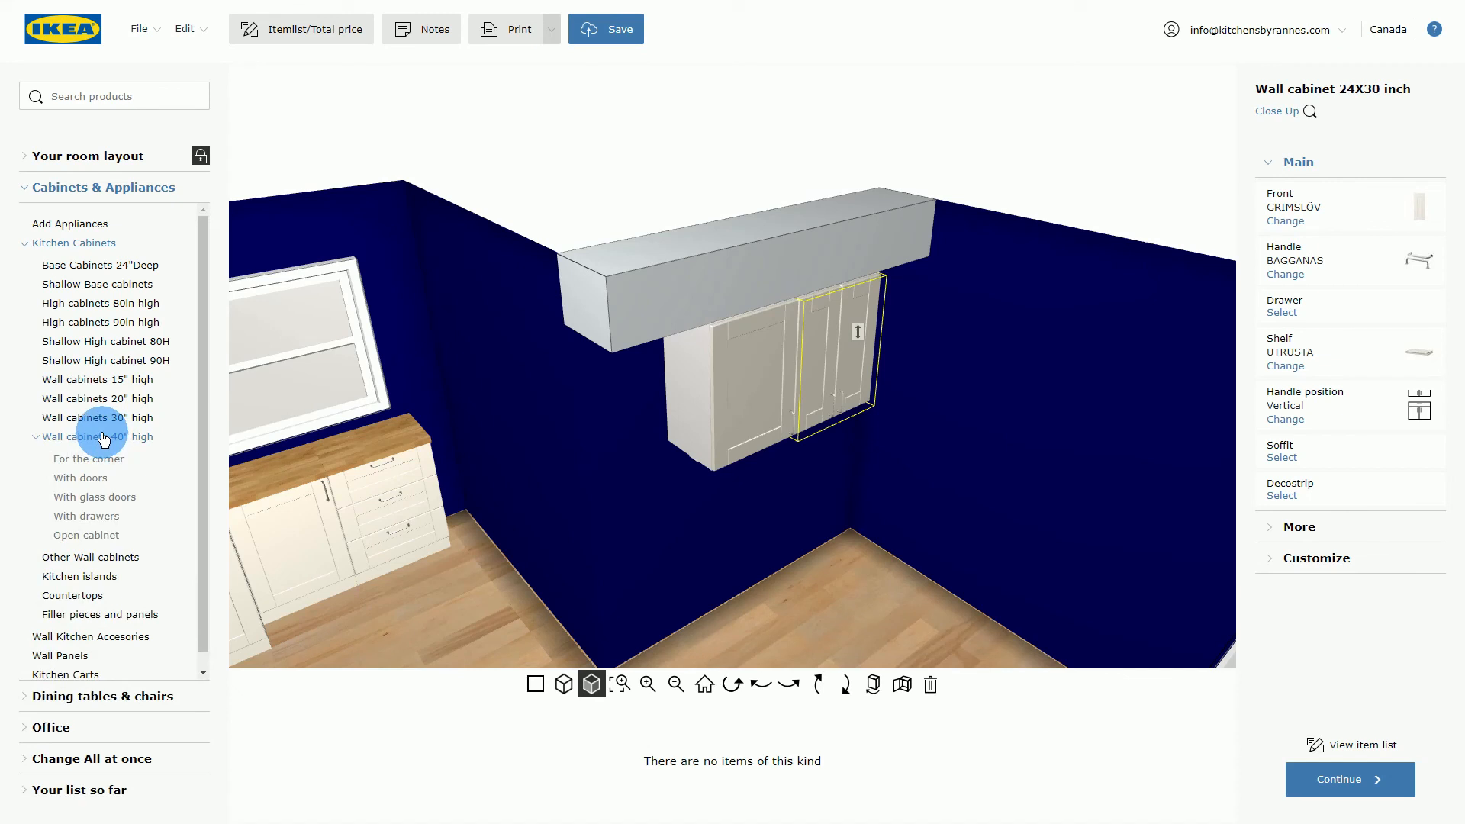
pyautogui.click(110, 504)
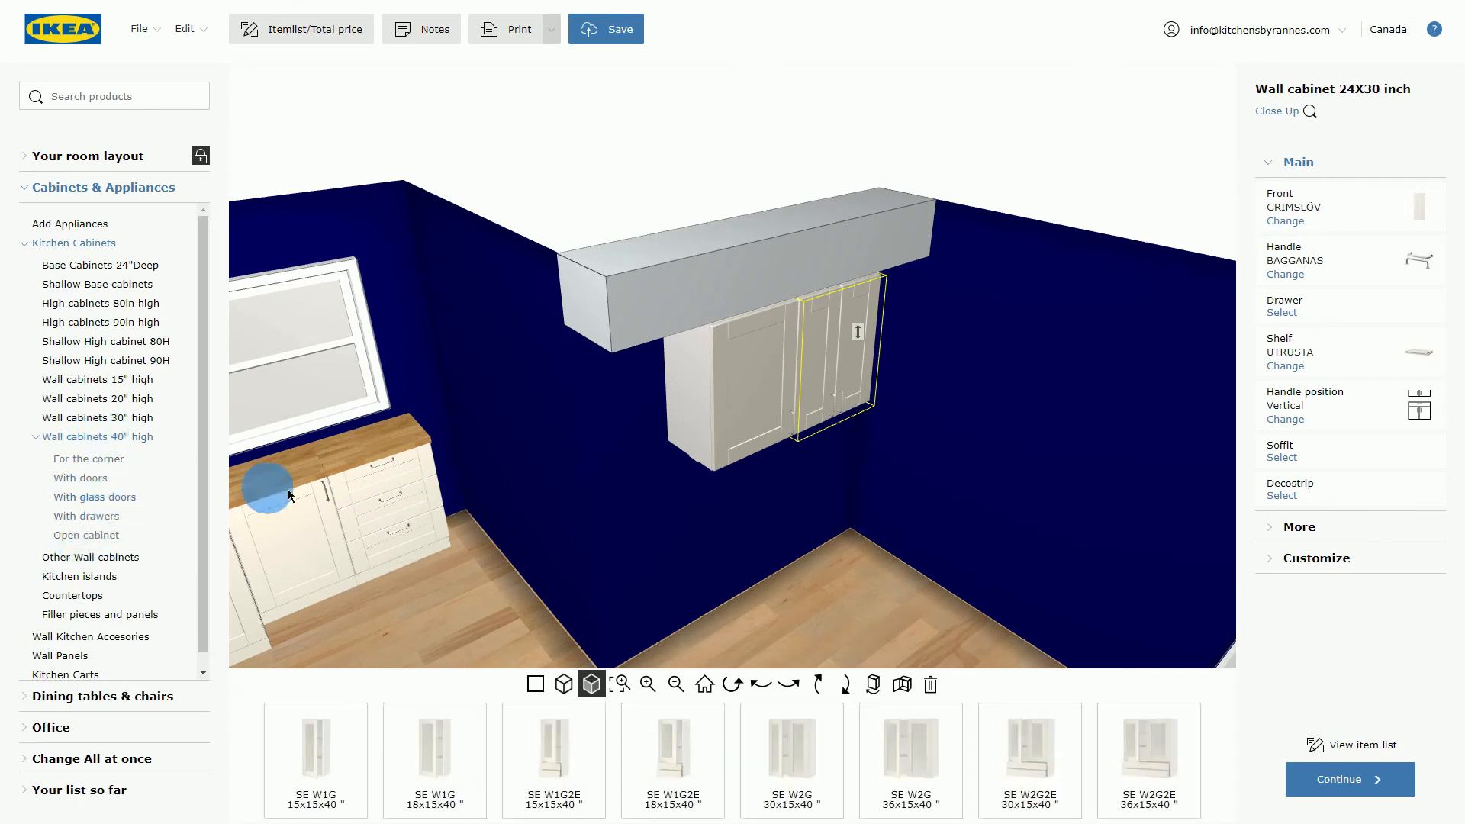
pyautogui.moveTo(262, 491); pyautogui.dragTo(468, 562)
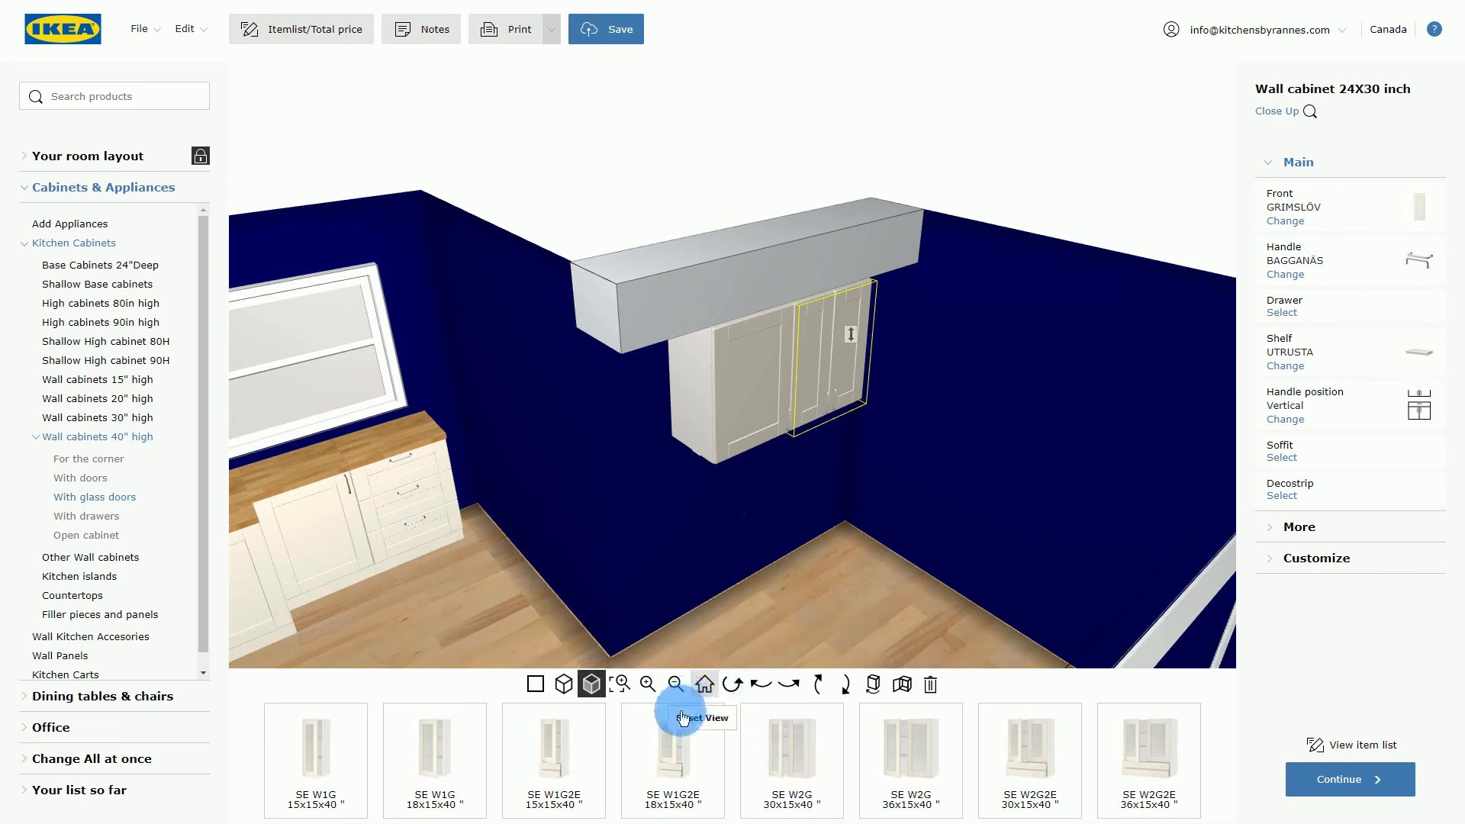
pyautogui.click(790, 797)
pyautogui.click(531, 782)
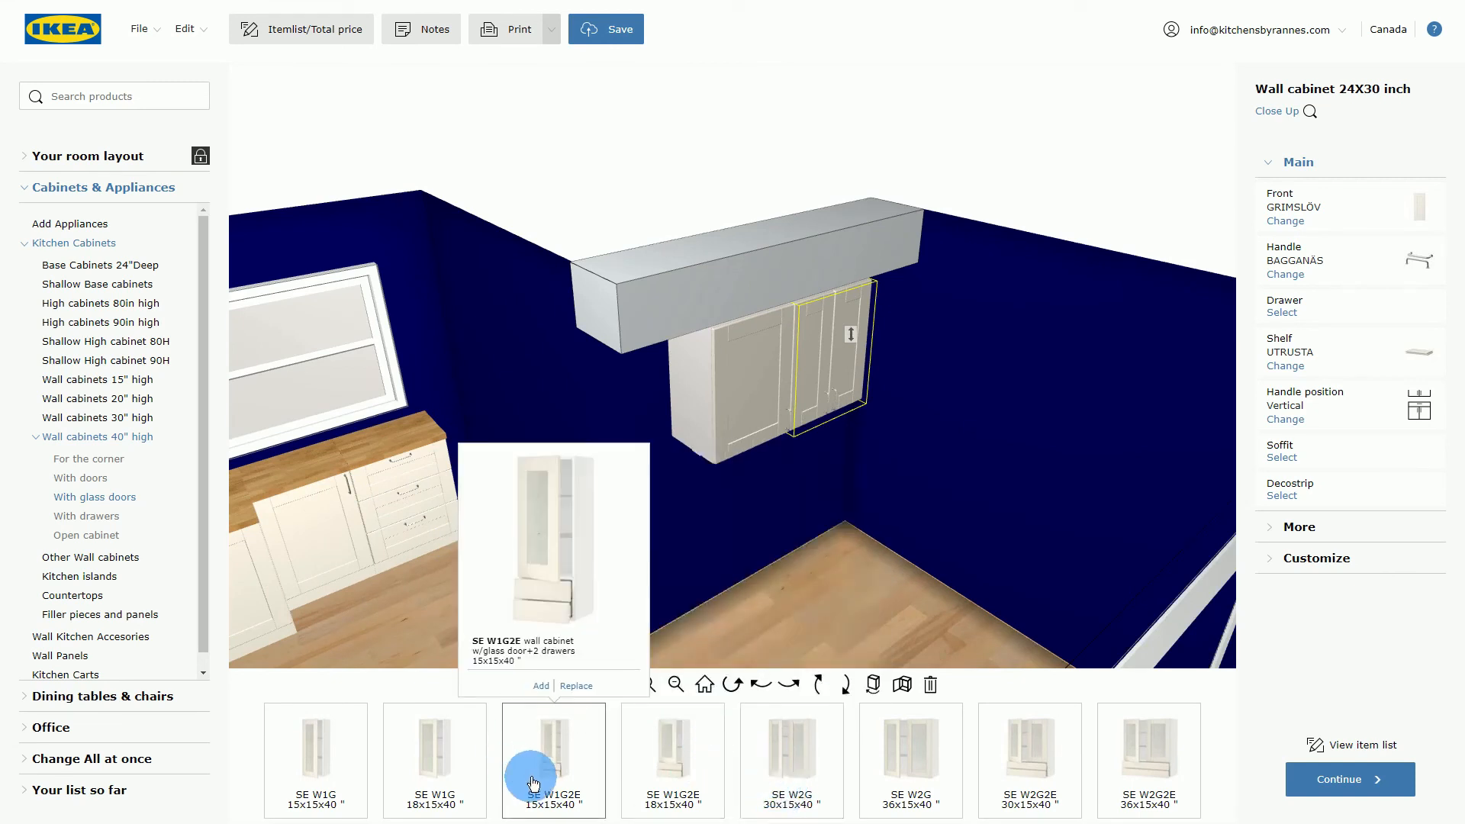
pyautogui.click(666, 777)
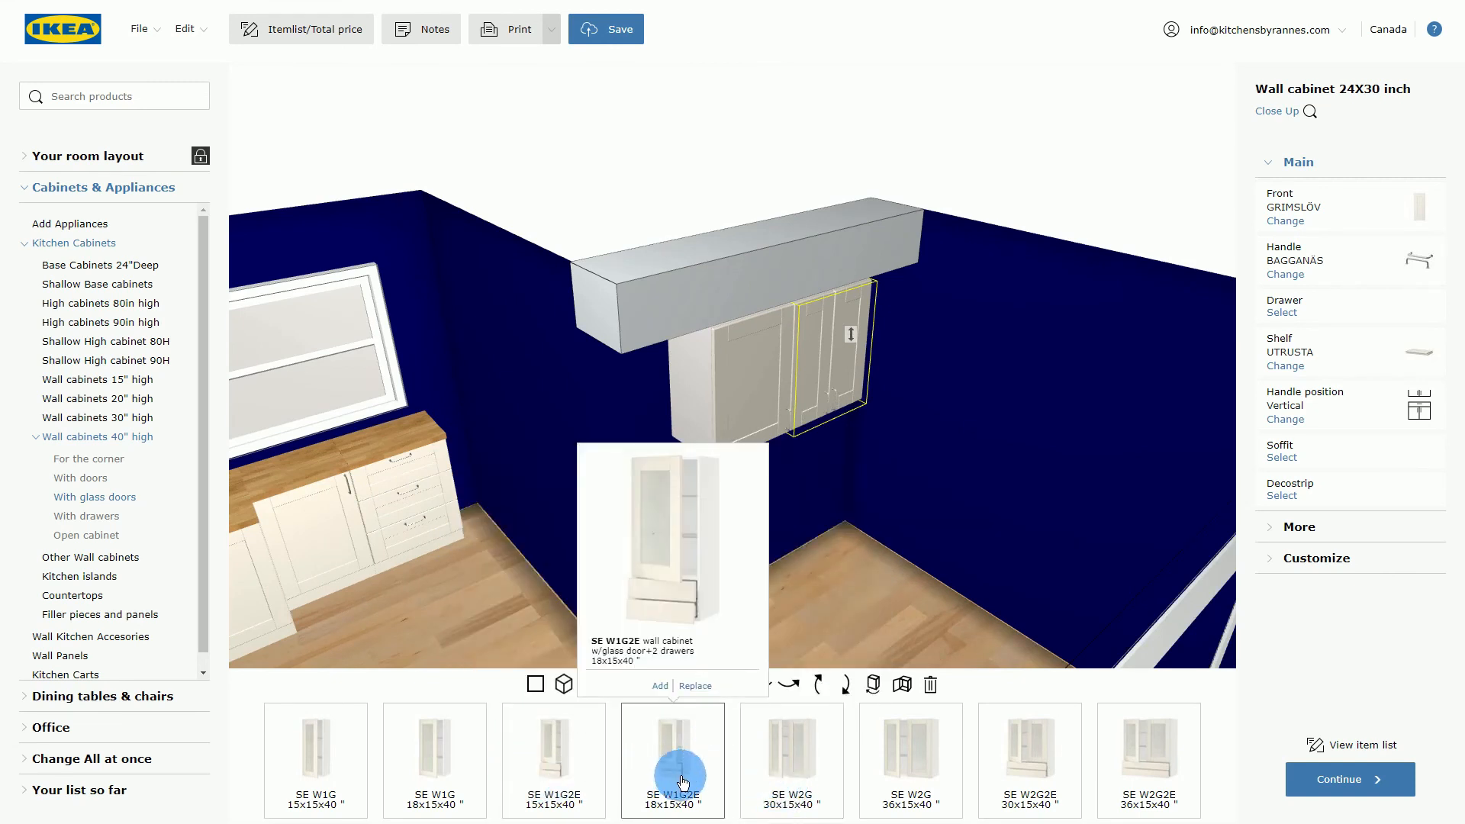
pyautogui.click(314, 783)
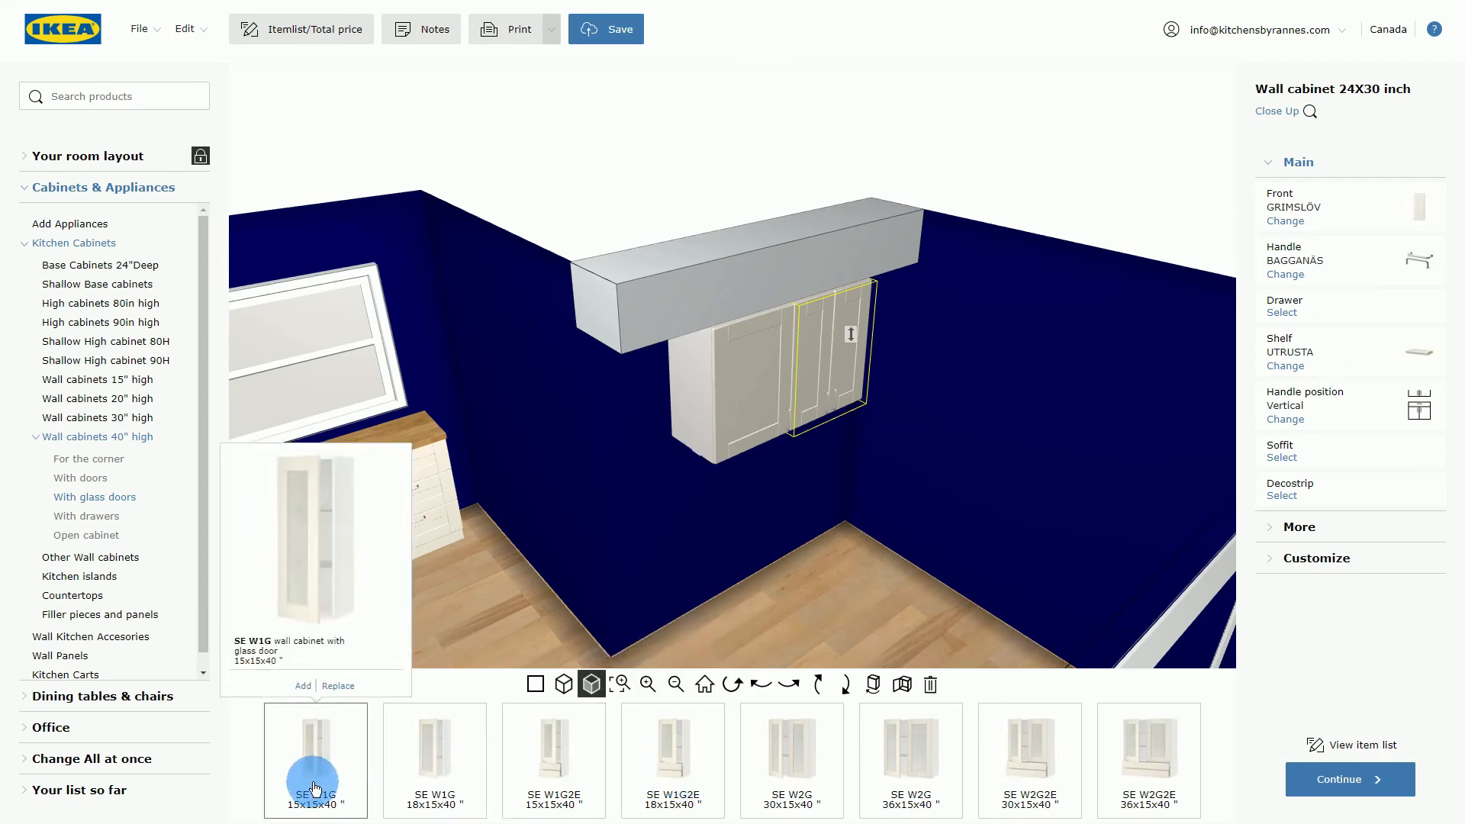
pyautogui.moveTo(661, 799)
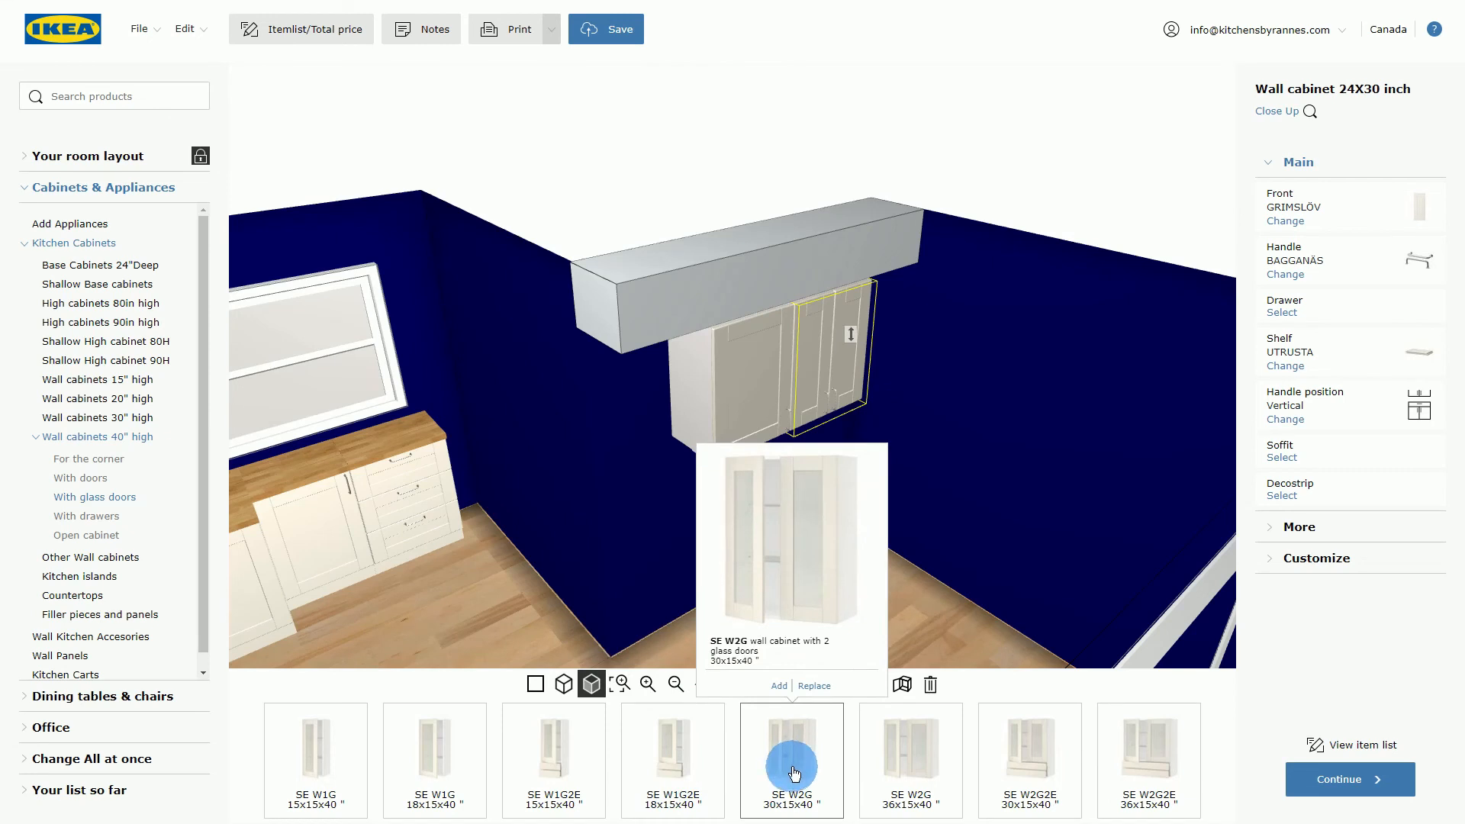
pyautogui.click(907, 763)
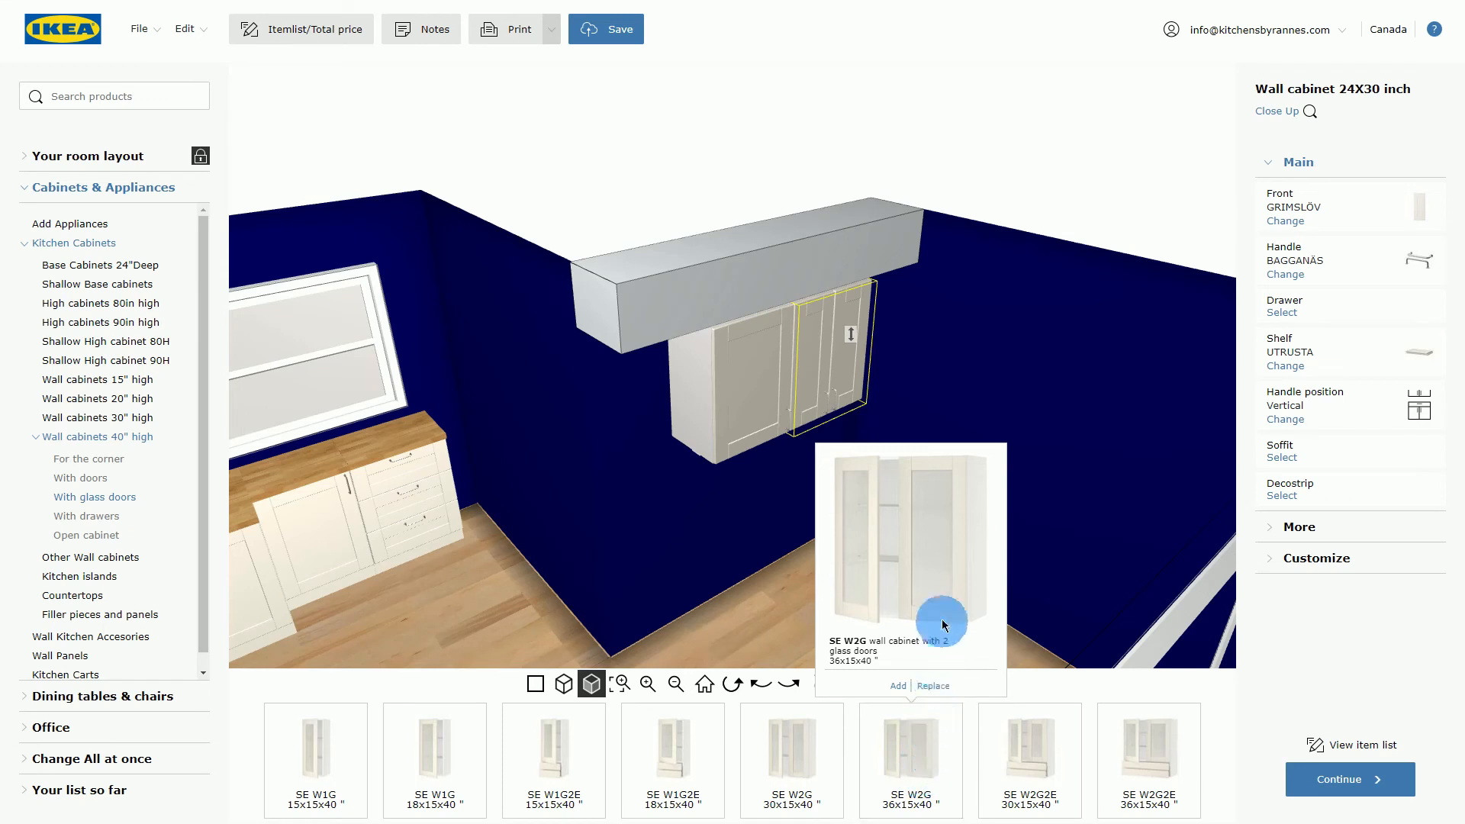
pyautogui.click(1031, 782)
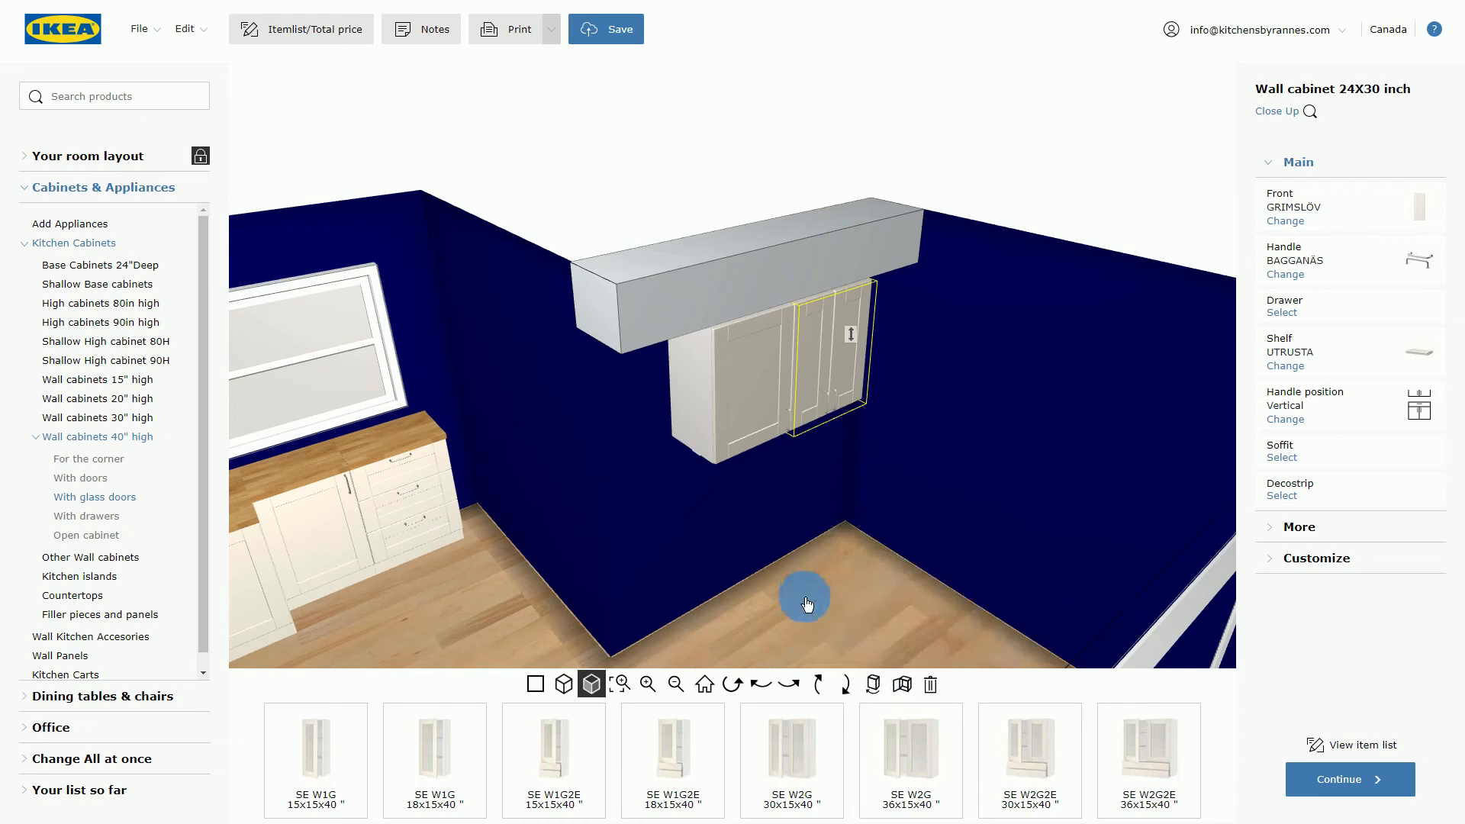
# Review the refrigerator top cabinets among the other wall cabinets, including the 30x24x15 and 30x24x20 models with 2 doors.
pyautogui.click(105, 439)
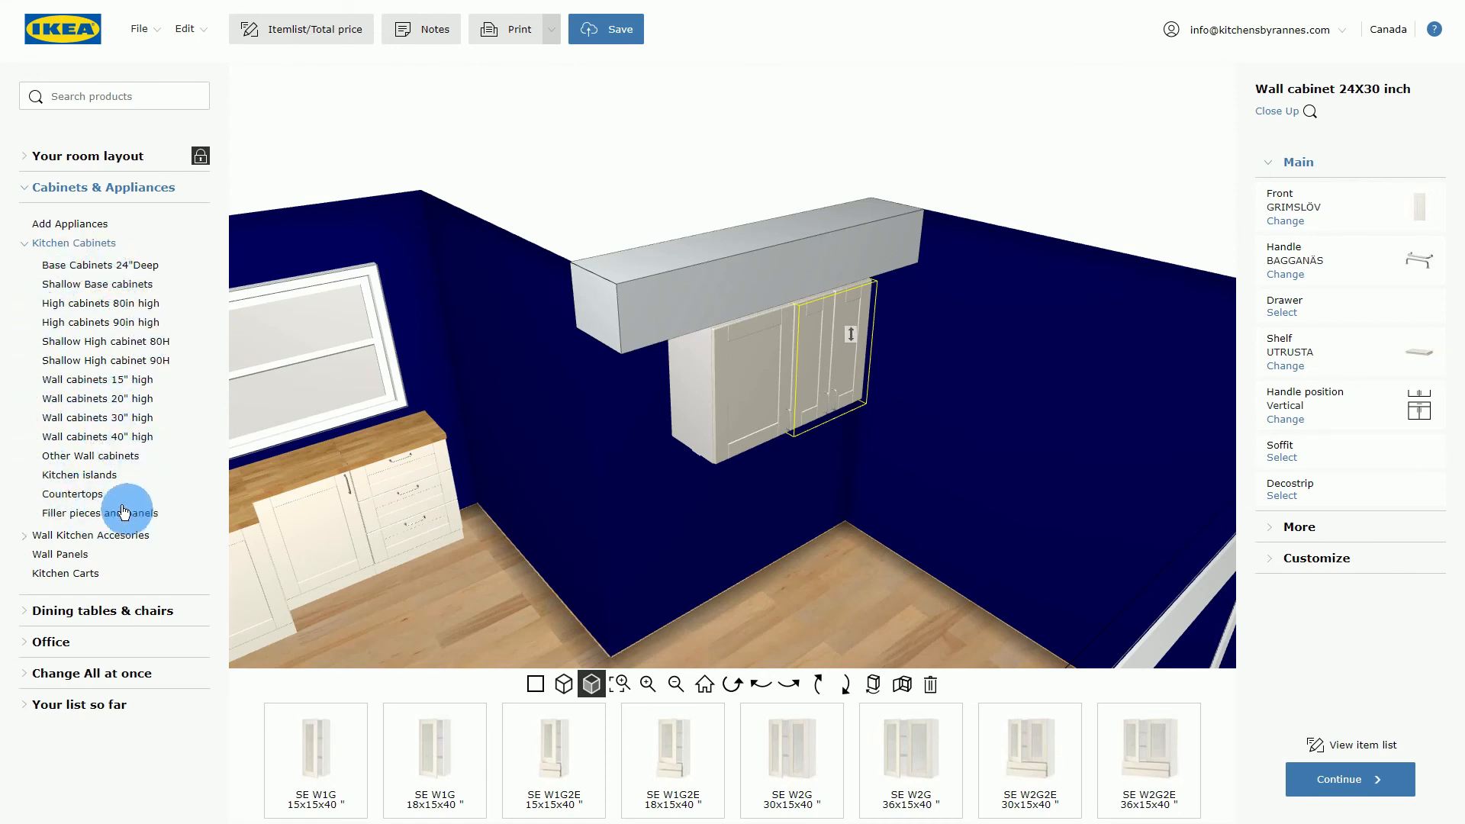
pyautogui.click(107, 458)
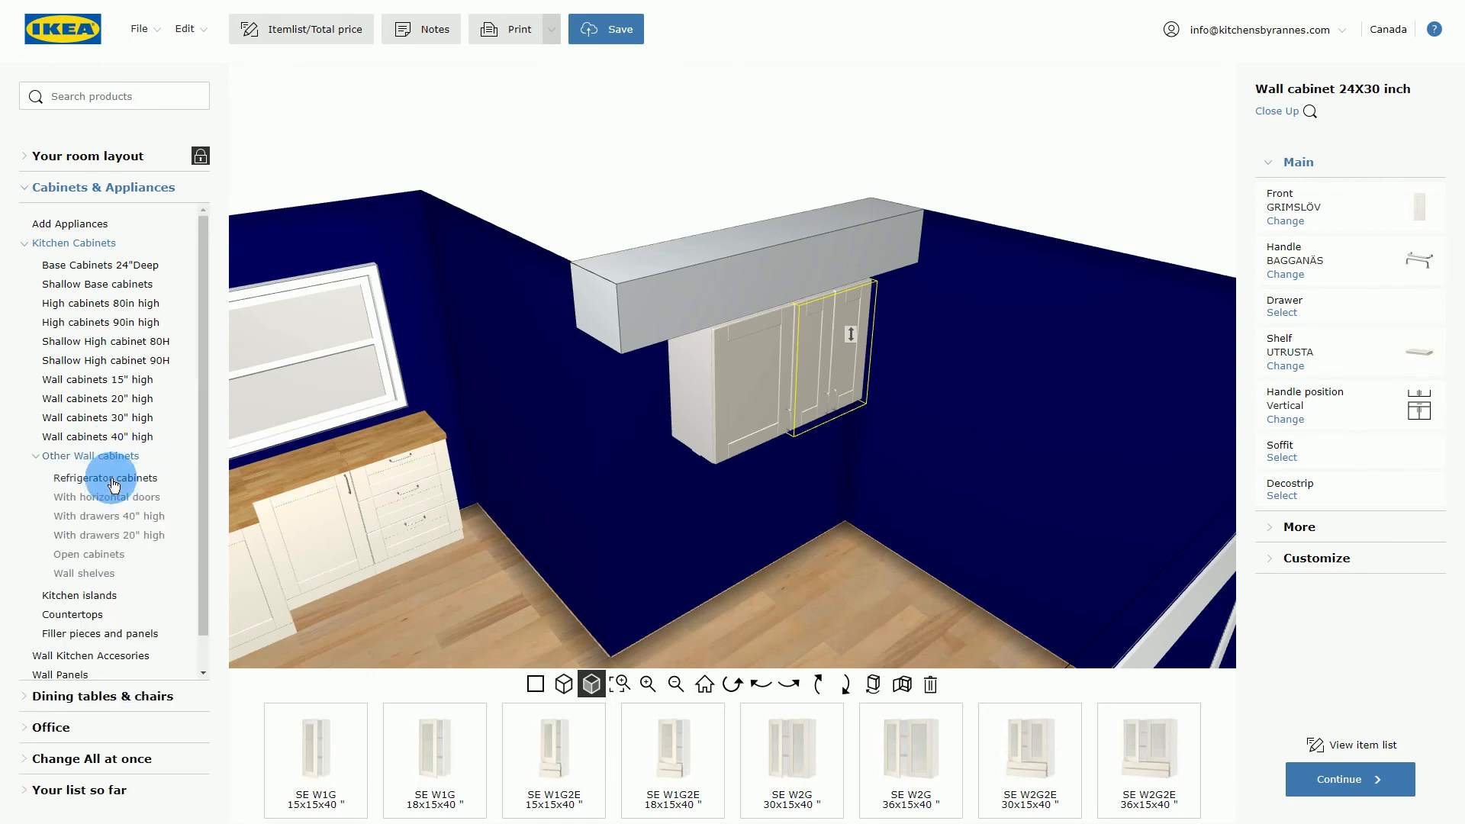
pyautogui.click(113, 485)
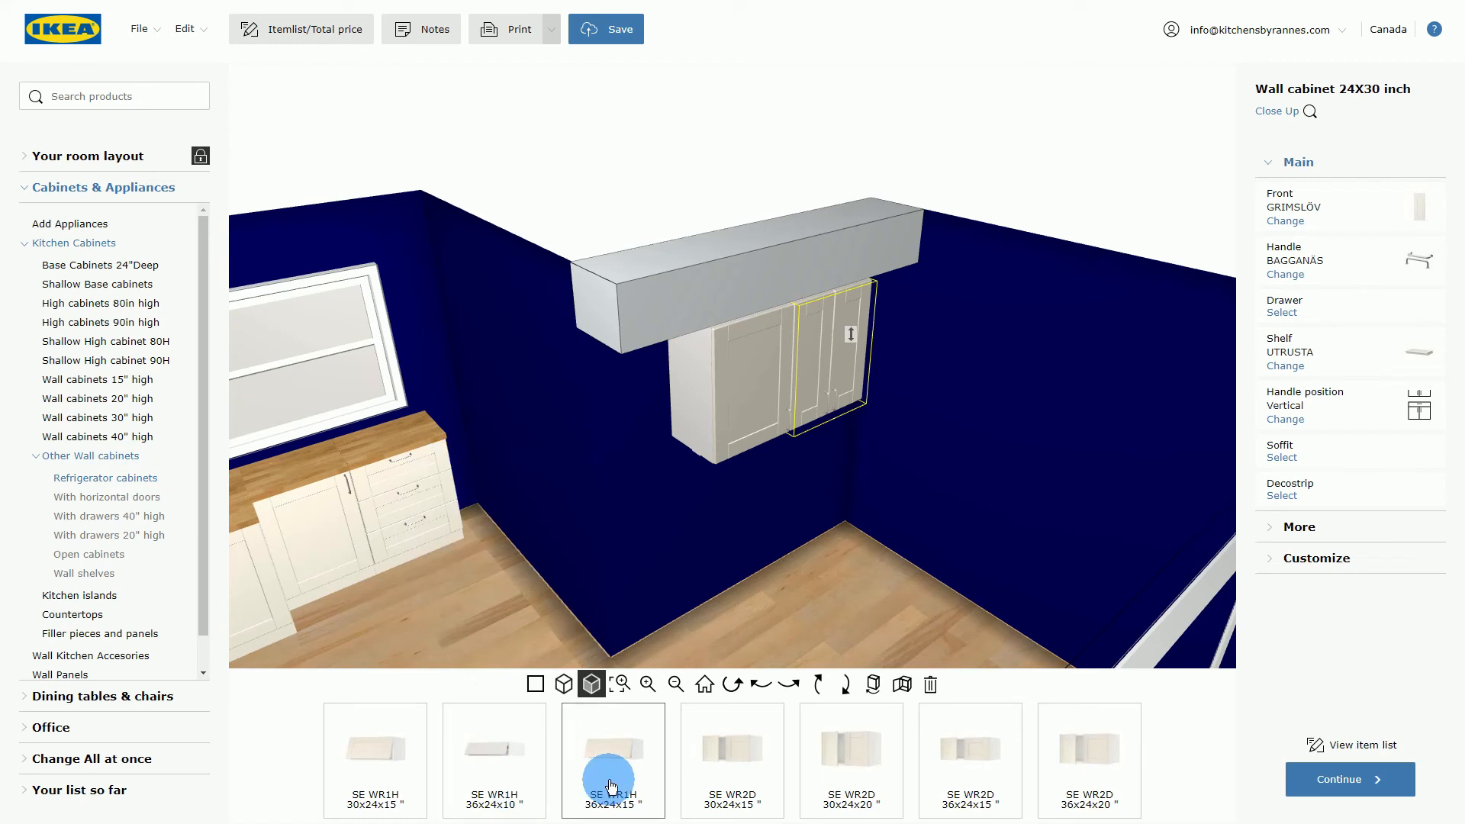
pyautogui.click(733, 779)
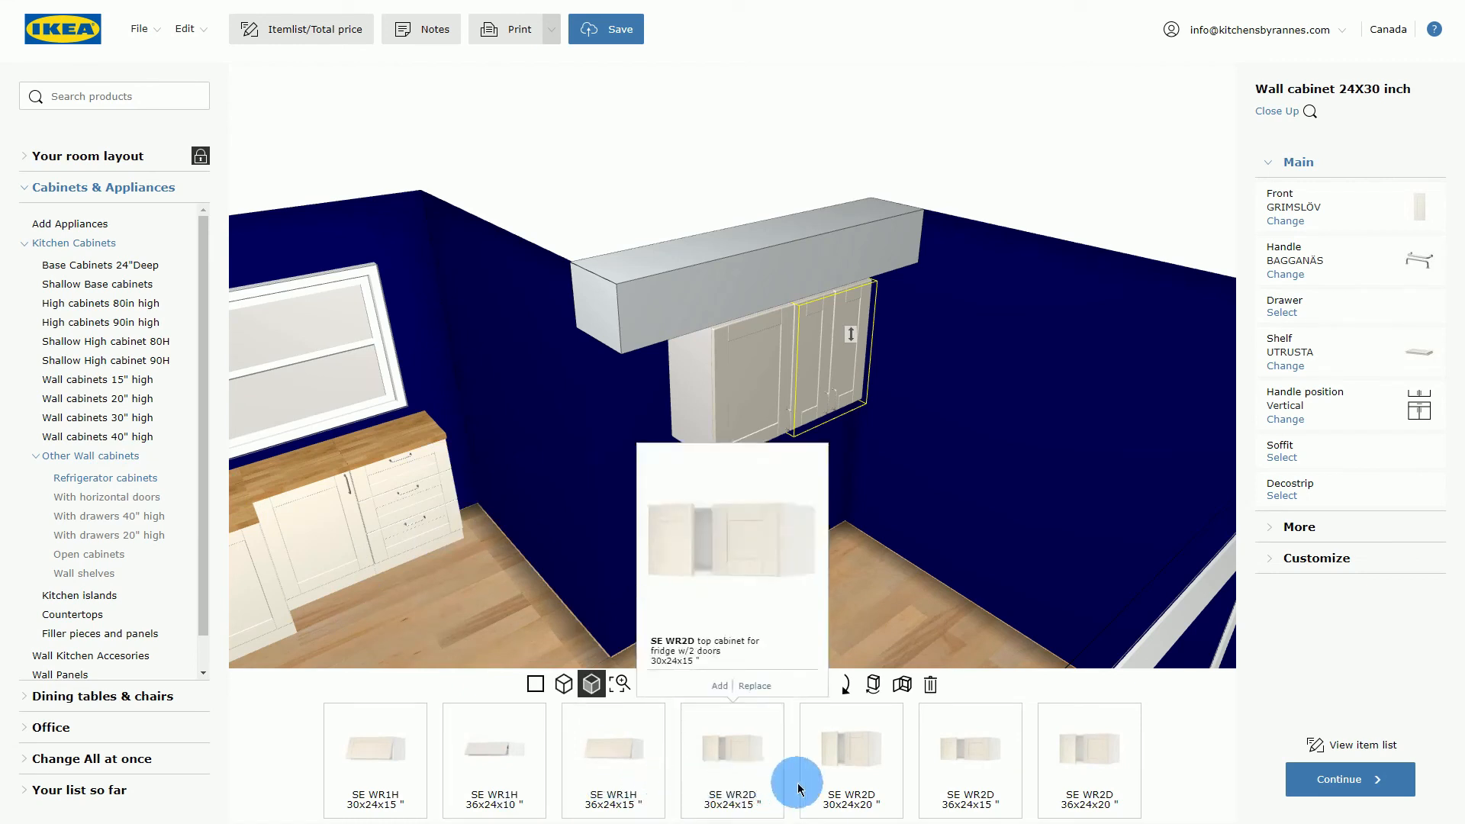
pyautogui.click(839, 778)
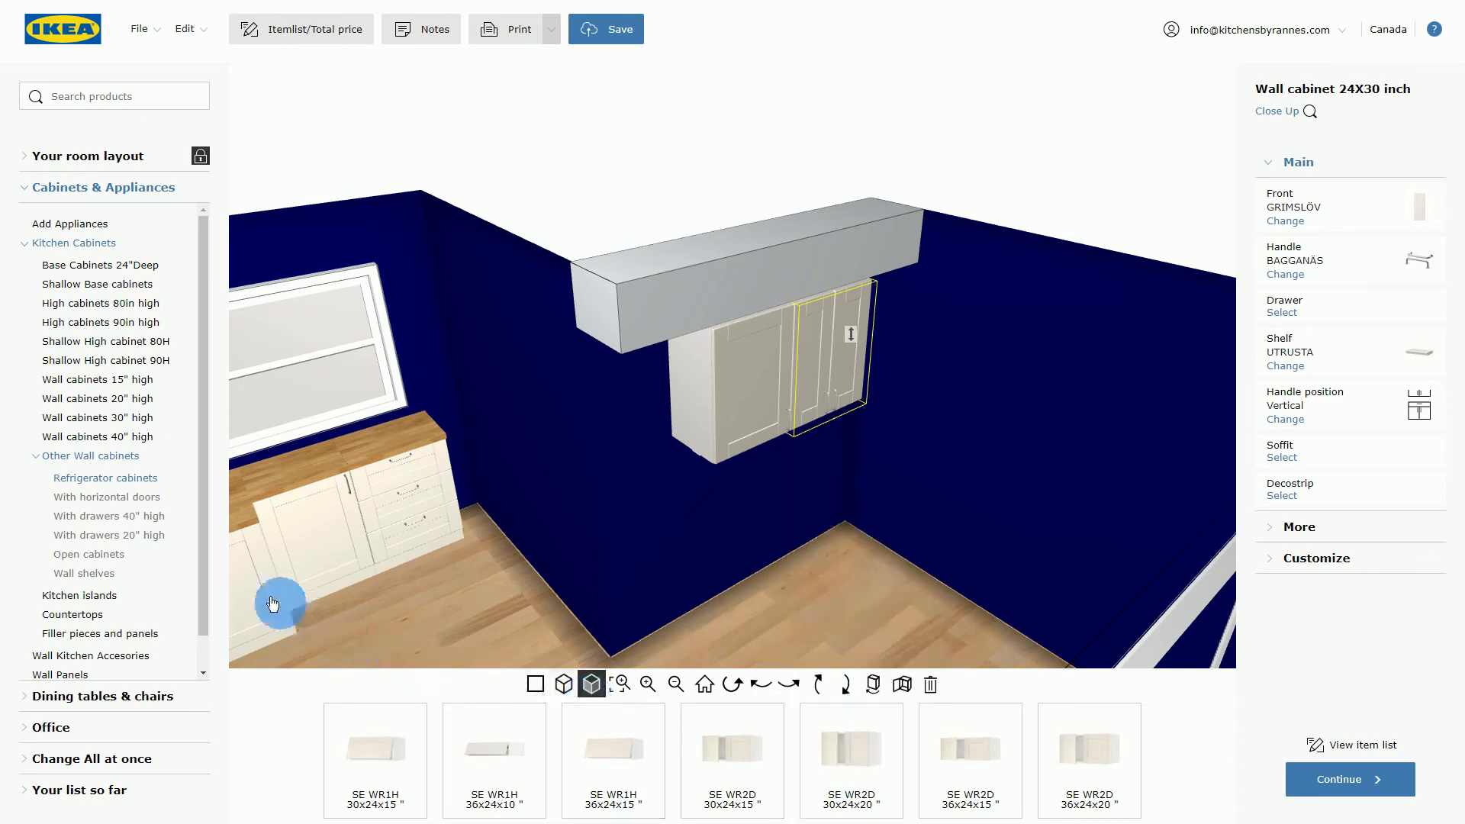
# Review the other wall cabinets with horizontal doors and those with drawers in 40-inch and 20-inch heights.
pyautogui.click(99, 504)
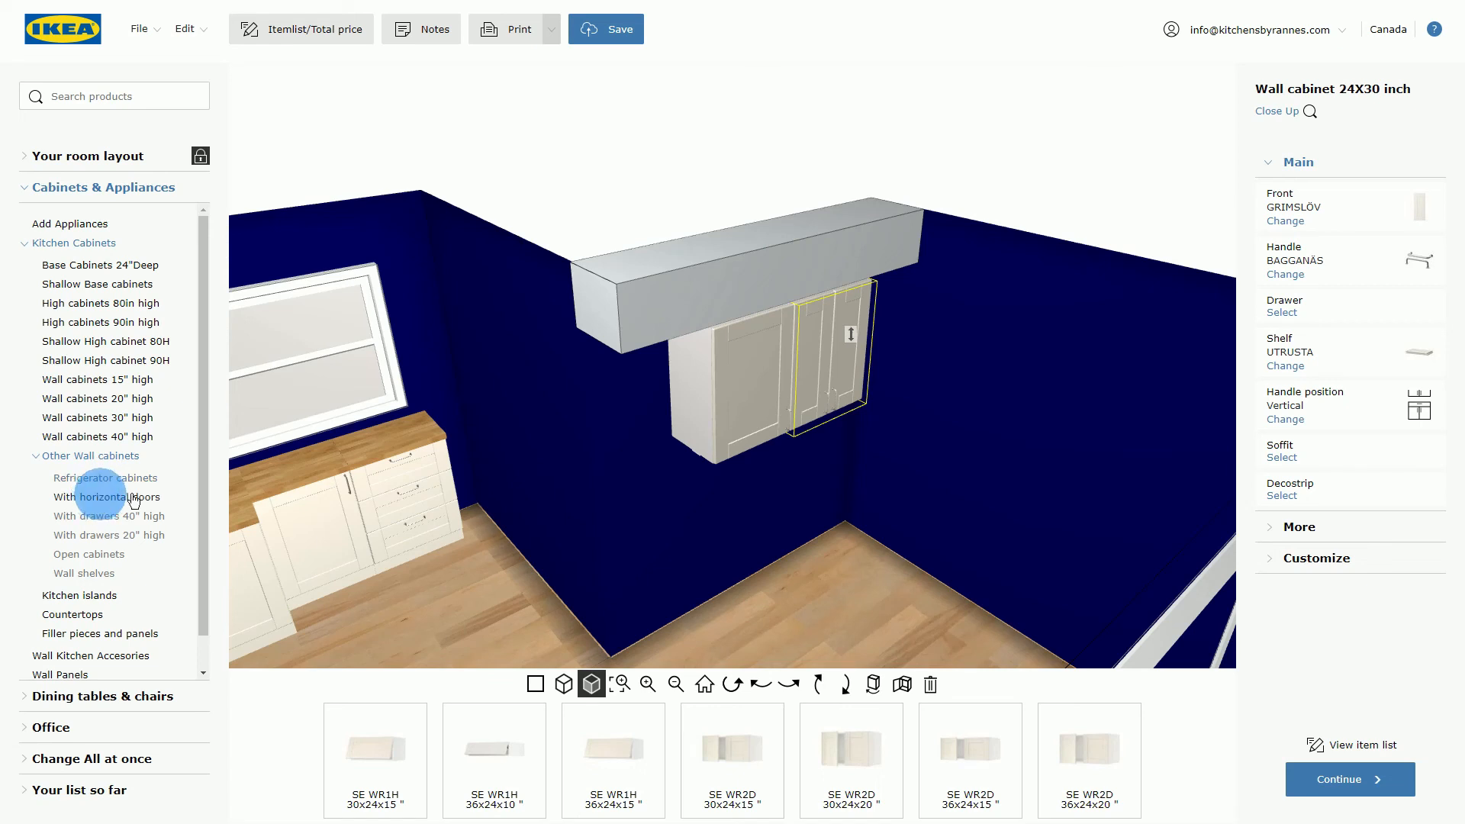
pyautogui.moveTo(562, 790)
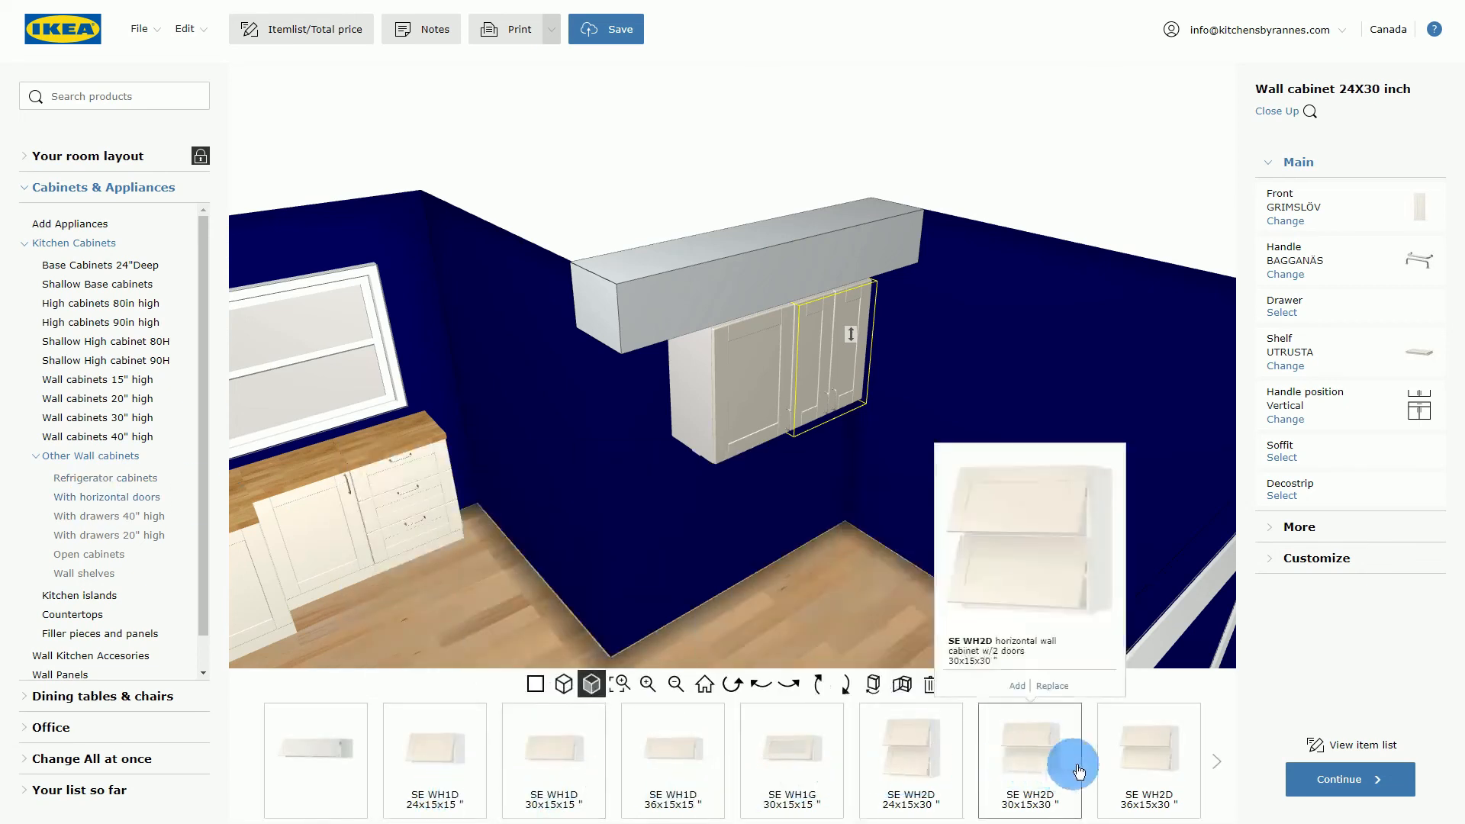
pyautogui.moveTo(925, 784)
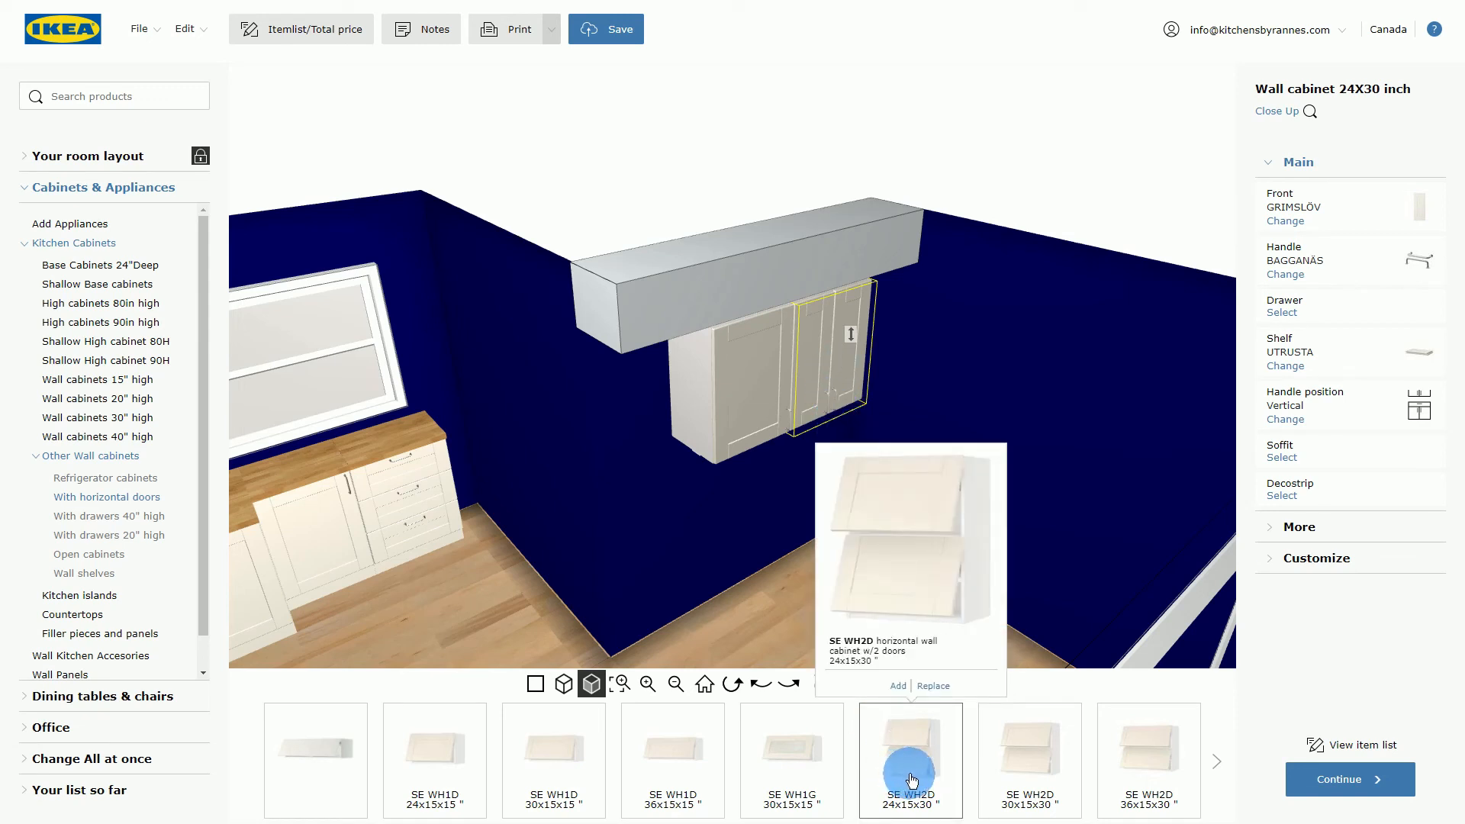
pyautogui.click(107, 518)
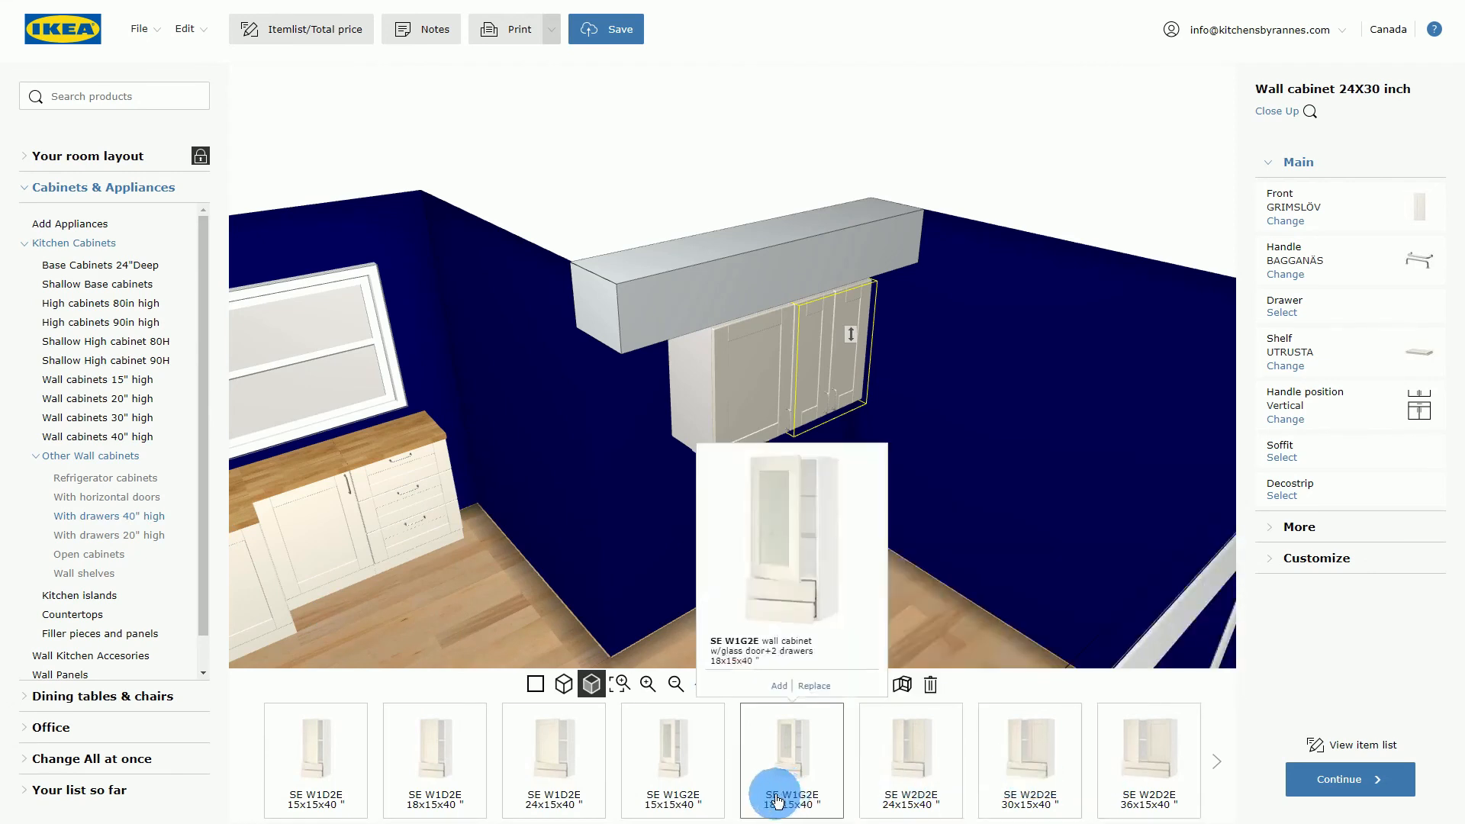
pyautogui.click(97, 537)
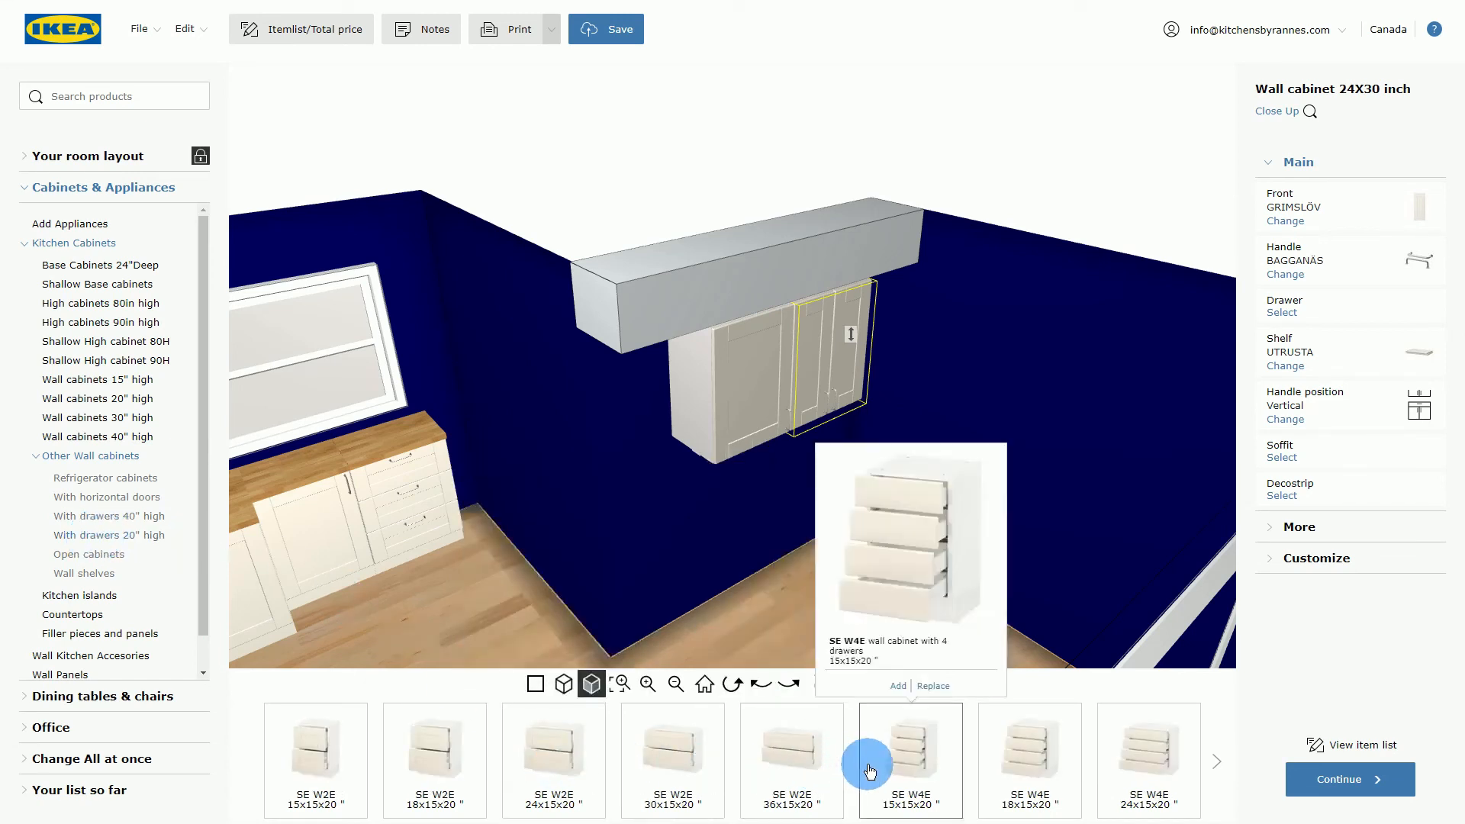
# Review all the open wall cabinets, including the TORNVIKEN, TUTEMO and VADHOLMA storage units.
pyautogui.click(101, 556)
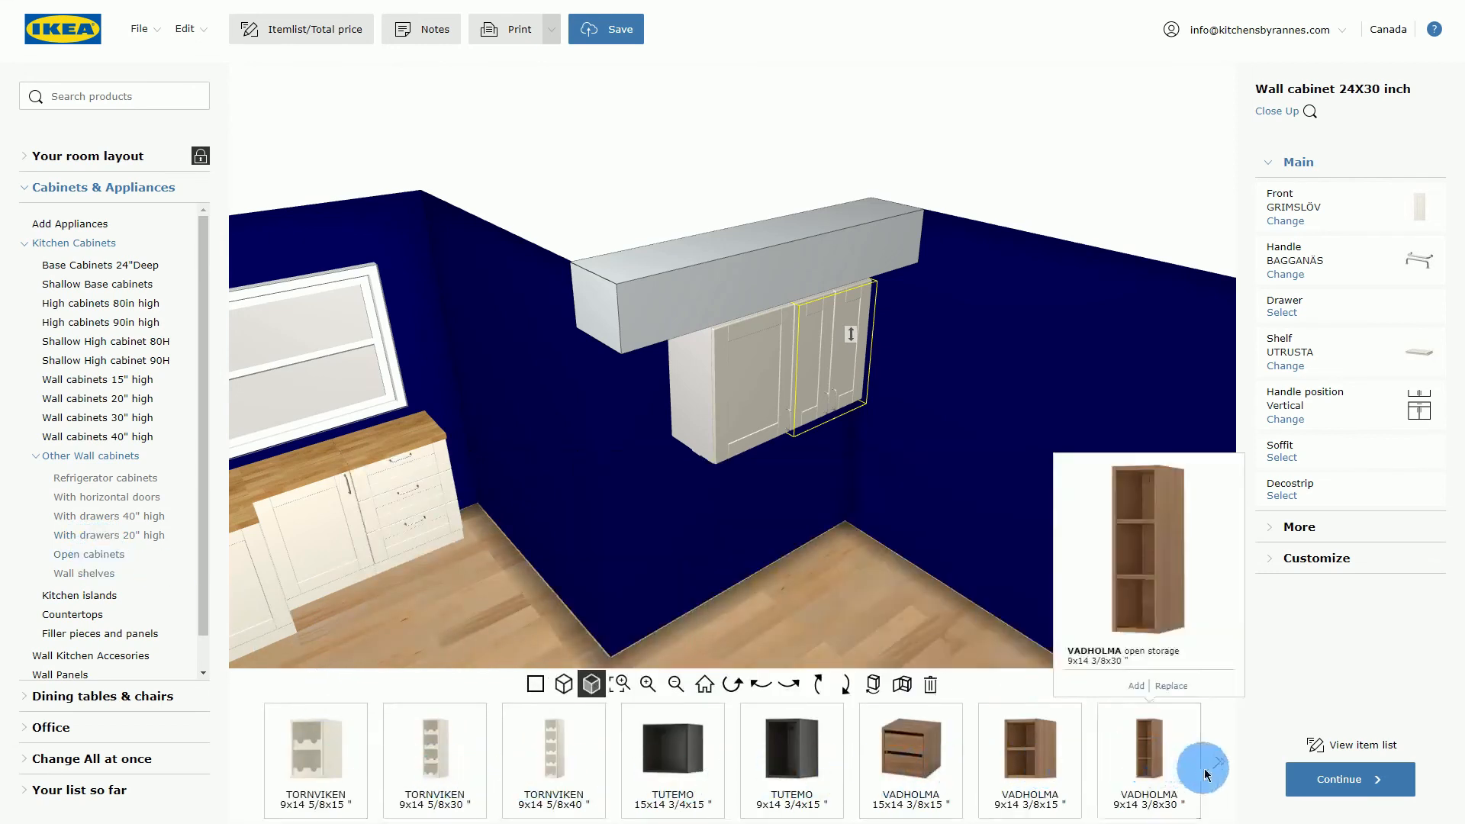
pyautogui.moveTo(431, 762)
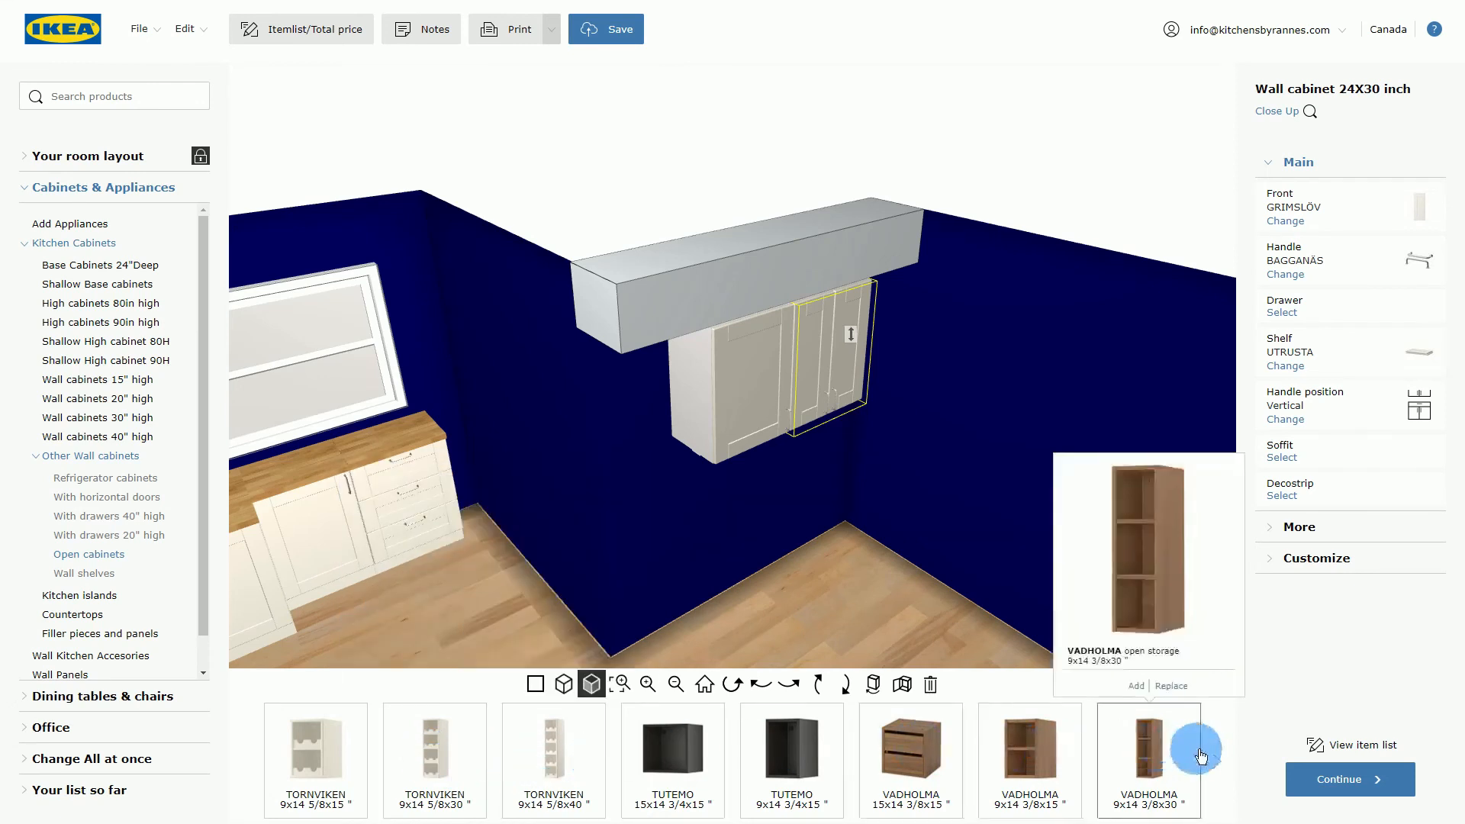
pyautogui.click(1221, 763)
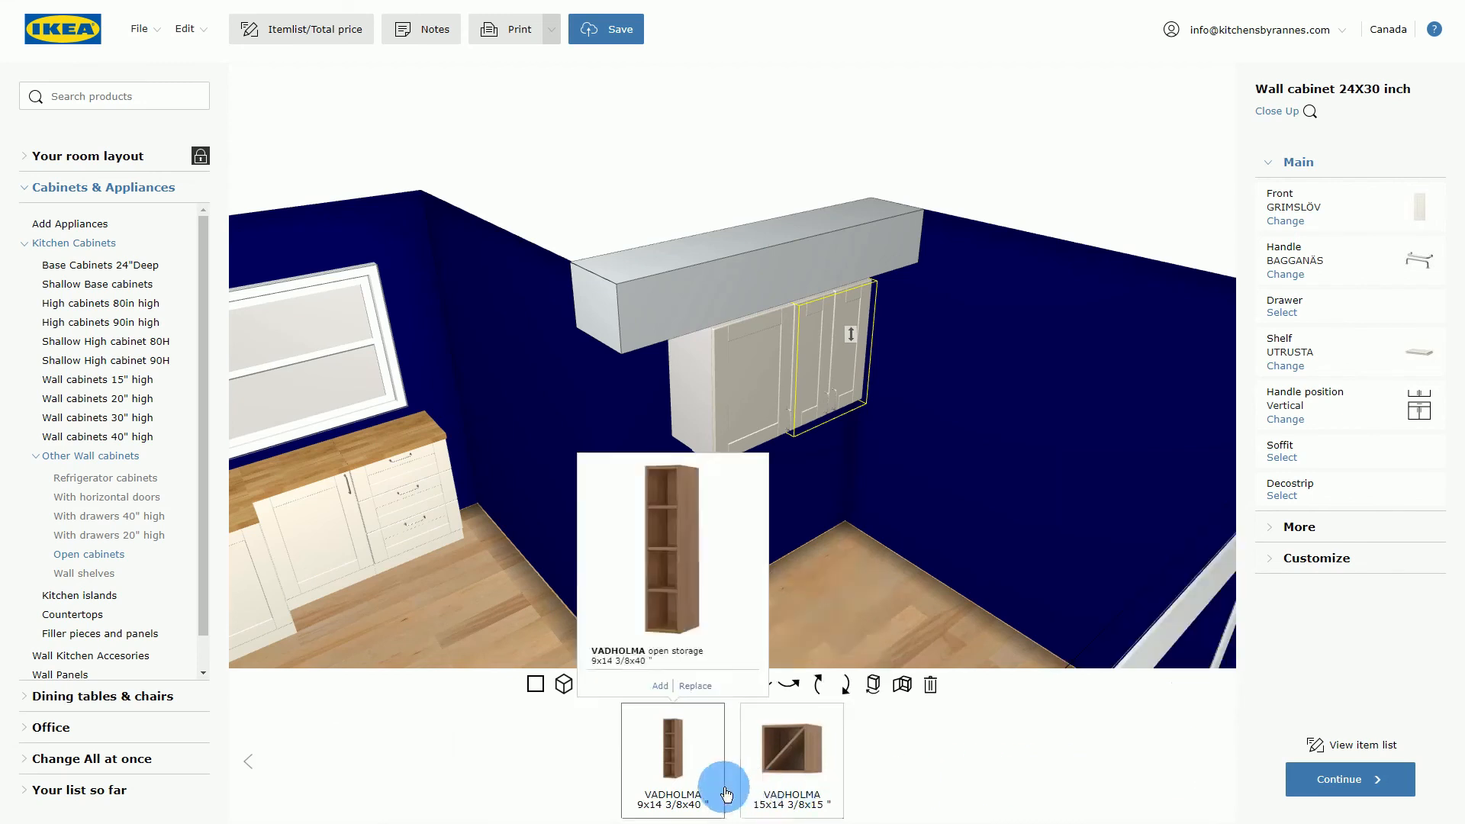
# Review the wall shelves, comparing the BOTKYRKA, TORNVIKEN and VADHOLMA models.
pyautogui.click(95, 577)
pyautogui.moveTo(751, 756)
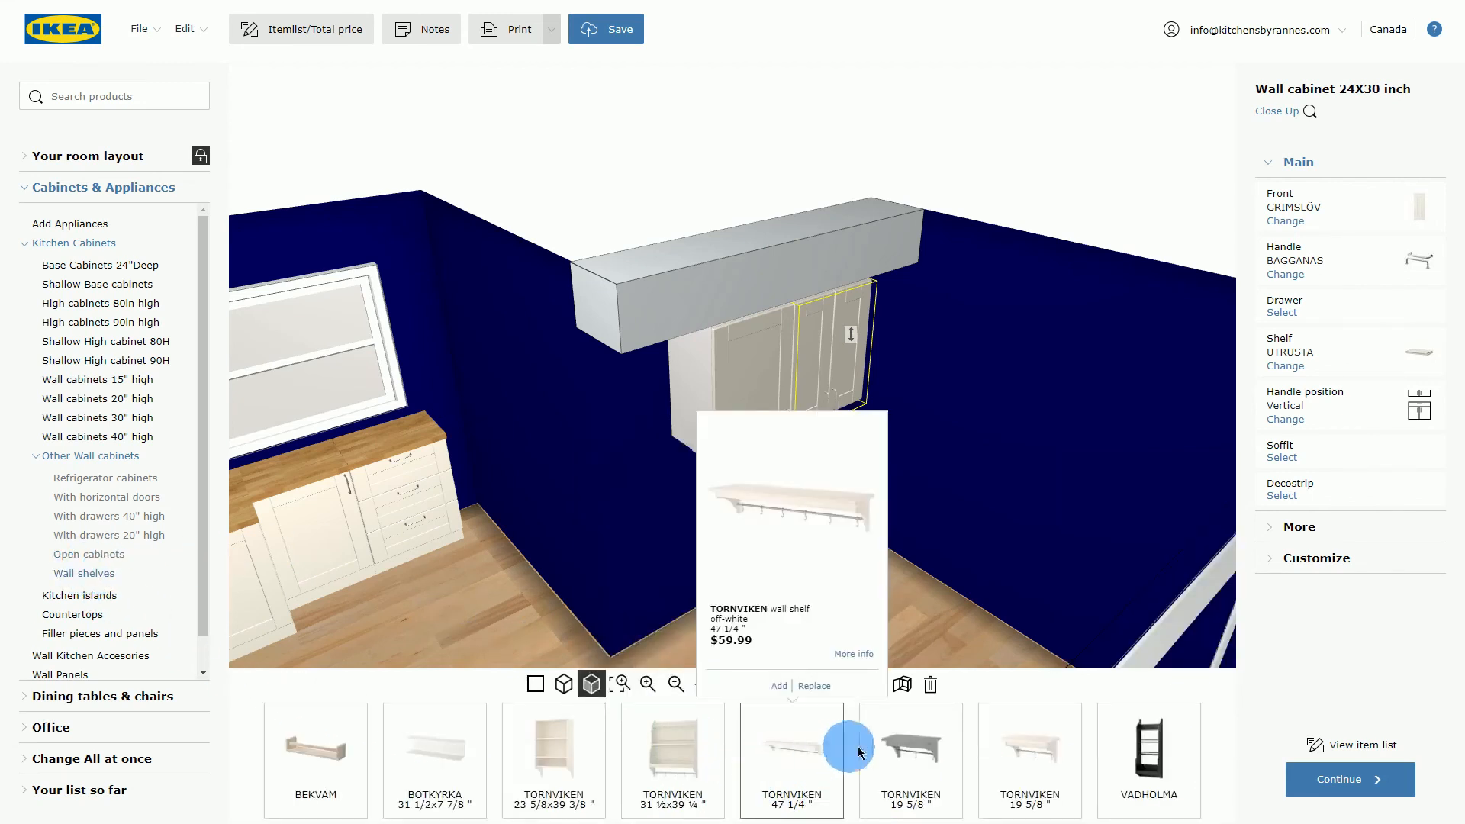
pyautogui.moveTo(1154, 761)
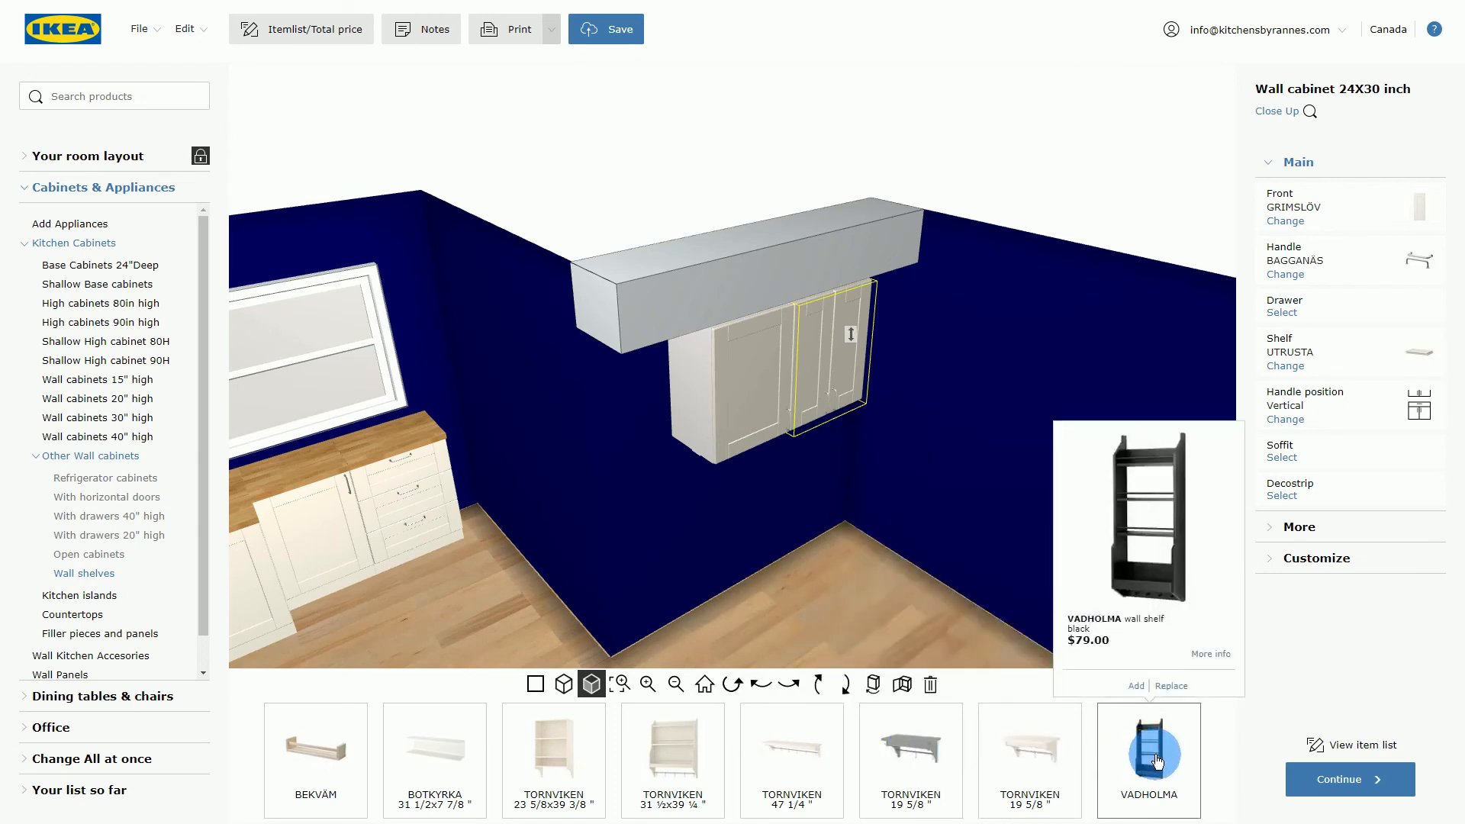
pyautogui.moveTo(472, 772)
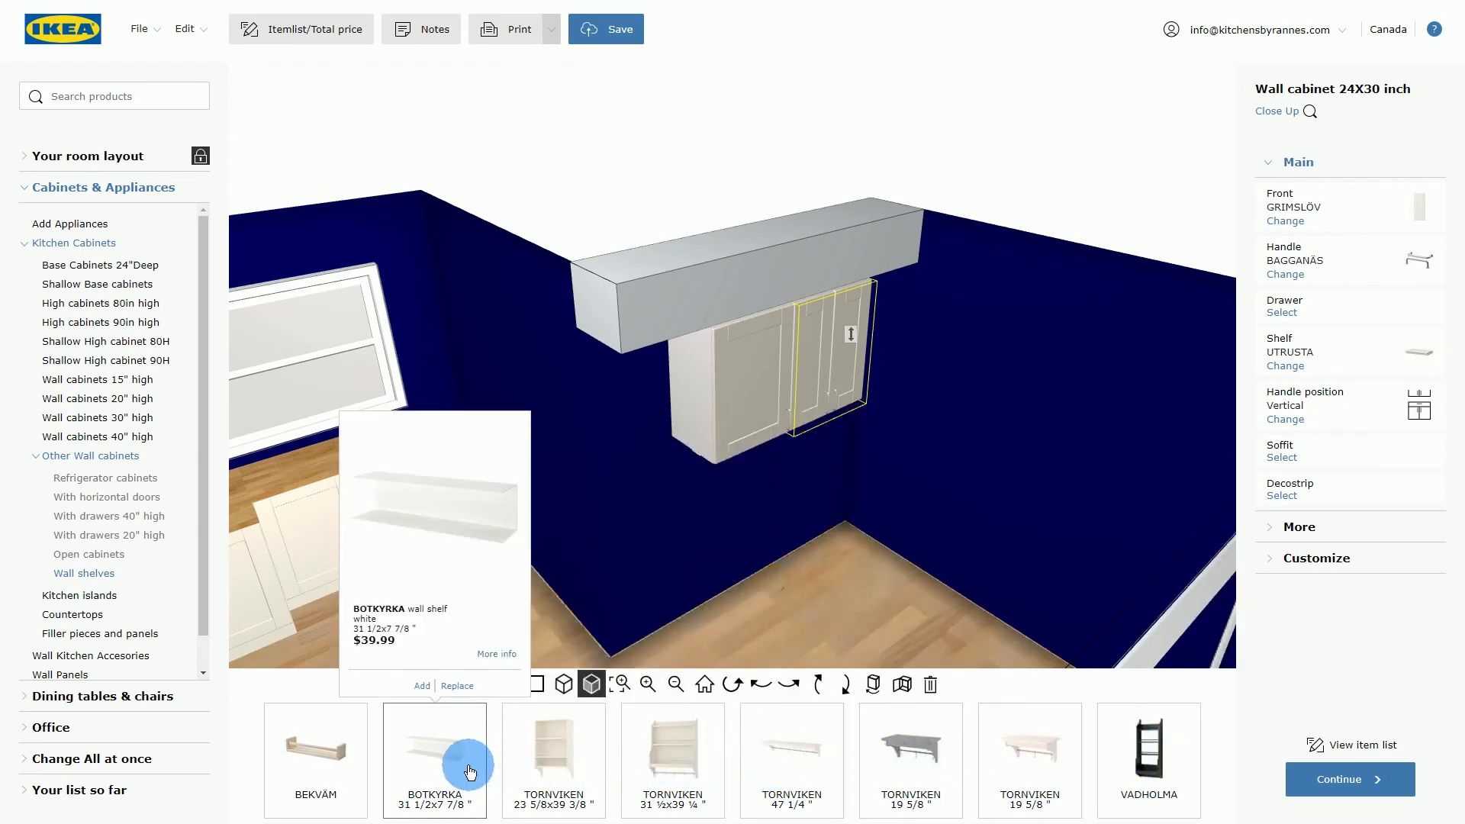
pyautogui.moveTo(541, 771)
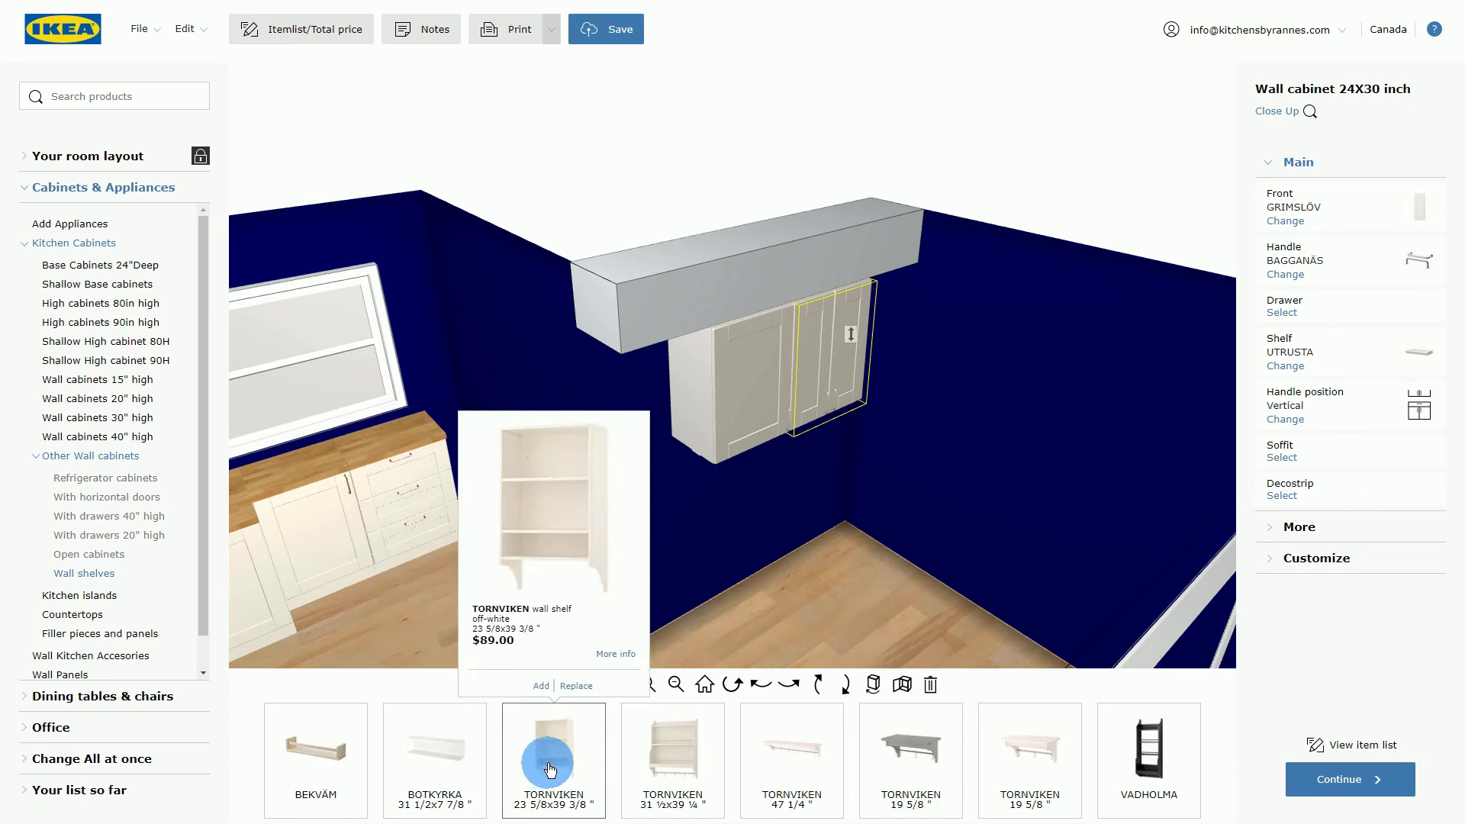
pyautogui.moveTo(671, 767)
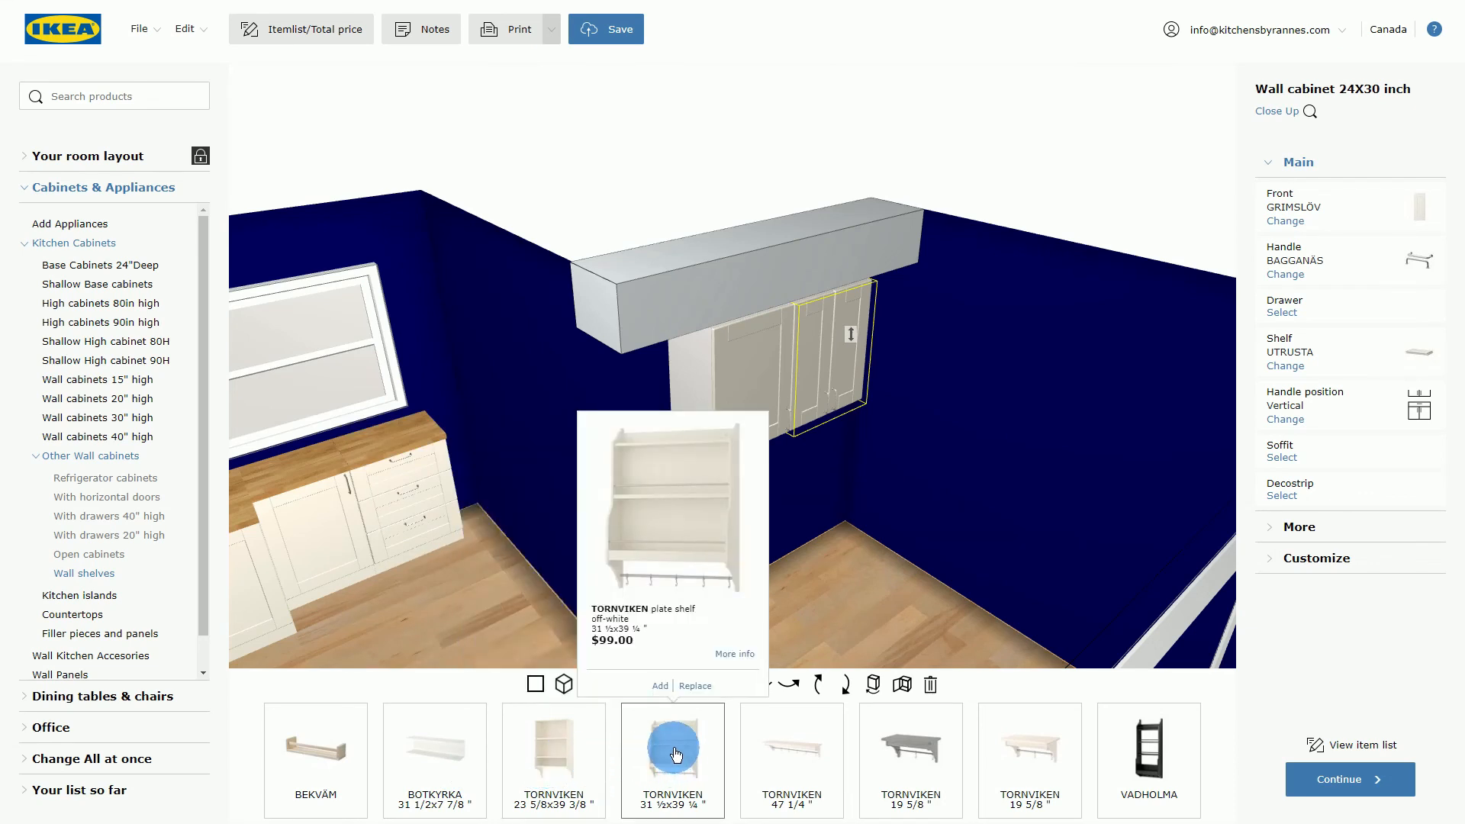
# Place the TORNVIKEN 31 ½x39 ¼ plate shelf on the wall adjoining the wall cabinets' corner, and delete it again.
pyautogui.click(675, 755)
pyautogui.moveTo(535, 420); pyautogui.dragTo(1017, 337)
pyautogui.click(932, 712)
pyautogui.click(932, 686)
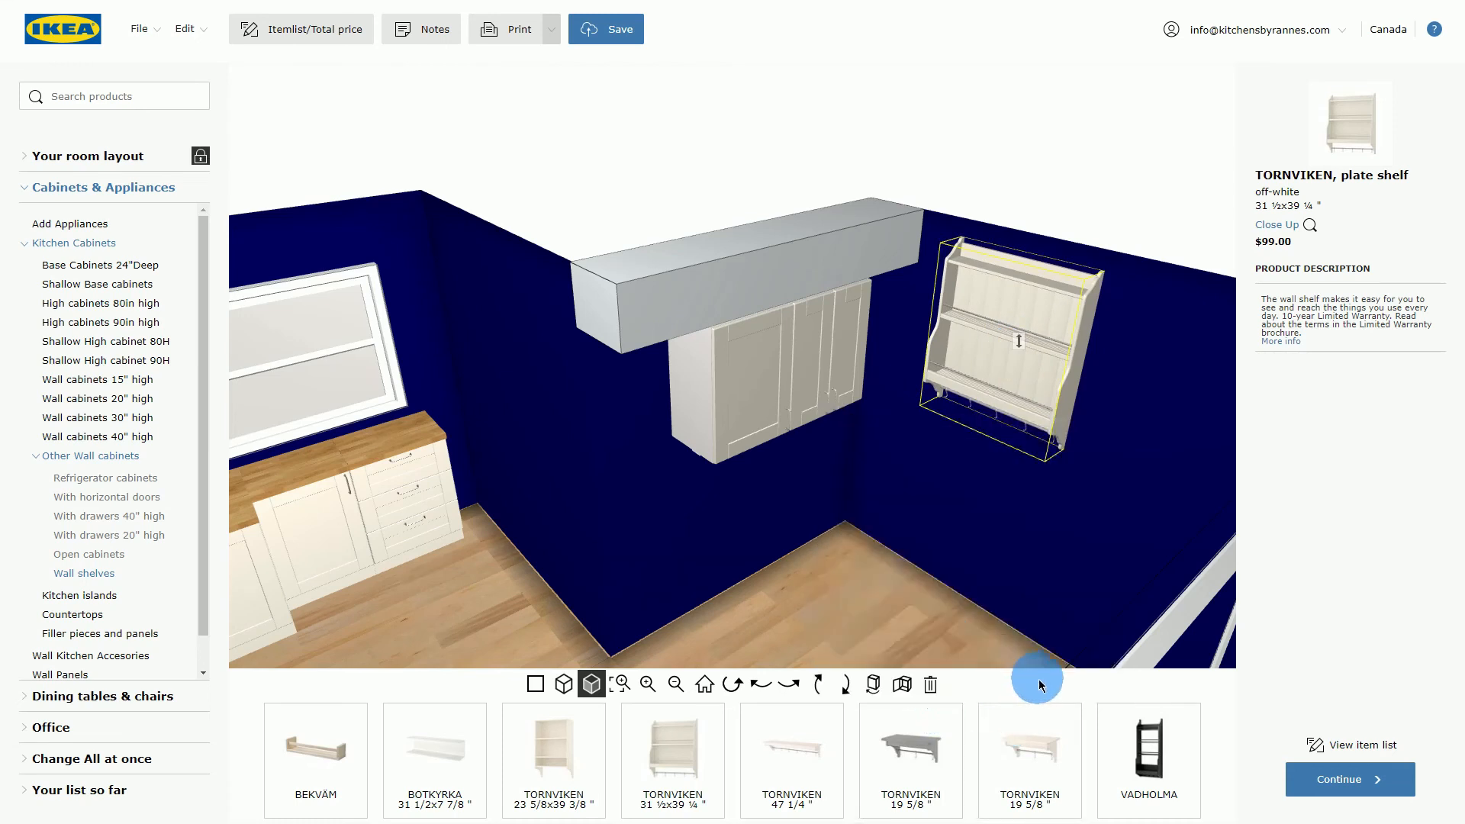
pyautogui.click(932, 686)
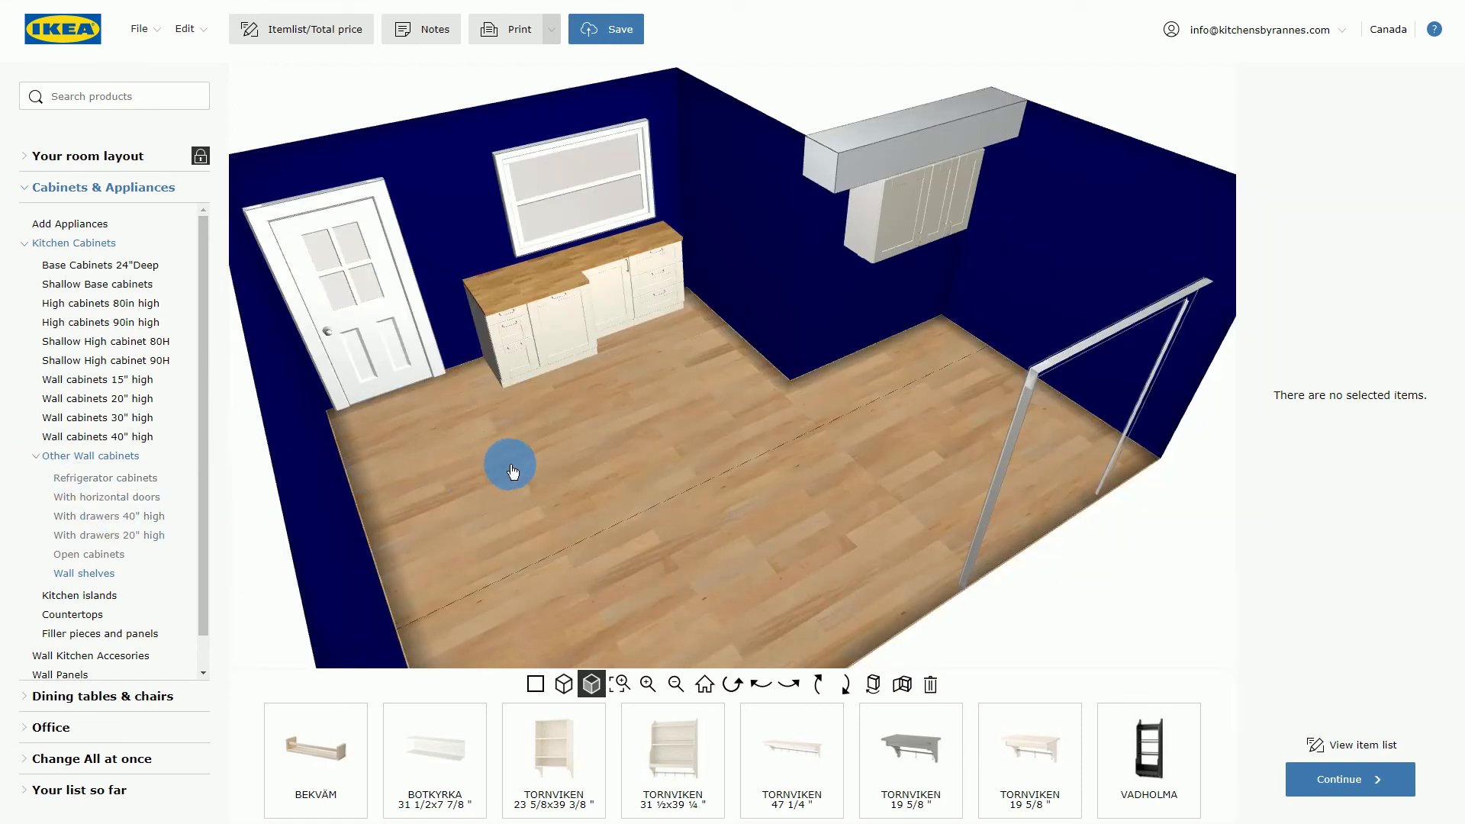
# Add the 48"W x 24"D small island for 2 persons from the eat-in kitchen islands and place it on the open floor.
pyautogui.click(37, 457)
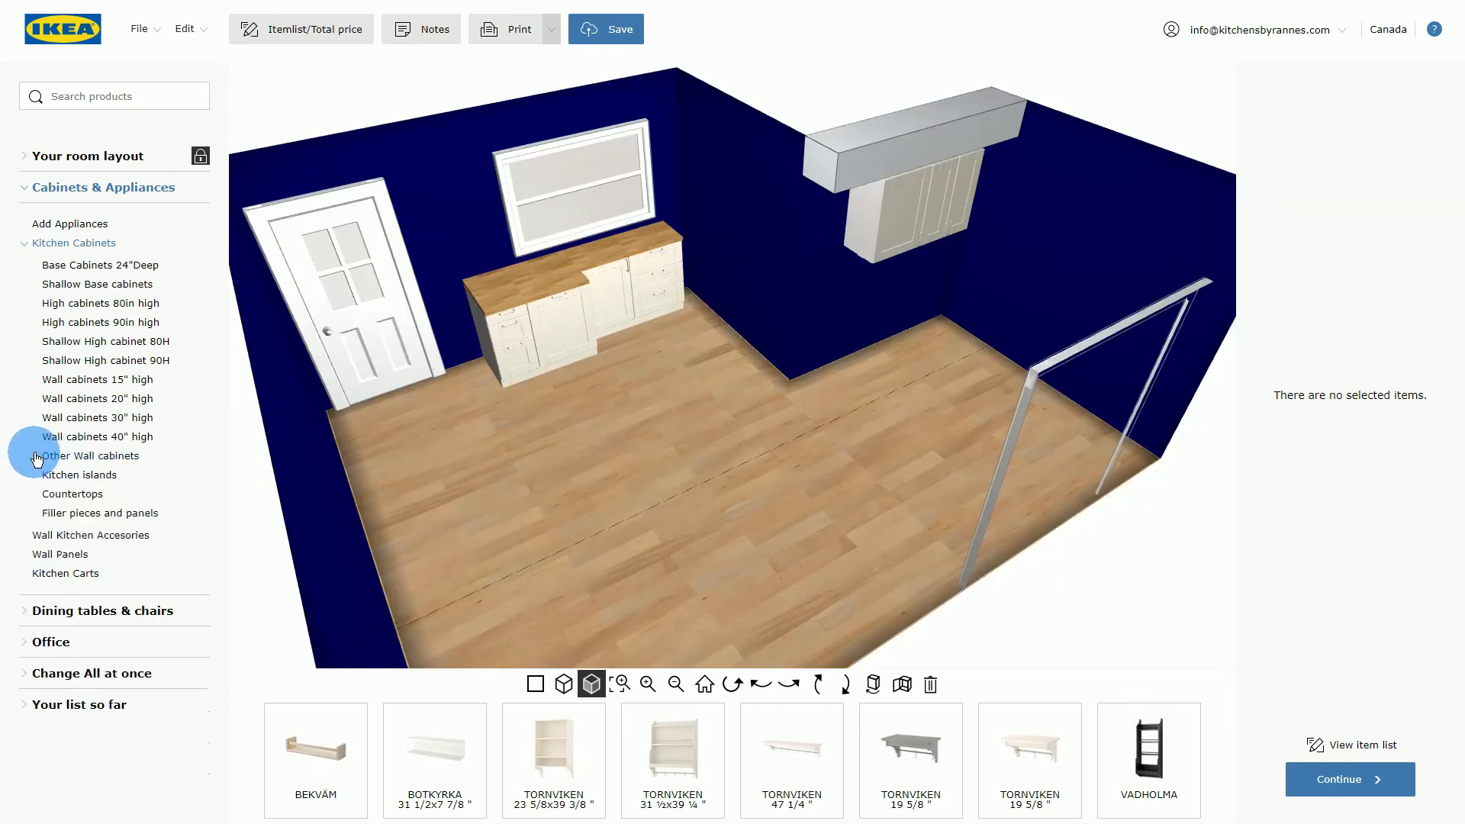
pyautogui.click(82, 476)
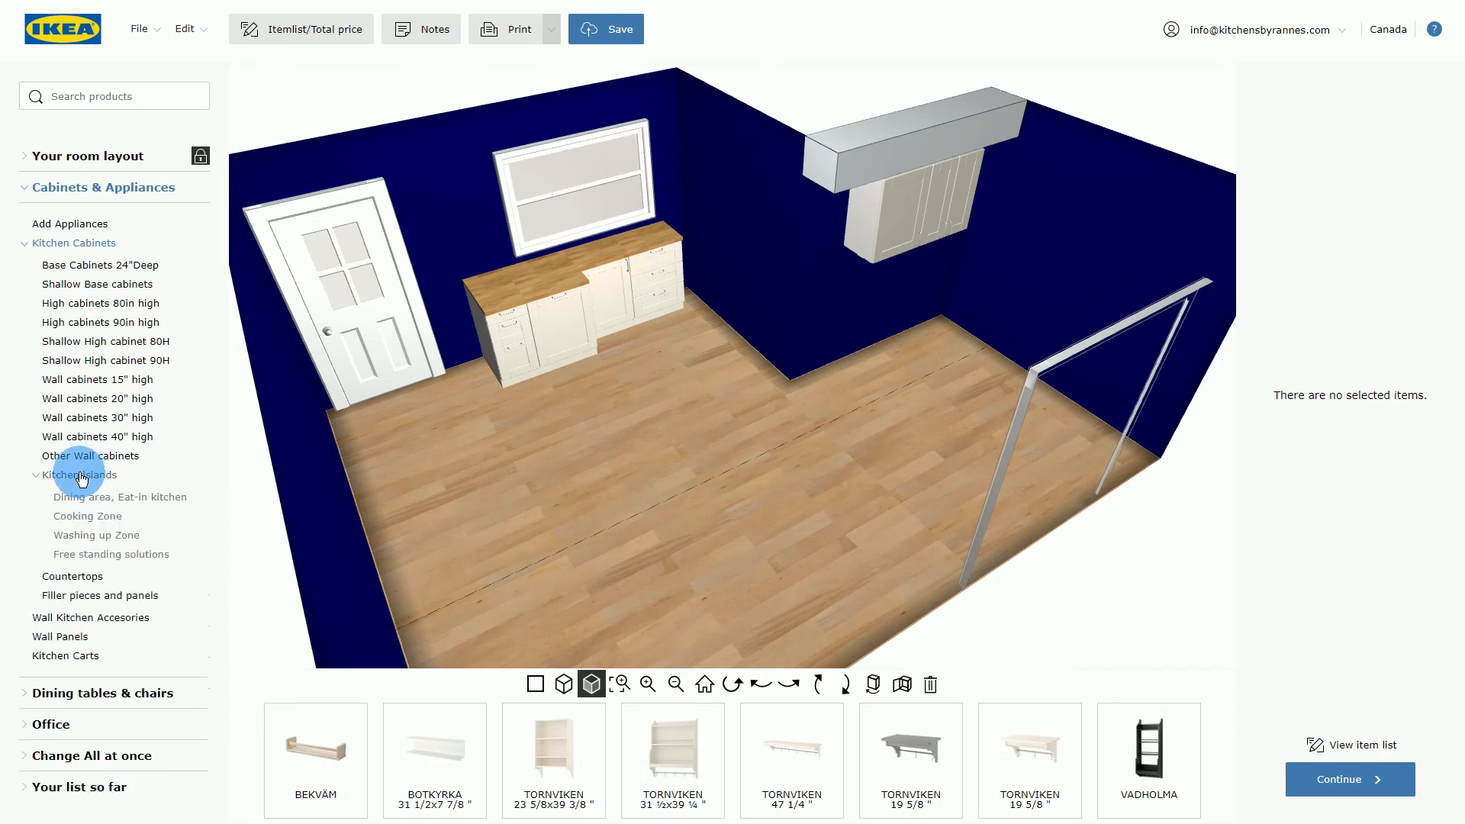
pyautogui.click(163, 501)
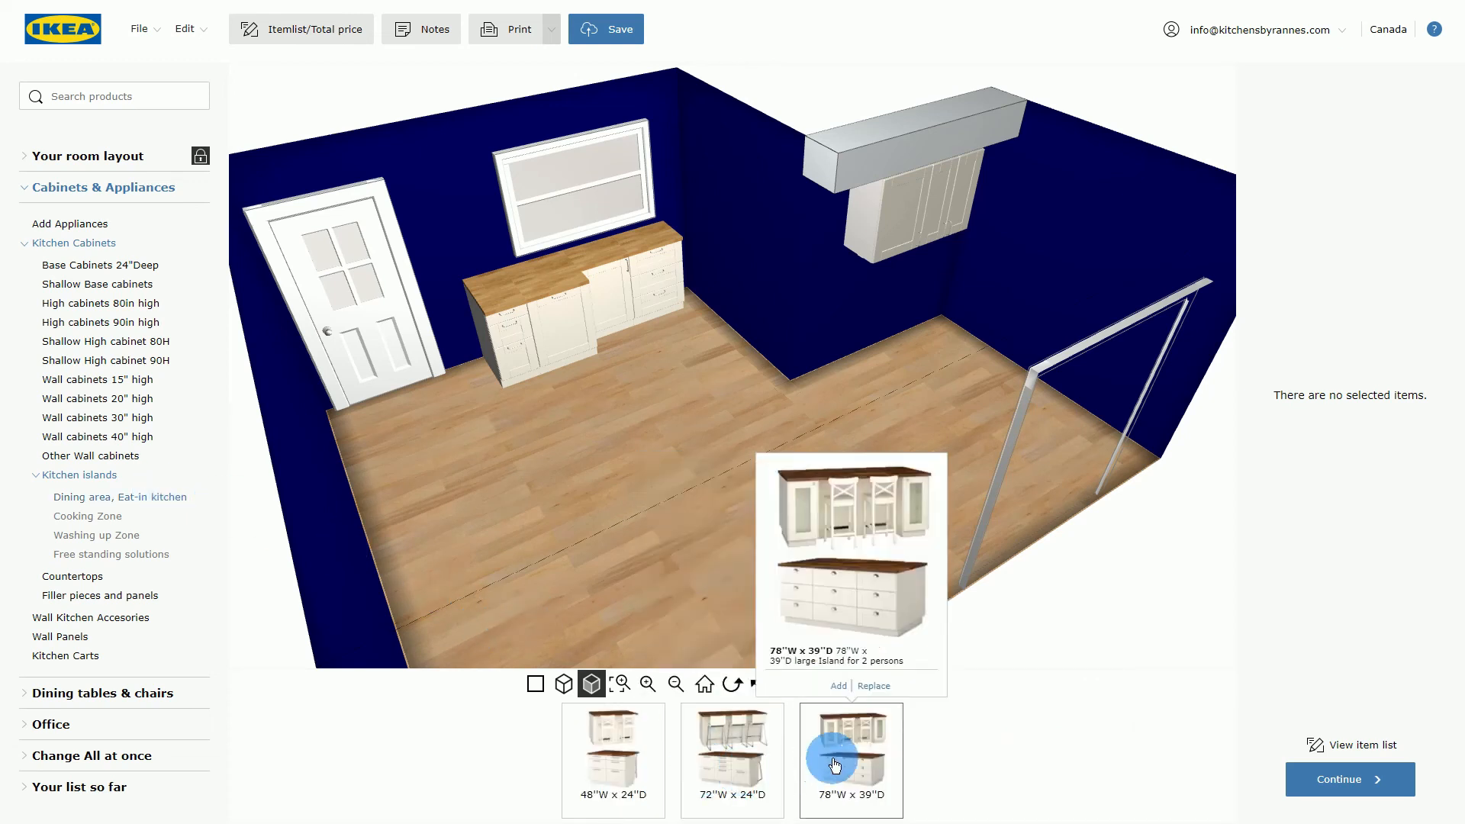
pyautogui.moveTo(622, 771)
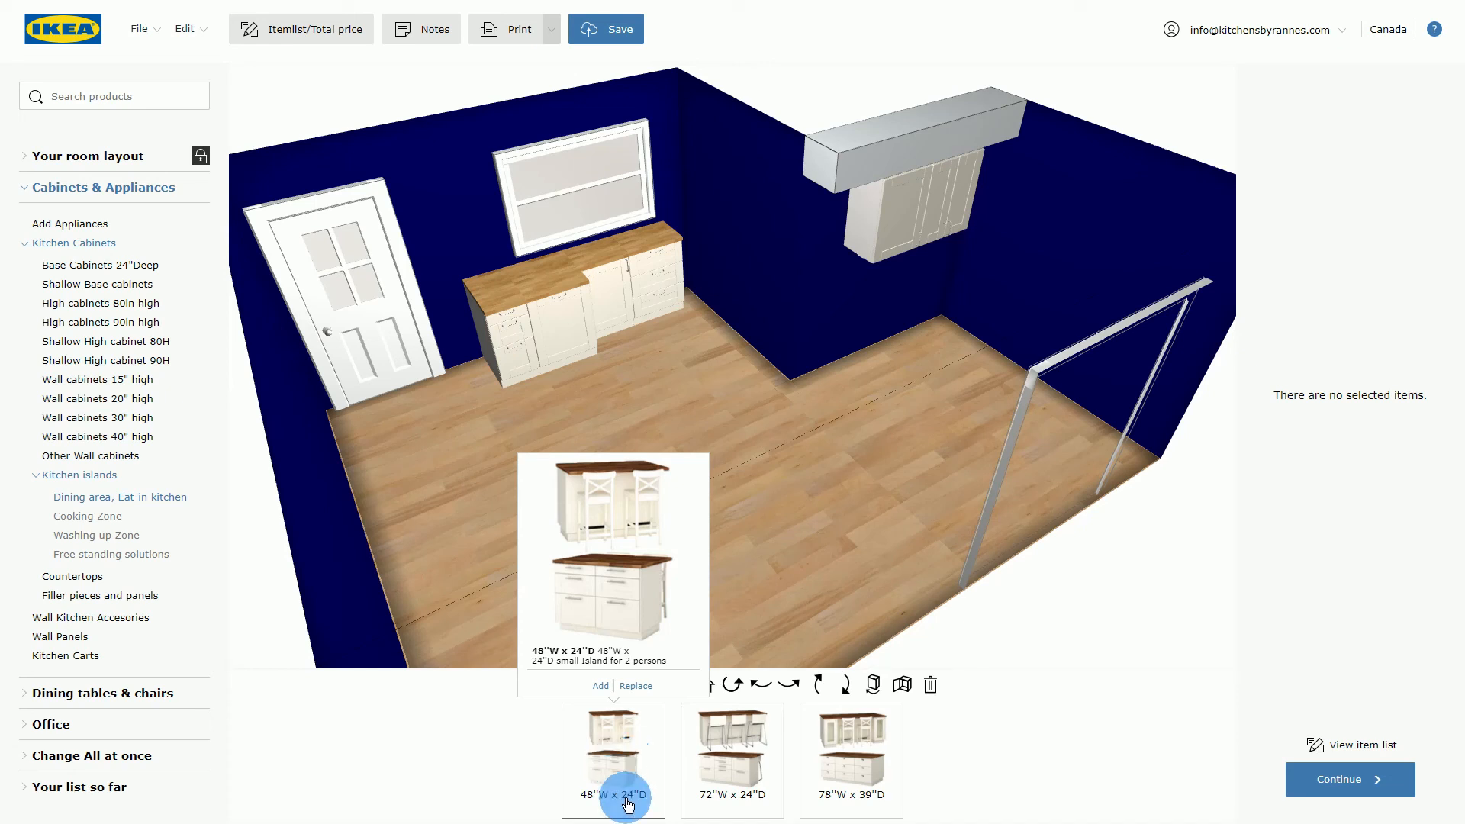
pyautogui.click(609, 752)
pyautogui.moveTo(609, 752); pyautogui.dragTo(761, 546)
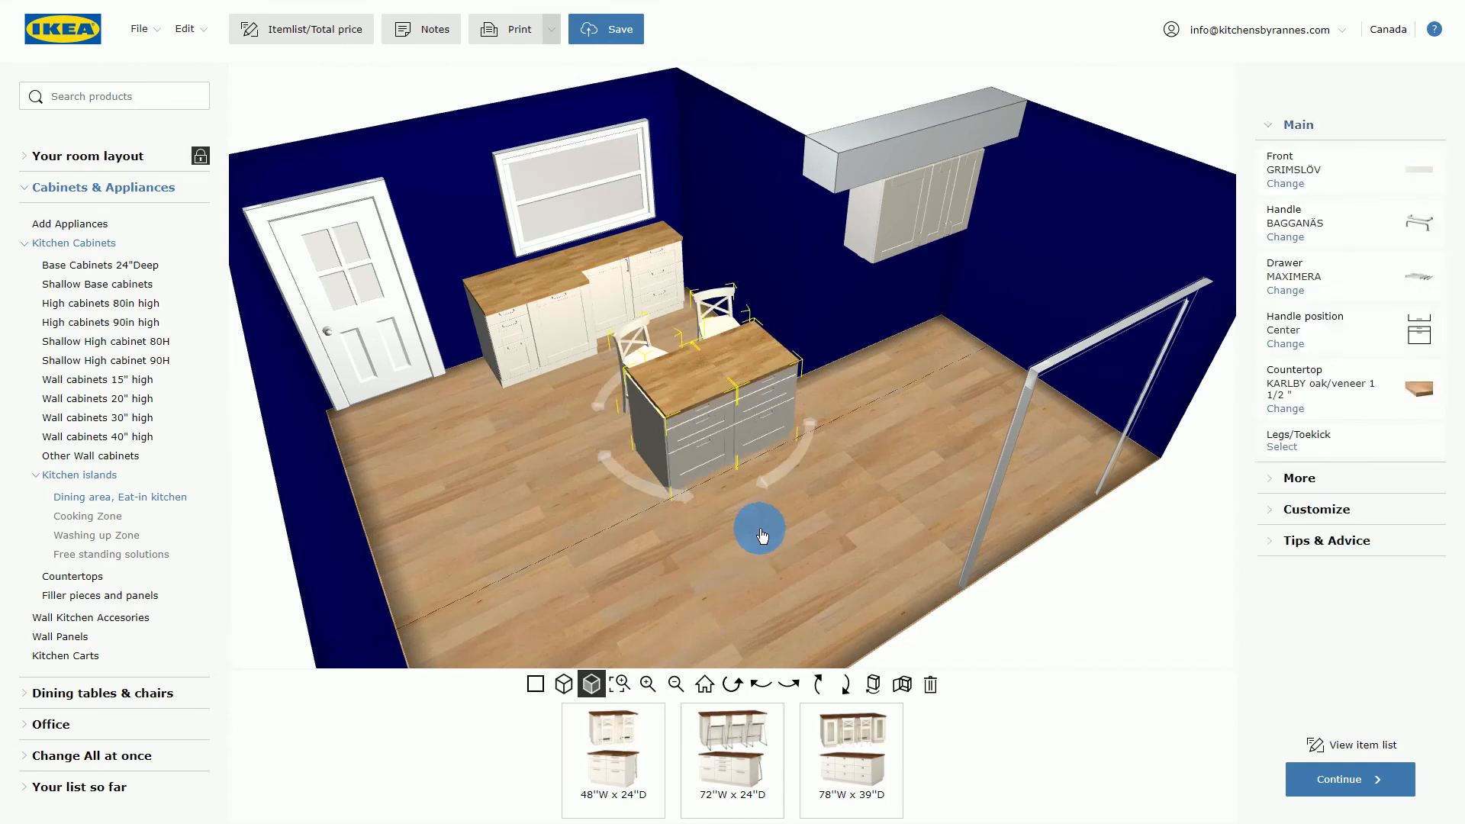
# Delete both INGOLF bar stools beside the kitchen island, keeping the island cabinets in place.
pyautogui.scroll(3, 716, 377)
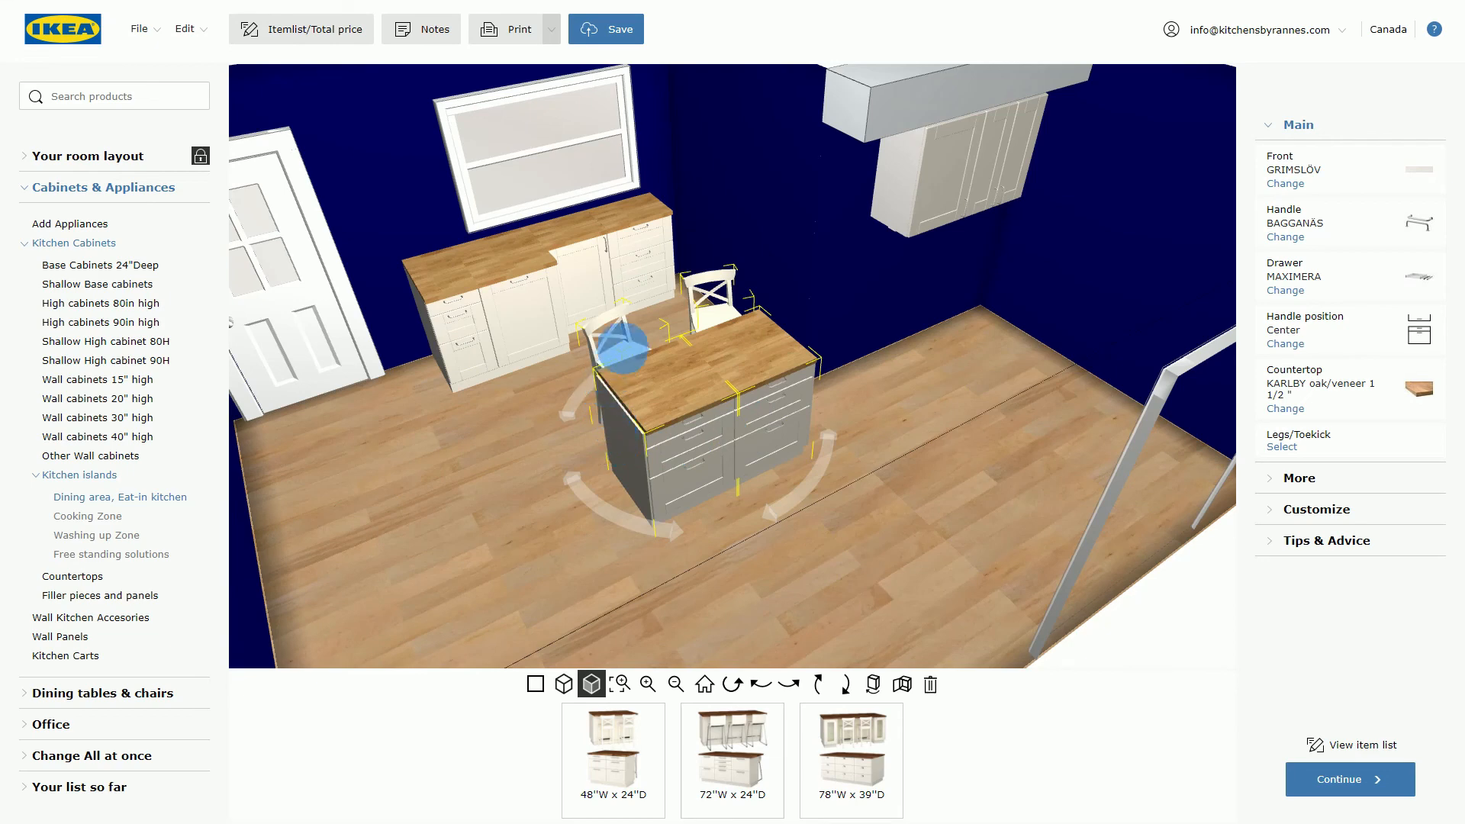
pyautogui.click(760, 687)
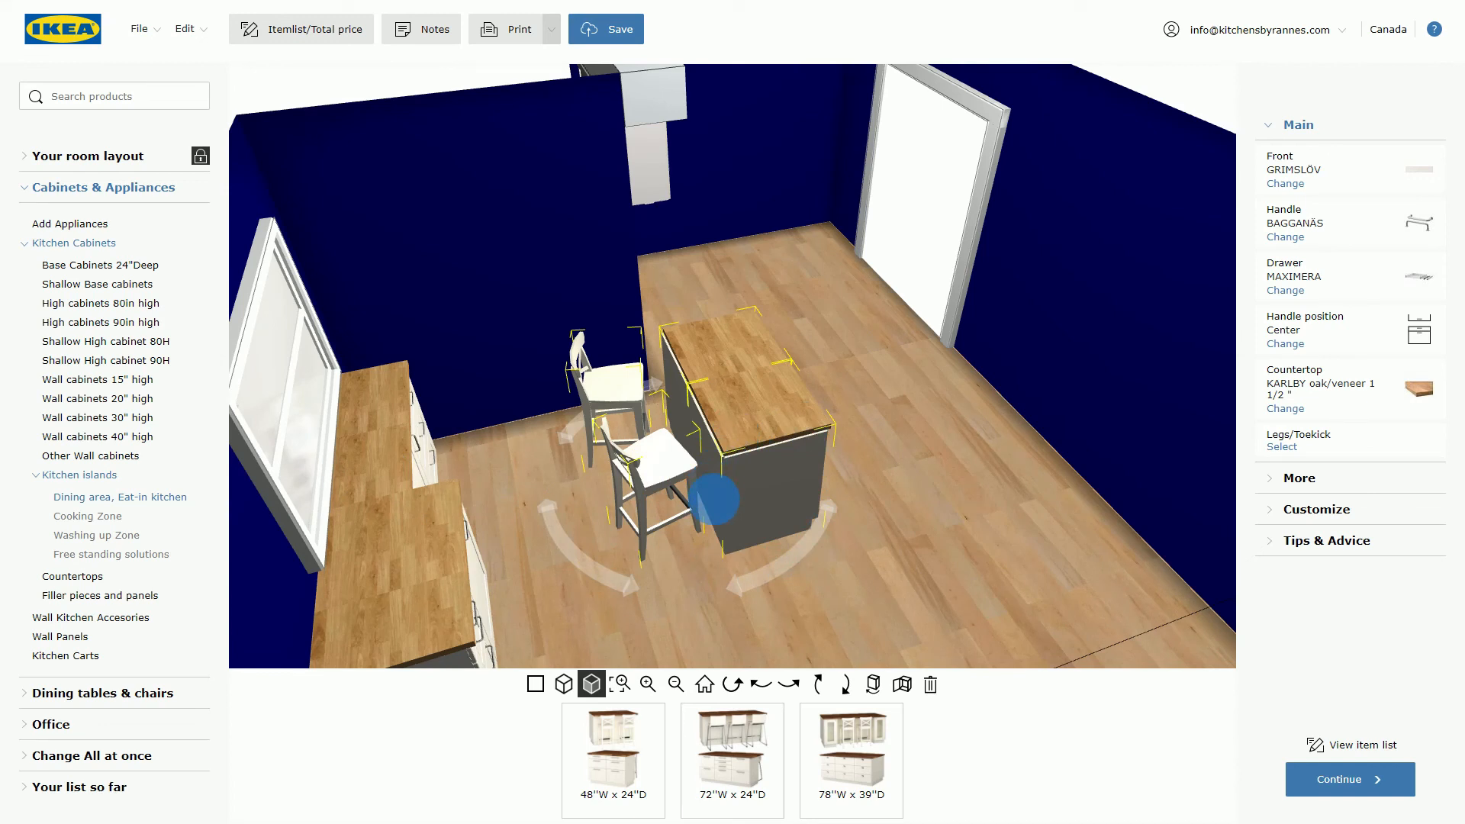
pyautogui.click(790, 691)
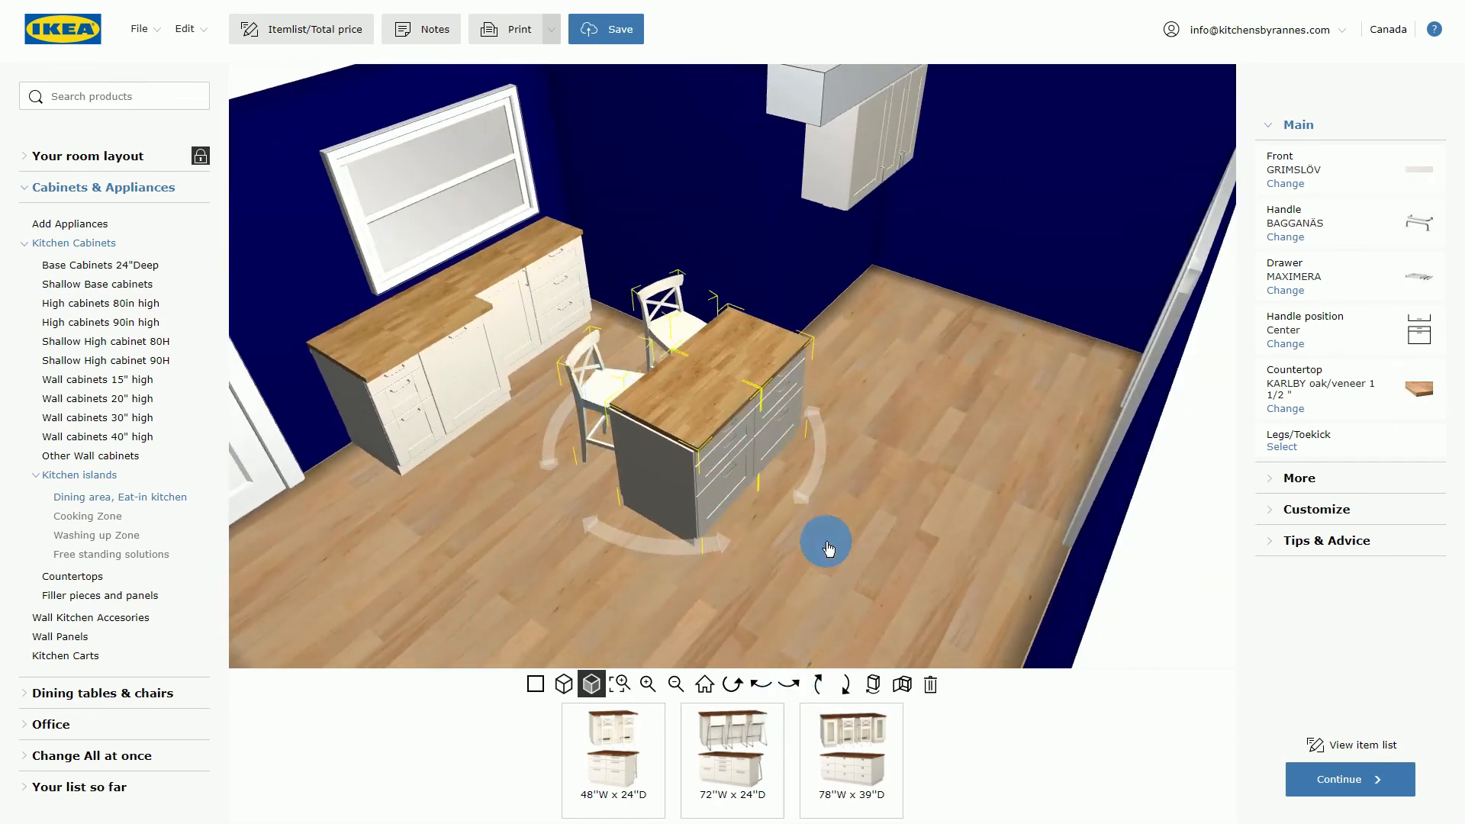
pyautogui.click(790, 589)
pyautogui.click(587, 385)
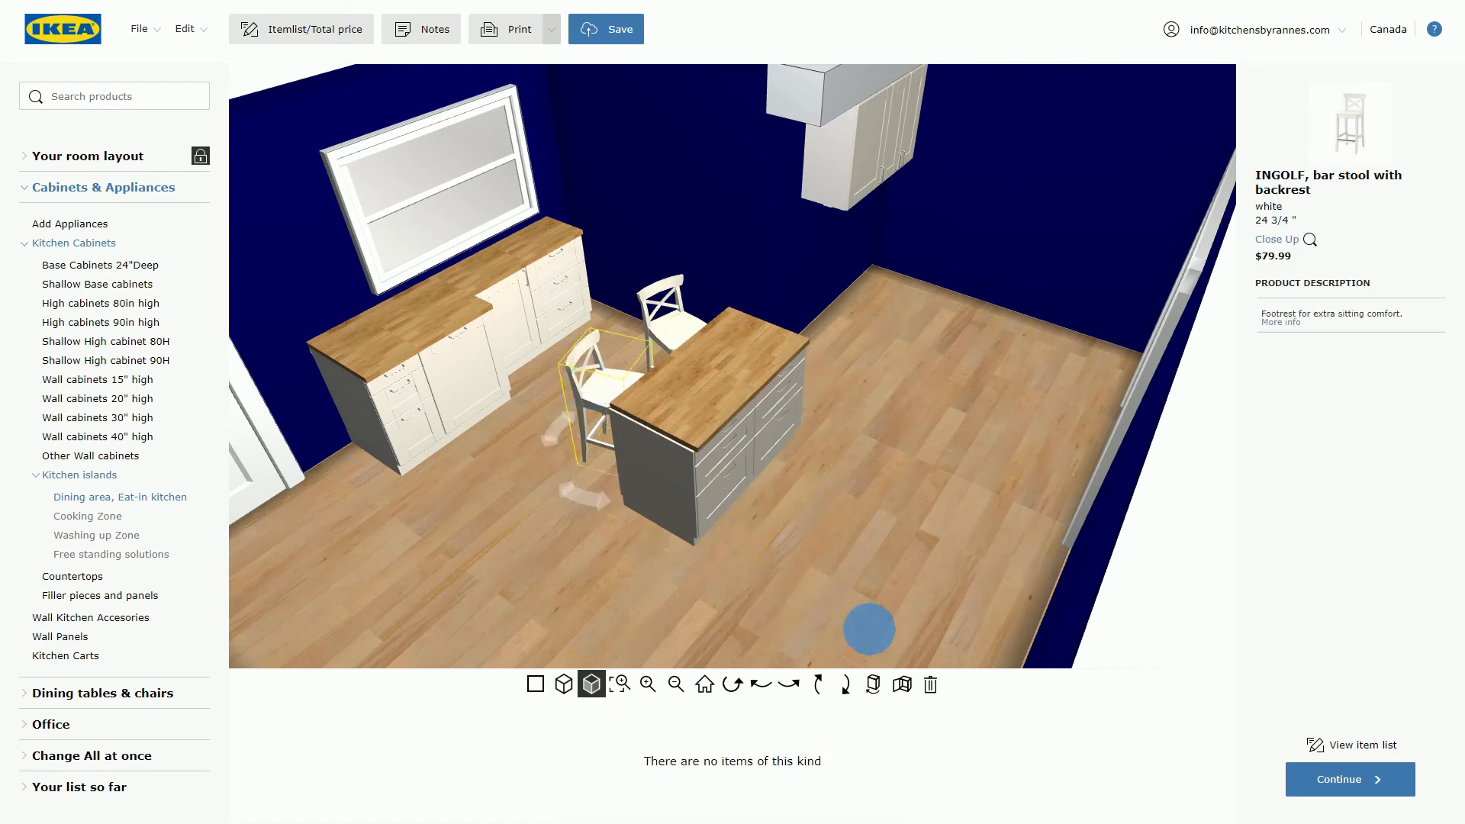
pyautogui.click(931, 685)
pyautogui.click(672, 328)
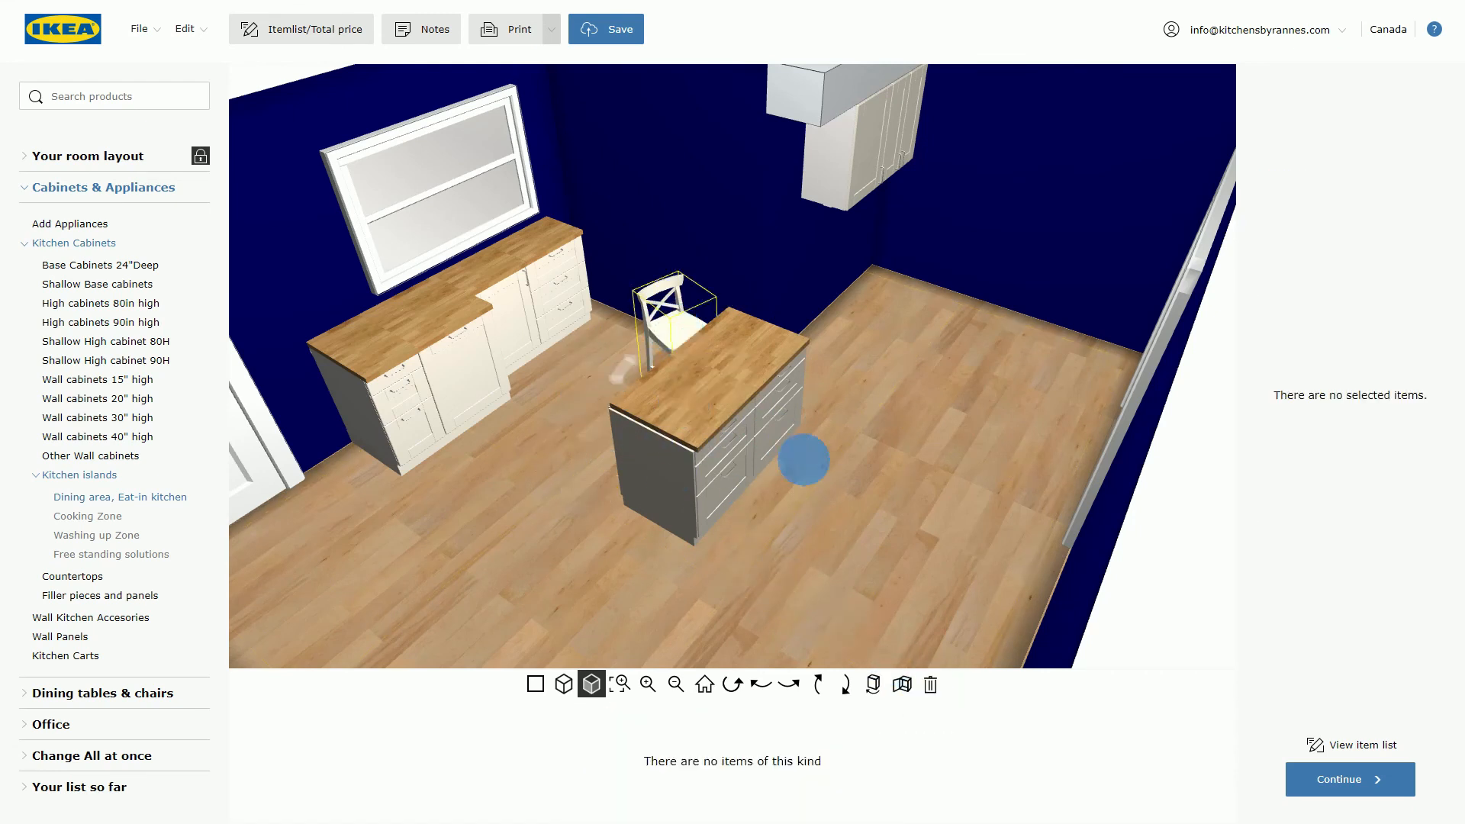
pyautogui.click(931, 684)
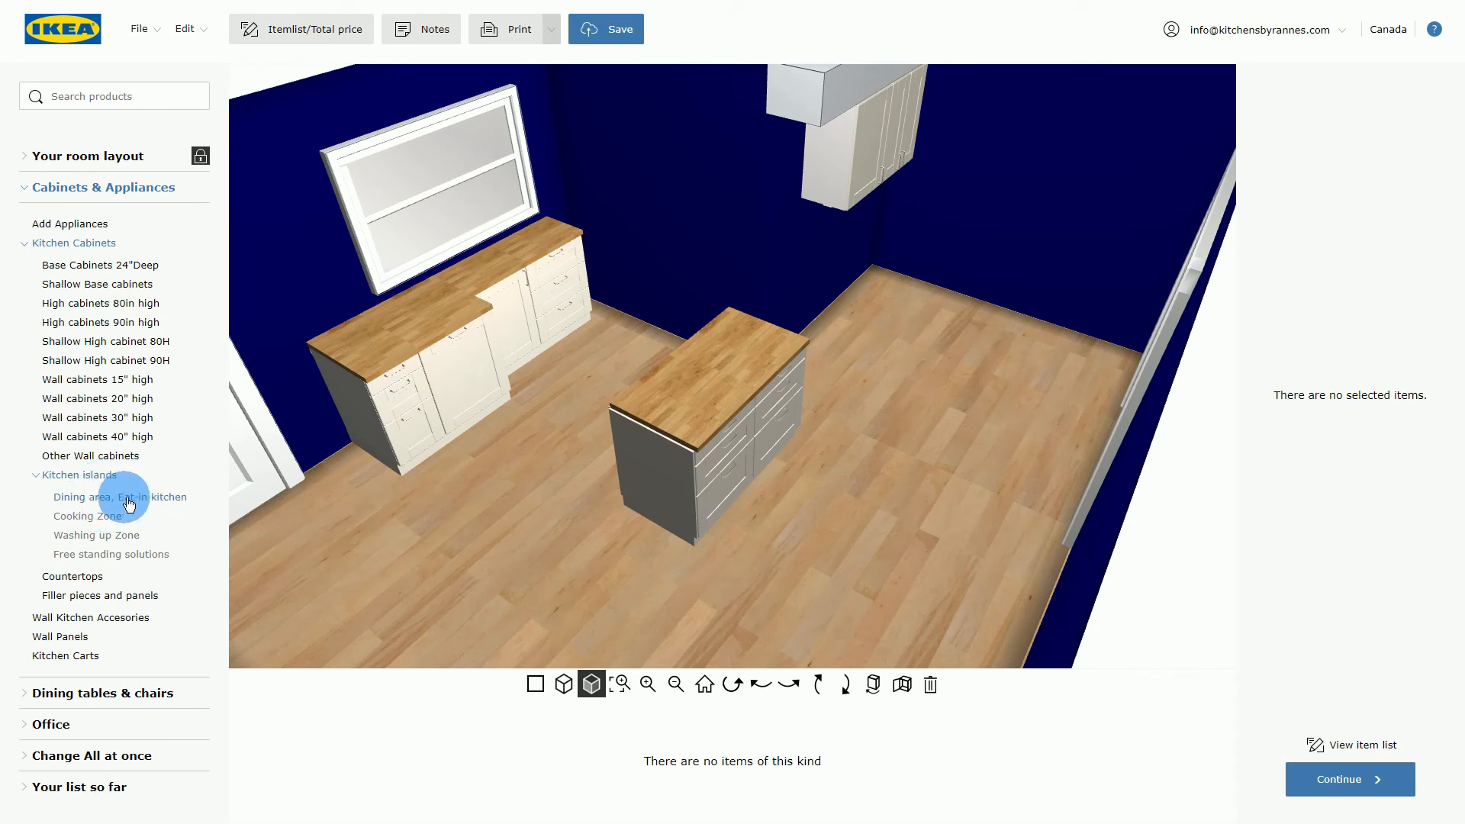
# Review the dining area, eat-in kitchen islands, comparing the 48"W x 24"D, 72"W x 24"D and 78"W x 39"D models.
pyautogui.click(157, 502)
pyautogui.click(715, 757)
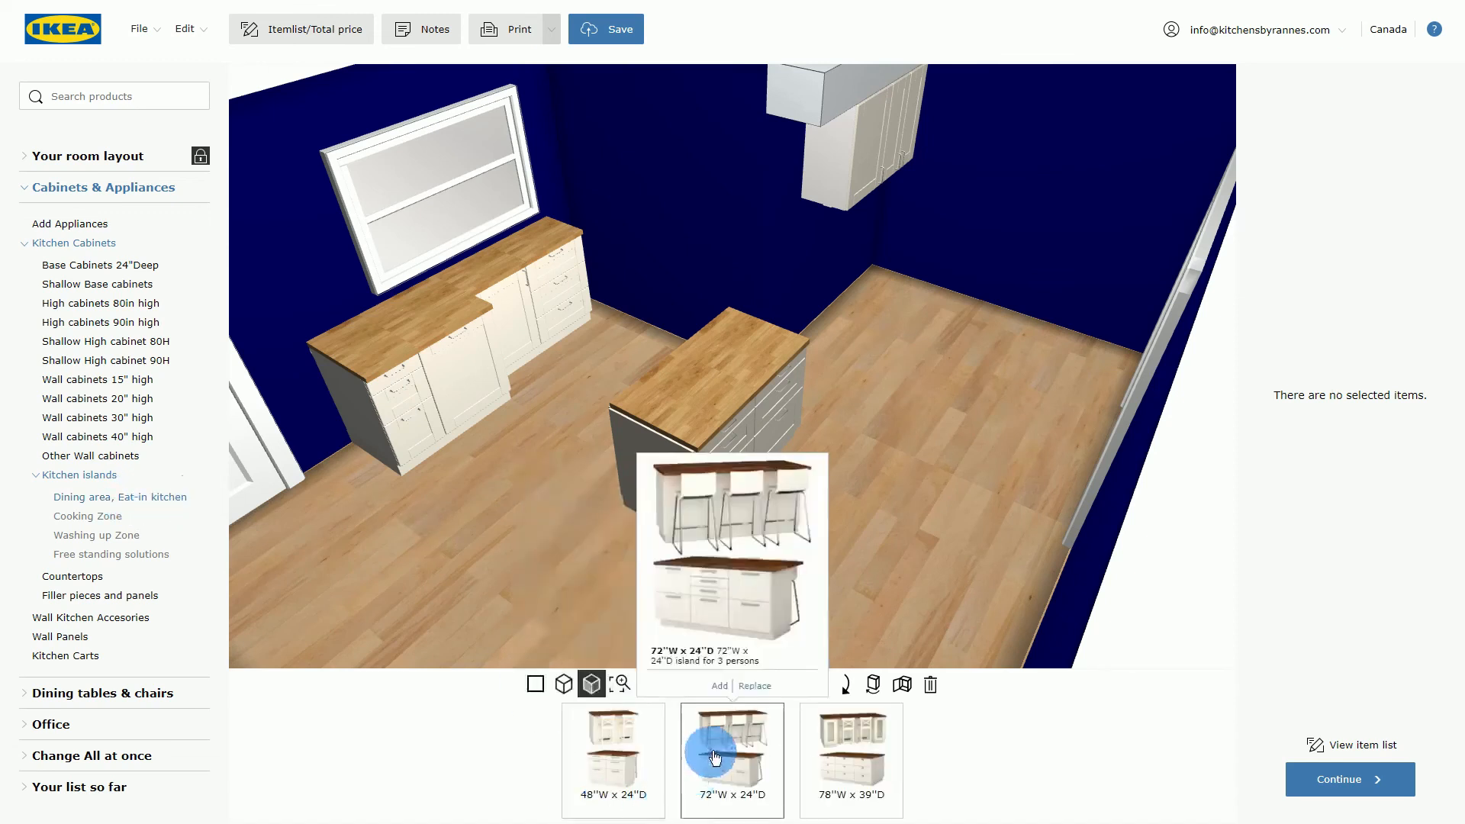
pyautogui.click(826, 754)
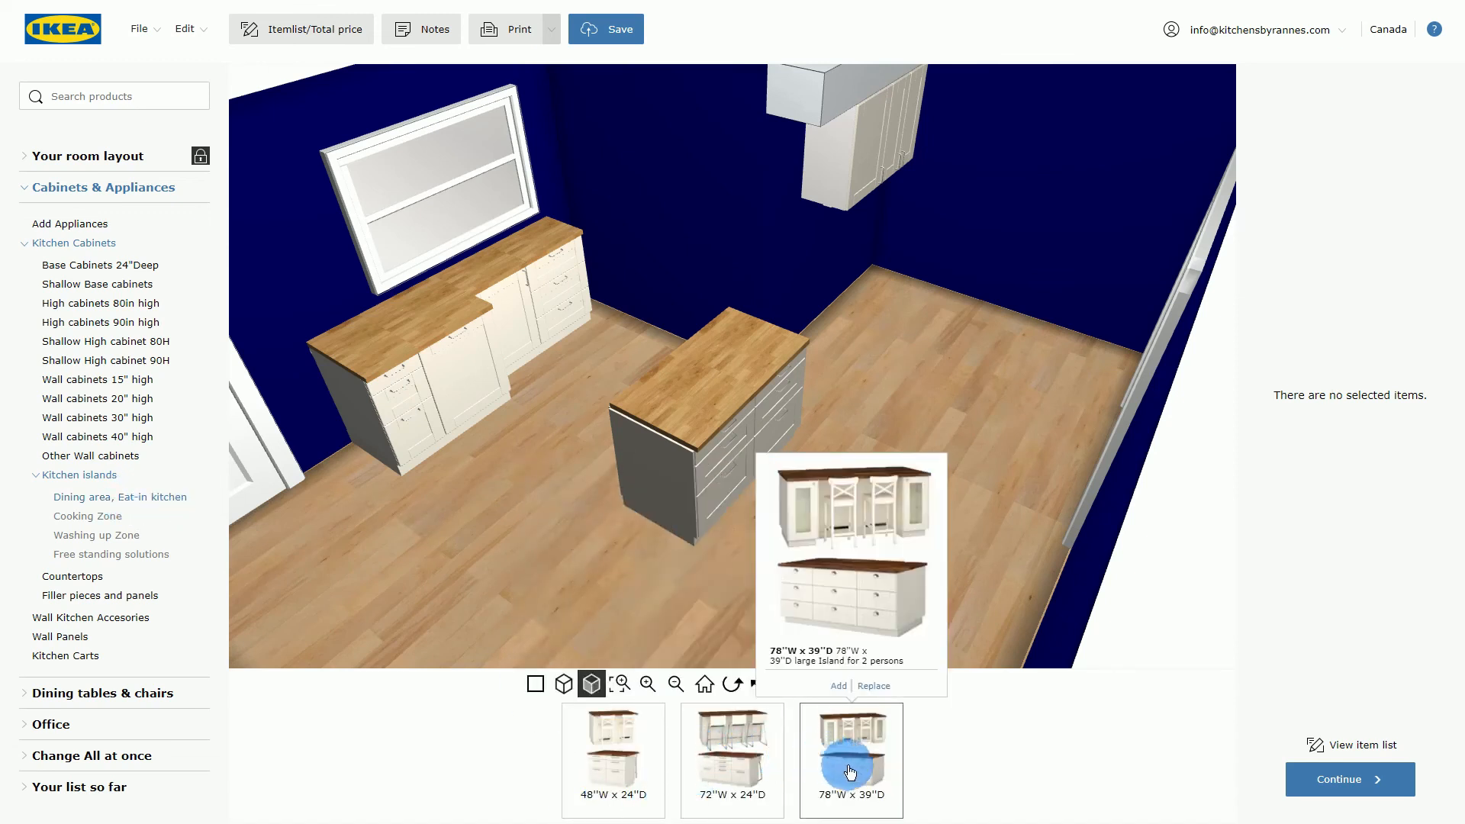
pyautogui.click(773, 772)
pyautogui.click(609, 772)
pyautogui.click(735, 773)
pyautogui.click(821, 767)
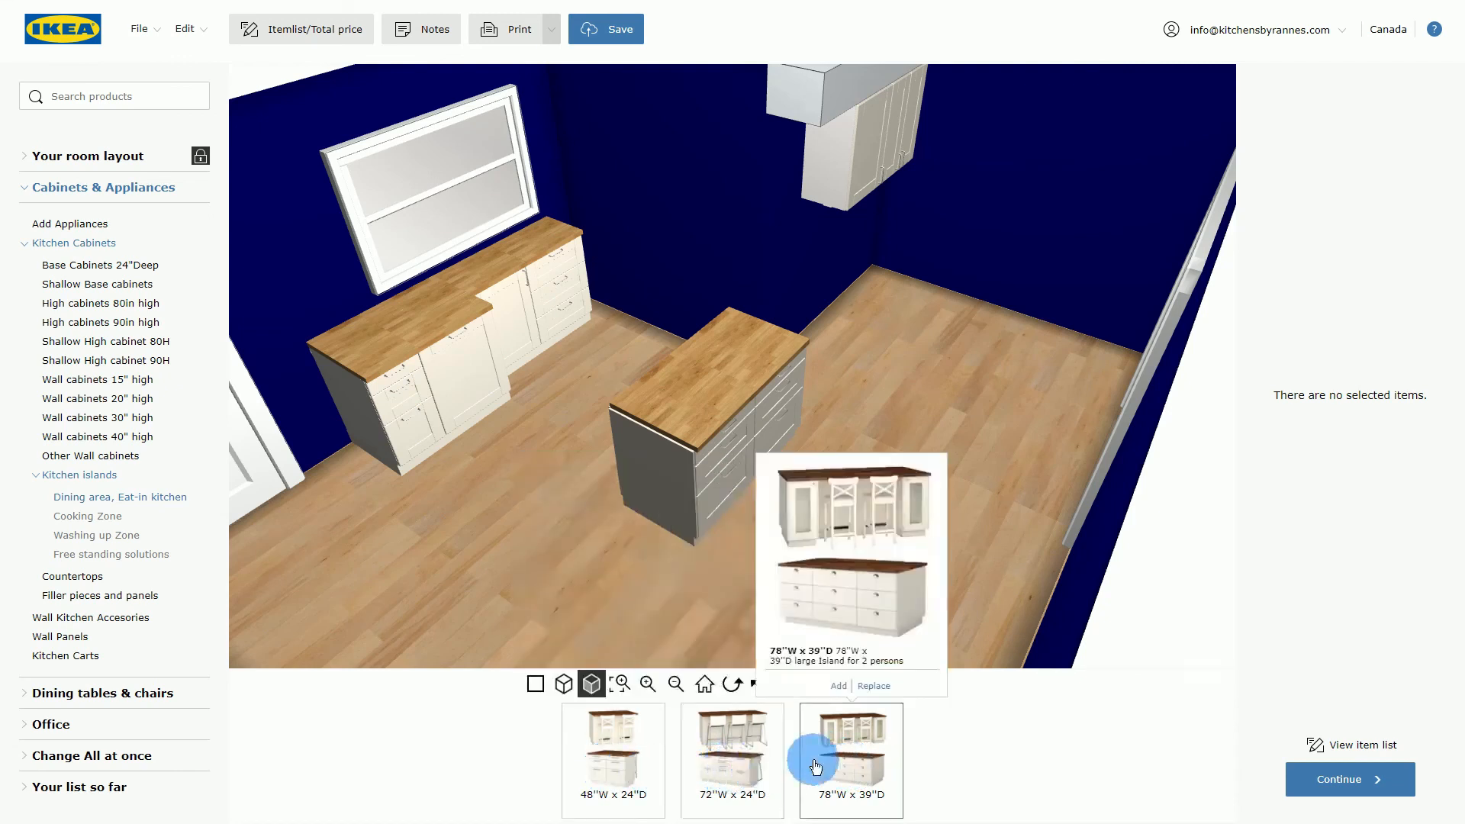
# Review the cooking zone islands, comparing the 84"W x 39"D model and the 90"W x 48"D model with oven.
pyautogui.click(97, 522)
pyautogui.click(731, 772)
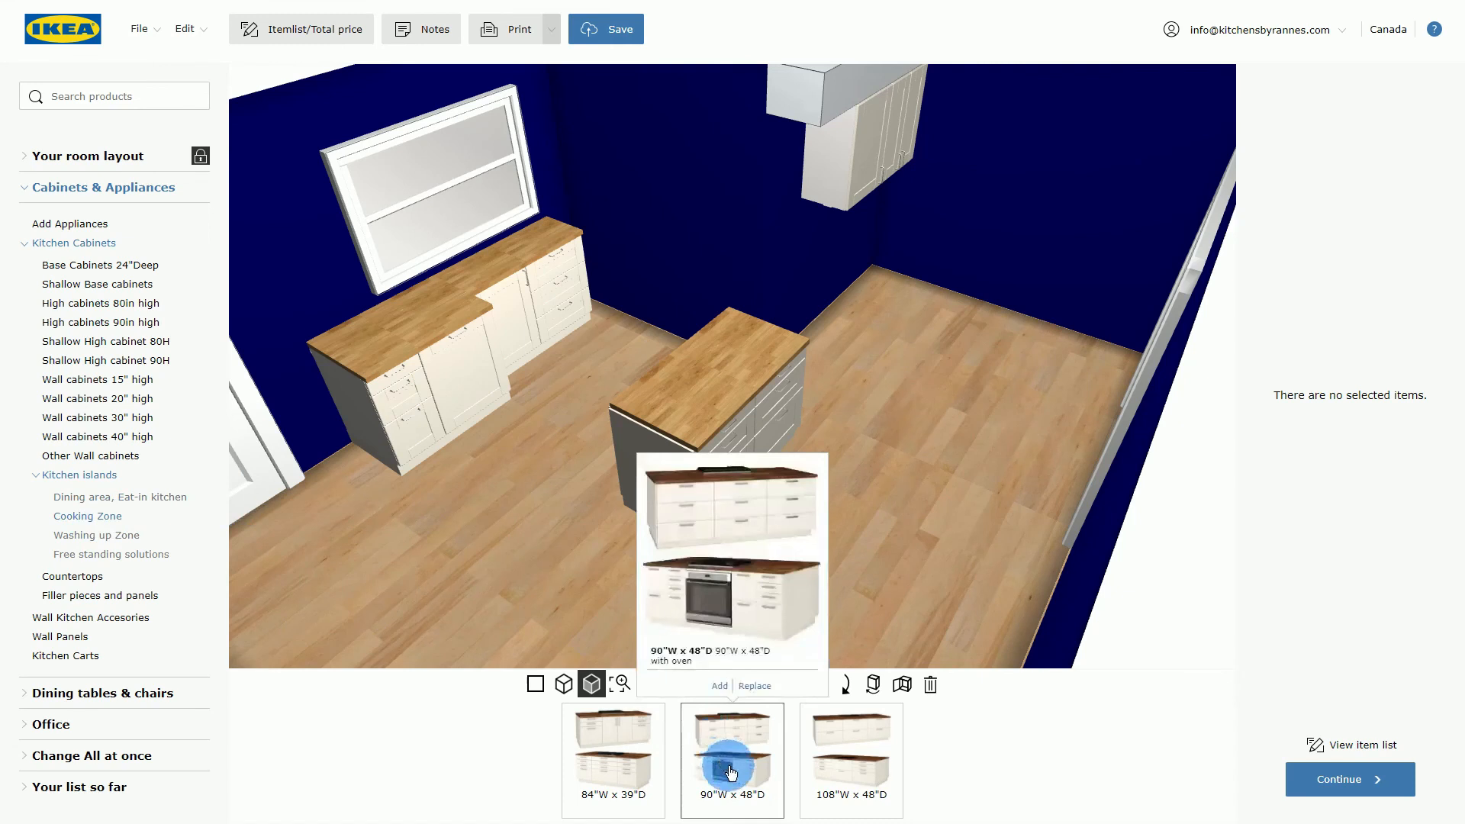
pyautogui.click(632, 764)
pyautogui.click(706, 770)
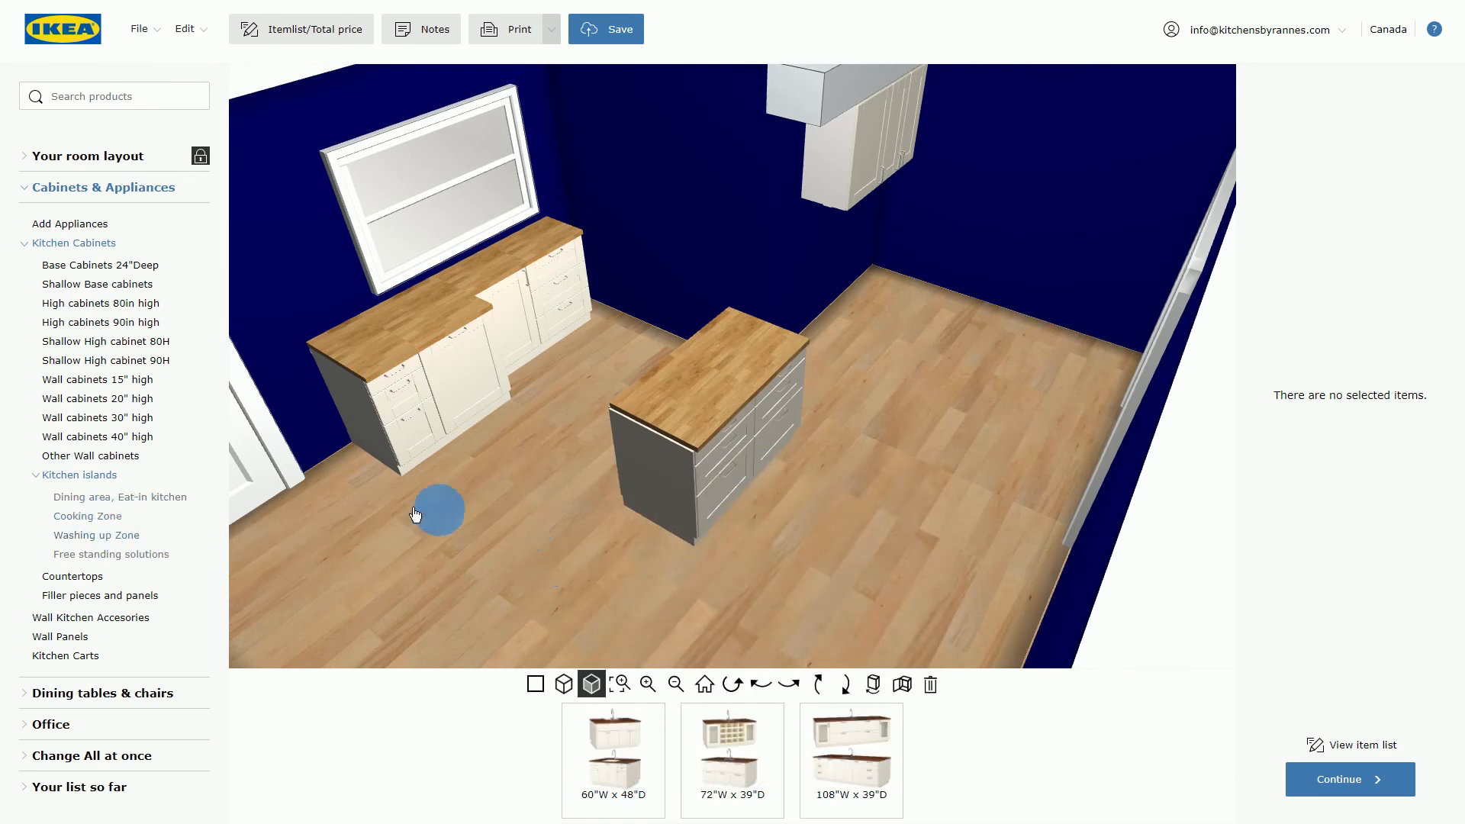
# Review the washing up zone islands, comparing the 60"W x 48"D, 72"W x 39"D and 108"W x 39"D models with sinks.
pyautogui.click(114, 535)
pyautogui.moveTo(731, 769)
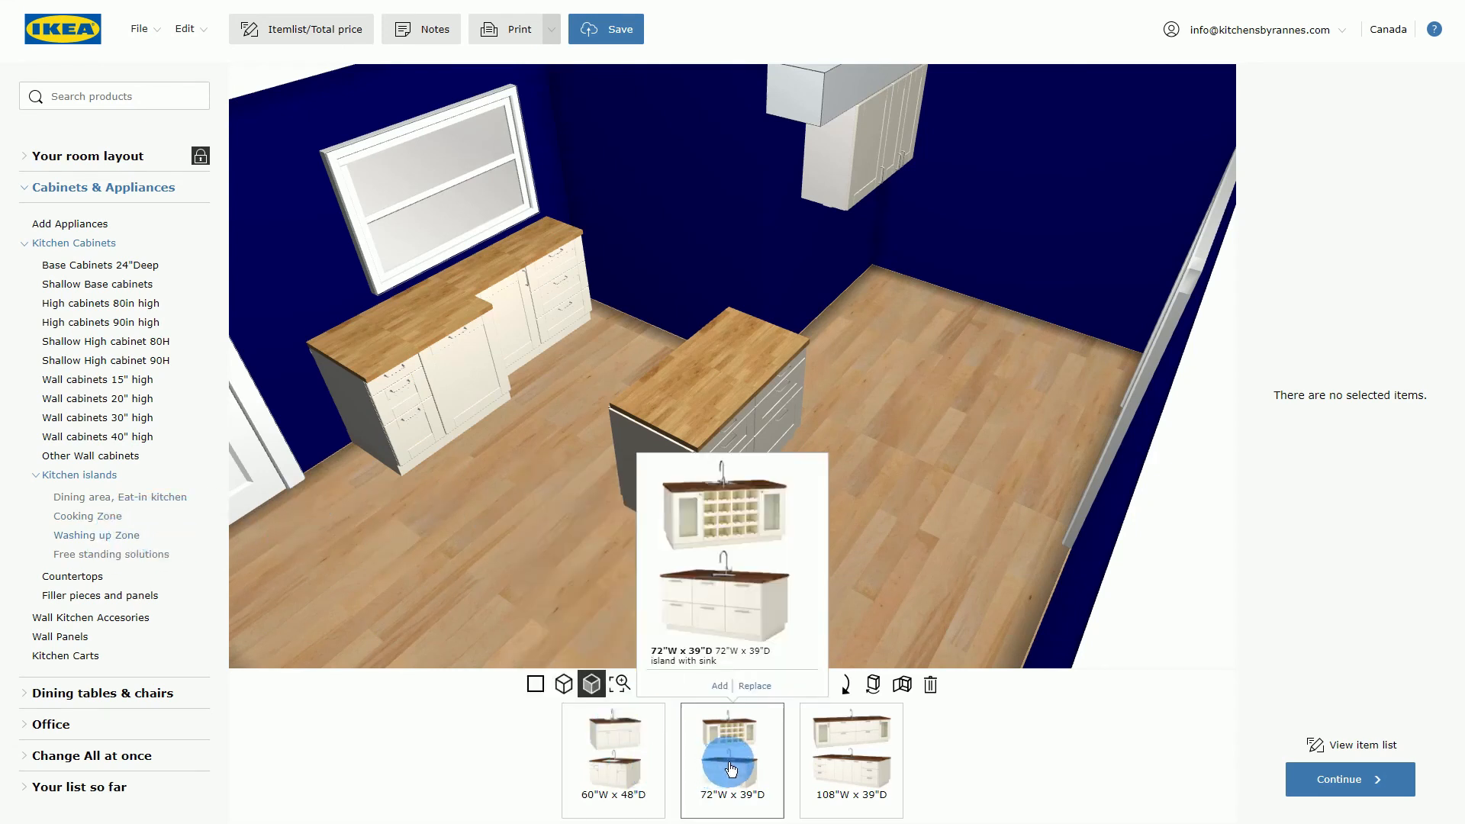
pyautogui.moveTo(853, 764)
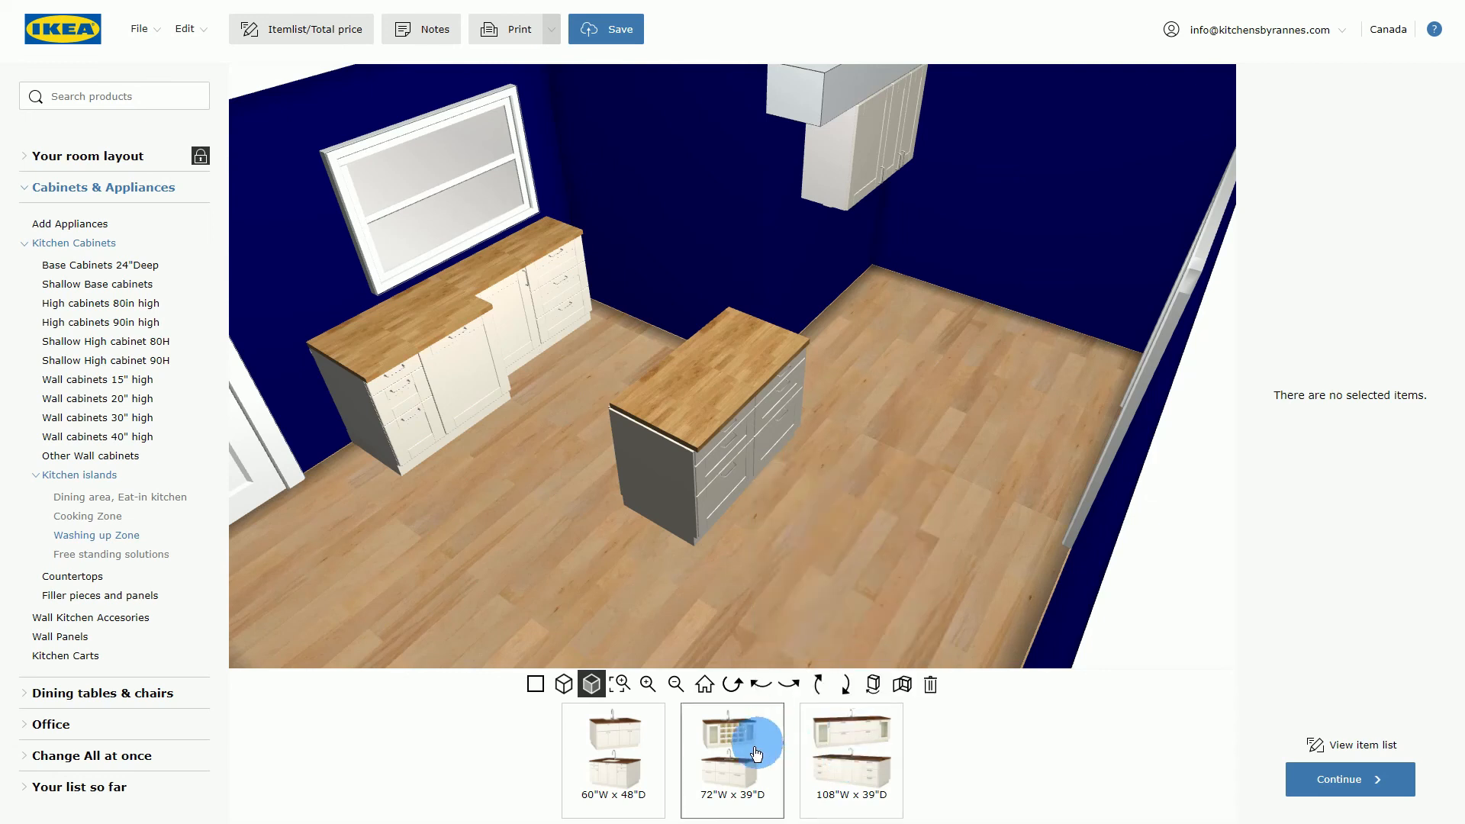
pyautogui.moveTo(608, 760)
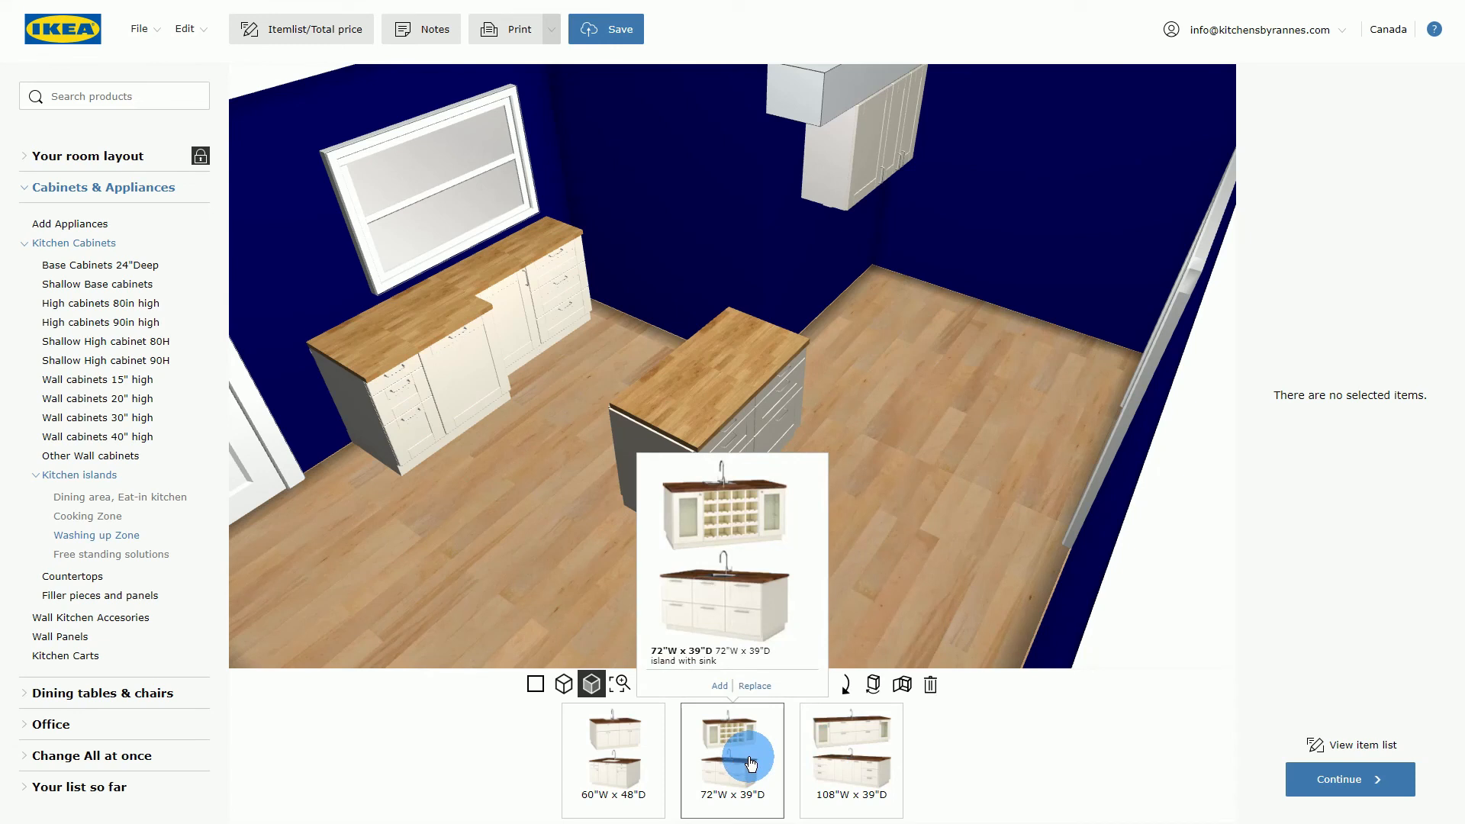
# Delete both base cabinets of the kitchen island from the open floor.
pyautogui.moveTo(751, 763); pyautogui.dragTo(649, 473)
pyautogui.click(930, 685)
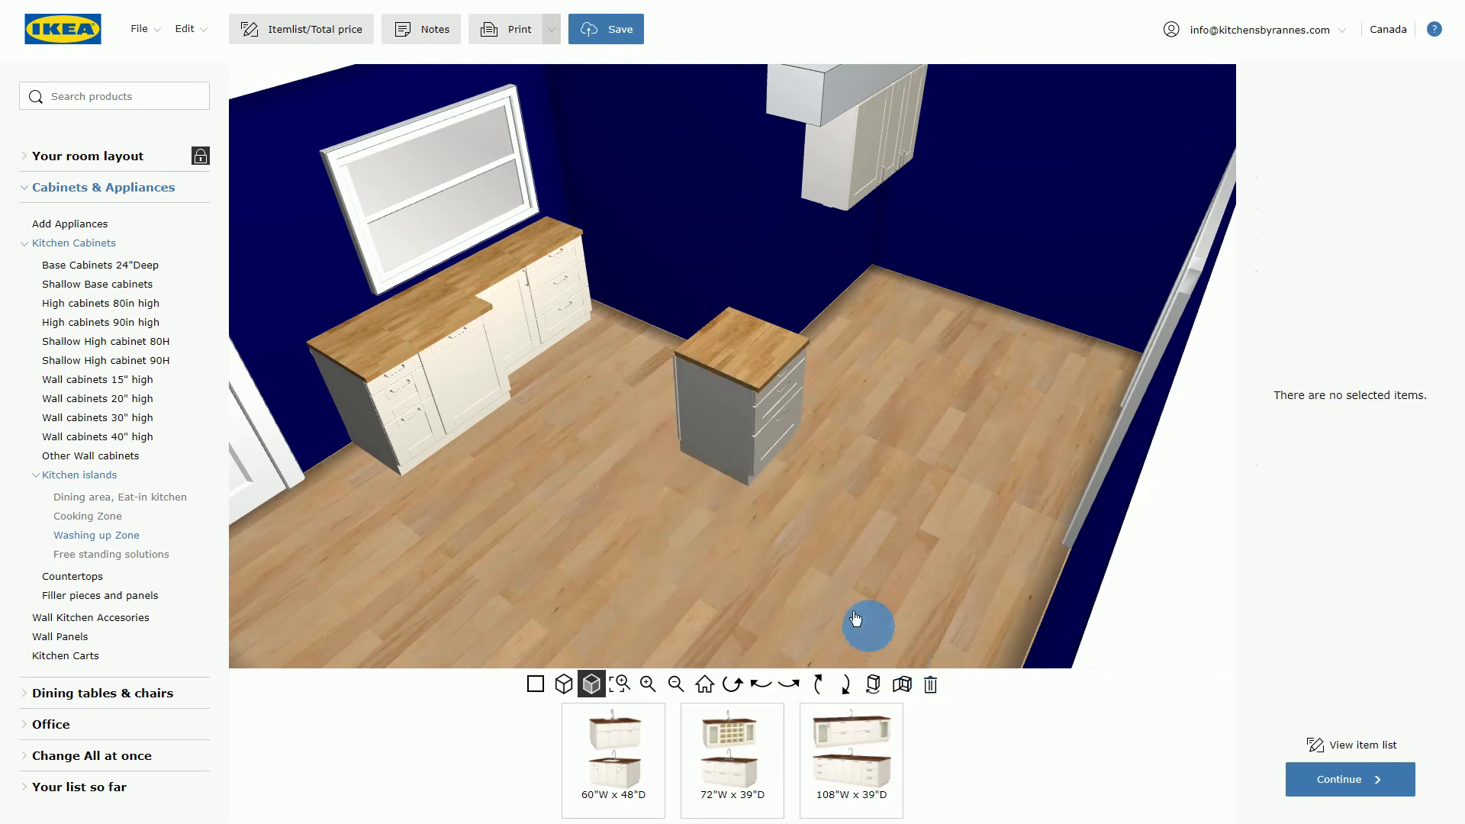
pyautogui.click(719, 416)
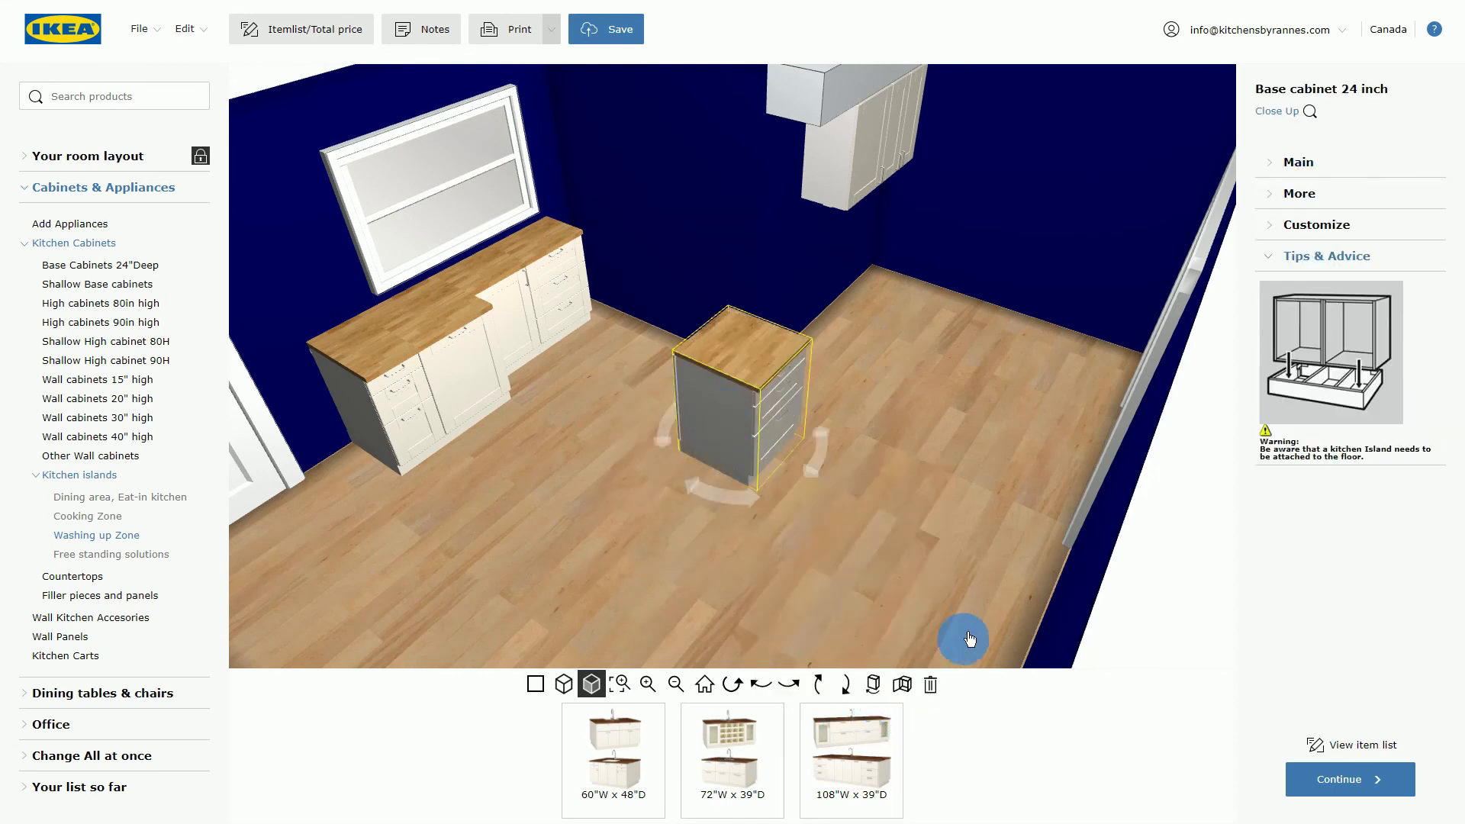
pyautogui.click(930, 685)
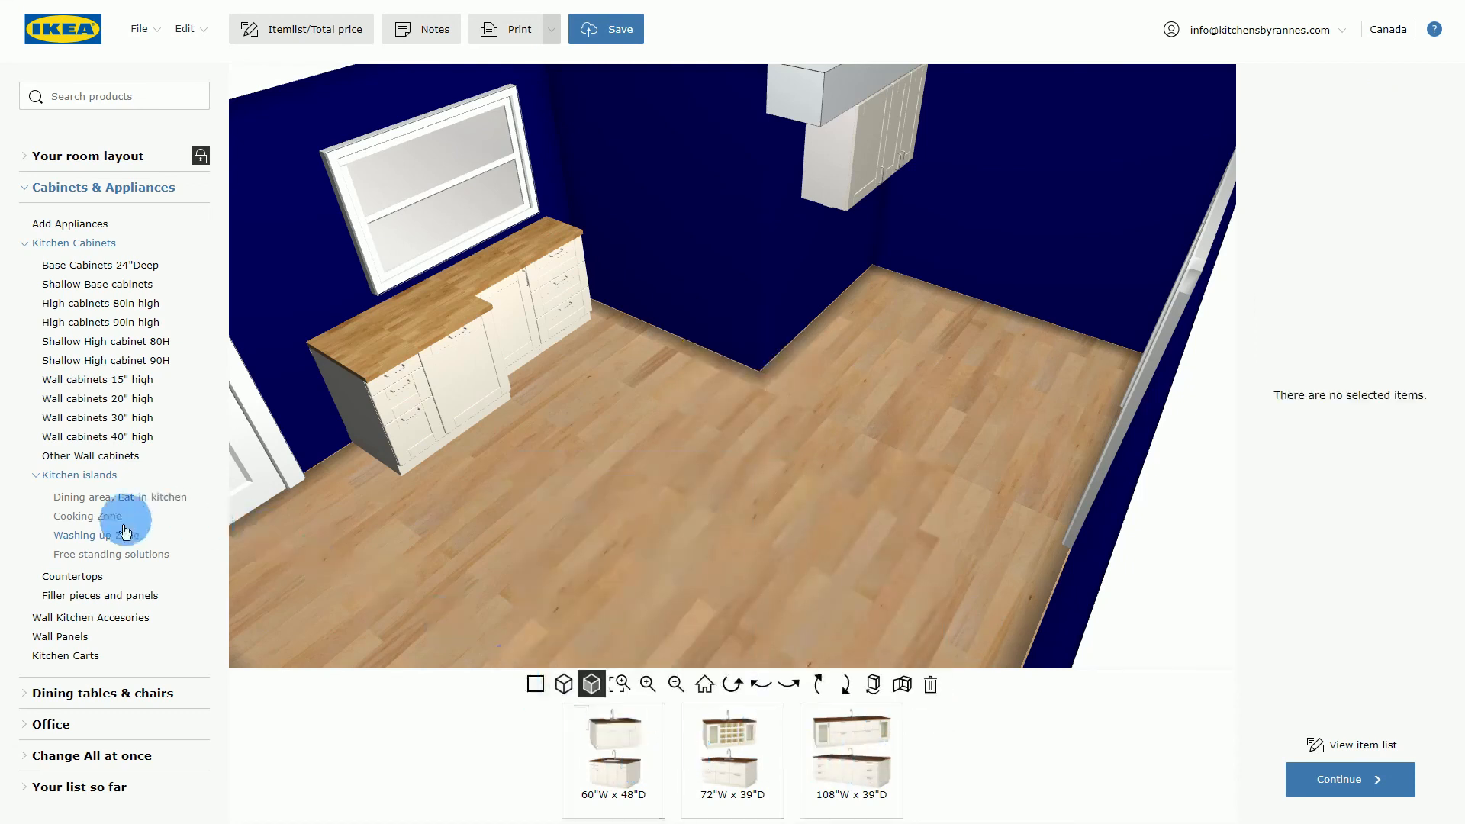
# Review the free standing island solutions, comparing the TORNVIKEN 28 3/8x20 1/2, TORNVIKEN 49 5/8x30 3/8 and RIMFORSA models.
pyautogui.click(122, 555)
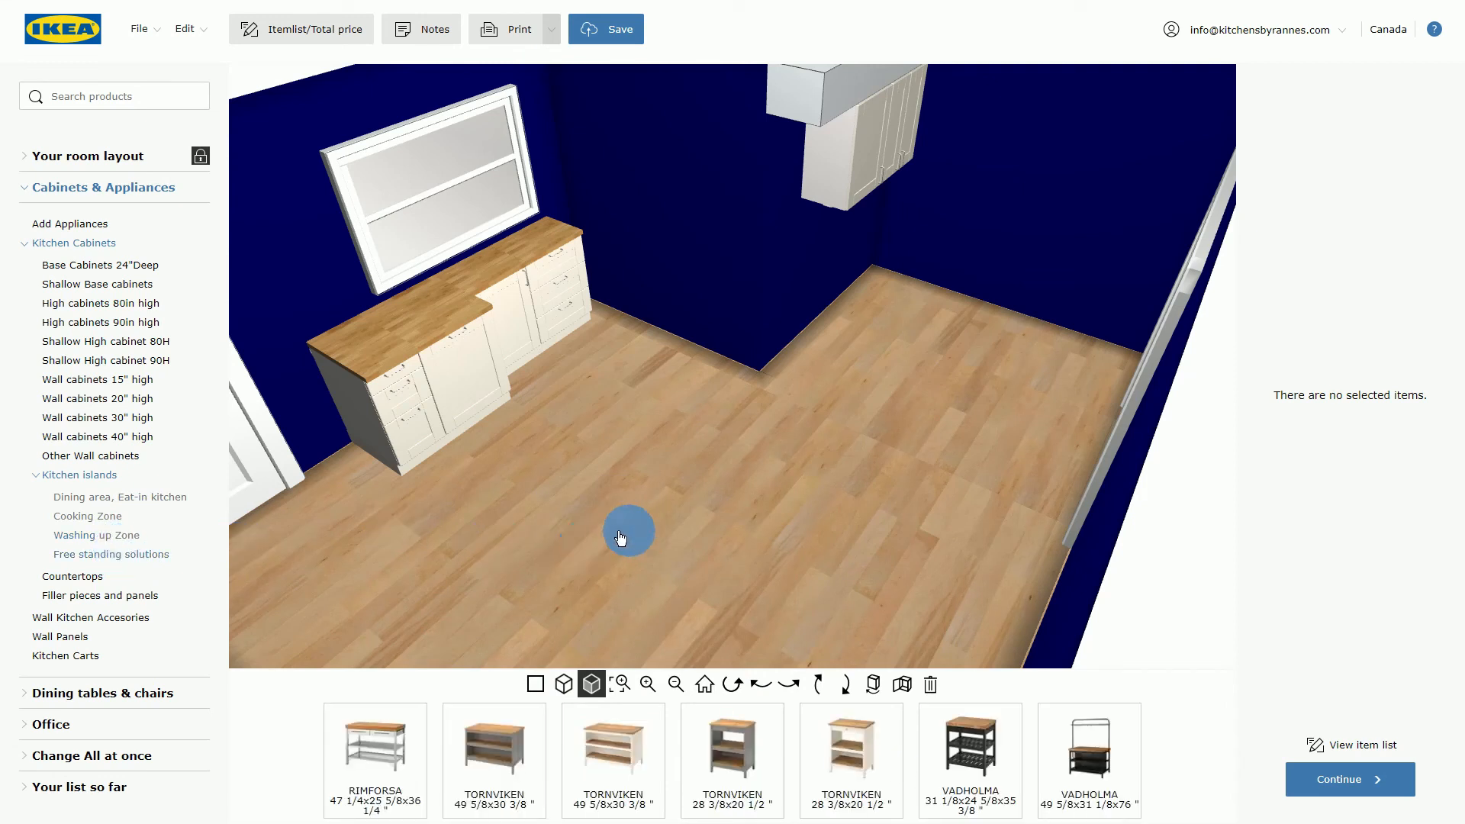
pyautogui.click(156, 555)
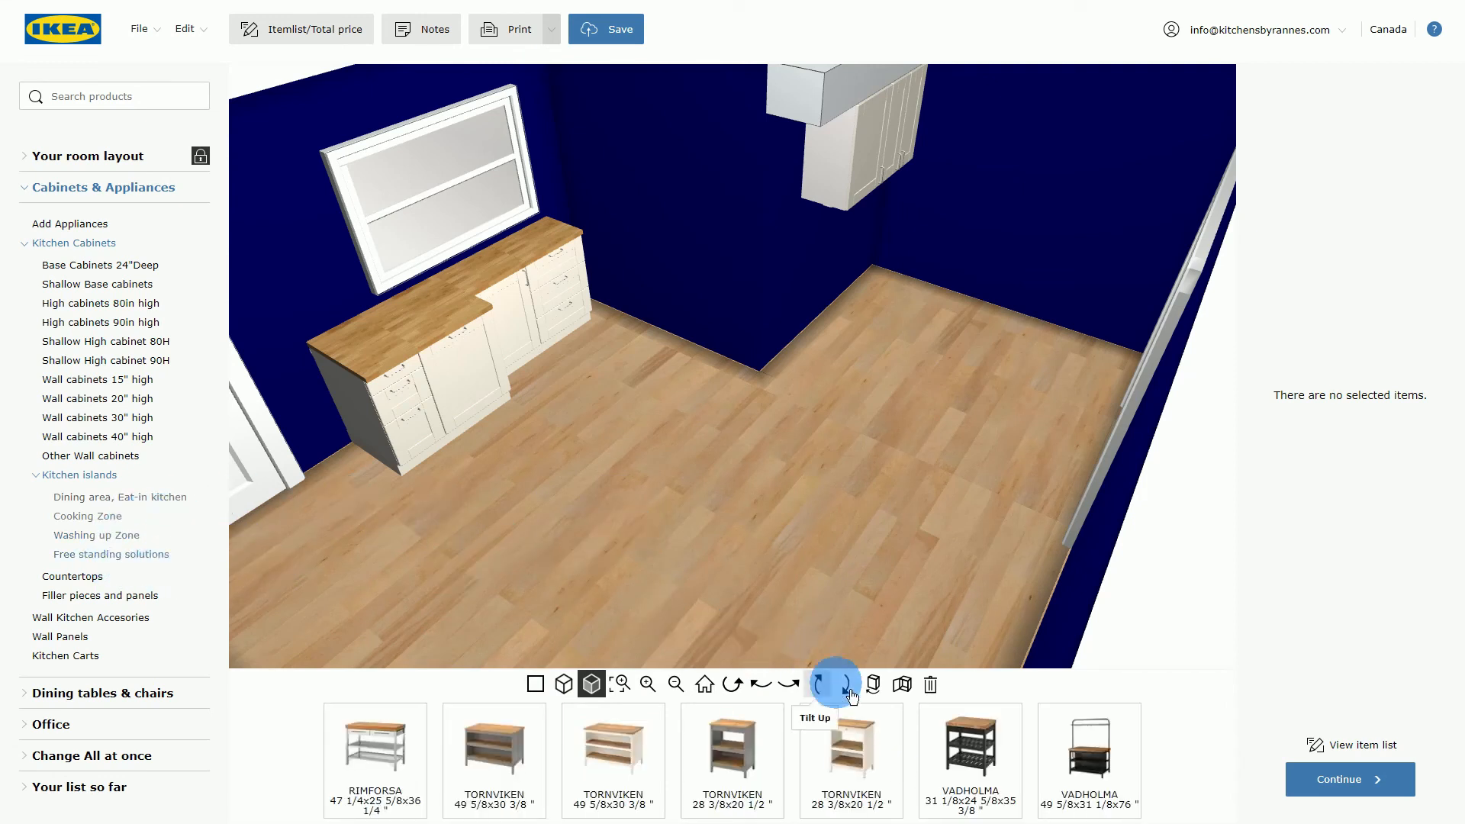
pyautogui.click(737, 759)
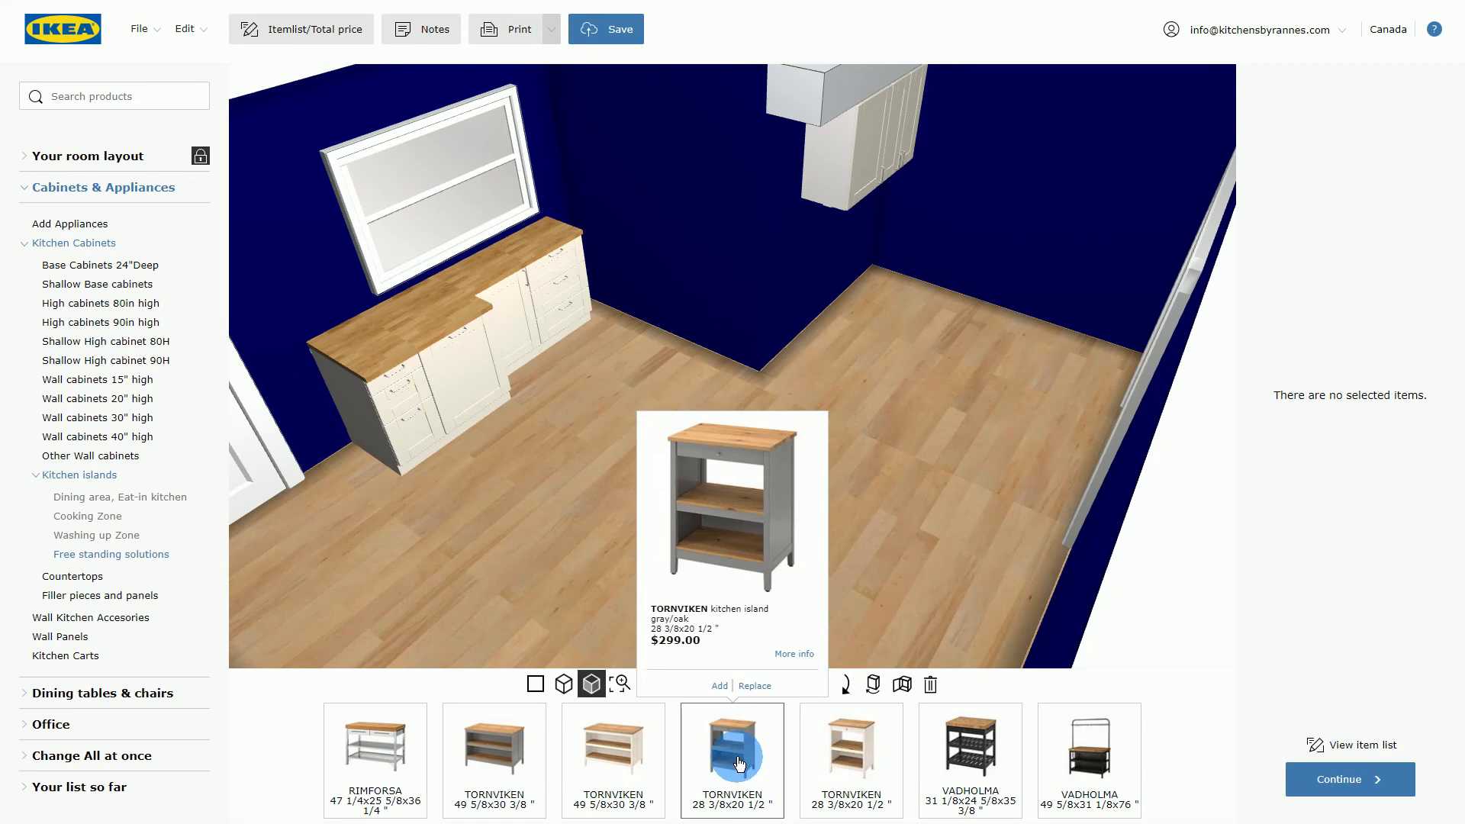
pyautogui.click(458, 753)
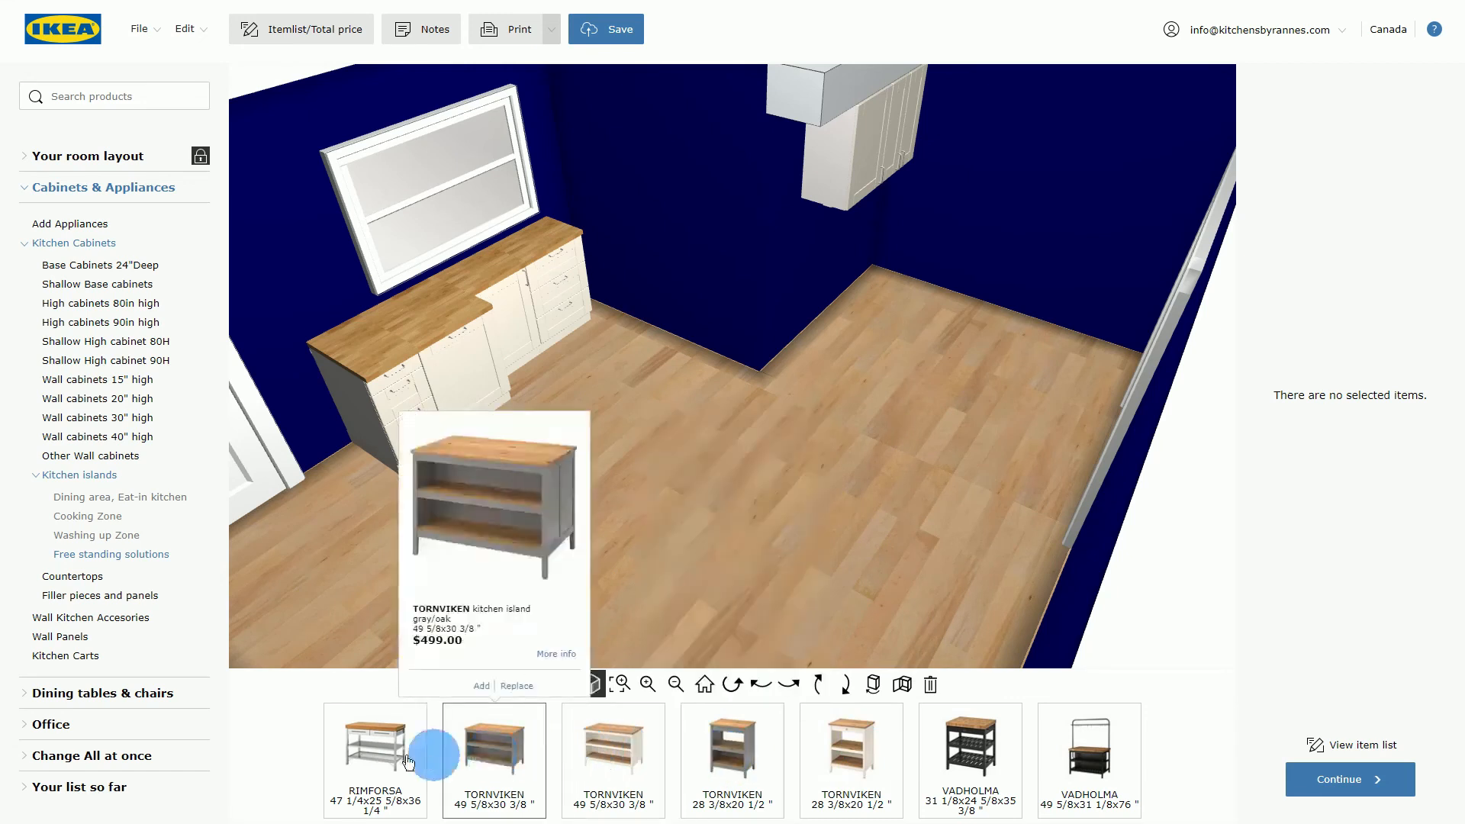
pyautogui.click(371, 761)
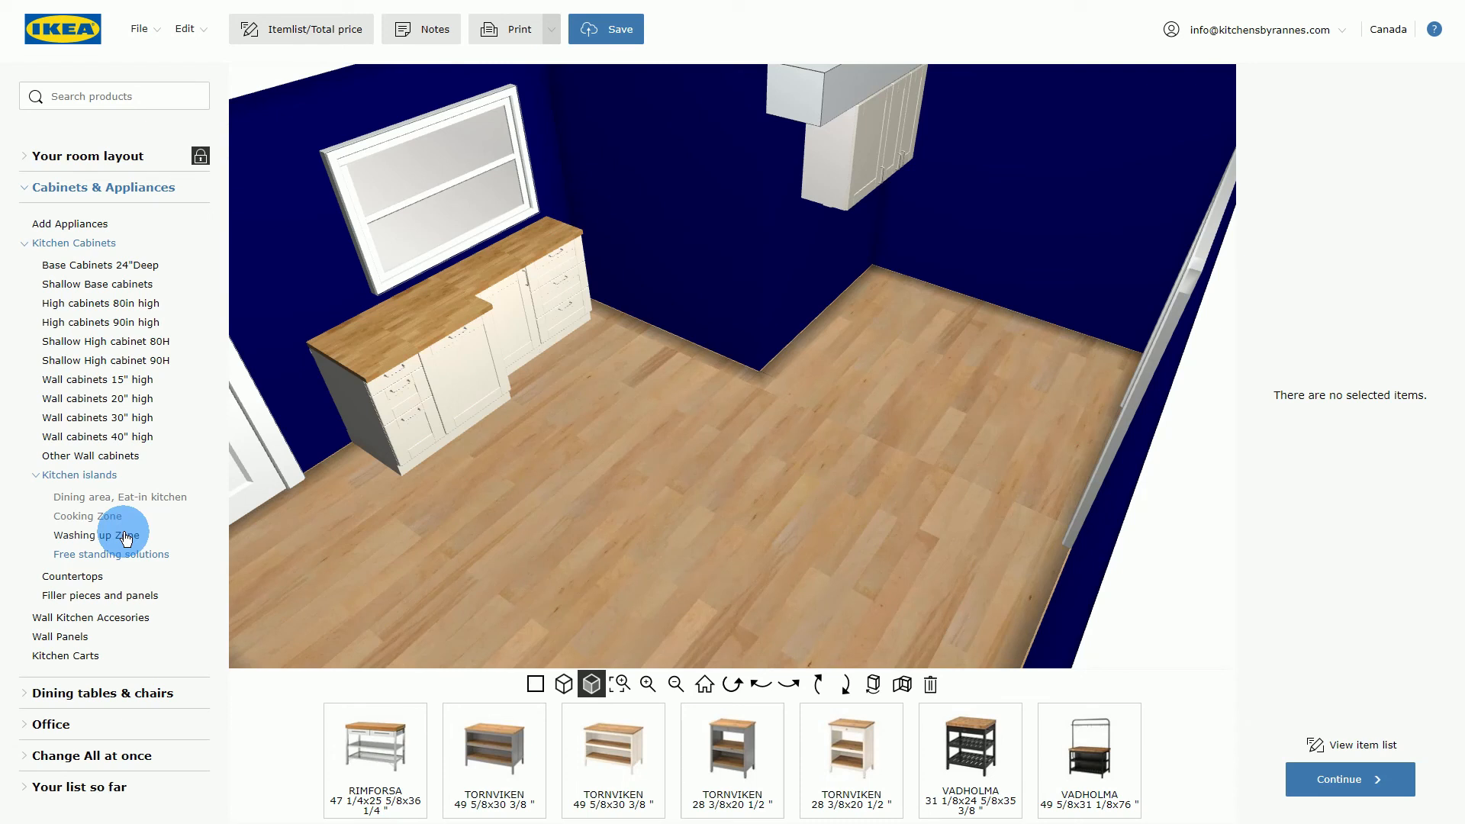
# Add the resizable worktop 25" deep from the extra countertop solutions to the room.
pyautogui.click(44, 476)
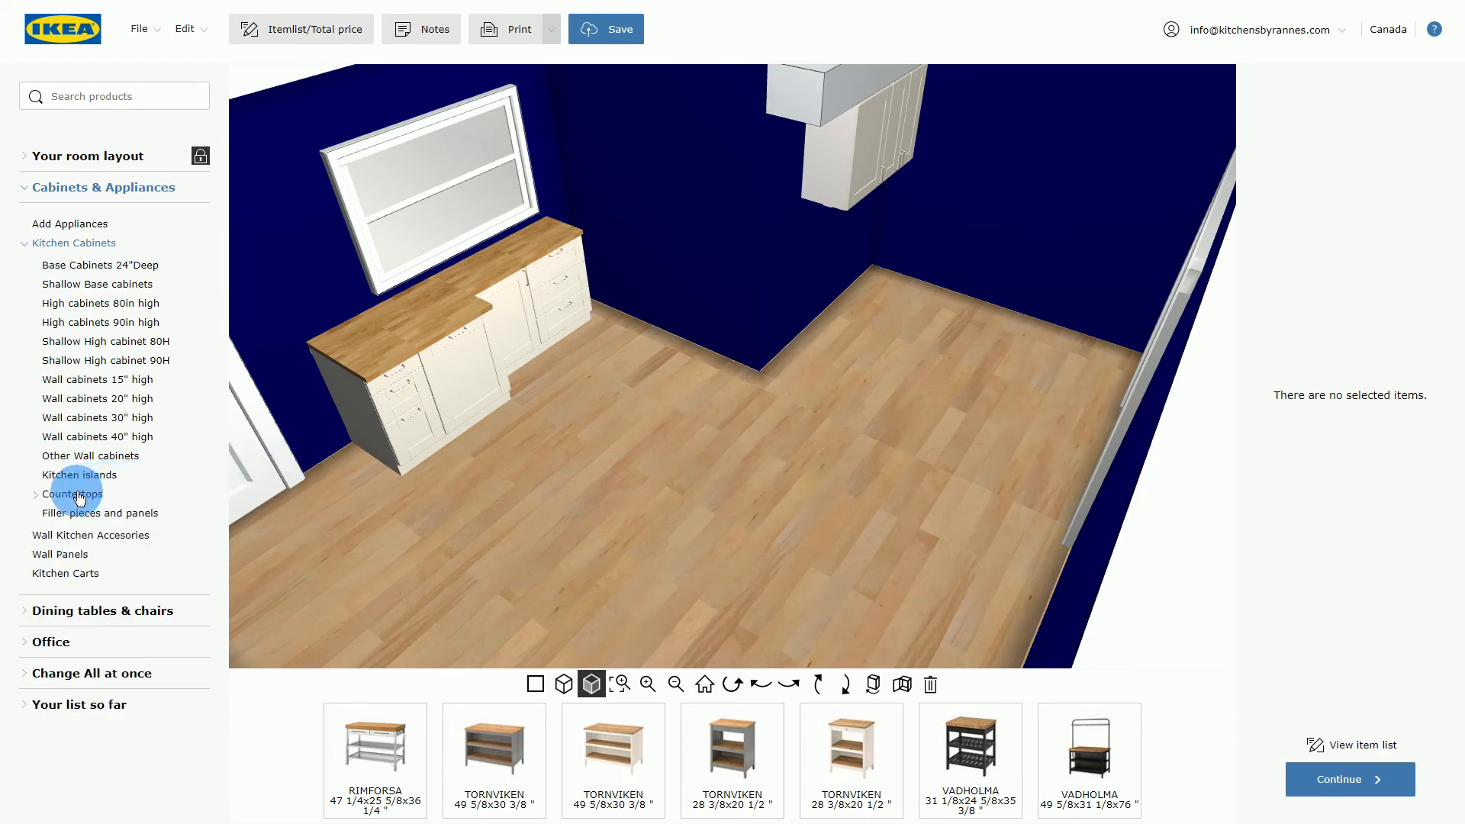
pyautogui.click(77, 496)
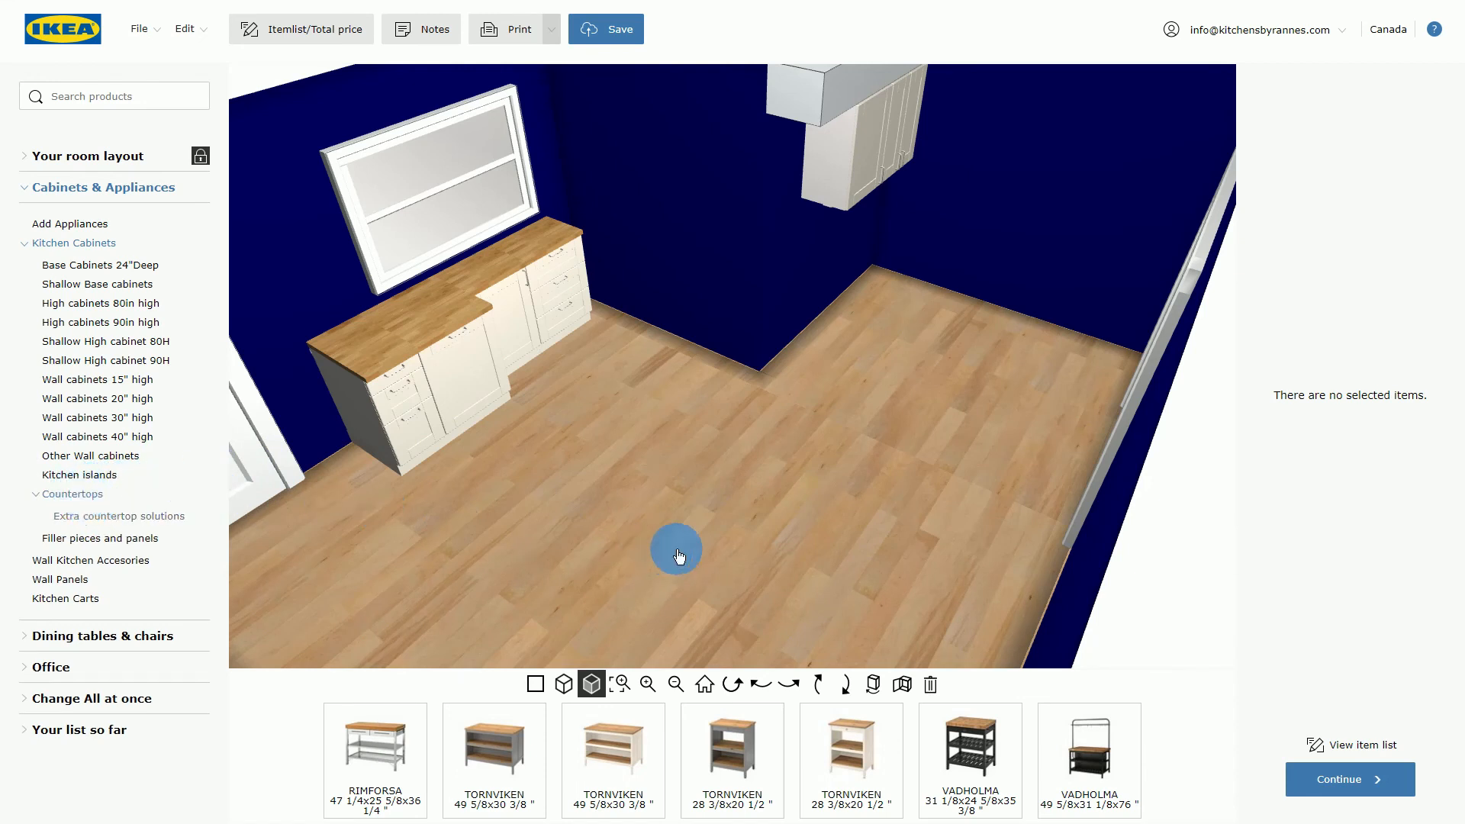
pyautogui.click(115, 518)
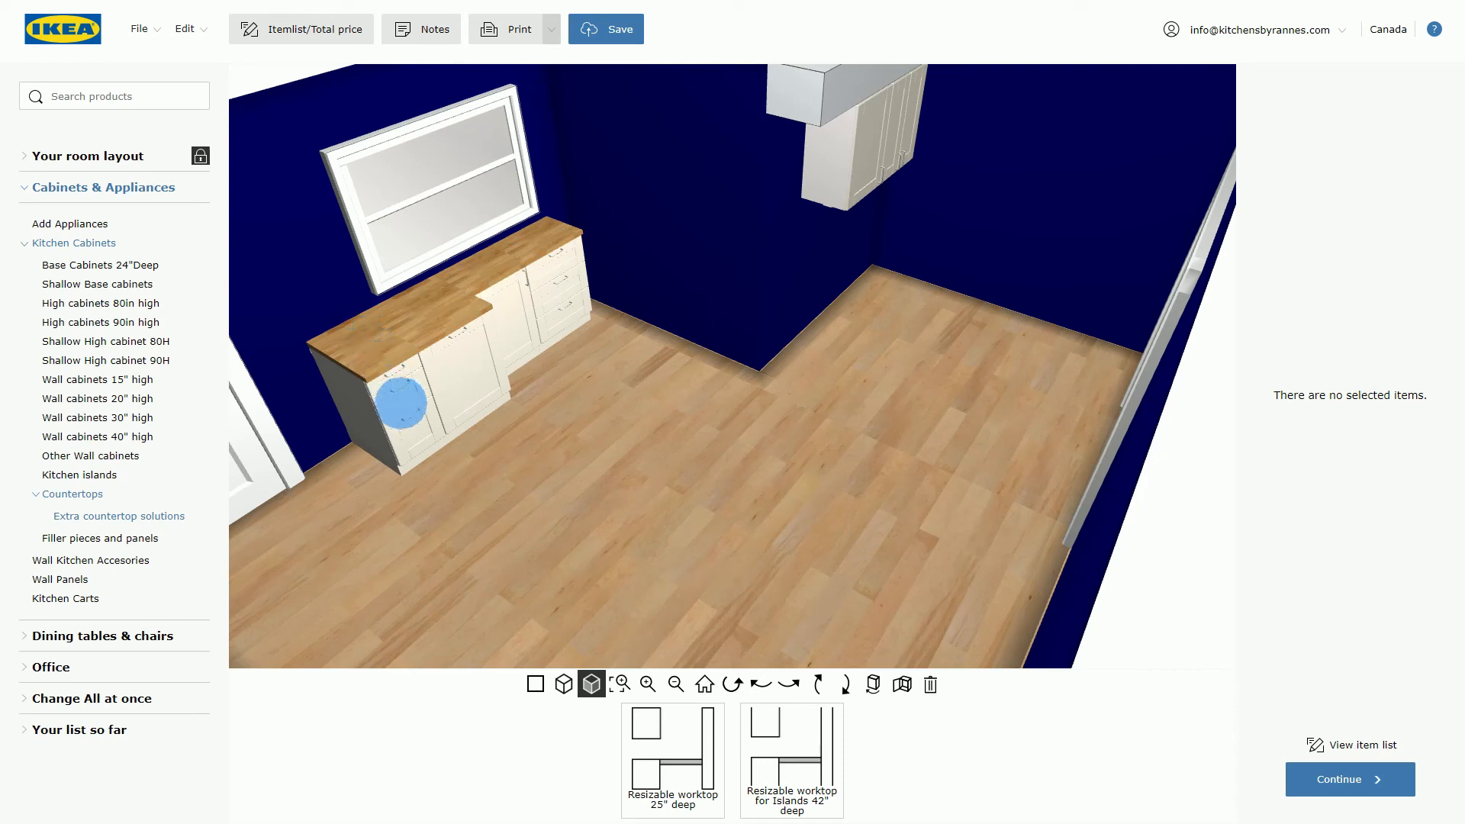
pyautogui.click(402, 410)
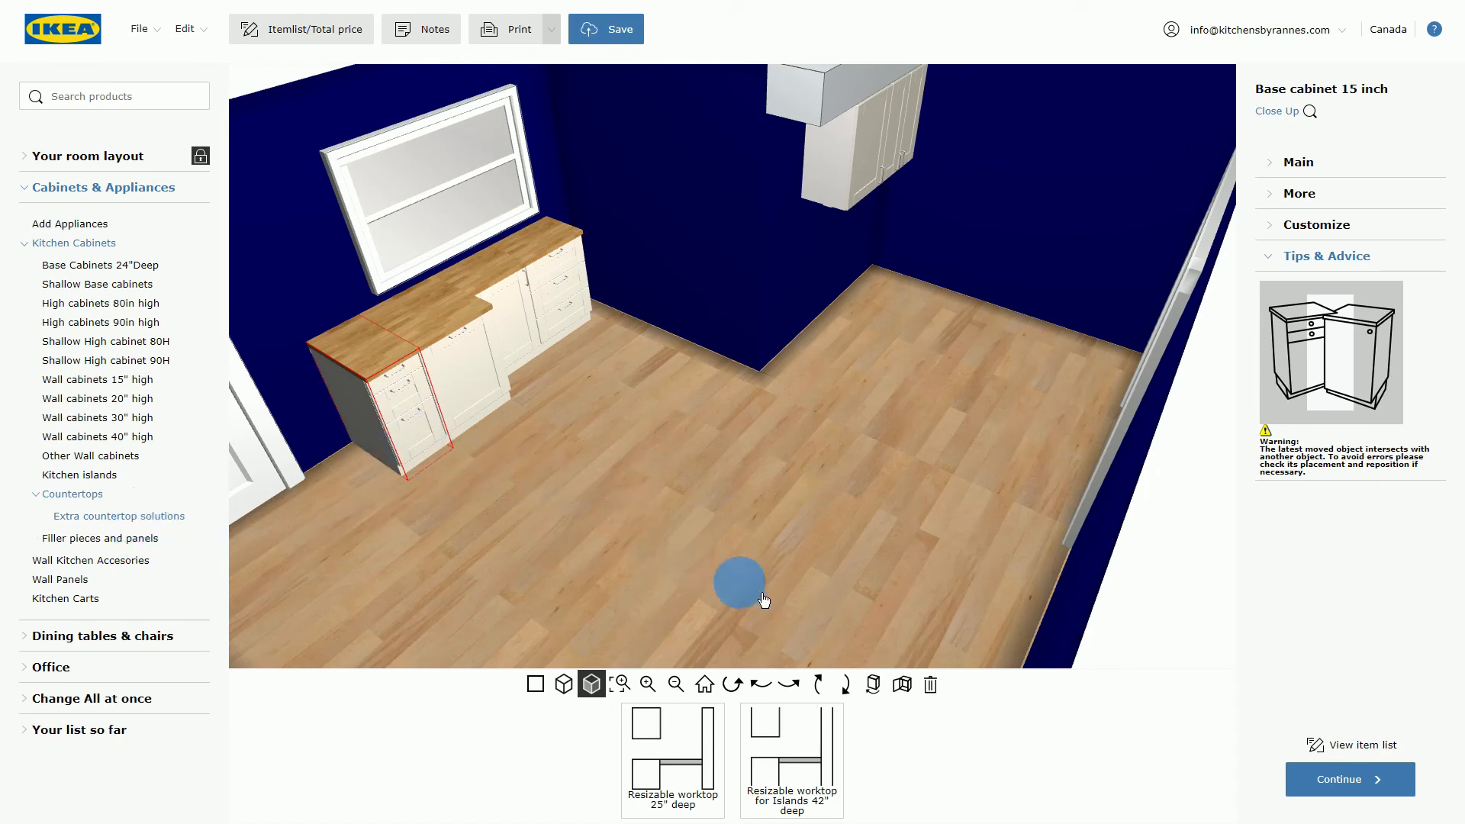
pyautogui.click(672, 760)
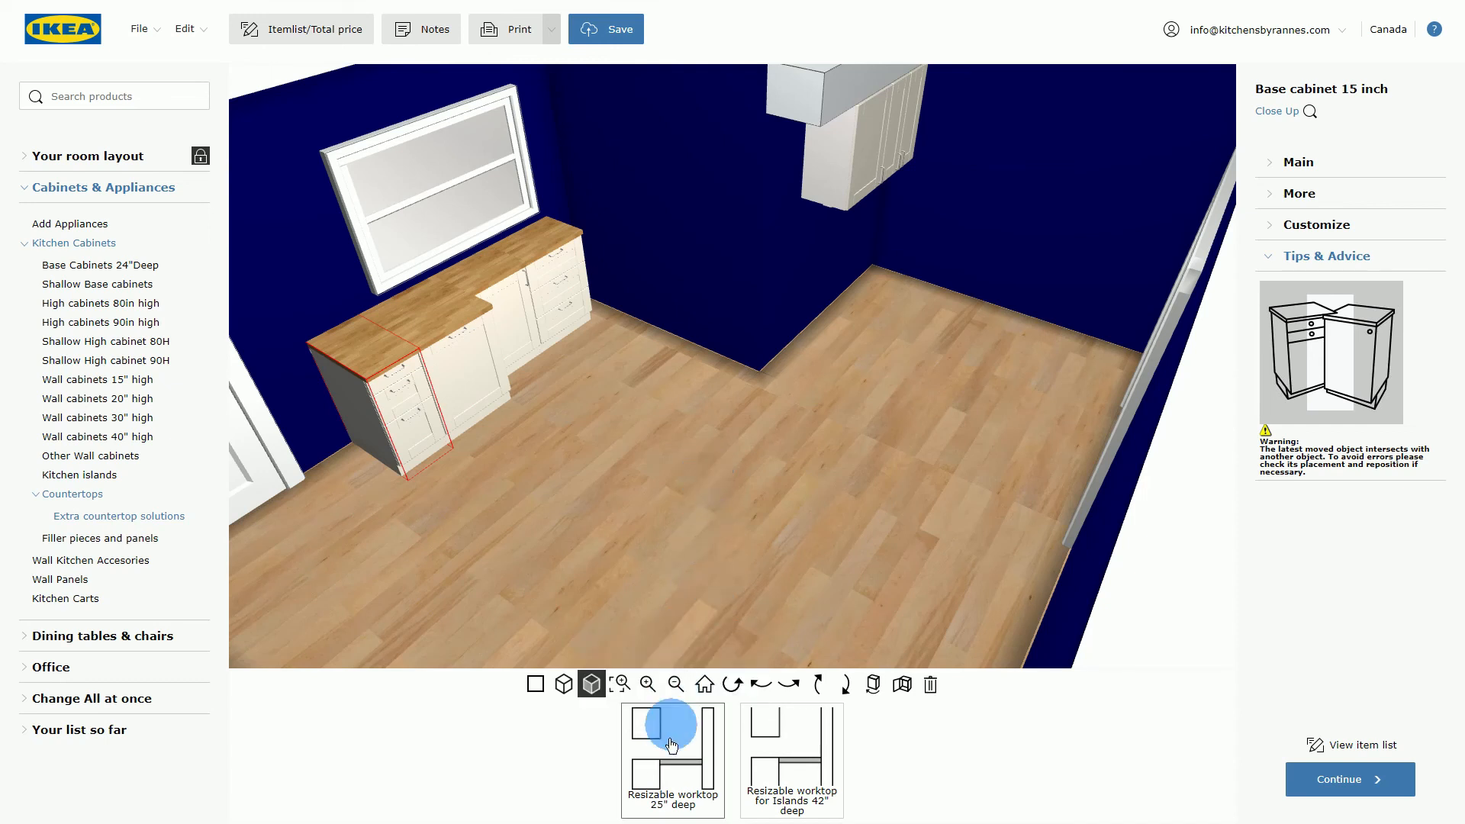
pyautogui.moveTo(678, 767)
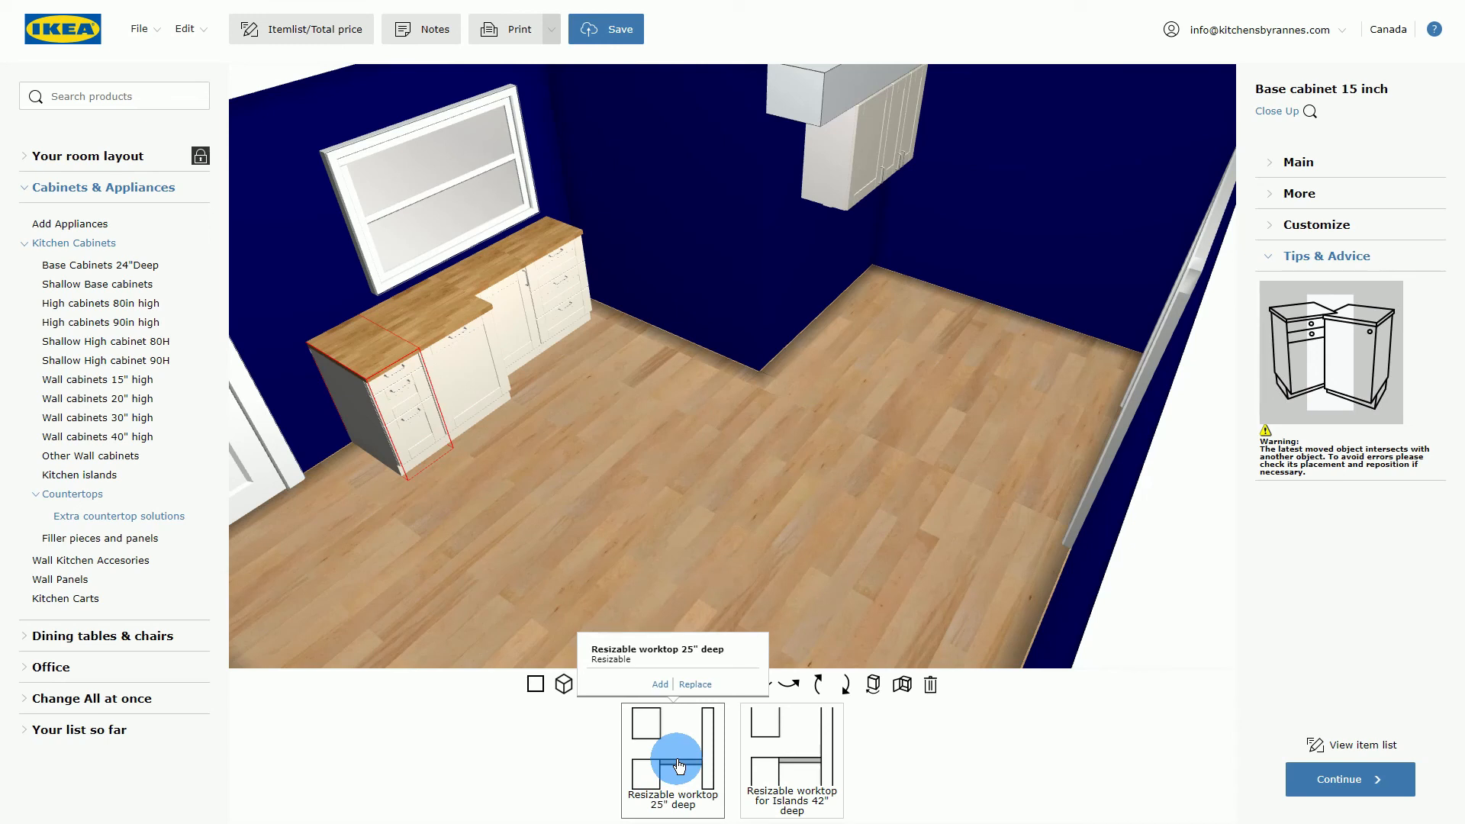
pyautogui.click(682, 765)
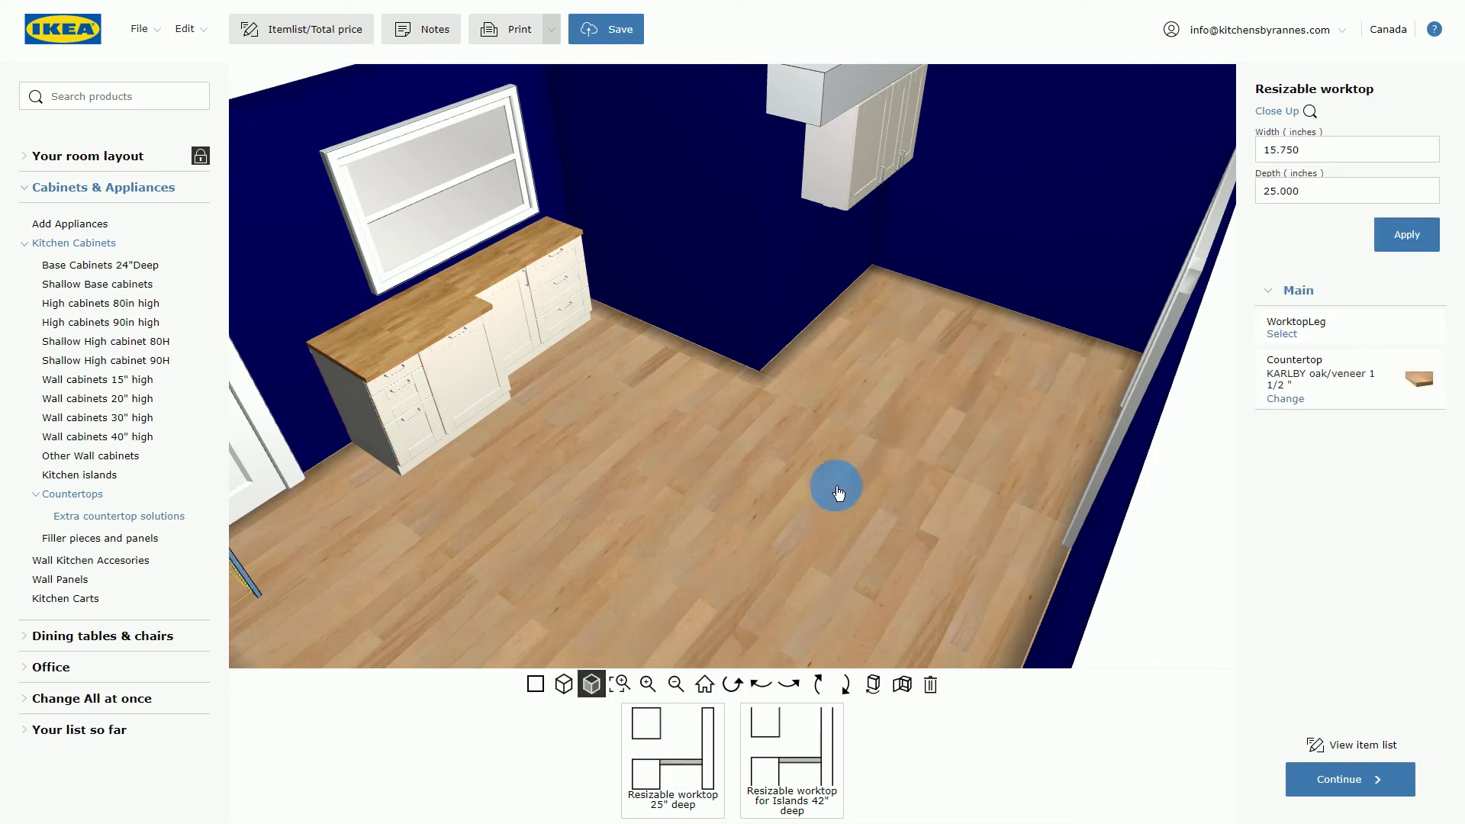
# Move the resizable worktop onto the open floor in front of the base cabinets, and delete it again.
pyautogui.moveTo(771, 461); pyautogui.dragTo(700, 516)
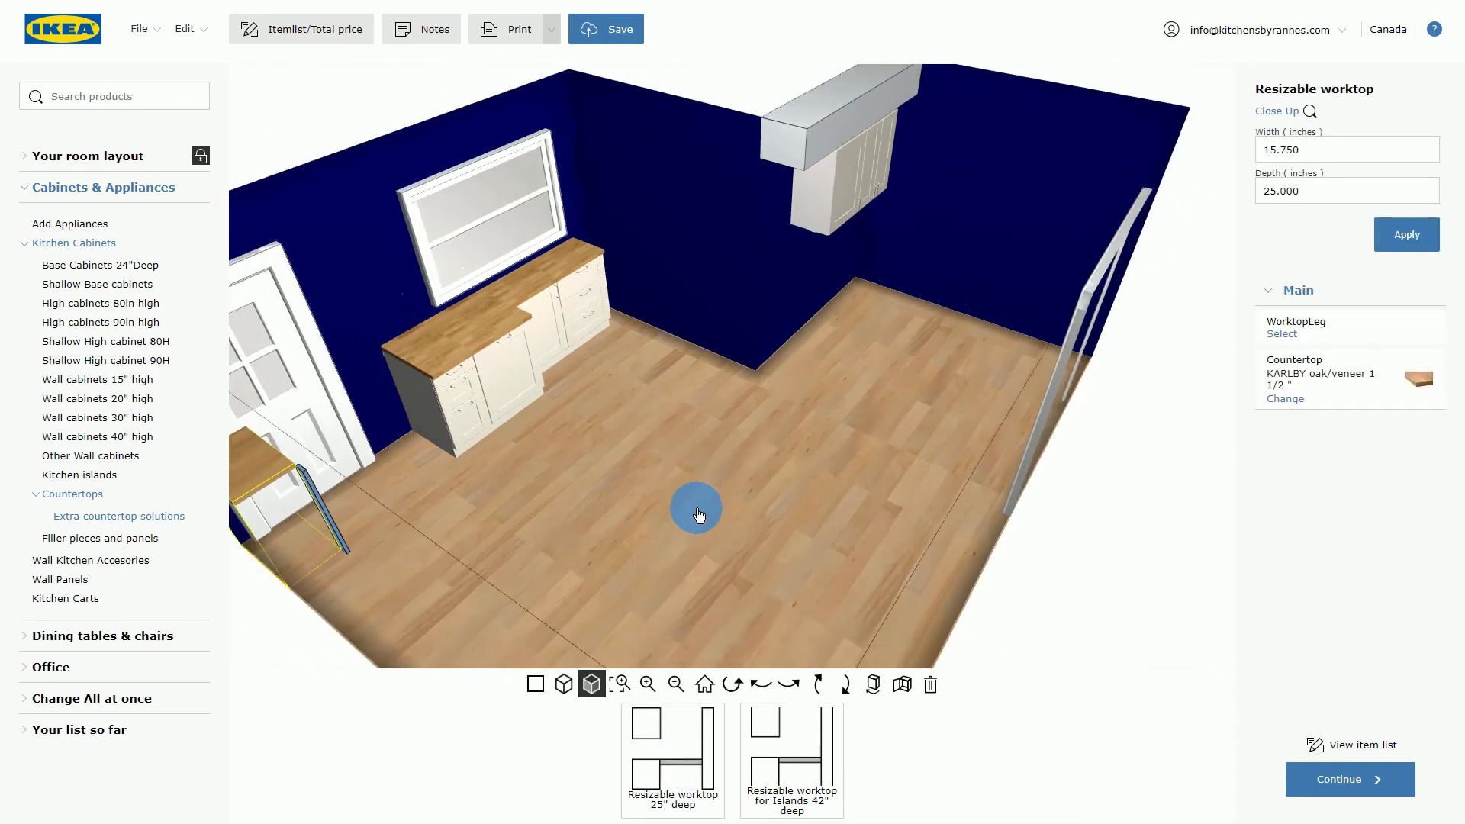
pyautogui.moveTo(272, 461); pyautogui.dragTo(645, 458)
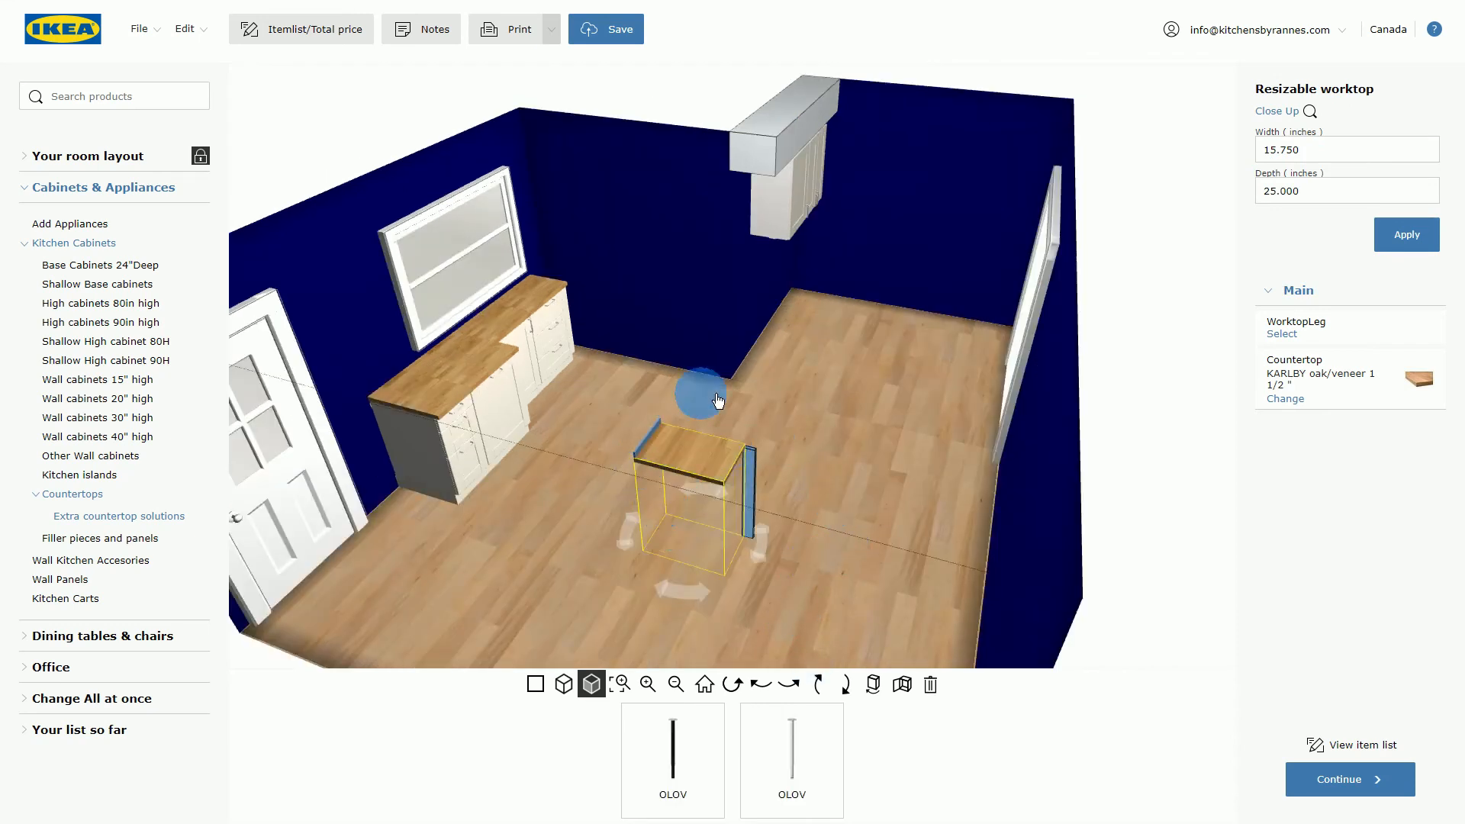
pyautogui.click(150, 519)
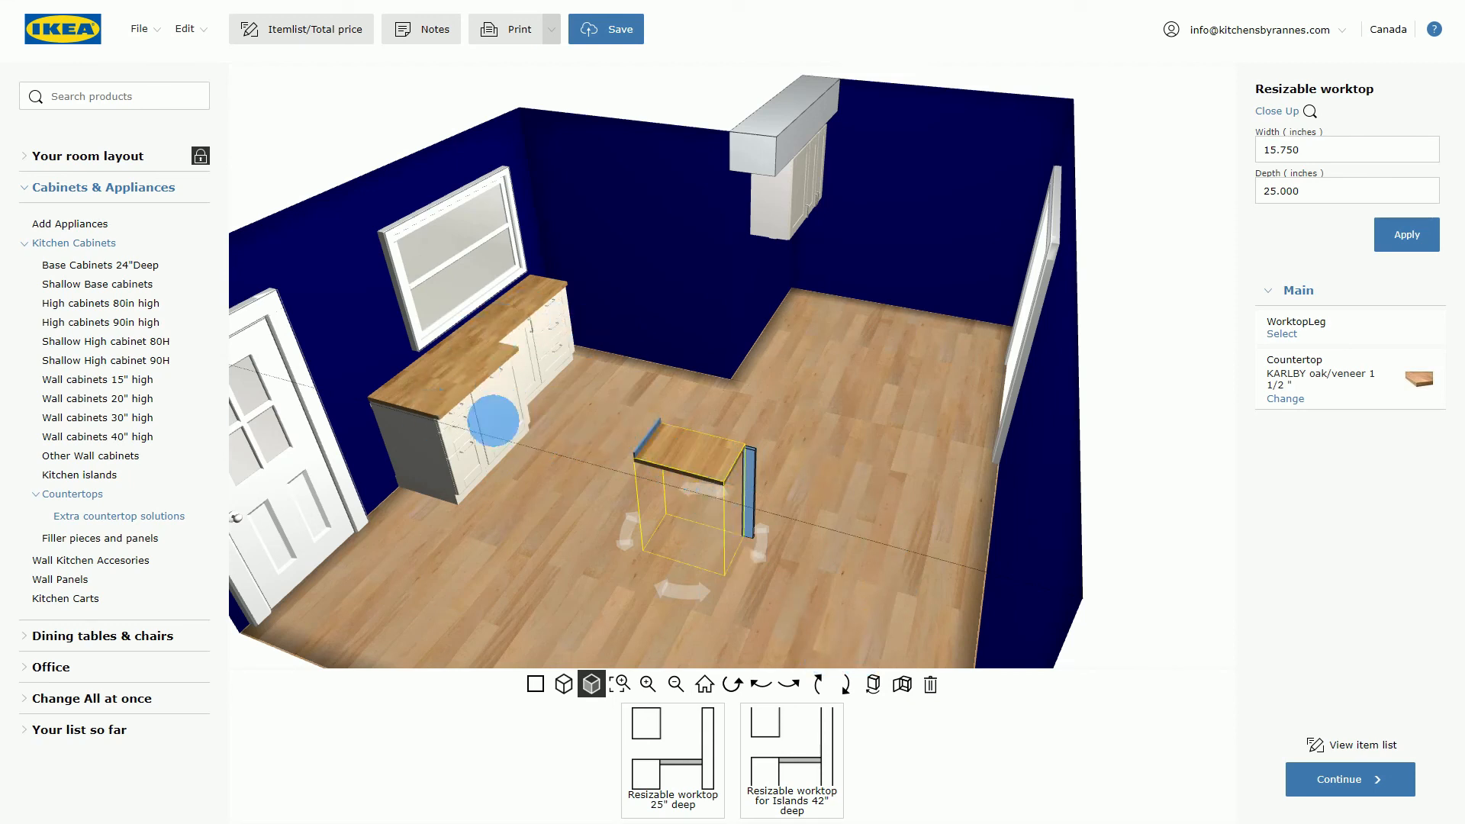
pyautogui.click(932, 687)
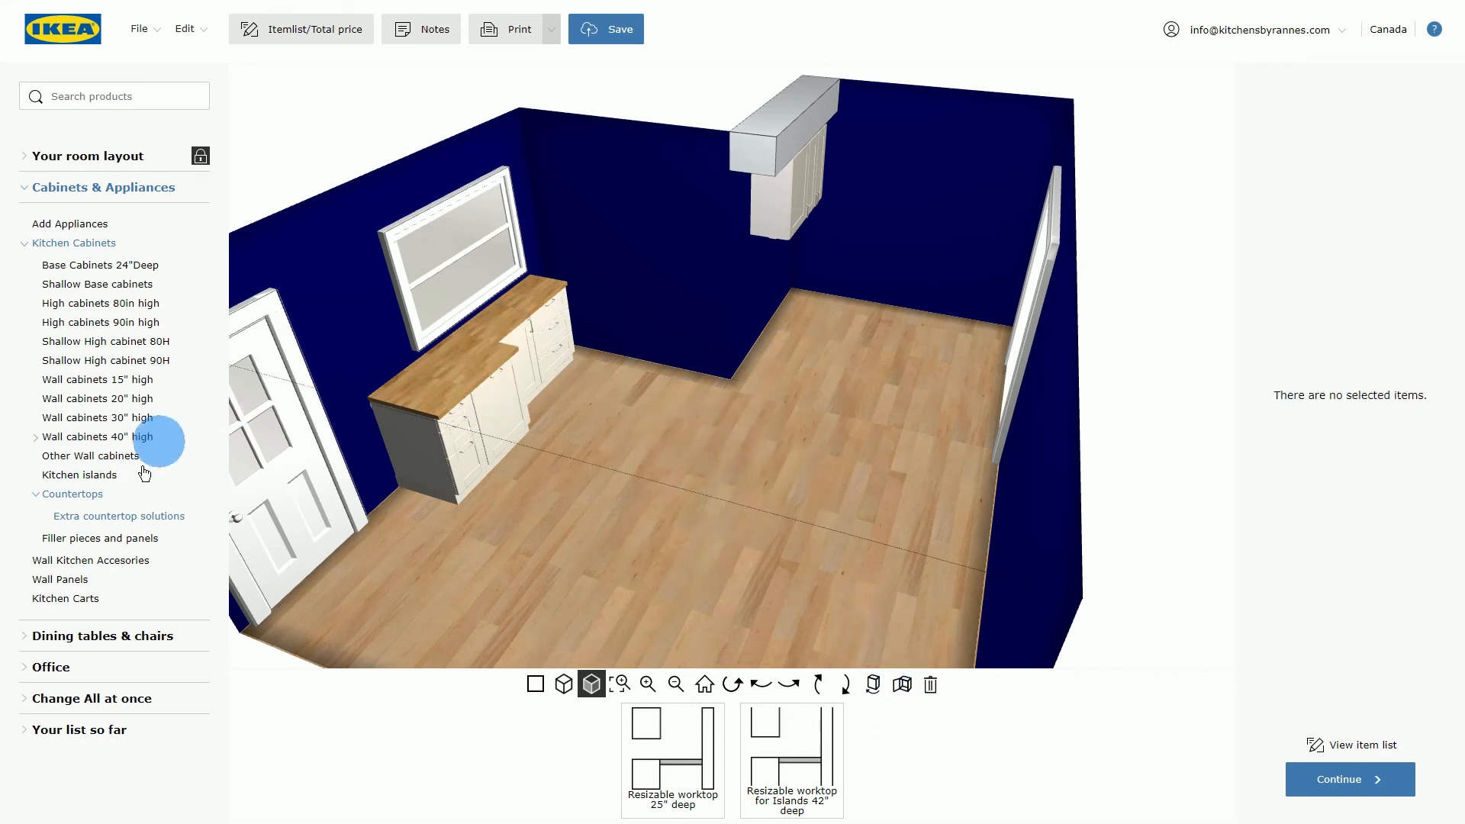
# Show the filler piece categories and move the three-drawer 24x15 inch base cabinet away from its neighbour toward the corner wall.
pyautogui.click(111, 542)
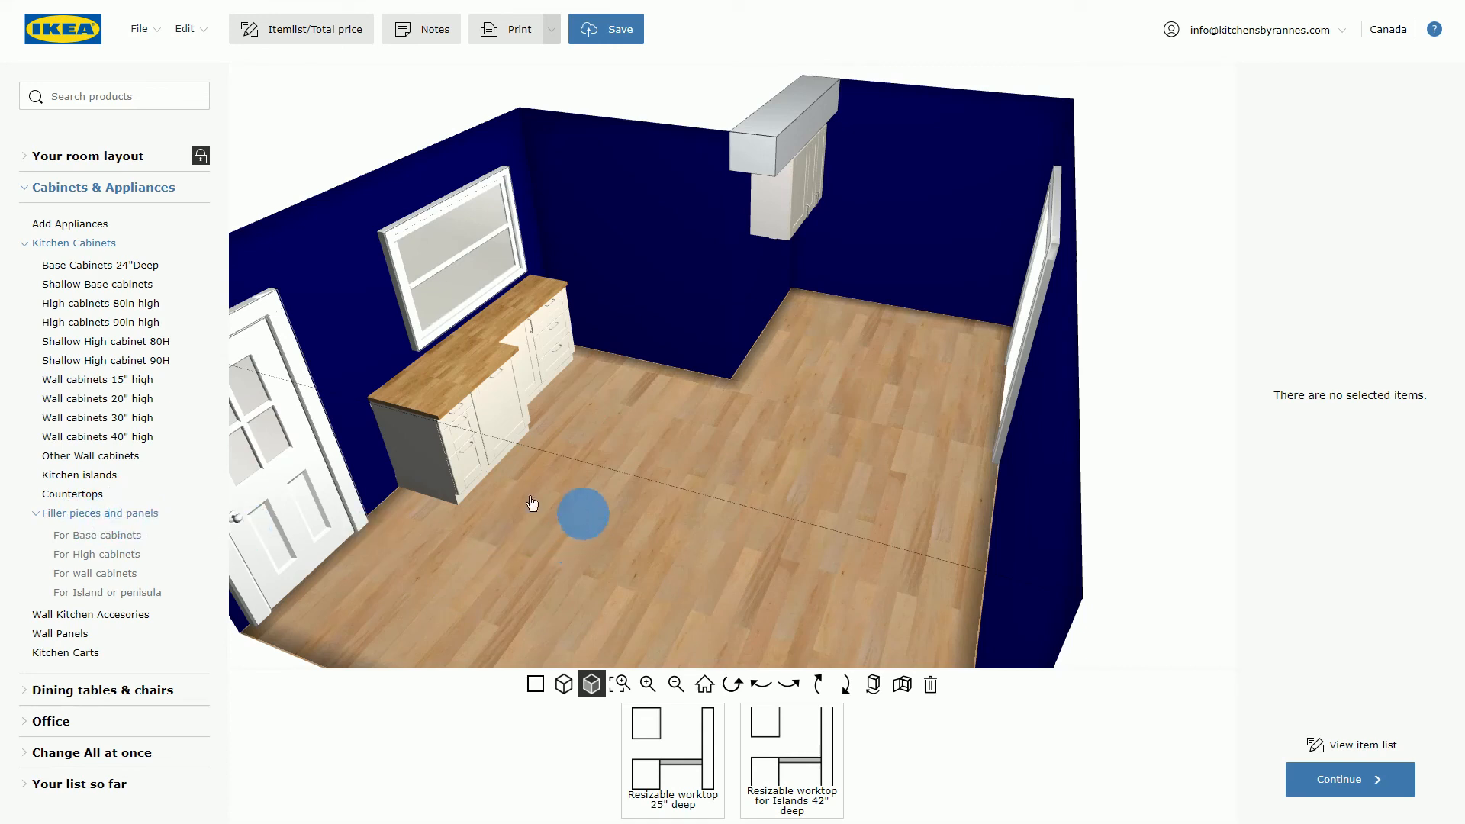
pyautogui.moveTo(113, 542); pyautogui.dragTo(543, 314)
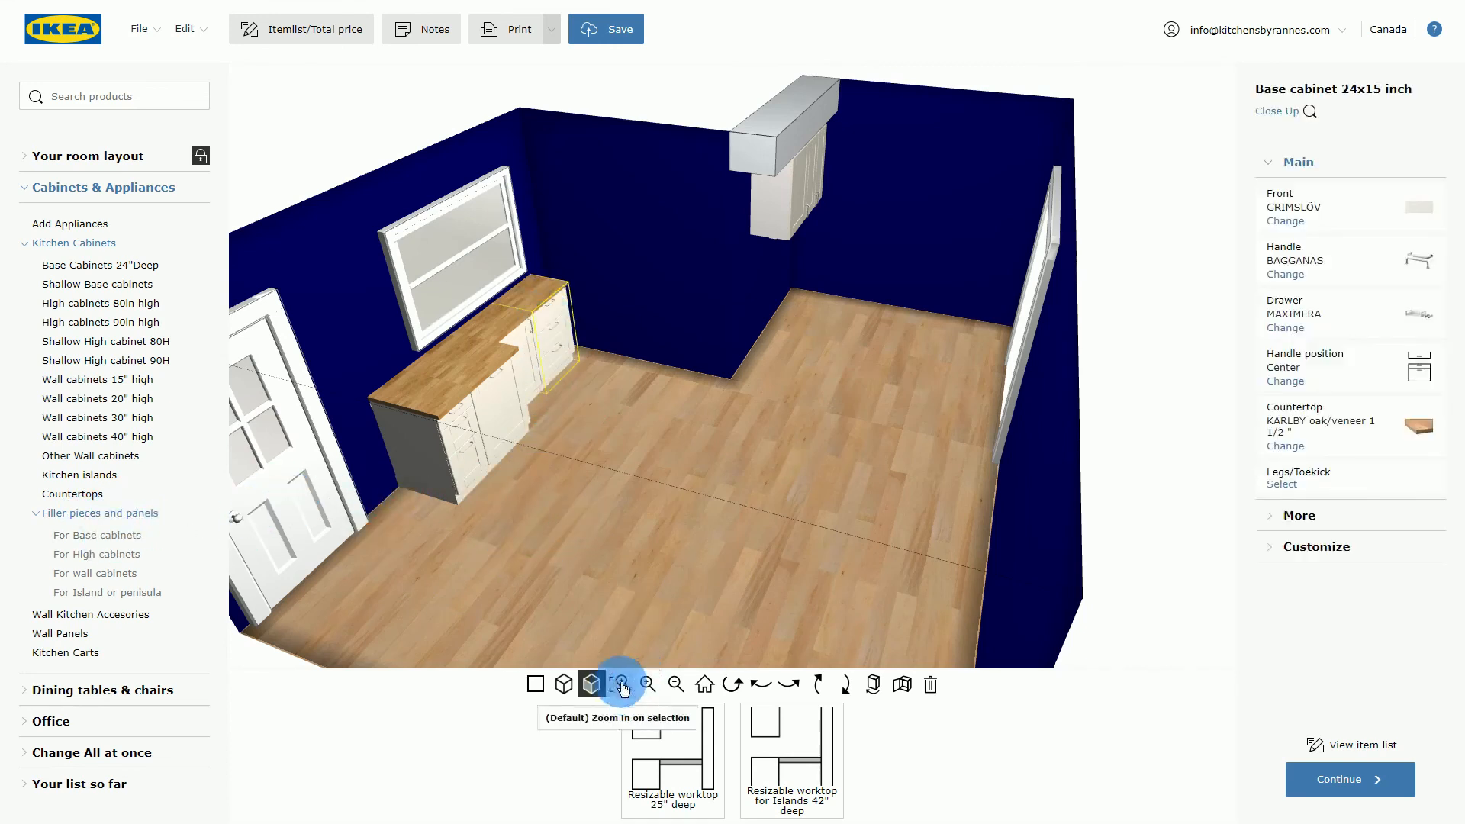
pyautogui.click(621, 684)
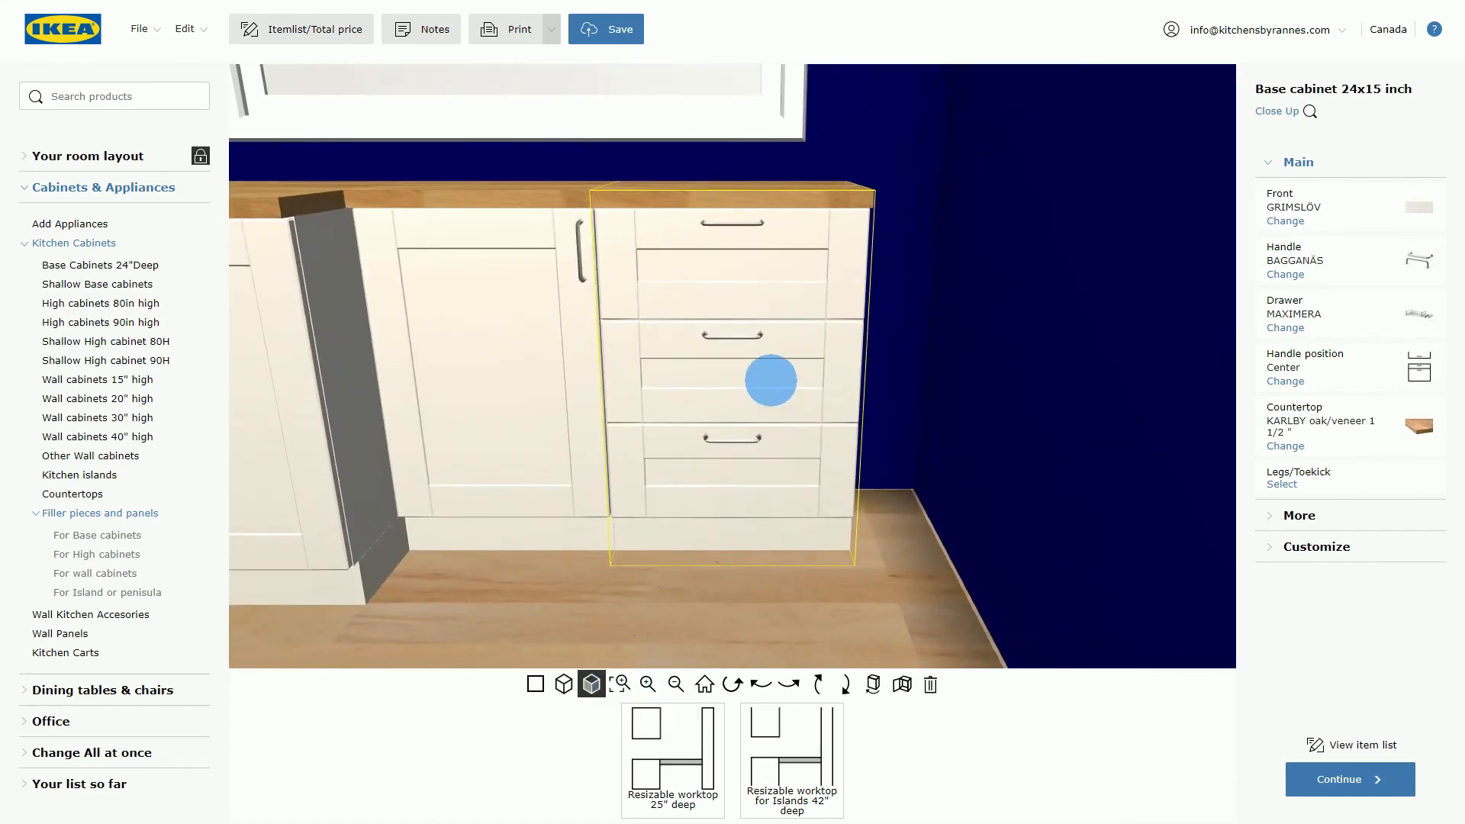
pyautogui.moveTo(743, 383); pyautogui.dragTo(803, 375)
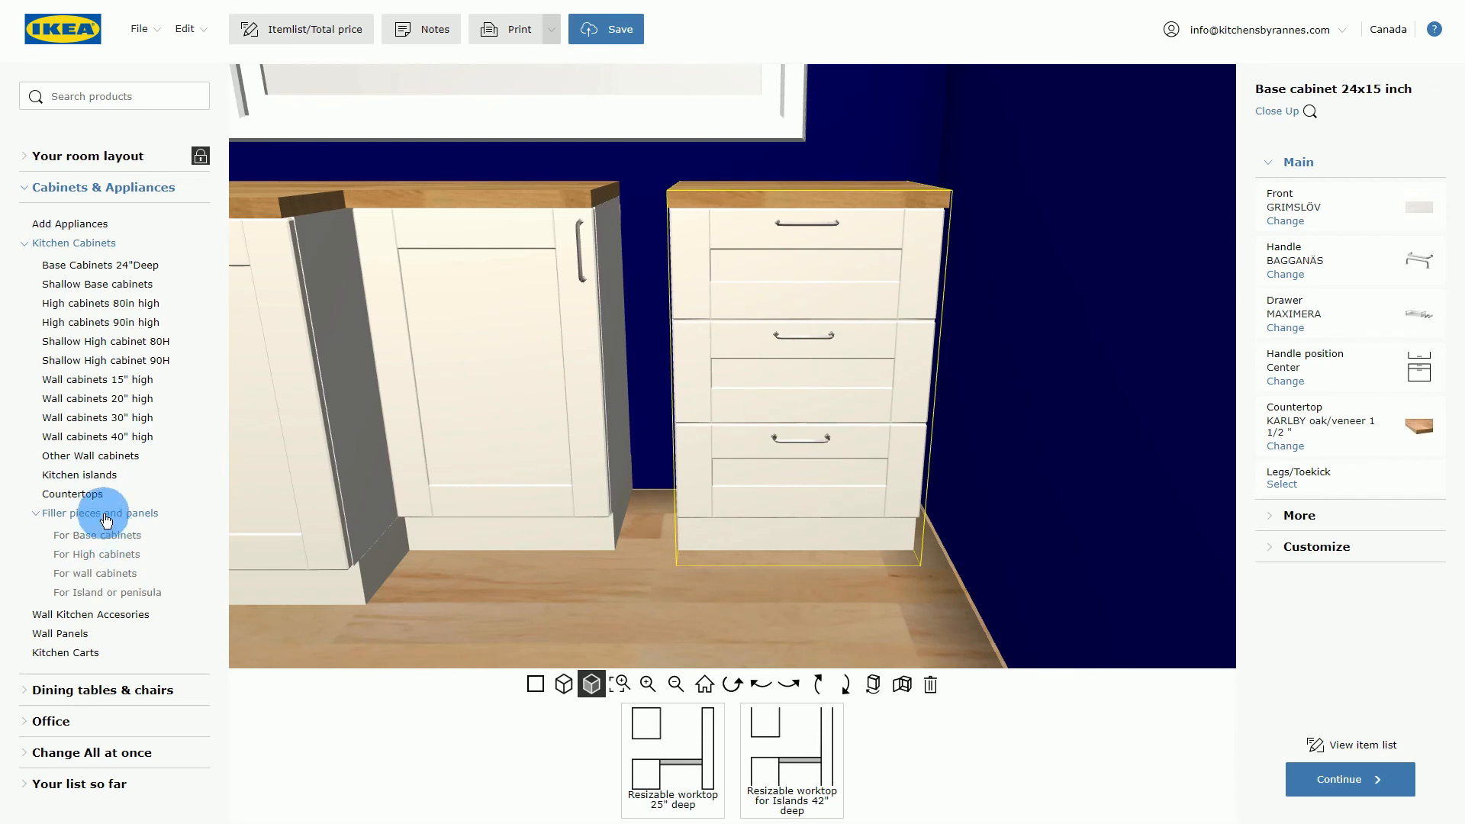
# Add the Filler Base 15 inch deep for base cabinets and place it between the three-drawer cabinet and the side wall.
pyautogui.click(119, 537)
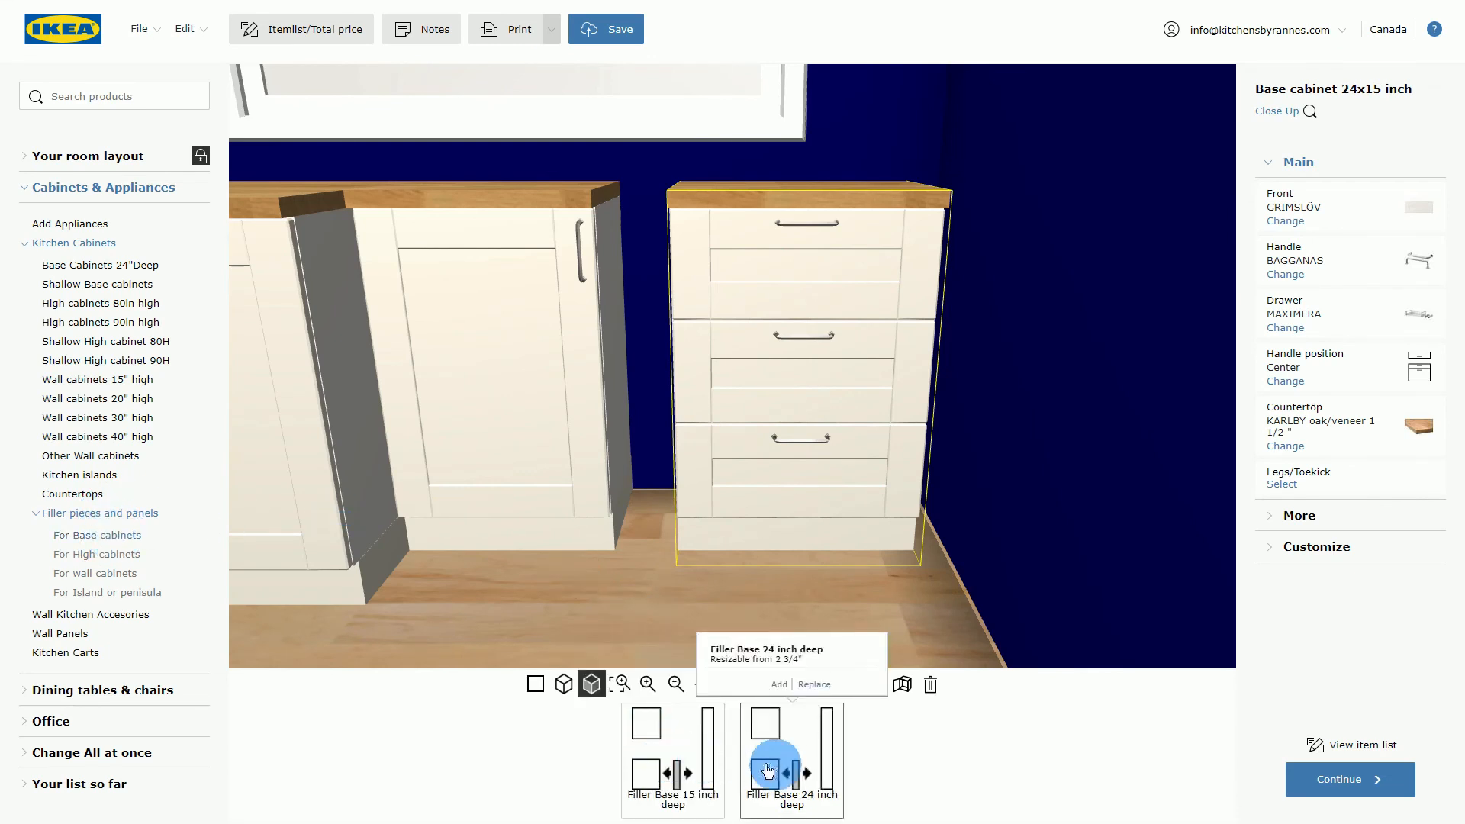
pyautogui.moveTo(676, 763)
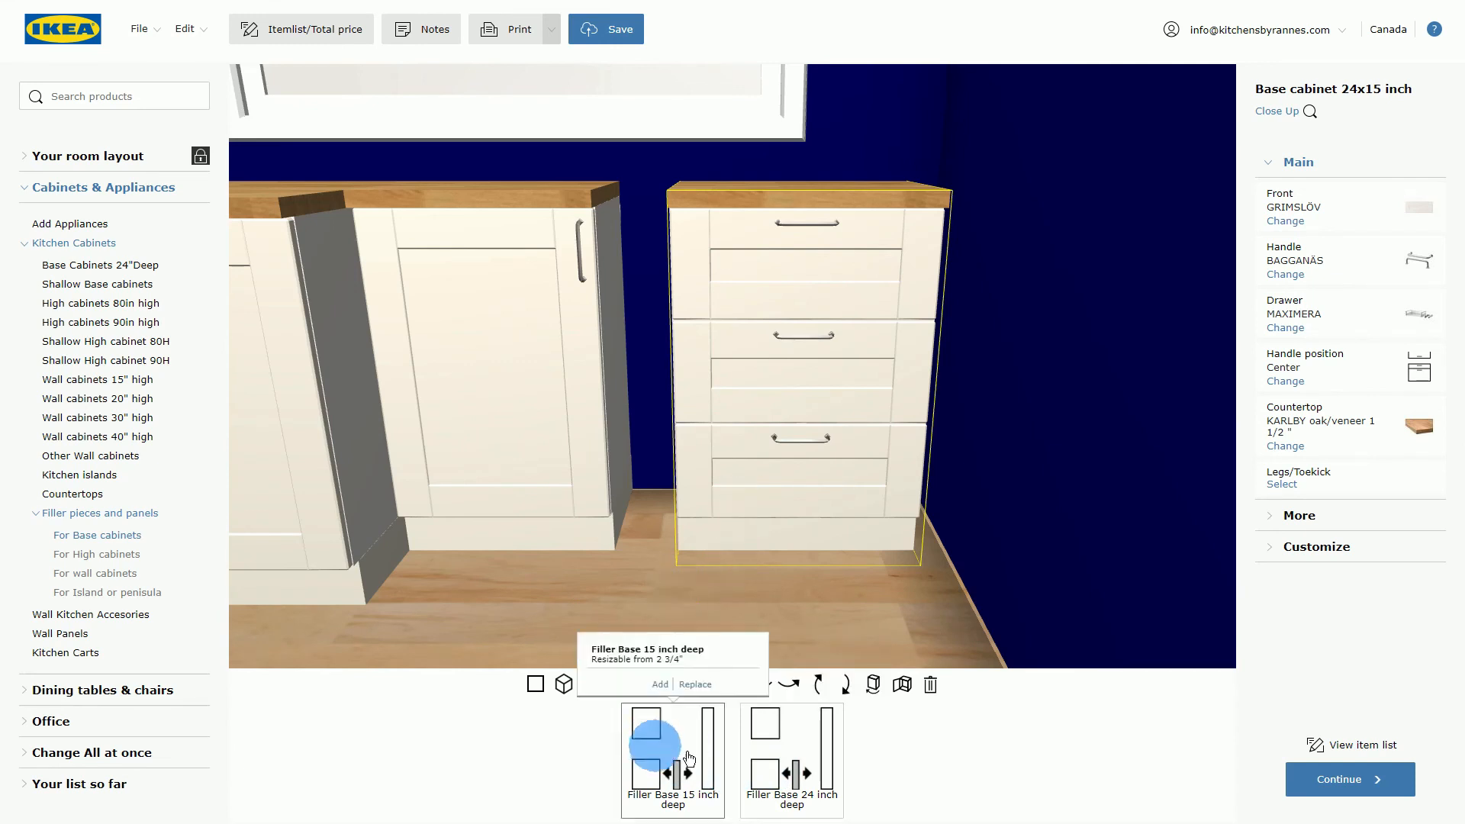
pyautogui.moveTo(799, 769)
pyautogui.click(661, 685)
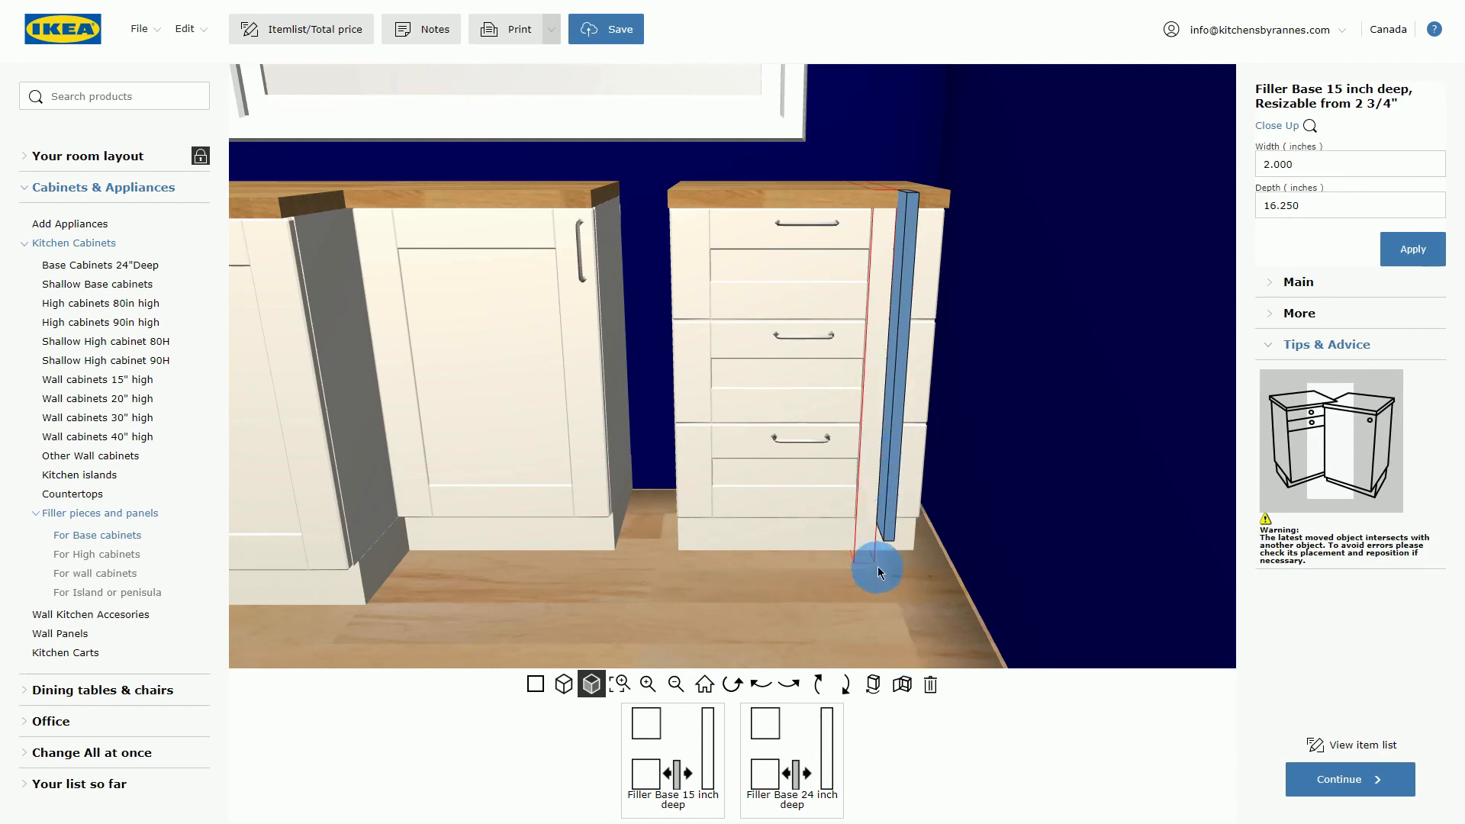
pyautogui.moveTo(873, 392); pyautogui.dragTo(909, 393)
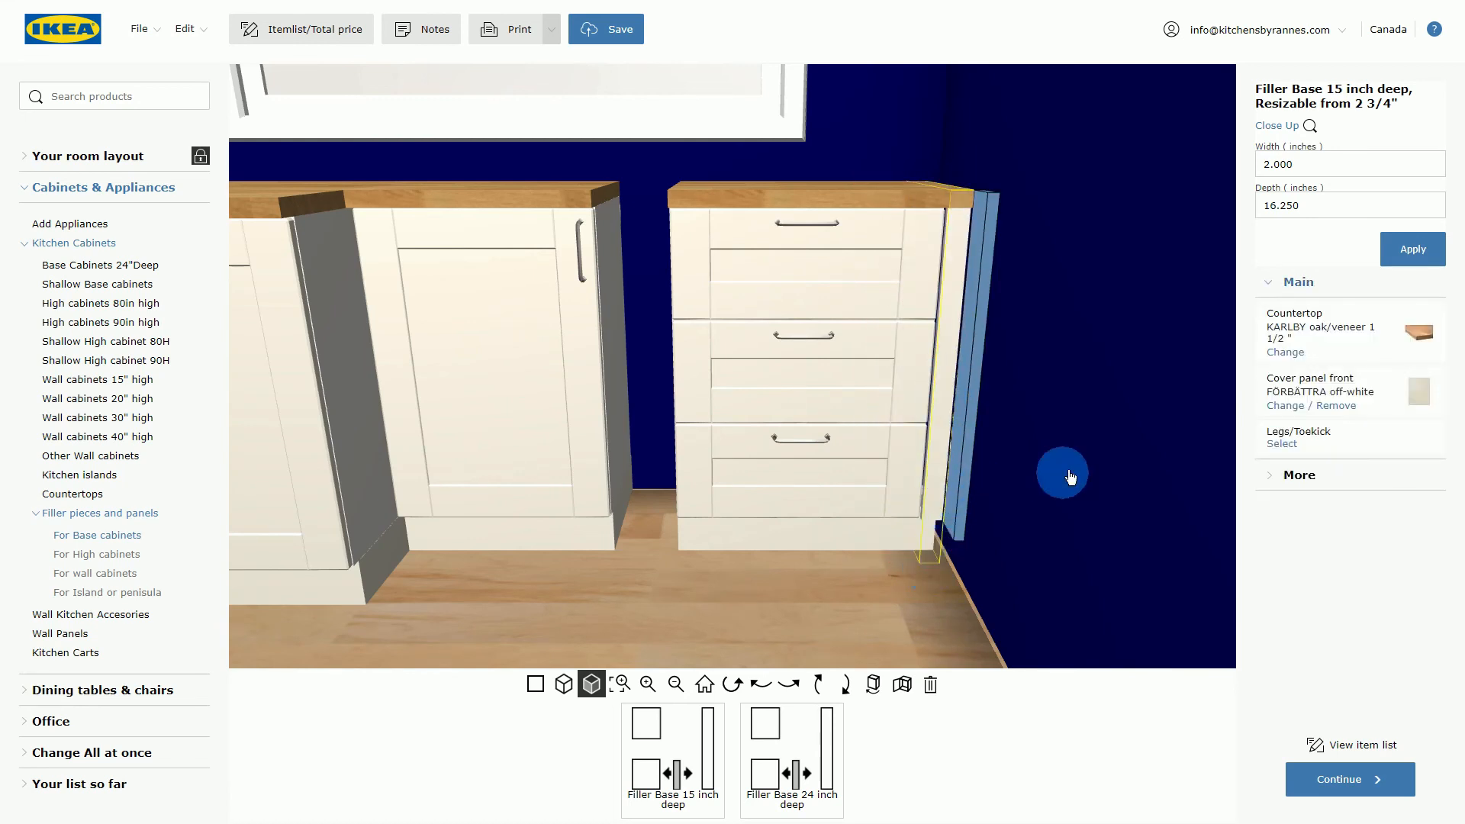
# Inspect the base filler beside the three-drawer cabinet from another angle and set its width to 3 inches.
pyautogui.click(807, 422)
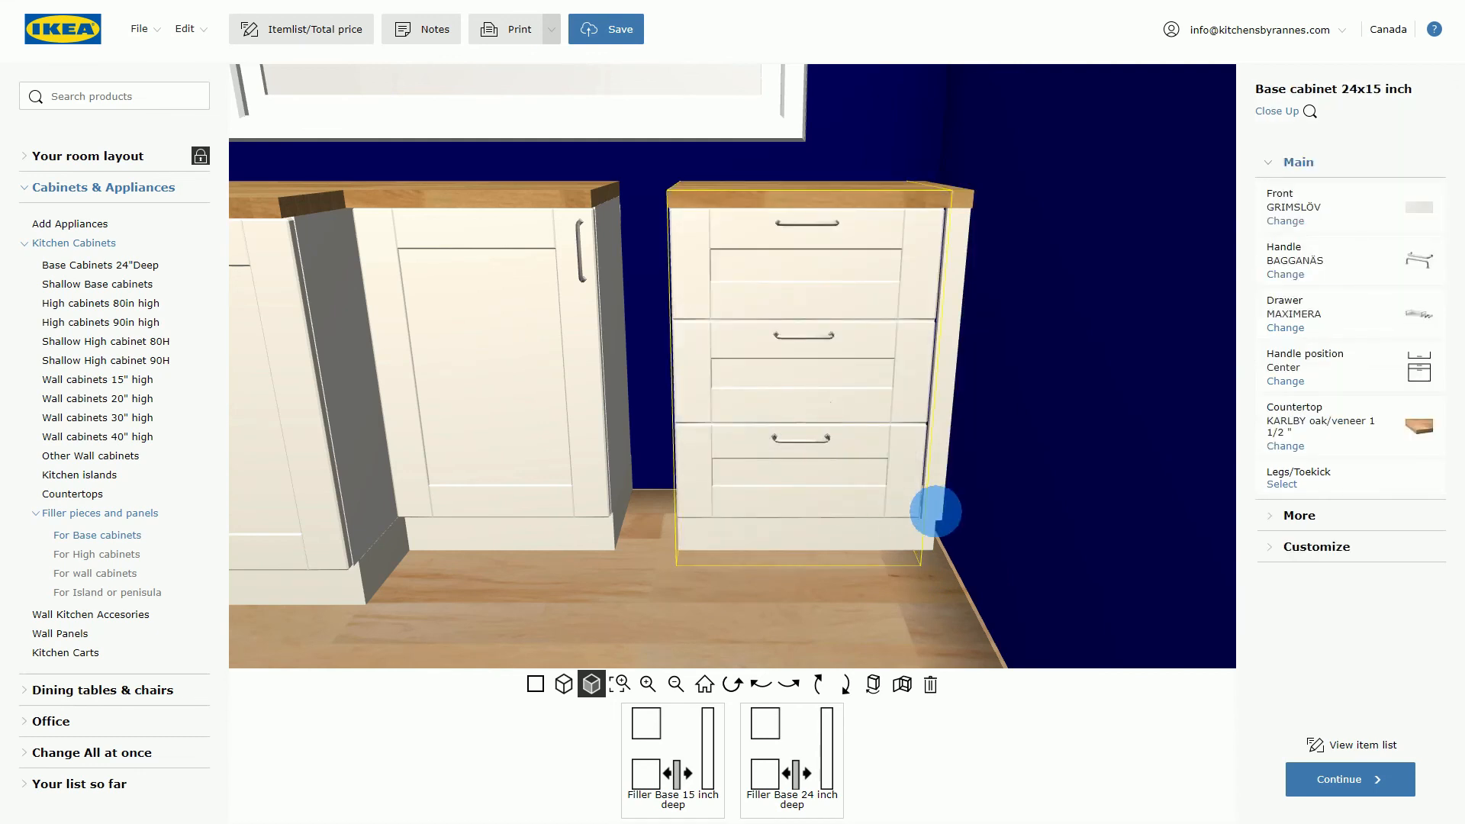
pyautogui.click(788, 691)
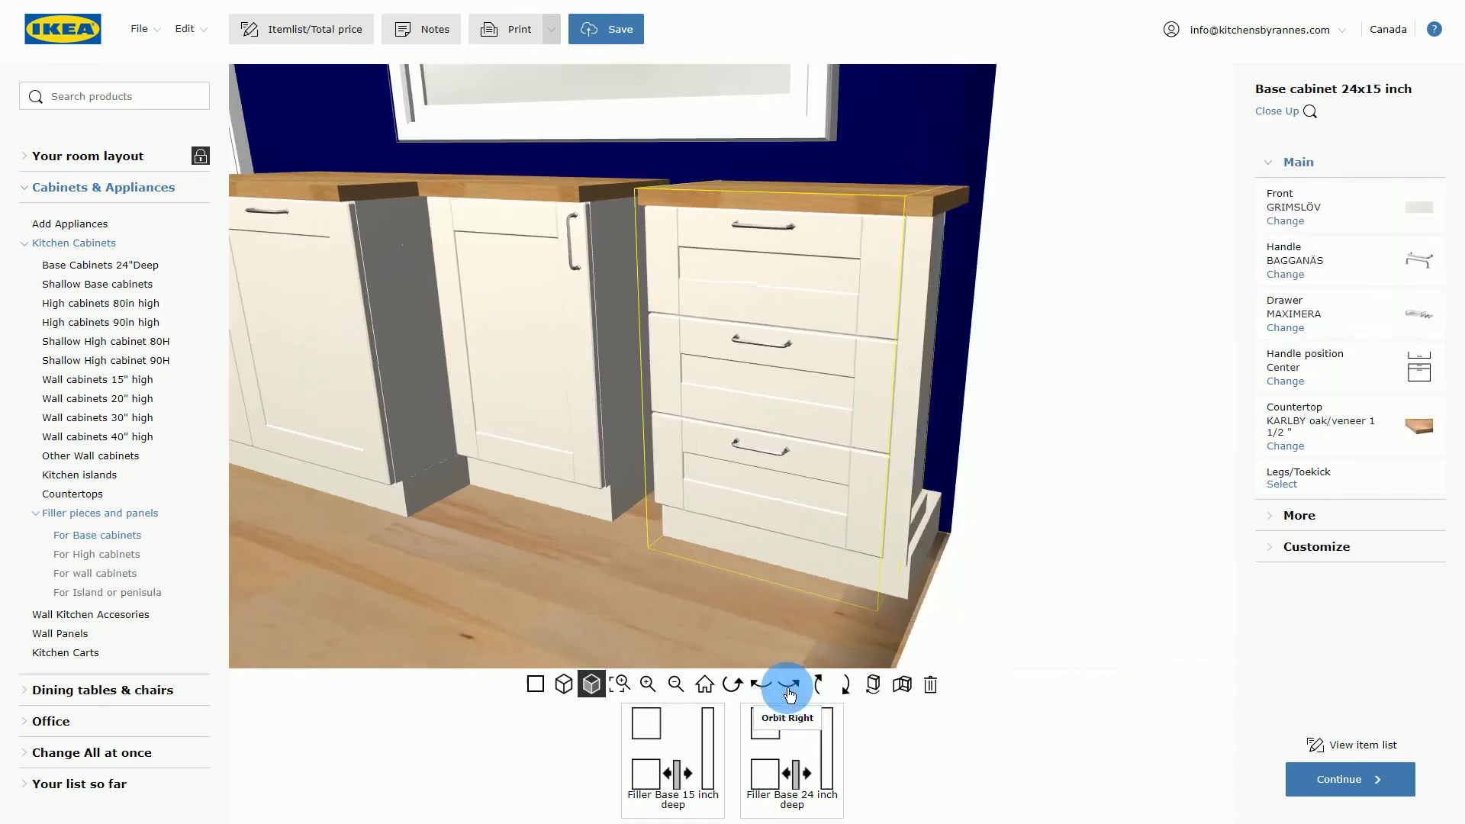
pyautogui.click(761, 687)
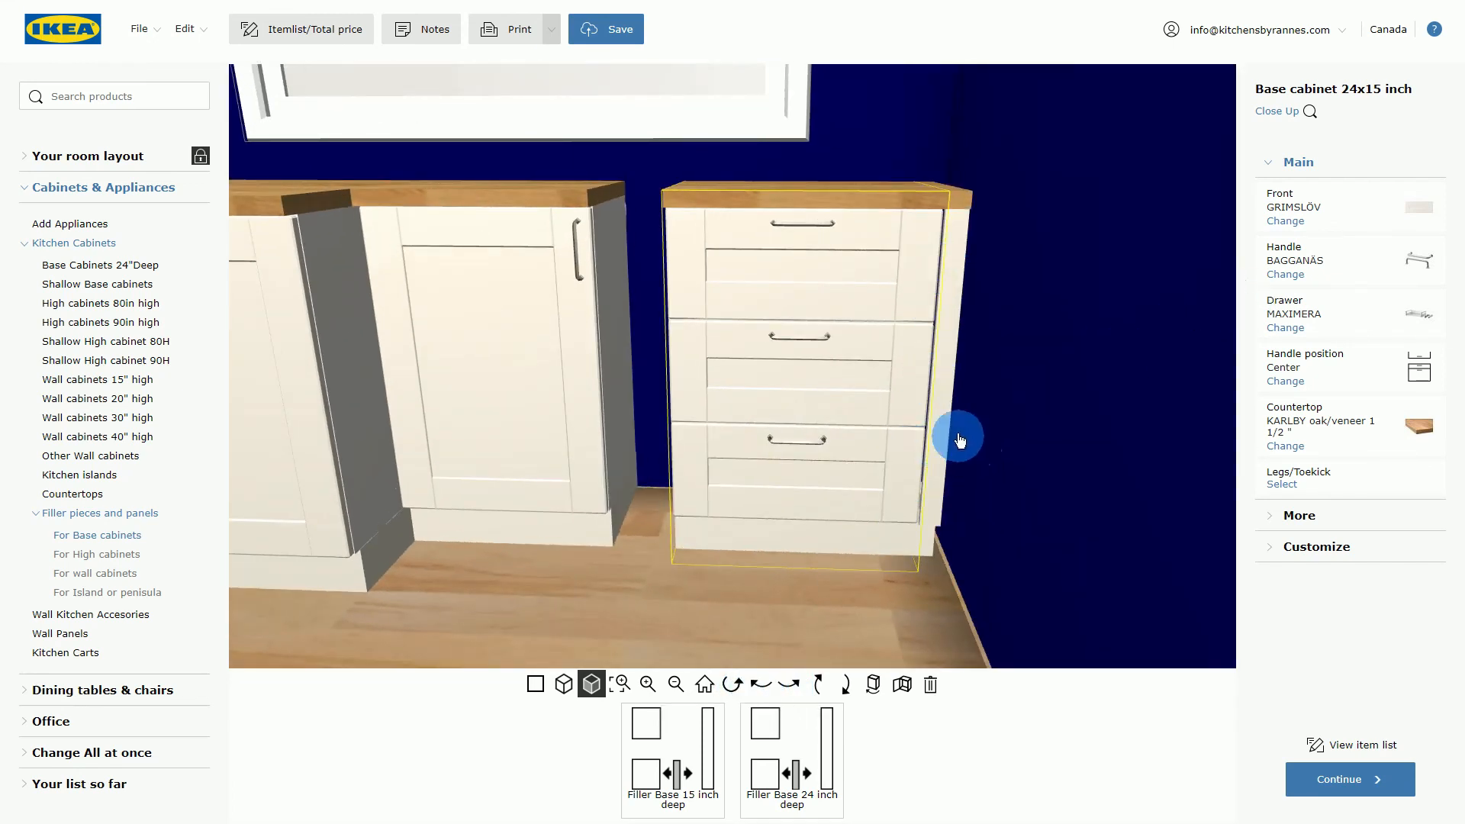
pyautogui.click(946, 386)
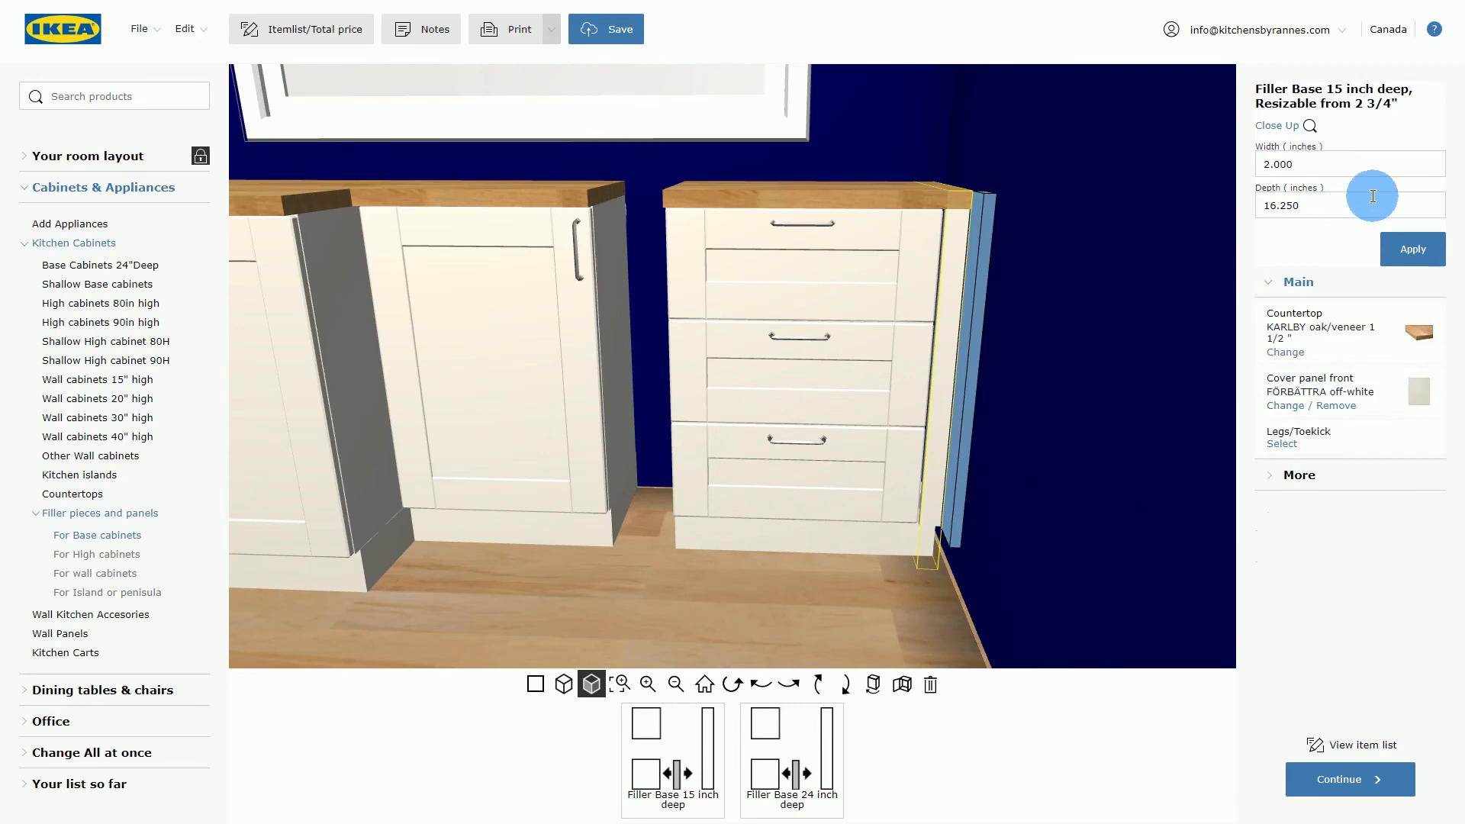
pyautogui.doubleClick(1276, 163)
pyautogui.write('3')
pyautogui.click(1420, 260)
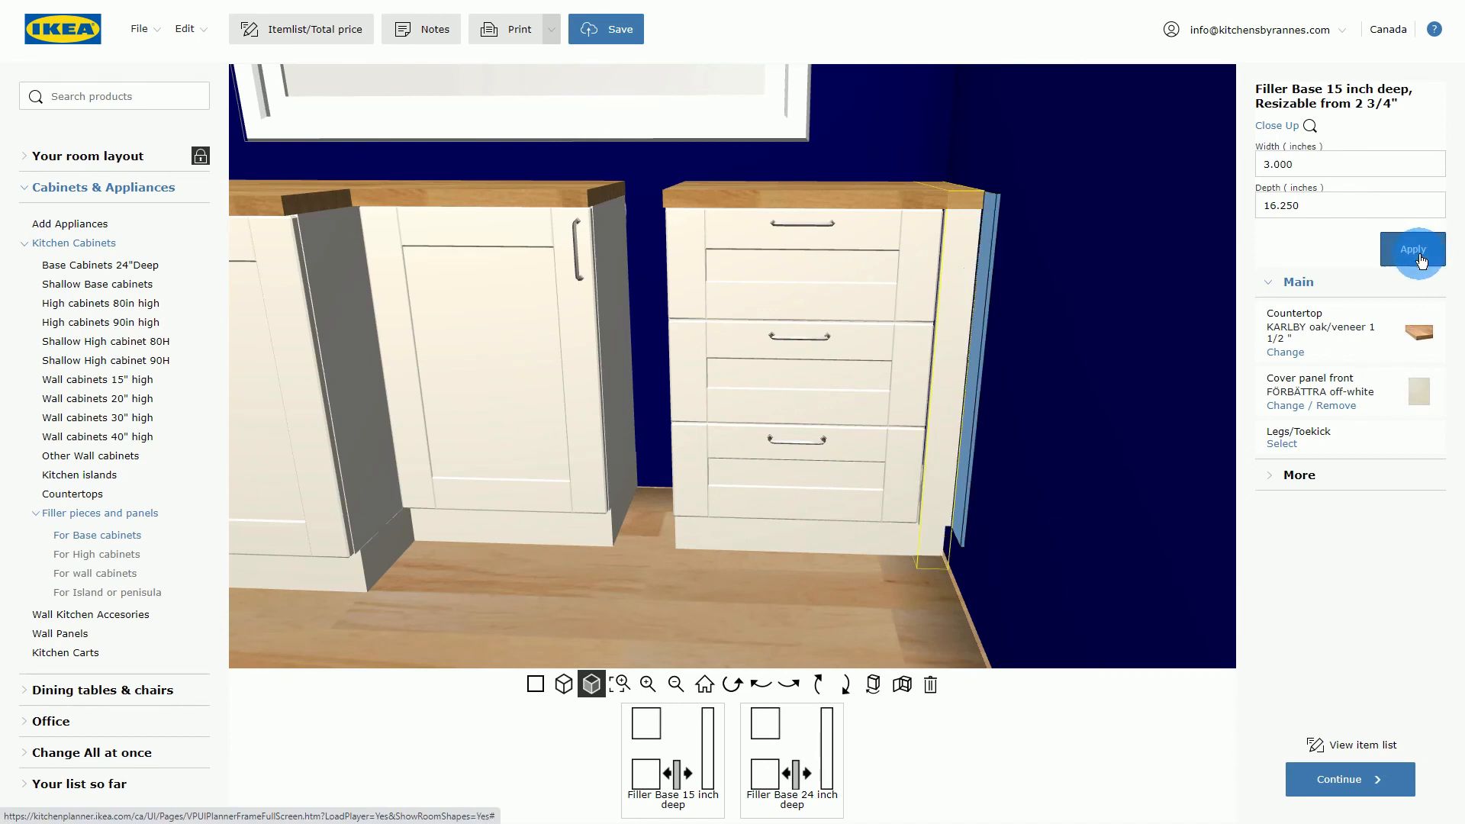
pyautogui.click(912, 595)
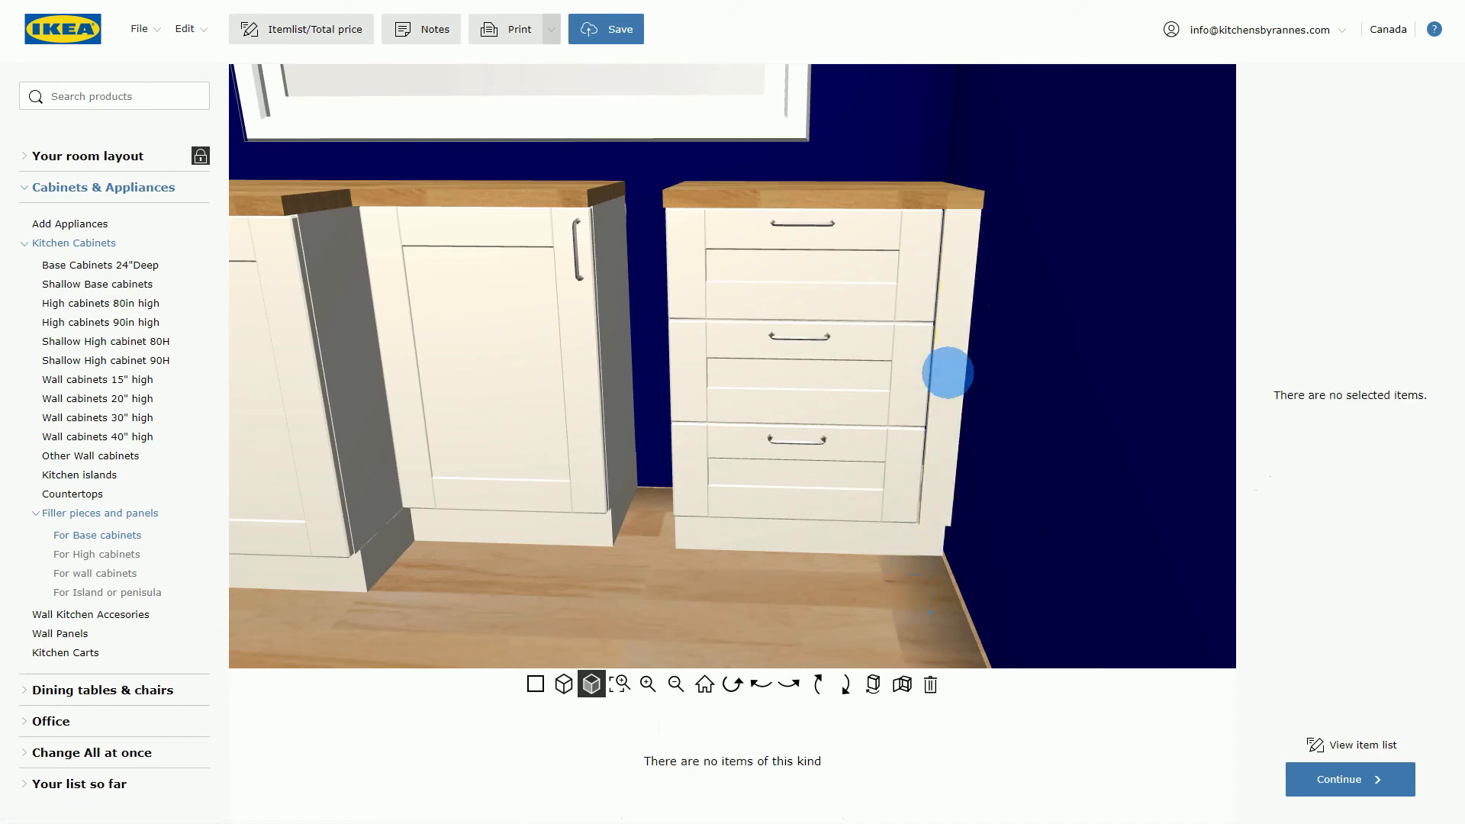
pyautogui.click(953, 392)
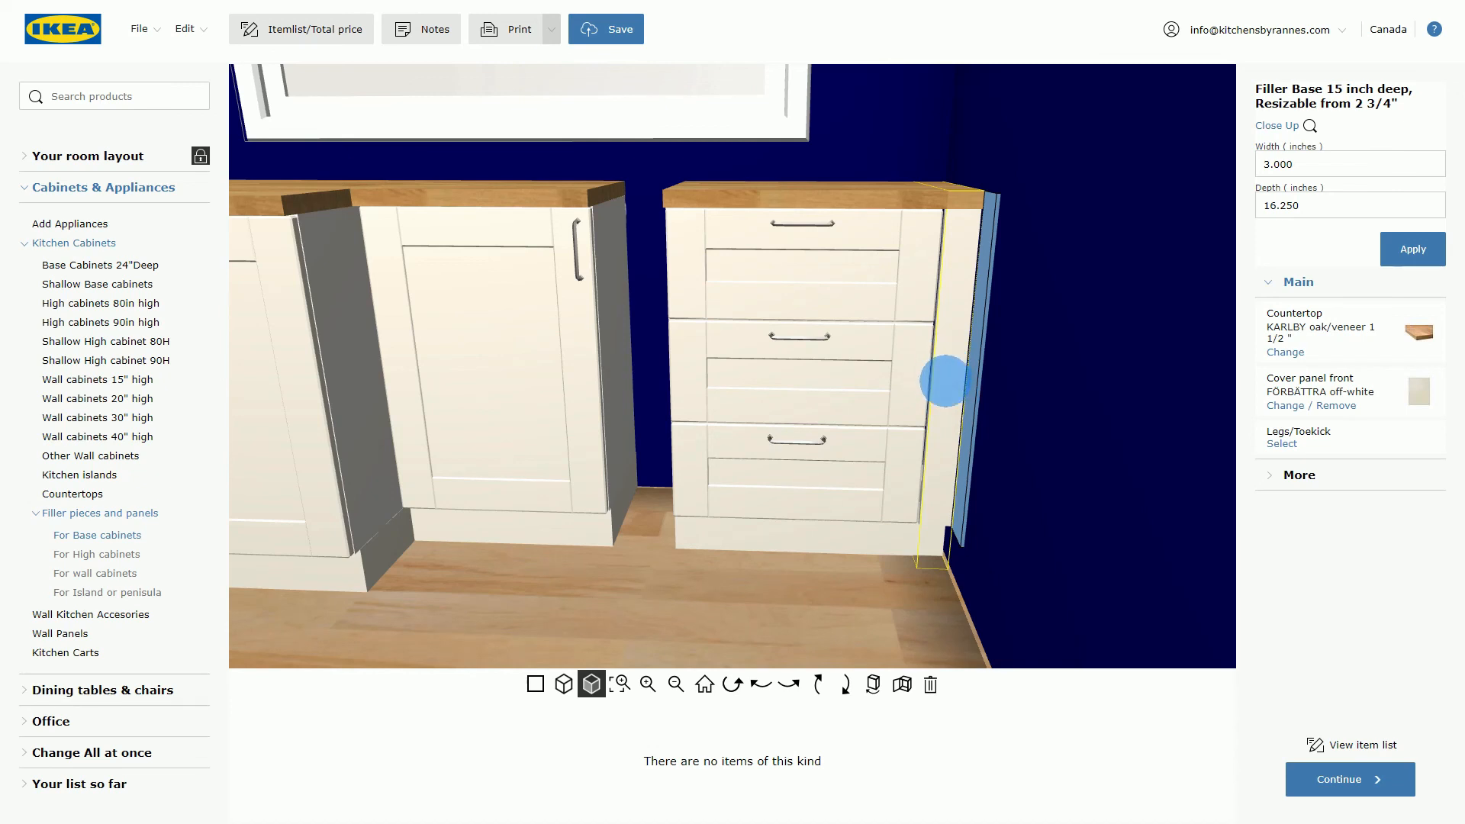
pyautogui.click(882, 611)
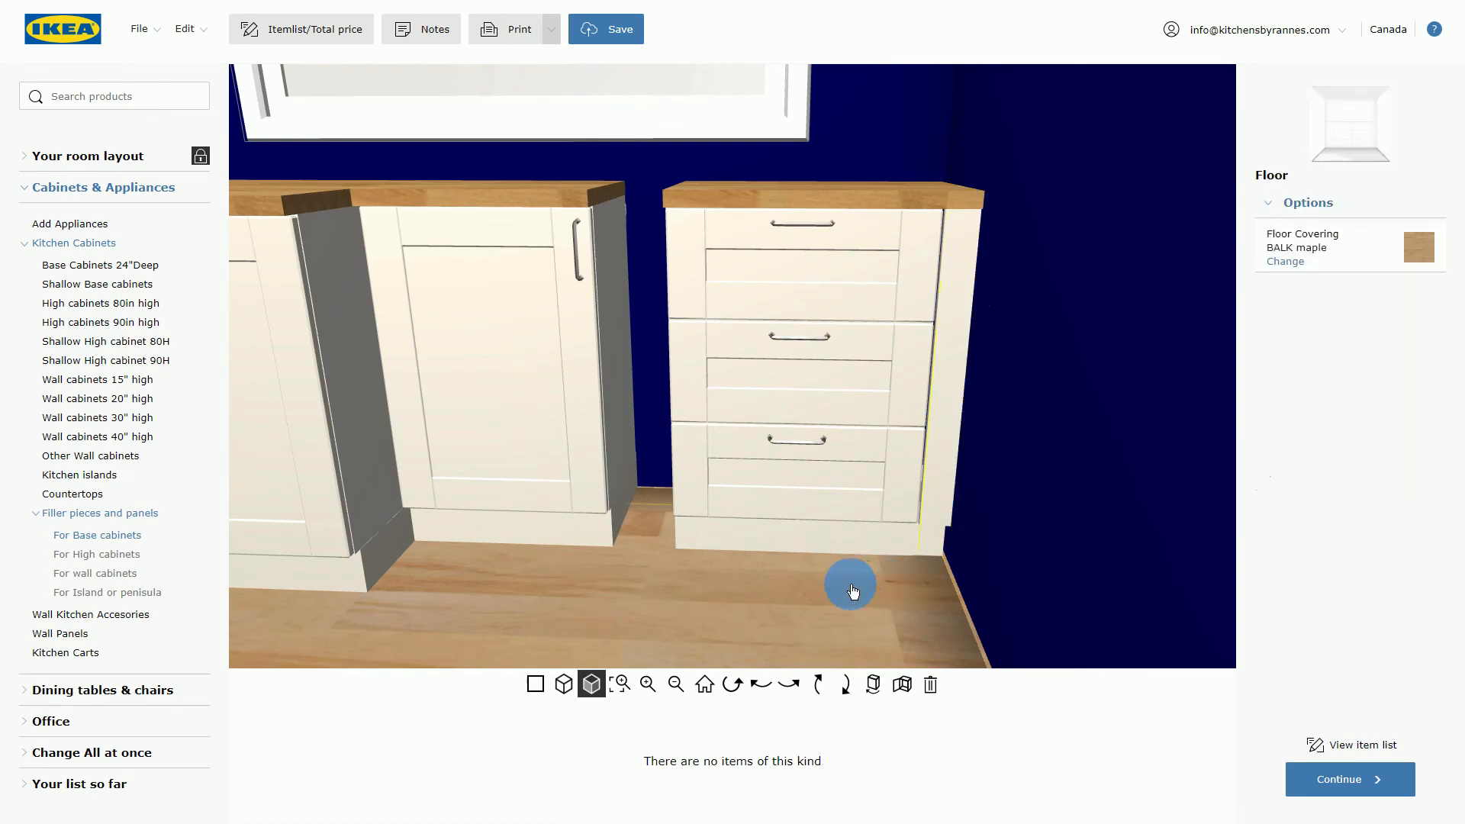
# Slide the single-door base cabinet against the three-drawer cabinet, and move the 24 inch base cabinet up beside it.
pyautogui.moveTo(507, 419); pyautogui.dragTo(552, 421)
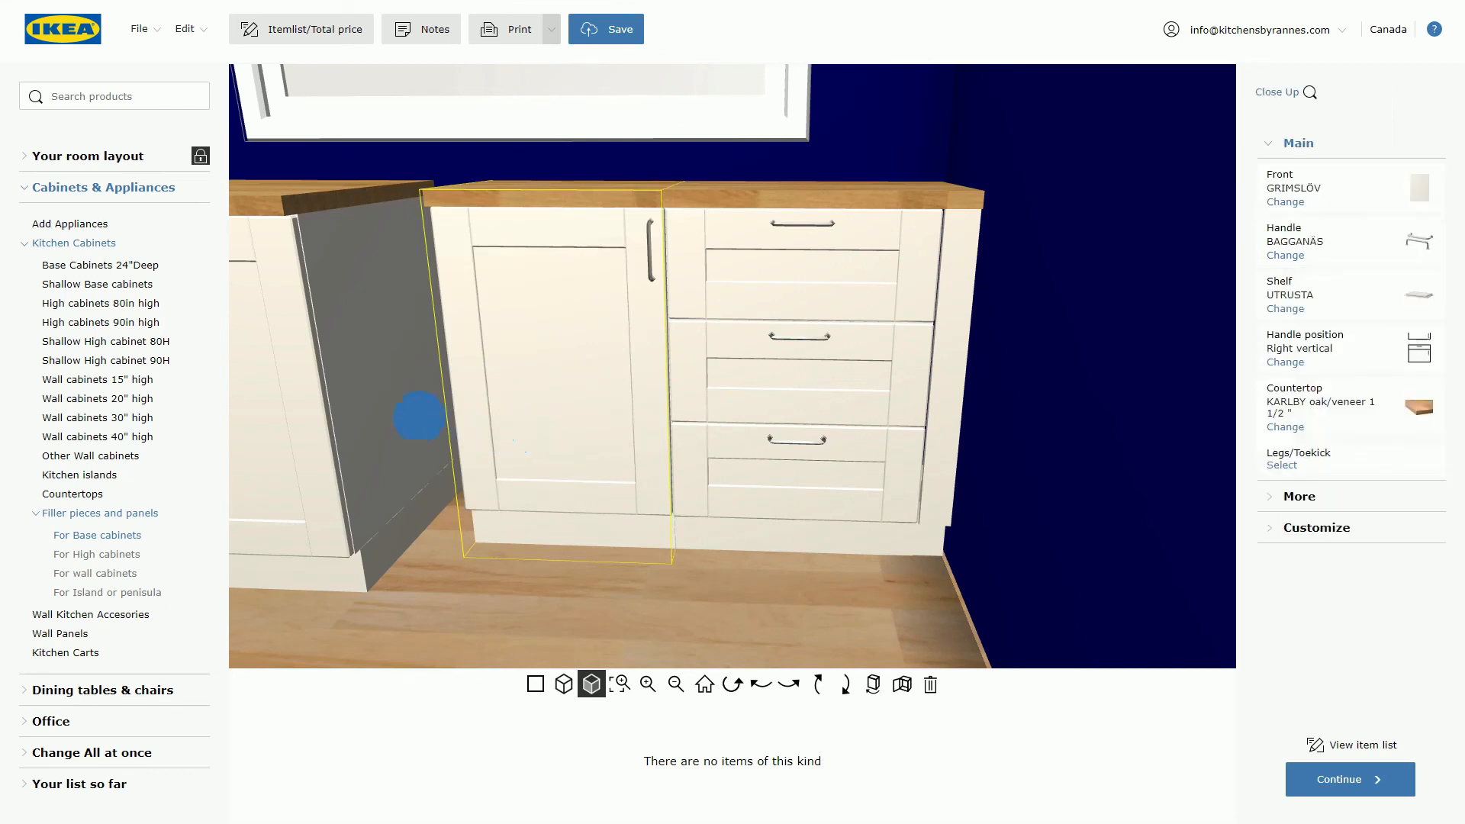
pyautogui.click(388, 410)
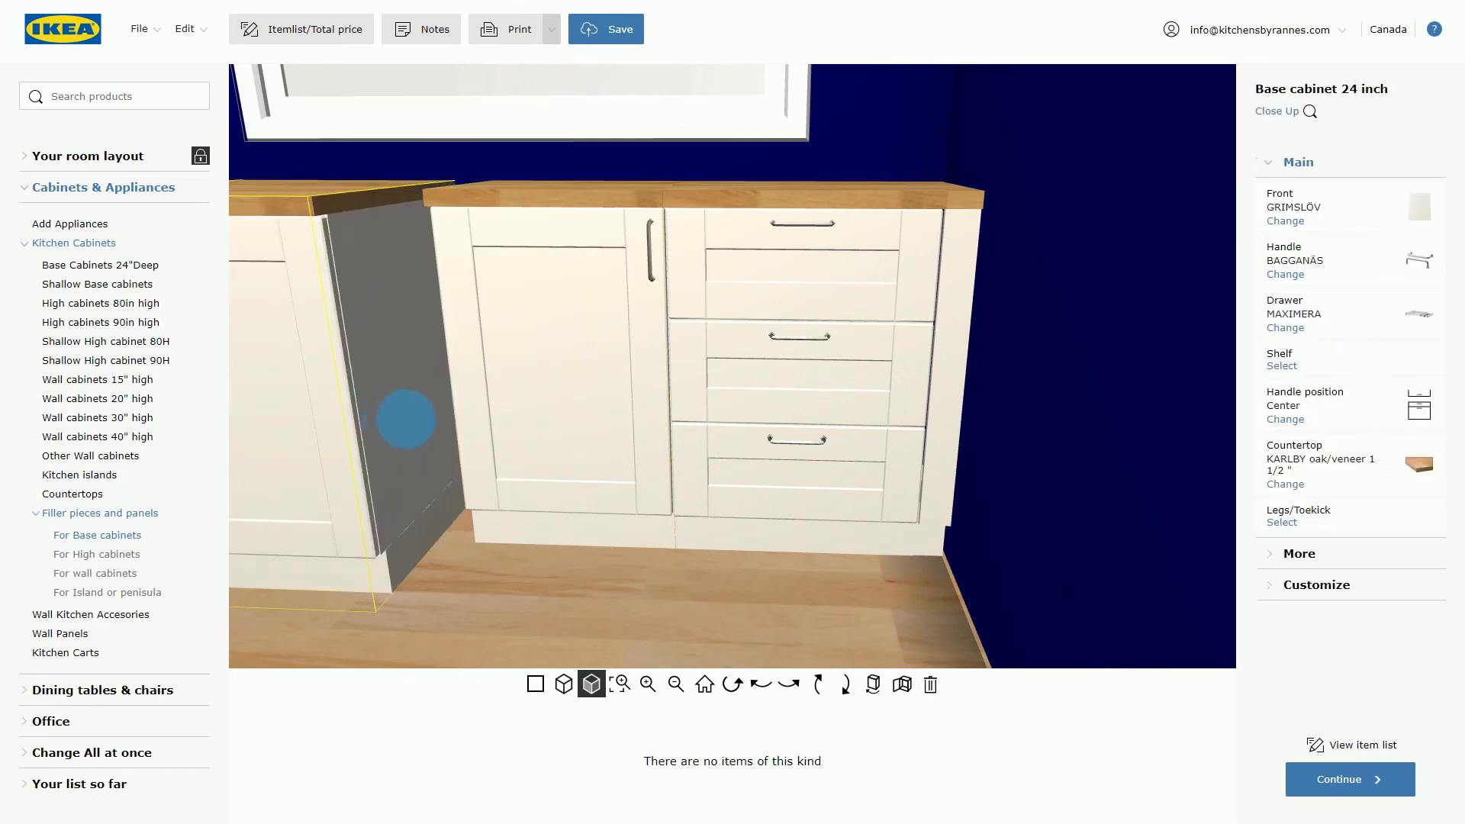
pyautogui.moveTo(380, 410)
pyautogui.mouseDown()
pyautogui.moveTo(412, 416)
pyautogui.moveTo(363, 425)
pyautogui.moveTo(376, 429)
pyautogui.mouseUp()
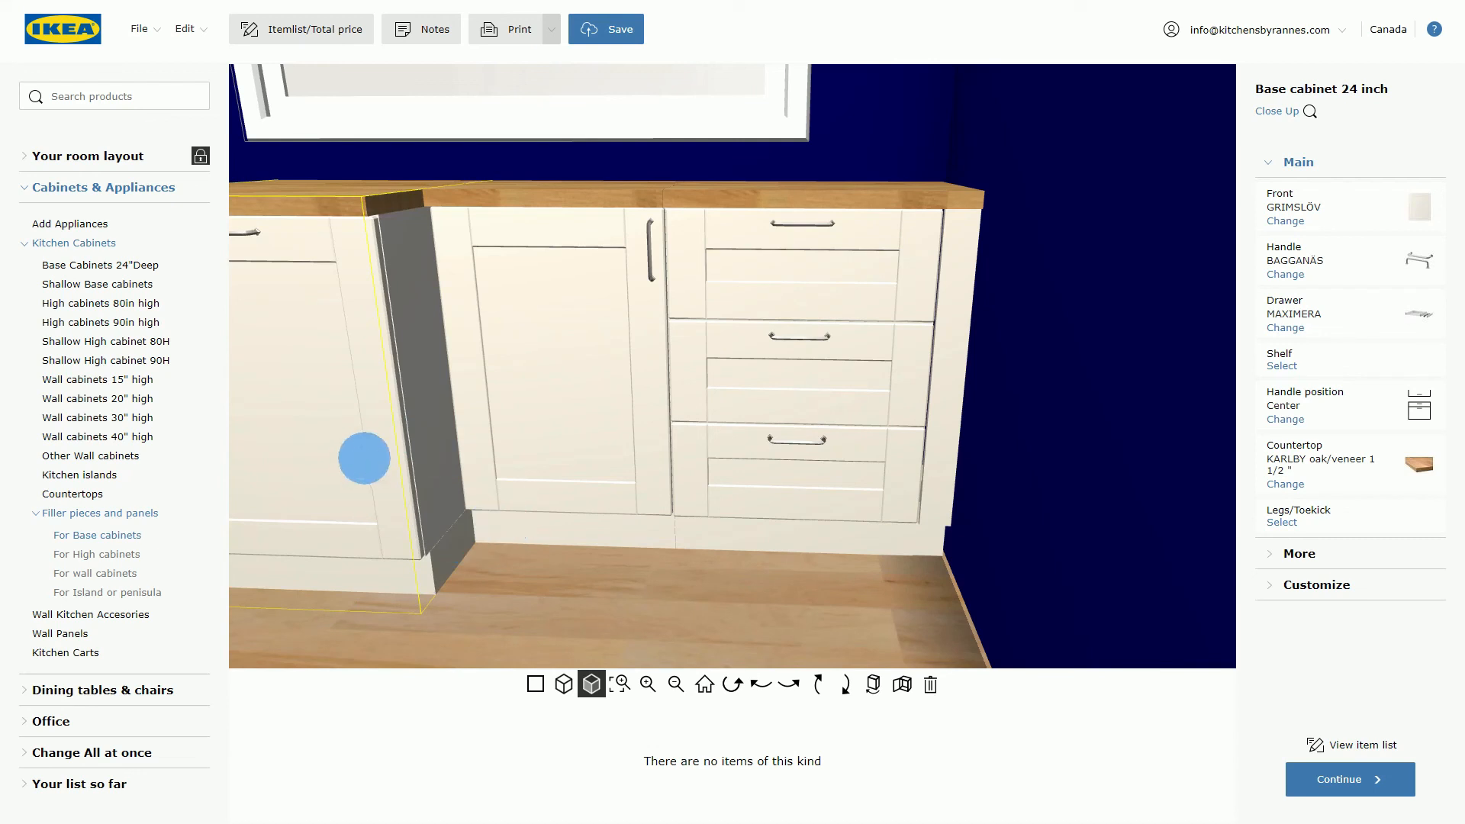
pyautogui.click(363, 461)
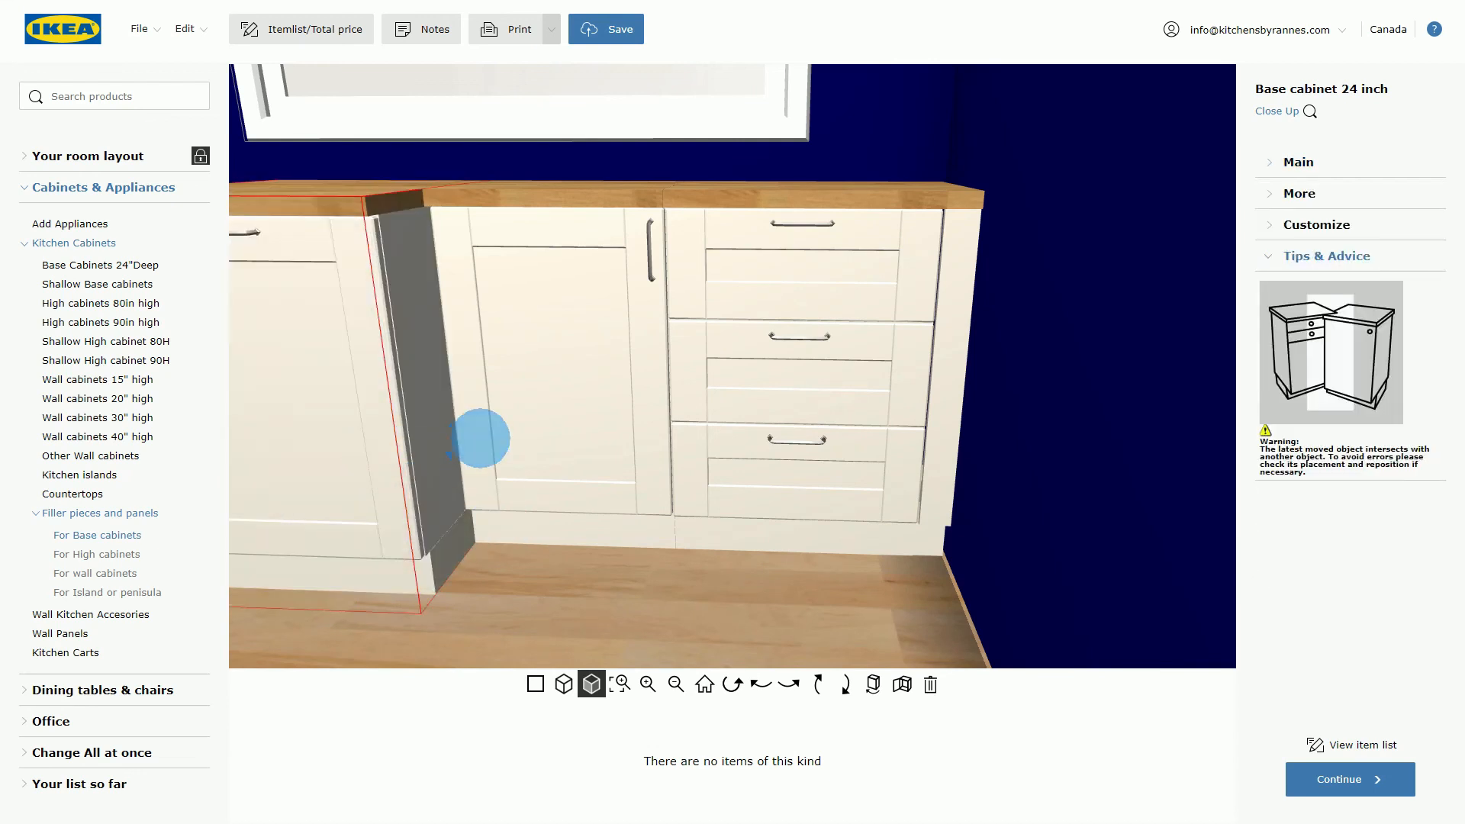
# Open the single-door base cabinet to view how its door swings past the deeper neighbour, and close it again.
pyautogui.click(480, 438)
pyautogui.click(542, 448)
pyautogui.click(903, 684)
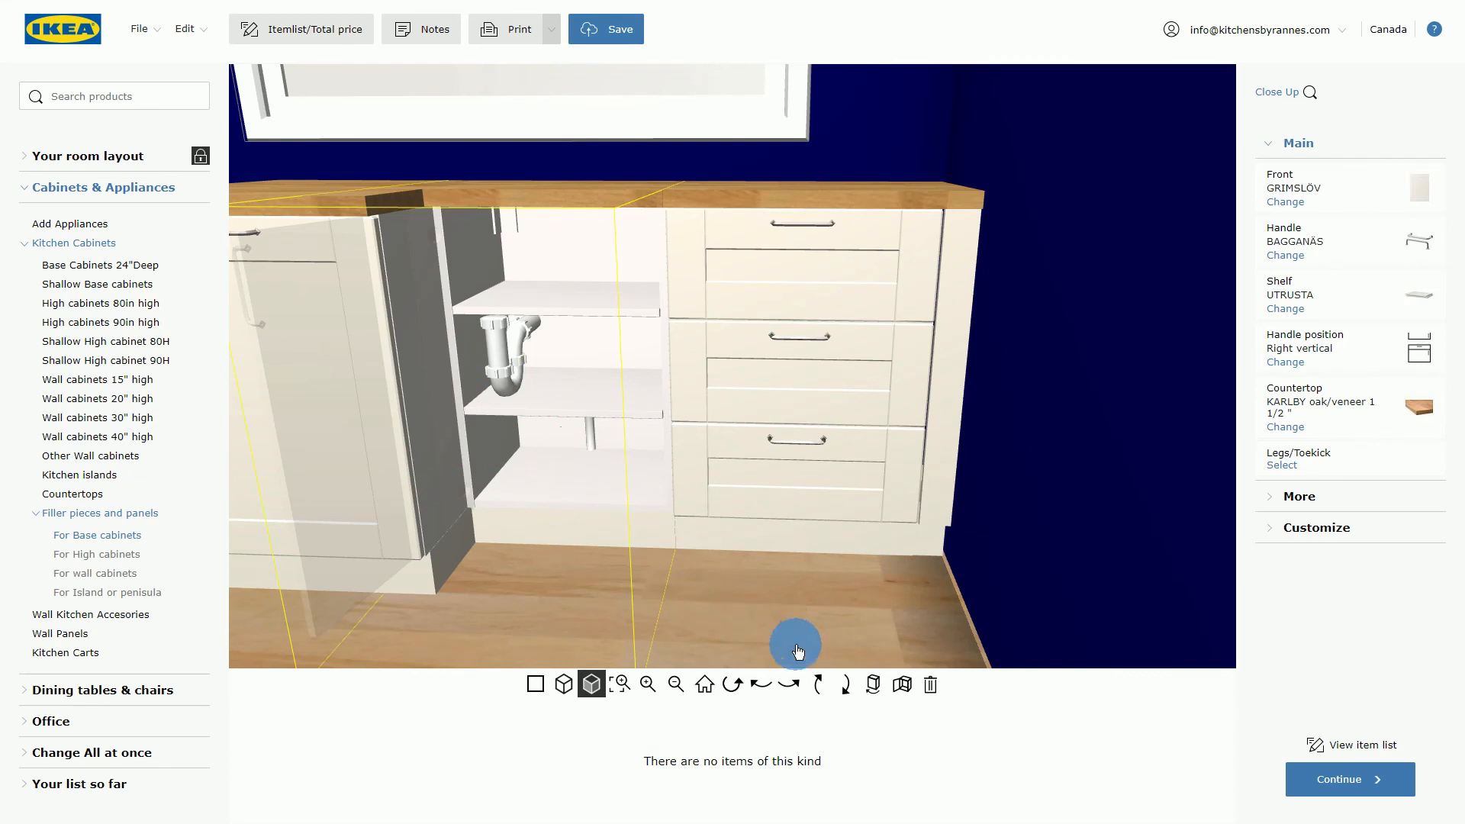
pyautogui.click(904, 686)
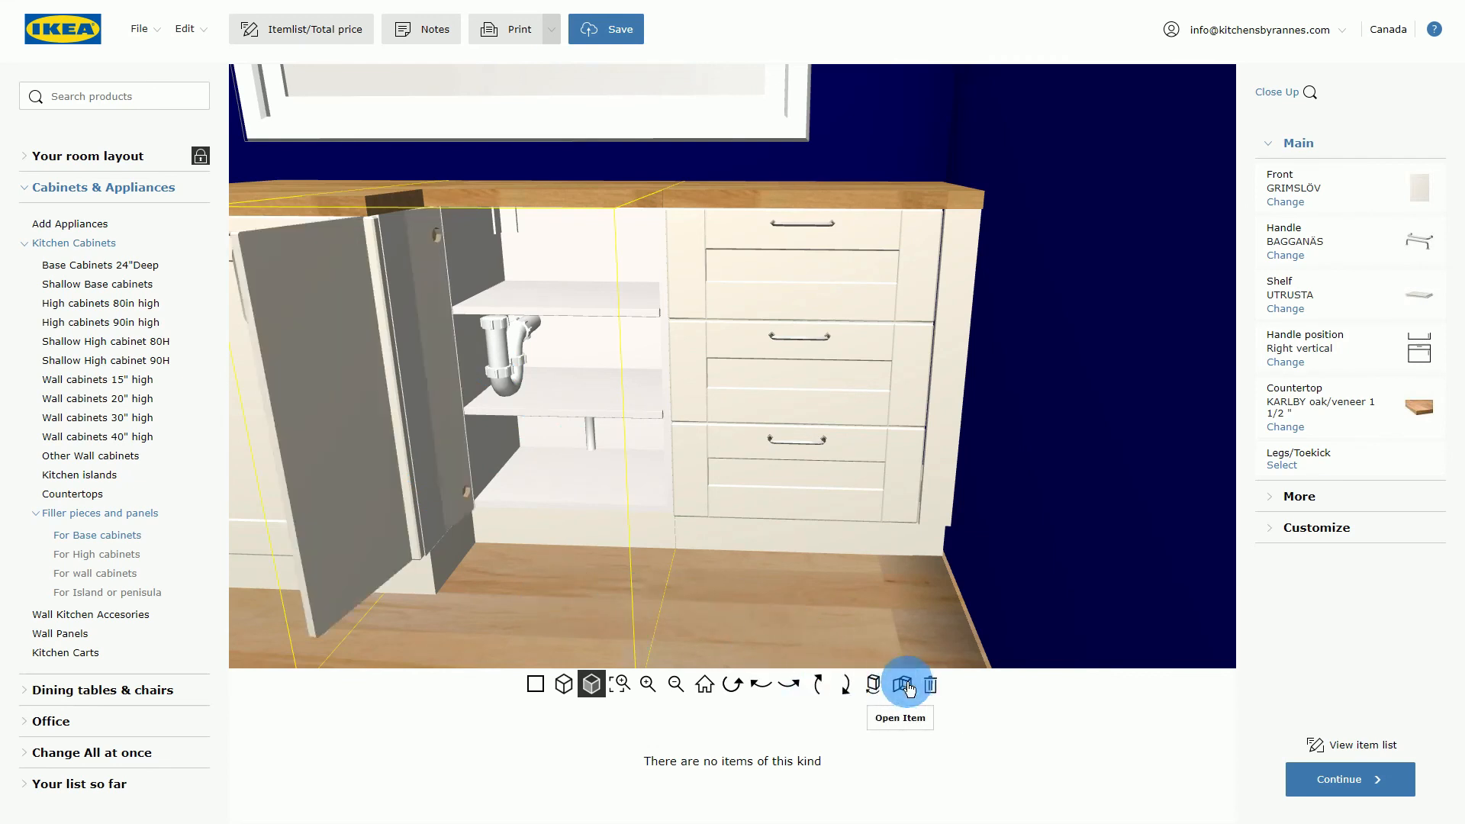
pyautogui.click(905, 686)
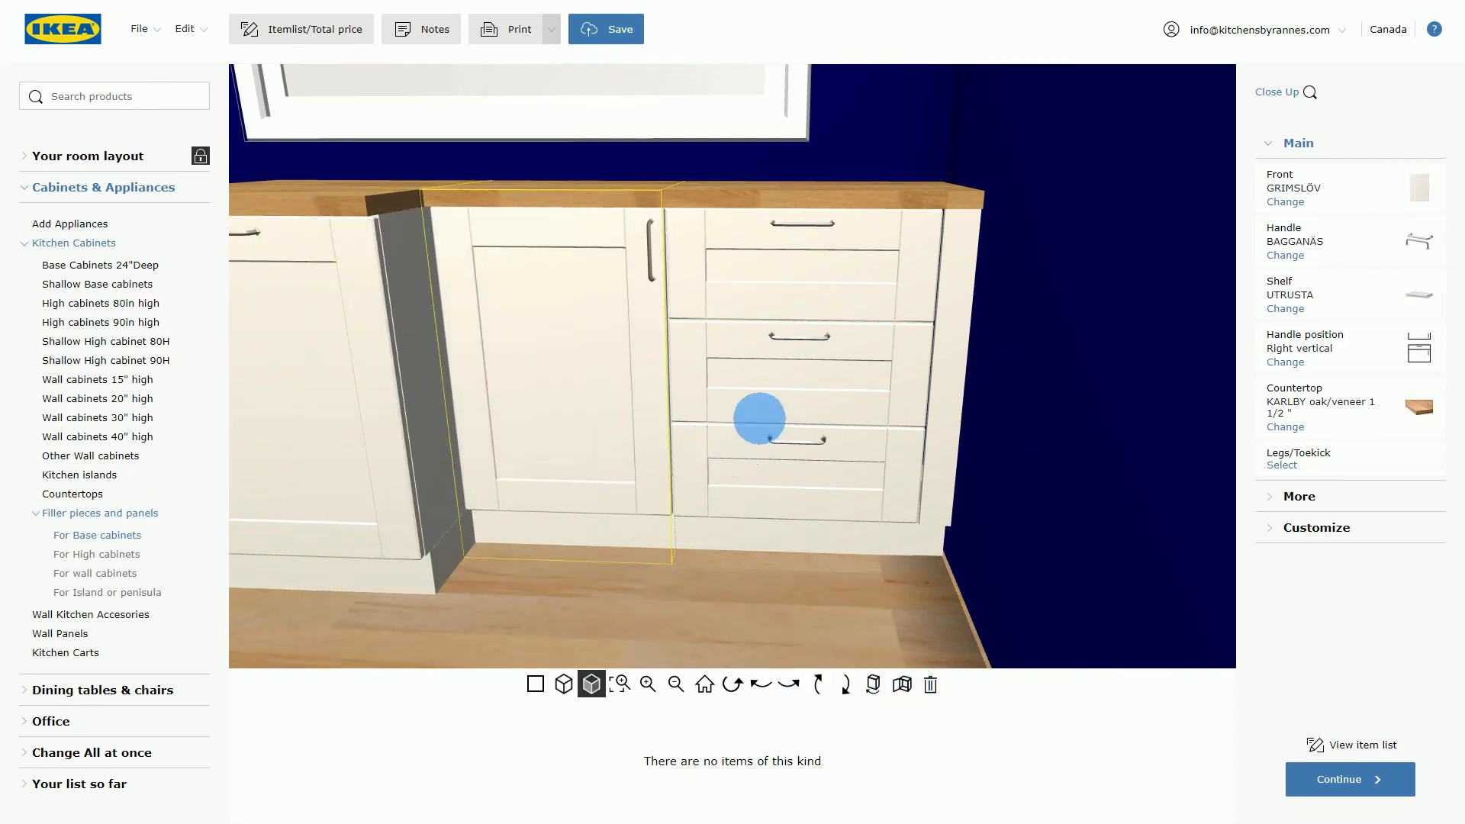
# Show the fillers for high cabinets, and shift the wall cabinets under the soffit toward the outer wall corner.
pyautogui.click(121, 557)
pyautogui.scroll(-3, 648, 515)
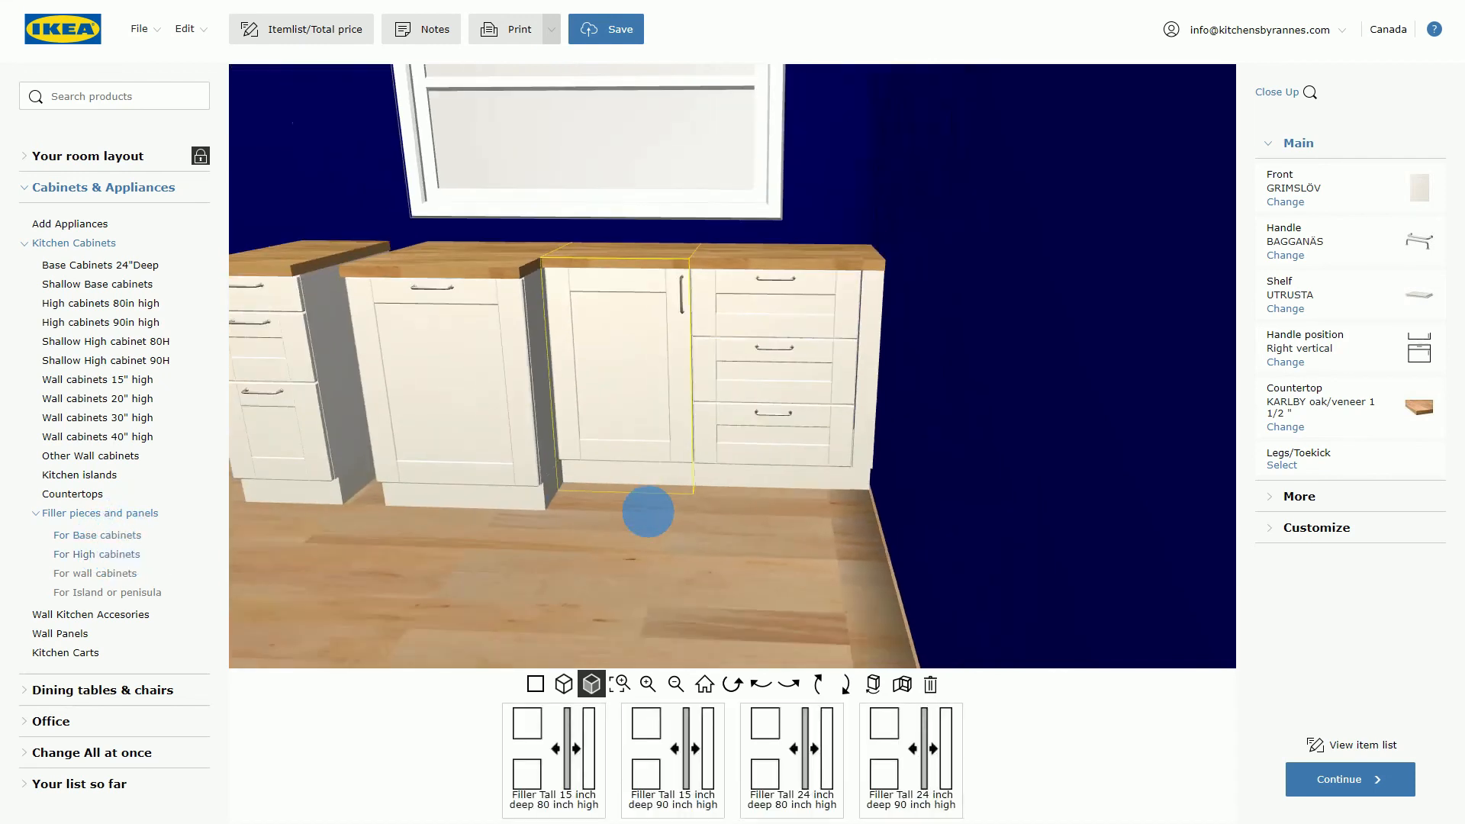
pyautogui.scroll(-1, 649, 515)
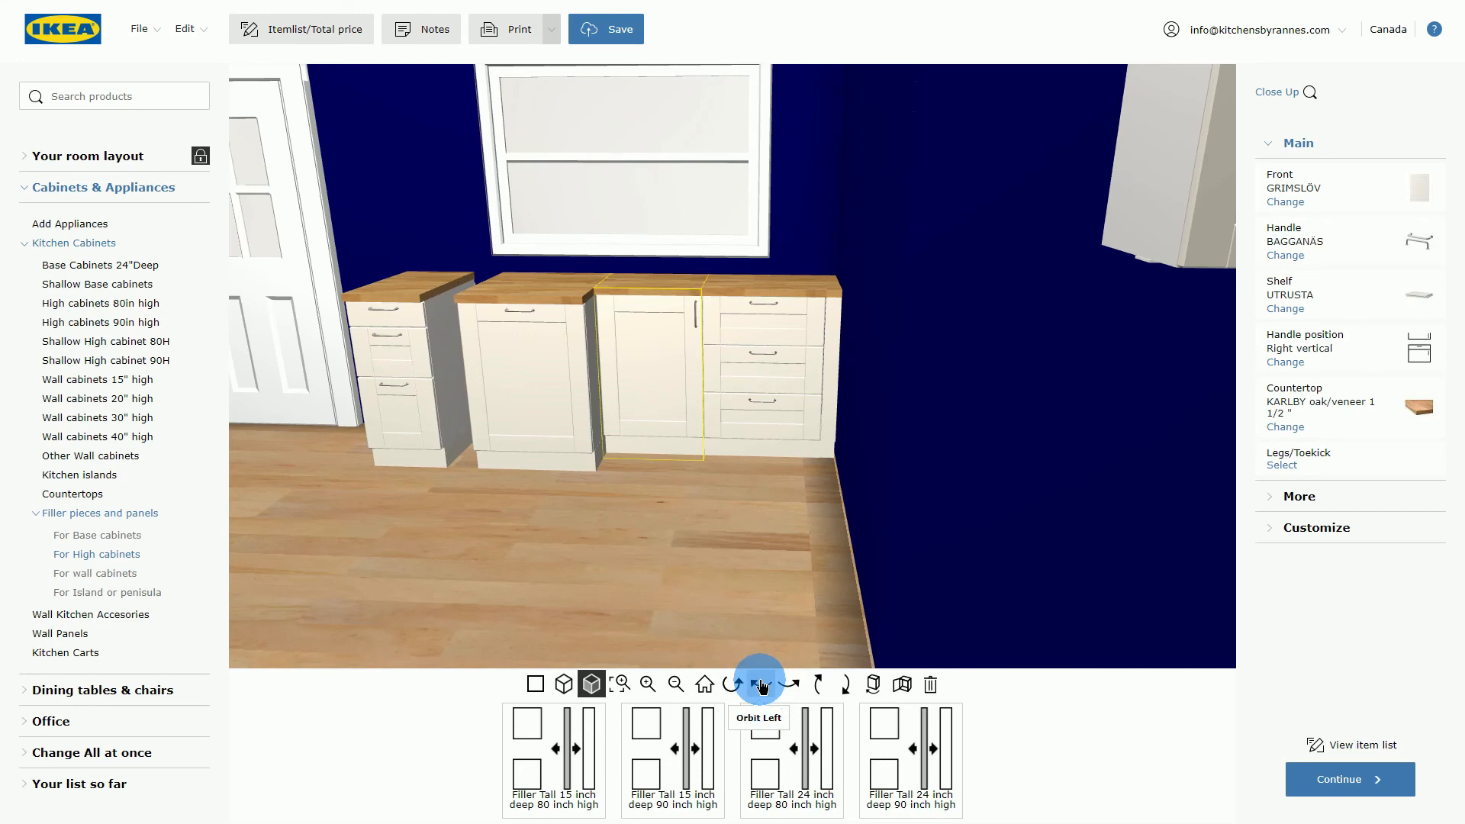
pyautogui.click(762, 685)
pyautogui.moveTo(786, 489); pyautogui.dragTo(792, 551)
pyautogui.scroll(-5, 791, 551)
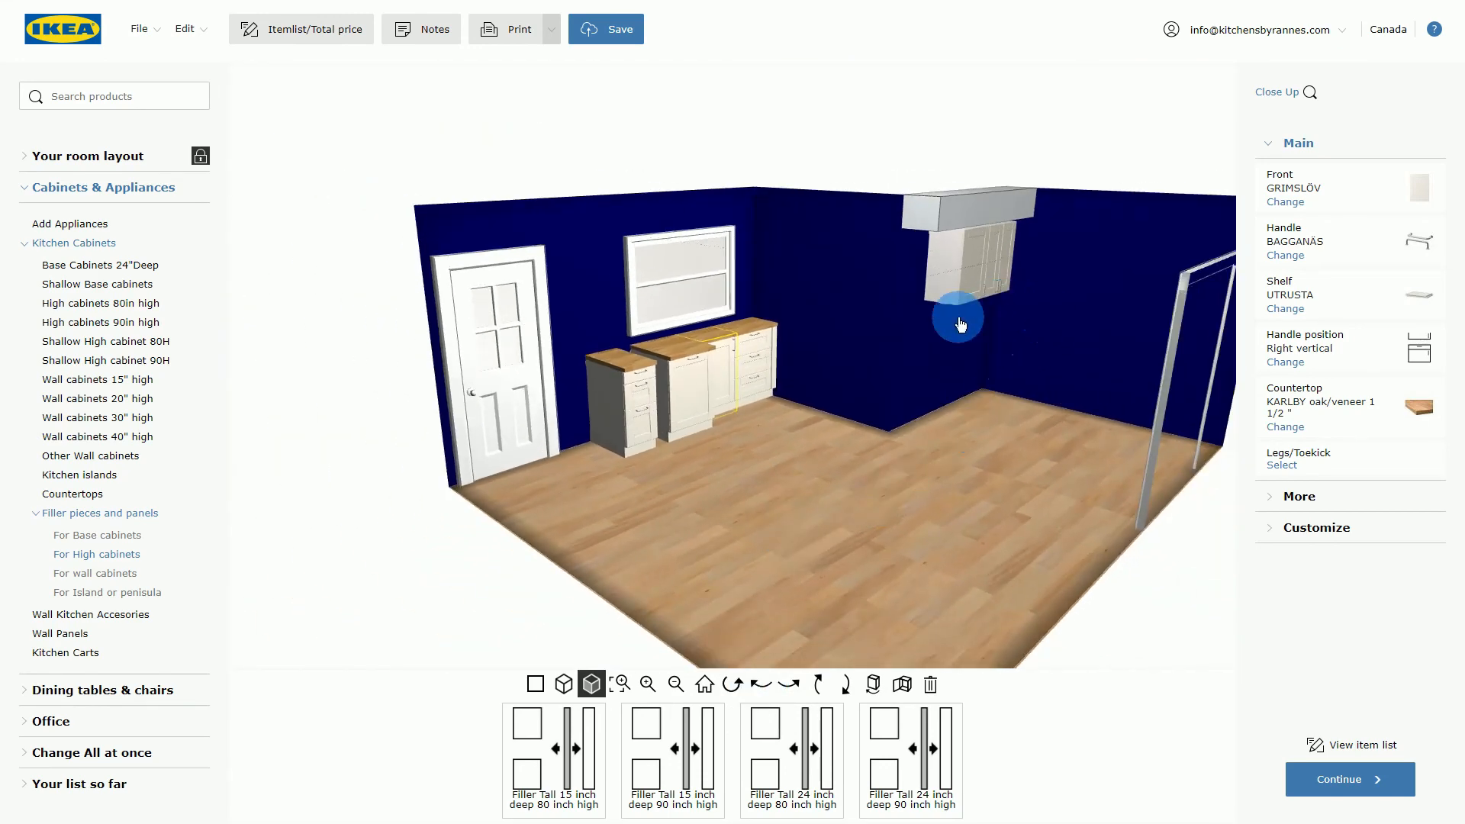
pyautogui.moveTo(1003, 254); pyautogui.dragTo(967, 265)
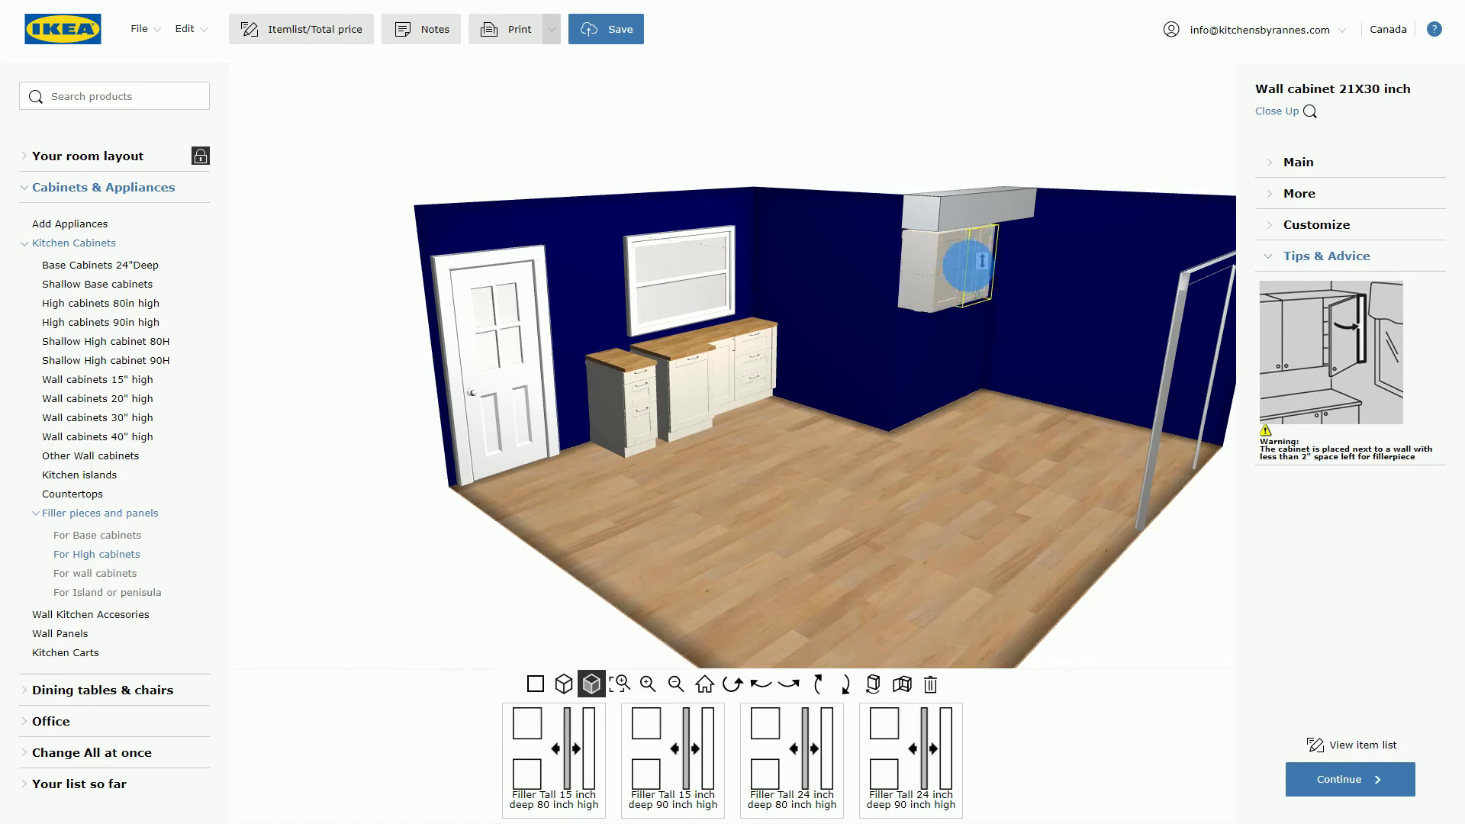
# Add the SE H1D3E2I 24x24x80" high cabinet with 24" wide drawers and place it near the wall cabinets.
pyautogui.click(115, 308)
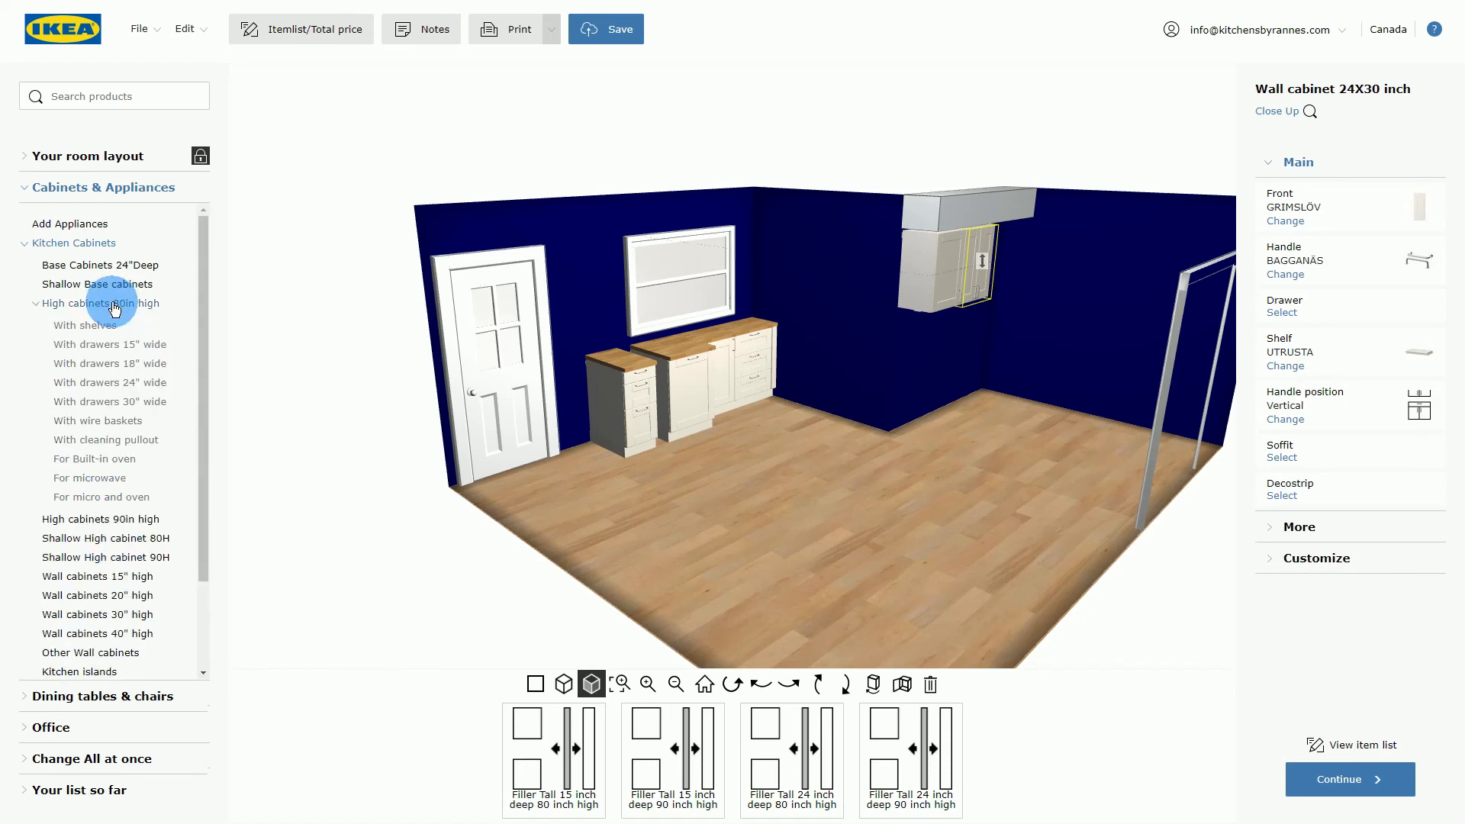
pyautogui.click(92, 383)
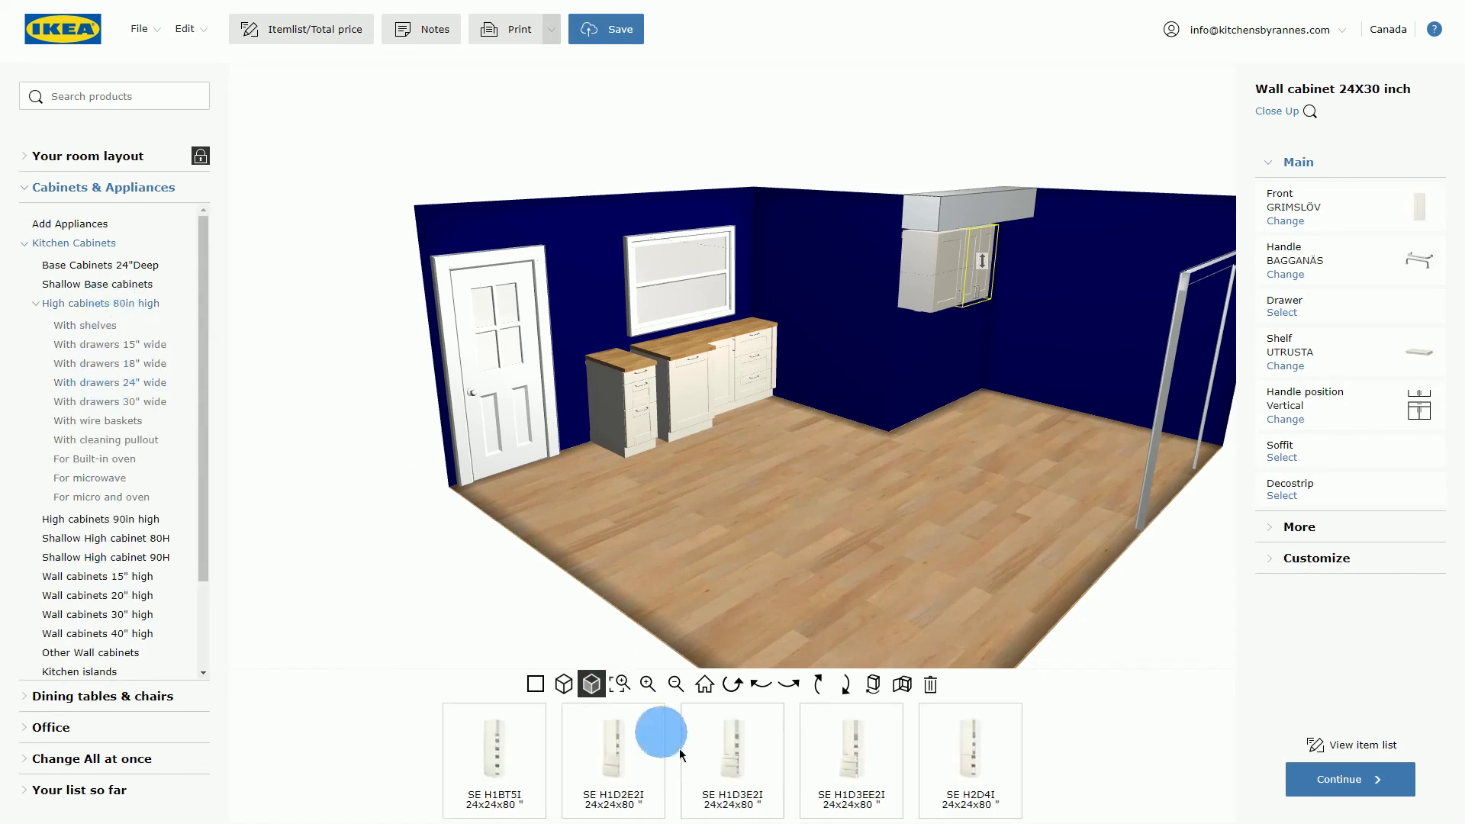
pyautogui.moveTo(724, 692); pyautogui.dragTo(939, 441)
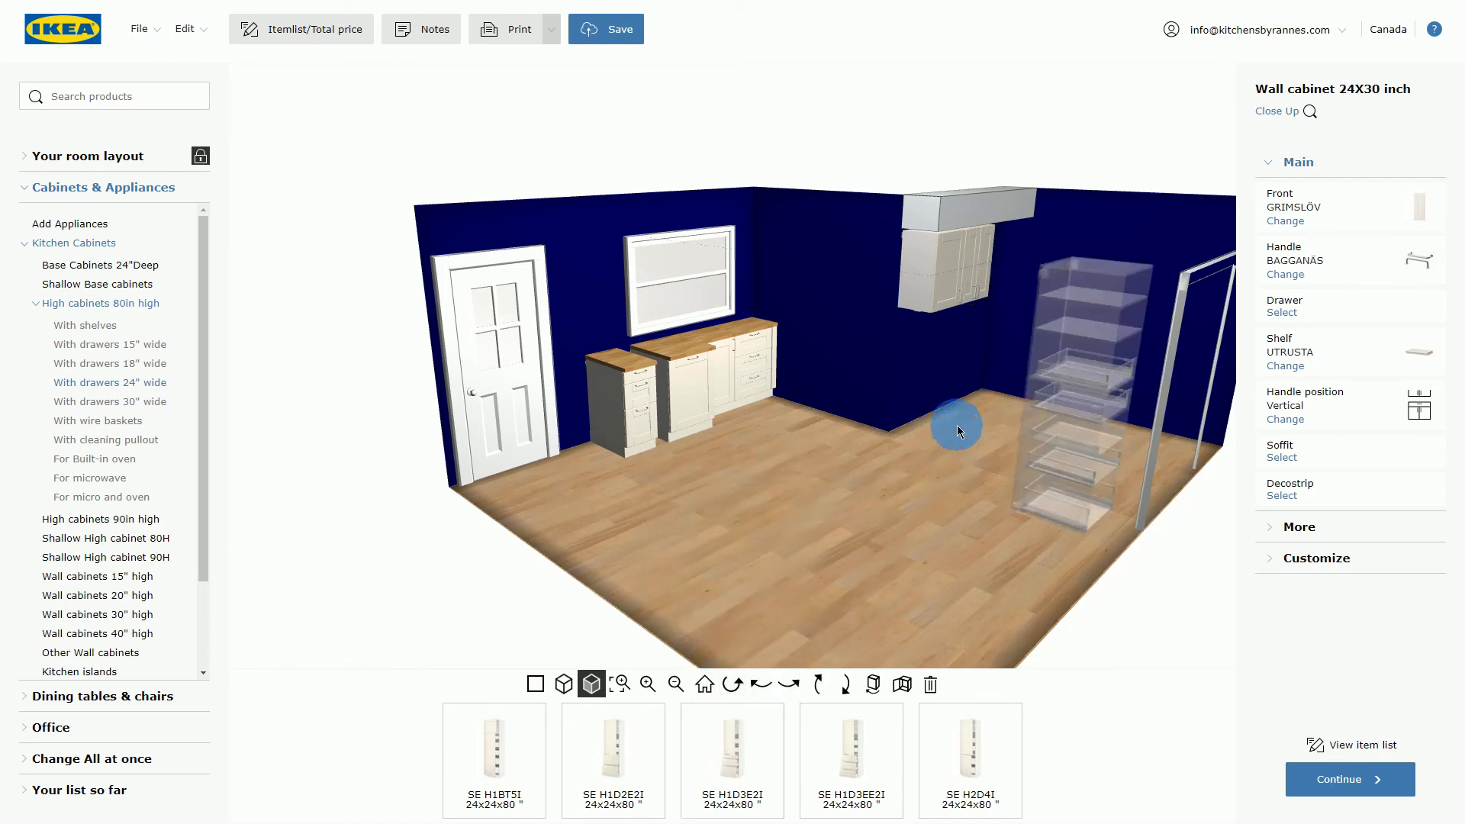
pyautogui.moveTo(1068, 400); pyautogui.dragTo(1063, 399)
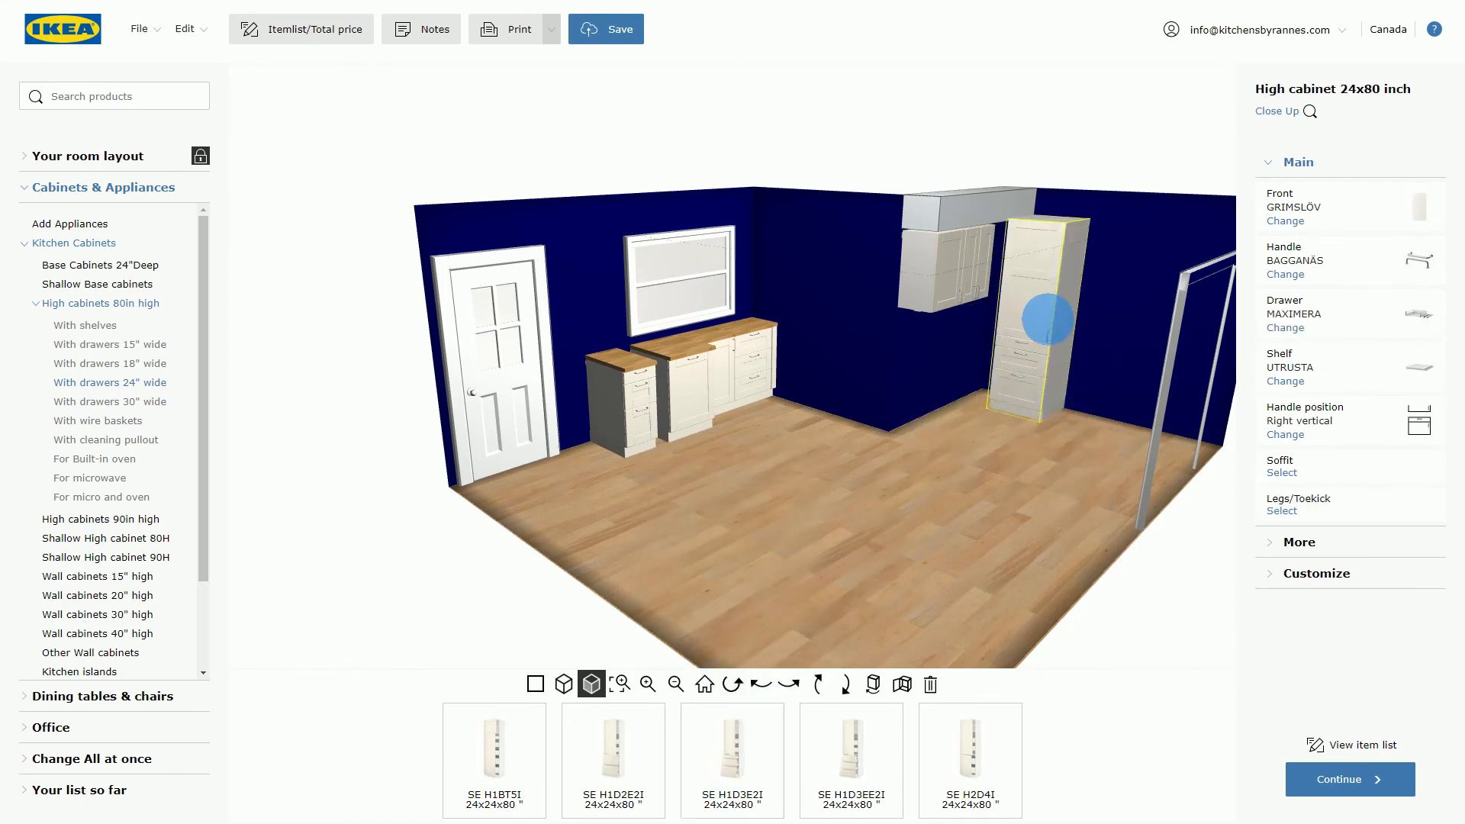
# Move the high cabinet into the far corner beside the wall A opening, and leave a small filler gap to wall A in the 2D plan.
pyautogui.moveTo(1027, 298); pyautogui.dragTo(1187, 316)
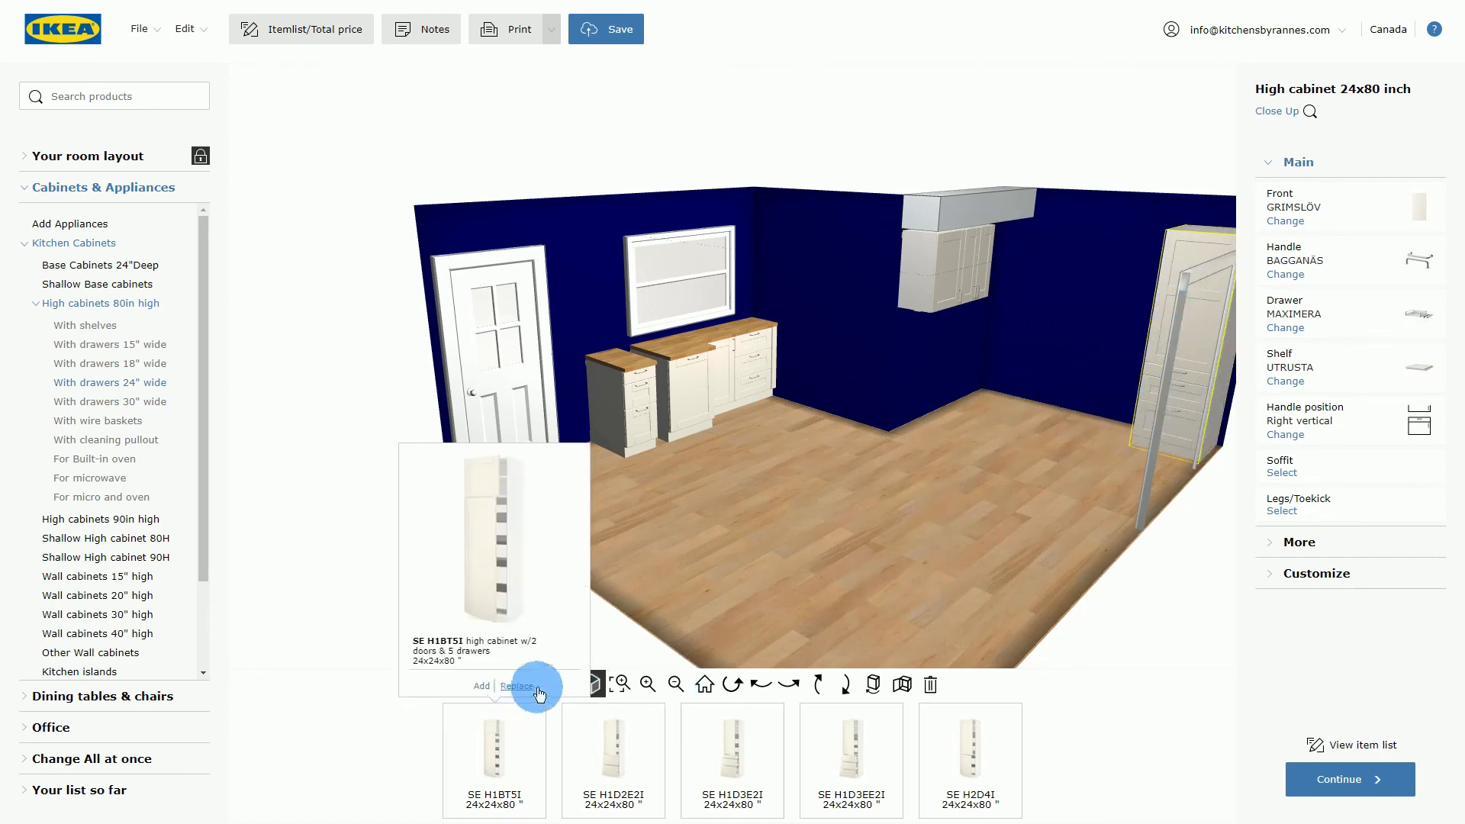
pyautogui.click(536, 686)
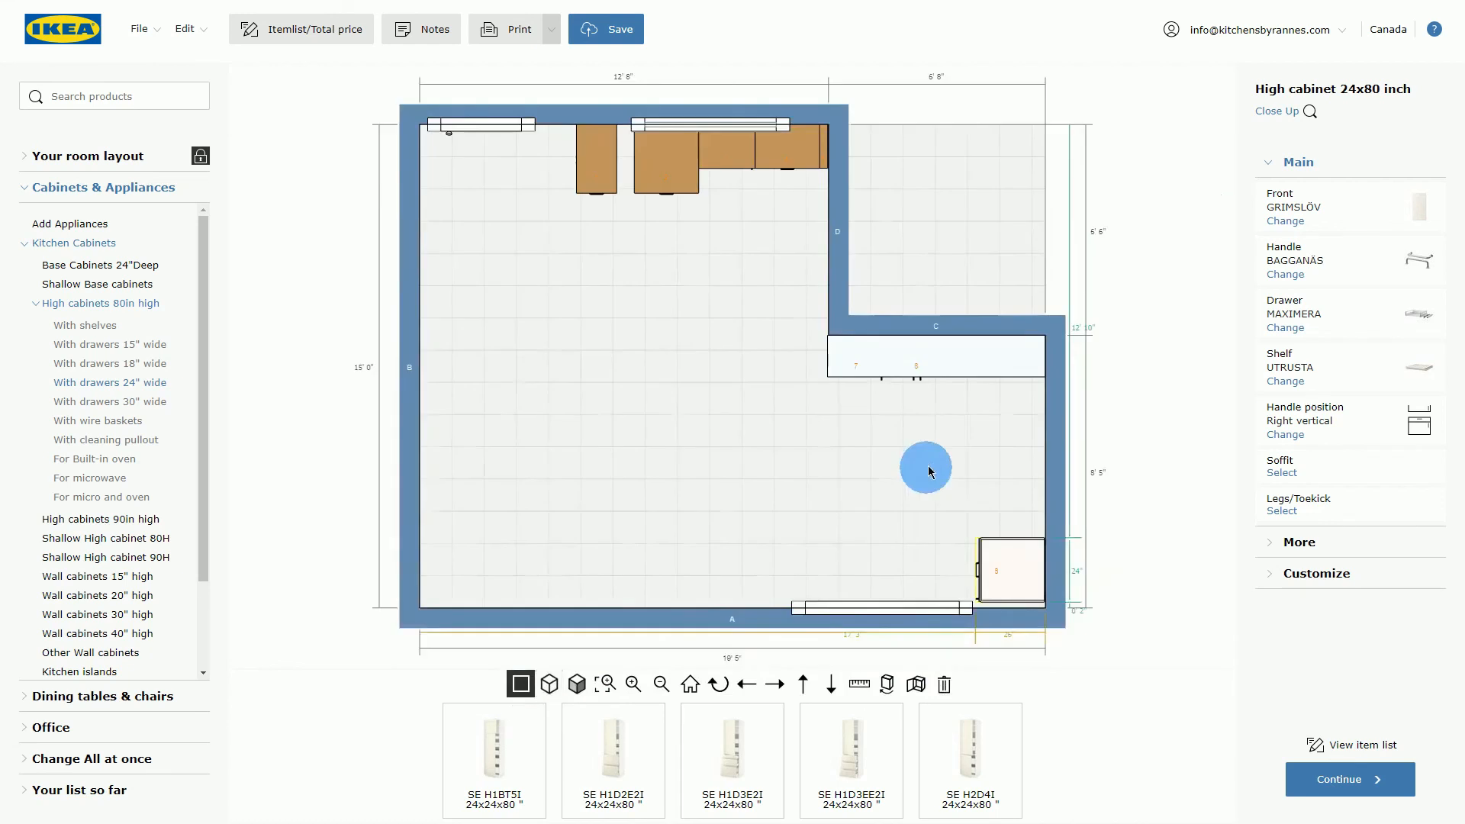
pyautogui.moveTo(1028, 598); pyautogui.dragTo(1028, 593)
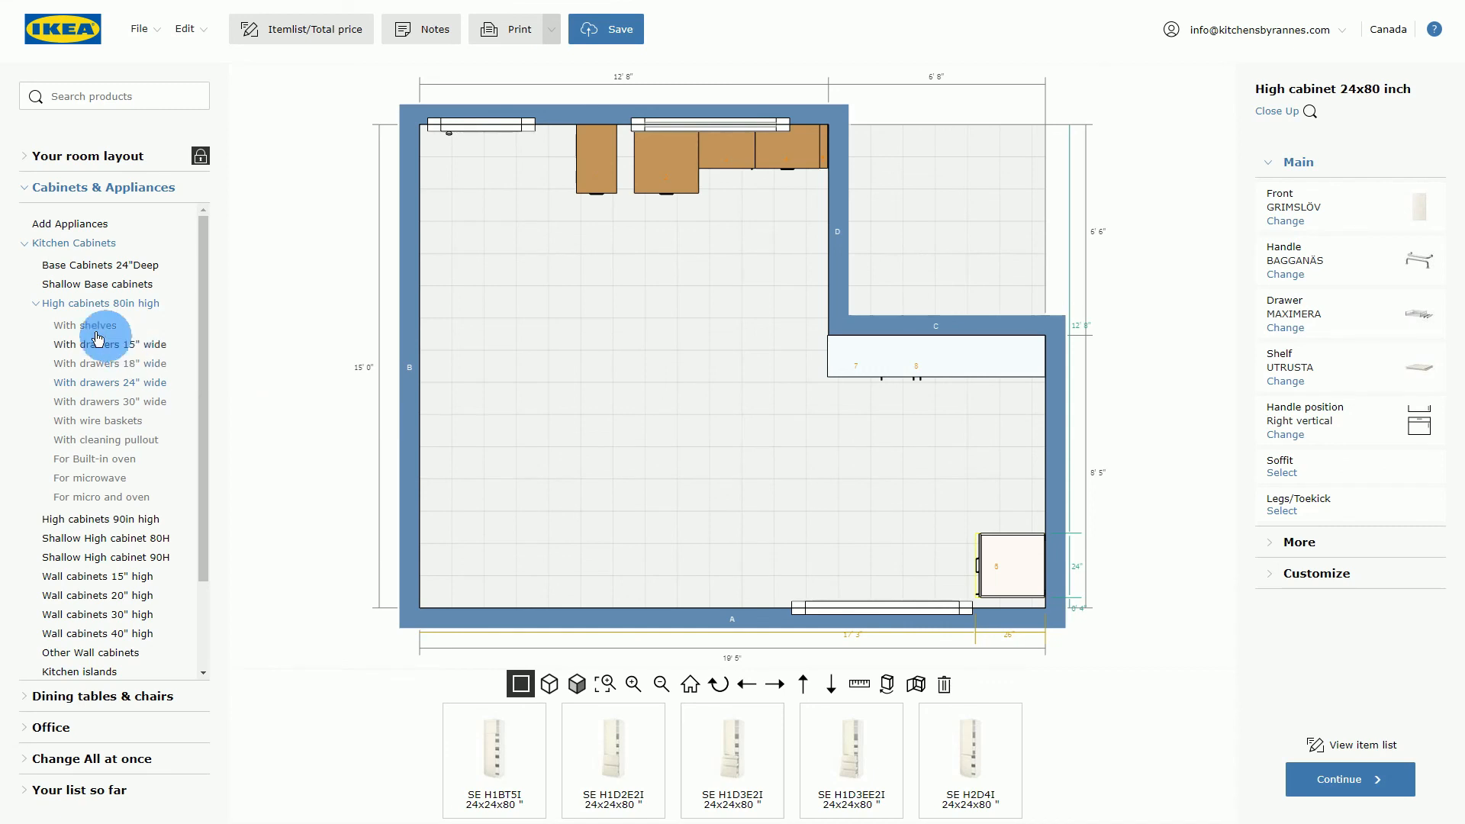
pyautogui.click(35, 303)
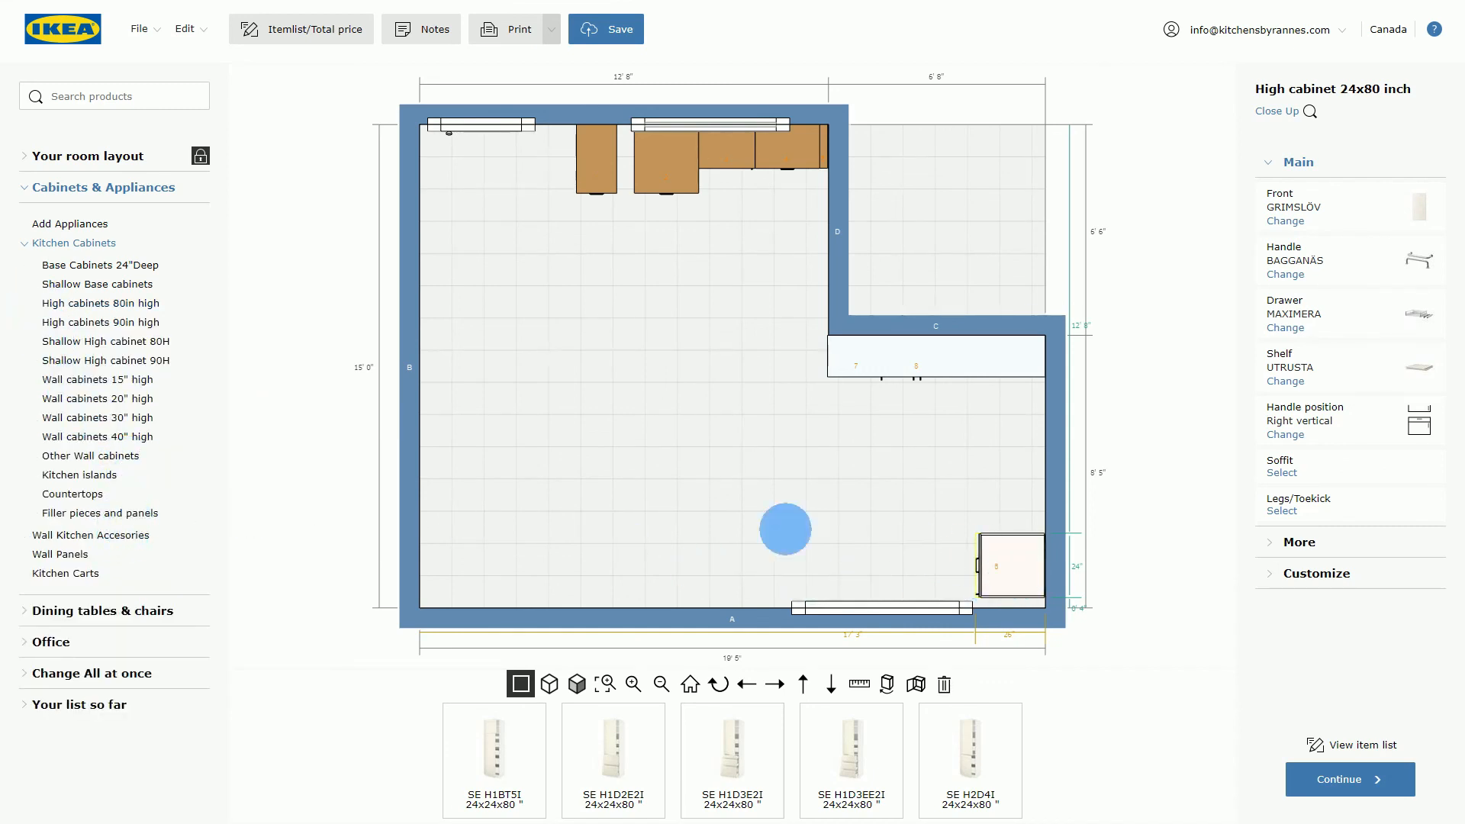
# Show the fillers for high cabinets and add the Filler Tall 24 inch deep 80 inch high between the high cabinet and wall A.
pyautogui.click(102, 516)
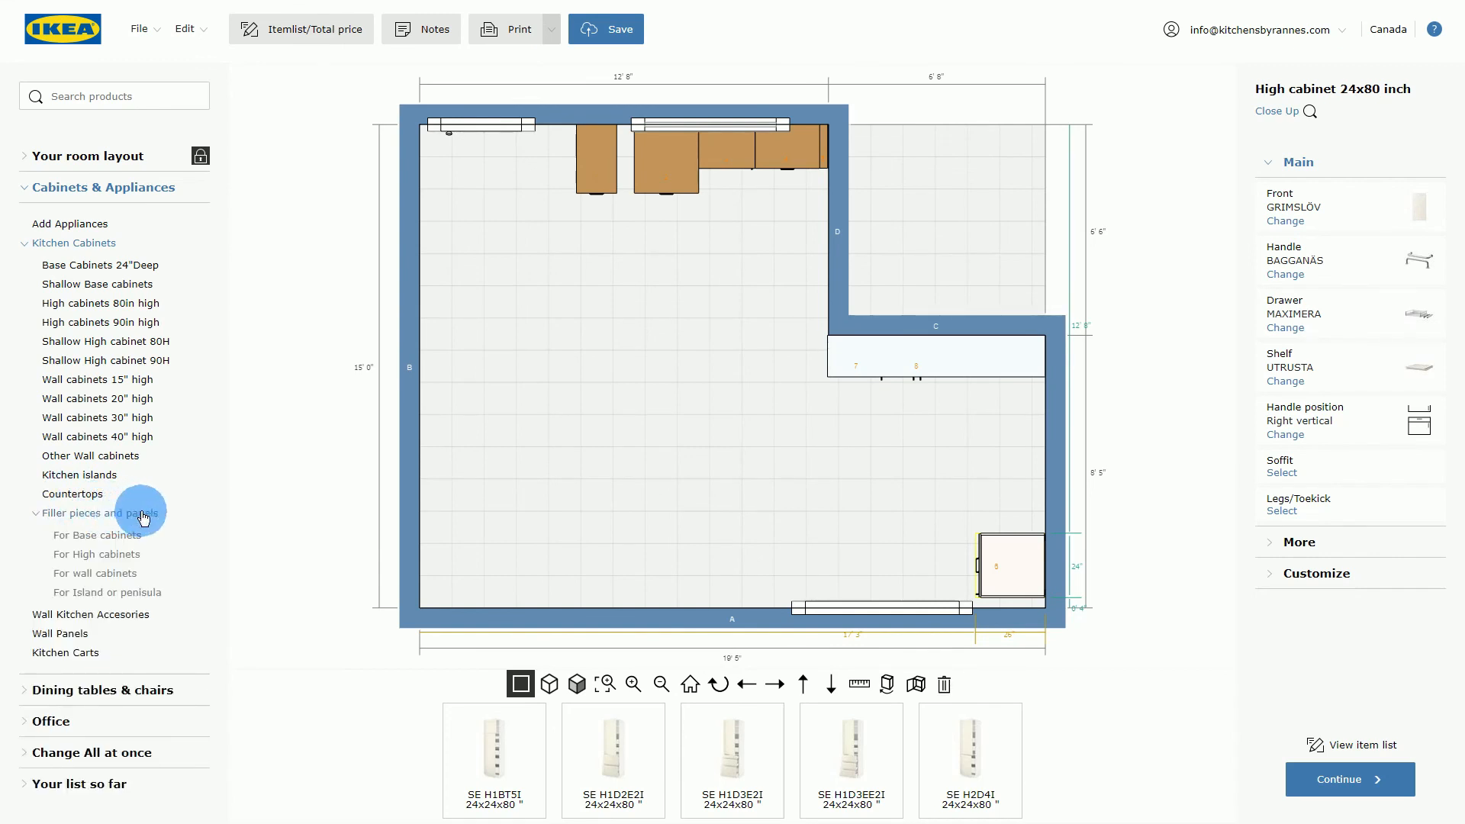
pyautogui.click(100, 555)
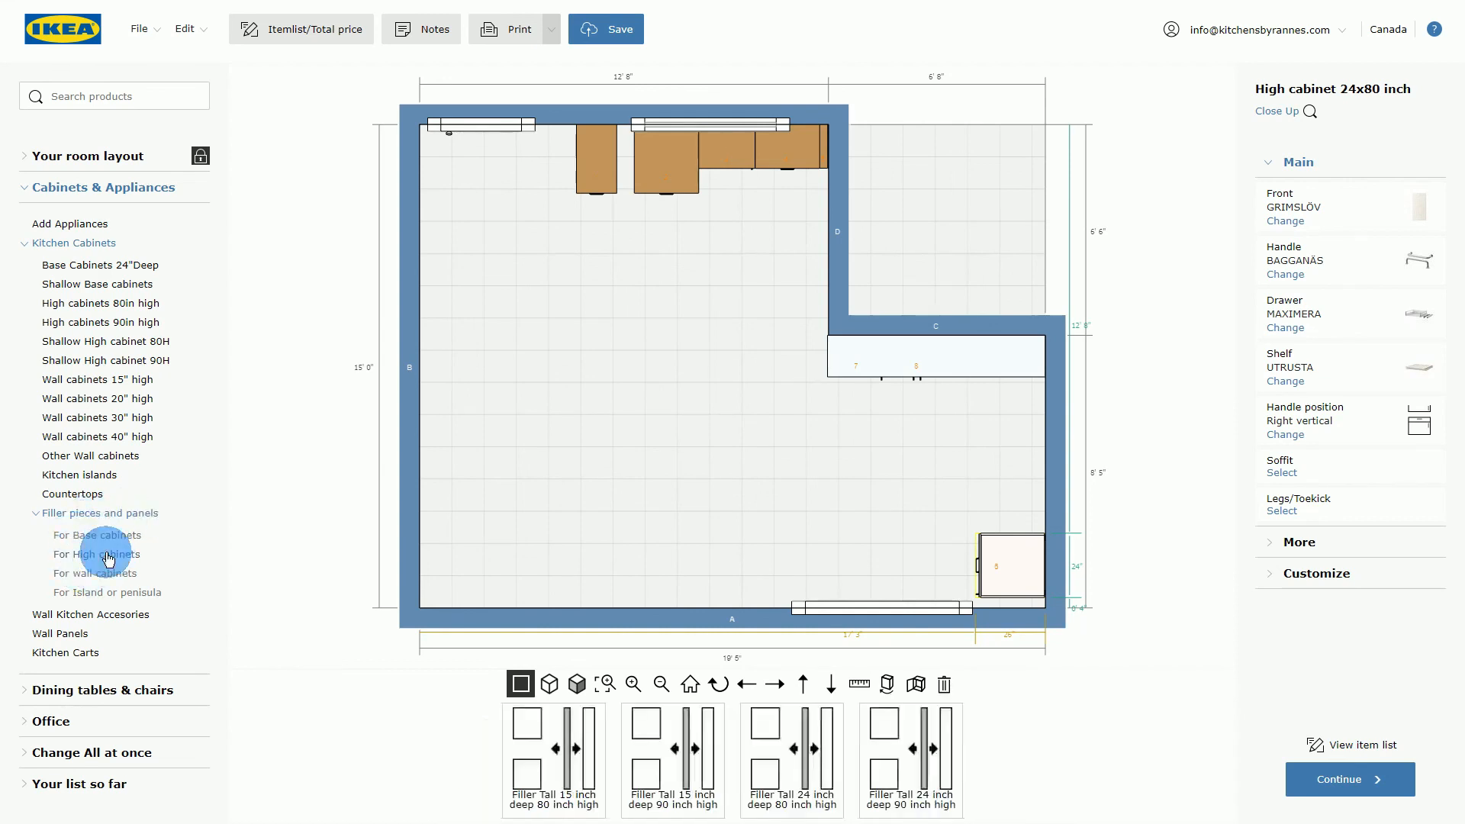
pyautogui.click(651, 777)
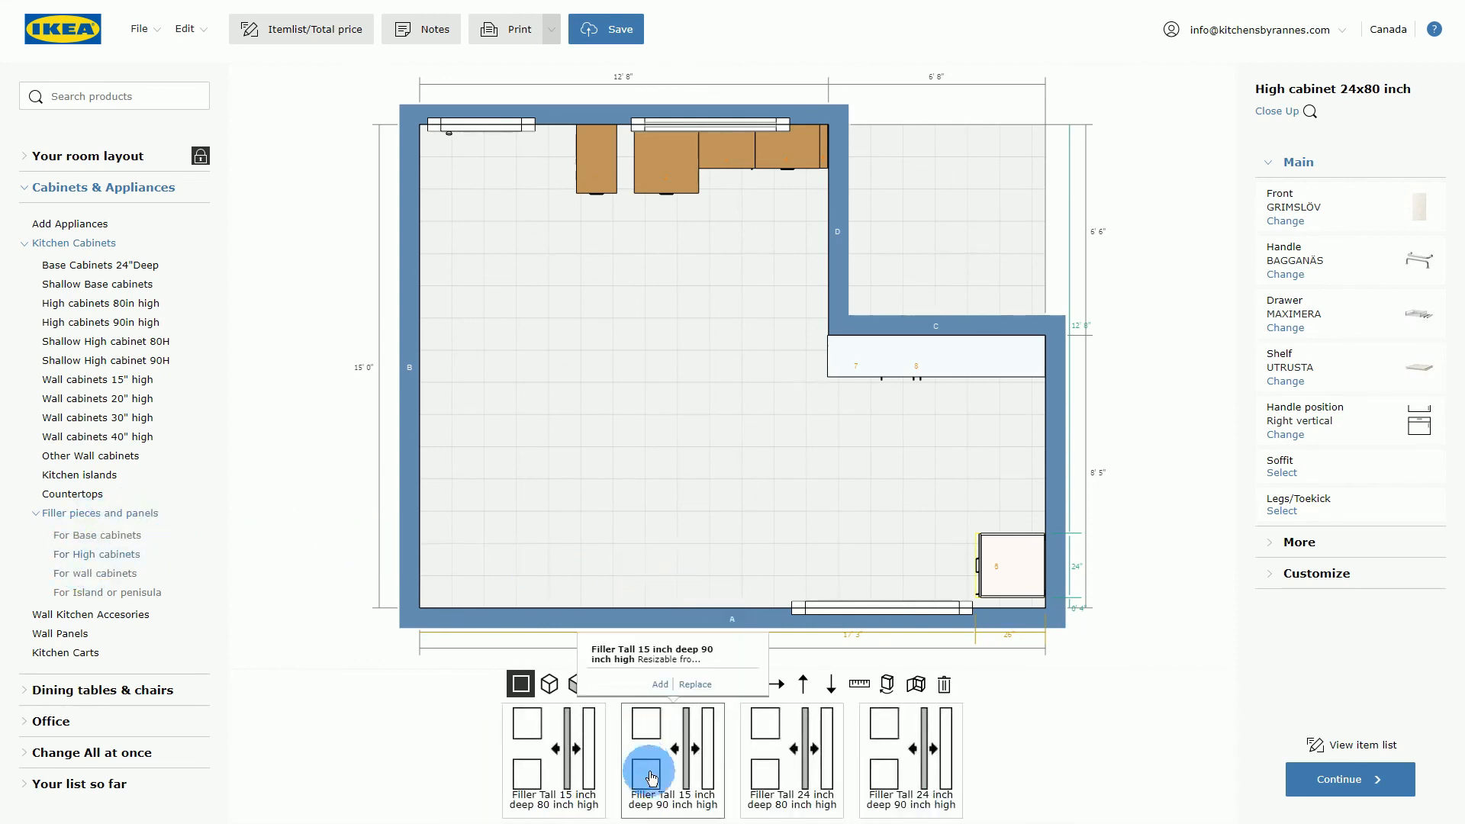
pyautogui.click(786, 774)
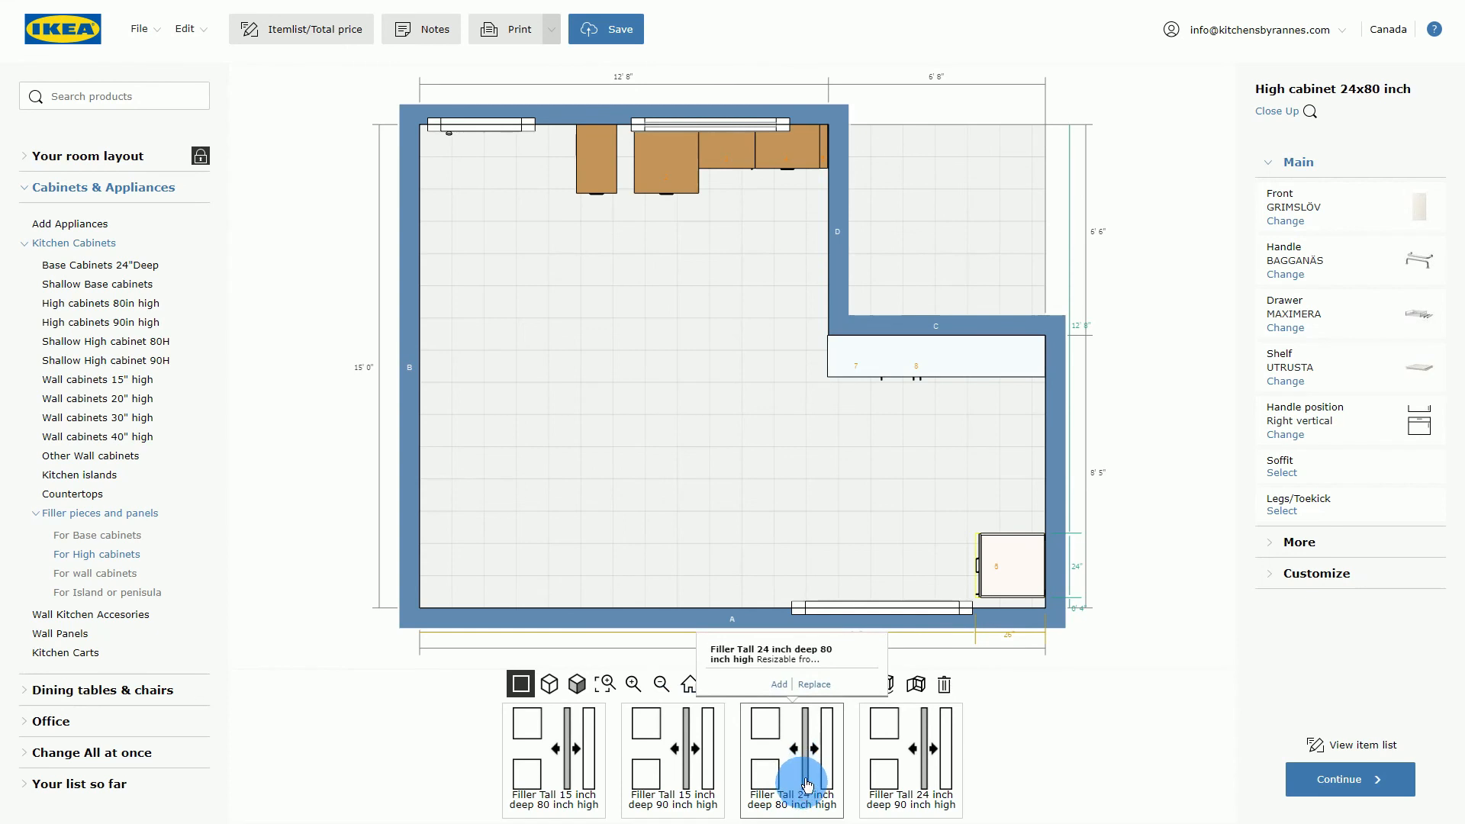
pyautogui.click(1007, 565)
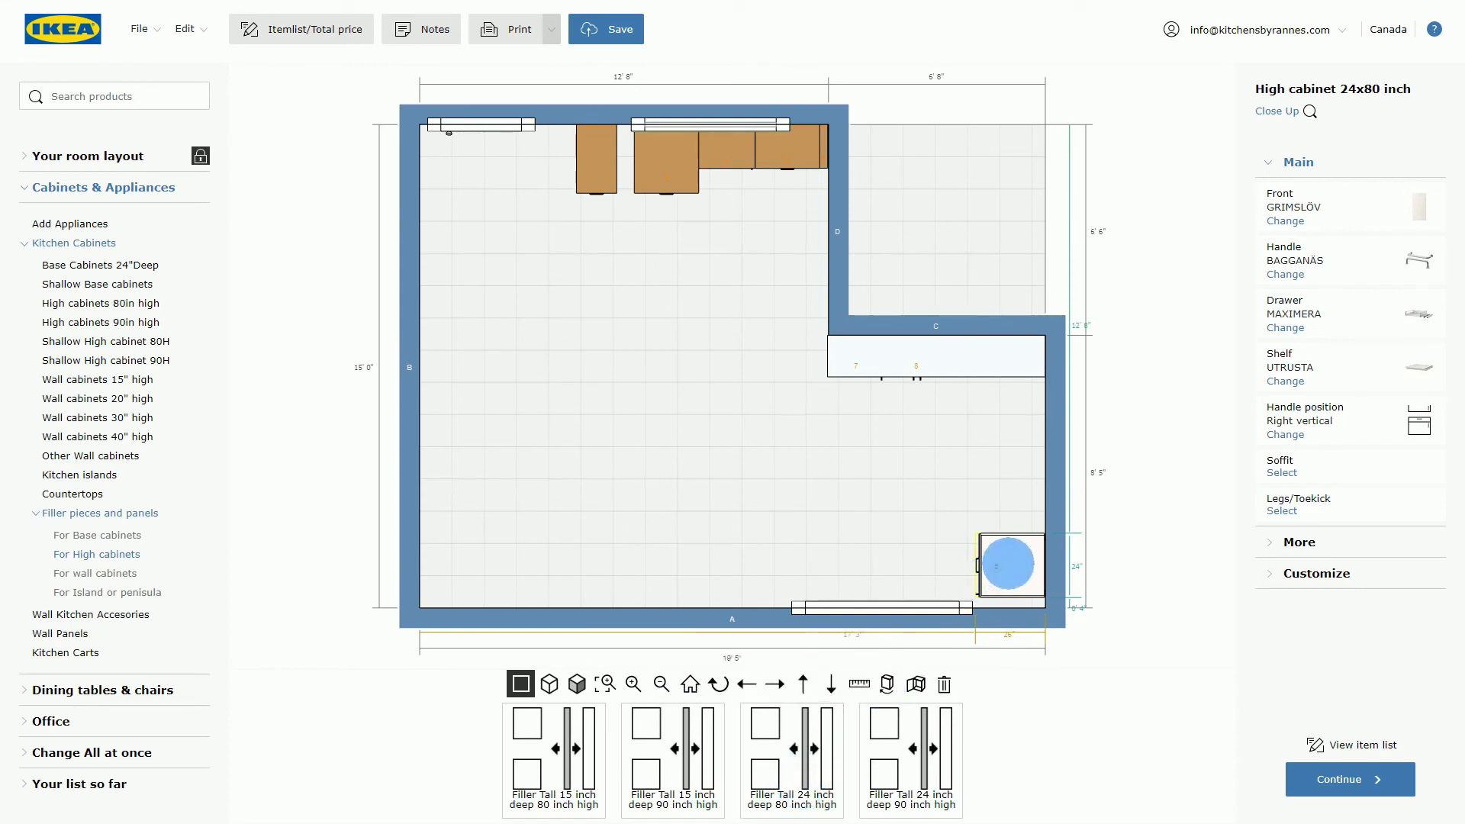
pyautogui.click(786, 773)
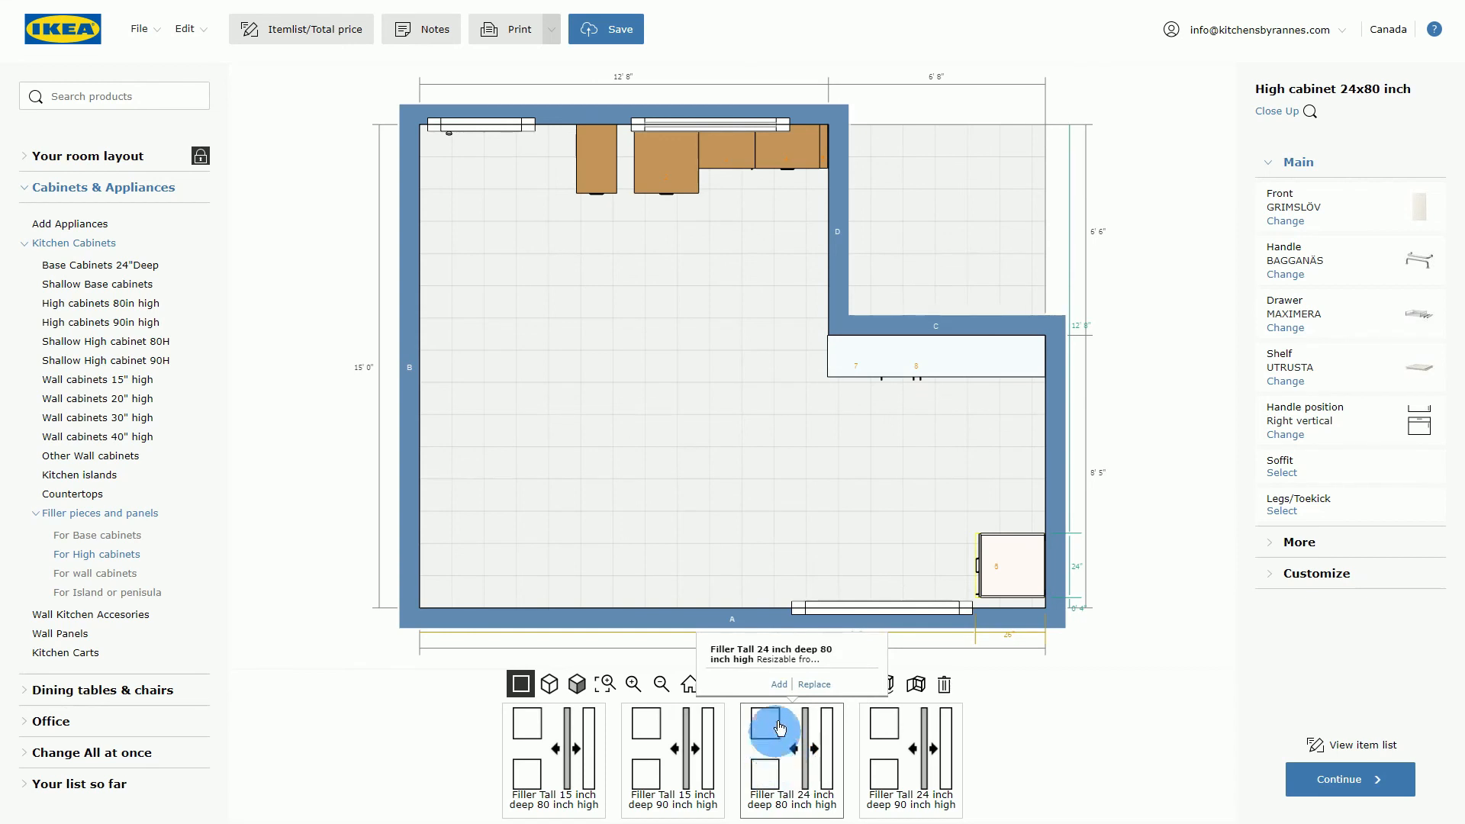
pyautogui.click(784, 690)
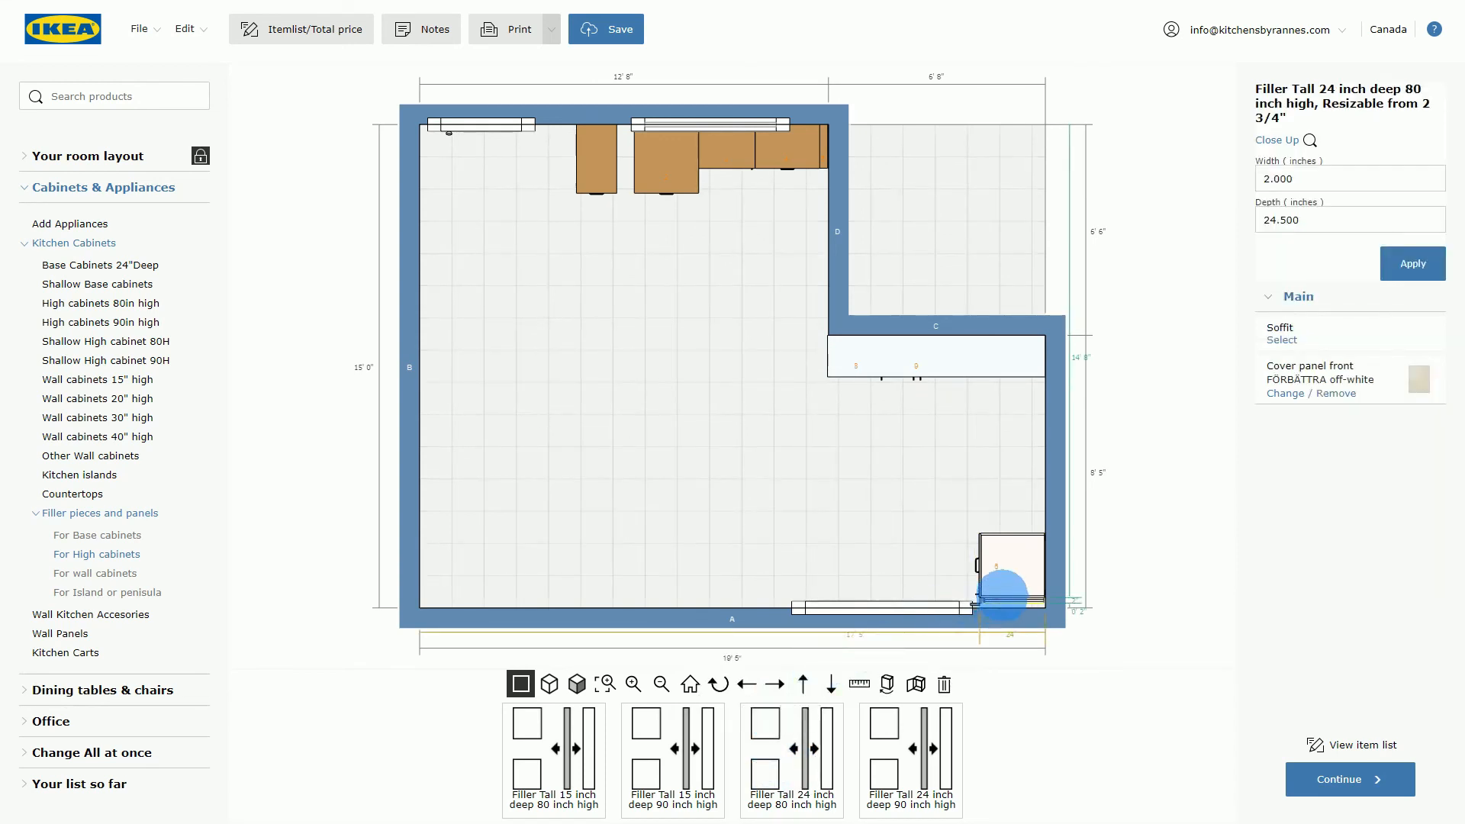
# Move the high cabinet in the 2D plan flush against the tall filler beside wall A.
pyautogui.scroll(2, 1003, 599)
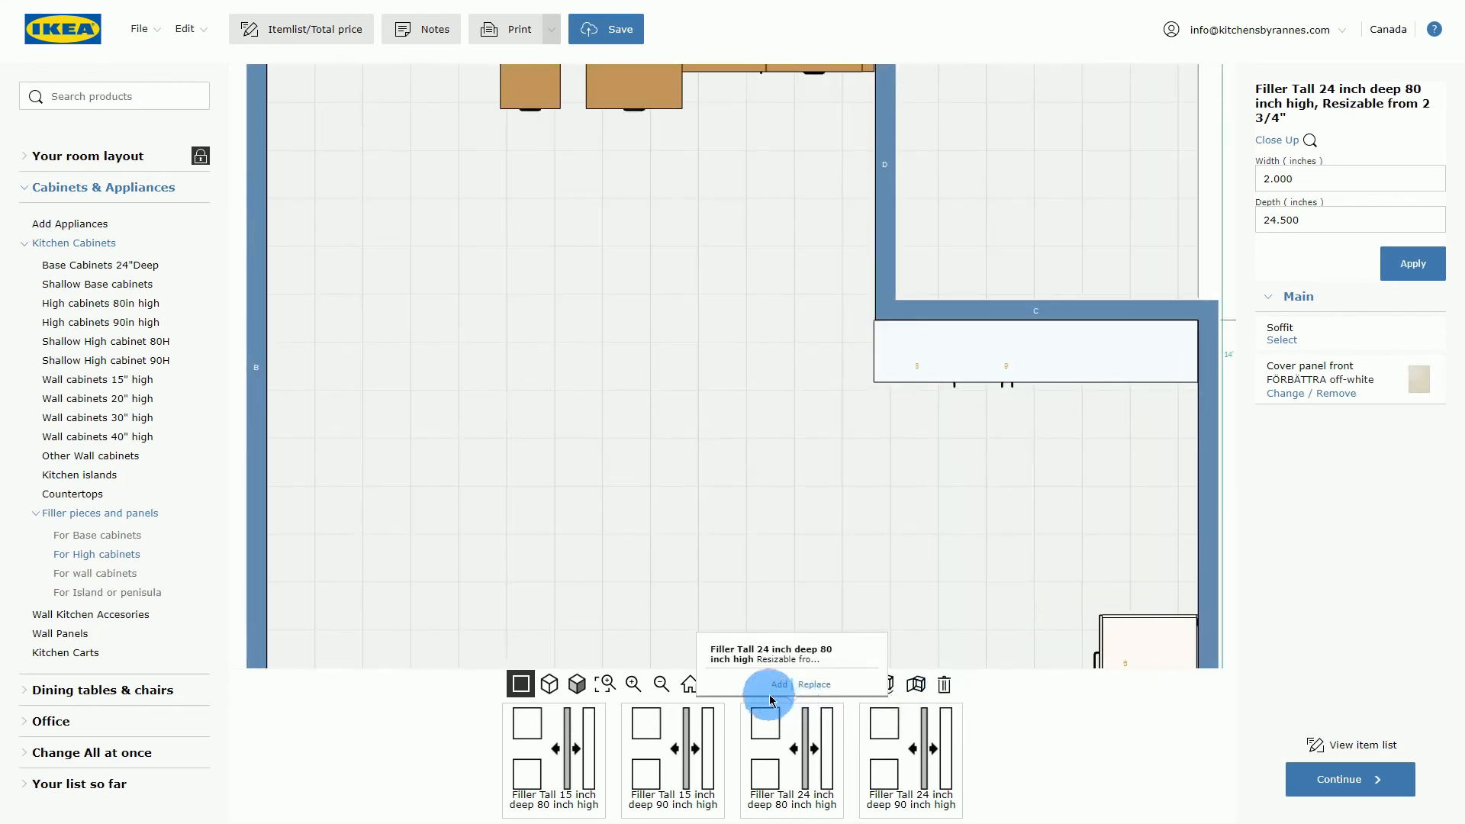
pyautogui.click(776, 684)
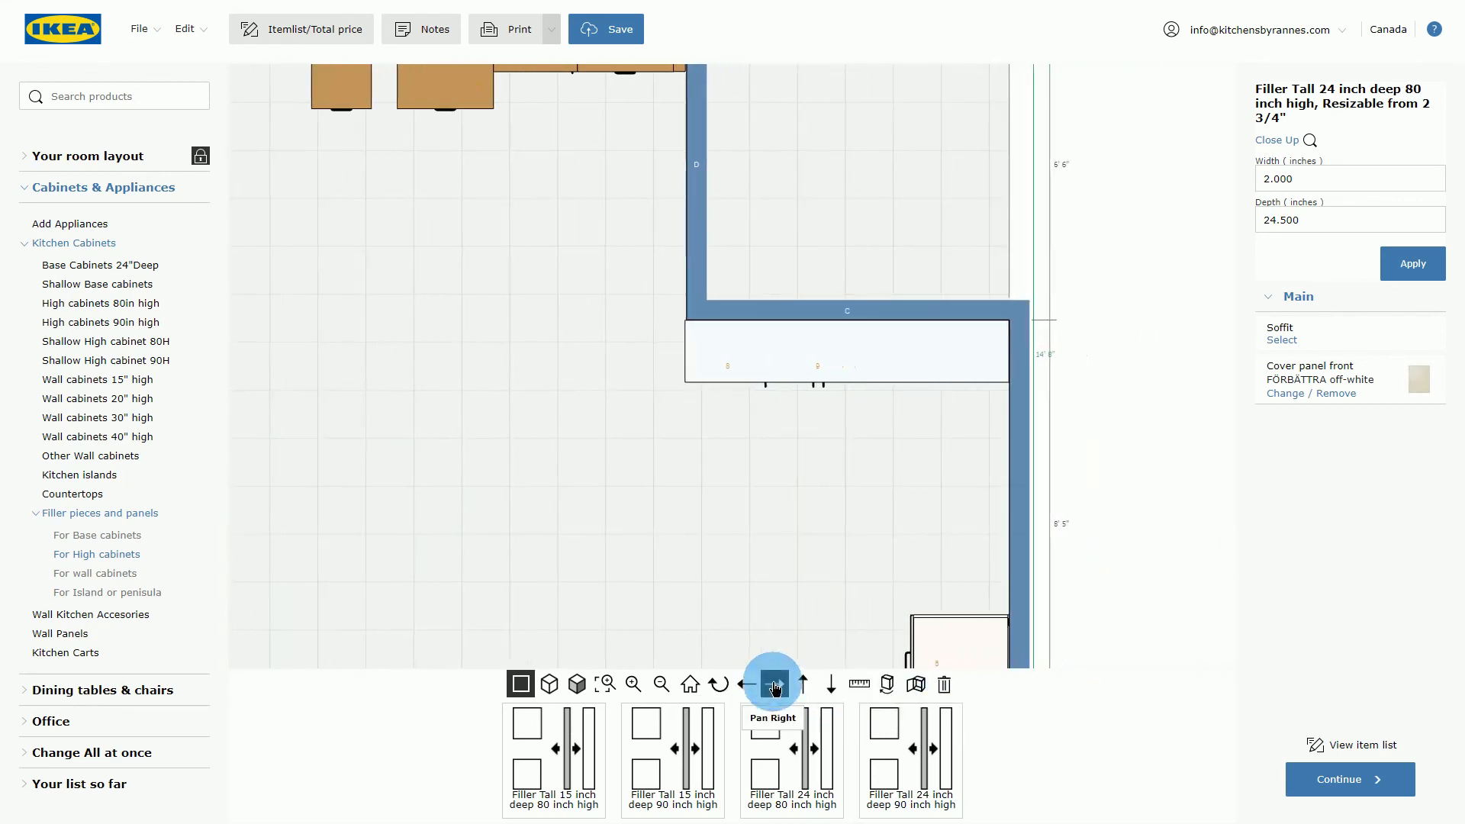
pyautogui.click(831, 685)
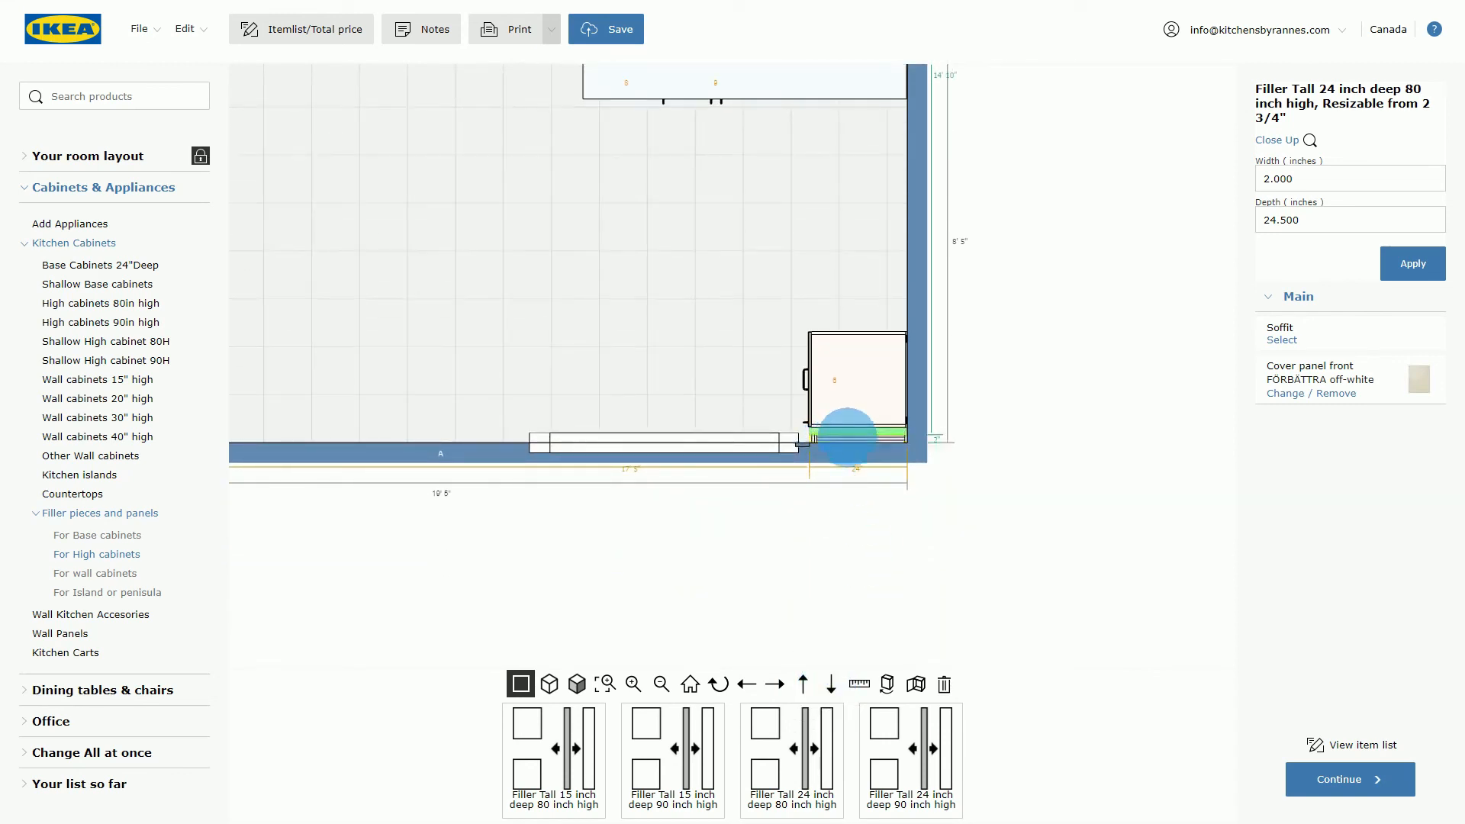
pyautogui.moveTo(847, 437); pyautogui.dragTo(854, 392)
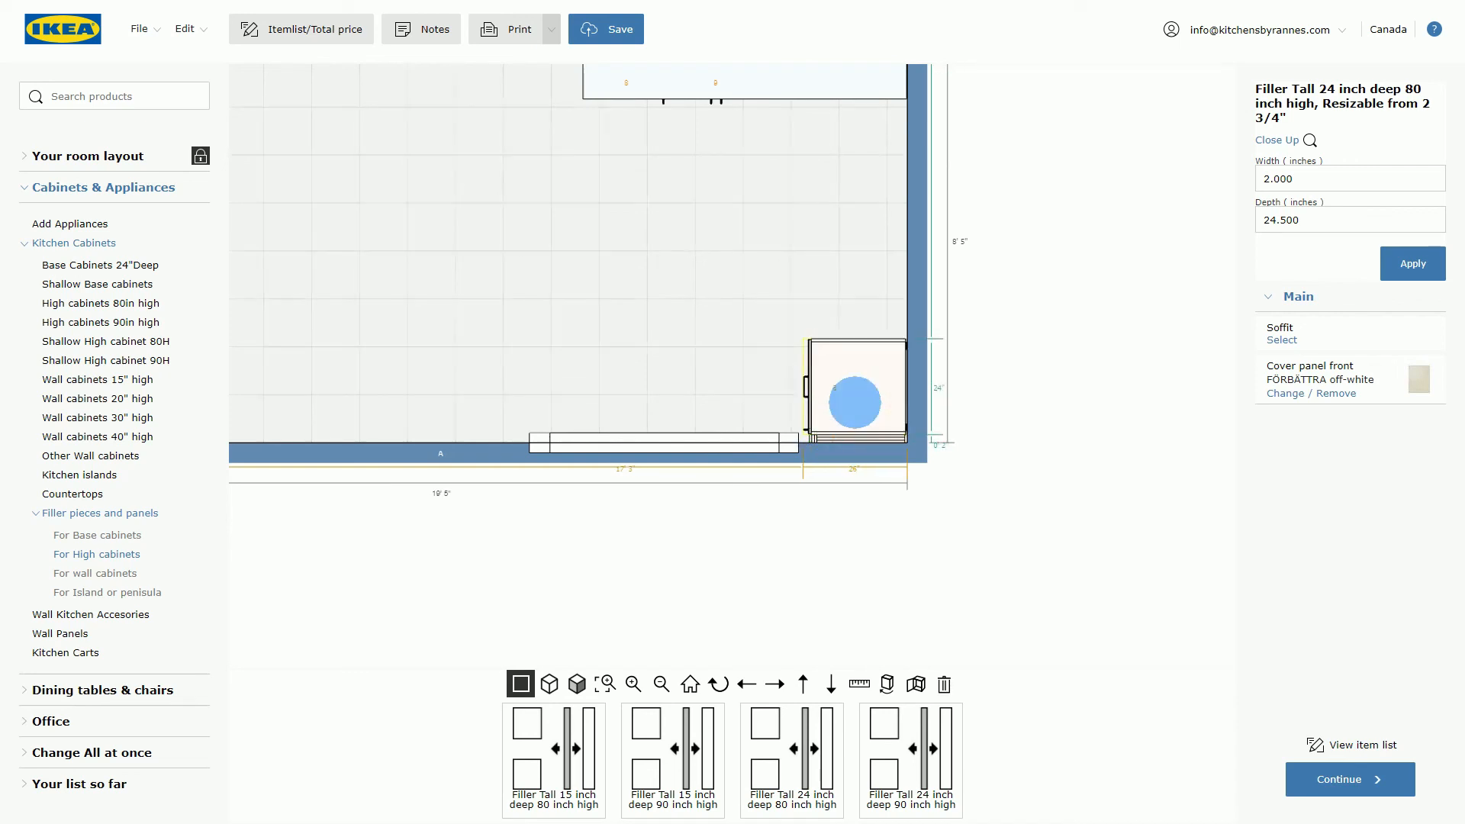
# In the 3D view, unlock the room layout, shift the wall A opening away from the high cabinet, and lock the layout again.
pyautogui.click(577, 684)
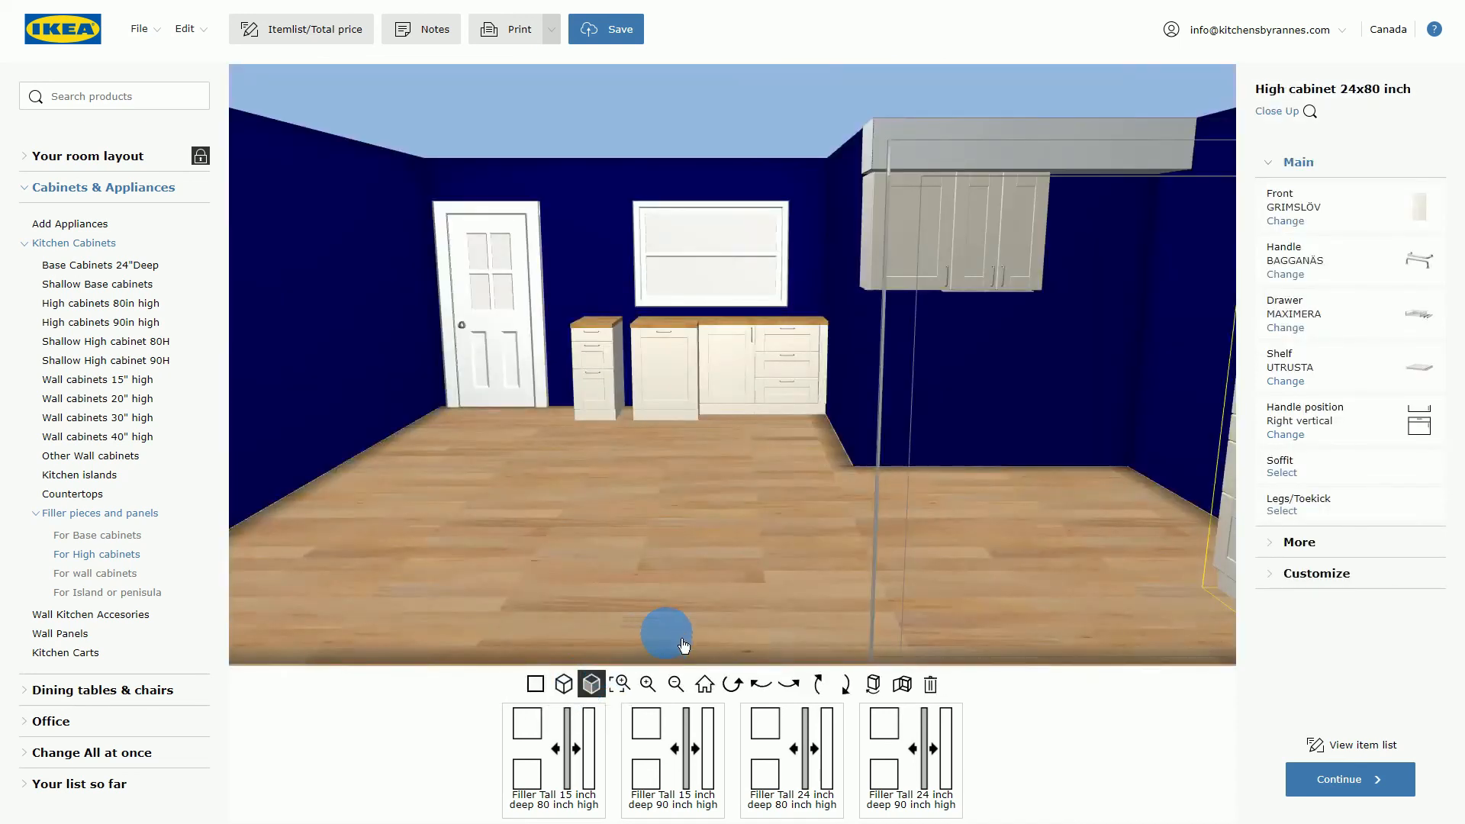
pyautogui.click(621, 684)
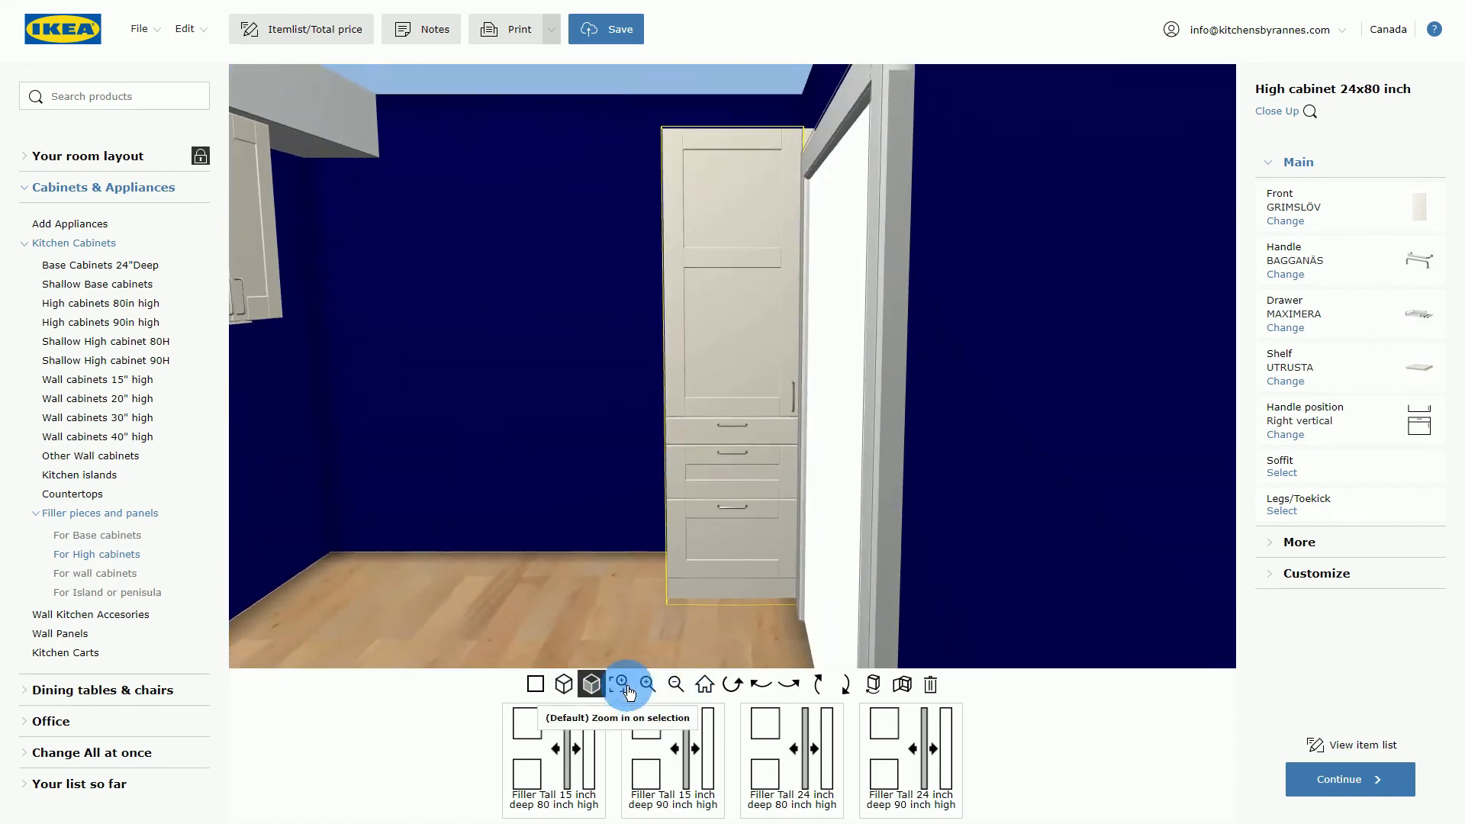
pyautogui.moveTo(756, 713)
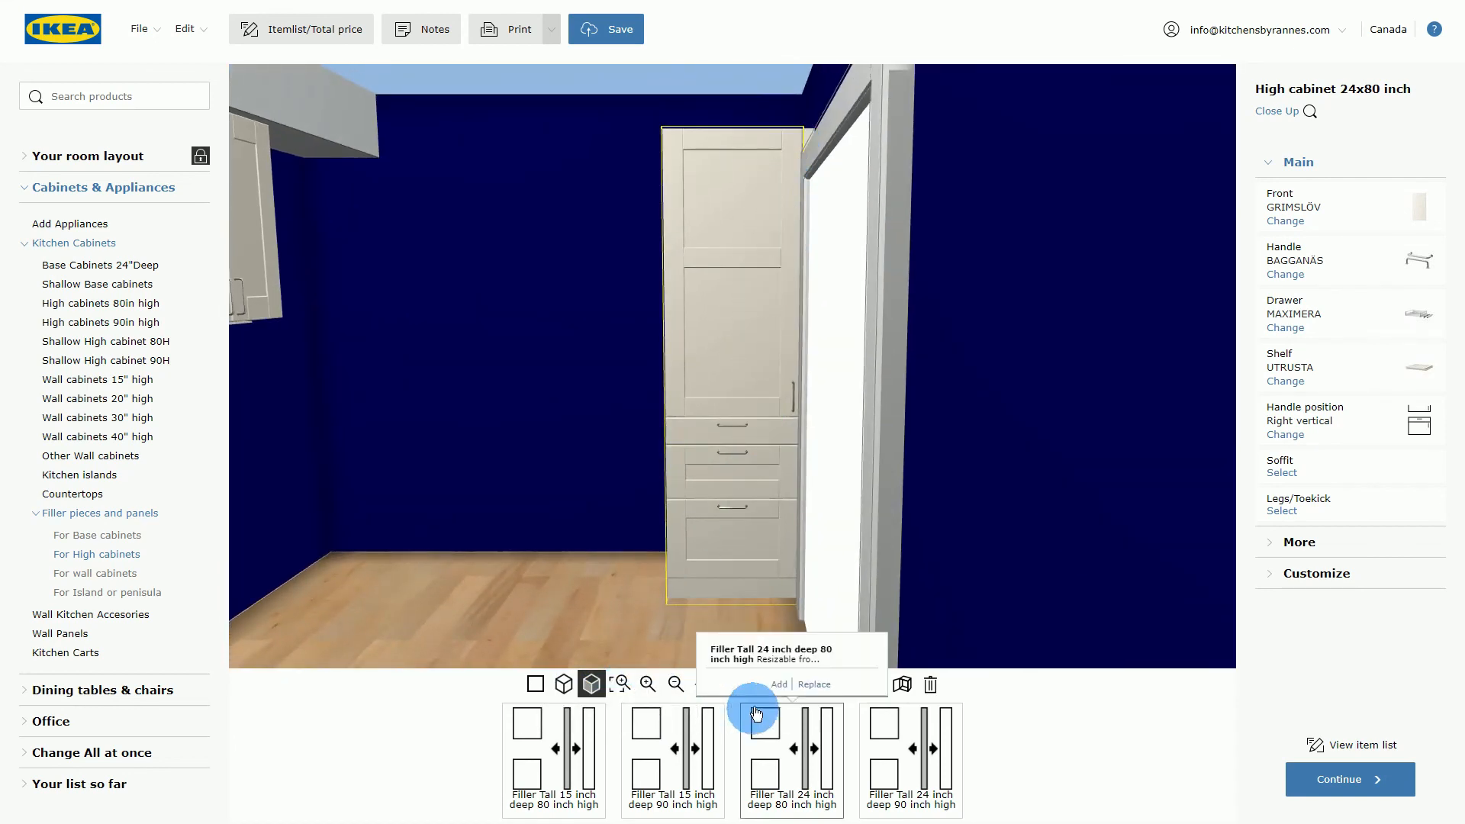
pyautogui.click(756, 685)
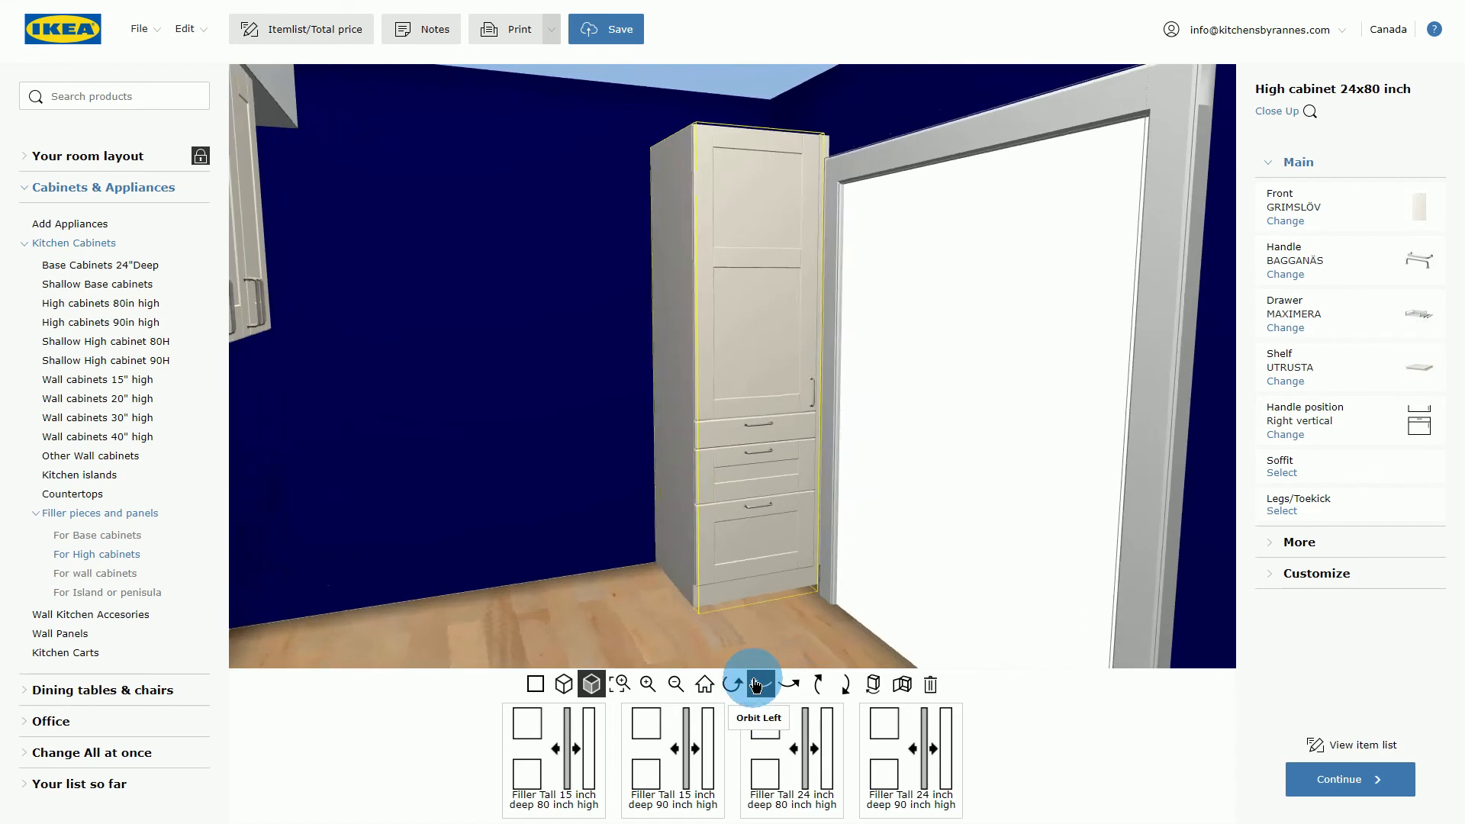
pyautogui.click(756, 684)
pyautogui.click(938, 405)
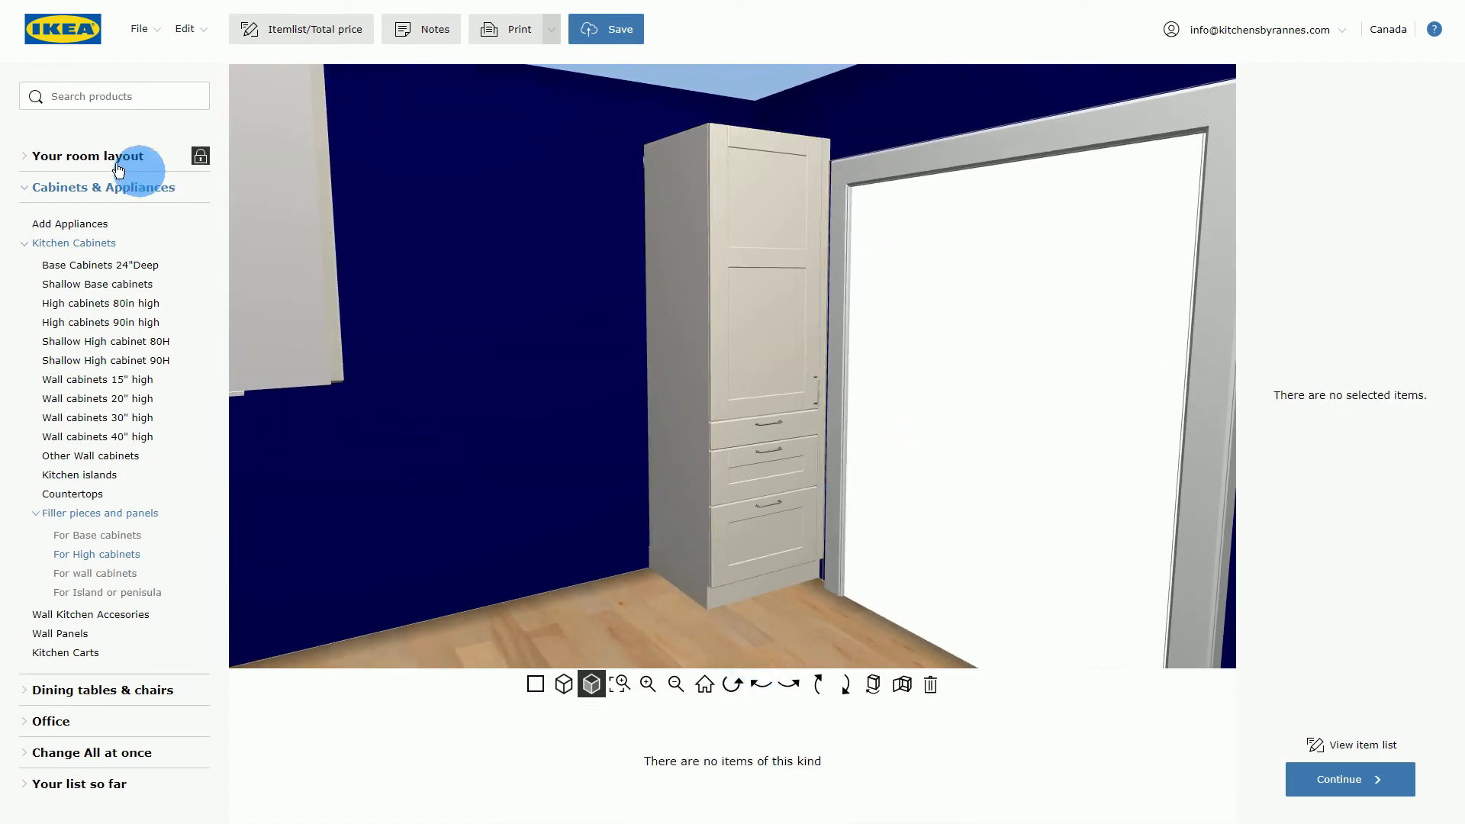
pyautogui.click(200, 157)
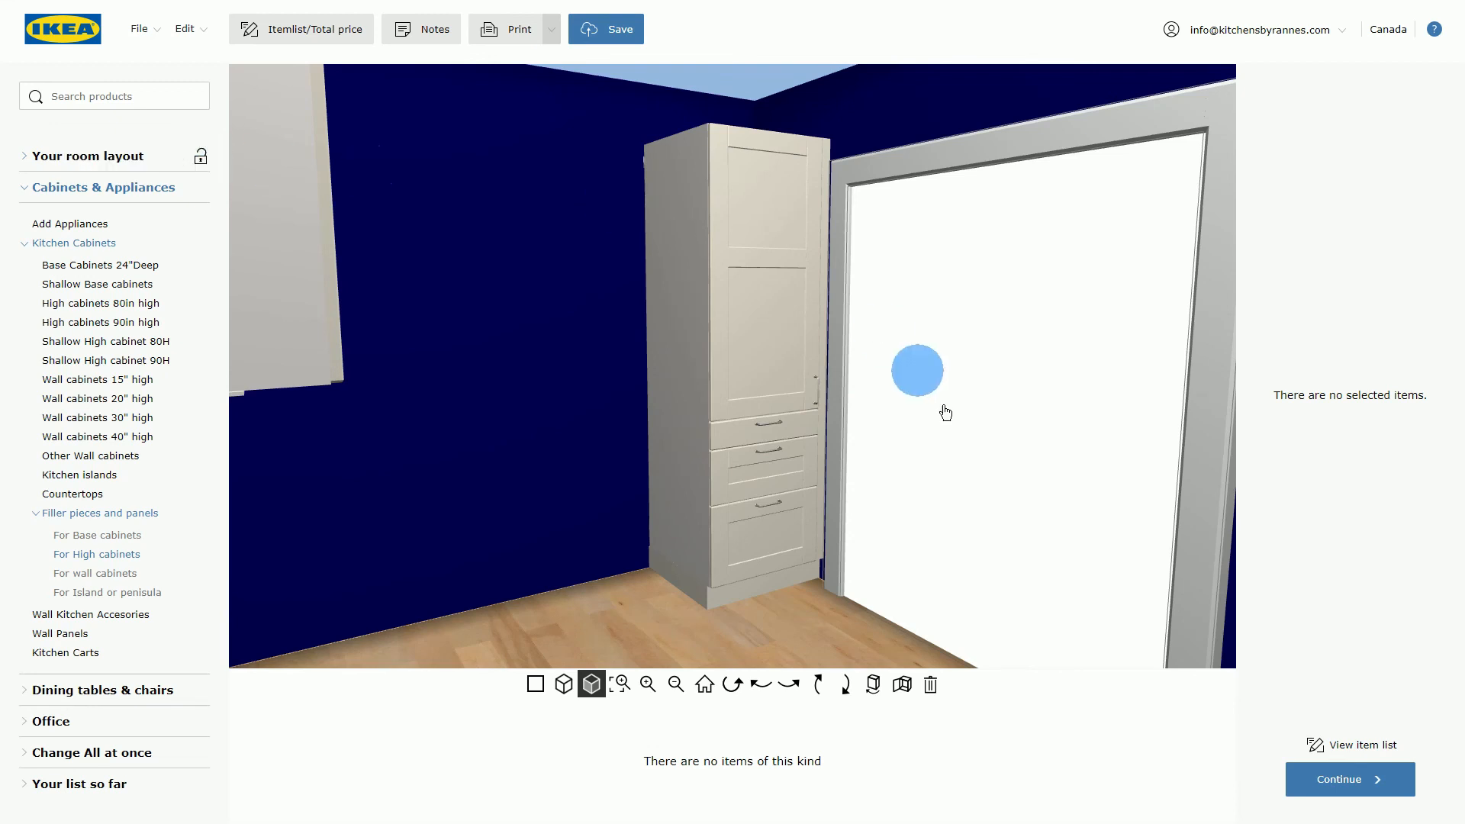
pyautogui.click(953, 480)
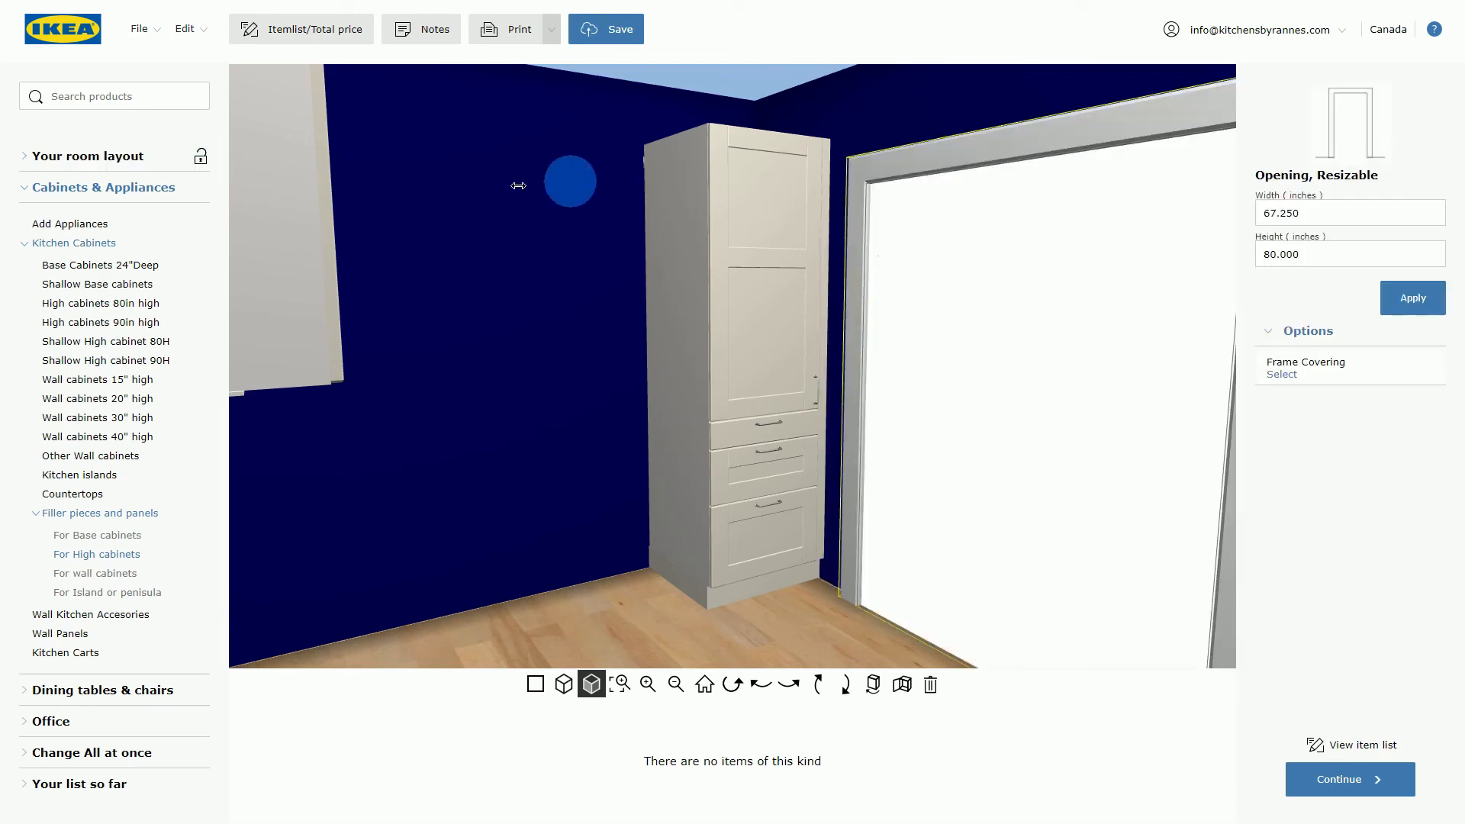
pyautogui.click(211, 159)
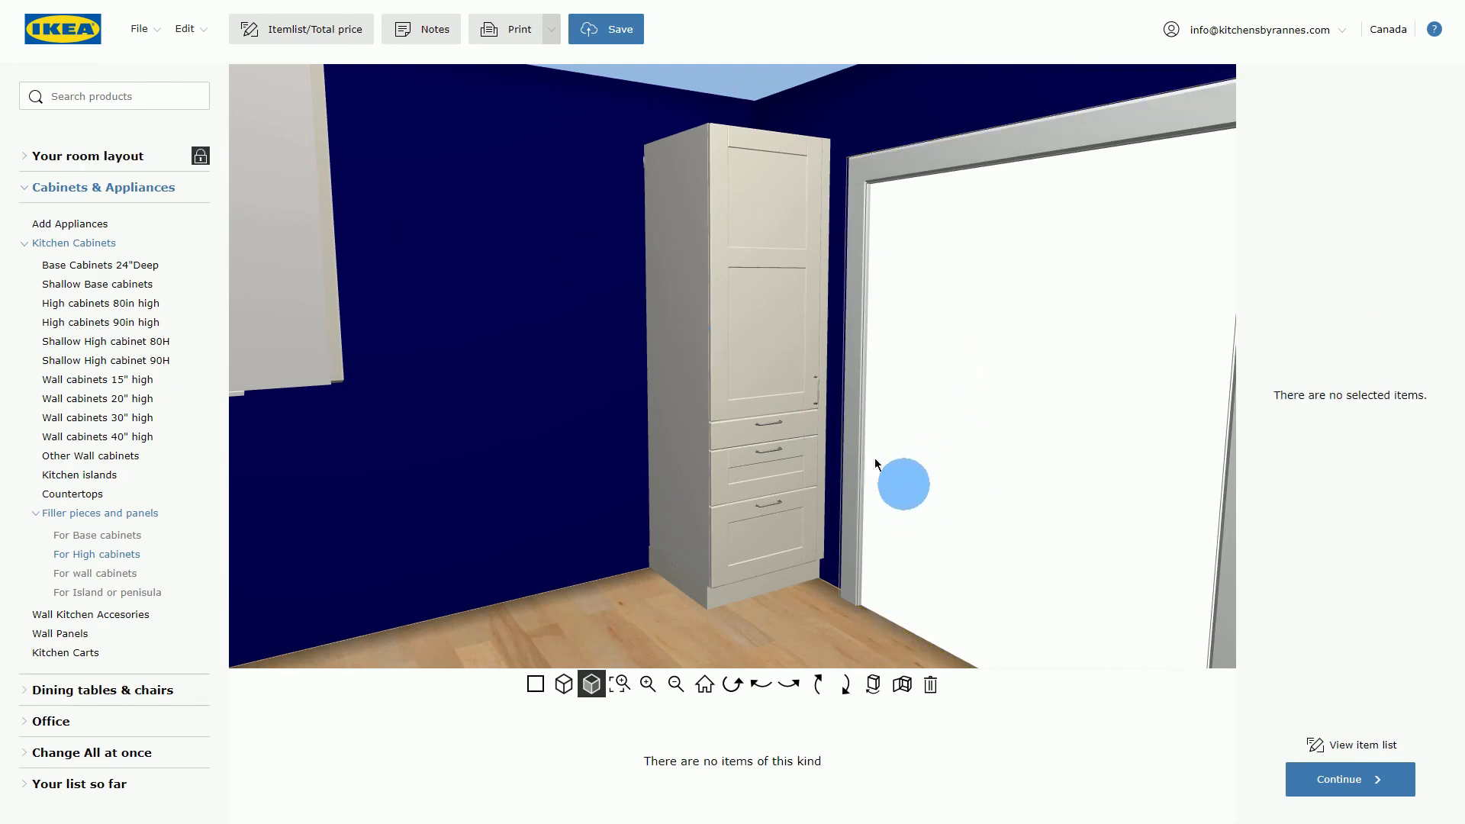
# Select the tall filler and examine how it sits between the high cabinet and wall A in 3D and in the 2D plan.
pyautogui.click(822, 324)
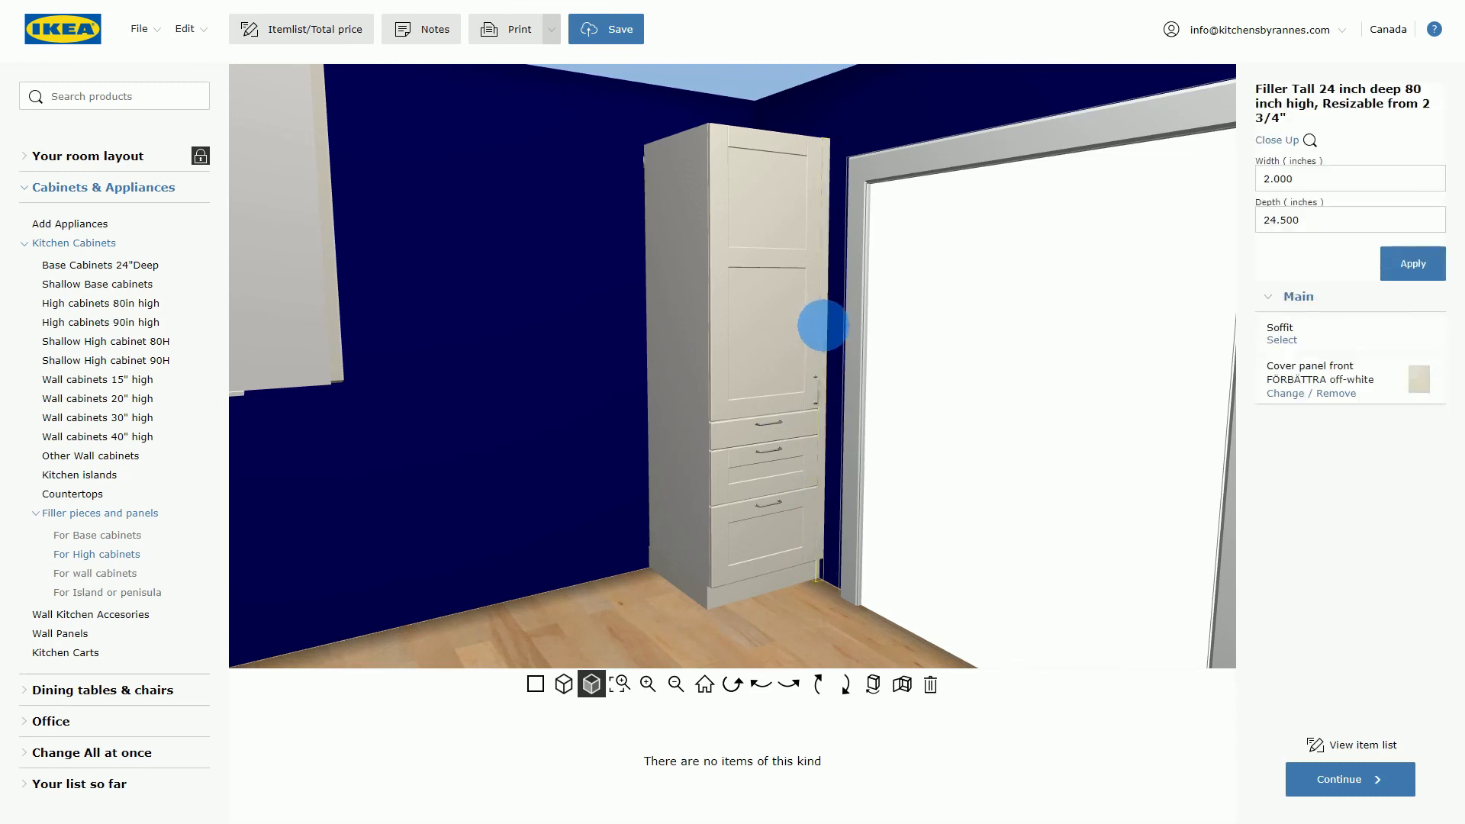
pyautogui.click(760, 685)
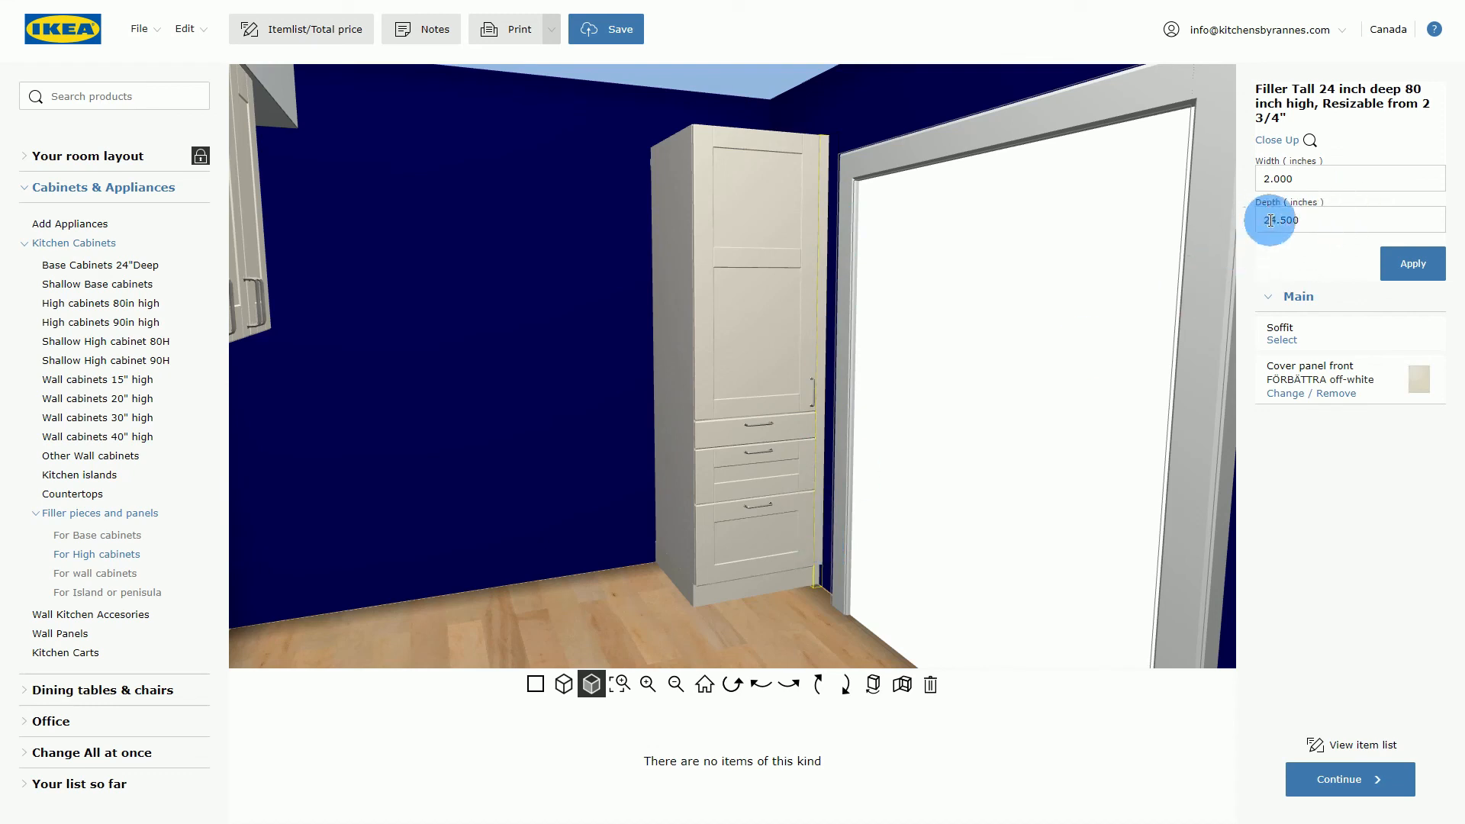
pyautogui.click(535, 683)
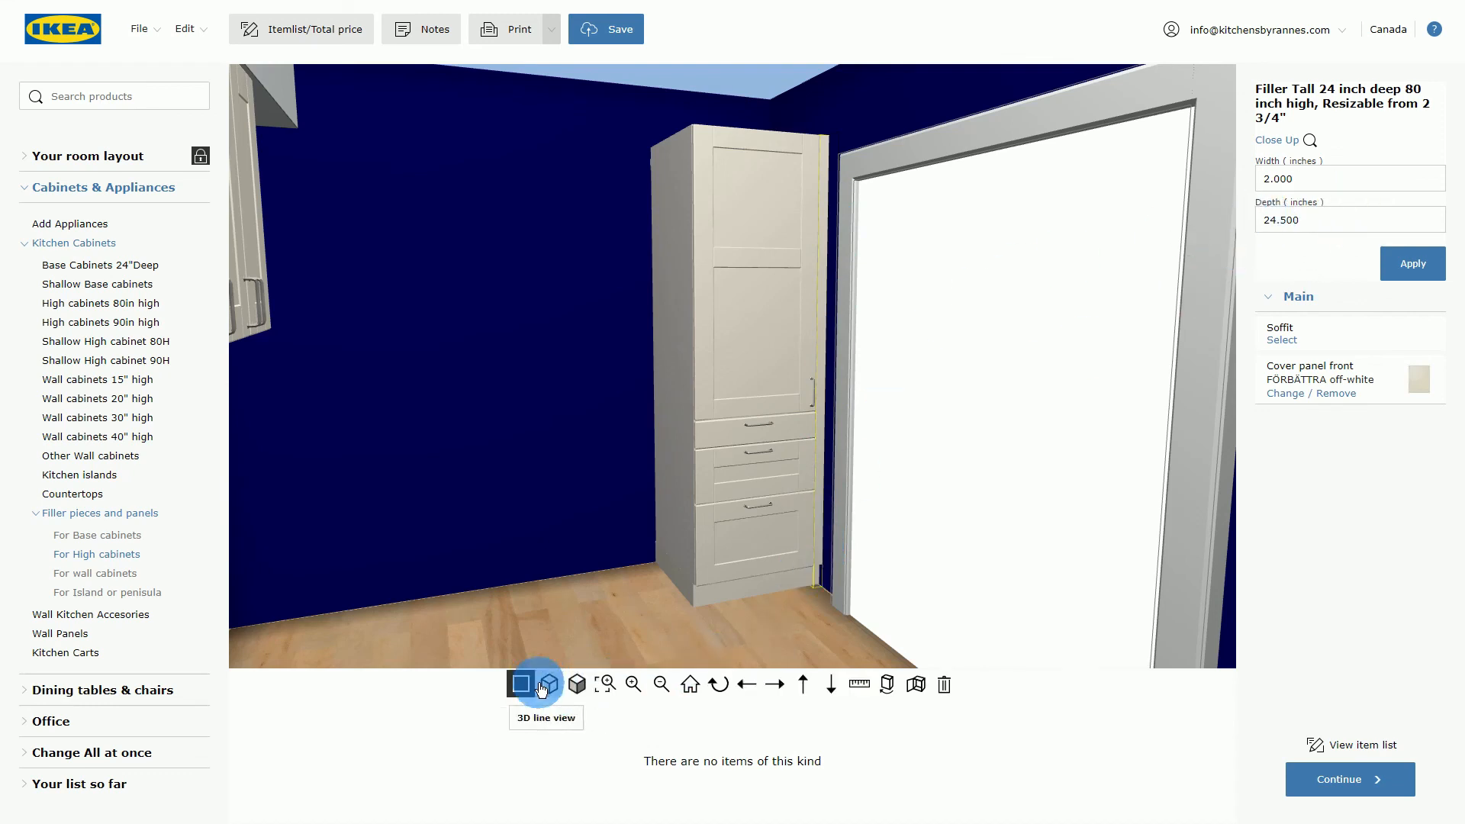
pyautogui.scroll(3, 870, 458)
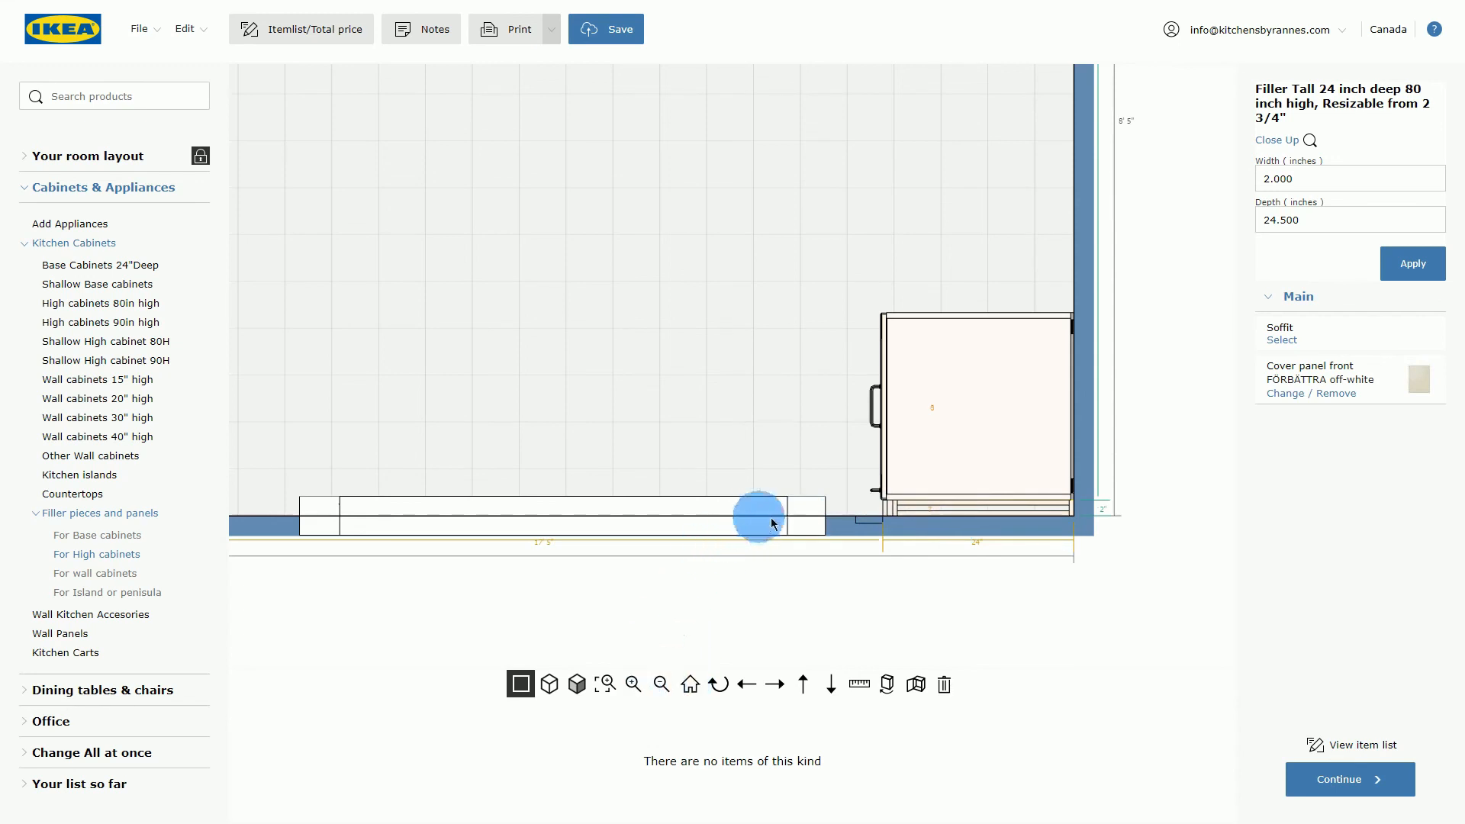
# Return to the 3D view and slide the double-door 24X30 wall cabinet along the soffit toward the outer wall corner.
pyautogui.click(580, 686)
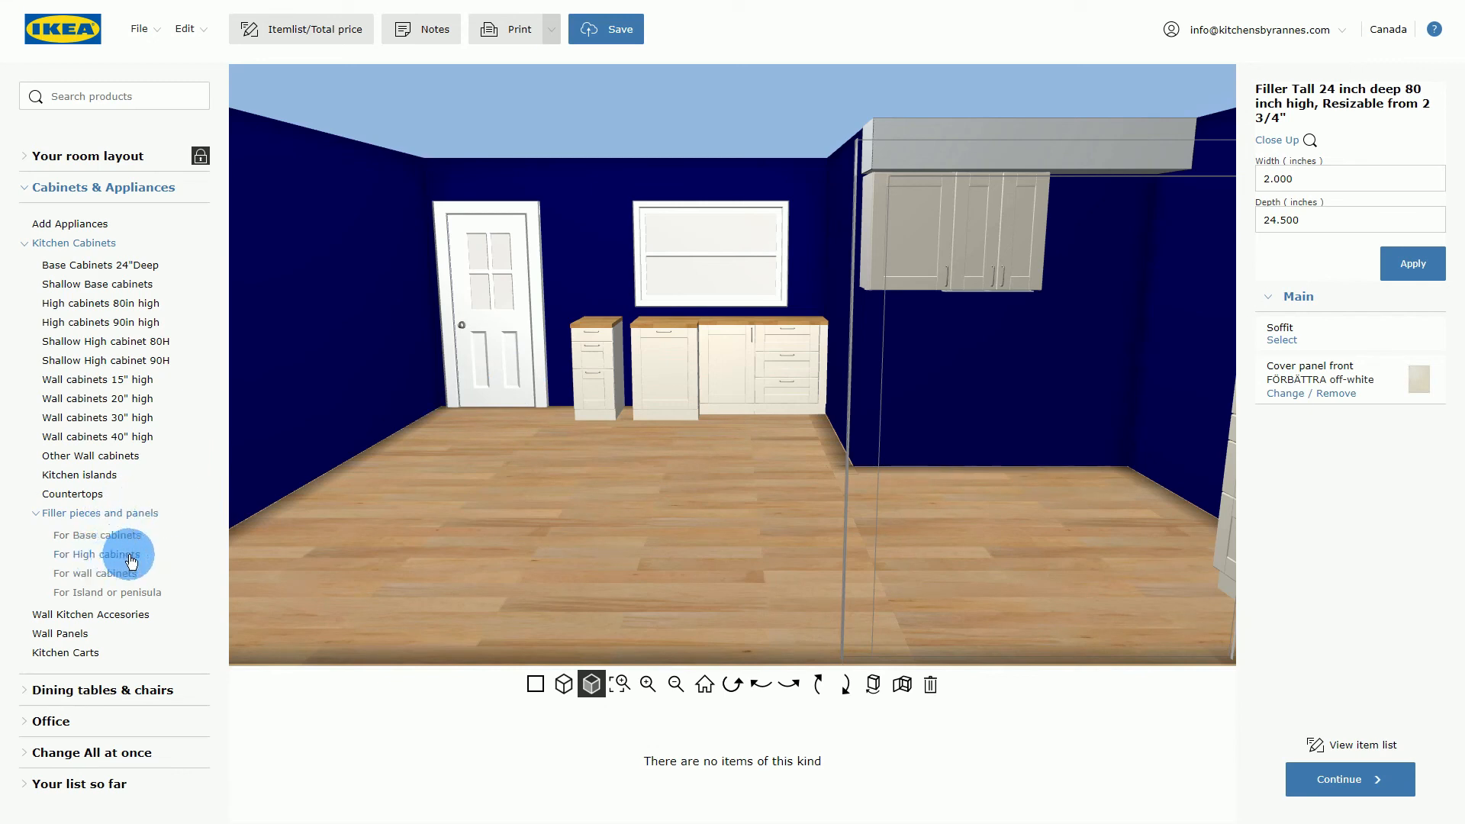
pyautogui.click(1015, 238)
pyautogui.moveTo(1010, 244); pyautogui.dragTo(1089, 237)
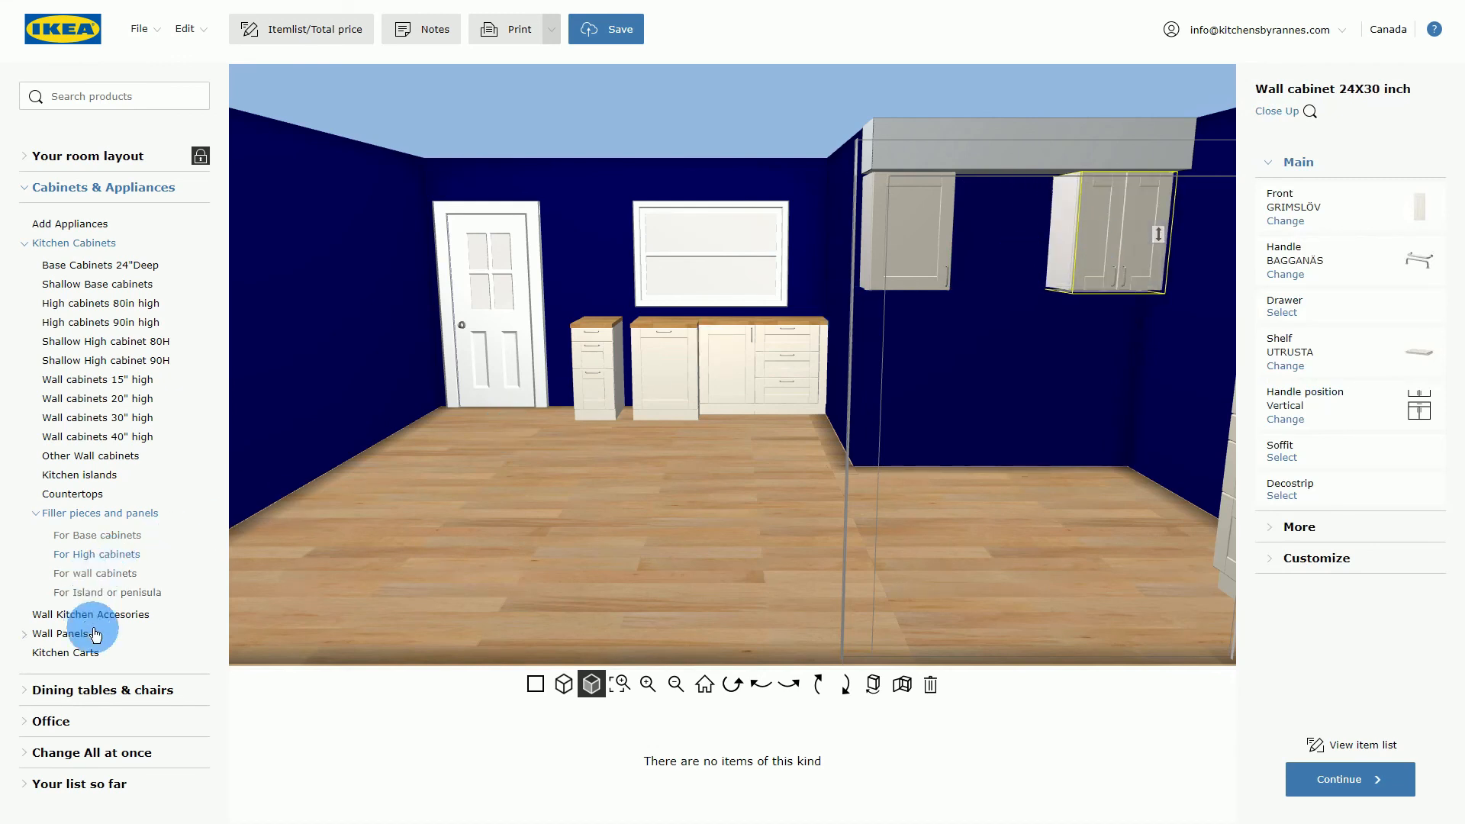
# Add the Filler Wall 15 inch deep 30 inch high and move it to the outer-corner side of the double-door wall cabinet.
pyautogui.click(118, 574)
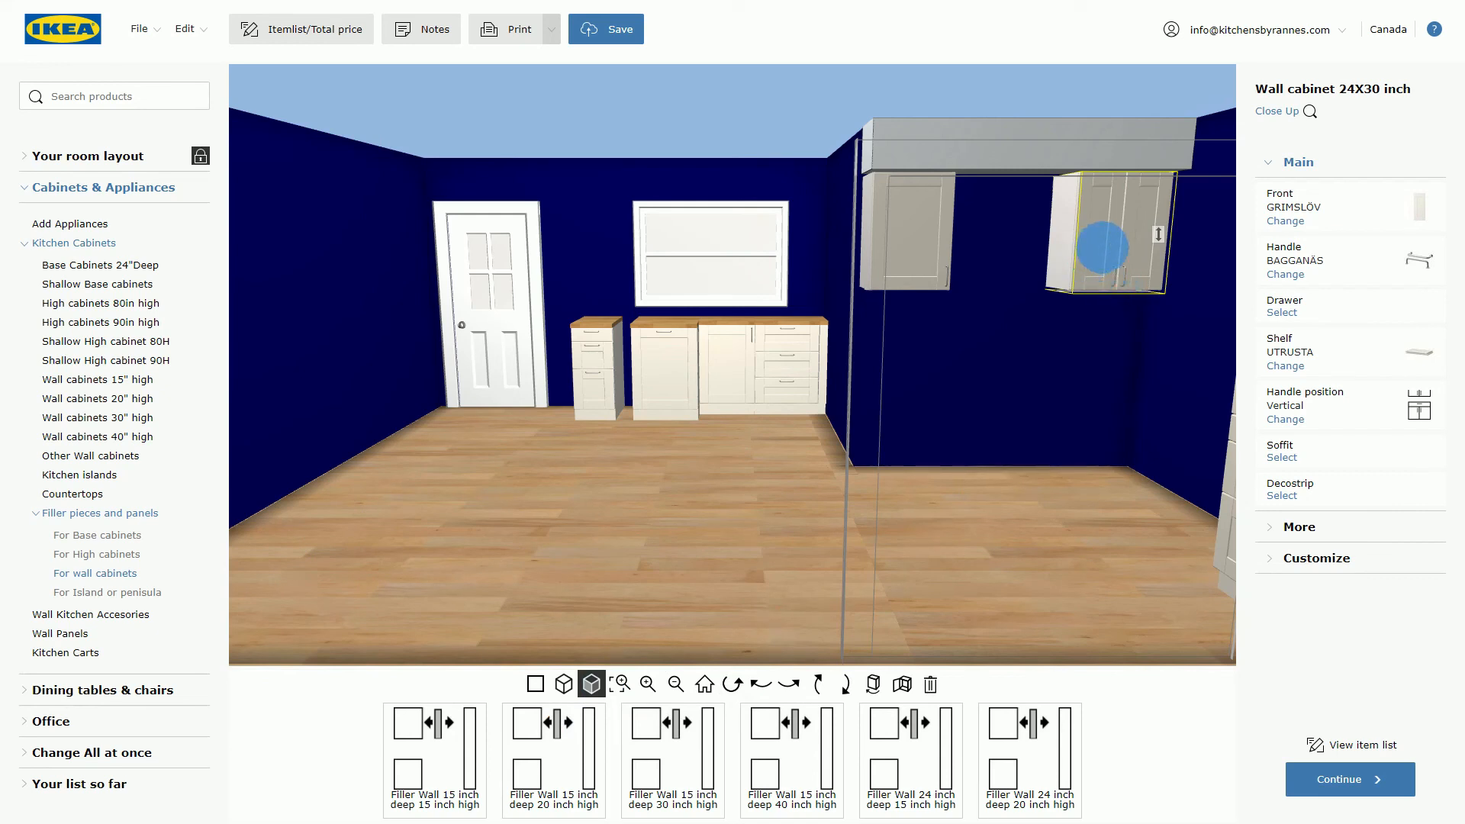
pyautogui.moveTo(683, 759)
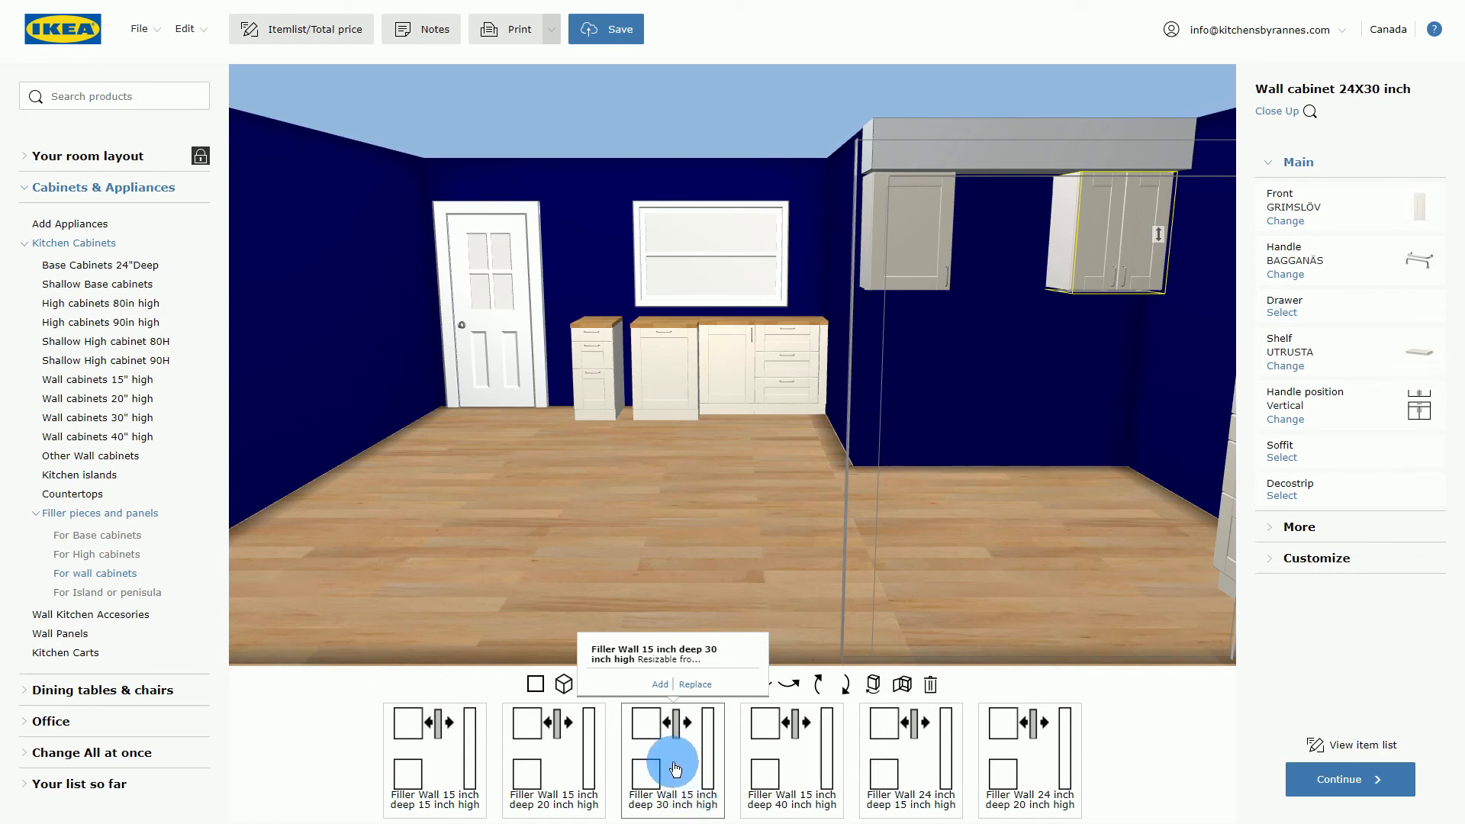
pyautogui.click(661, 685)
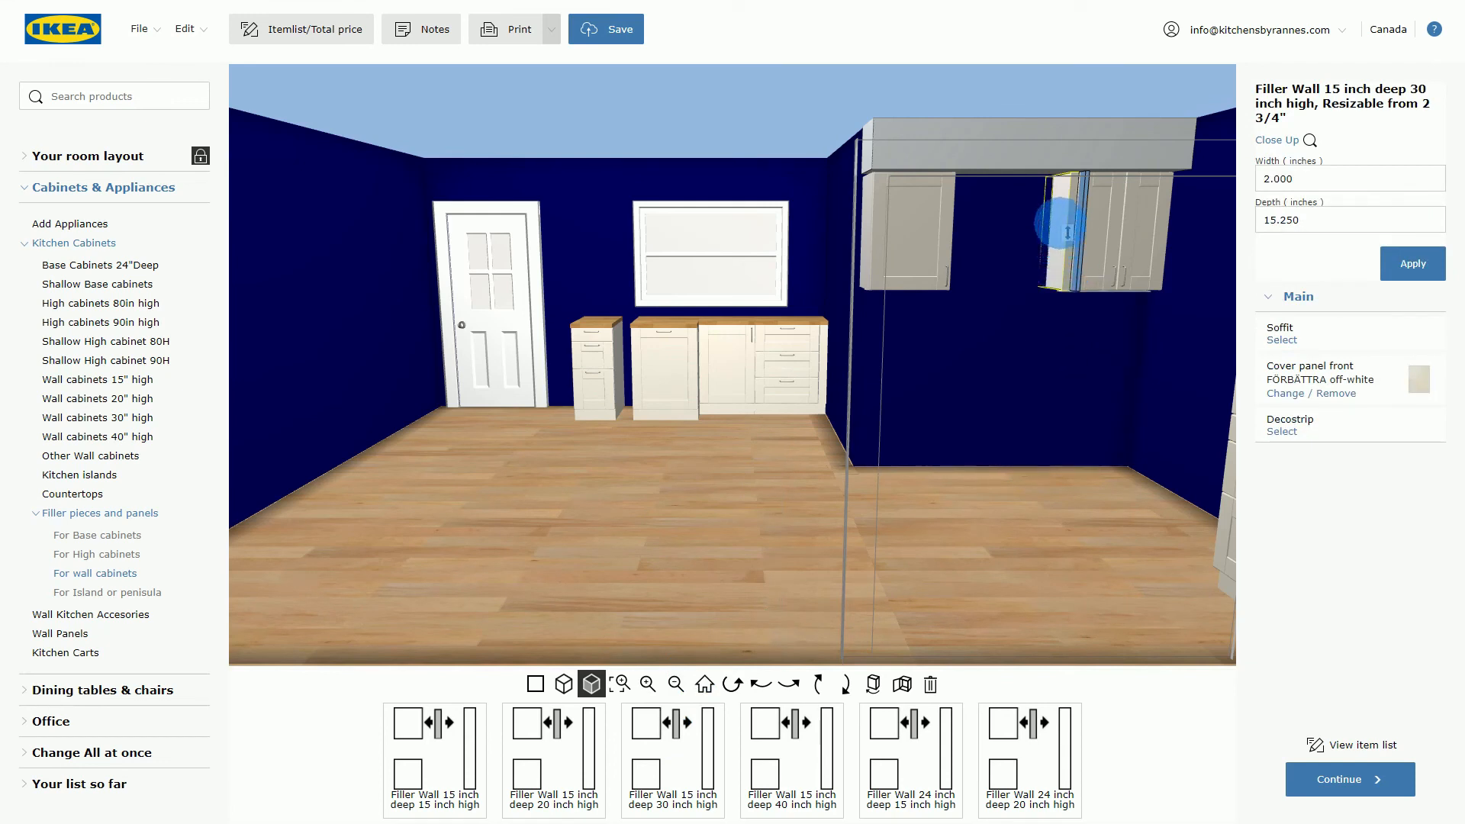
pyautogui.moveTo(1057, 226); pyautogui.dragTo(1171, 219)
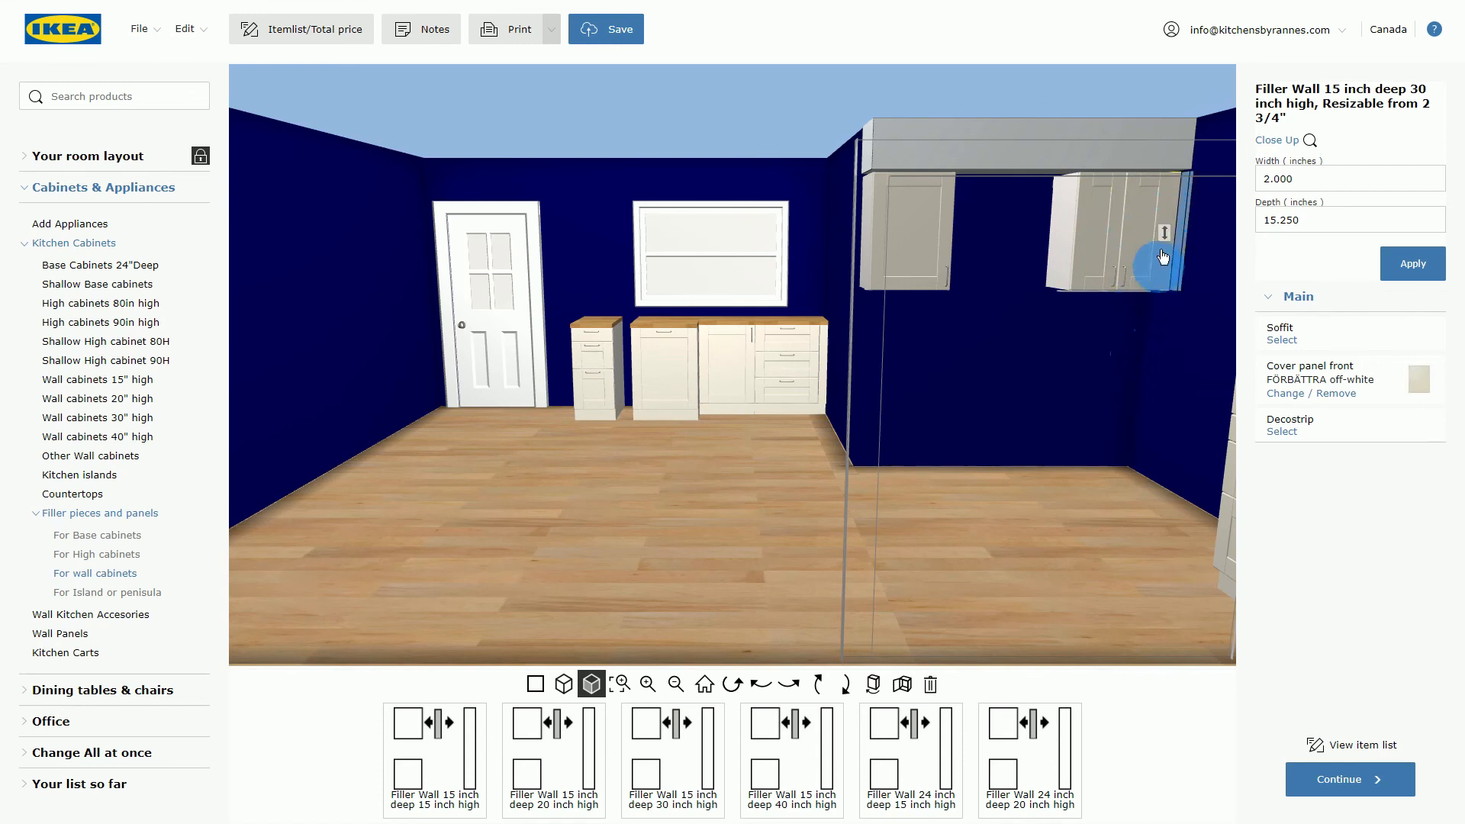
# Inspect the wall filler beside the double-door cabinet up close, lowering it below the cabinet and raising it back level with the cabinet.
pyautogui.scroll(2, 1170, 238)
pyautogui.click(1192, 222)
pyautogui.click(621, 684)
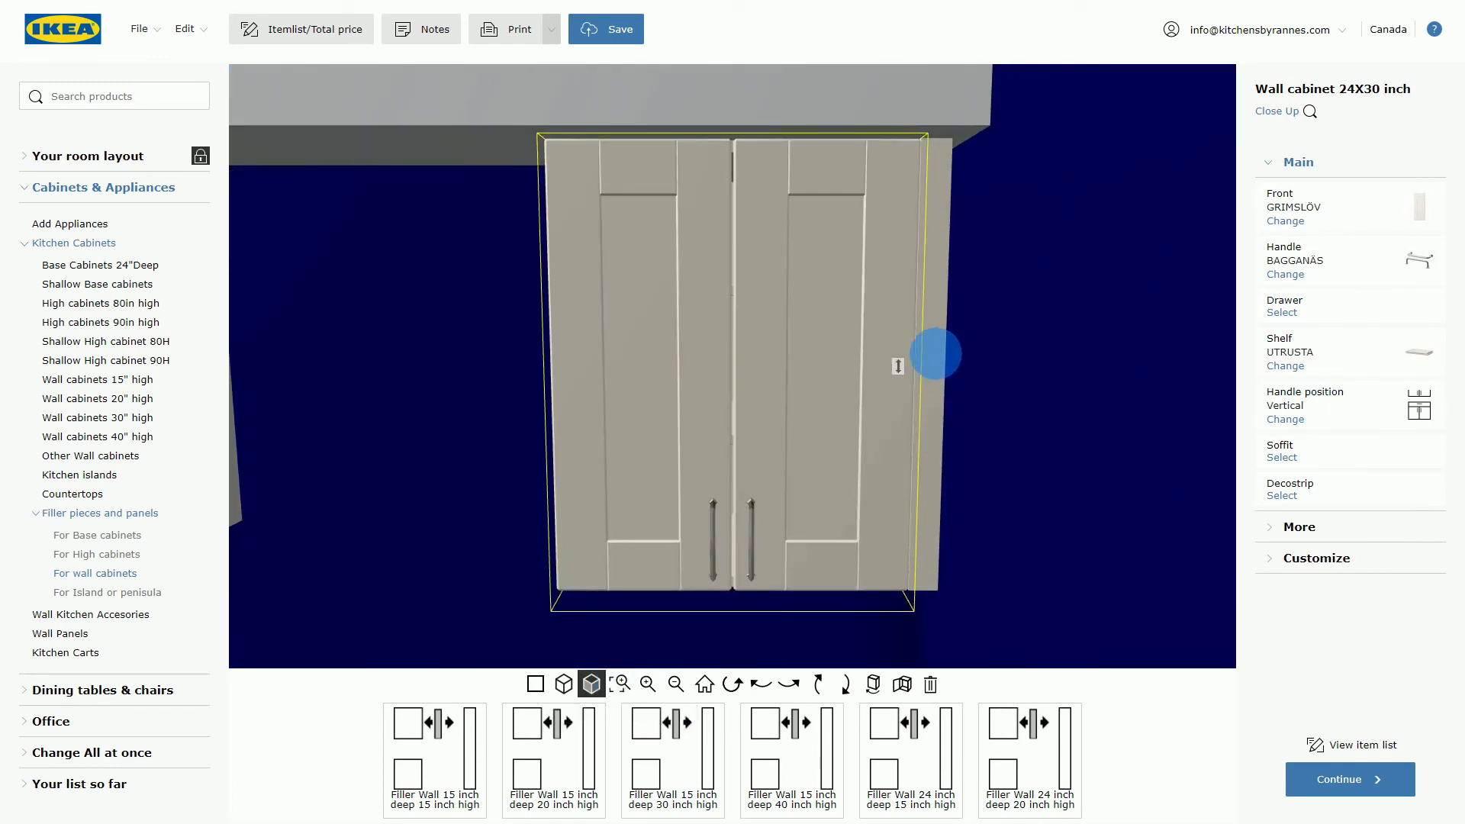
pyautogui.click(940, 365)
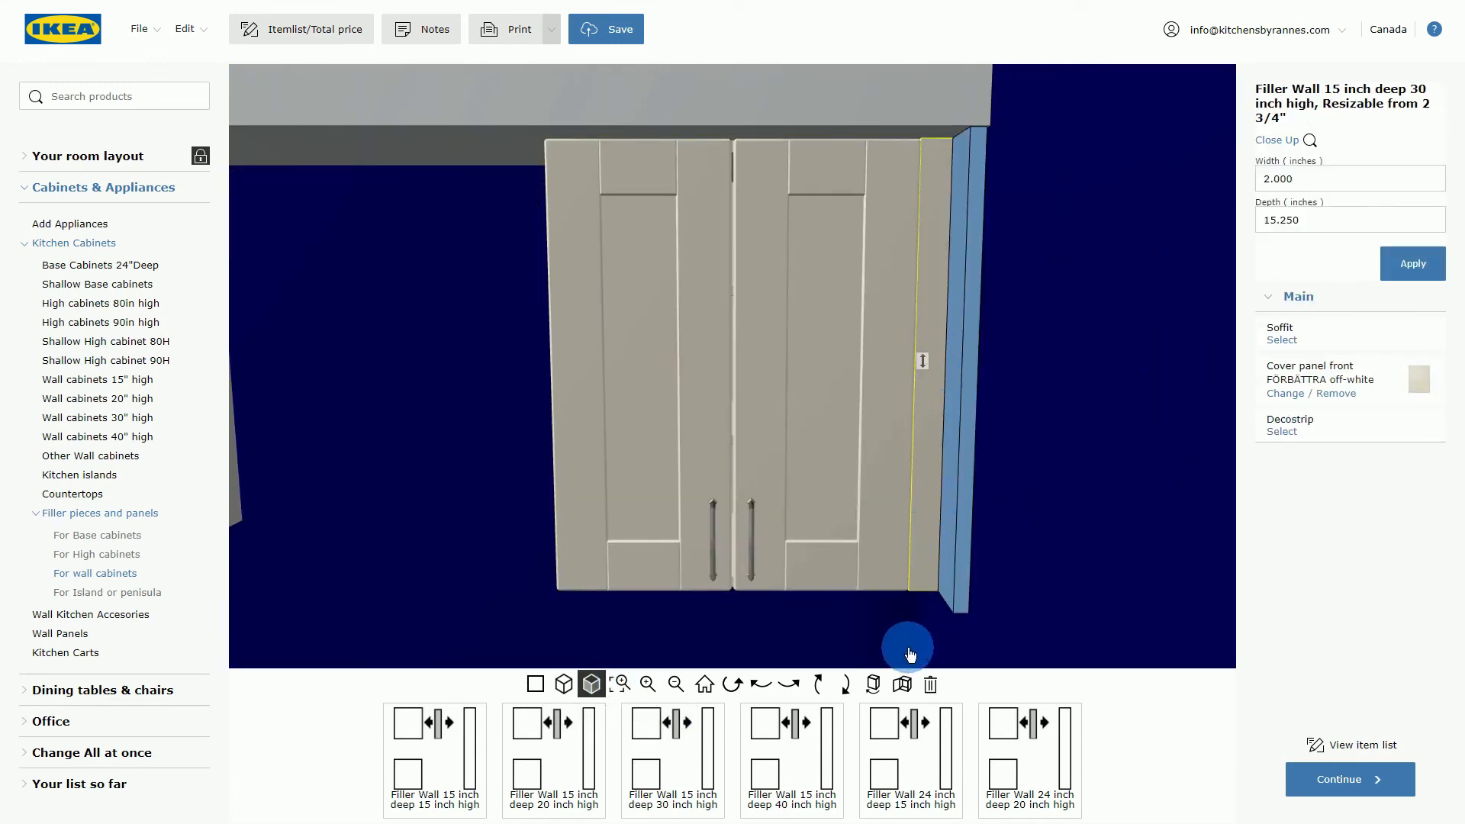
pyautogui.moveTo(924, 361); pyautogui.dragTo(926, 436)
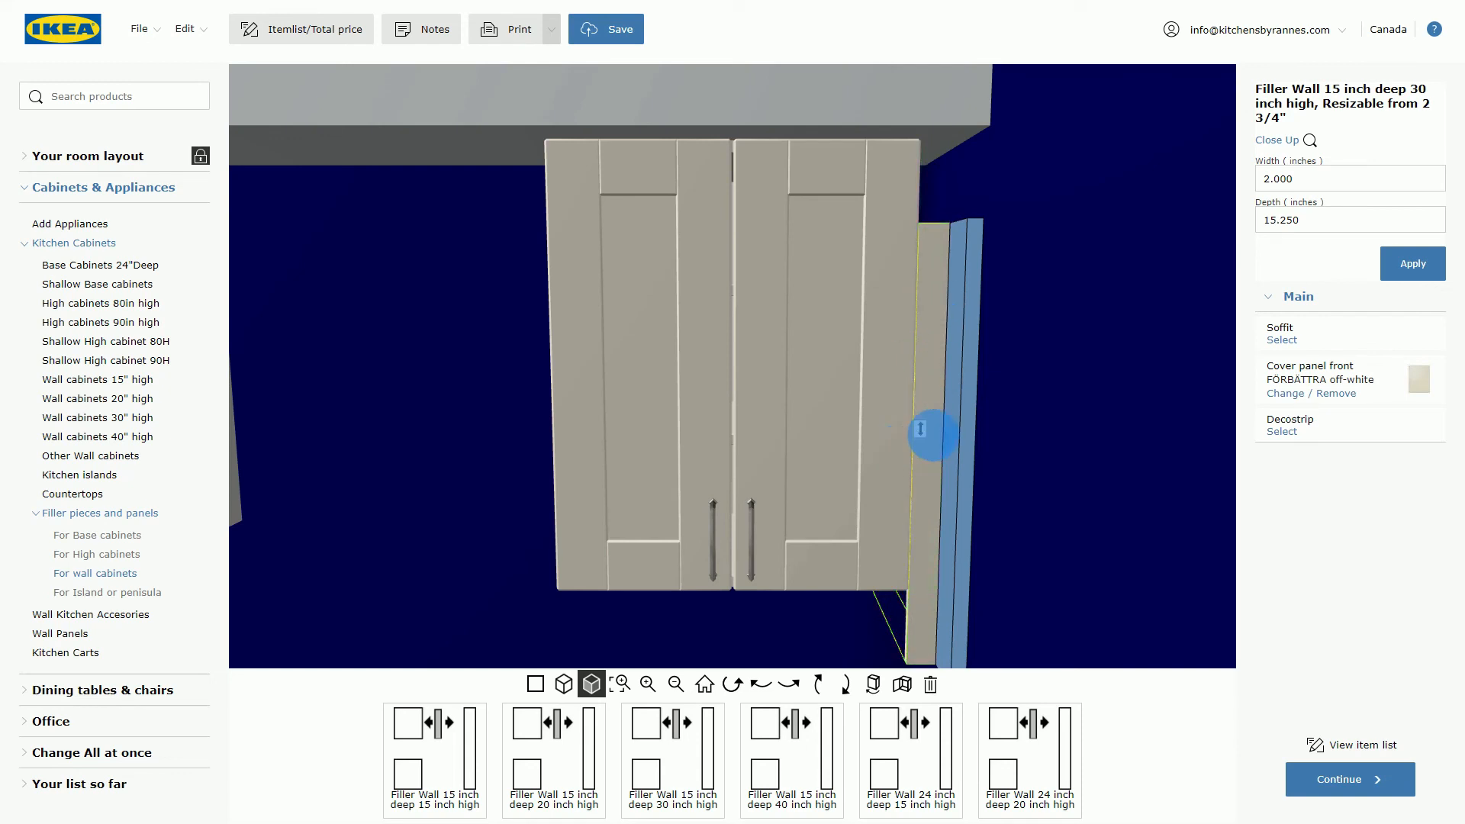
pyautogui.moveTo(925, 430); pyautogui.dragTo(941, 498)
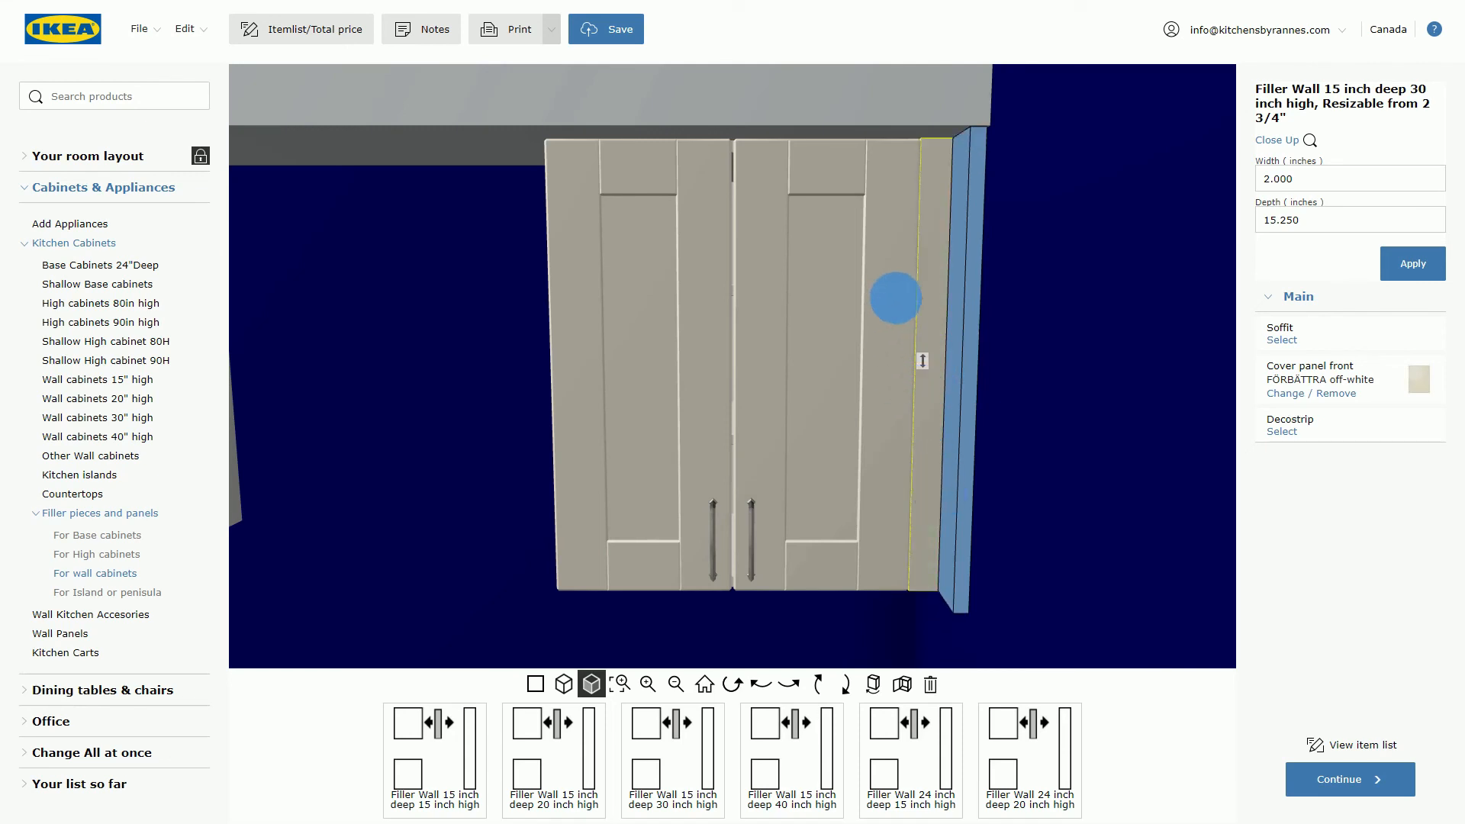
pyautogui.click(782, 509)
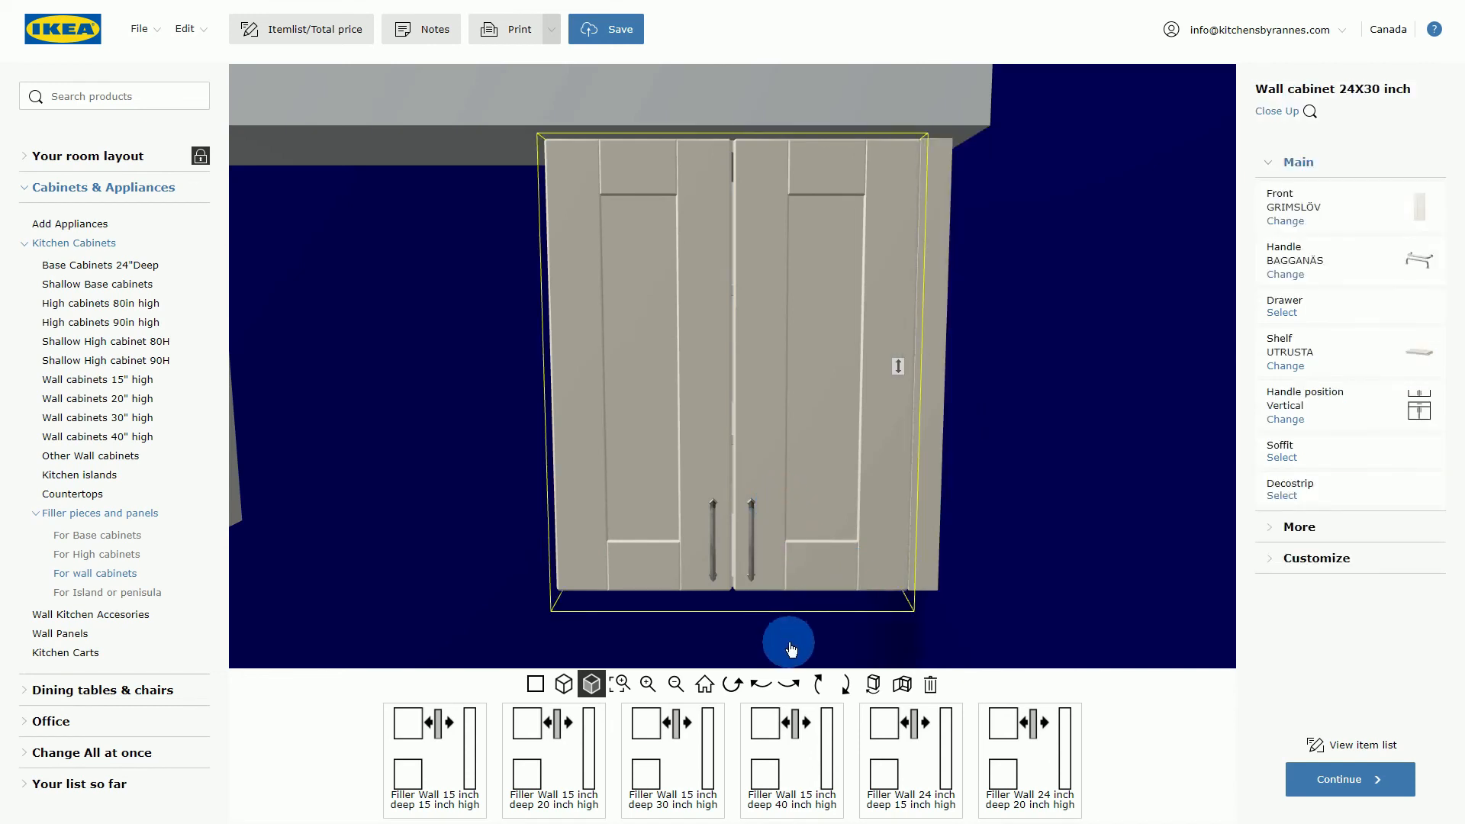
pyautogui.click(850, 695)
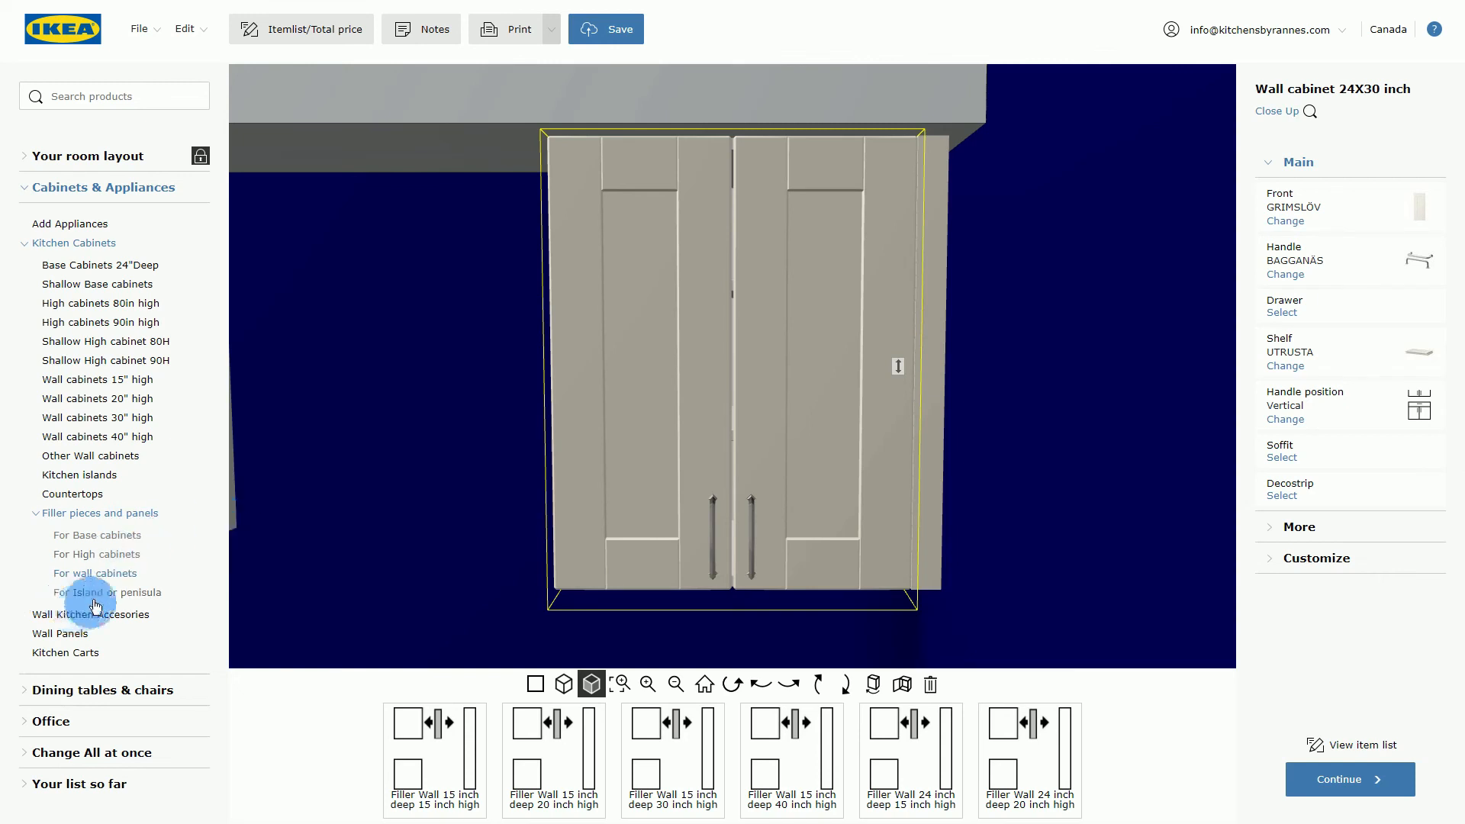
# Show the filler pieces for islands or peninsulas and move the 24 inch base cabinet from the window wall onto the open floor.
pyautogui.click(133, 594)
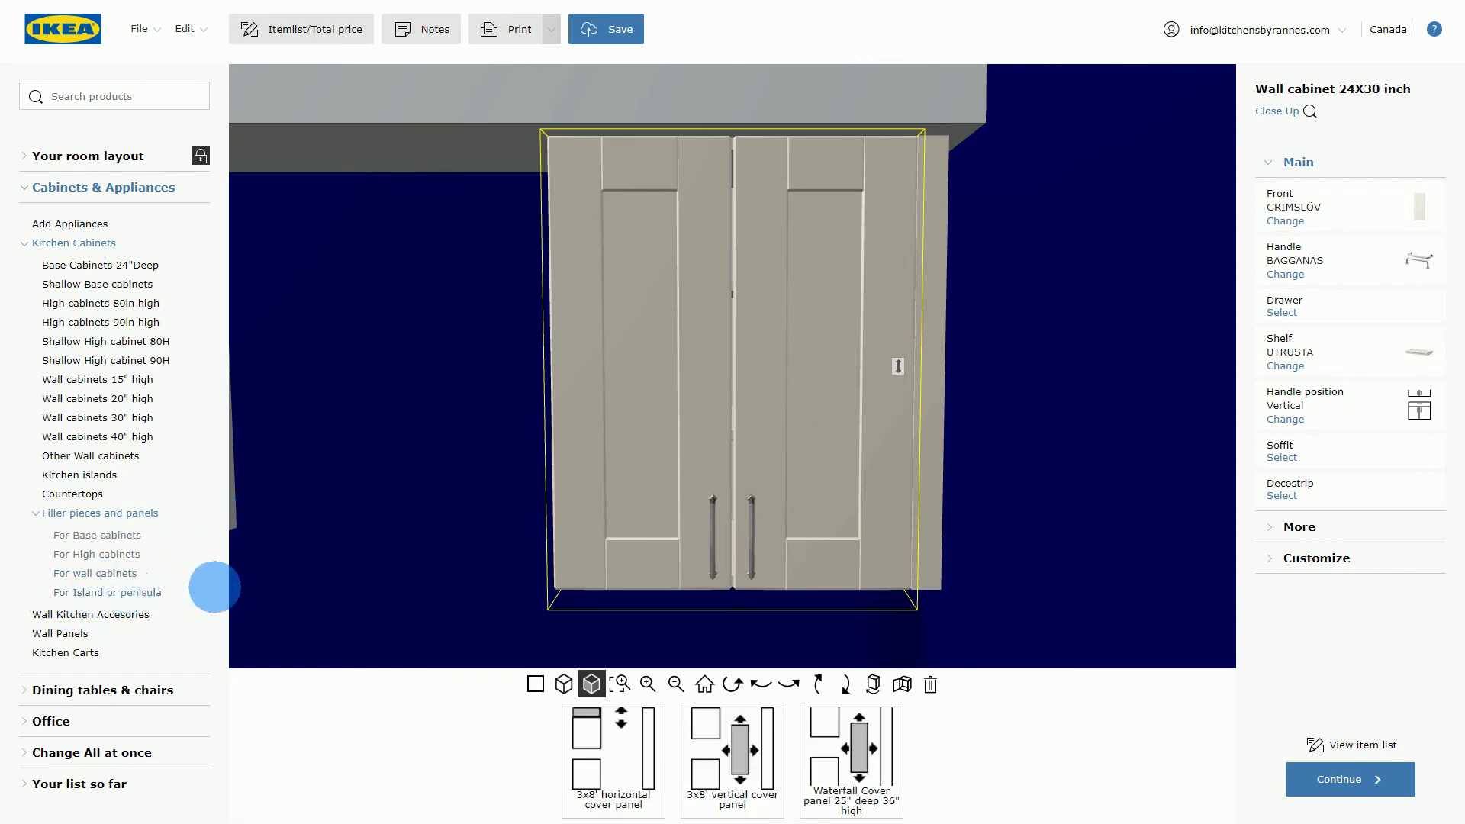
pyautogui.scroll(-5, 713, 471)
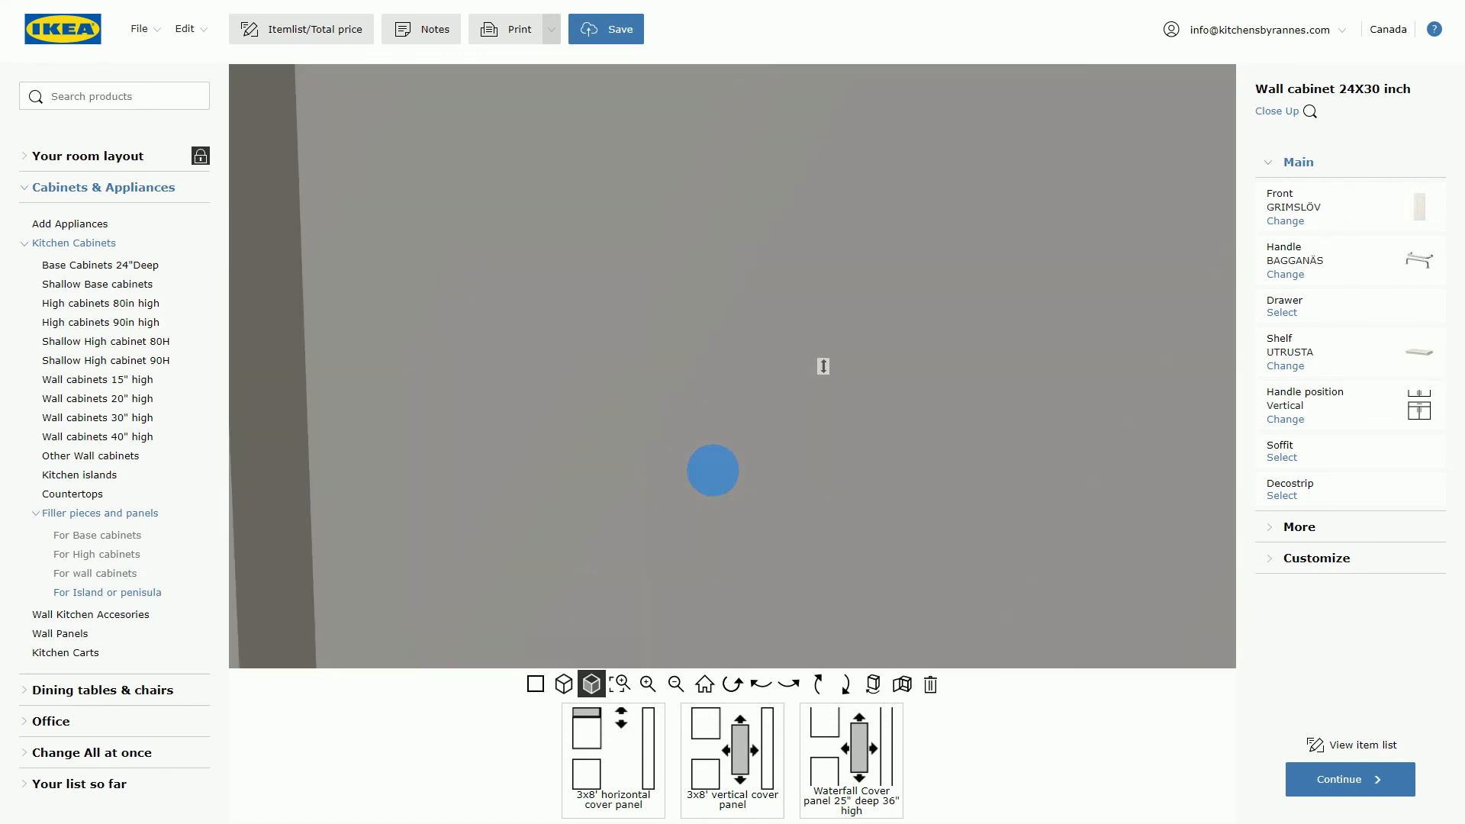
pyautogui.scroll(-5, 713, 471)
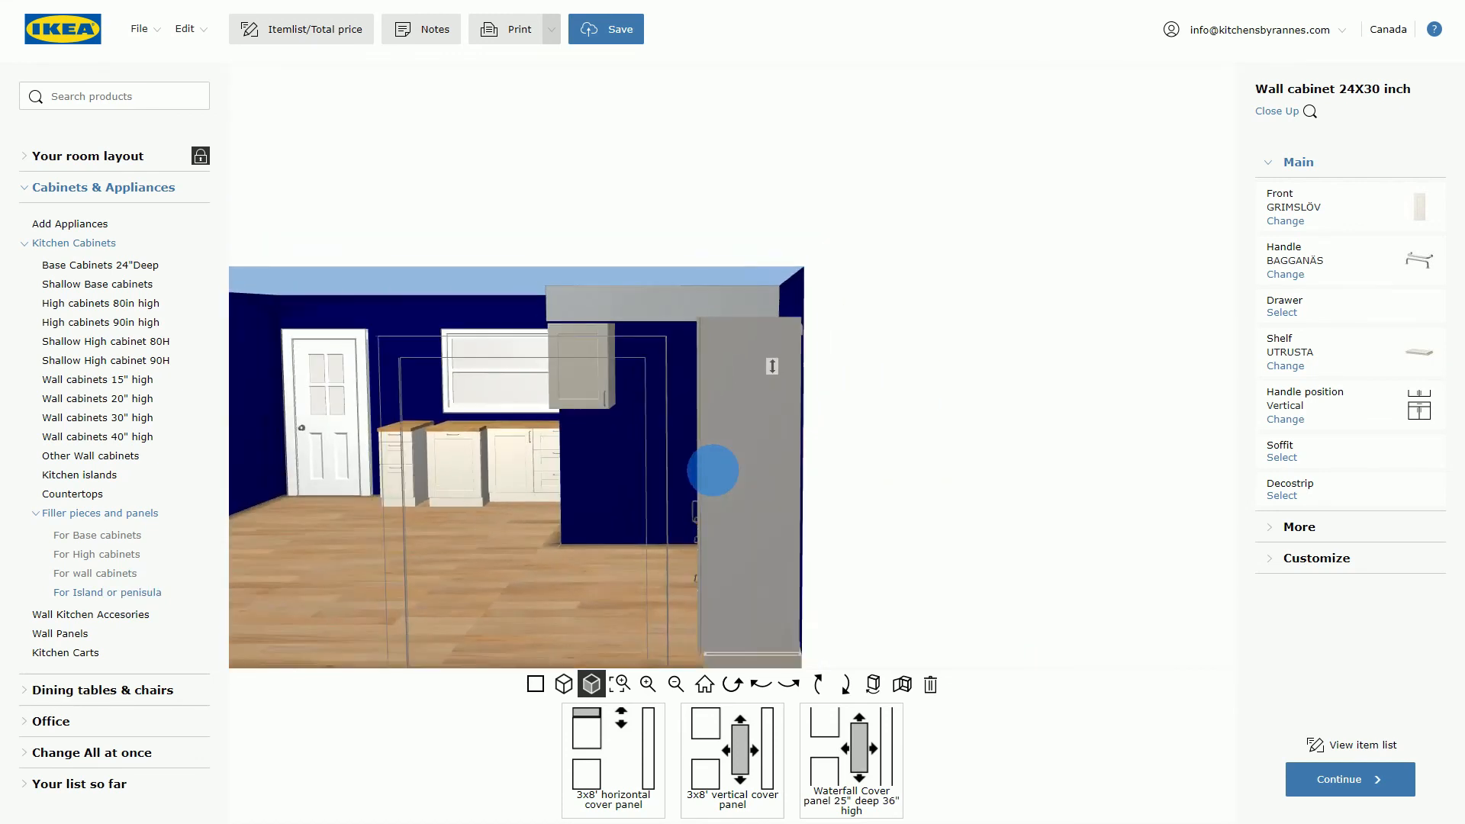
pyautogui.click(764, 685)
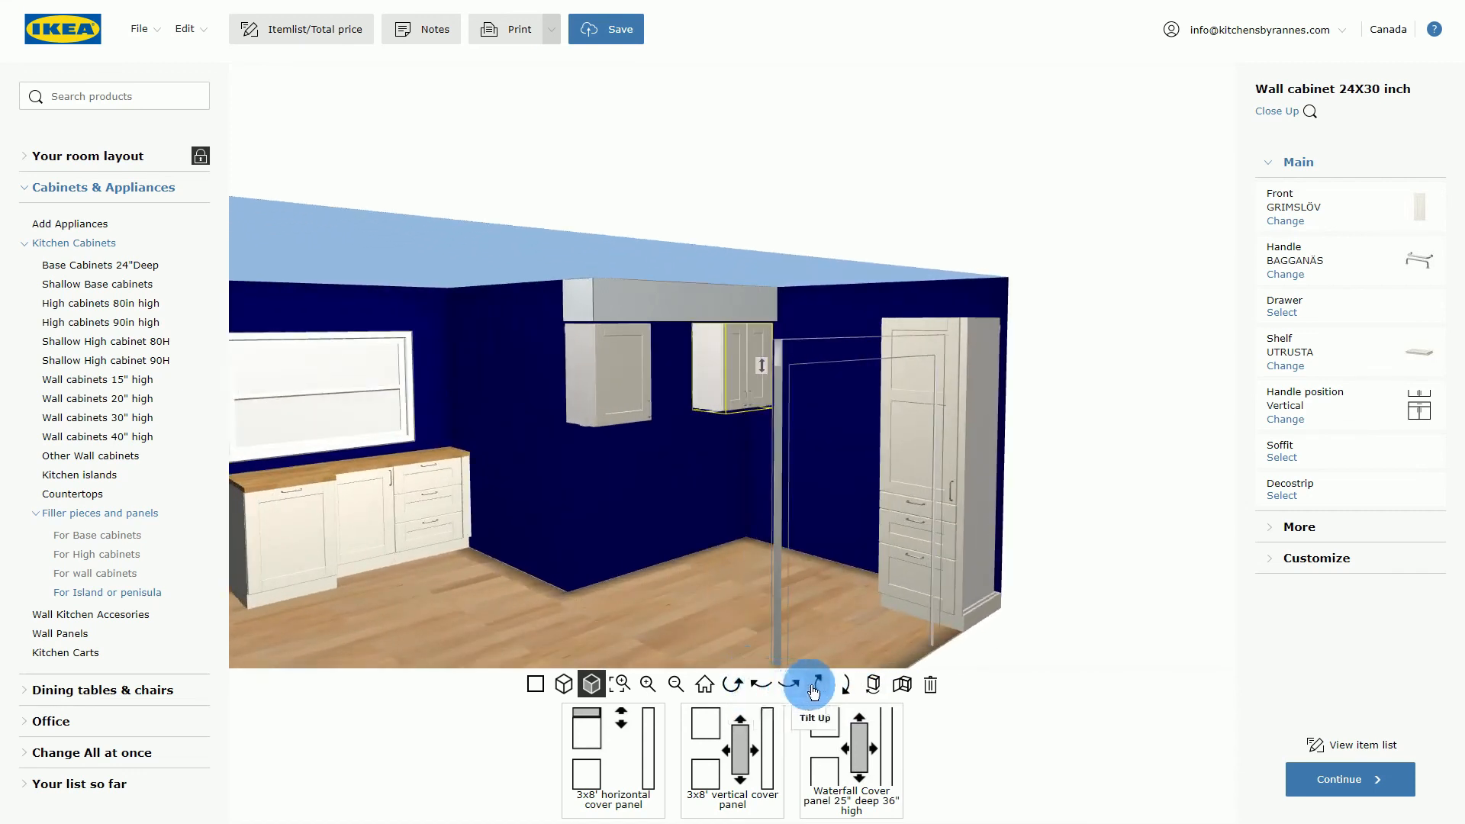
pyautogui.click(840, 687)
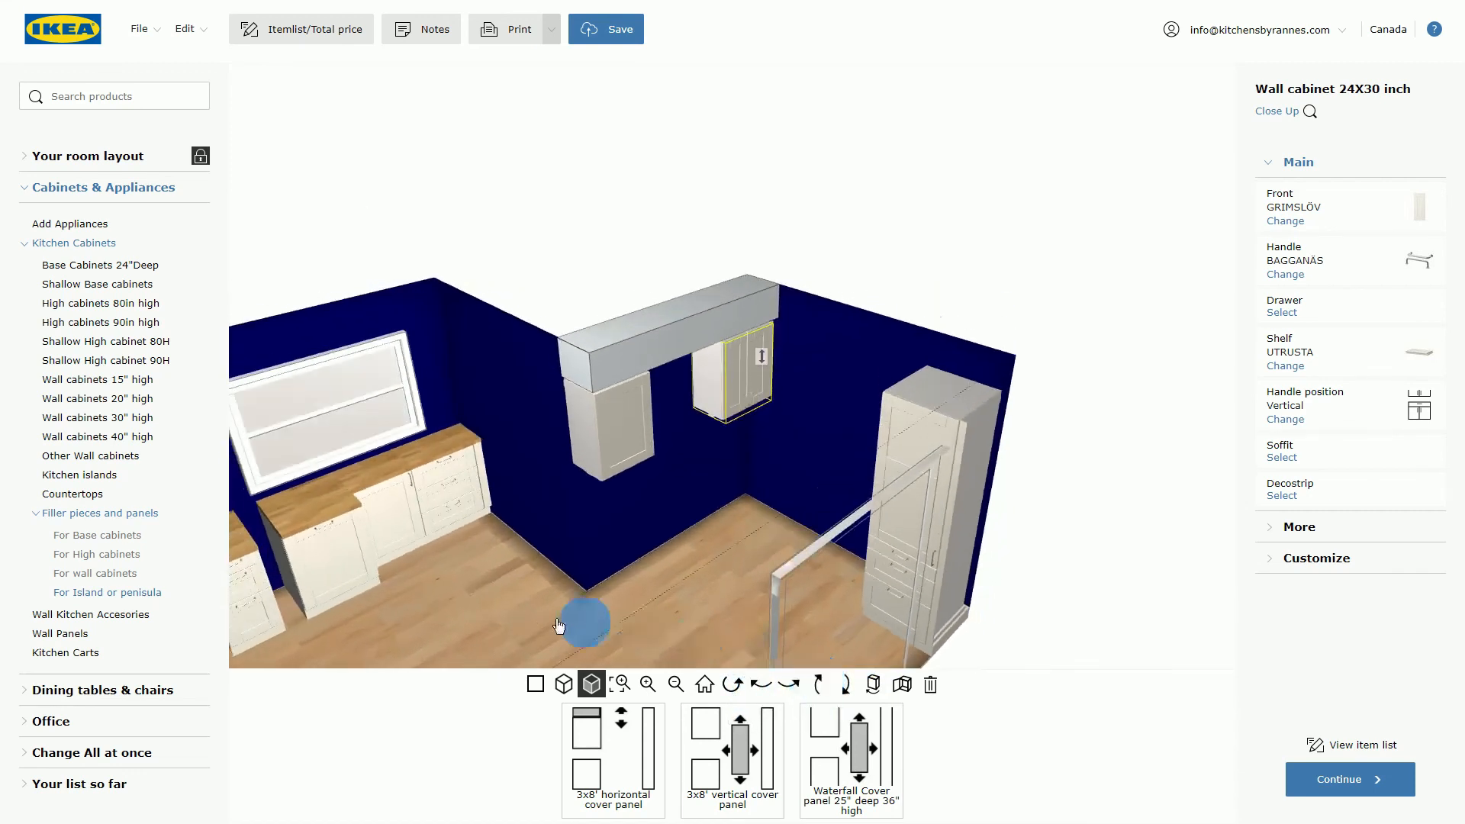
pyautogui.moveTo(324, 548); pyautogui.dragTo(467, 622)
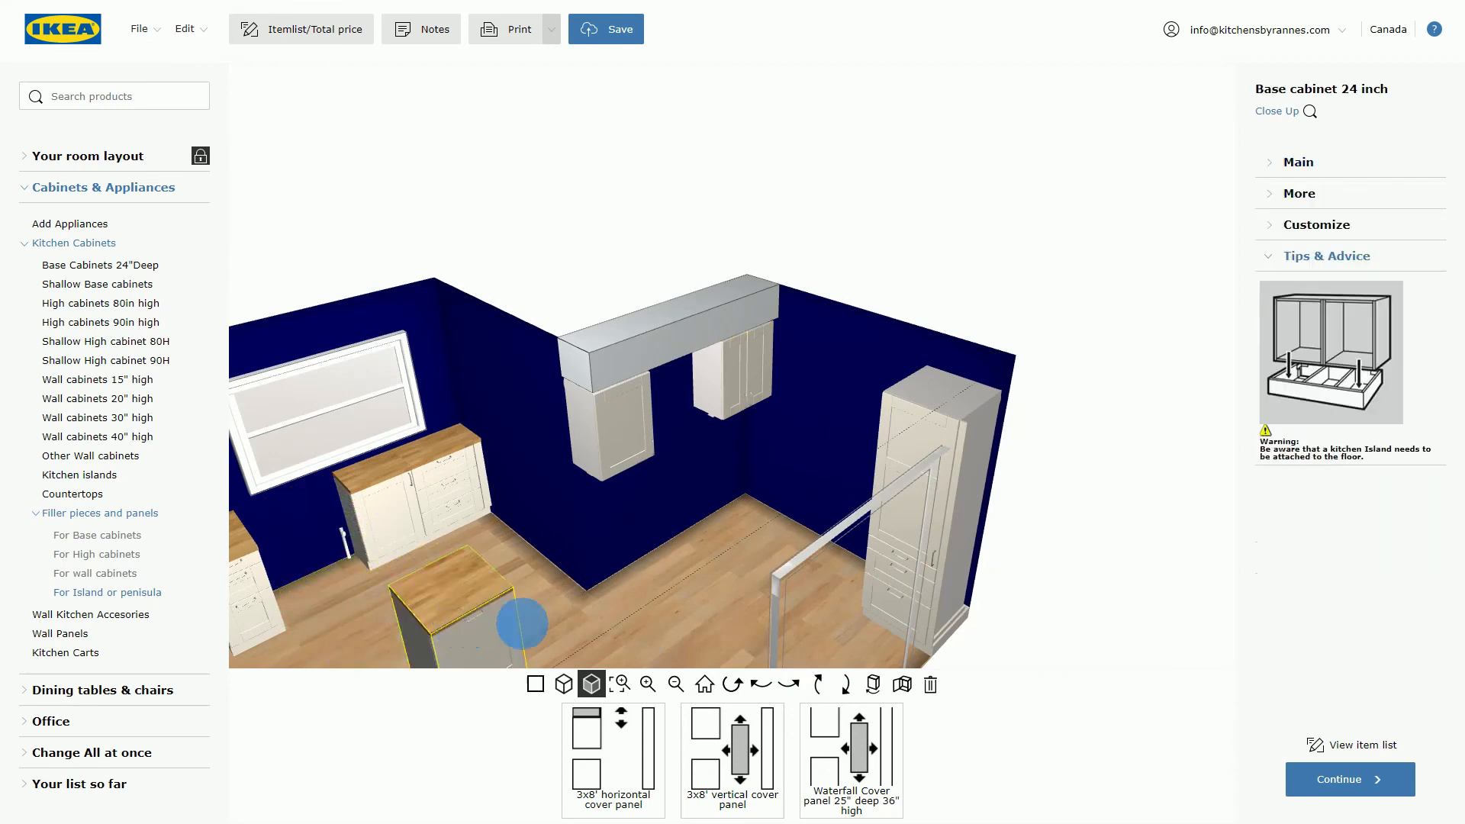
pyautogui.scroll(-6, 648, 592)
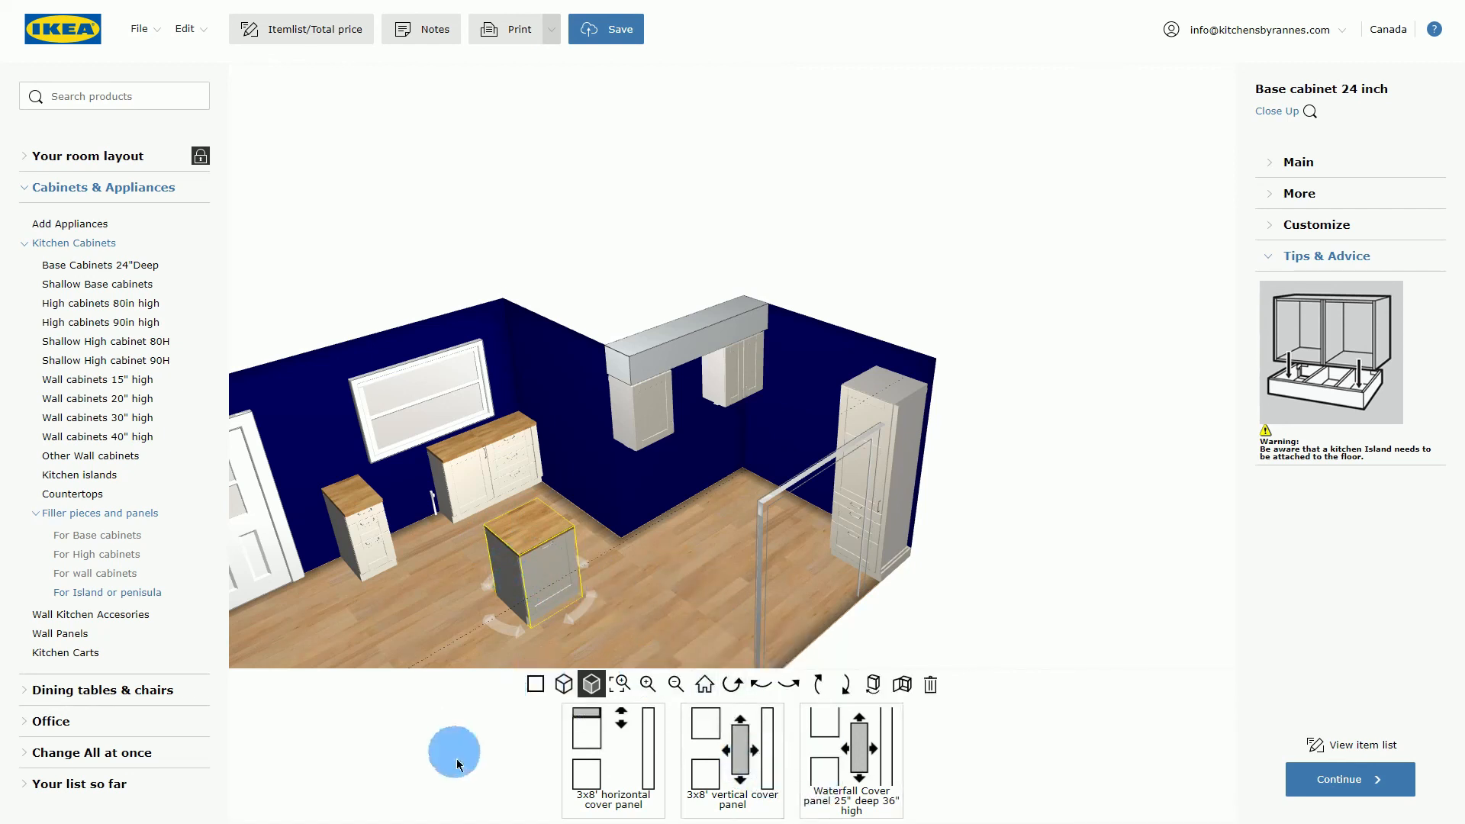
# Add a FÖRBÄTTRA off-white cover panel from the island and peninsula filler pieces to the room.
pyautogui.moveTo(853, 761)
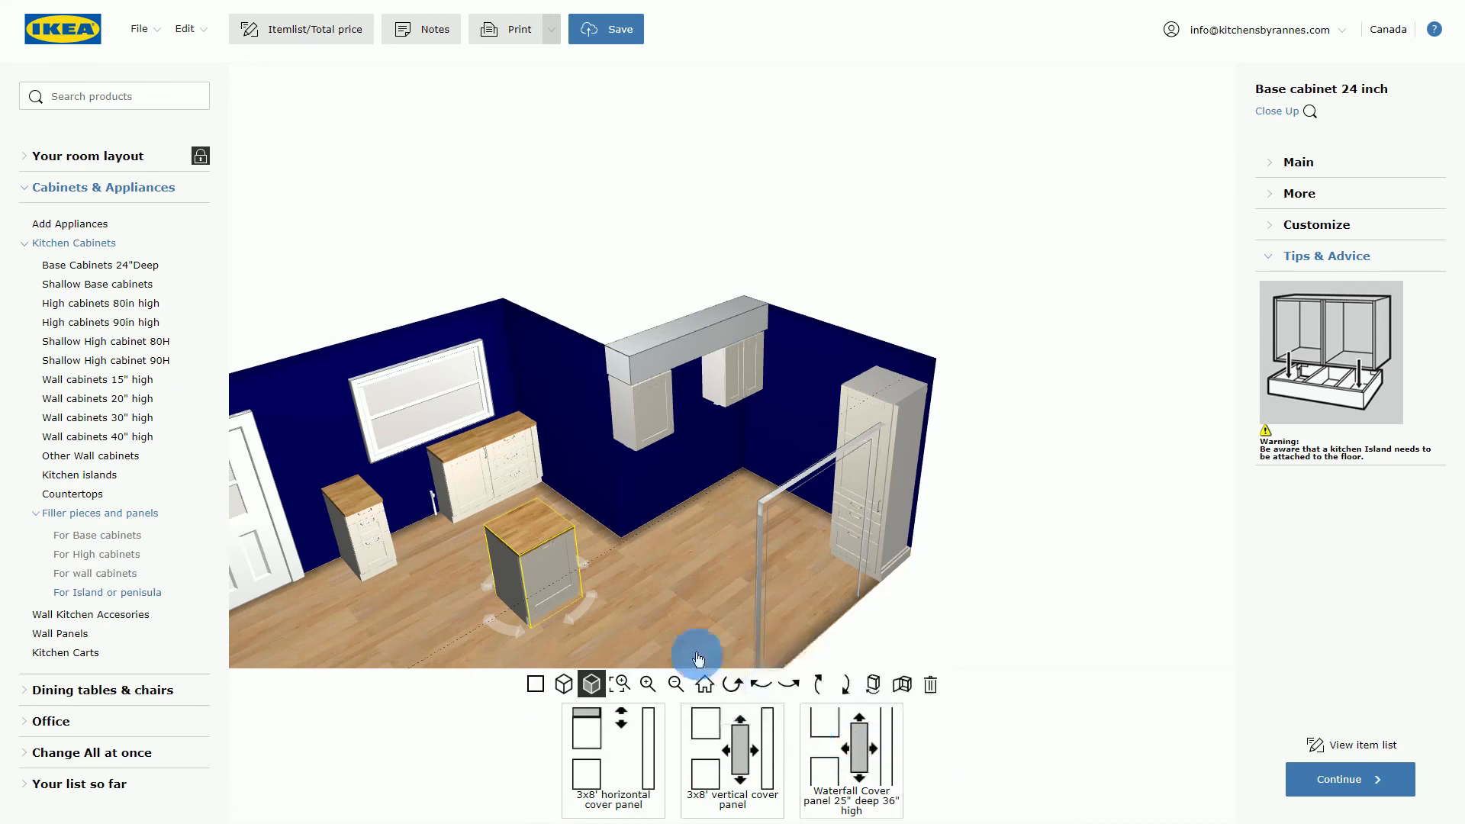
pyautogui.scroll(-2, 640, 498)
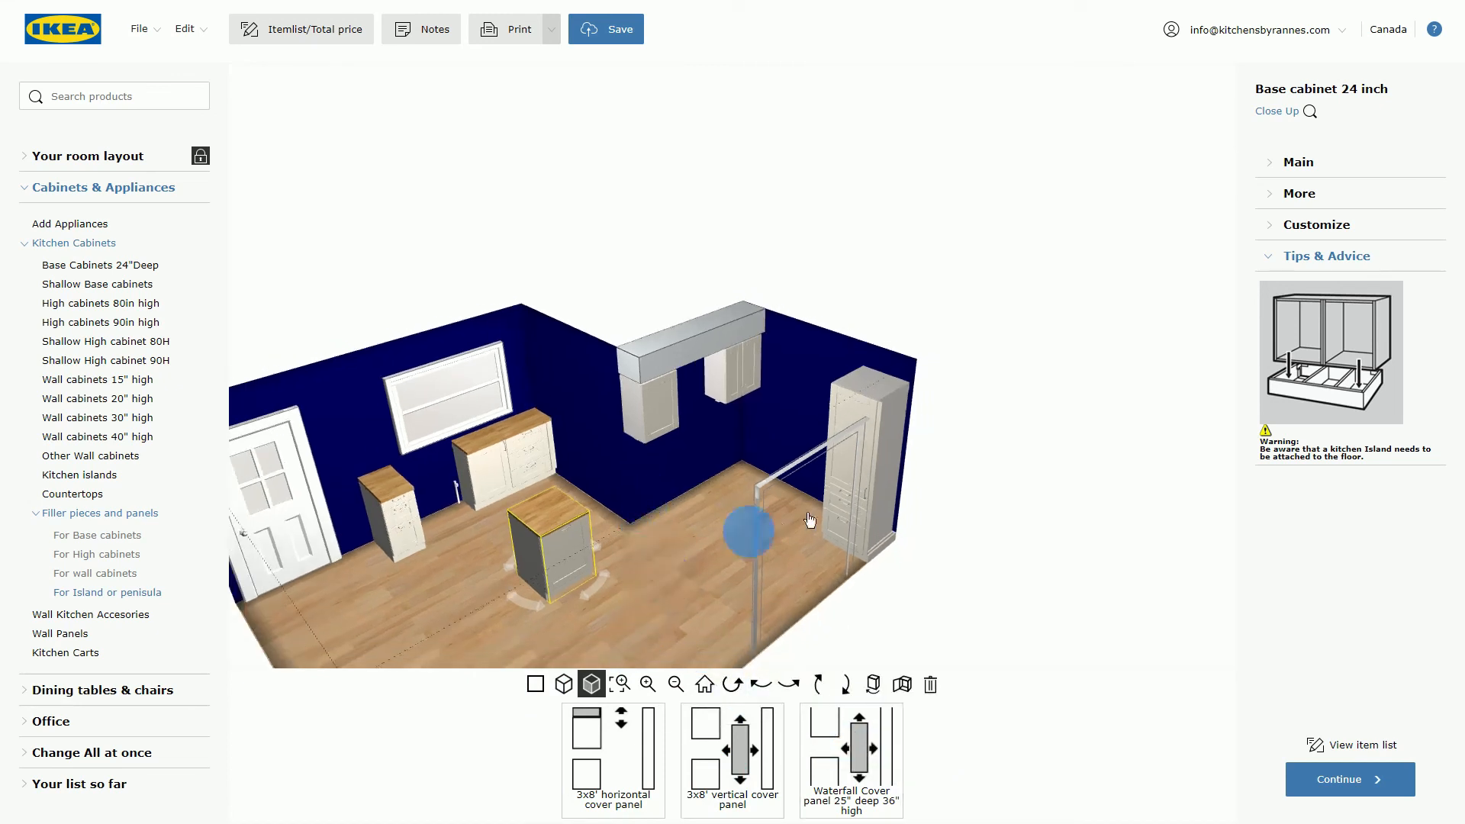
pyautogui.click(860, 752)
pyautogui.click(840, 686)
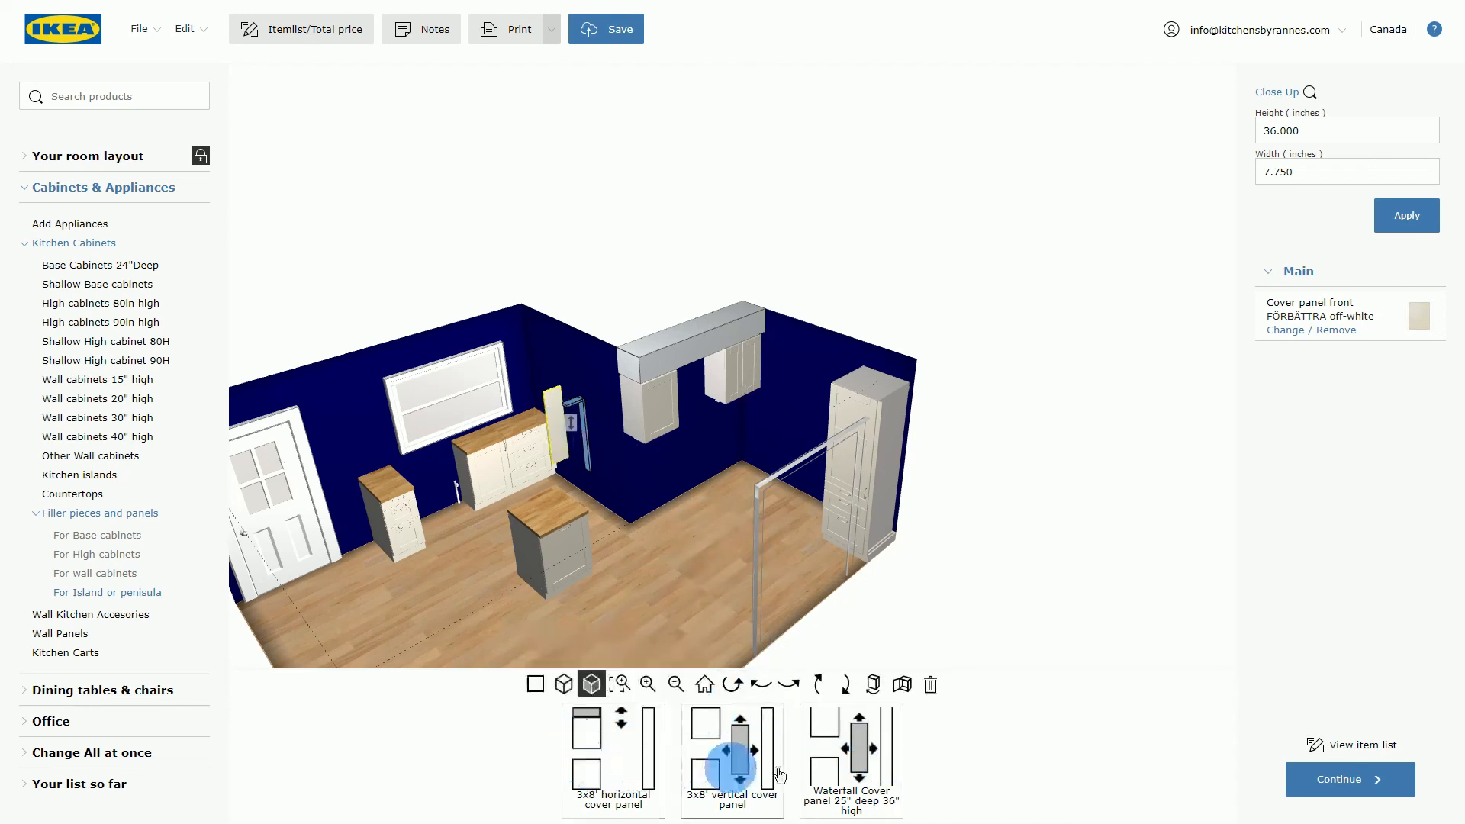
pyautogui.moveTo(901, 780)
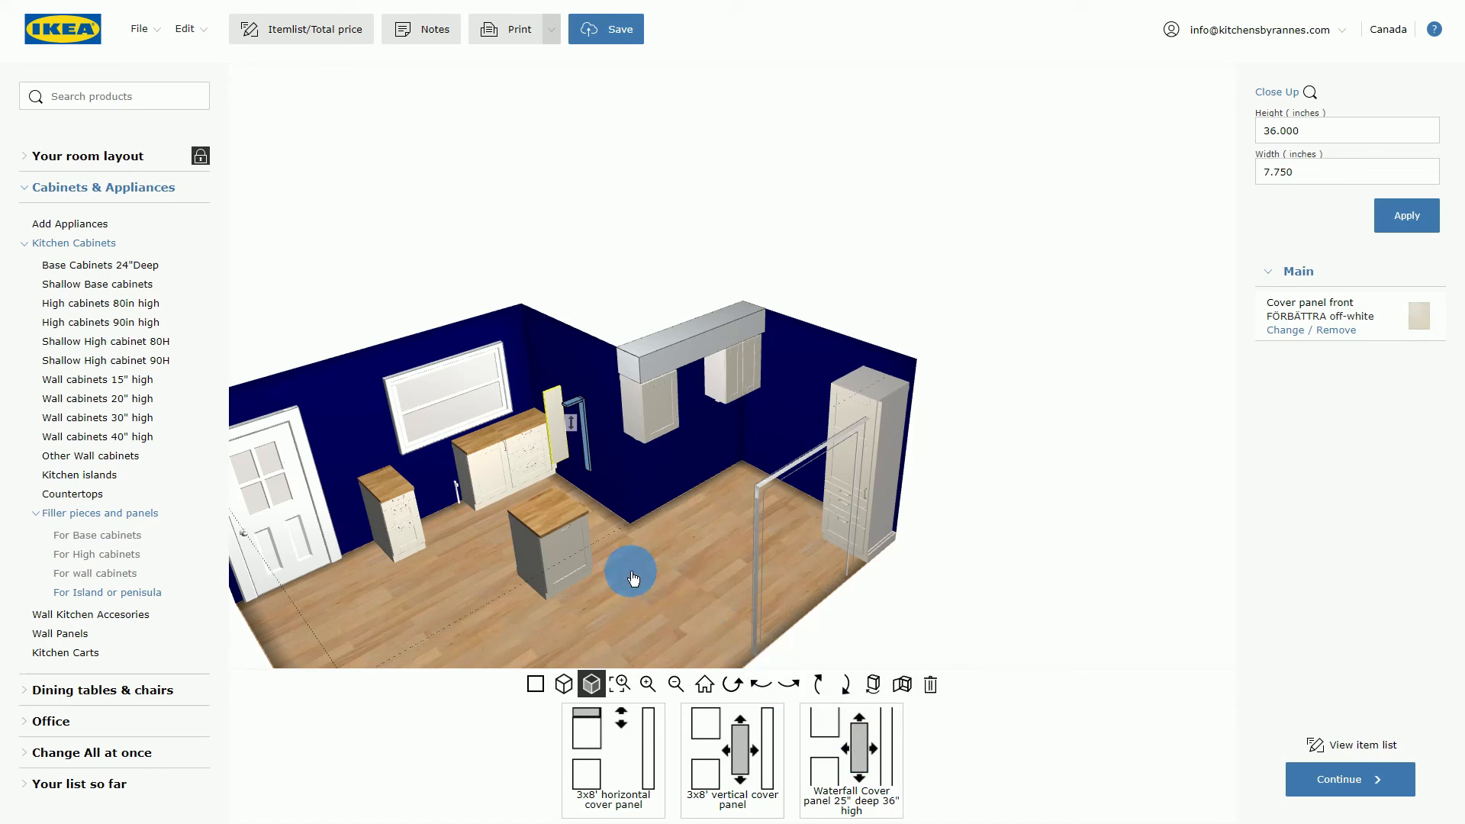
# Move the cover panel past the freestanding base cabinet to the wall beside the high cabinet and lower it toward the floor.
pyautogui.moveTo(556, 435); pyautogui.dragTo(488, 559)
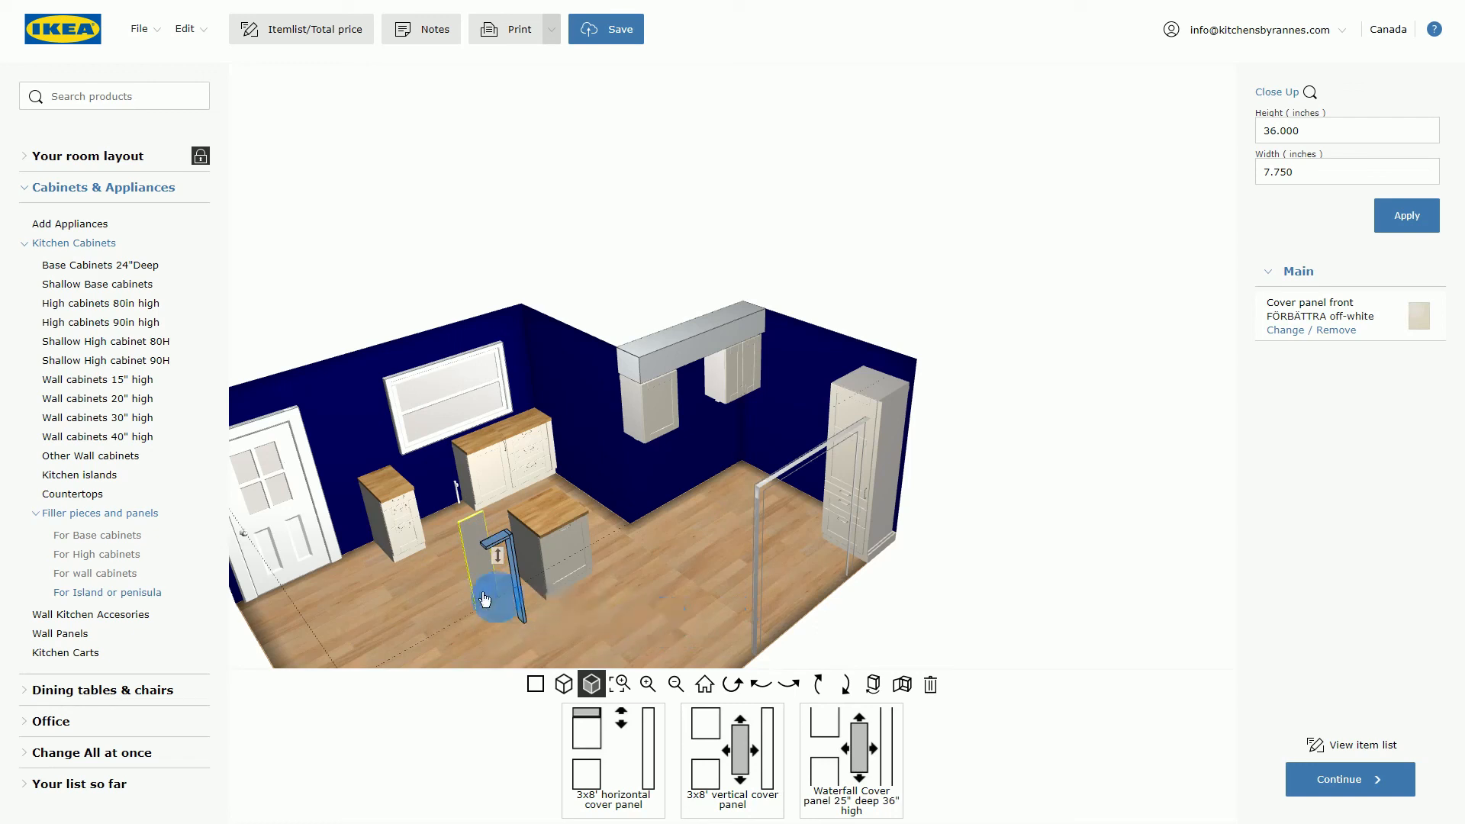
pyautogui.moveTo(497, 556); pyautogui.dragTo(774, 418)
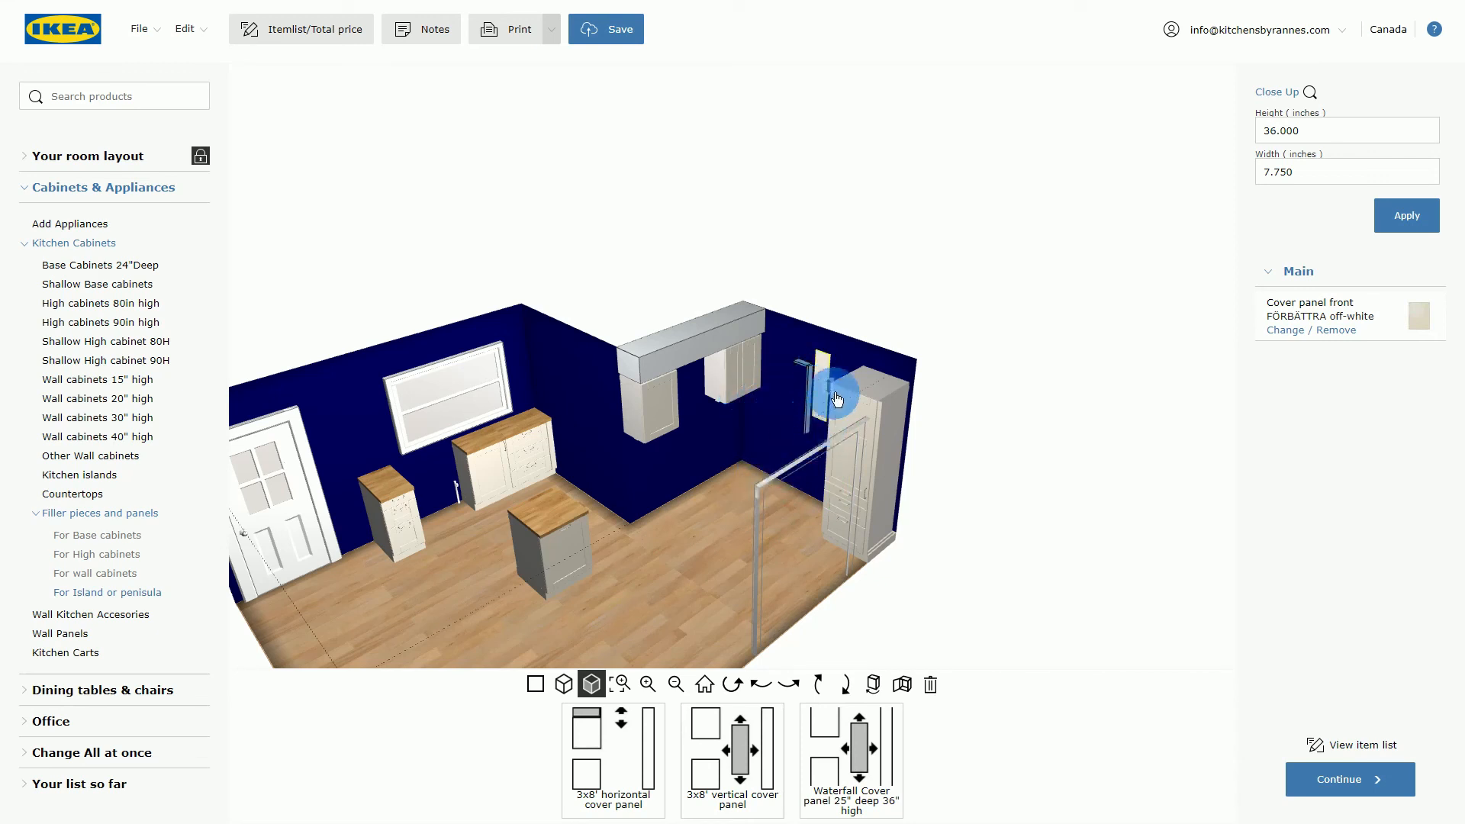
pyautogui.moveTo(829, 384); pyautogui.dragTo(812, 501)
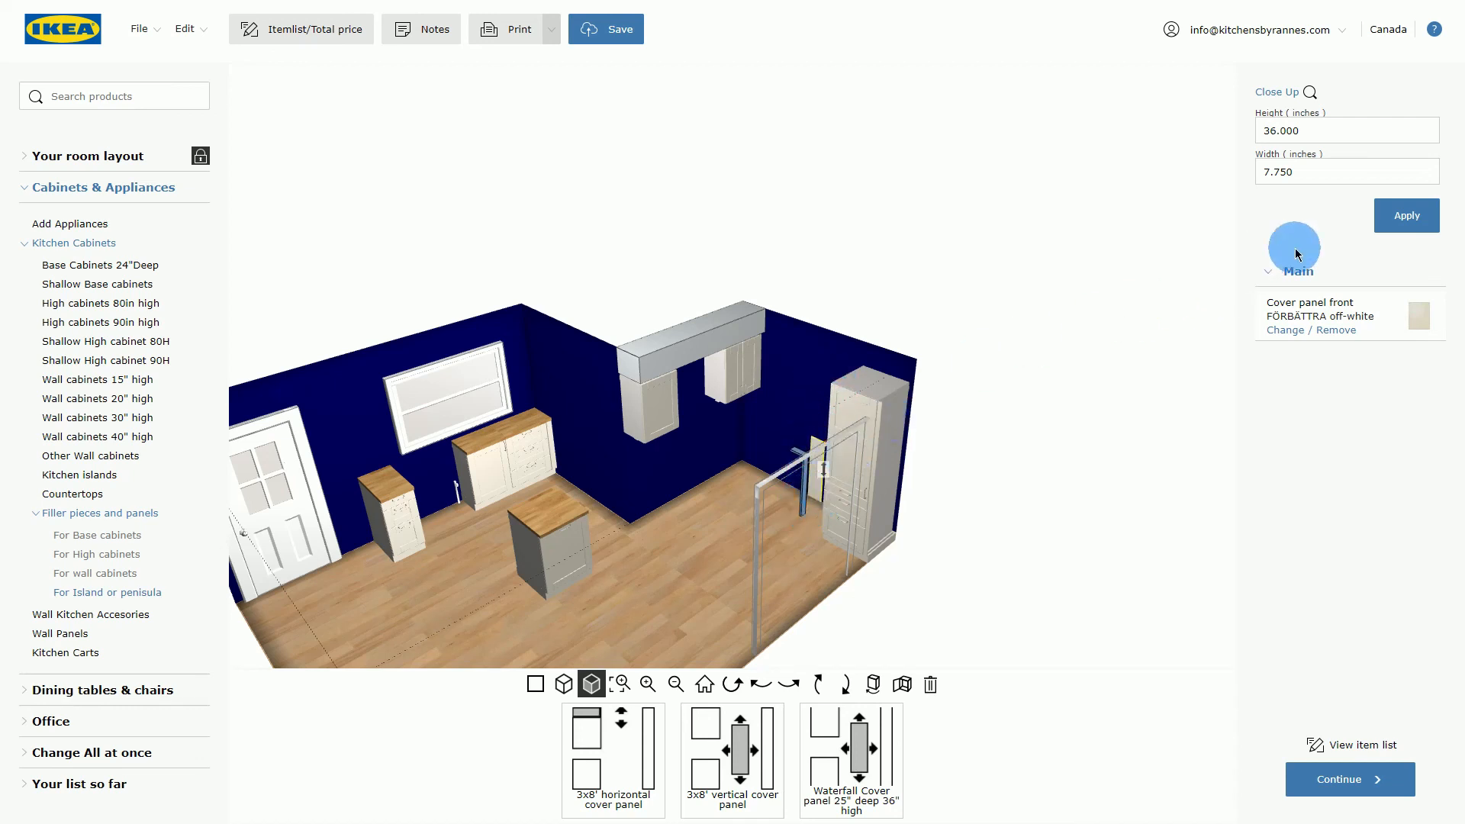
# Resize the cover panel to 34.5 inches high and 24.5 inches wide and place it against the side of the island base cabinet.
pyautogui.moveTo(1273, 171); pyautogui.dragTo(1334, 173)
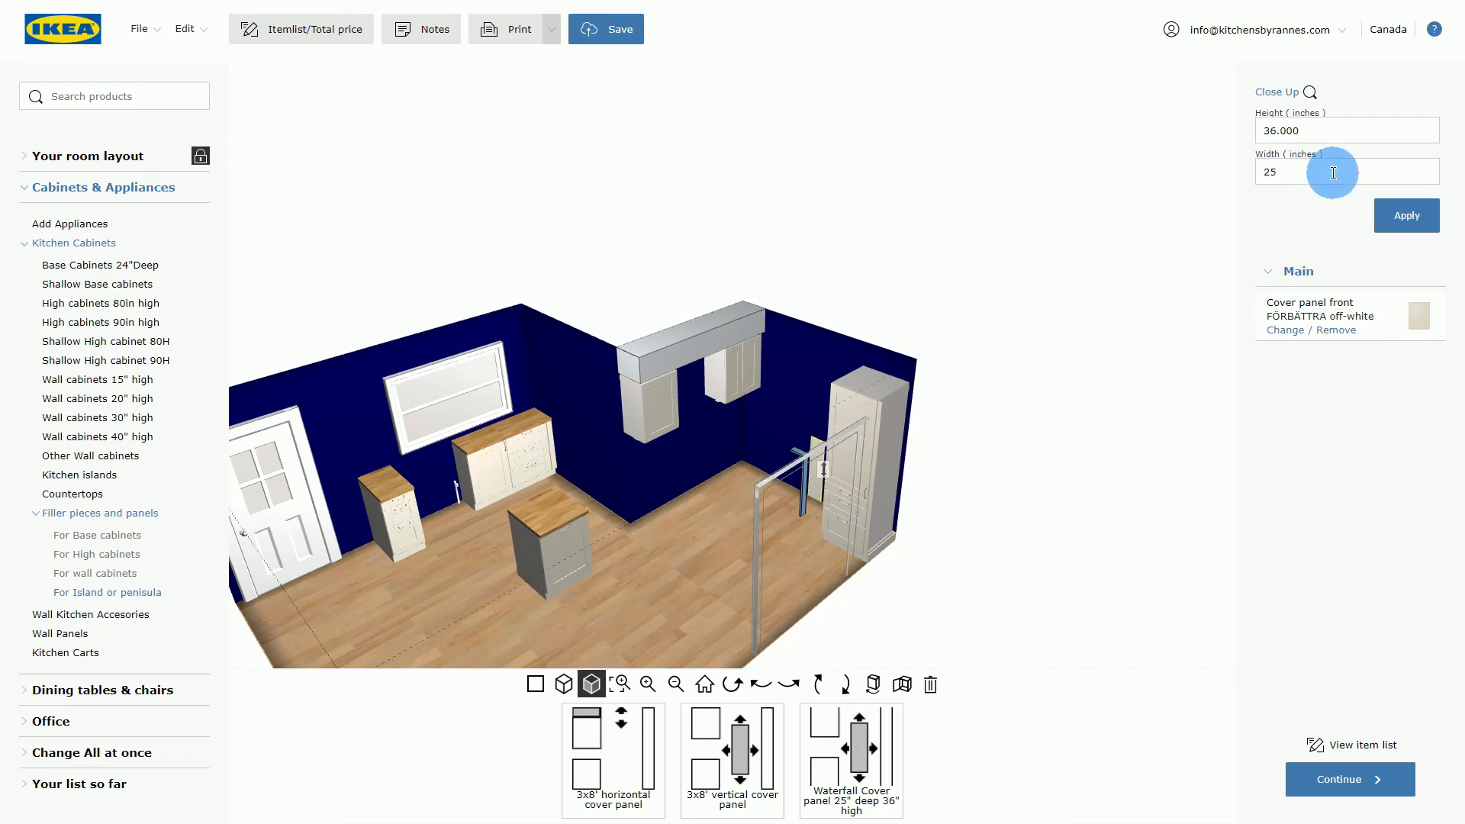
pyautogui.moveTo(1269, 131); pyautogui.dragTo(1364, 130)
pyautogui.click(1422, 223)
pyautogui.click(810, 520)
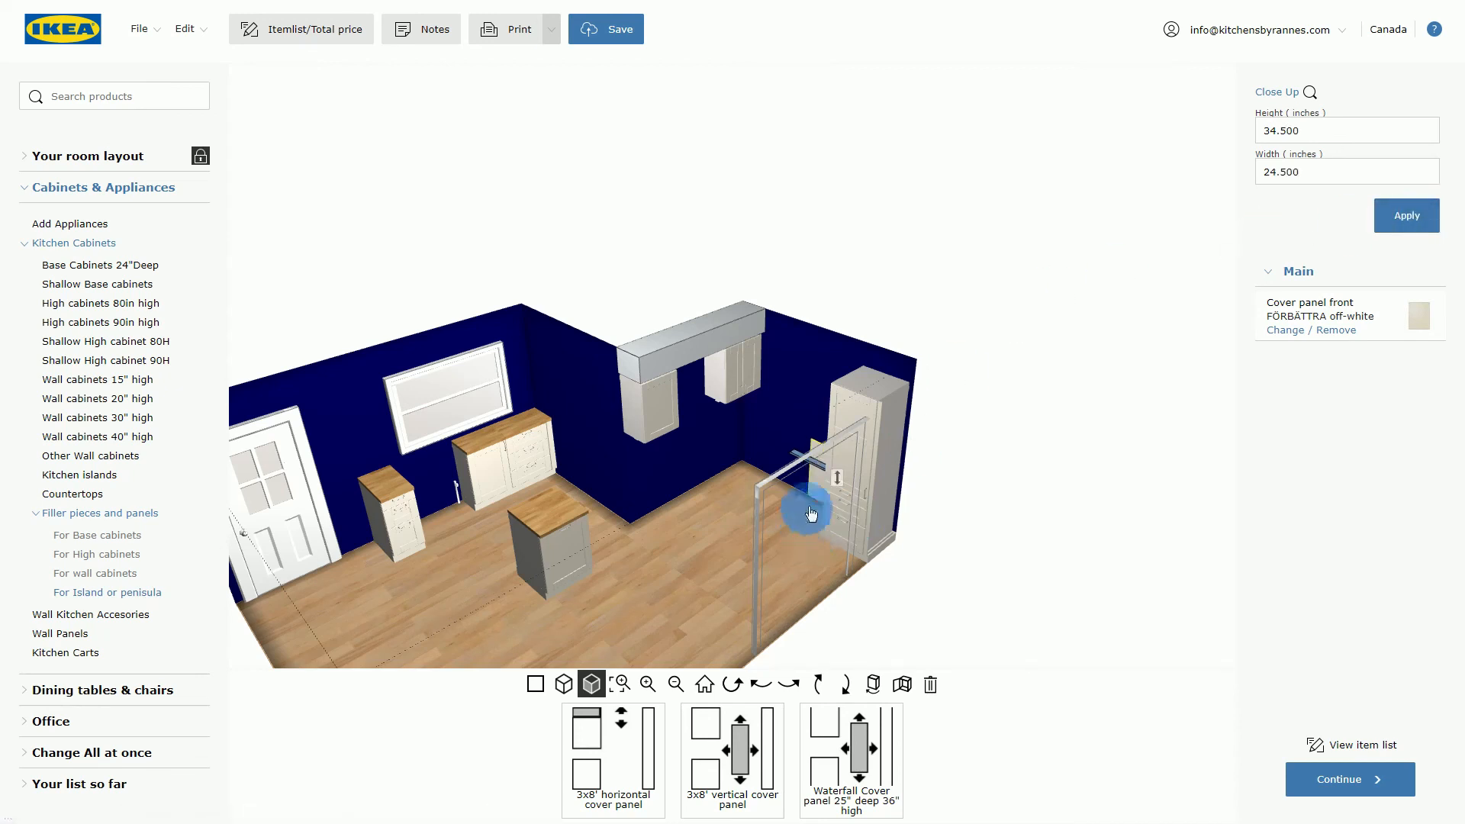
pyautogui.moveTo(838, 478); pyautogui.dragTo(533, 555)
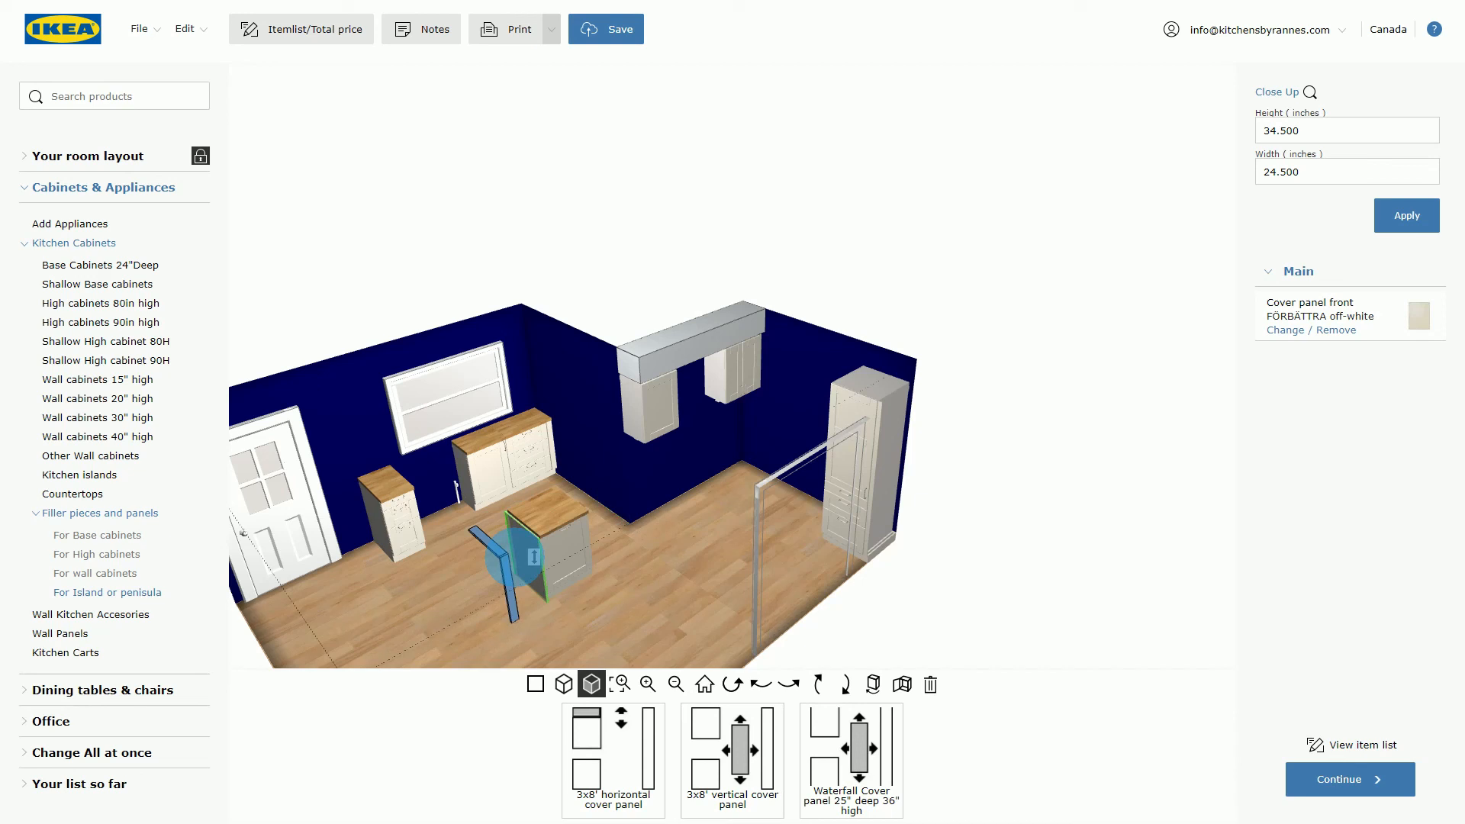
# Place the 34.5 by 24.5 inch cover panel flush against the exposed side of the island cabinet.
pyautogui.click(515, 557)
pyautogui.click(438, 621)
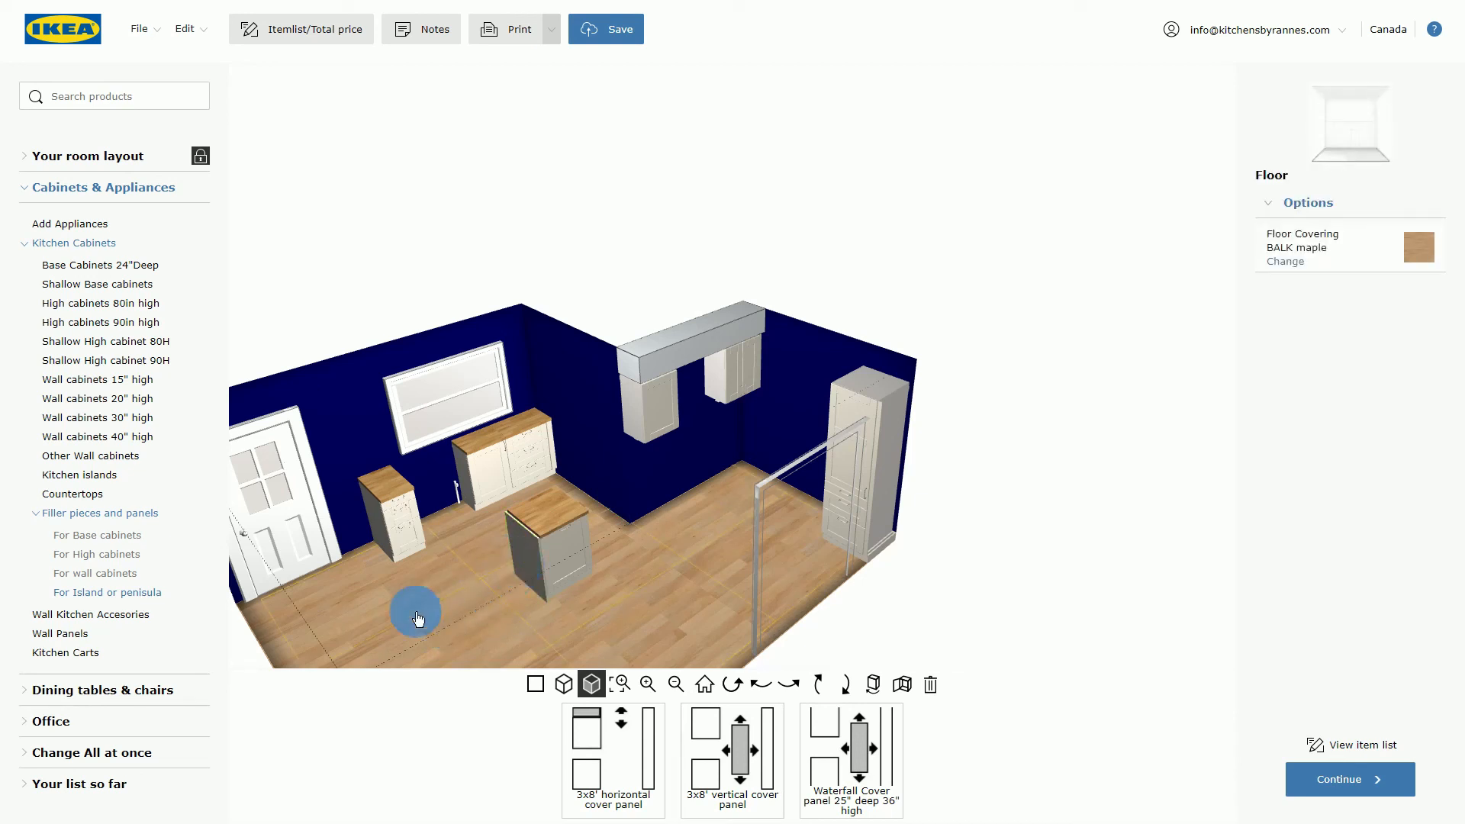
# Examine the island base cabinet up close from both sides and review the cover panels offered for islands.
pyautogui.click(549, 566)
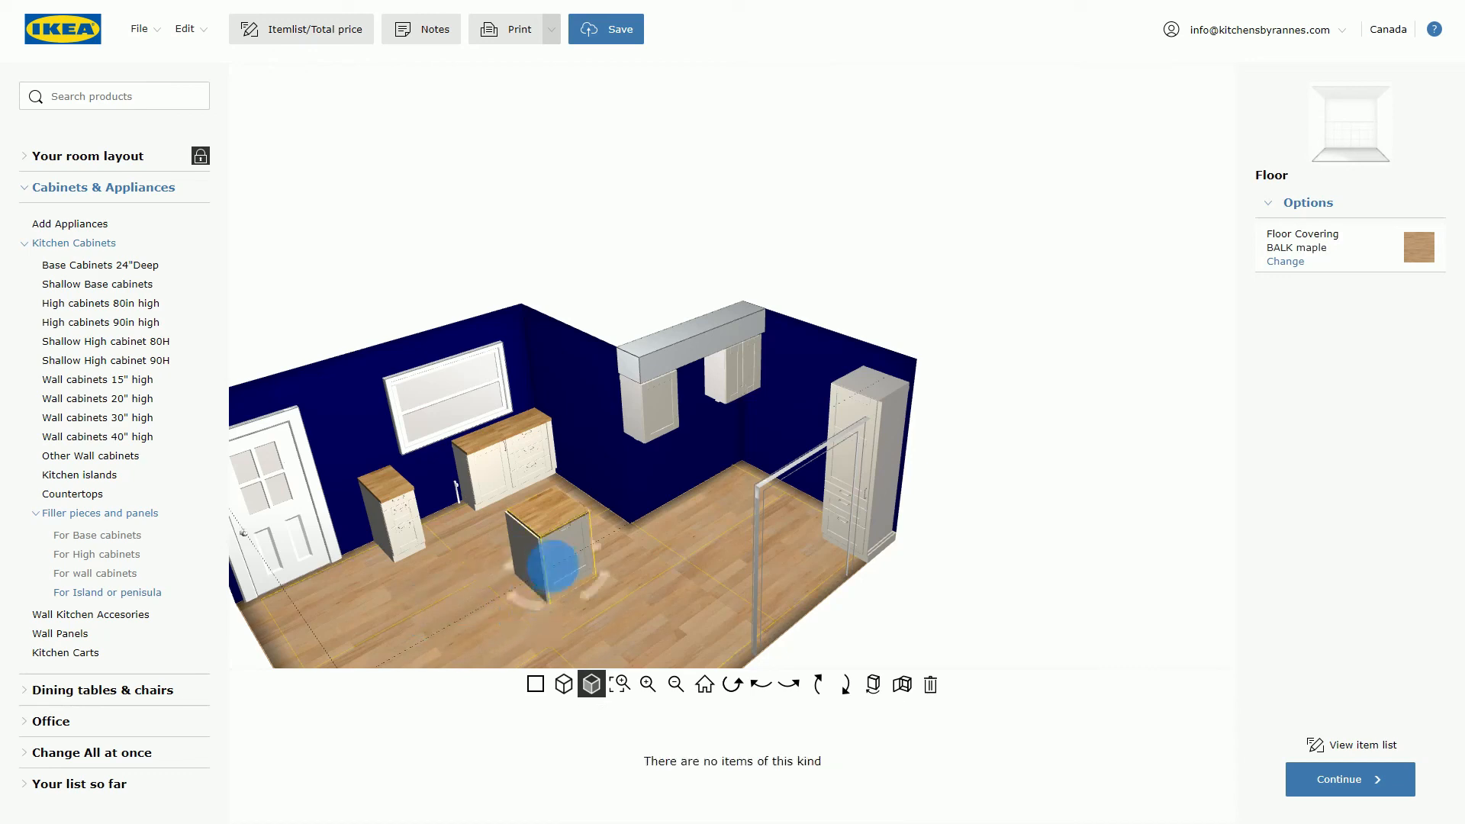
pyautogui.click(619, 685)
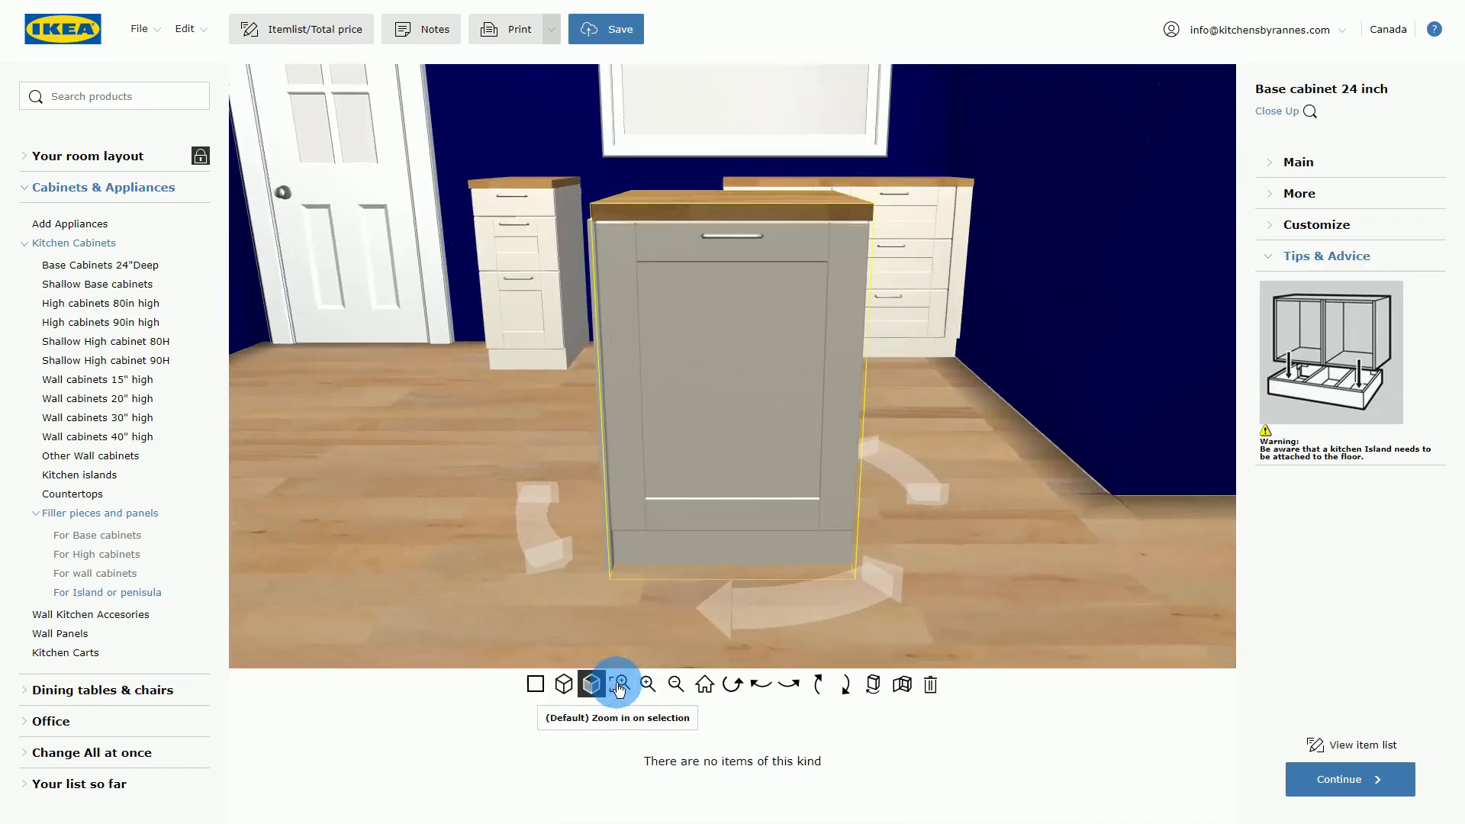
pyautogui.click(762, 686)
pyautogui.click(765, 690)
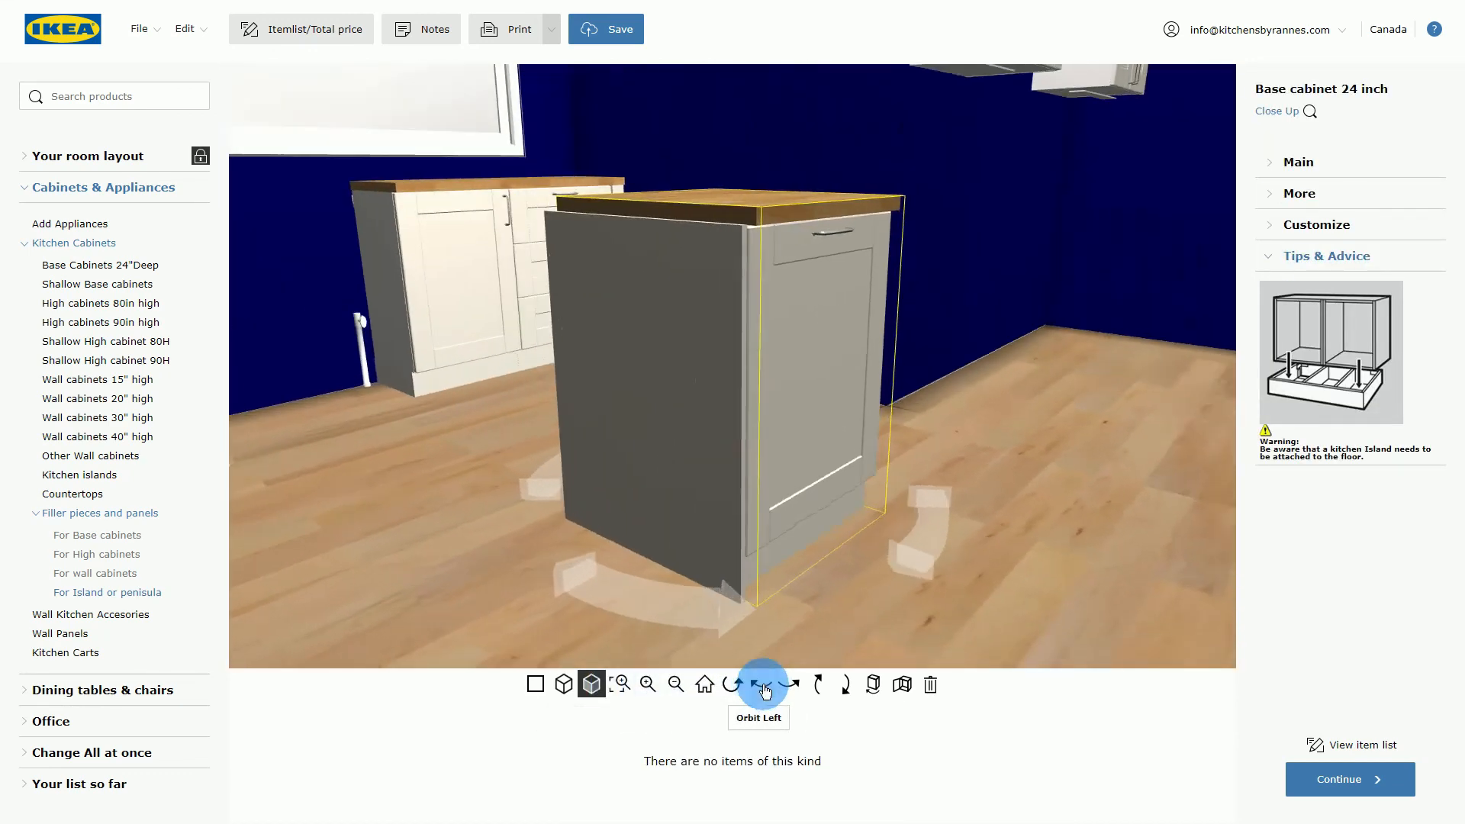
pyautogui.click(789, 641)
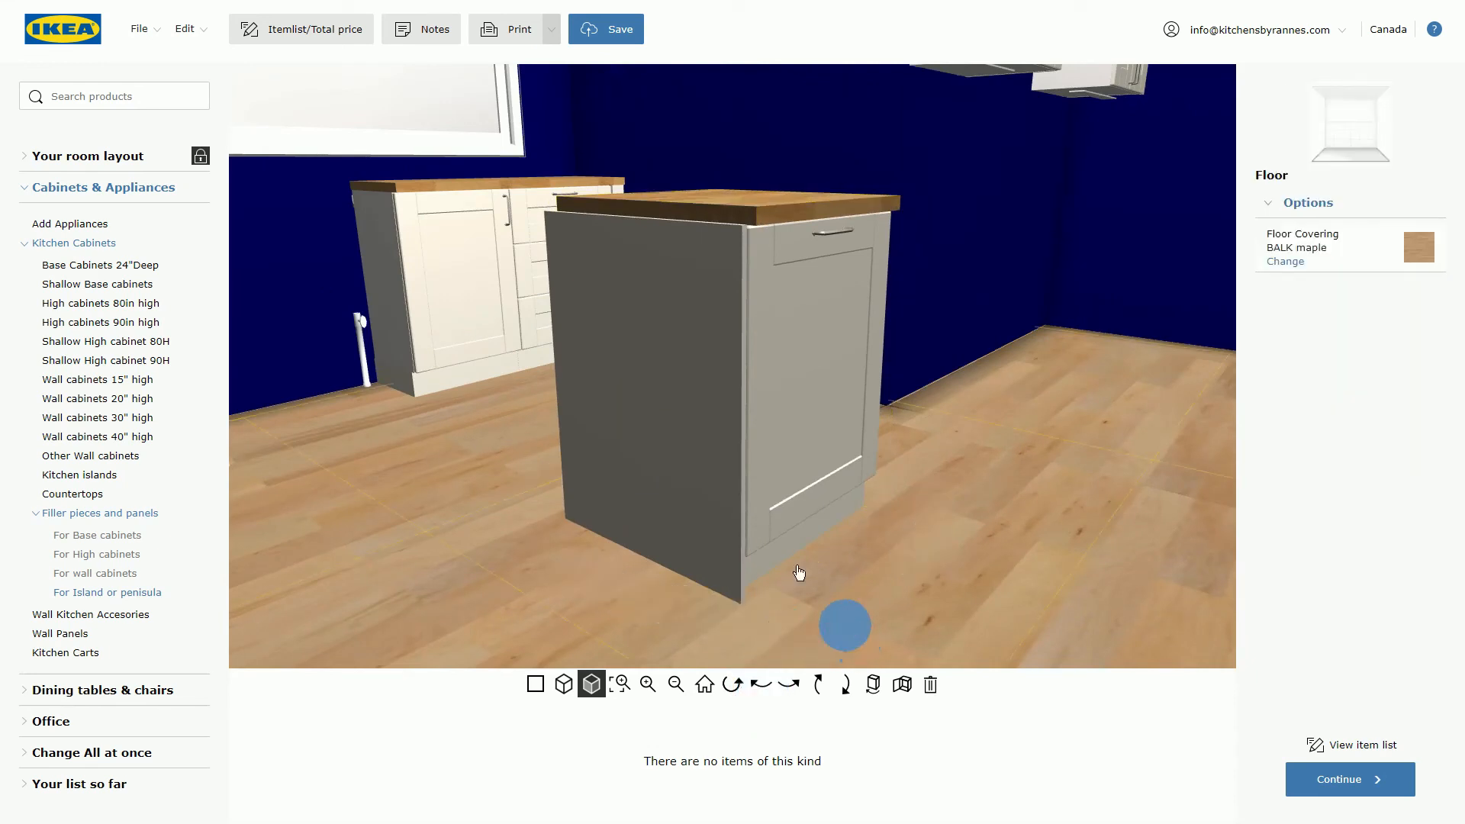
pyautogui.click(844, 586)
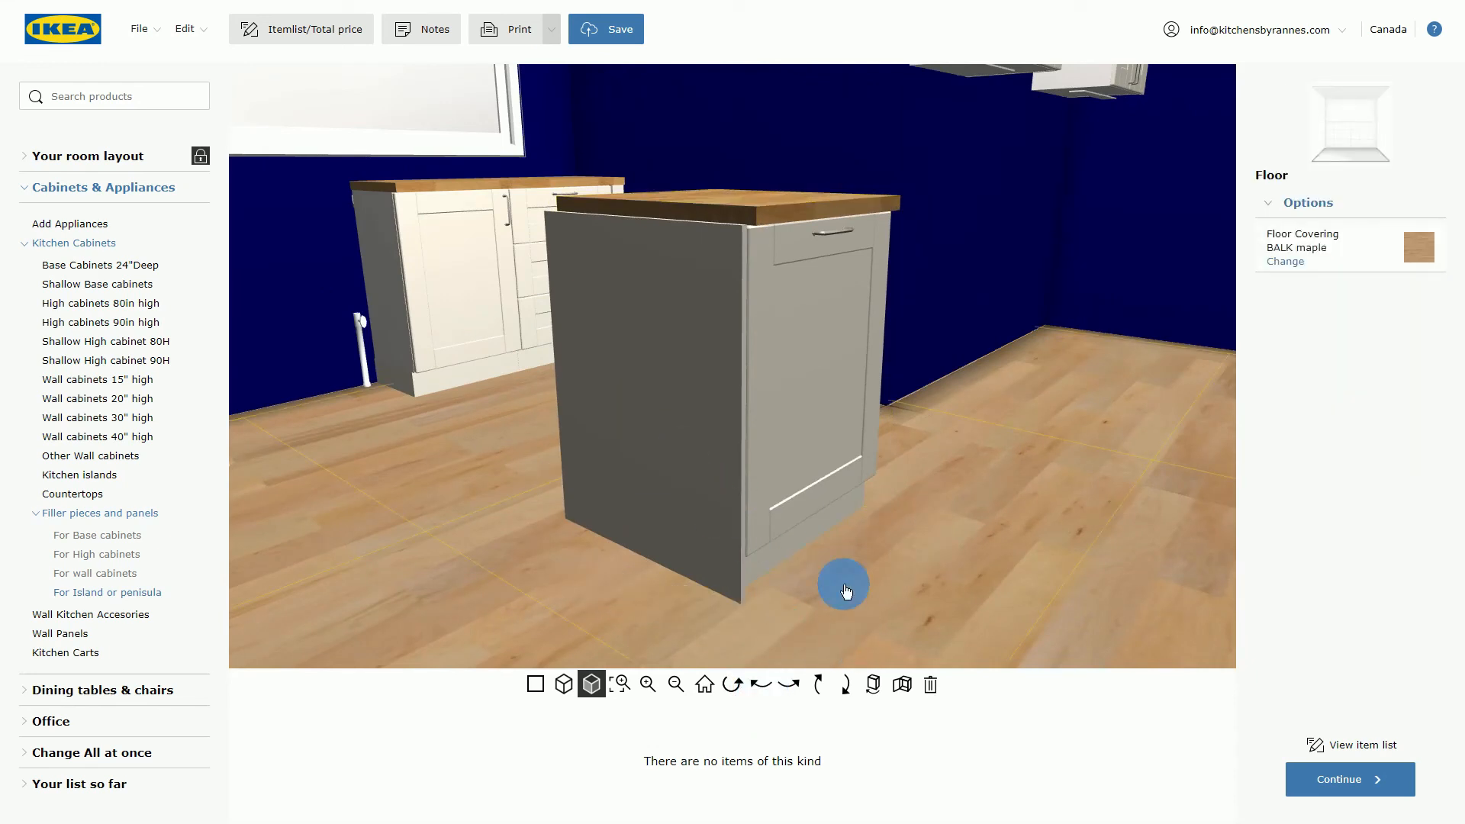
pyautogui.click(789, 685)
pyautogui.click(791, 686)
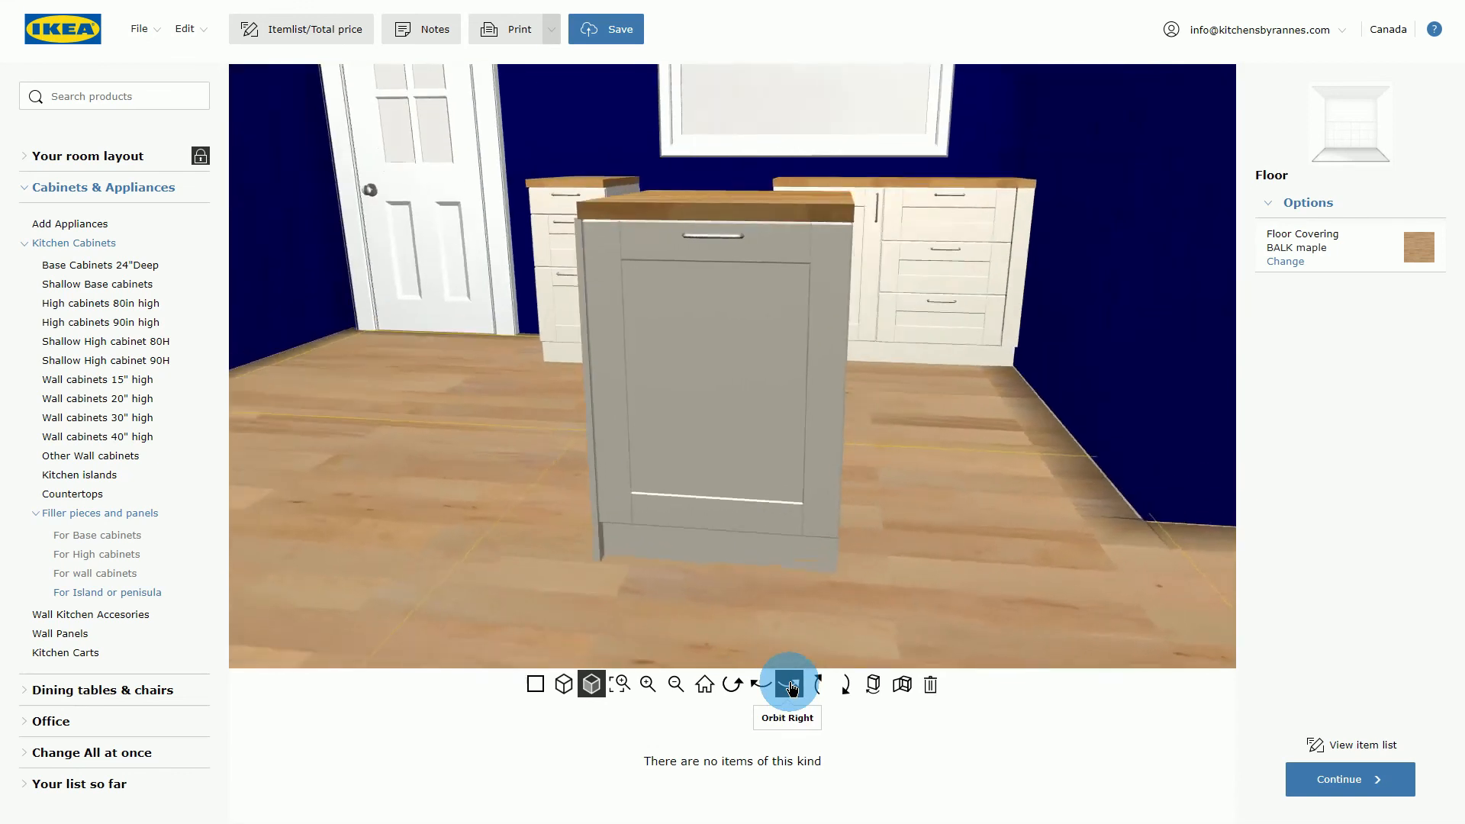
pyautogui.click(791, 687)
pyautogui.click(149, 600)
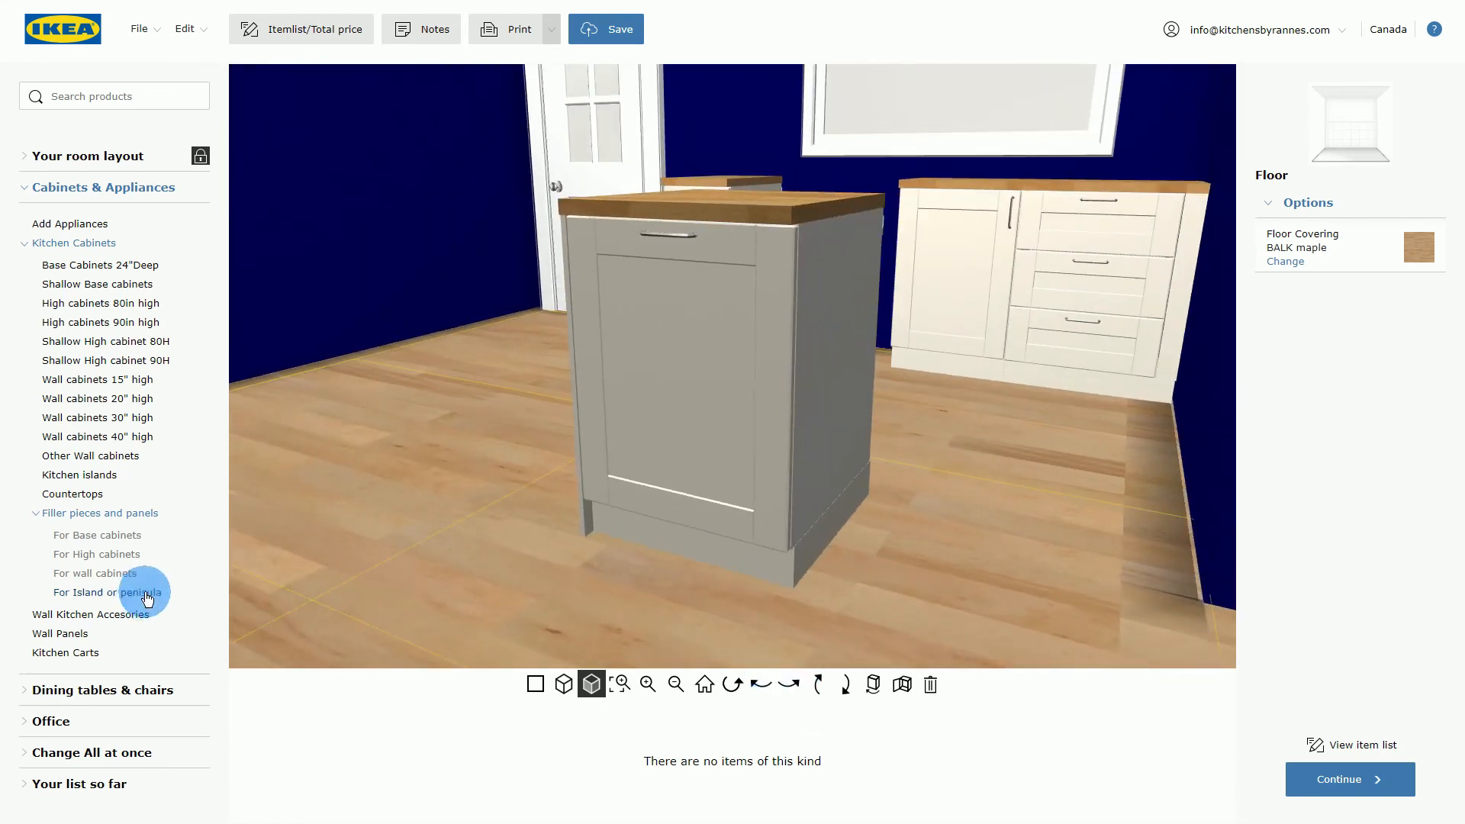
pyautogui.click(884, 788)
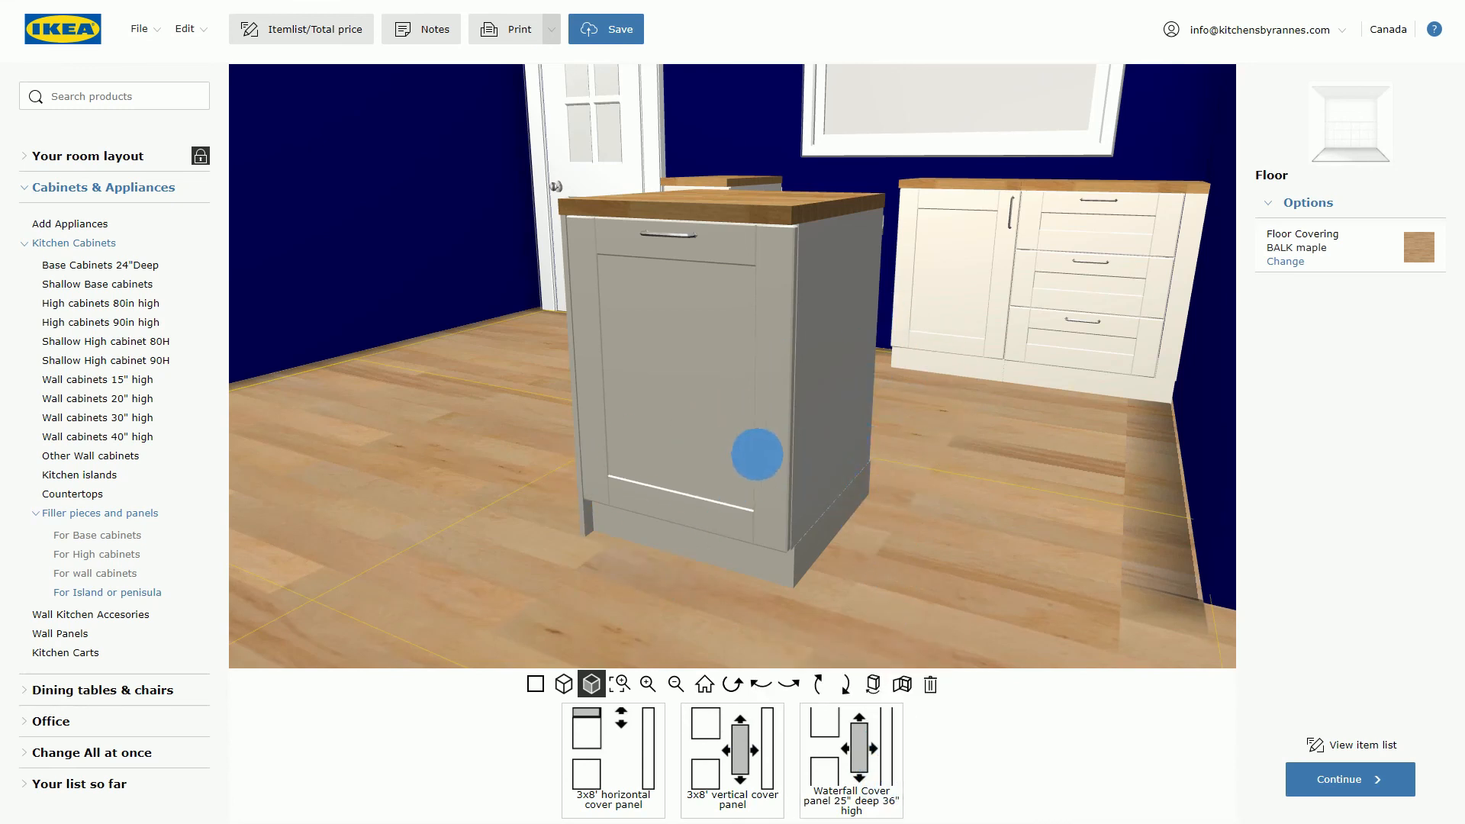
# Duplicate the 24 inch island base cabinet so that a second one stands directly beside it.
pyautogui.scroll(-3, 762, 581)
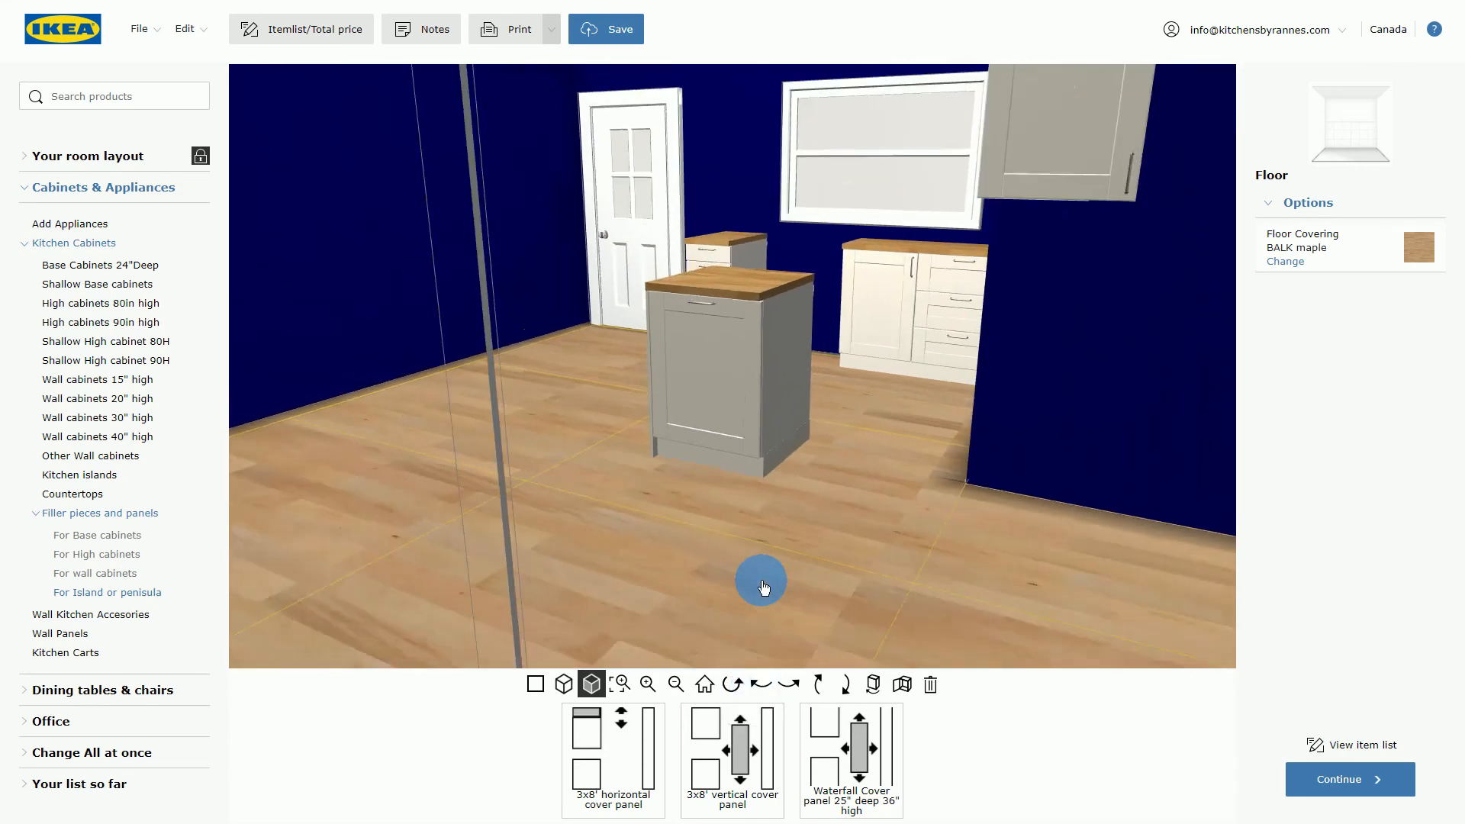
pyautogui.click(817, 685)
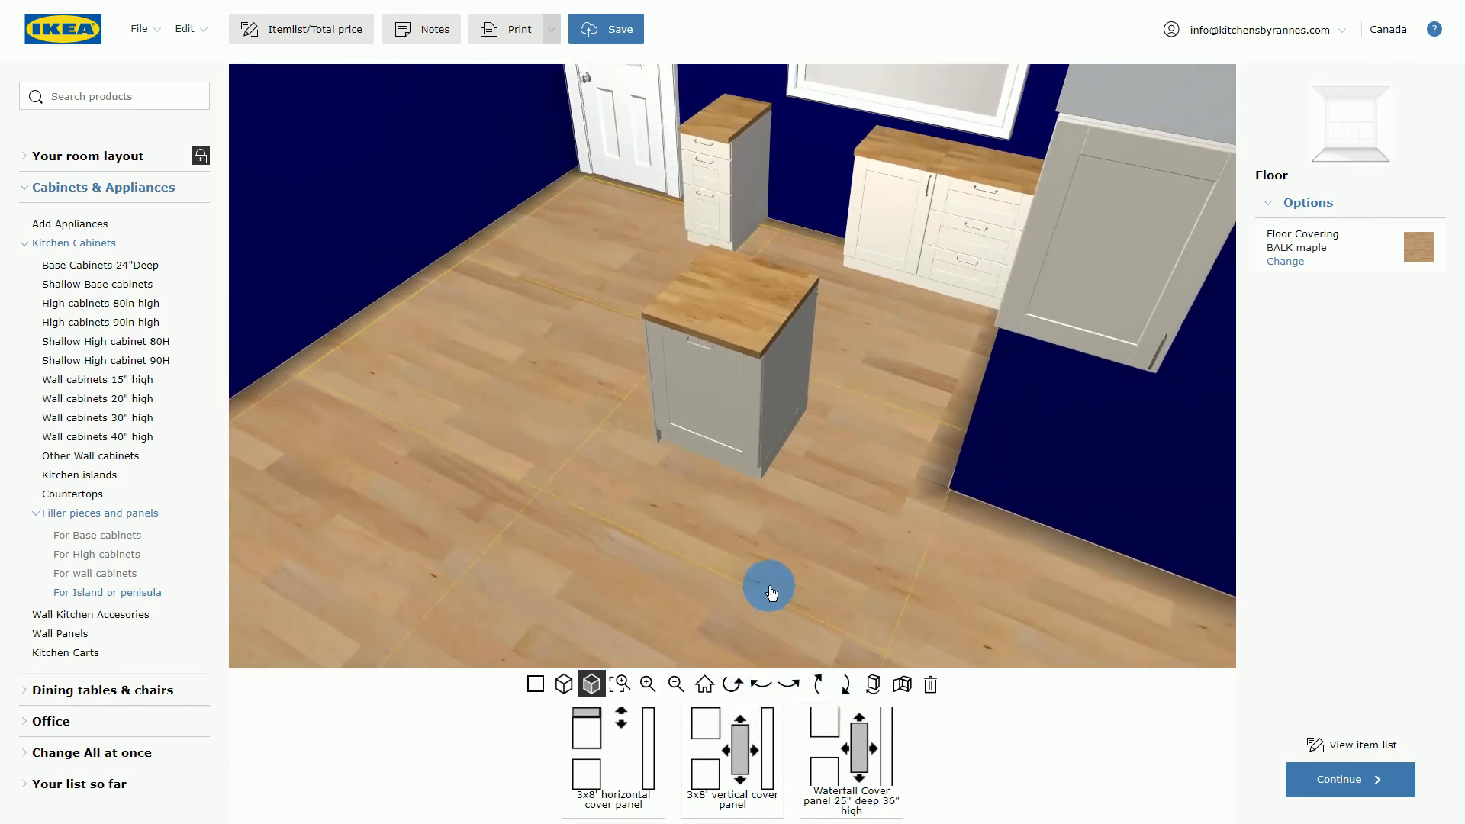
pyautogui.scroll(-2, 766, 588)
pyautogui.click(720, 388)
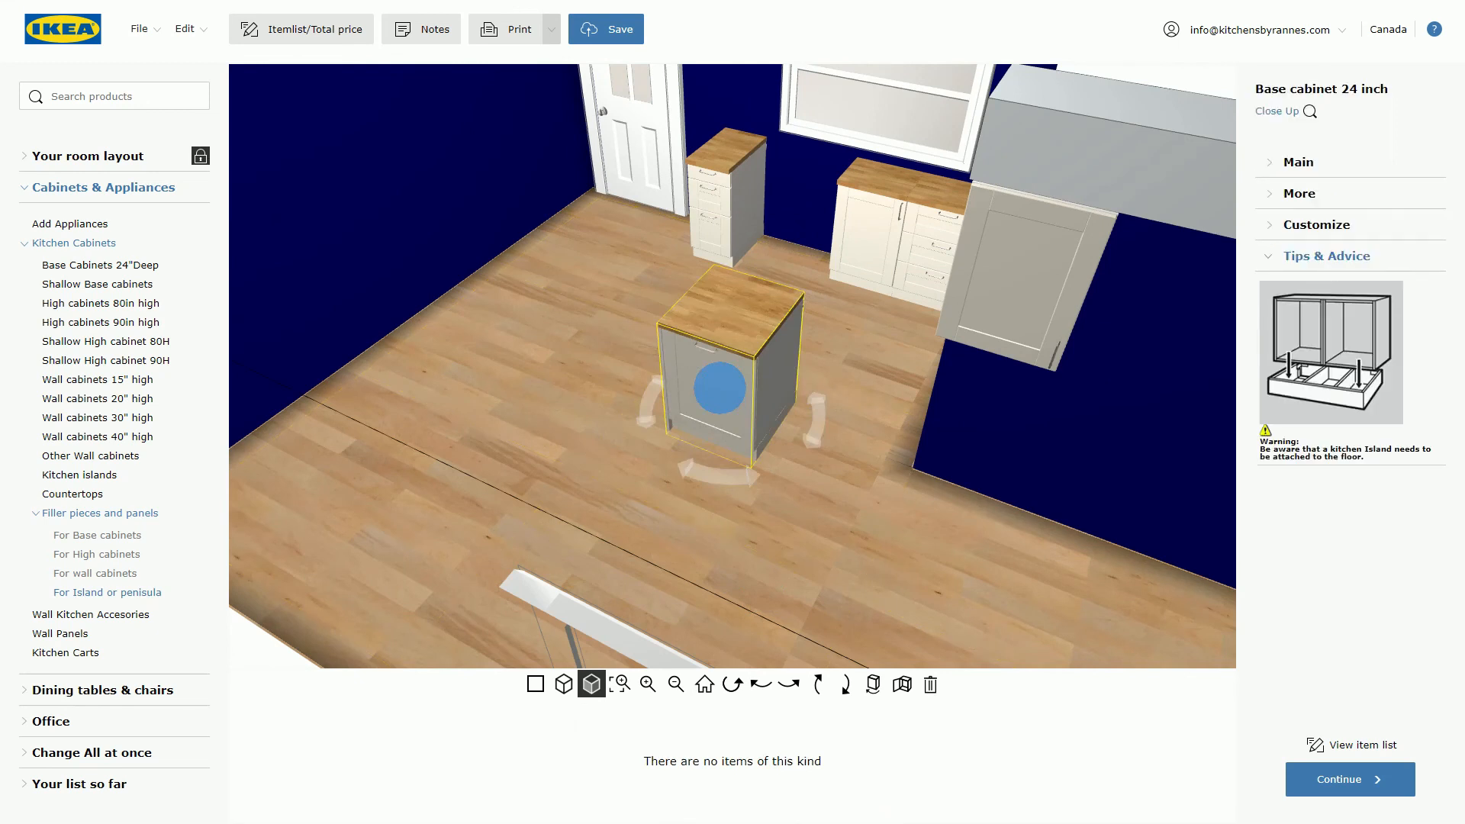
pyautogui.click(185, 29)
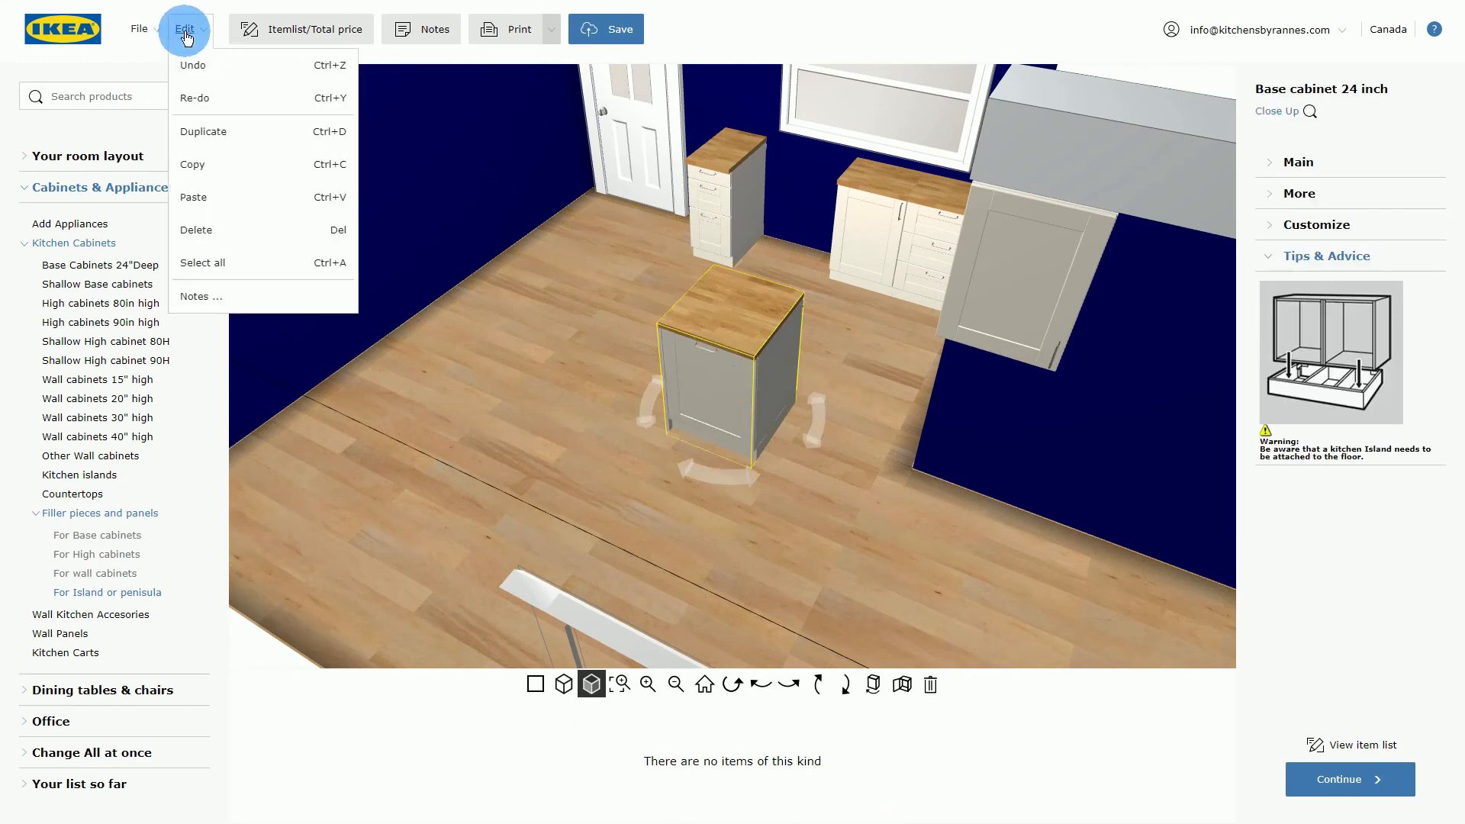
pyautogui.click(203, 133)
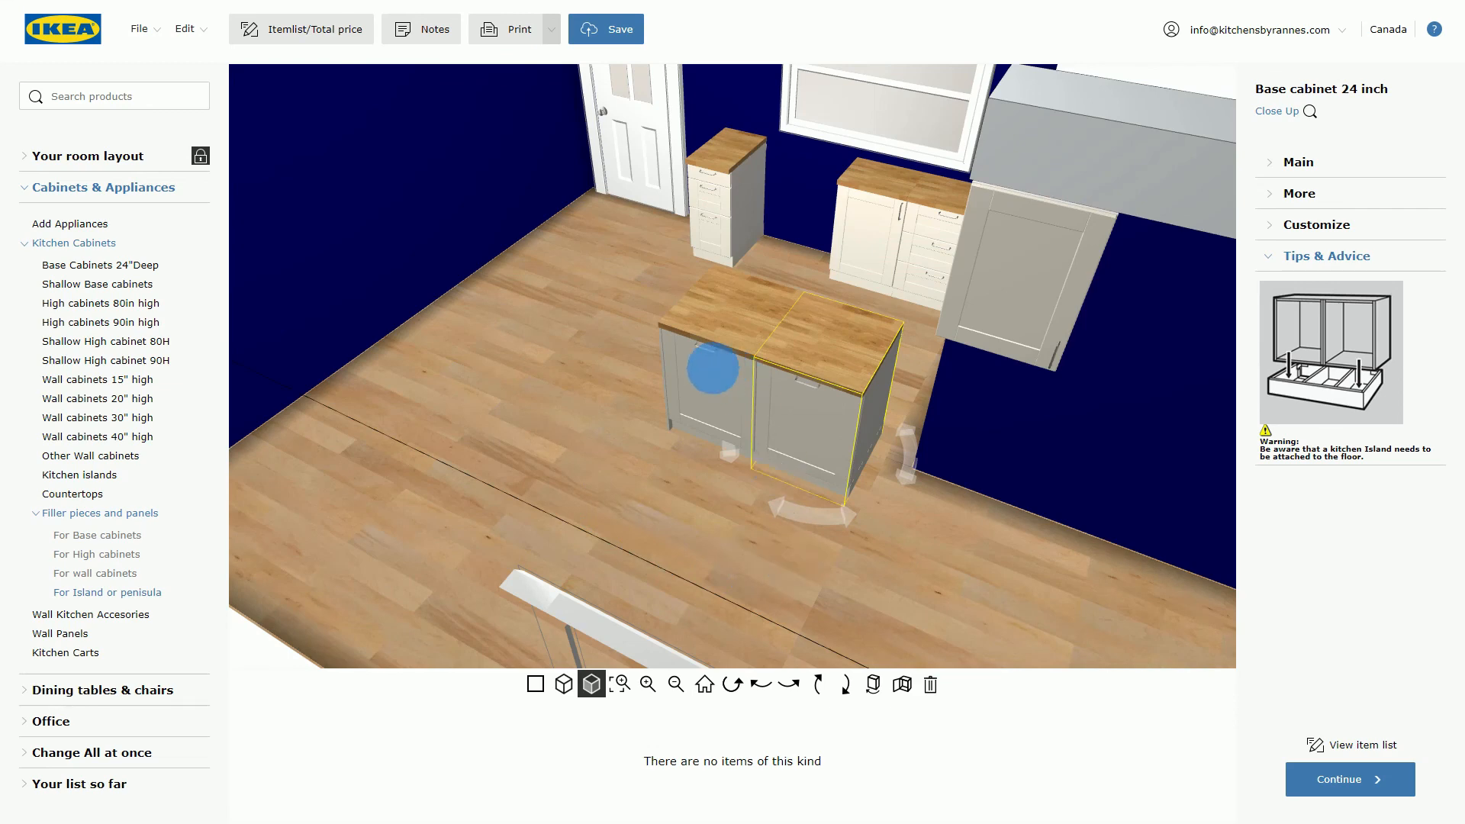
# Add a 3x8' horizontal cover panel from the island or peninsula panels to the room.
pyautogui.click(759, 686)
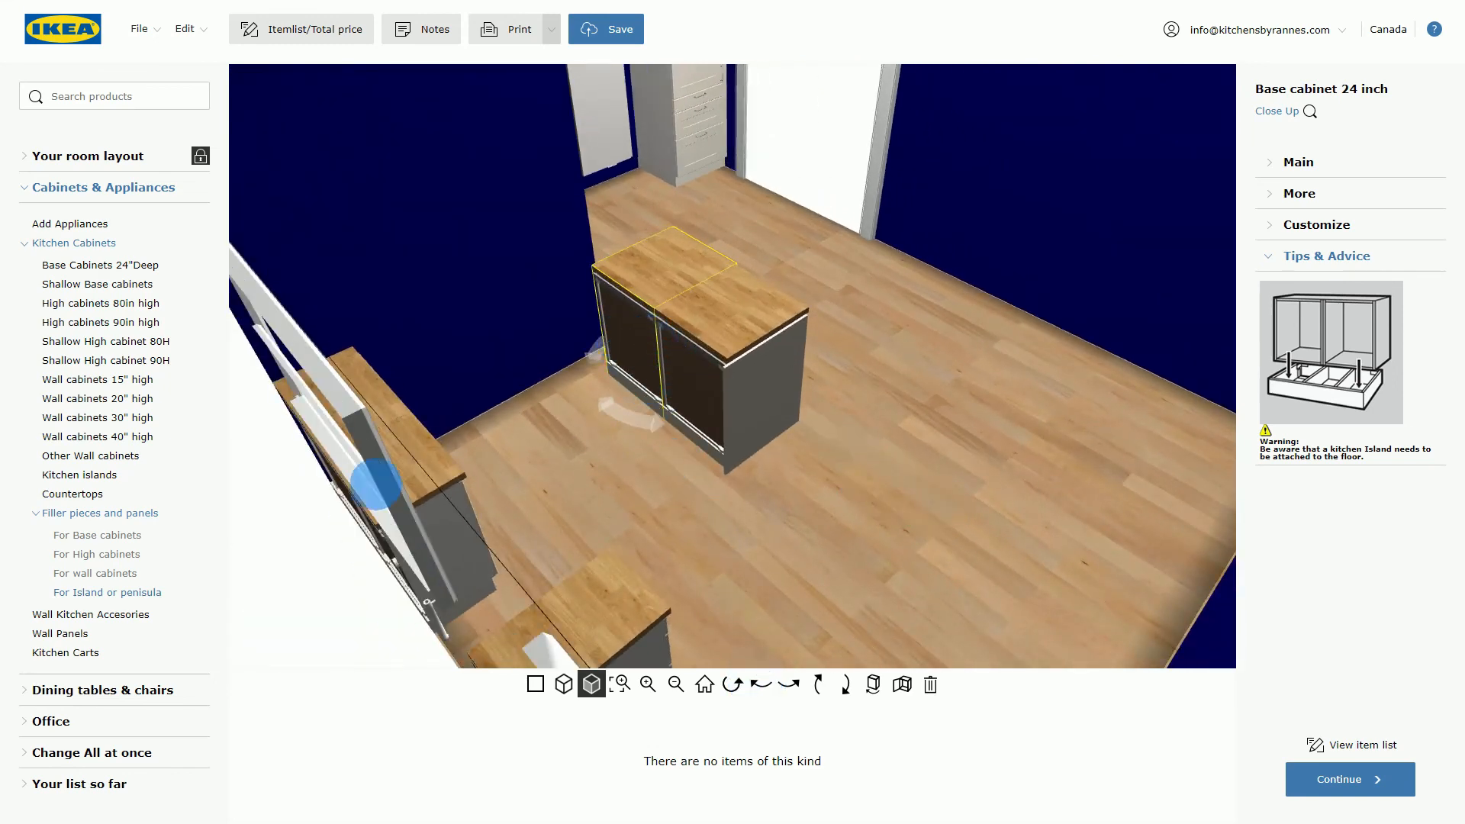
pyautogui.click(111, 594)
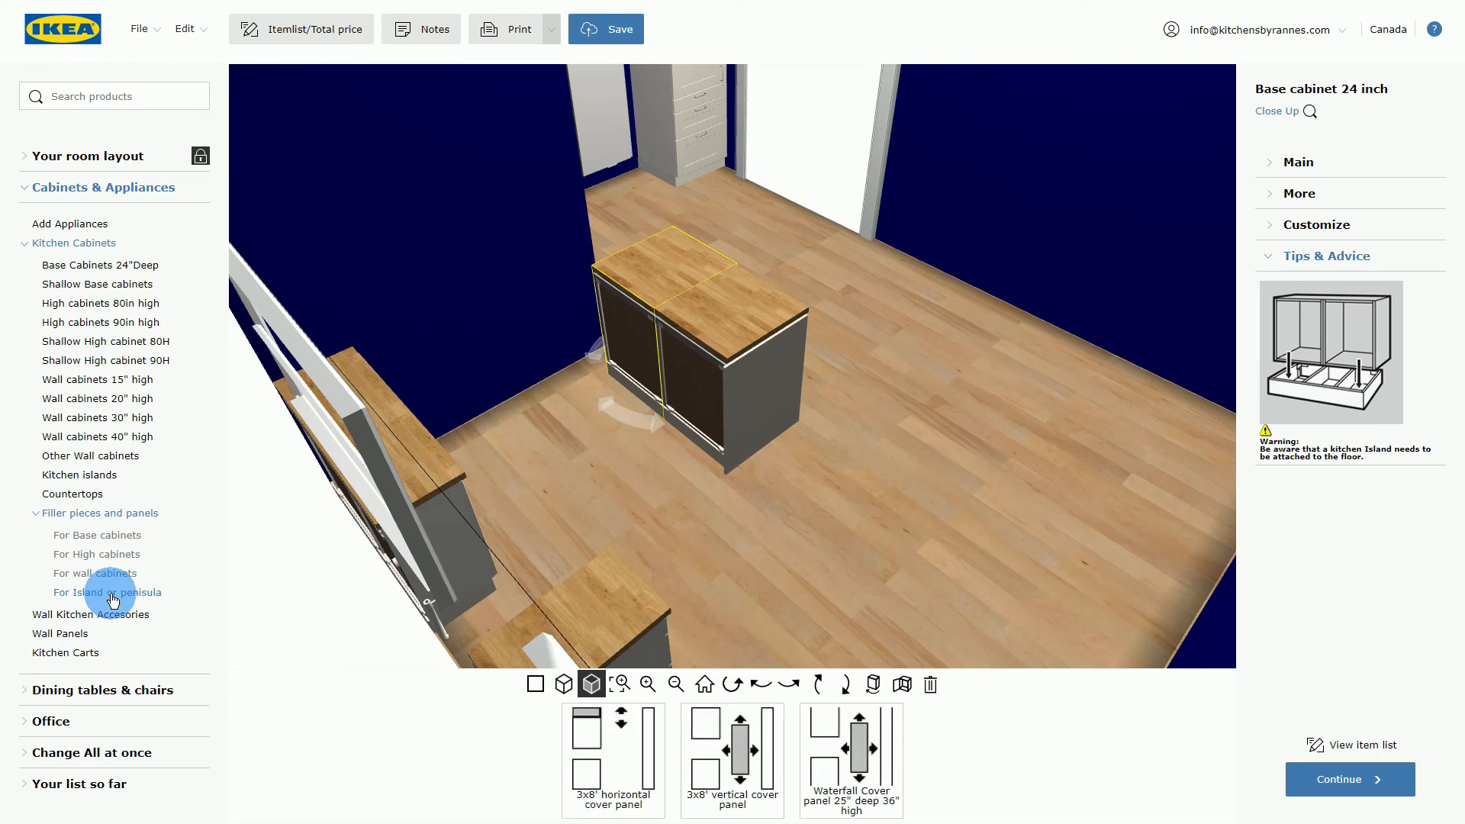
pyautogui.click(615, 782)
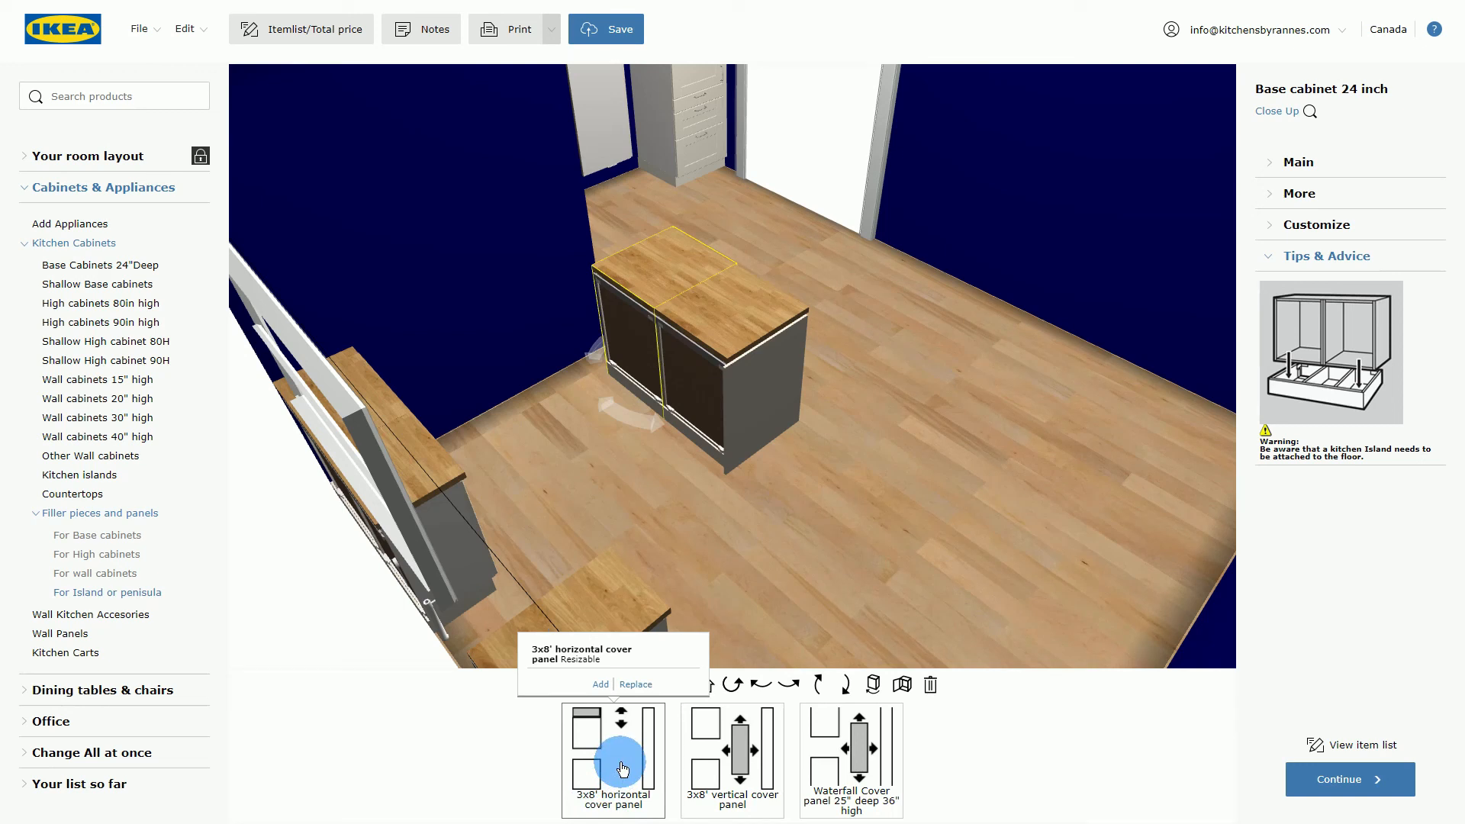
pyautogui.click(601, 684)
pyautogui.moveTo(775, 546); pyautogui.dragTo(729, 116)
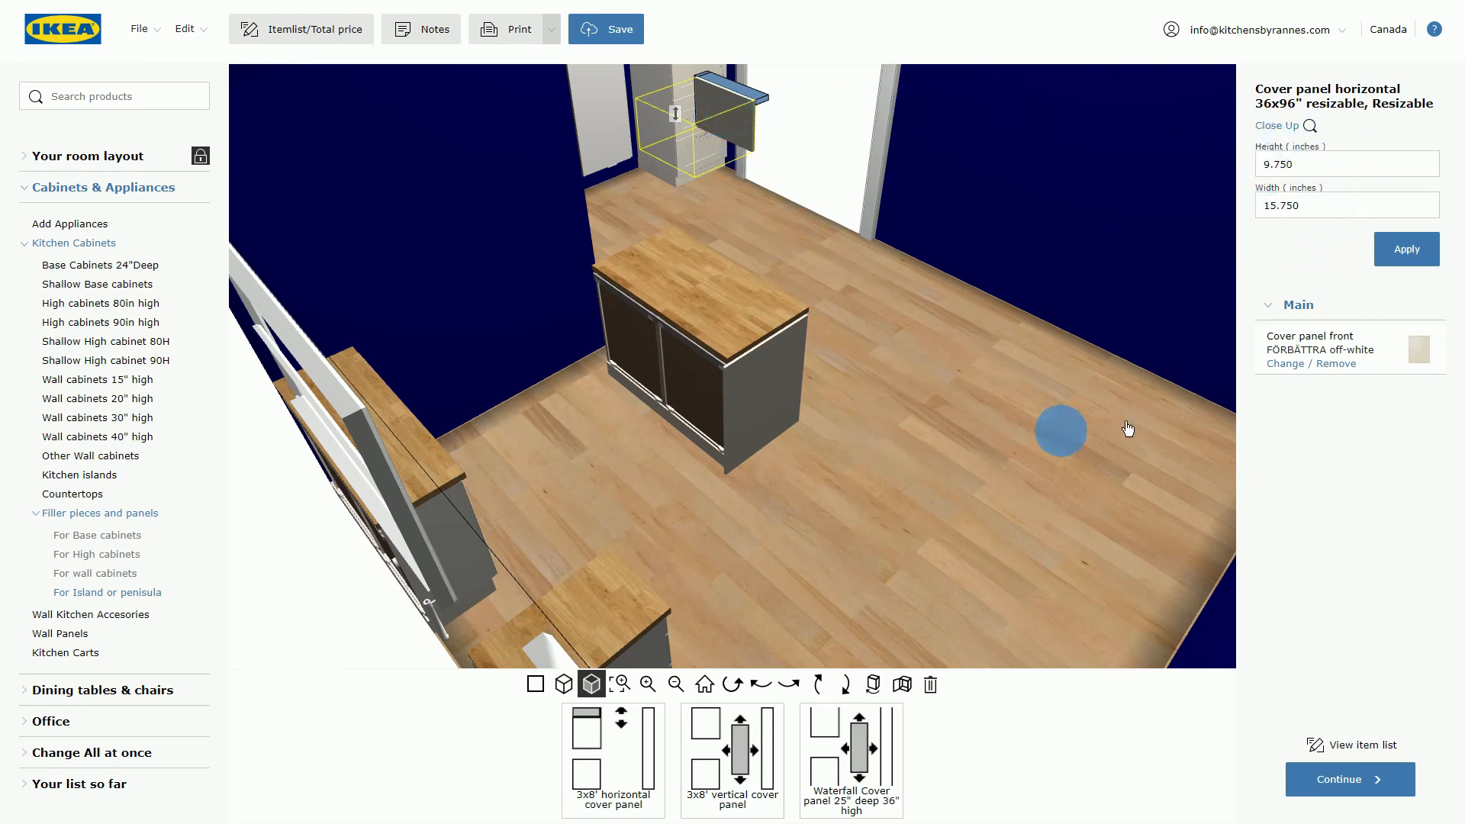
# Resize the horizontal cover panel to 34.5 inches high and 48 inches wide.
pyautogui.moveTo(1263, 164); pyautogui.dragTo(1307, 161)
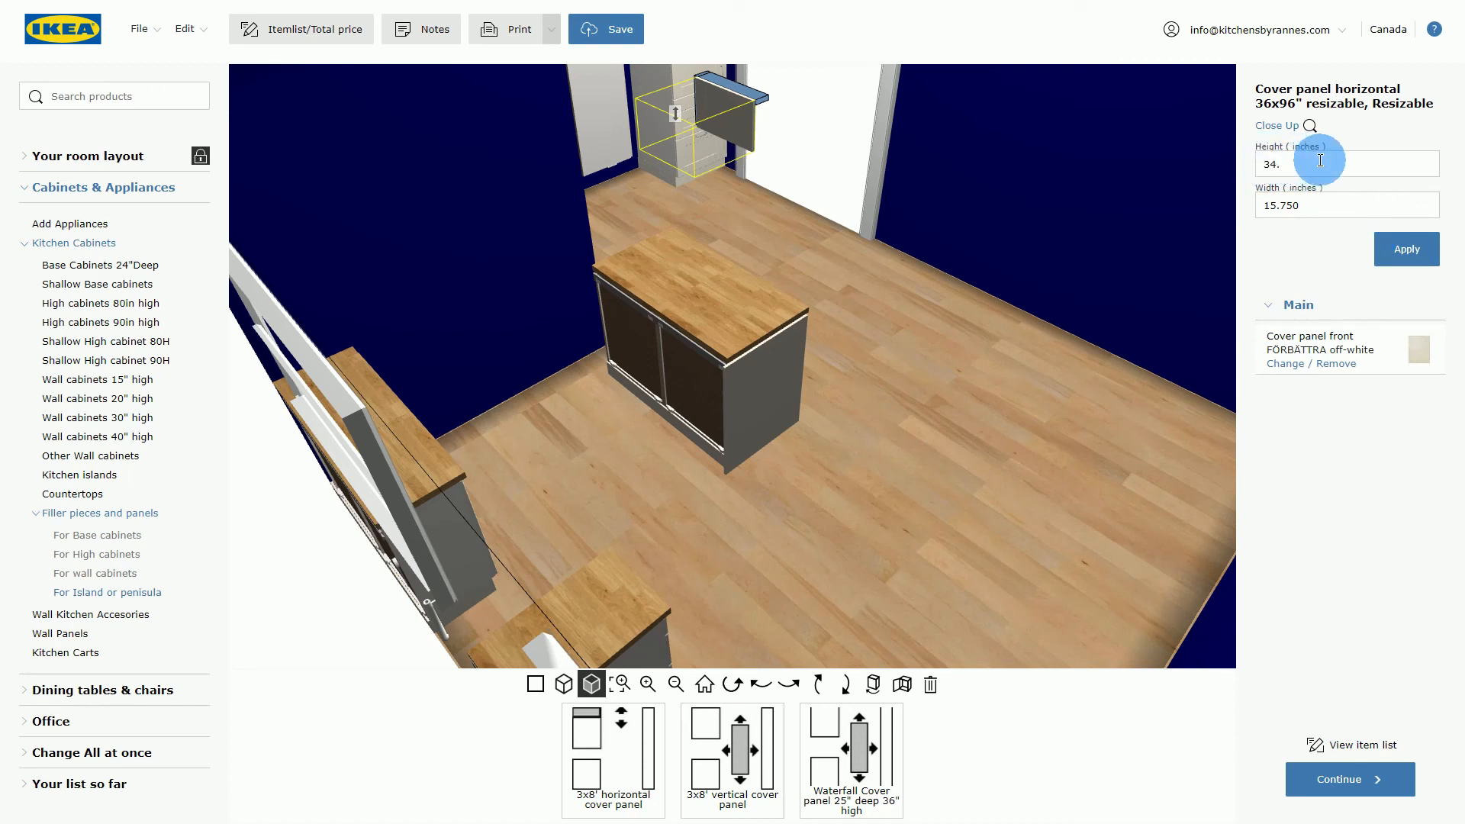
pyautogui.write('34.5')
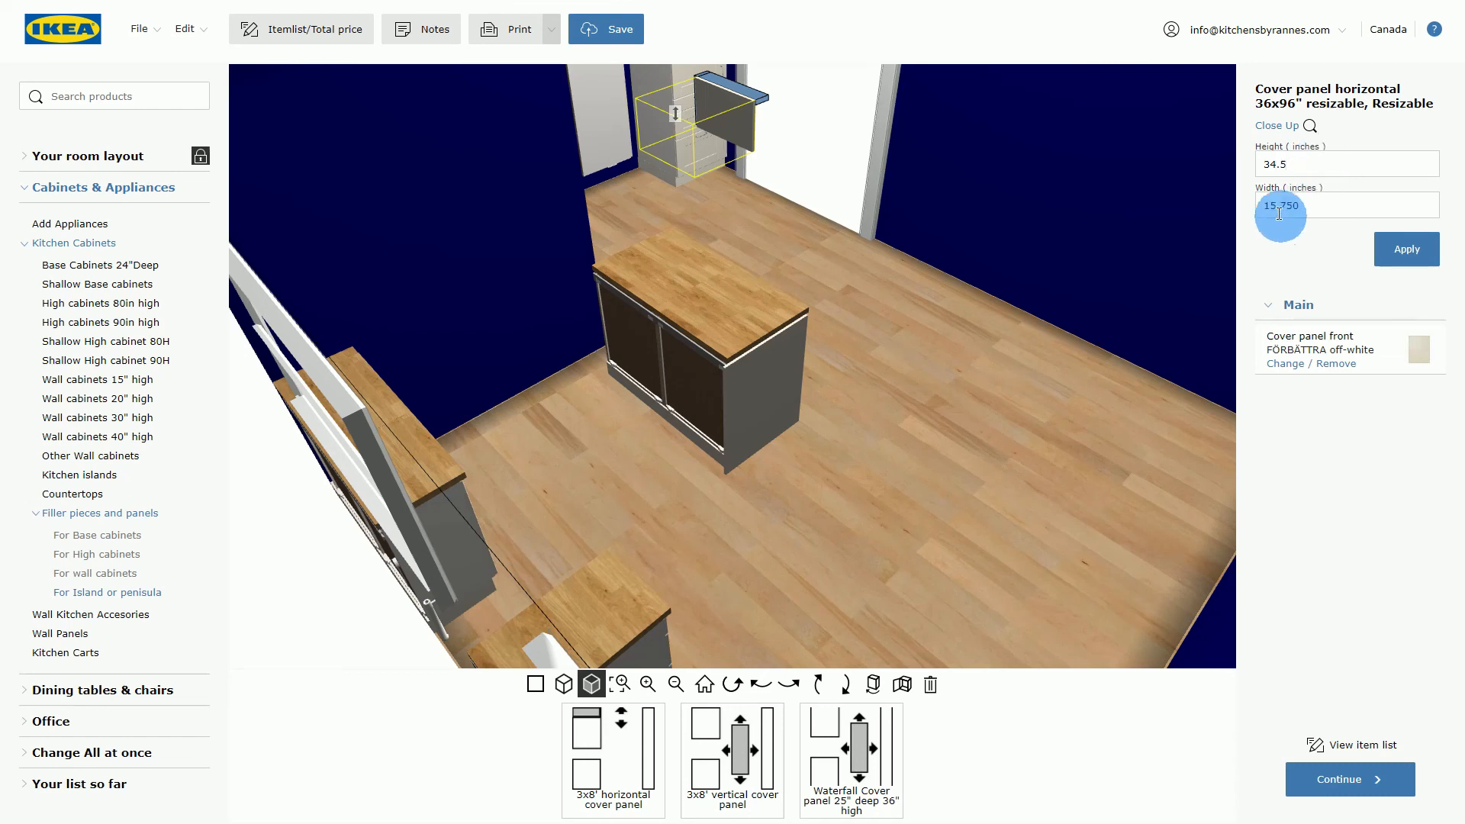
pyautogui.moveTo(1267, 200); pyautogui.dragTo(1315, 204)
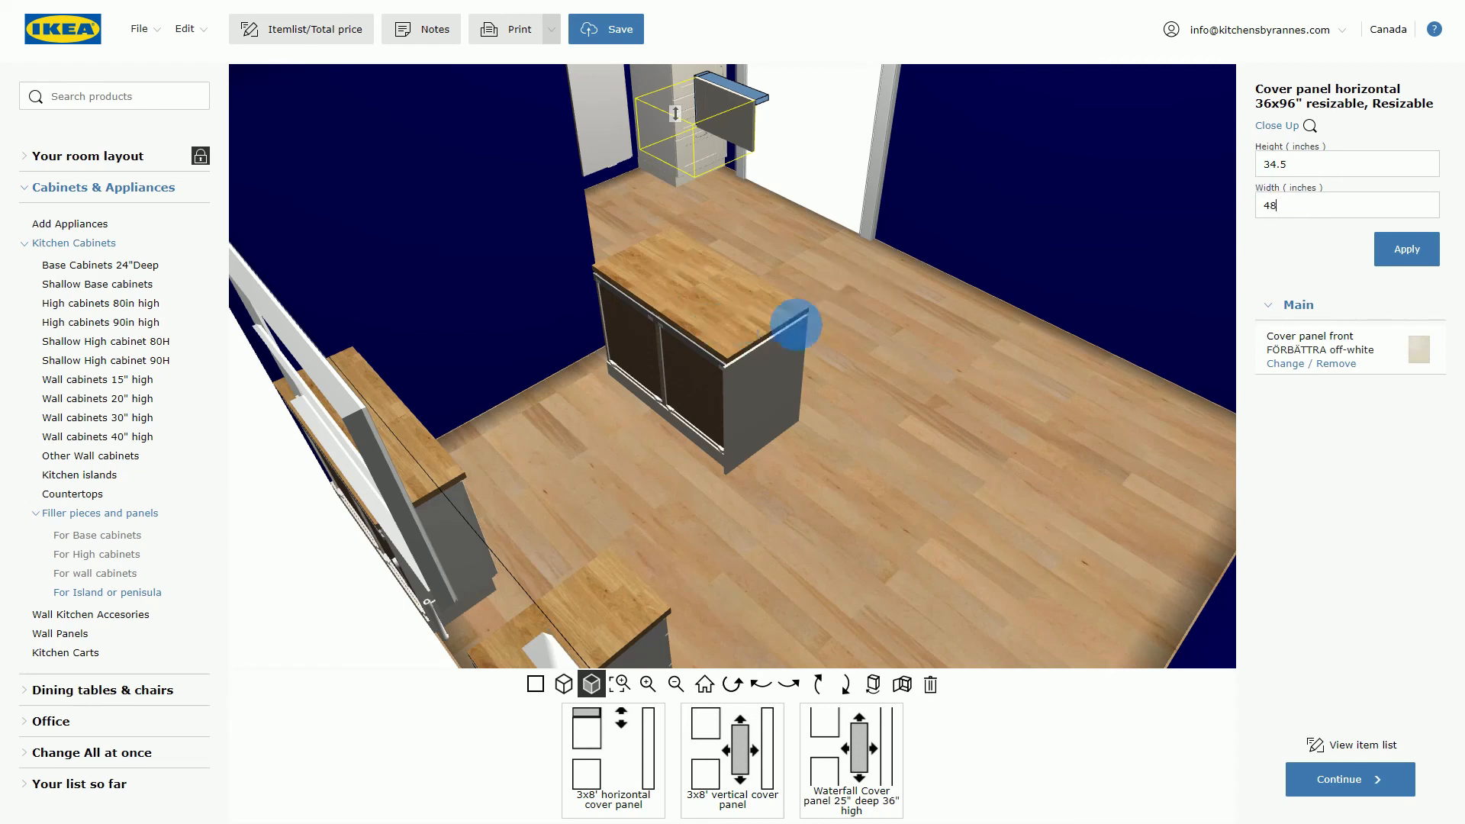
pyautogui.click(1420, 254)
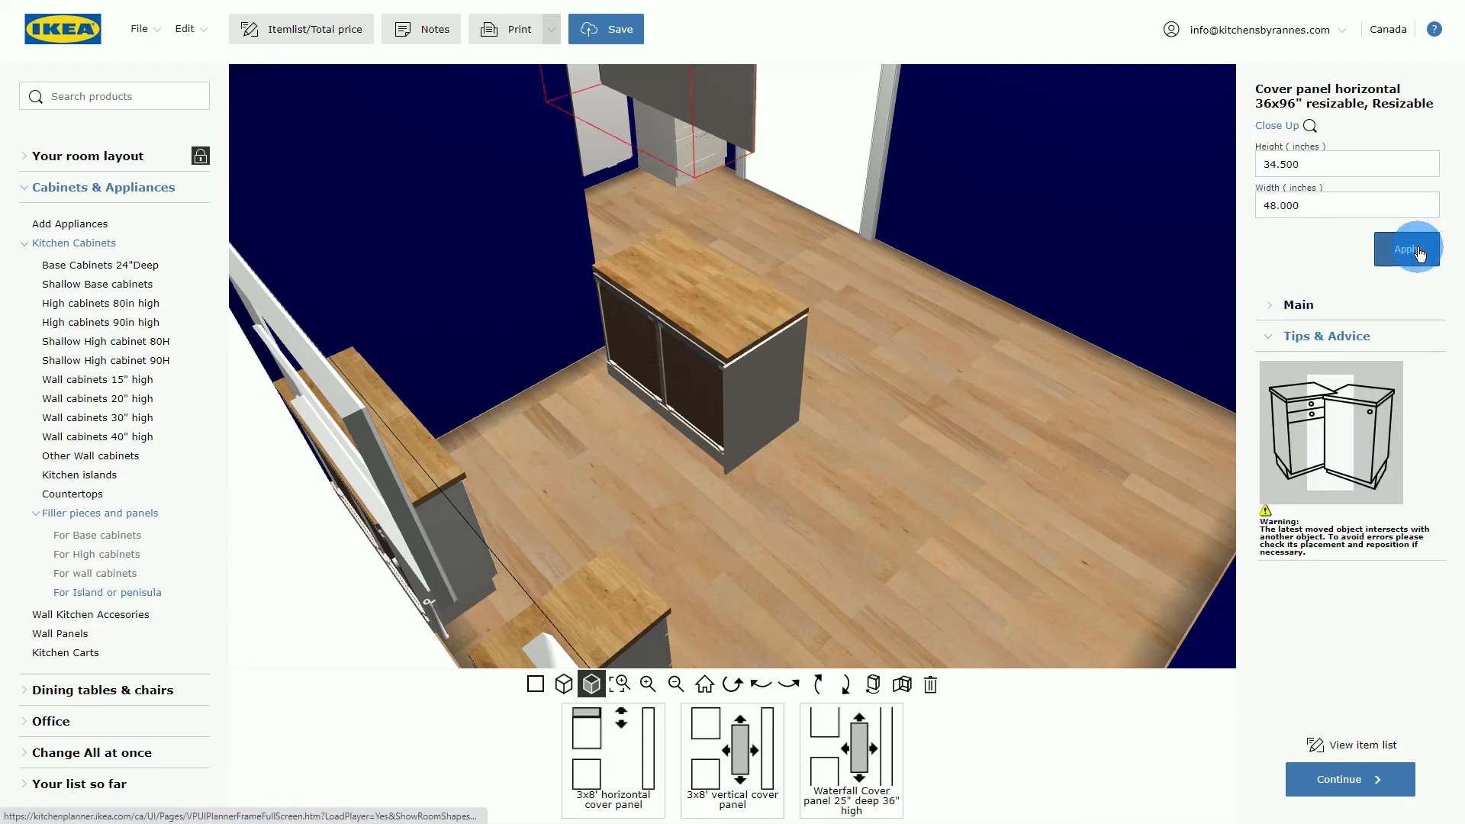
# Move the resized cover panel in front of the island's open back and lower it towards the floor.
pyautogui.scroll(-2, 893, 528)
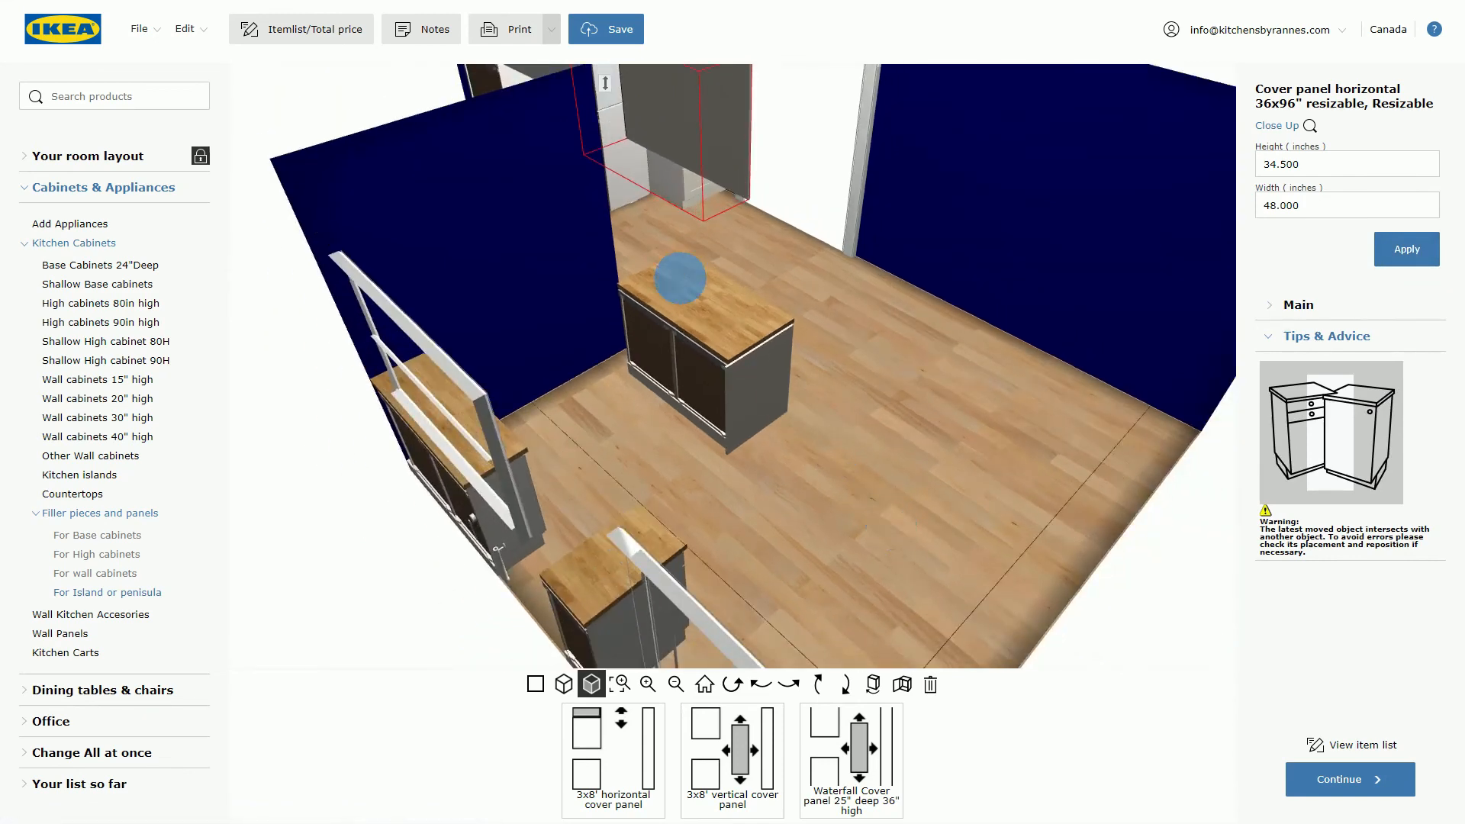
pyautogui.moveTo(606, 83); pyautogui.dragTo(609, 282)
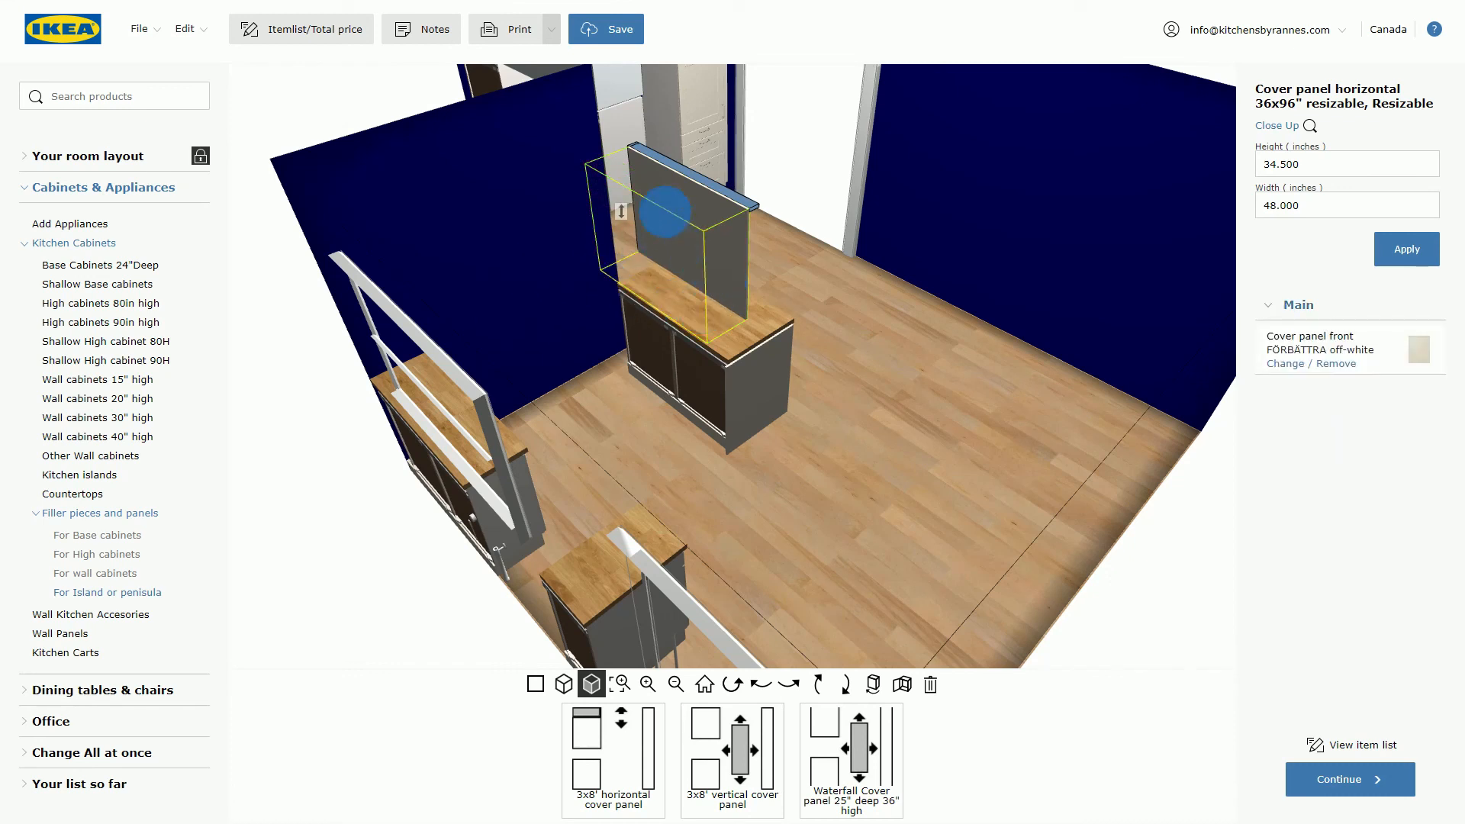
pyautogui.moveTo(688, 229); pyautogui.dragTo(655, 341)
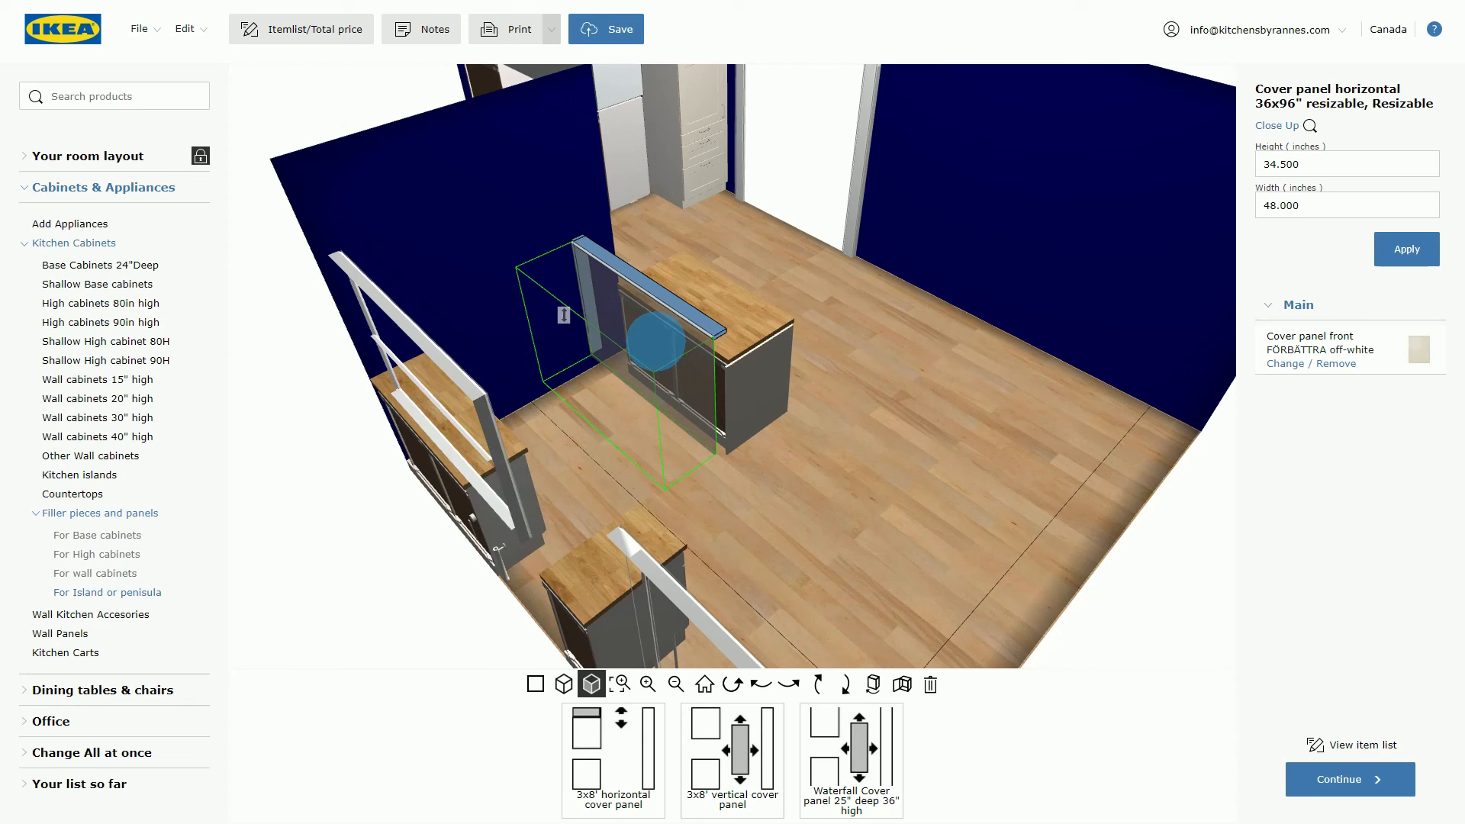
pyautogui.moveTo(655, 341); pyautogui.dragTo(656, 343)
pyautogui.moveTo(565, 318); pyautogui.dragTo(575, 366)
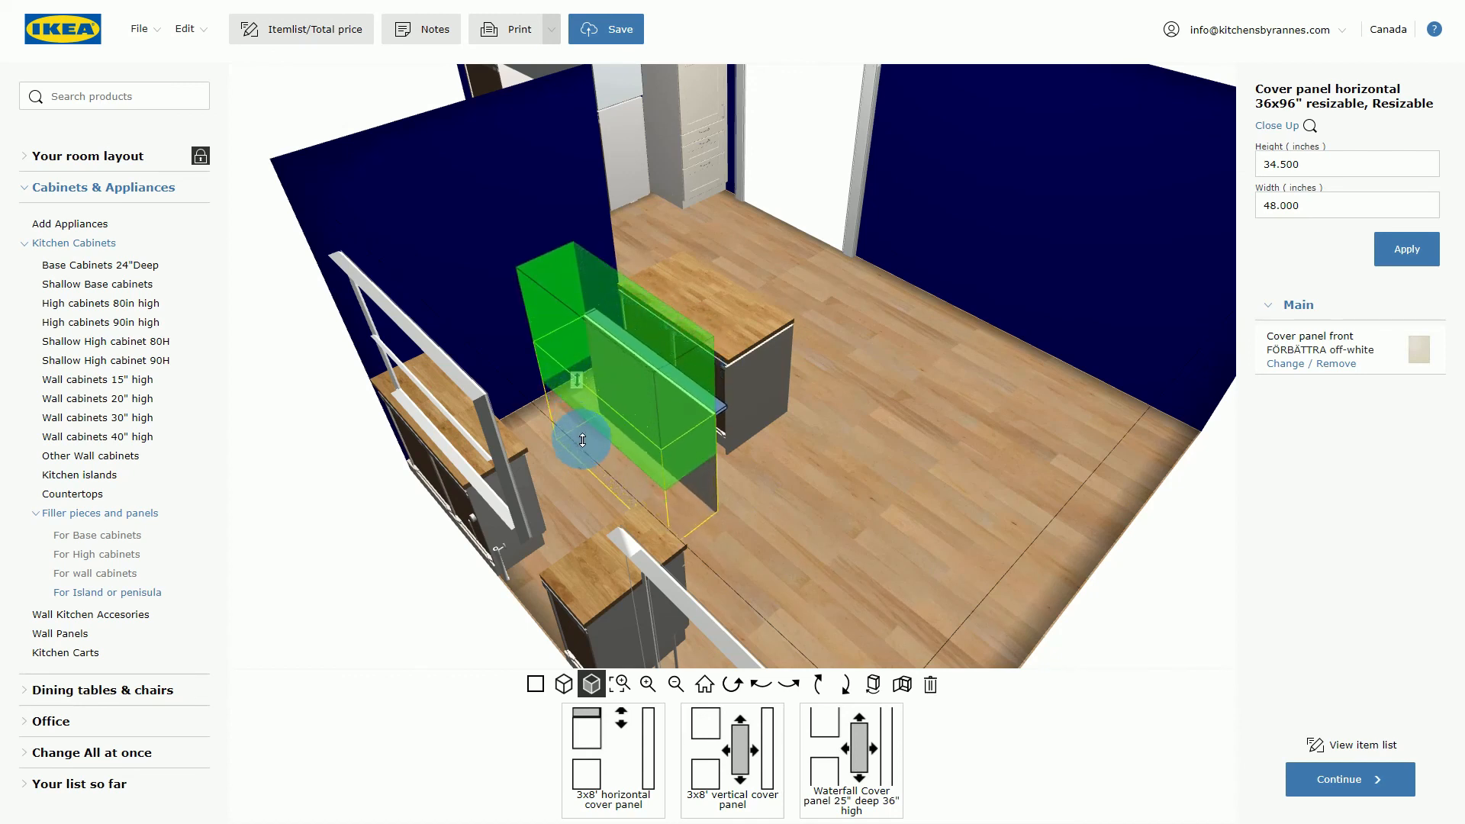
pyautogui.moveTo(584, 449); pyautogui.dragTo(590, 520)
pyautogui.click(593, 524)
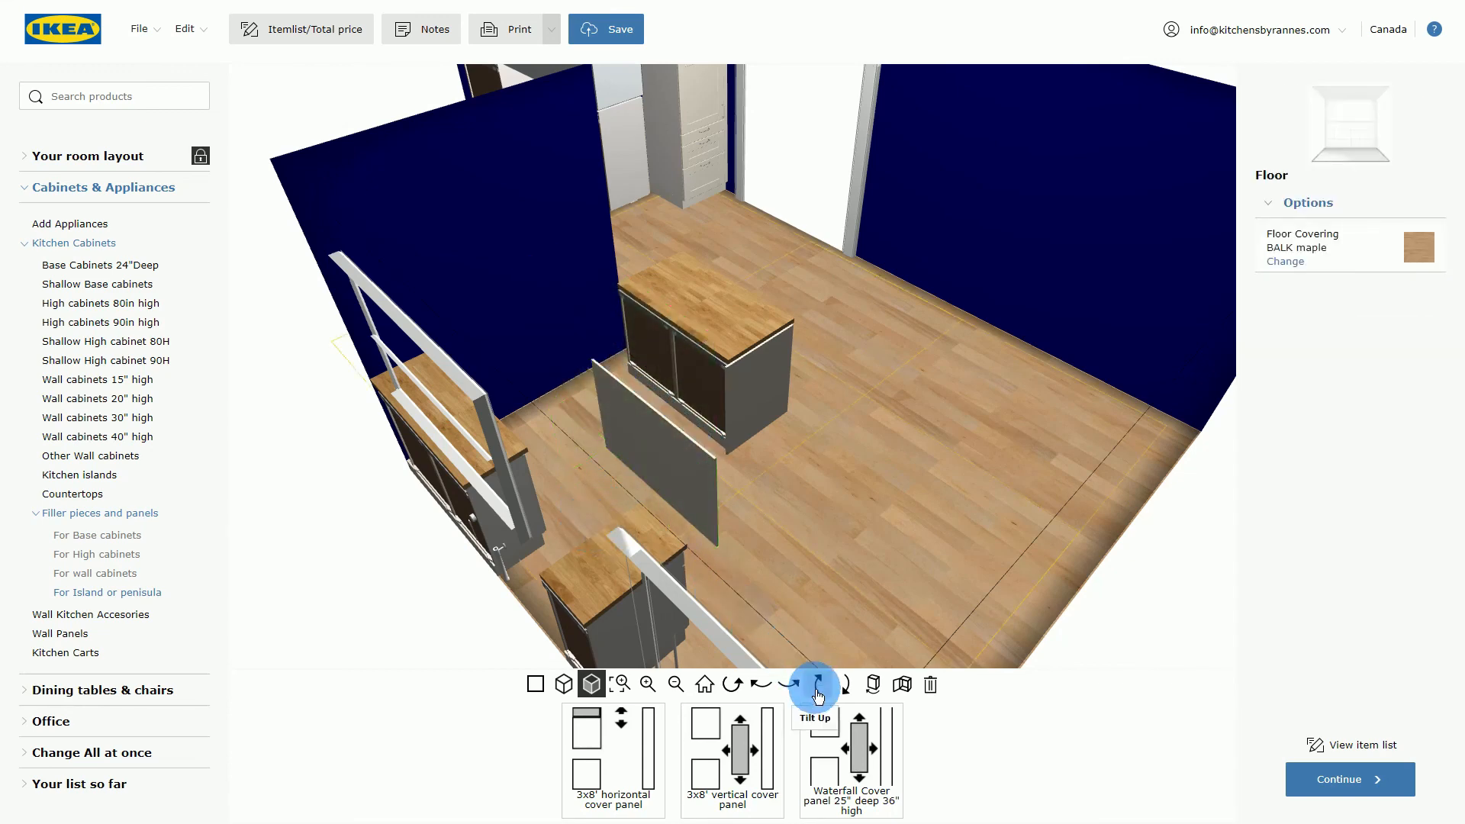
# Lower the cover panel behind the island the rest of the way down to floor level.
pyautogui.click(841, 691)
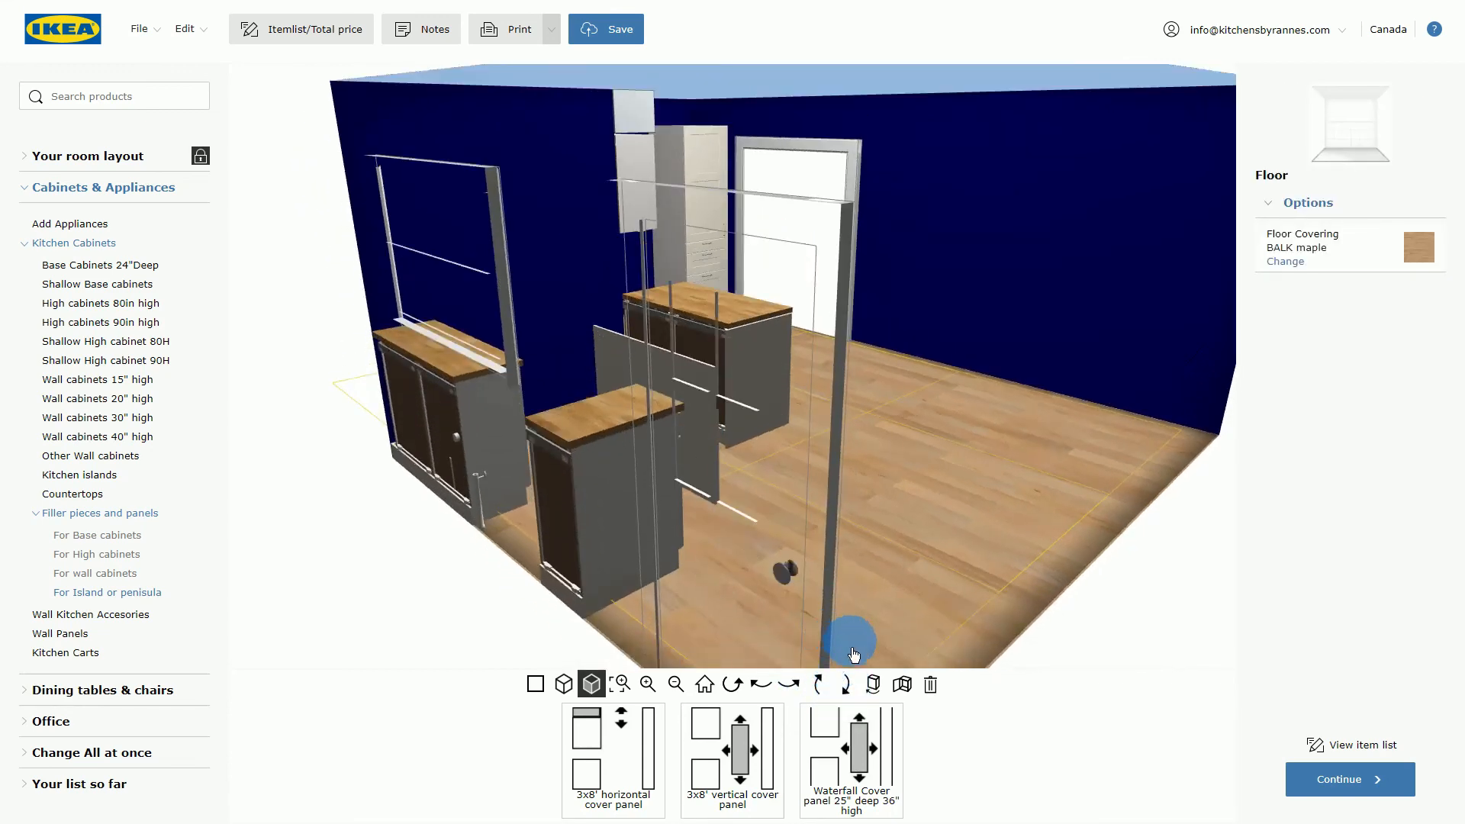
pyautogui.click(791, 687)
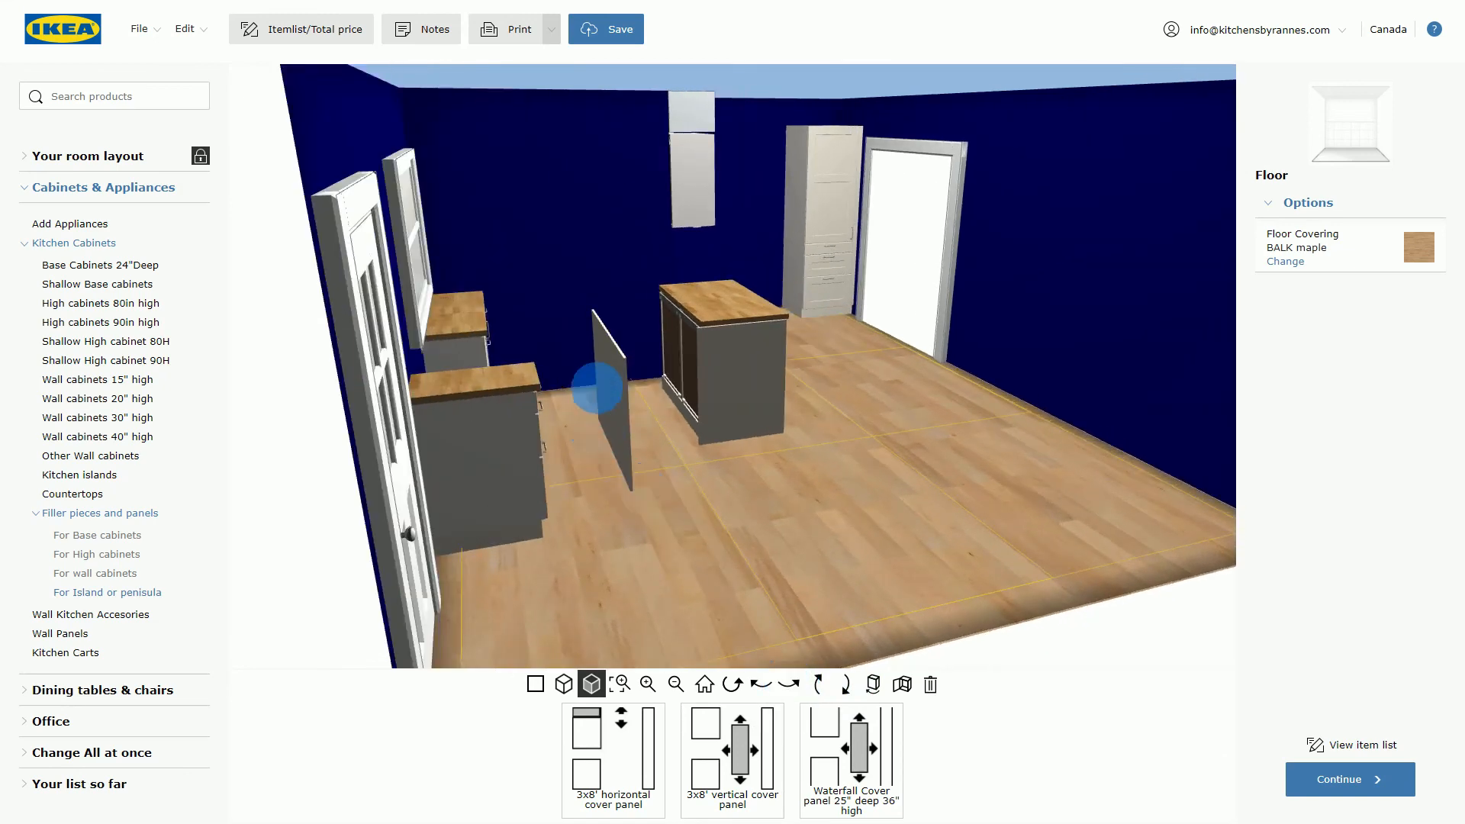
pyautogui.click(603, 389)
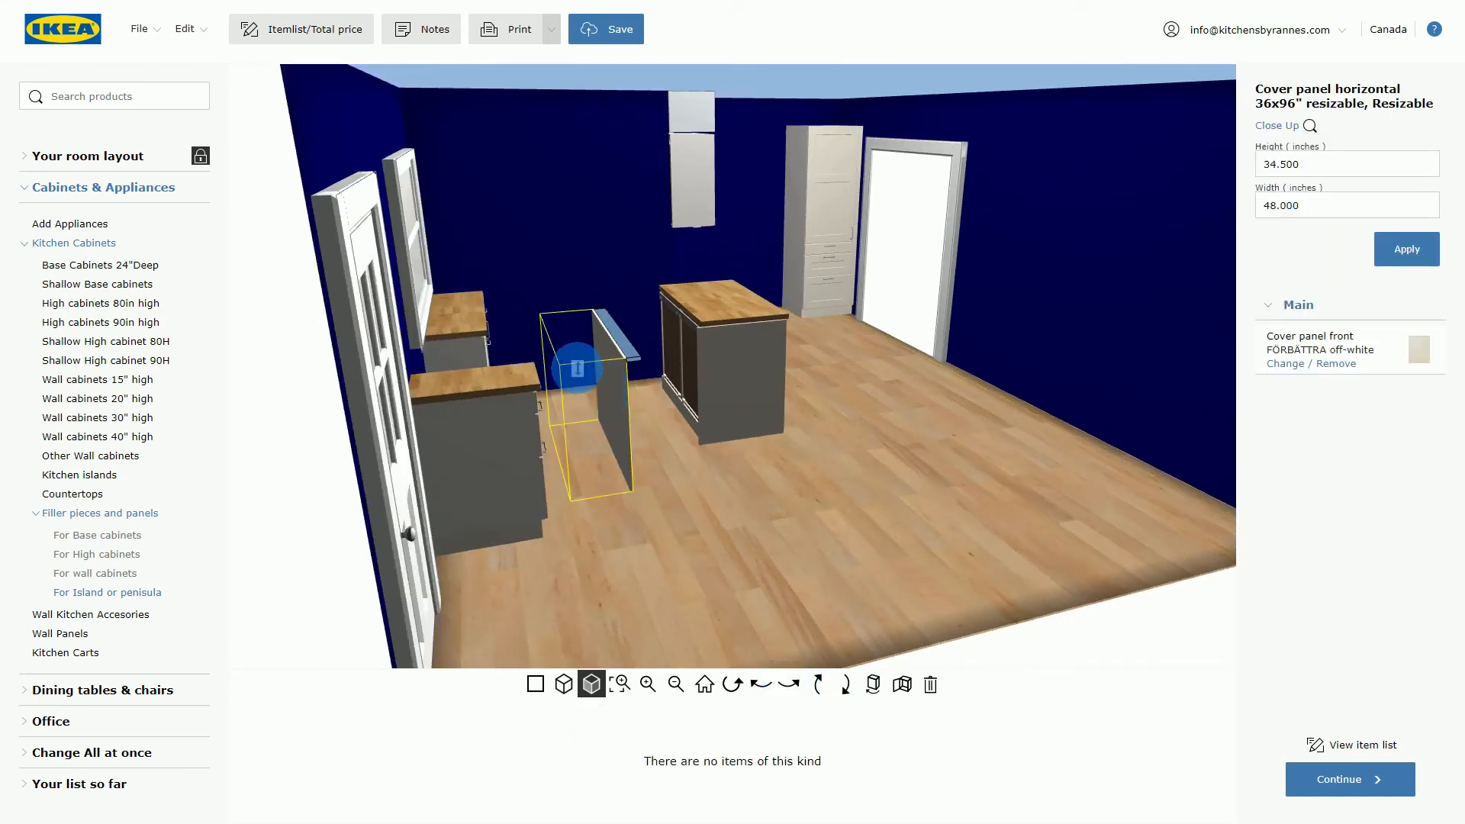
pyautogui.moveTo(578, 368); pyautogui.dragTo(580, 381)
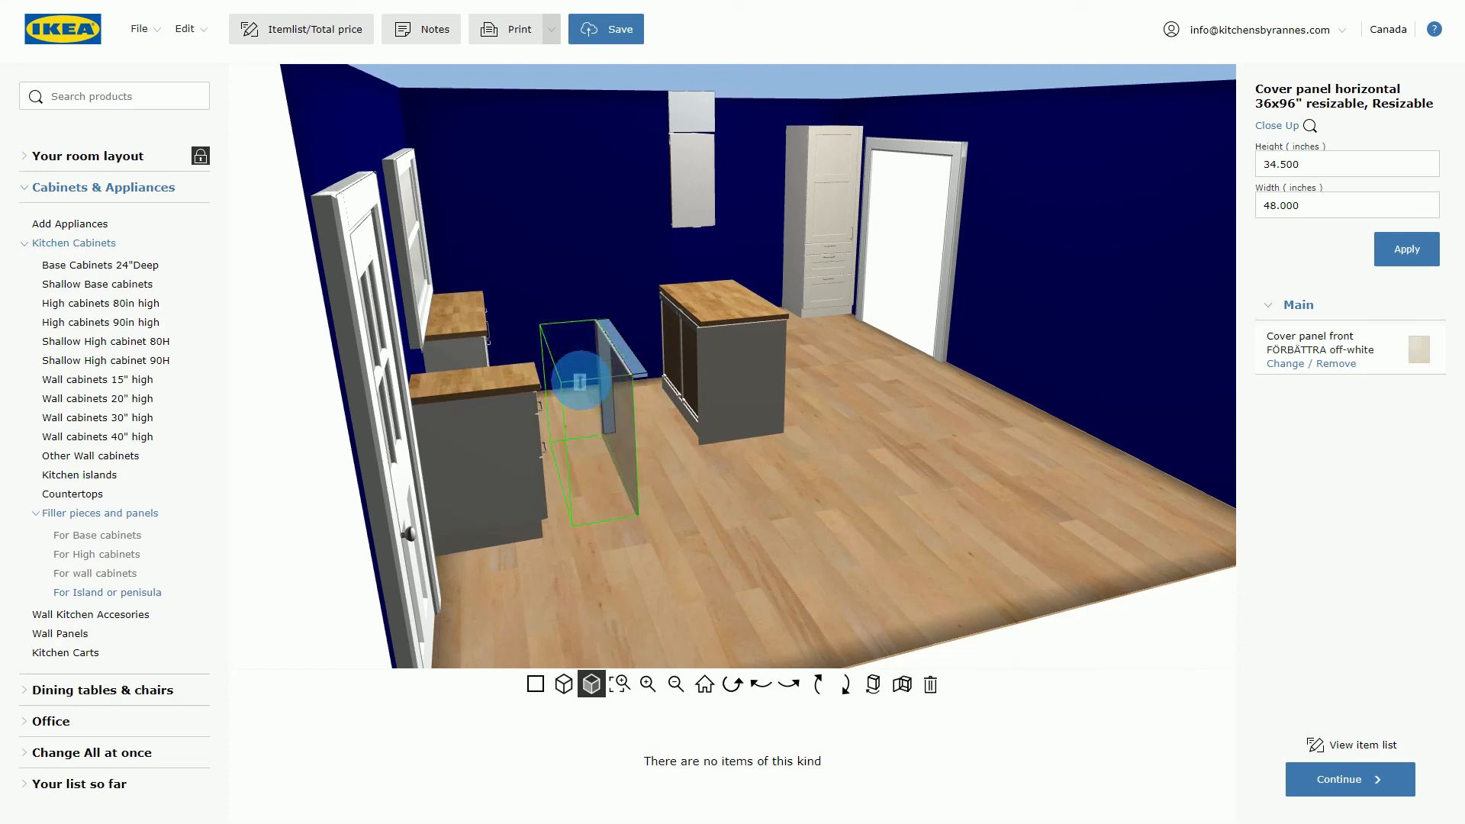
pyautogui.moveTo(580, 381); pyautogui.dragTo(580, 381)
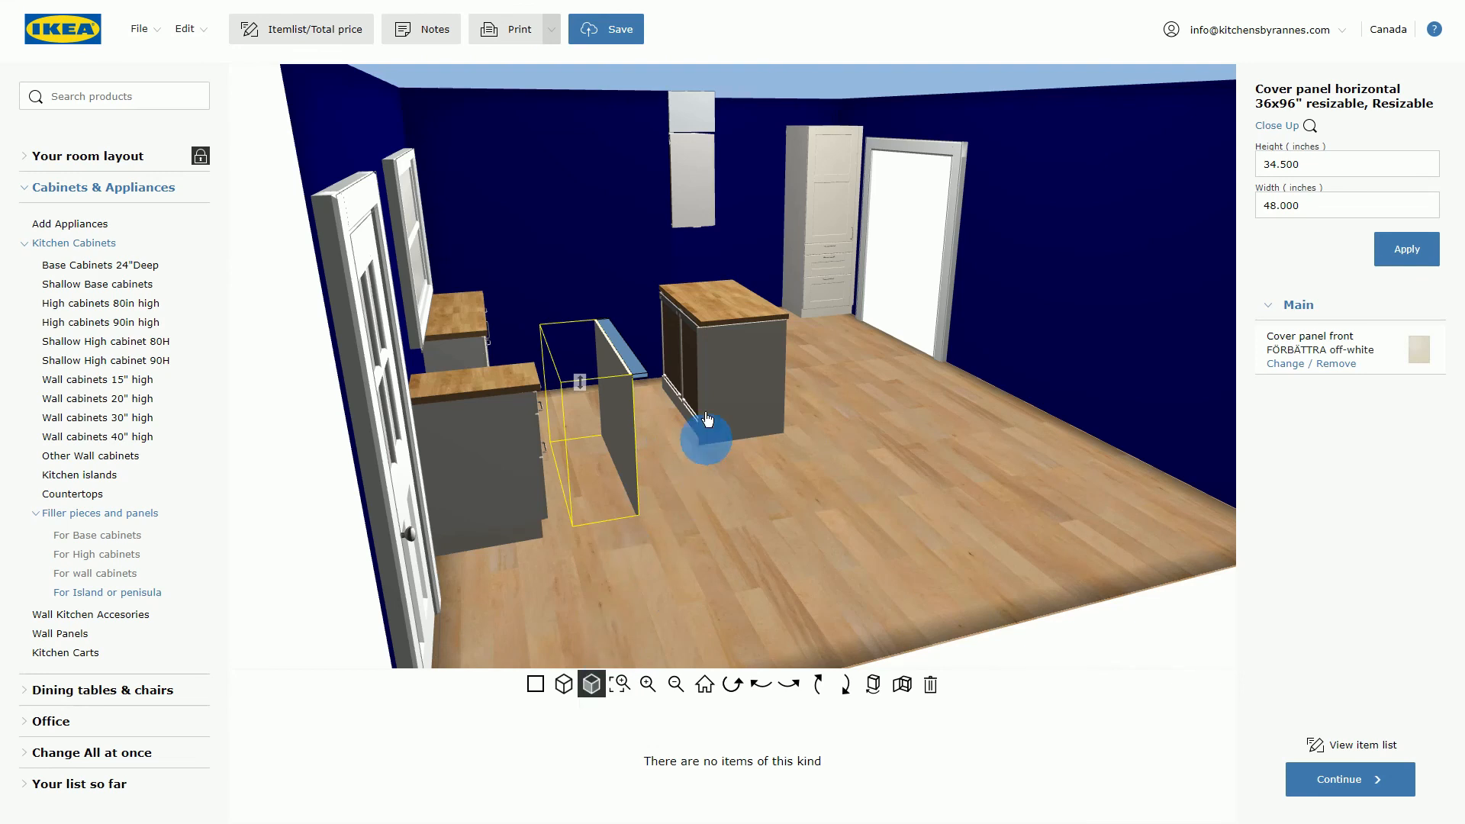
# Move the 48-inch-wide cover panel flush against the back of the island in the floor plan.
pyautogui.click(537, 685)
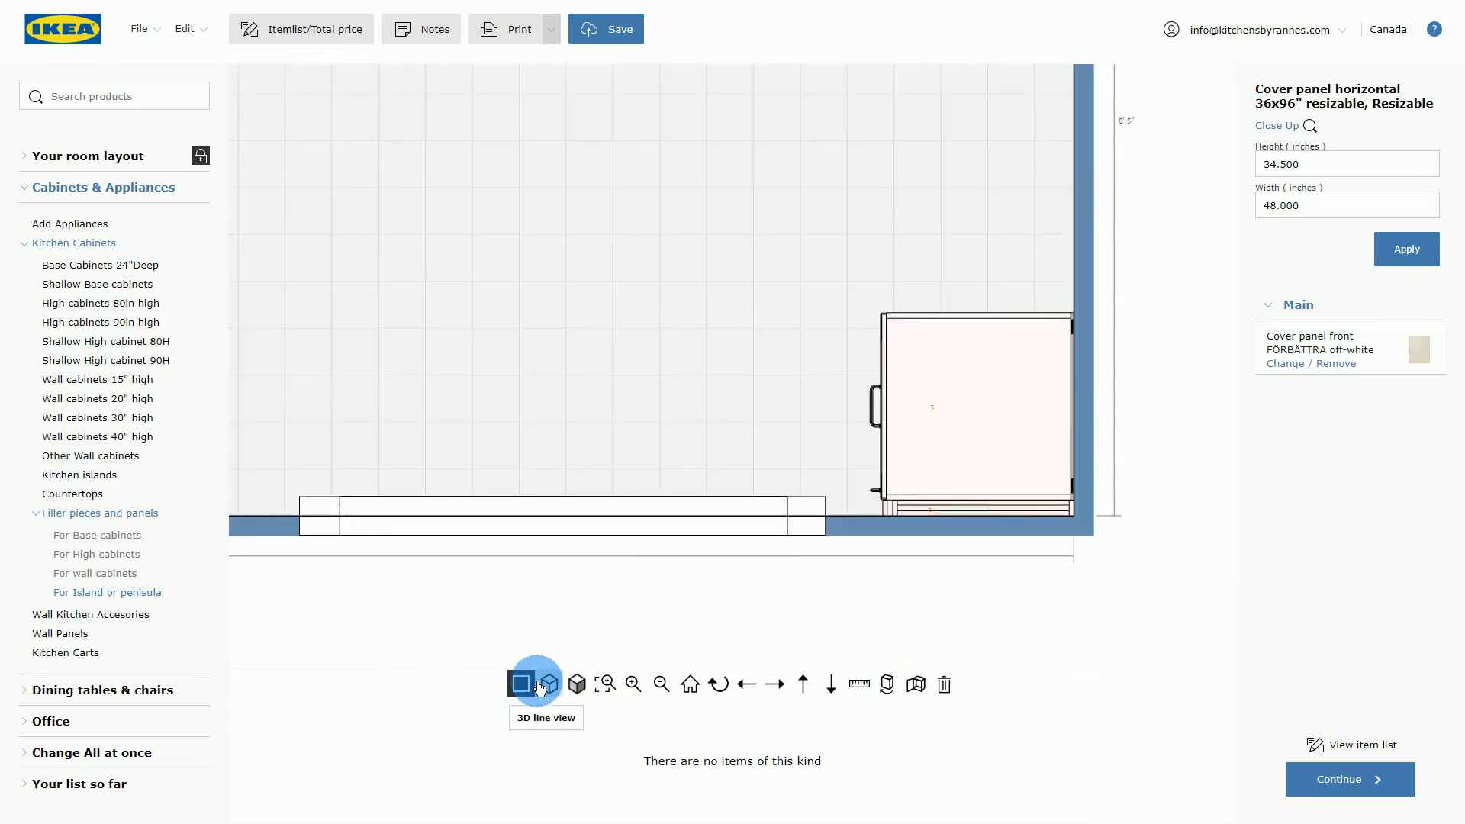
pyautogui.scroll(-2, 567, 352)
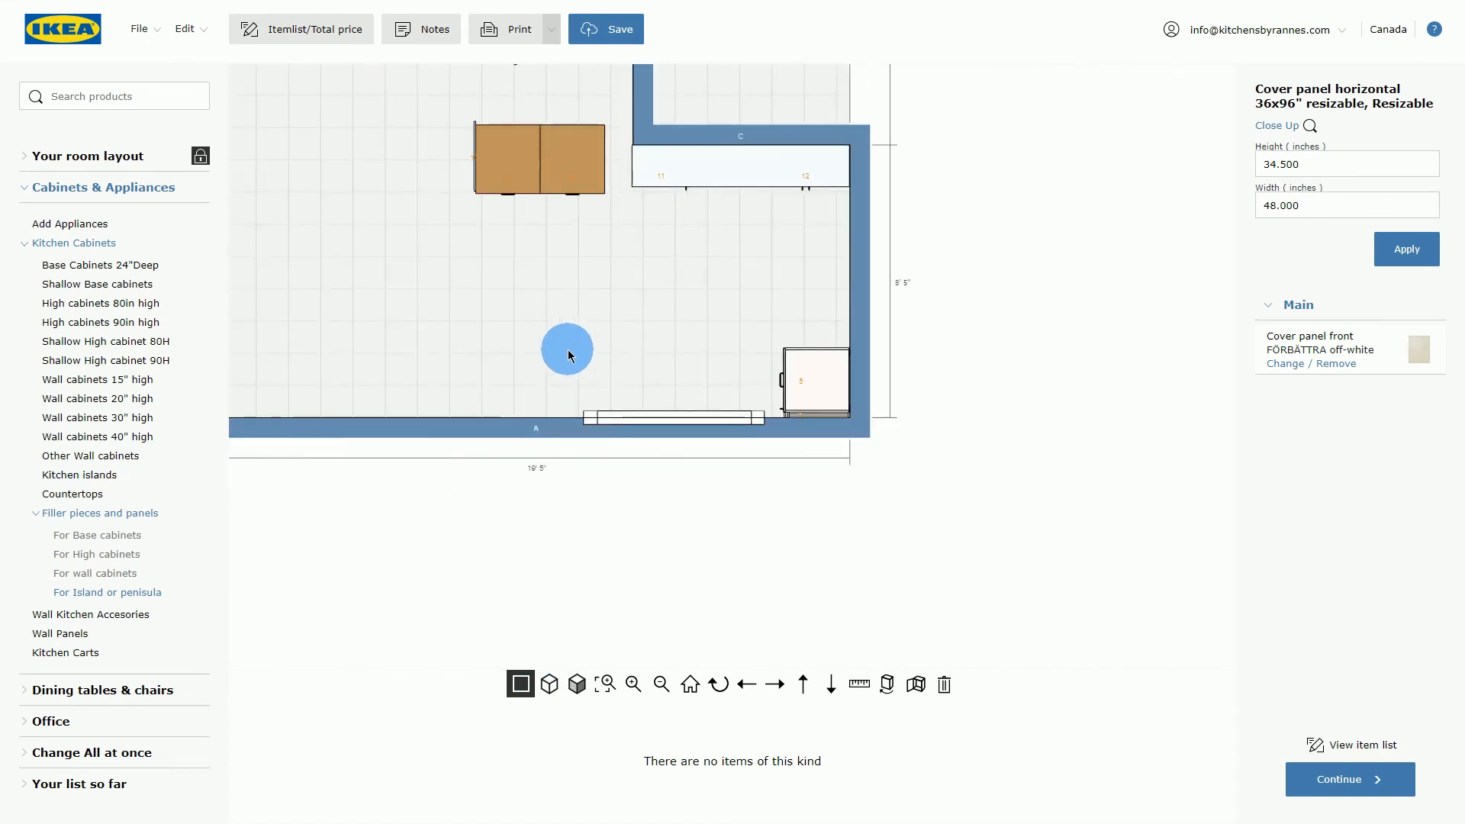
pyautogui.scroll(-1, 563, 288)
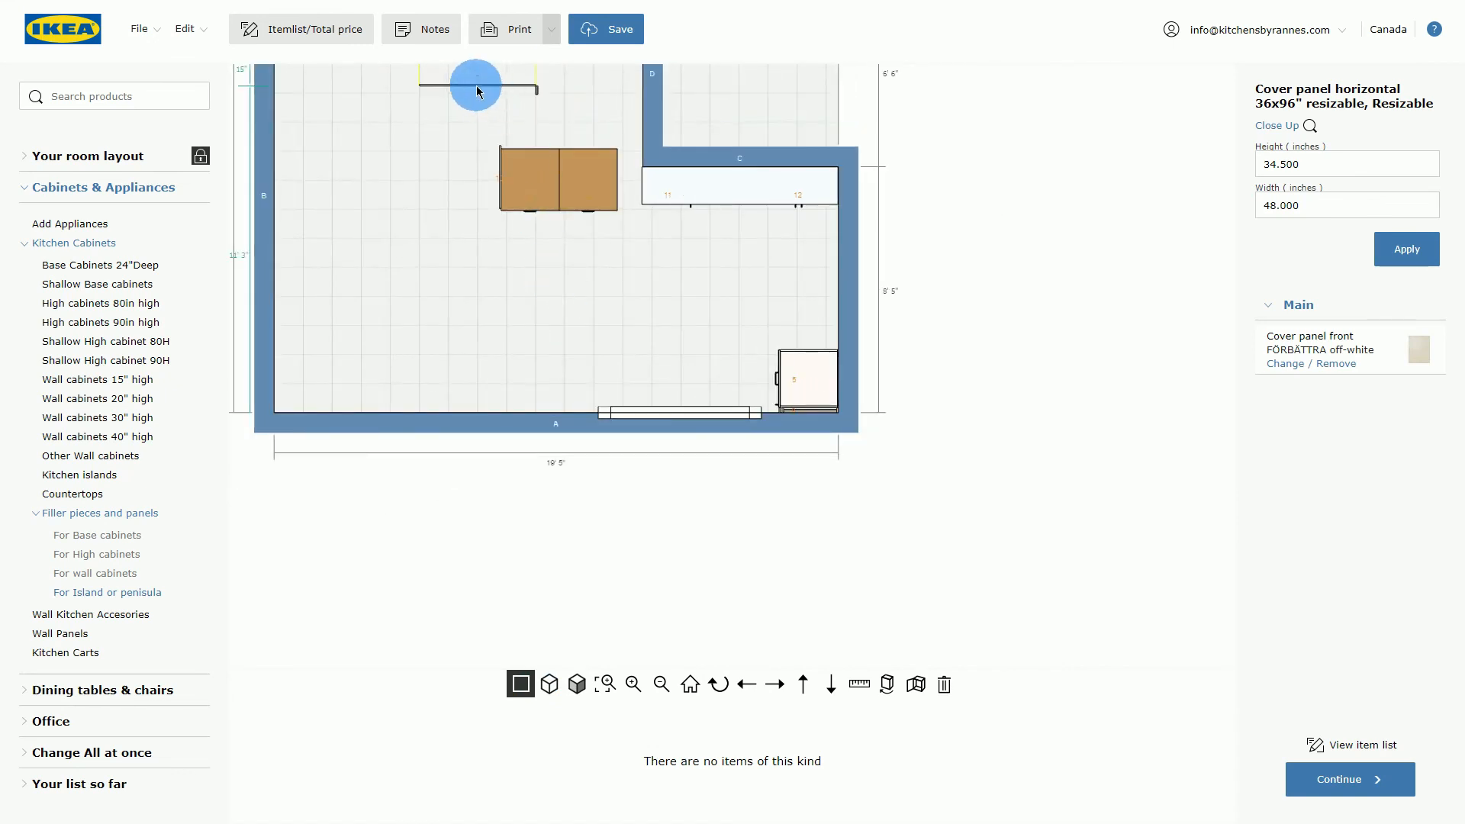
pyautogui.click(803, 685)
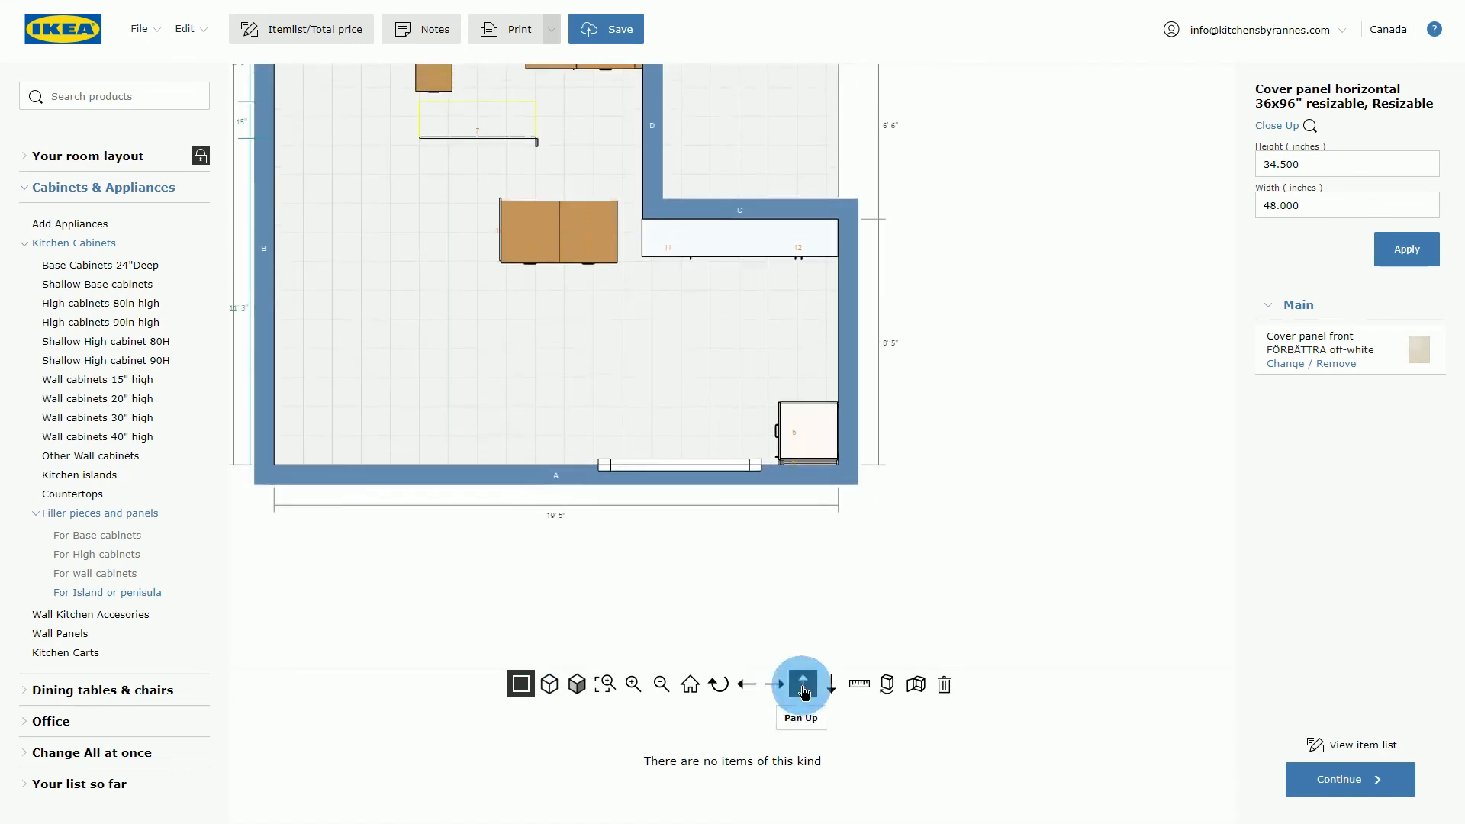
pyautogui.click(803, 686)
pyautogui.click(775, 685)
pyautogui.click(746, 686)
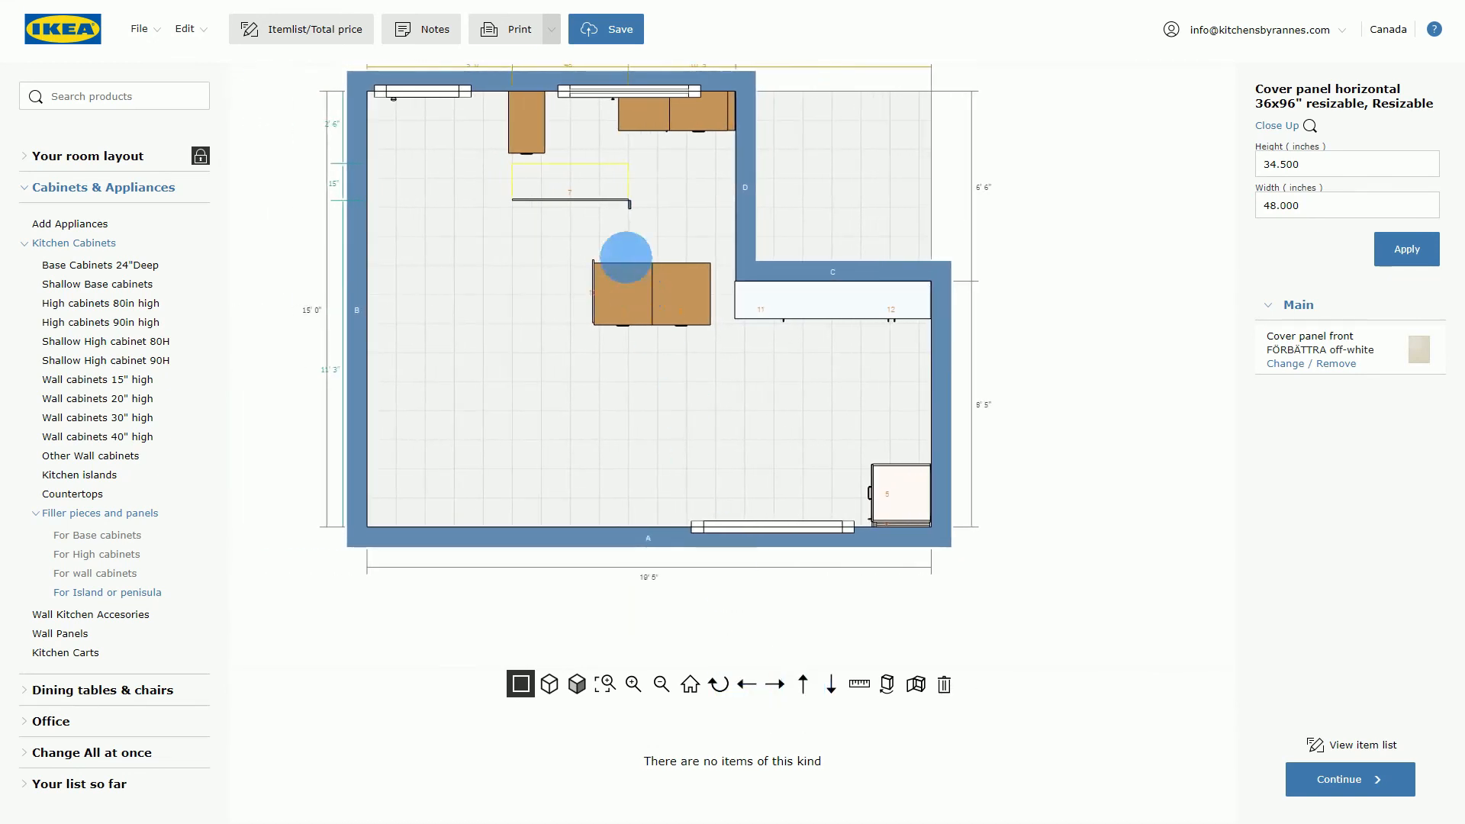
pyautogui.scroll(3, 610, 252)
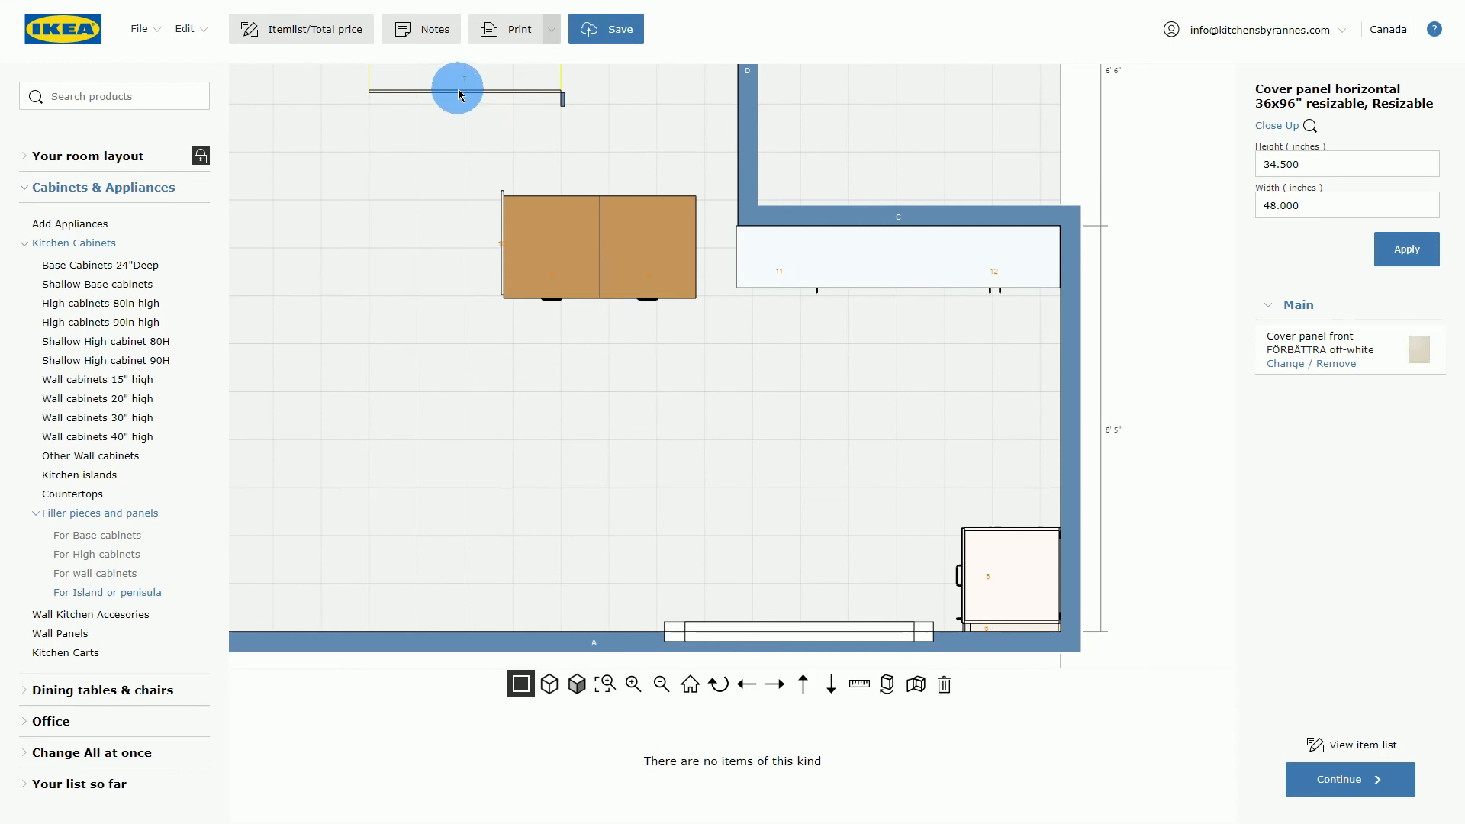
pyautogui.moveTo(463, 90); pyautogui.dragTo(596, 196)
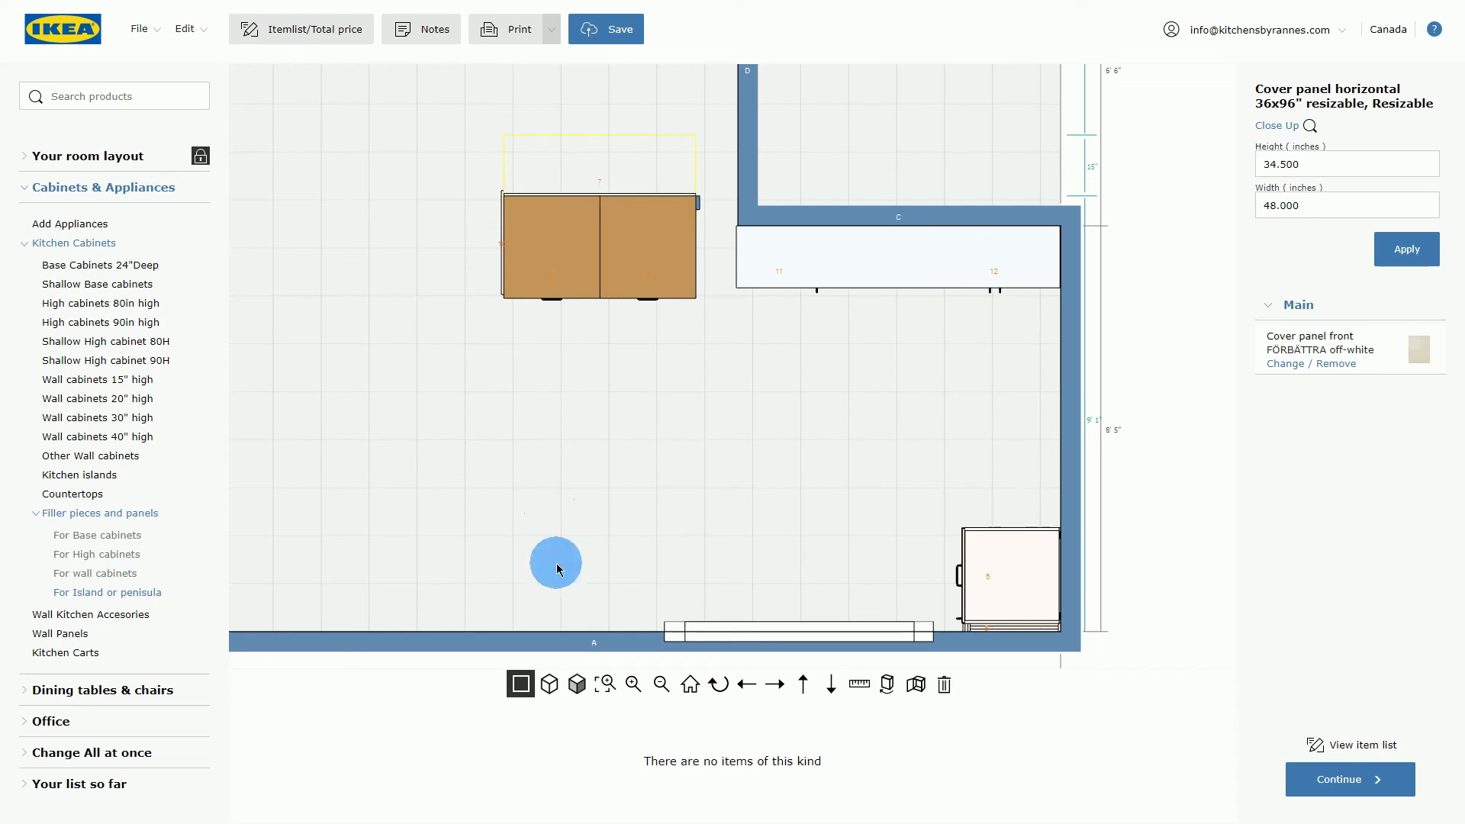
# Duplicate the 34.5 by 24.5 inch cover panel on the exposed side of the island.
pyautogui.click(577, 685)
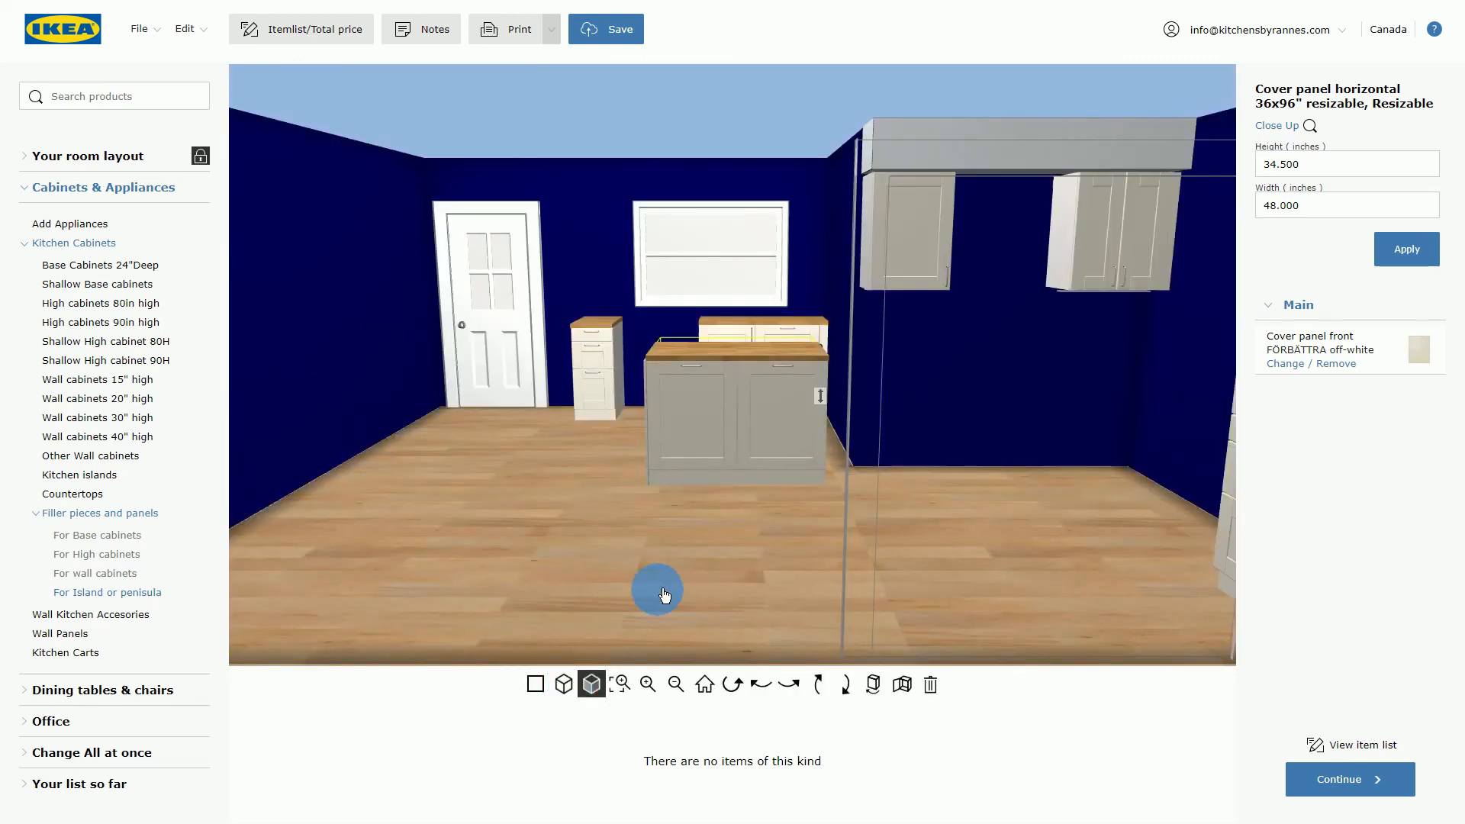
pyautogui.click(761, 686)
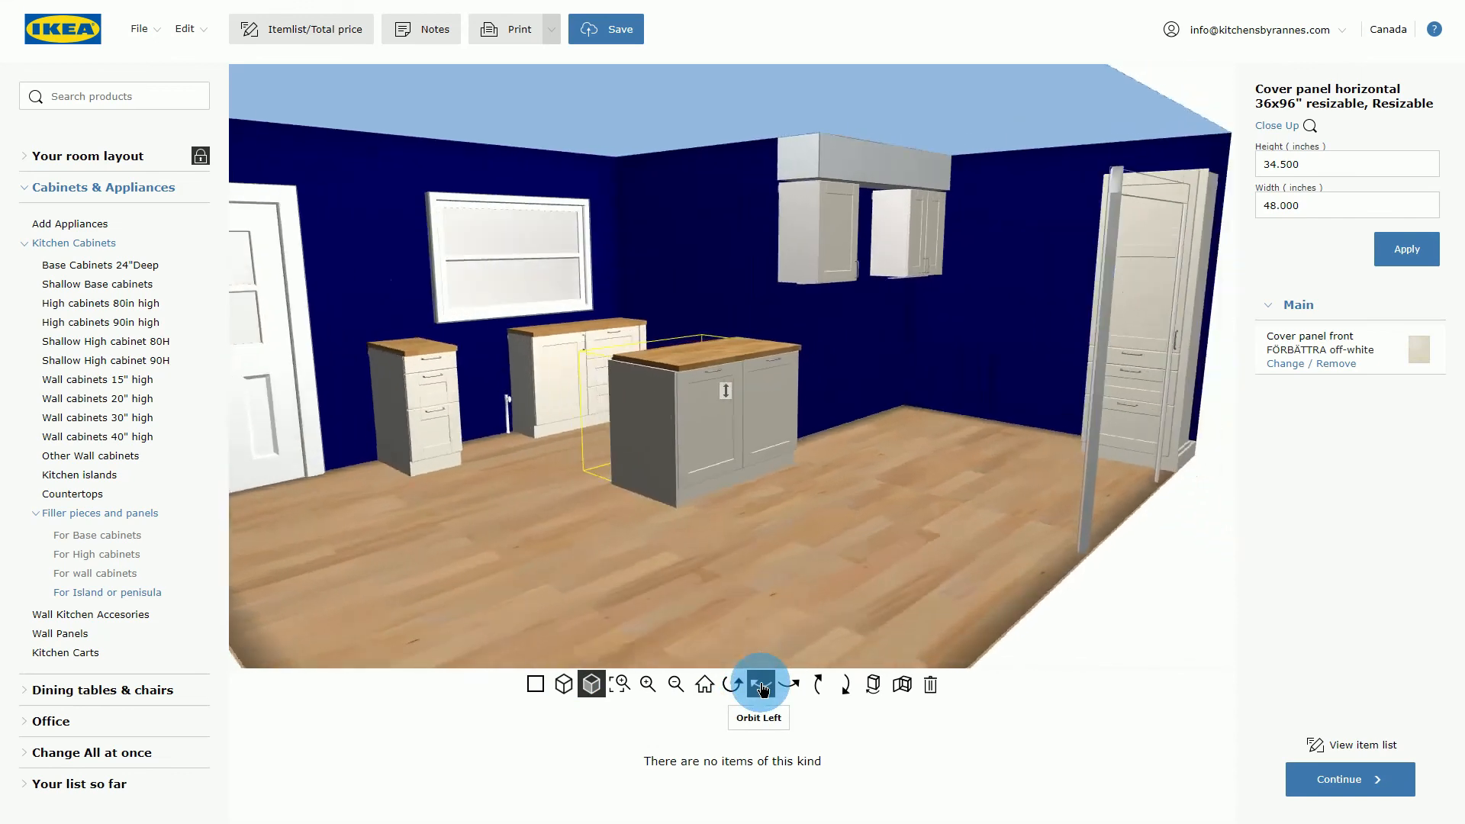
pyautogui.click(766, 586)
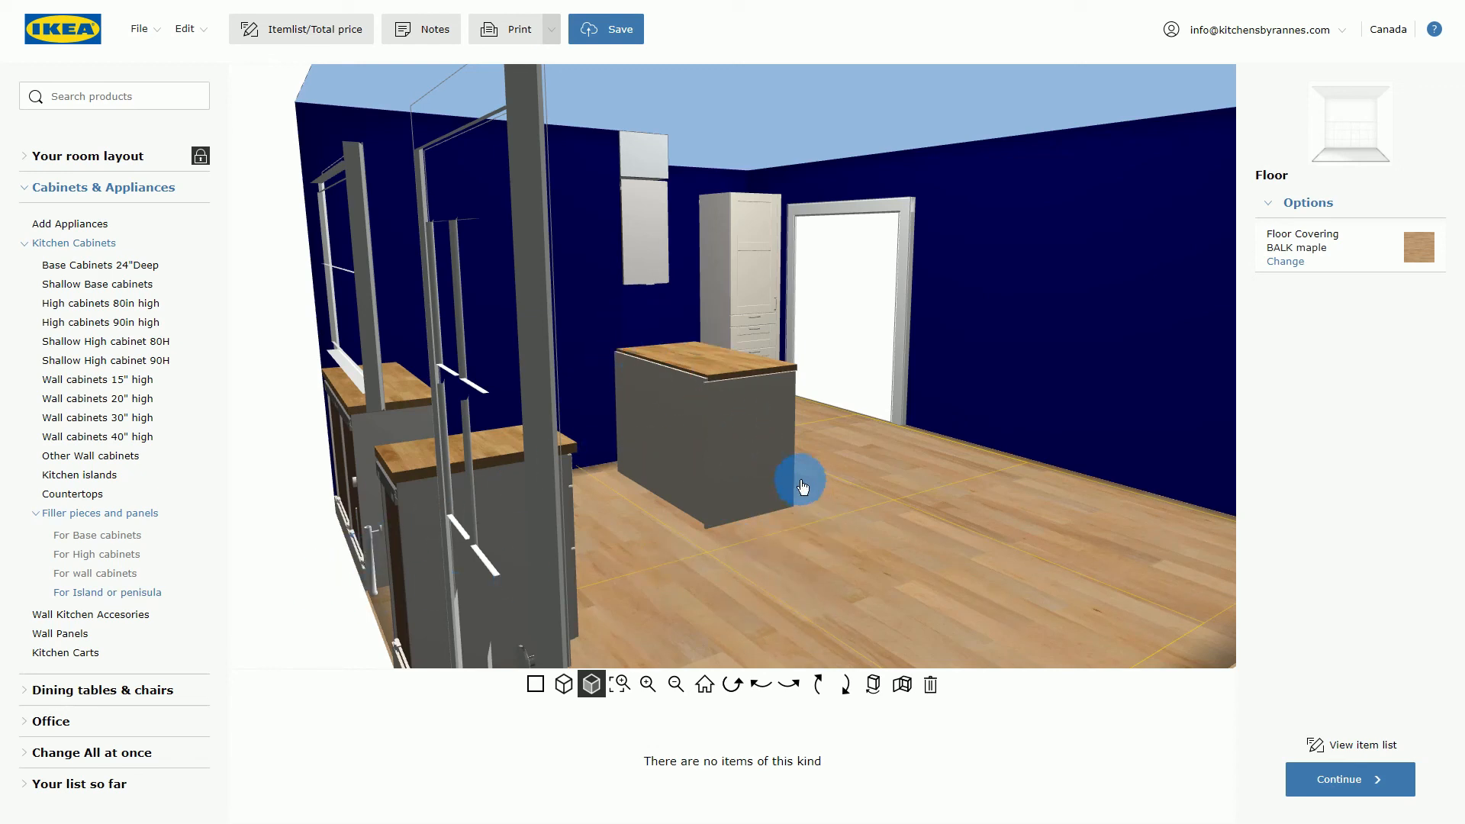
pyautogui.click(115, 599)
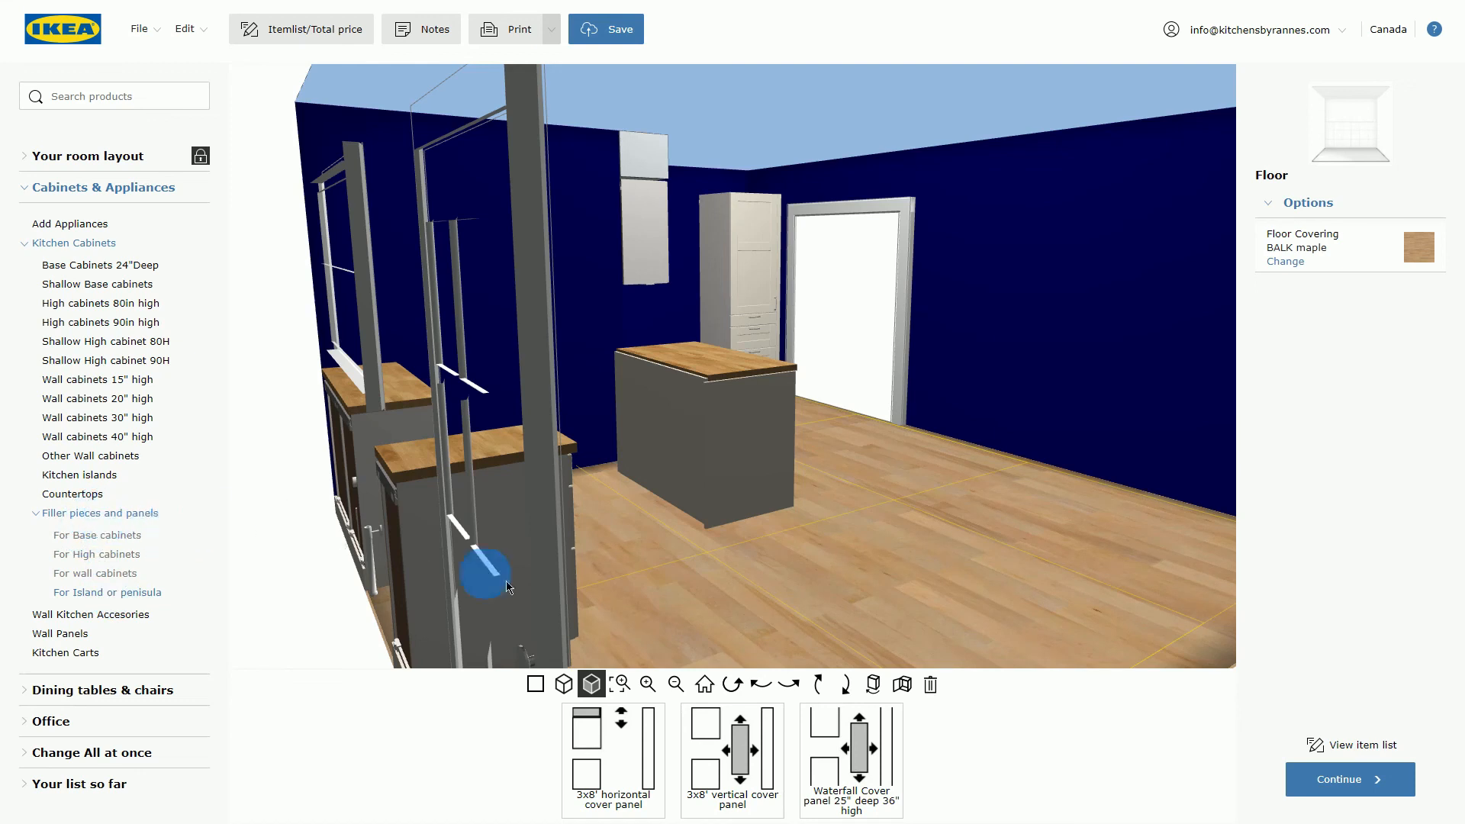
pyautogui.click(861, 763)
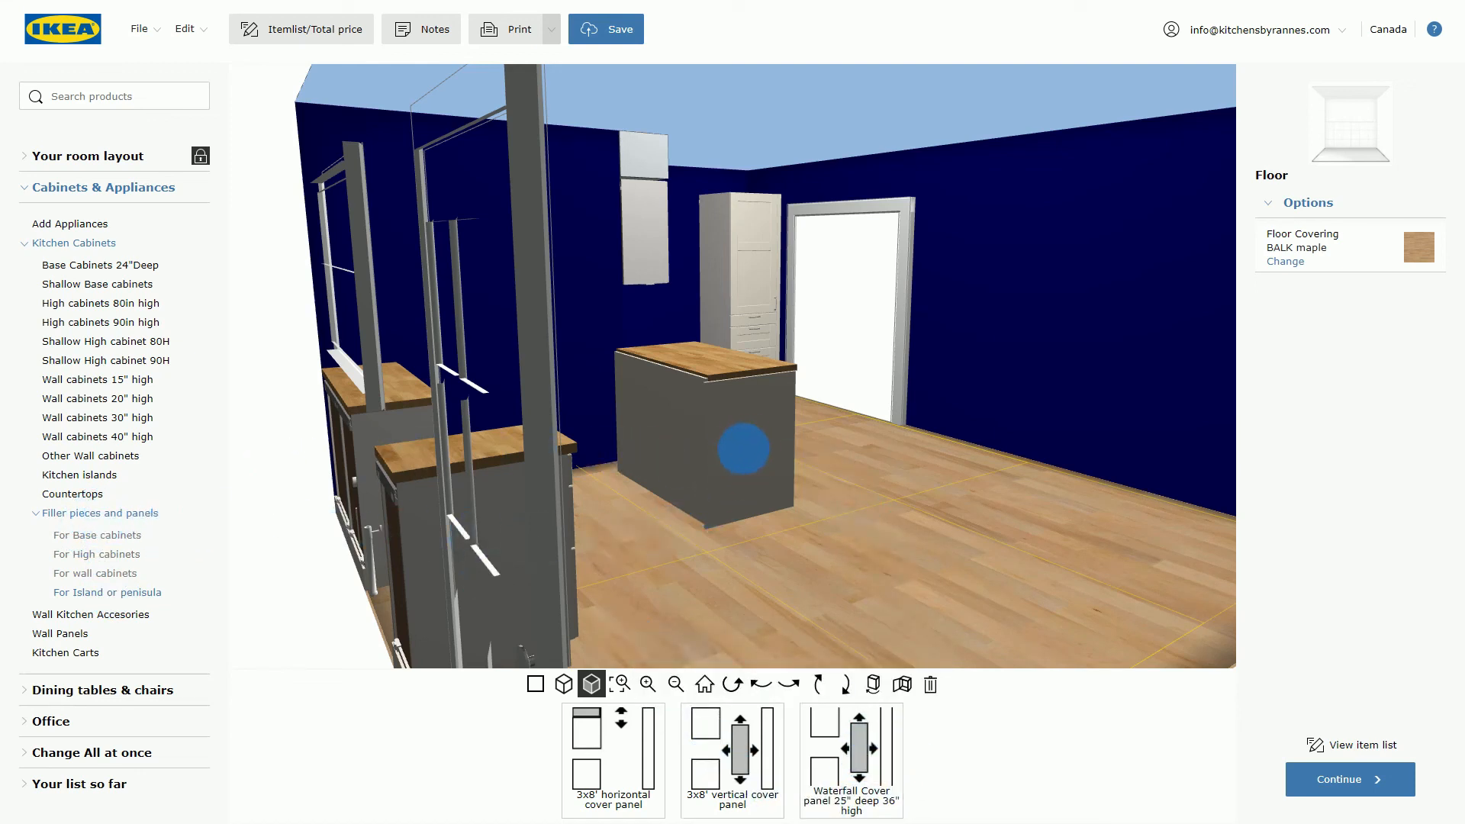
pyautogui.click(744, 449)
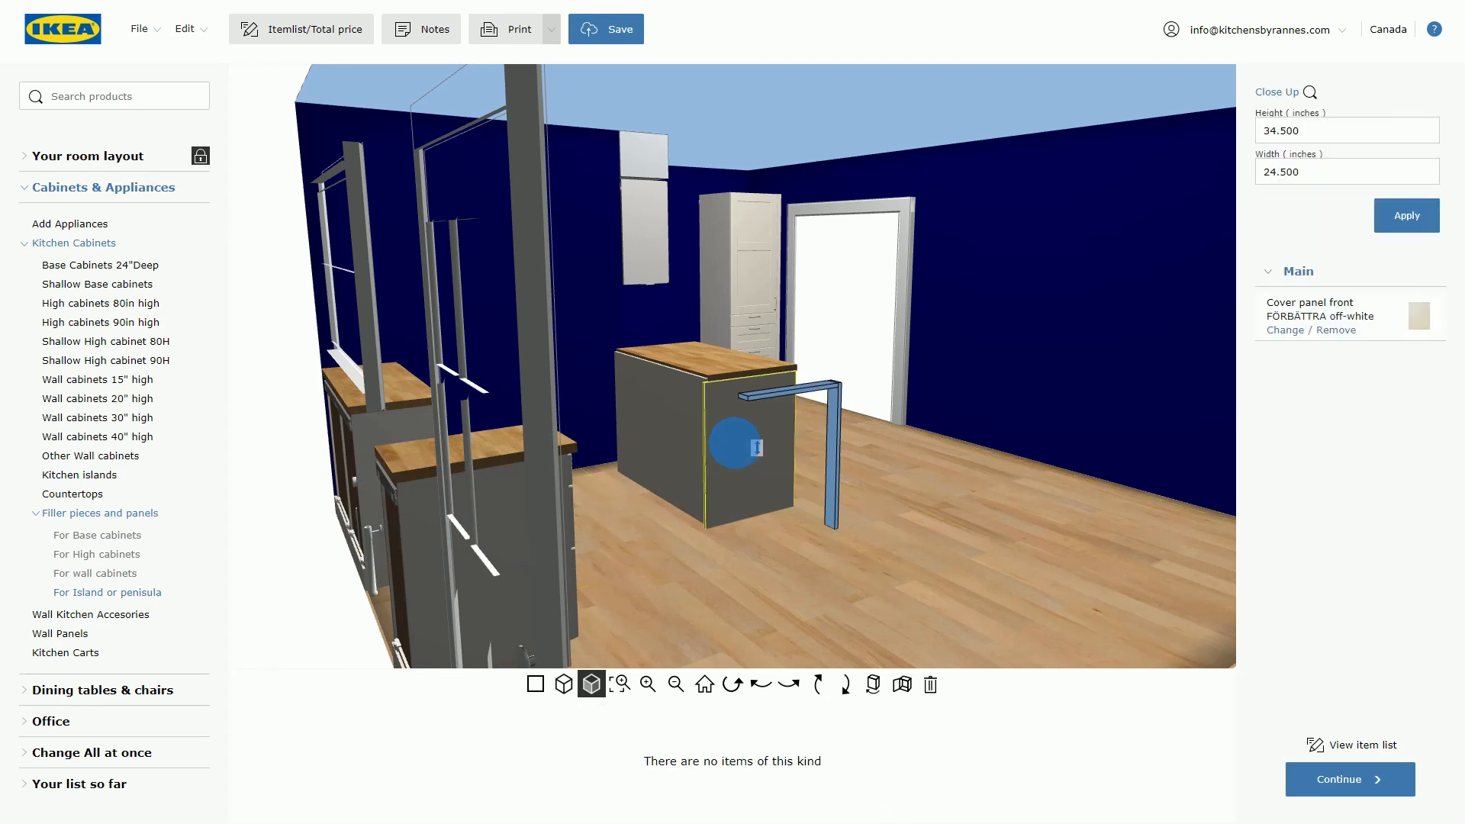
pyautogui.click(185, 29)
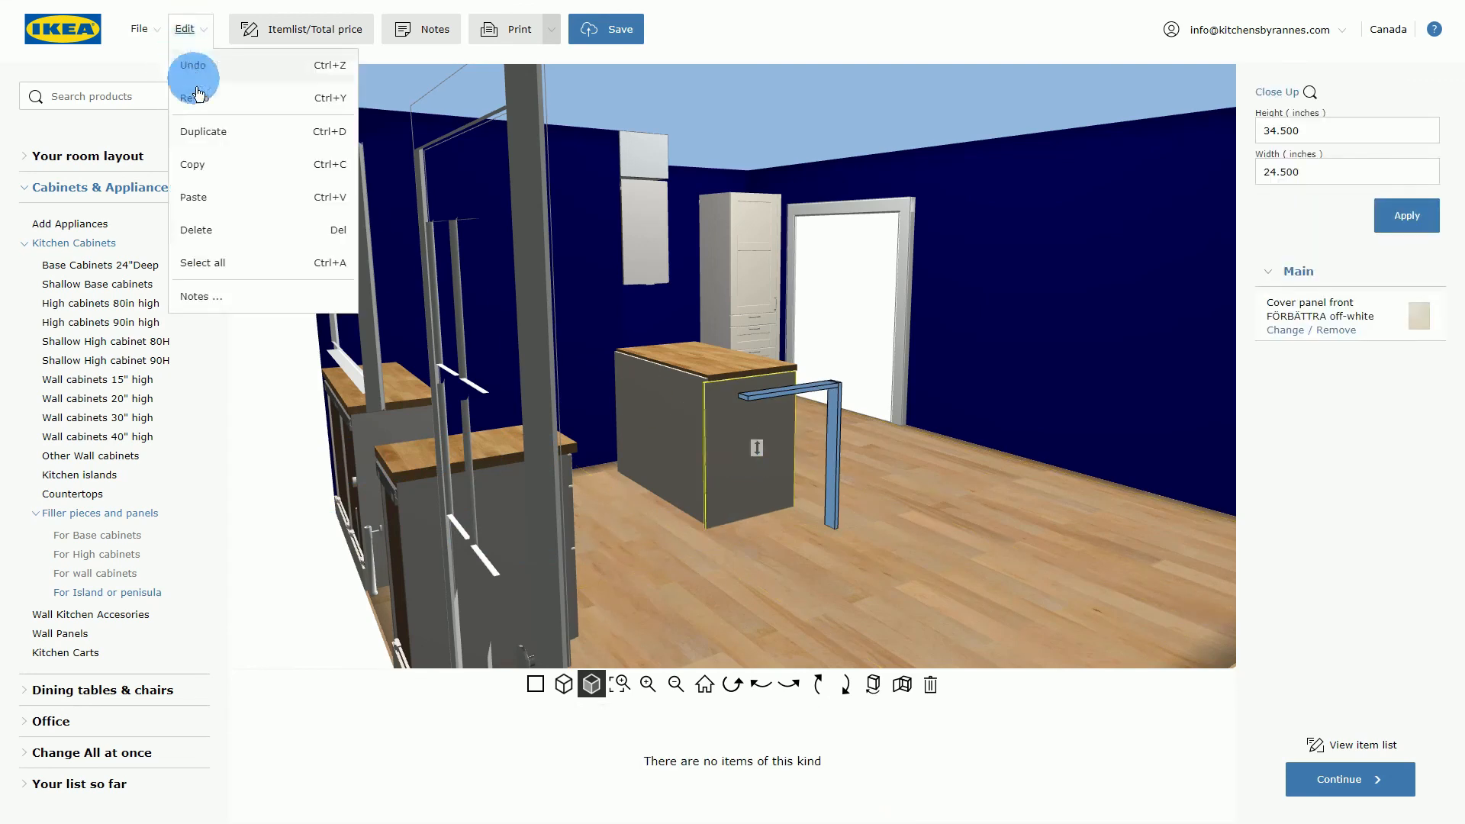
pyautogui.click(204, 138)
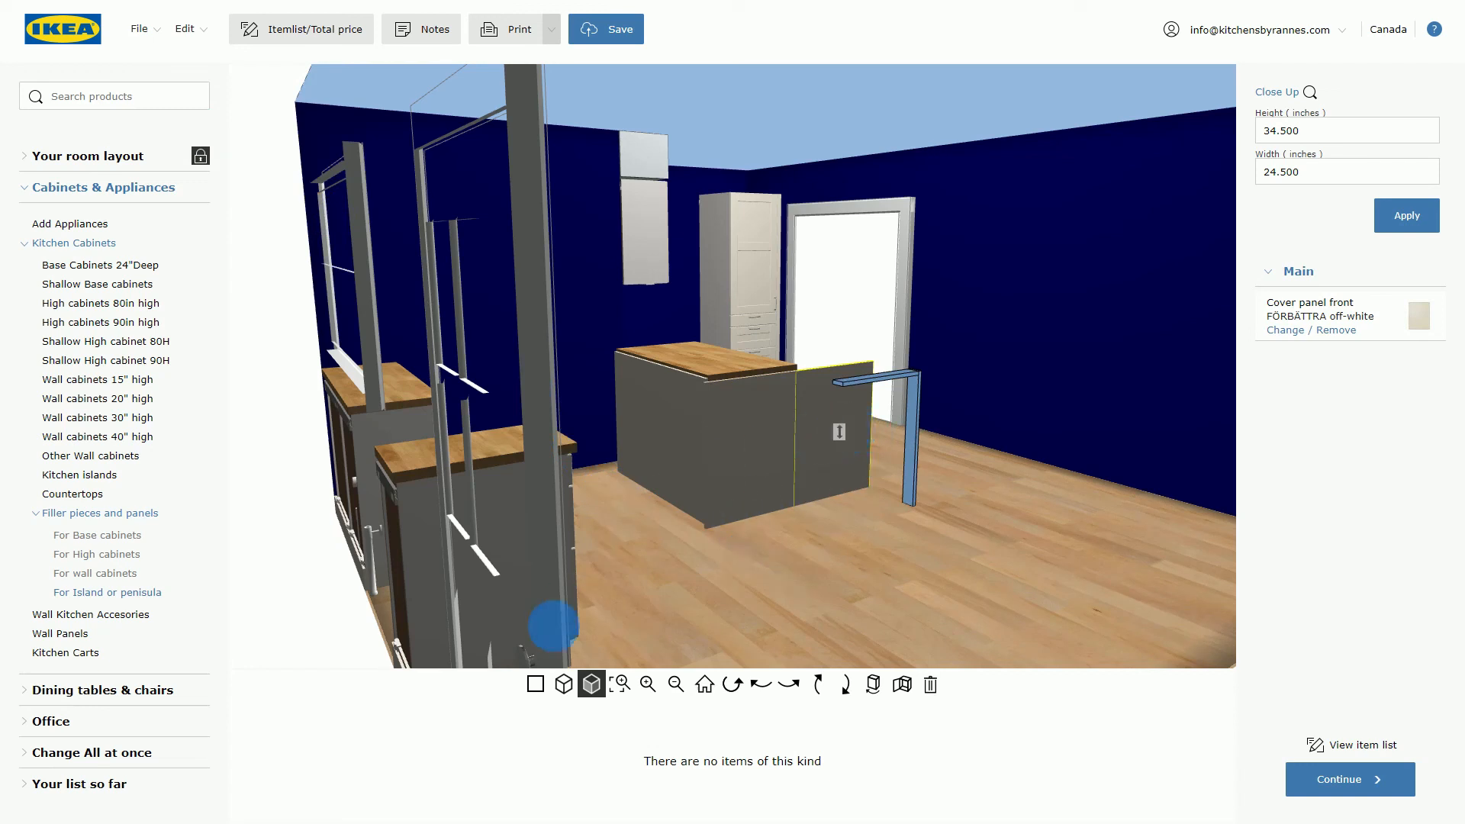
# Move the duplicated cover panel against the opposite end of the island in the floor plan.
pyautogui.click(535, 684)
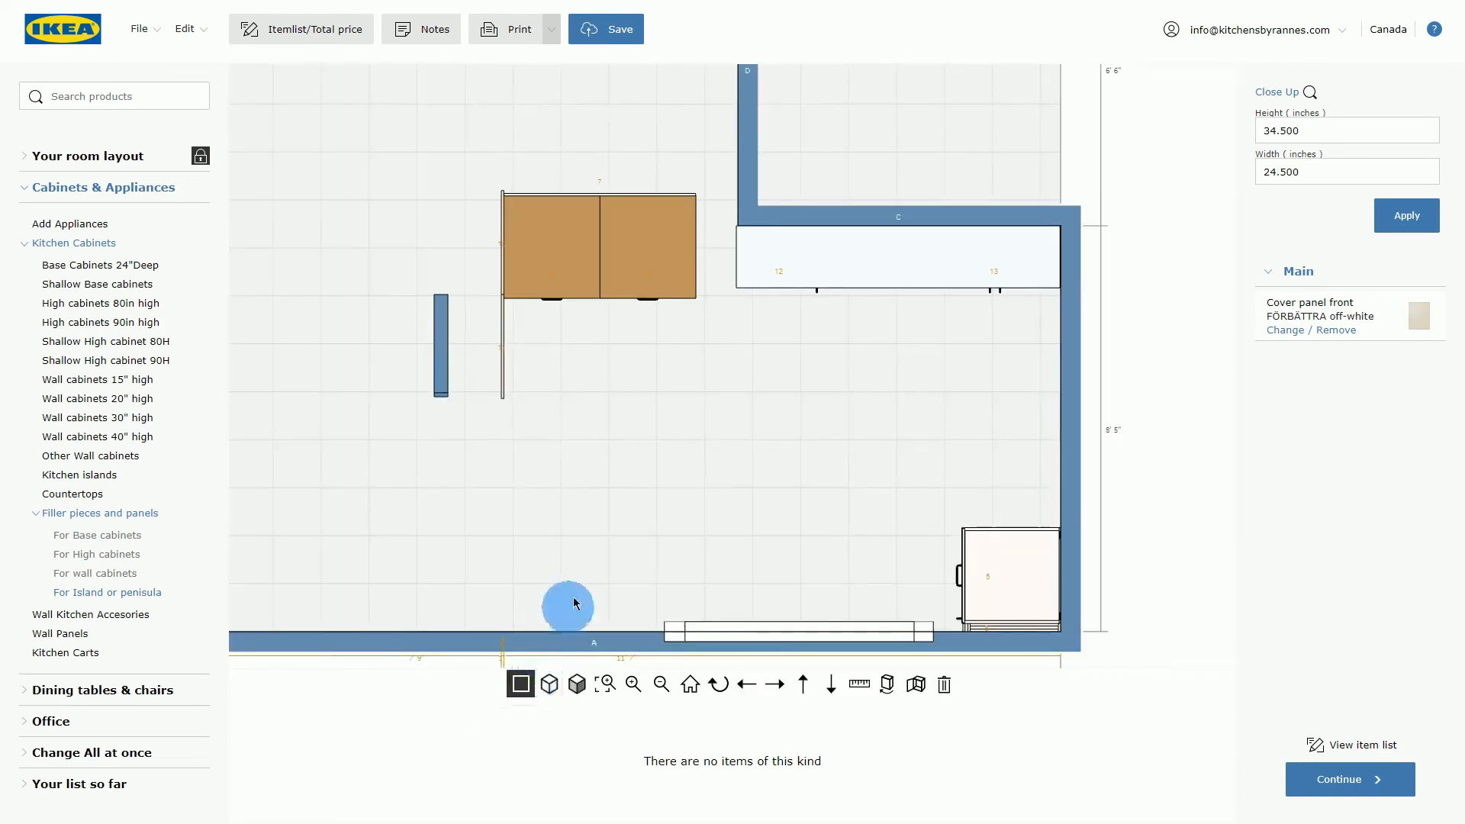
pyautogui.click(502, 341)
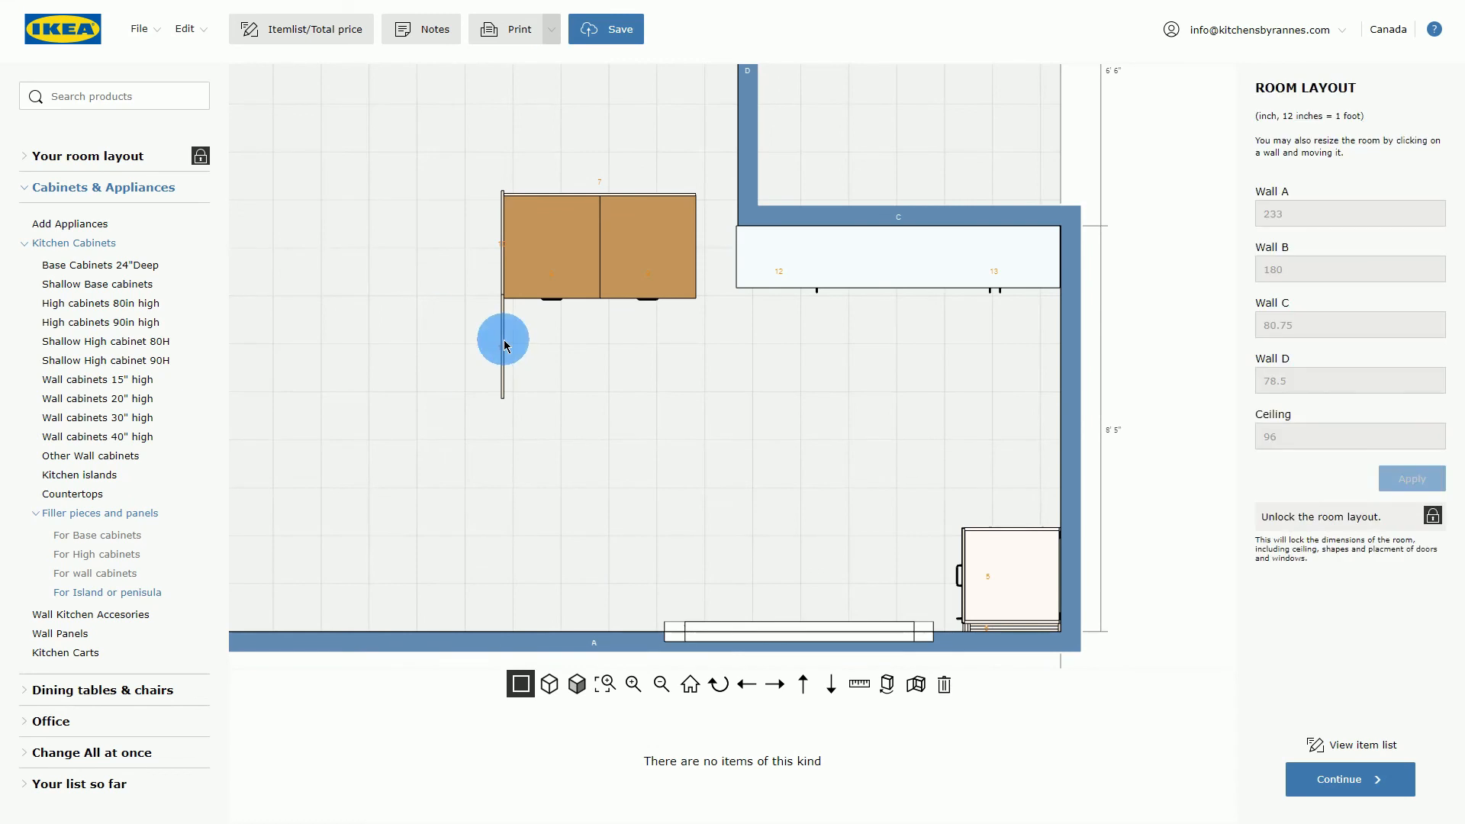
pyautogui.click(502, 342)
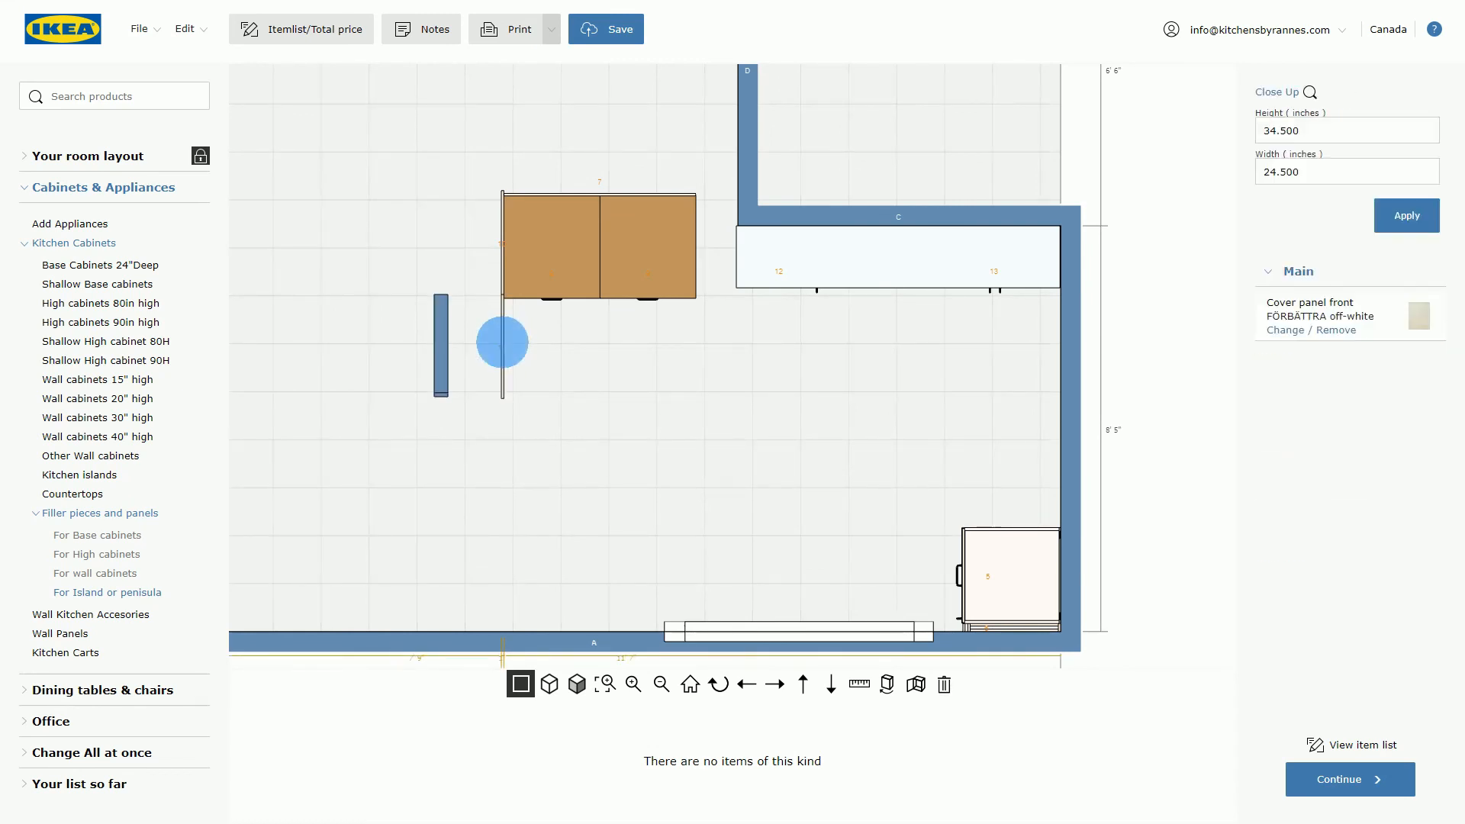
pyautogui.moveTo(502, 342); pyautogui.dragTo(701, 258)
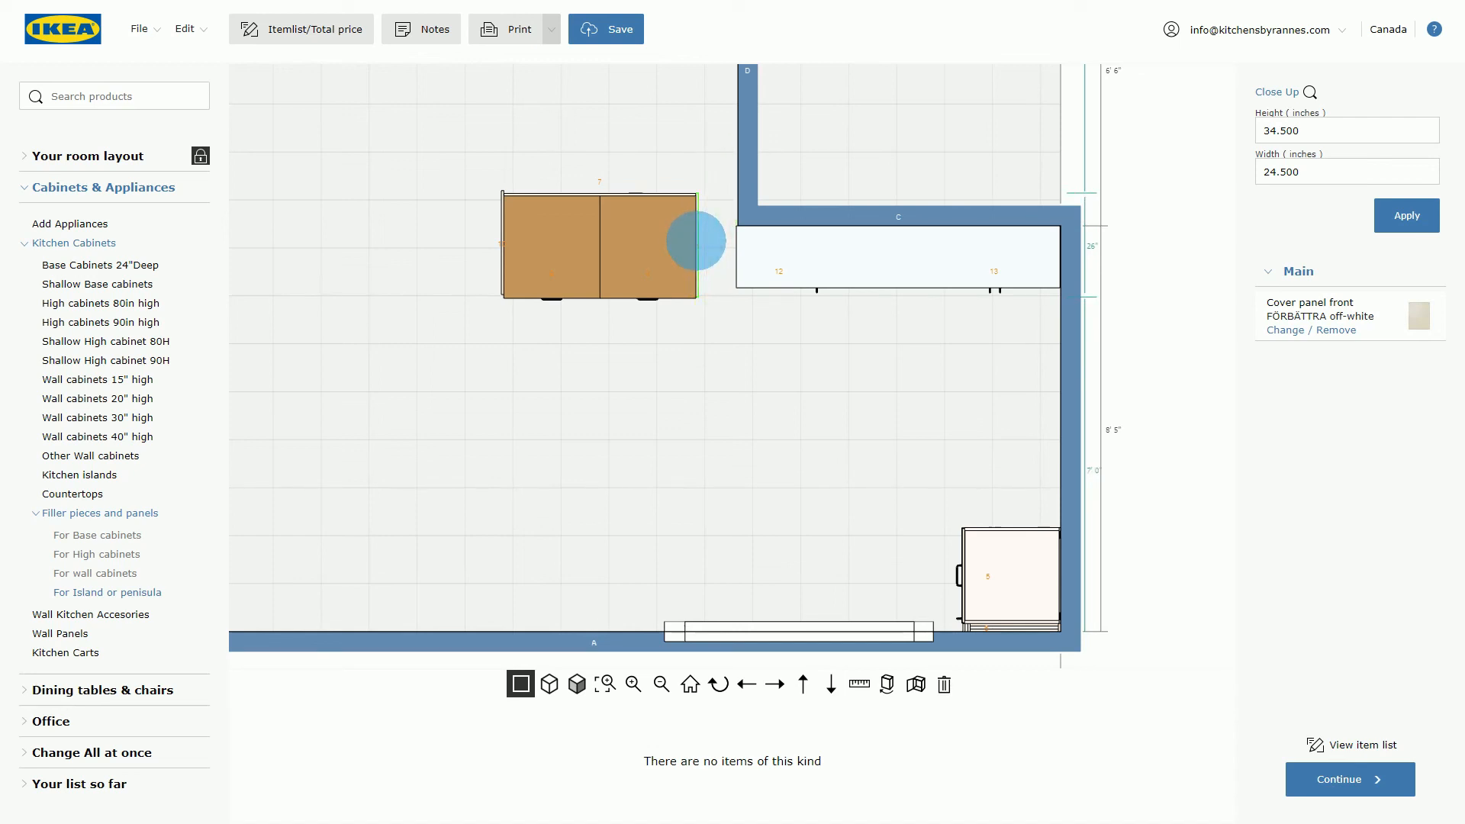
pyautogui.moveTo(696, 241); pyautogui.dragTo(694, 243)
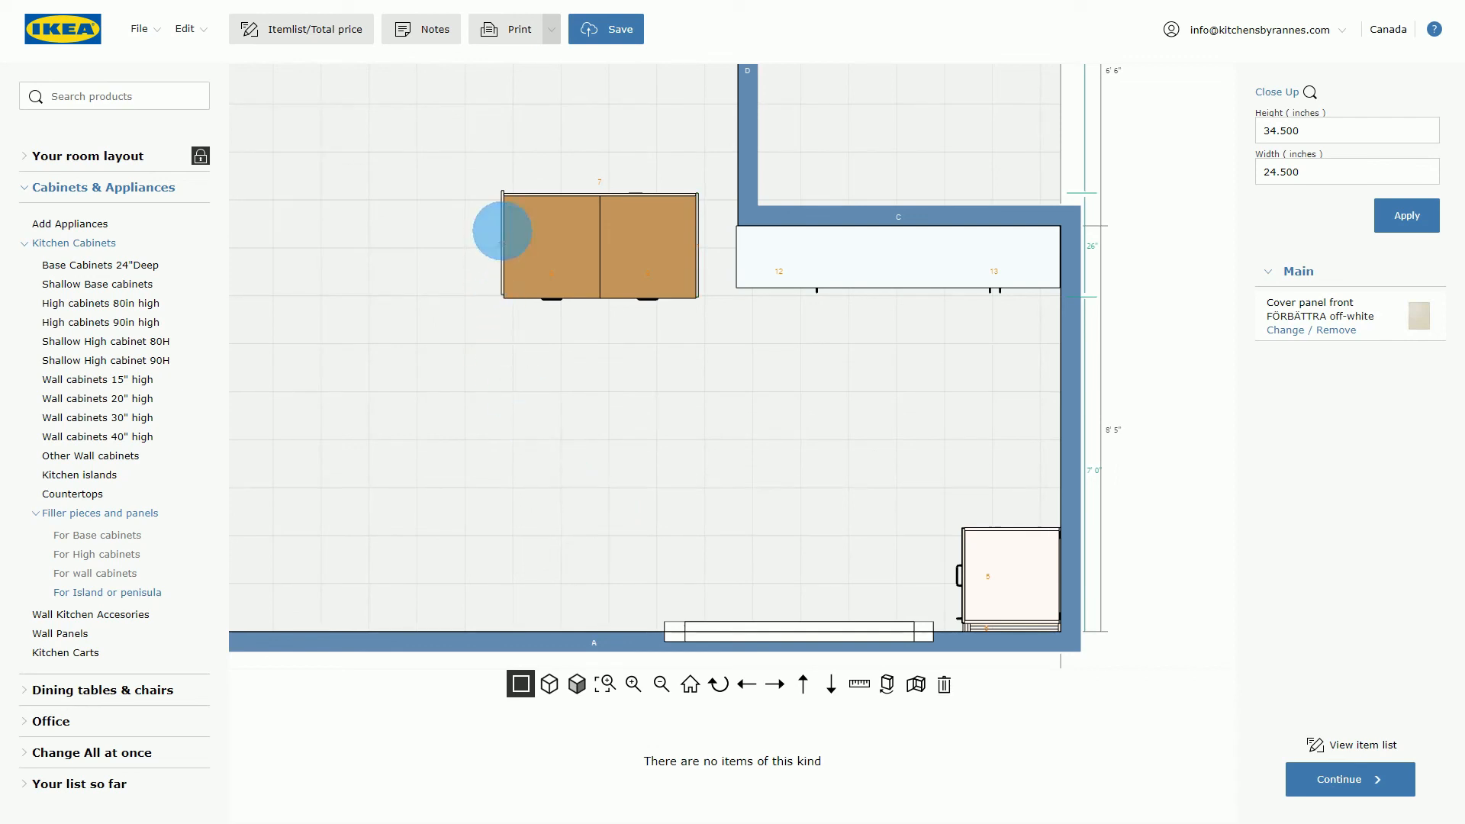
# Shift the original side panel outward so it lines up with the island's back panel, and check the island in 3D.
pyautogui.moveTo(503, 232); pyautogui.dragTo(441, 231)
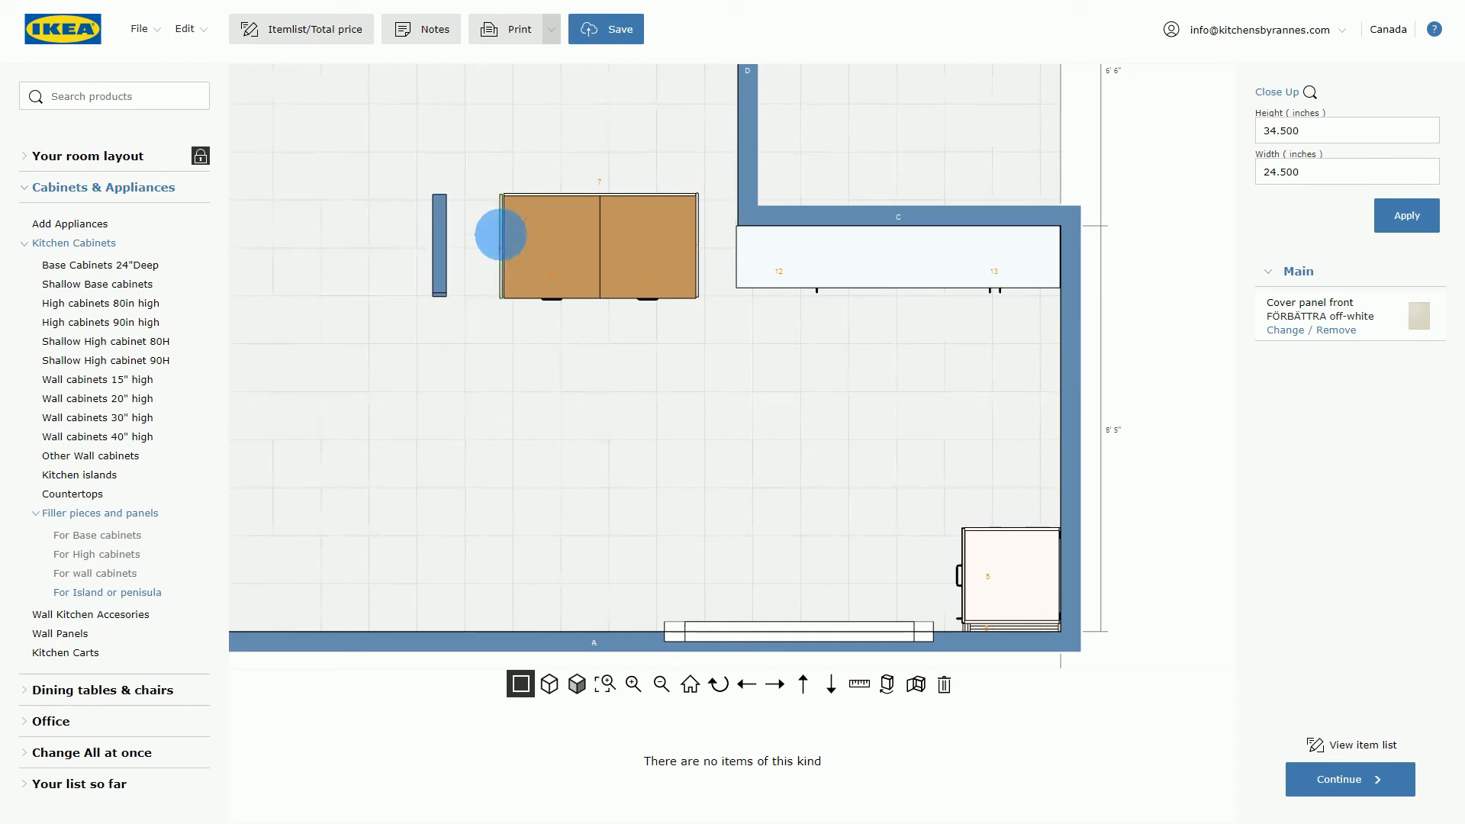
pyautogui.click(597, 436)
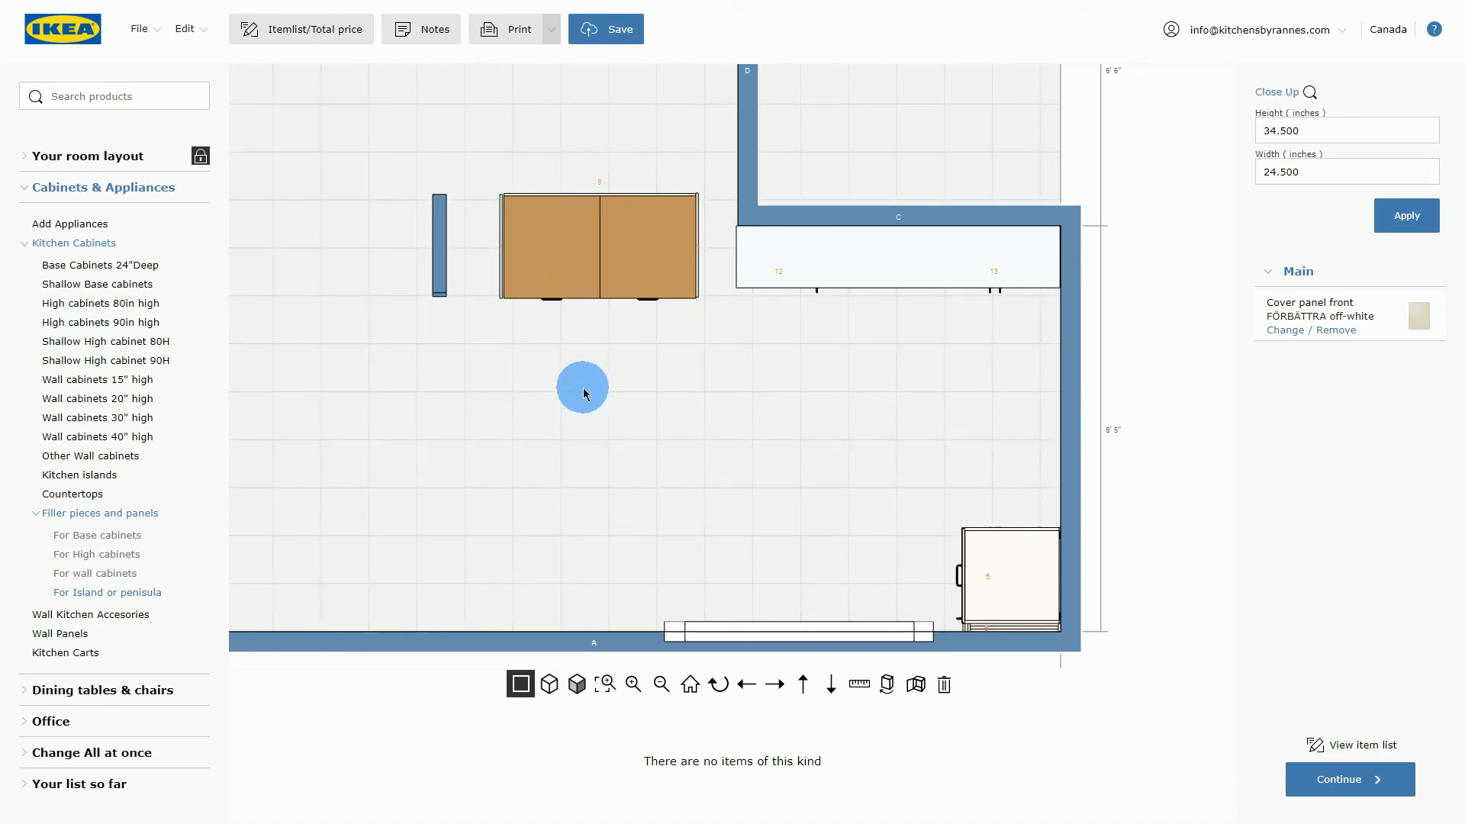
pyautogui.click(577, 685)
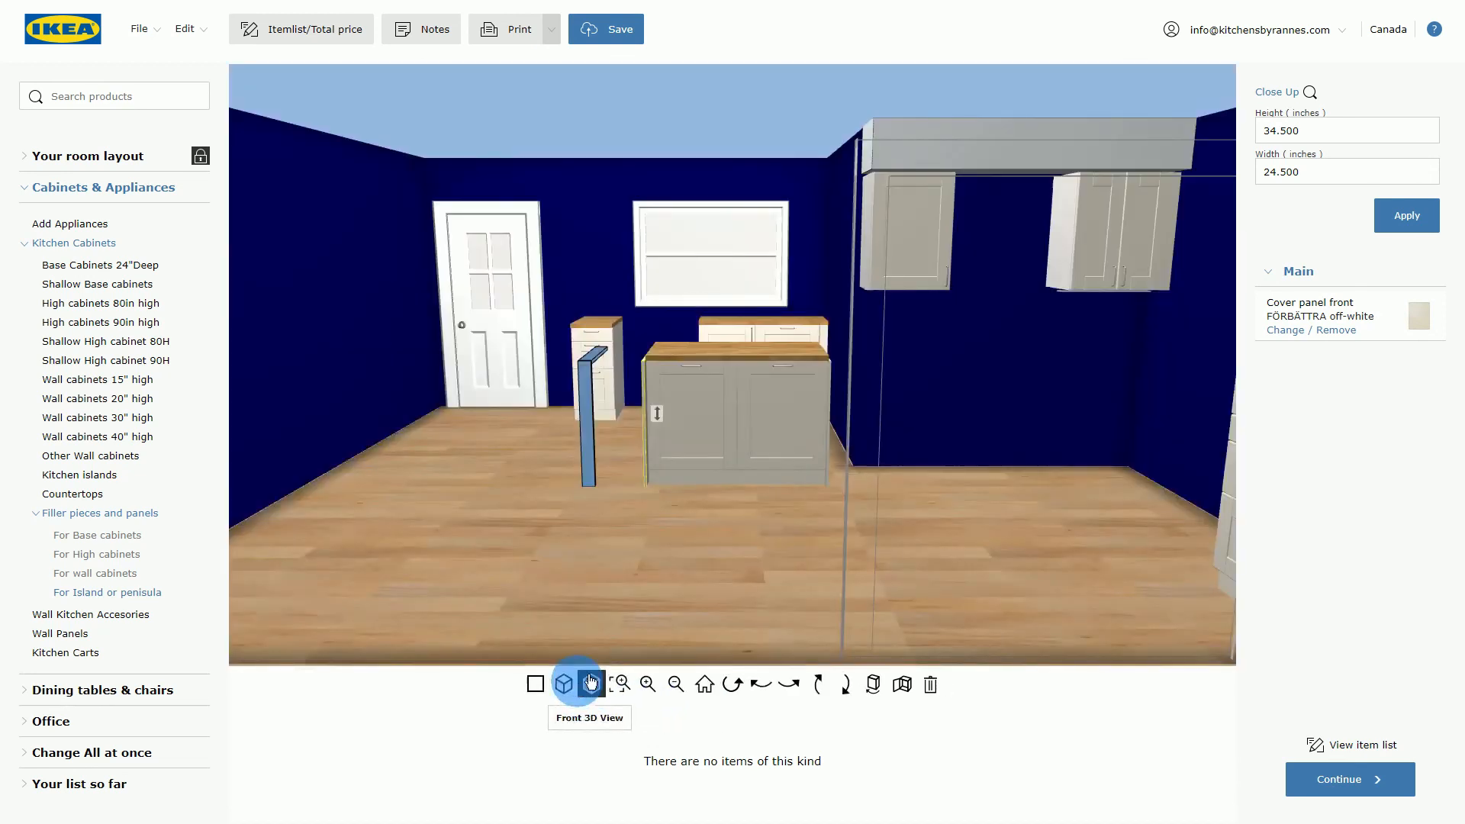
pyautogui.click(727, 532)
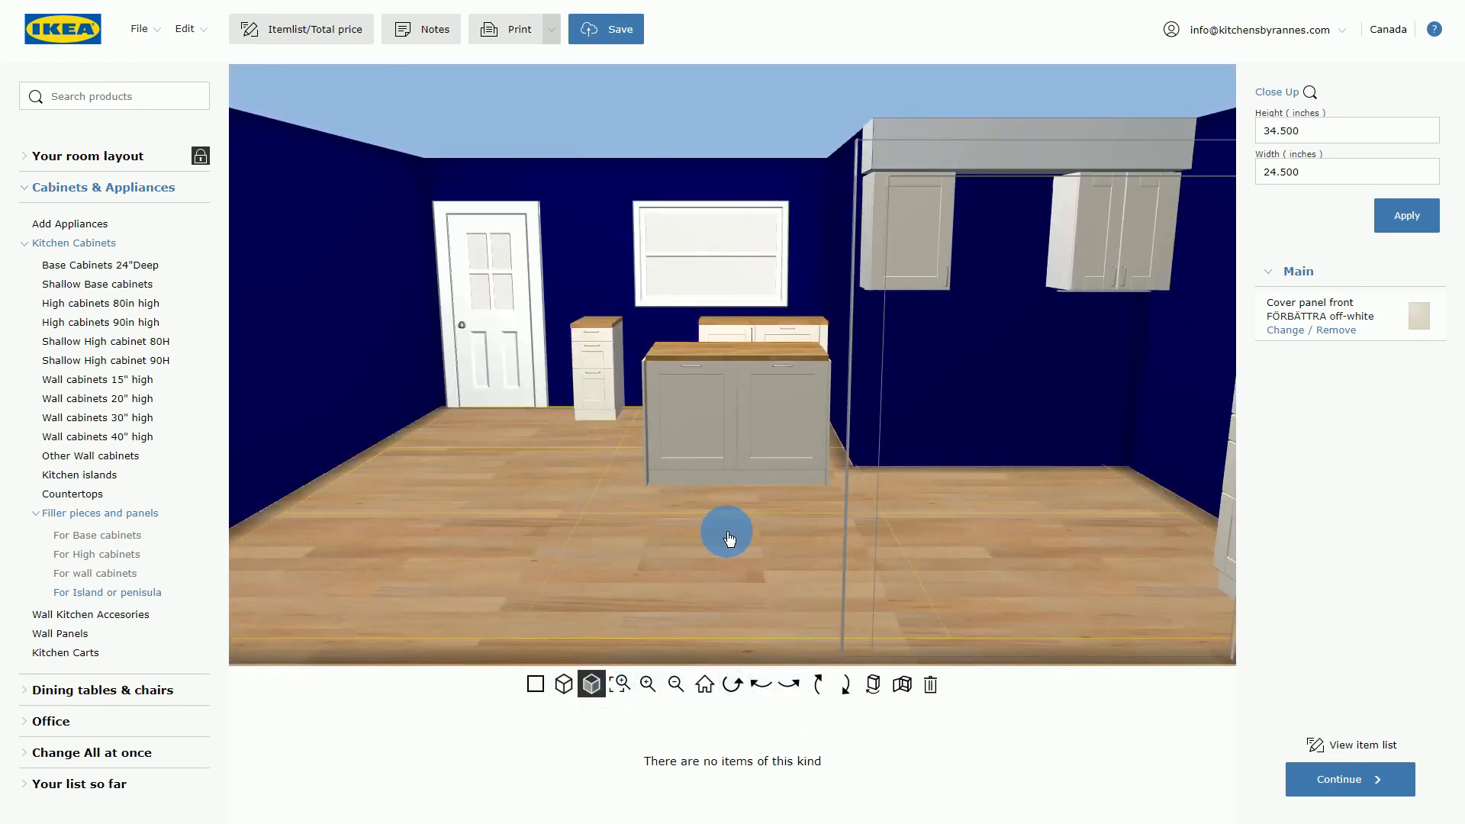
pyautogui.click(763, 687)
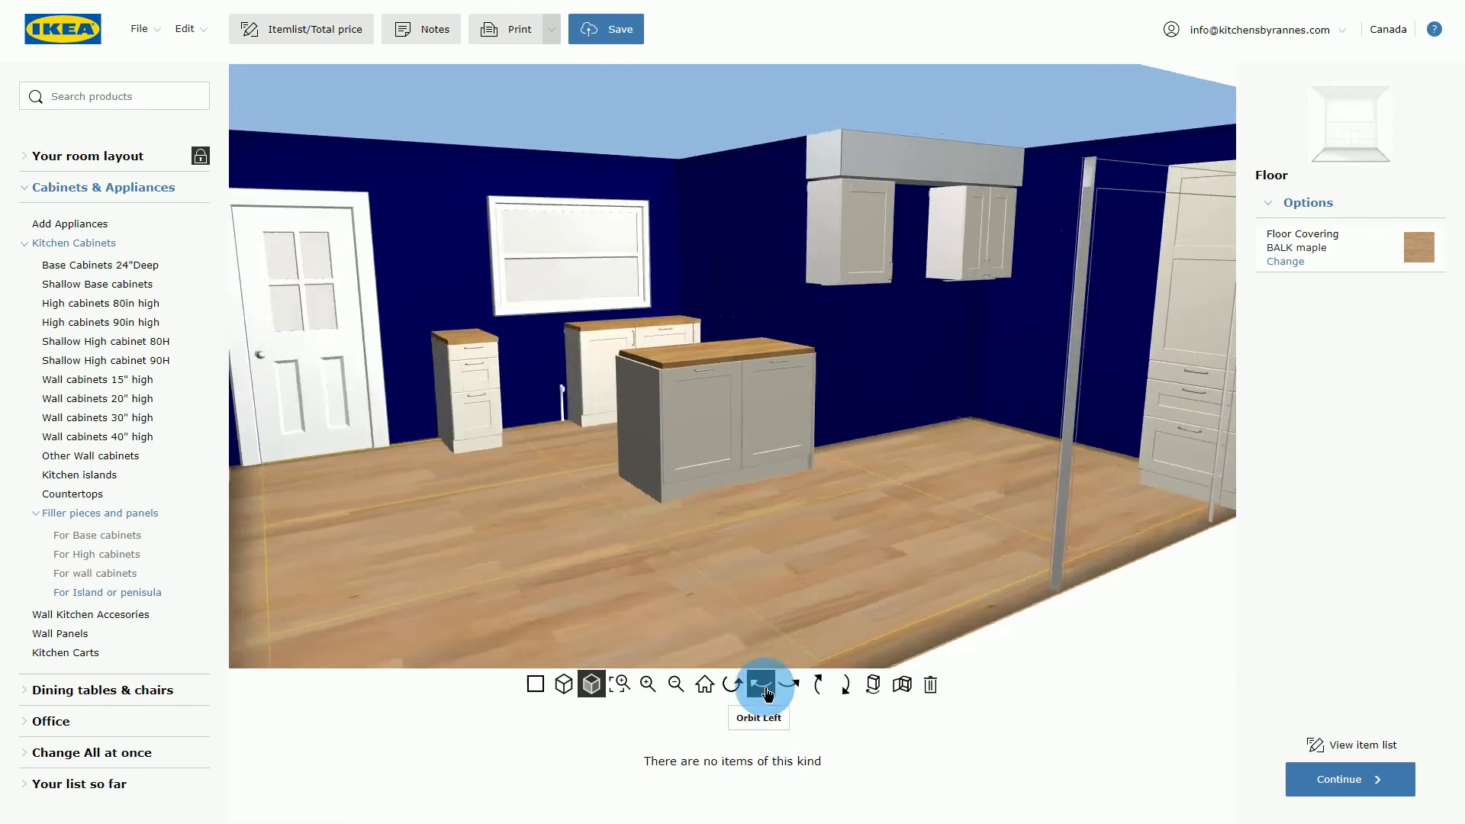
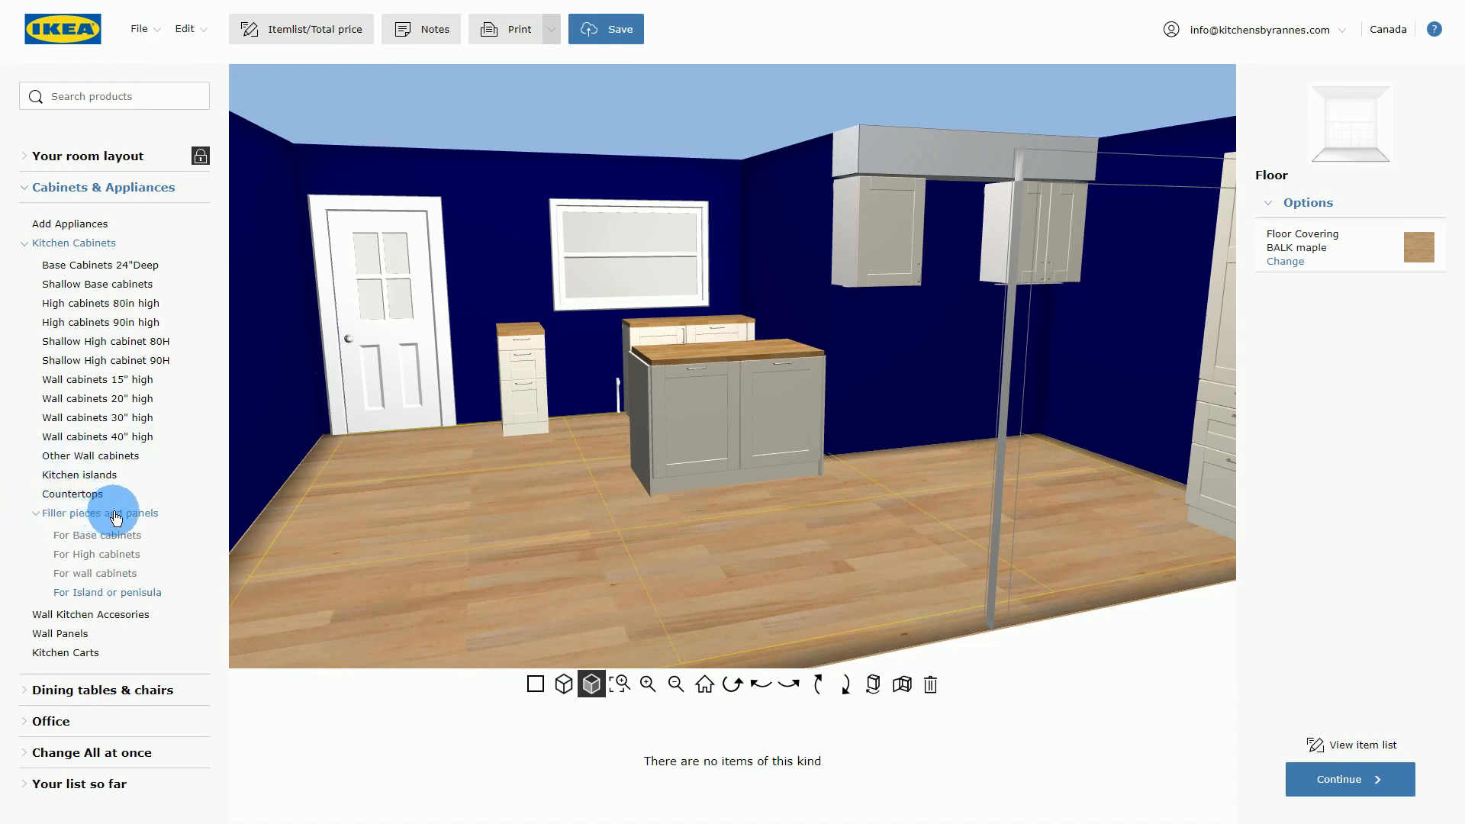
# Look through the KUNGSFORS, BYGEL and FINTORP wall accessories, the LYSEKIL wall panels and the kitchen carts in the catalogue.
pyautogui.click(37, 517)
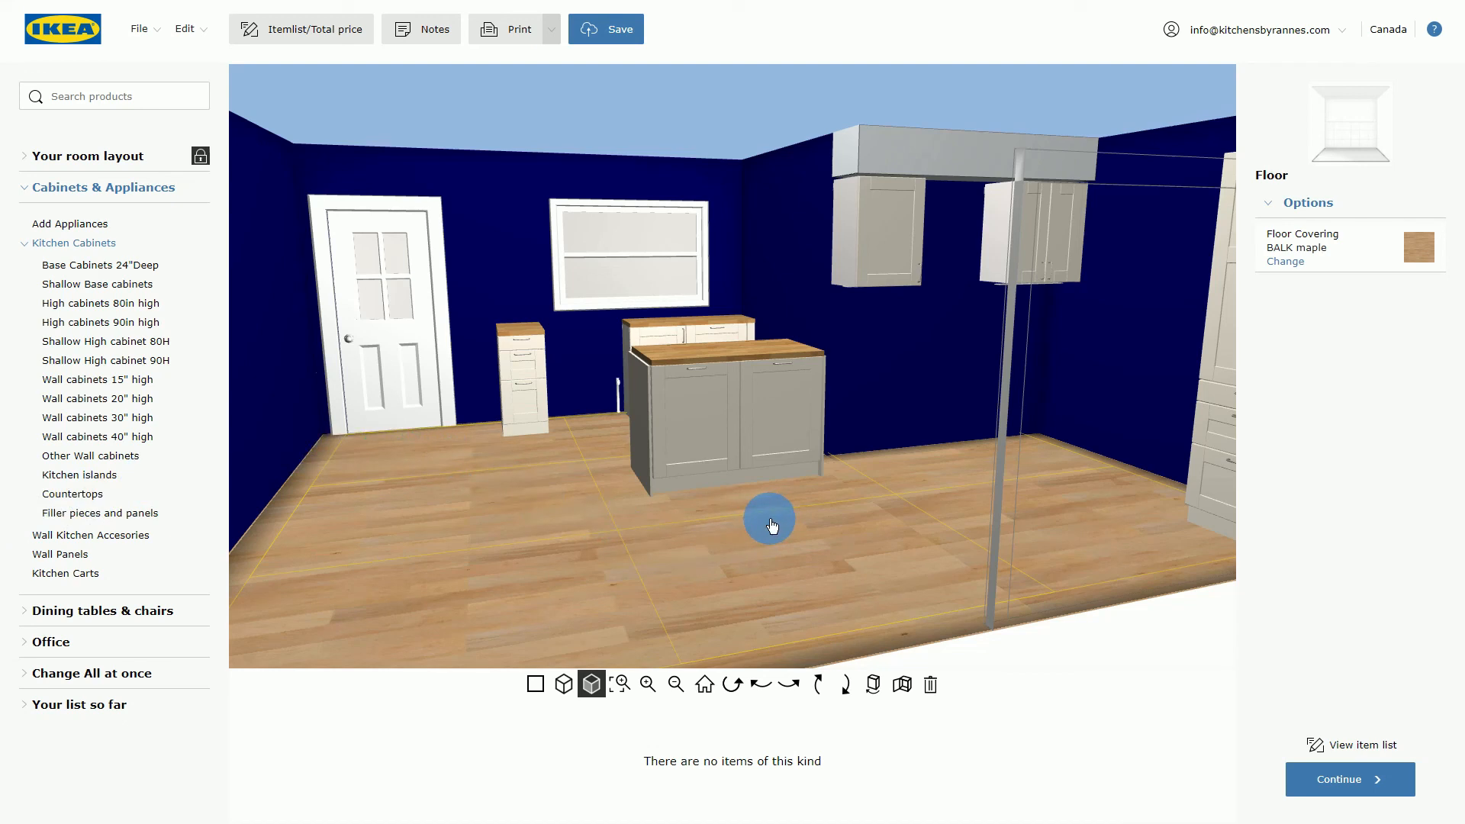
pyautogui.click(102, 537)
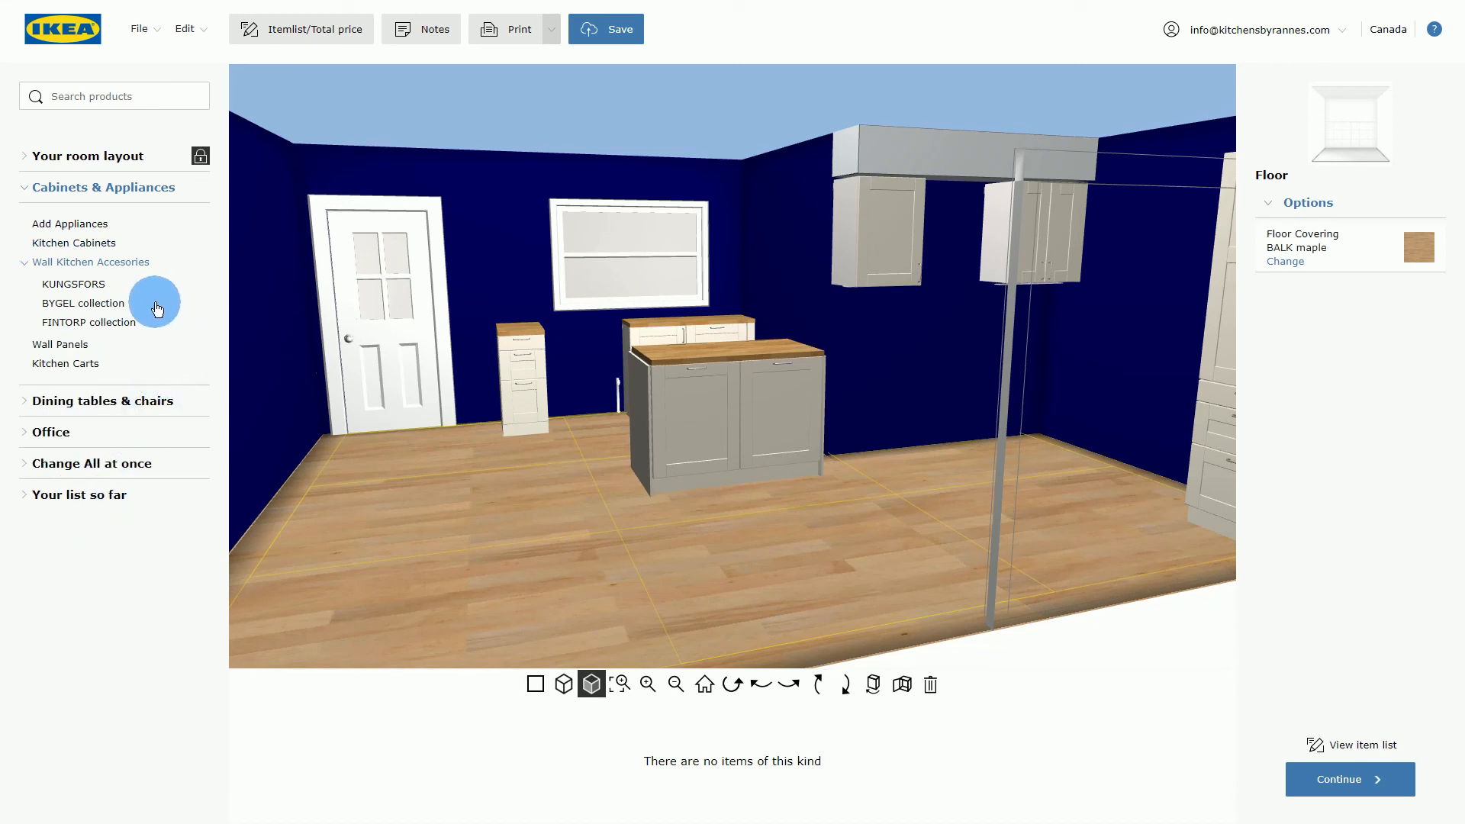
pyautogui.click(86, 288)
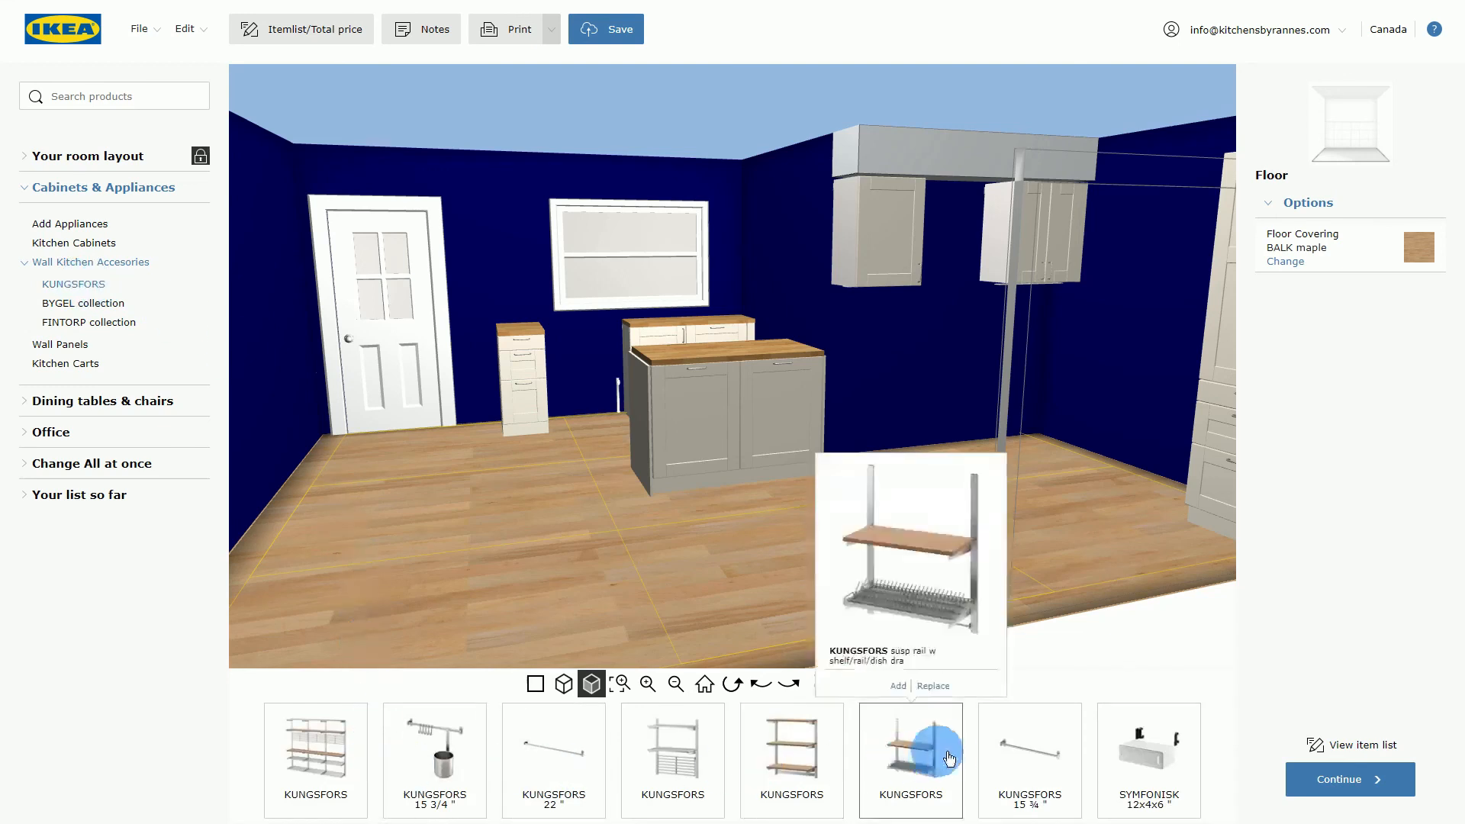
pyautogui.click(79, 305)
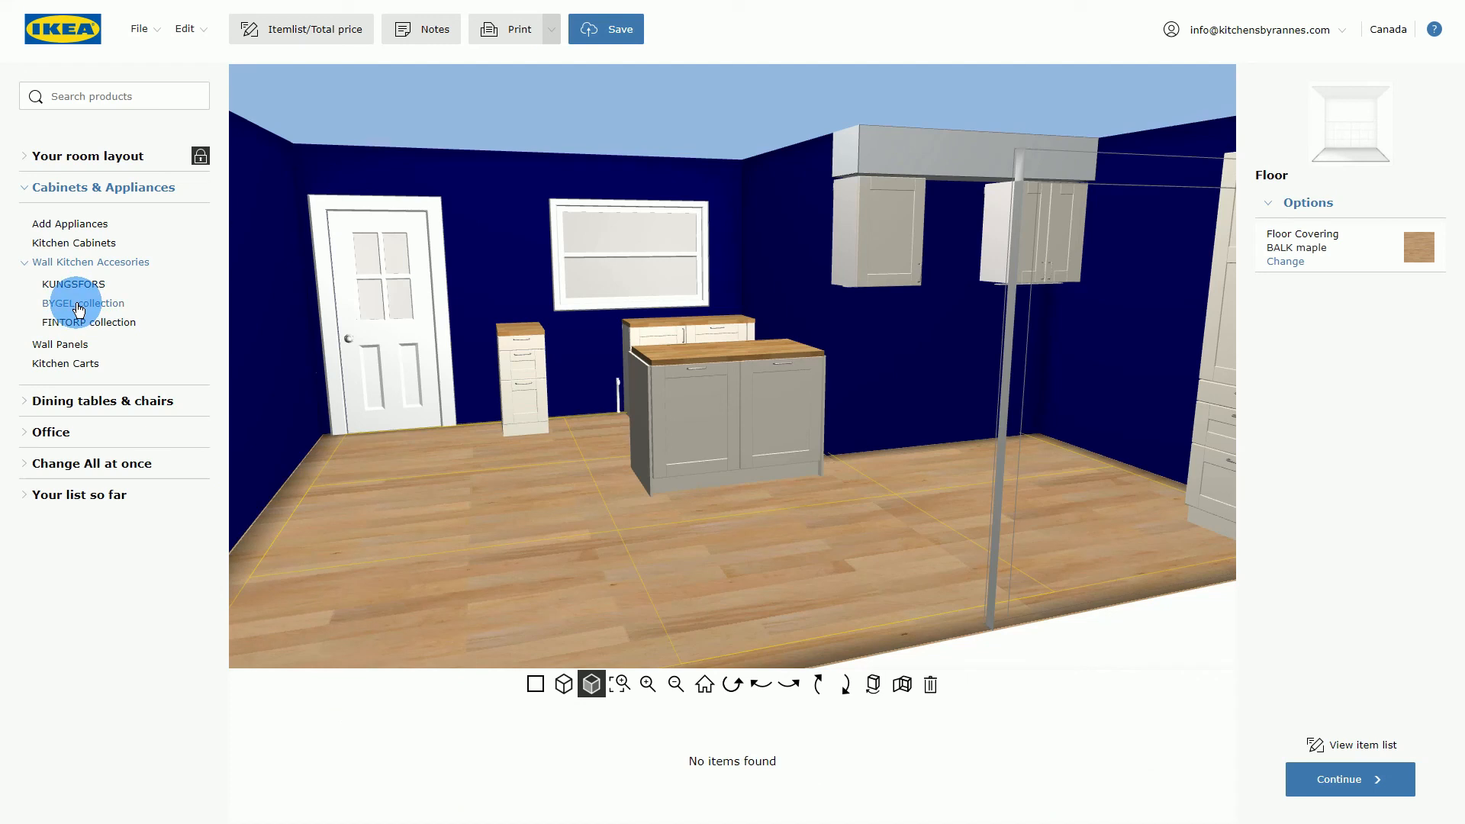
pyautogui.click(97, 326)
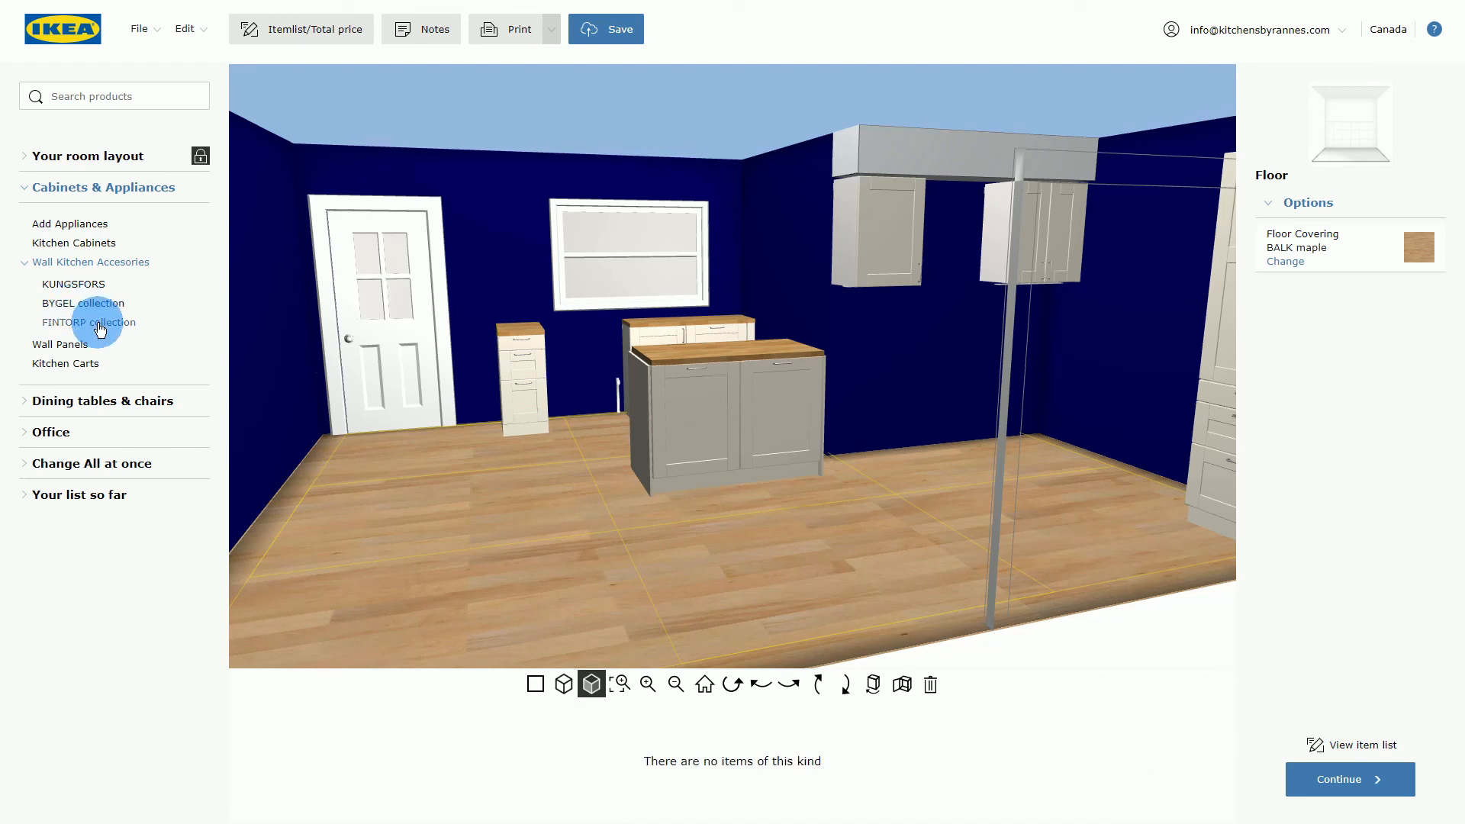
pyautogui.click(90, 286)
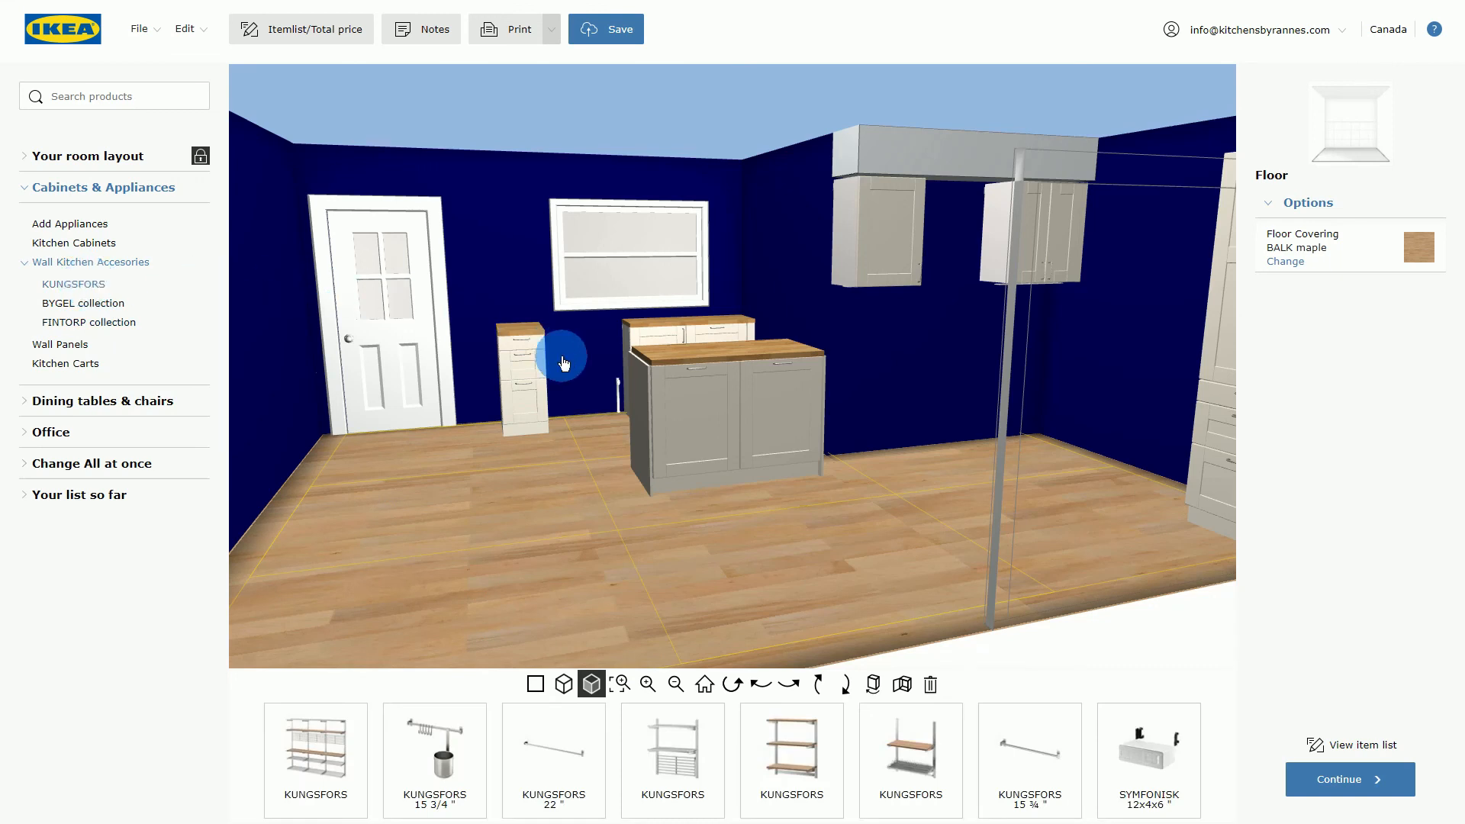
pyautogui.click(61, 346)
pyautogui.click(69, 304)
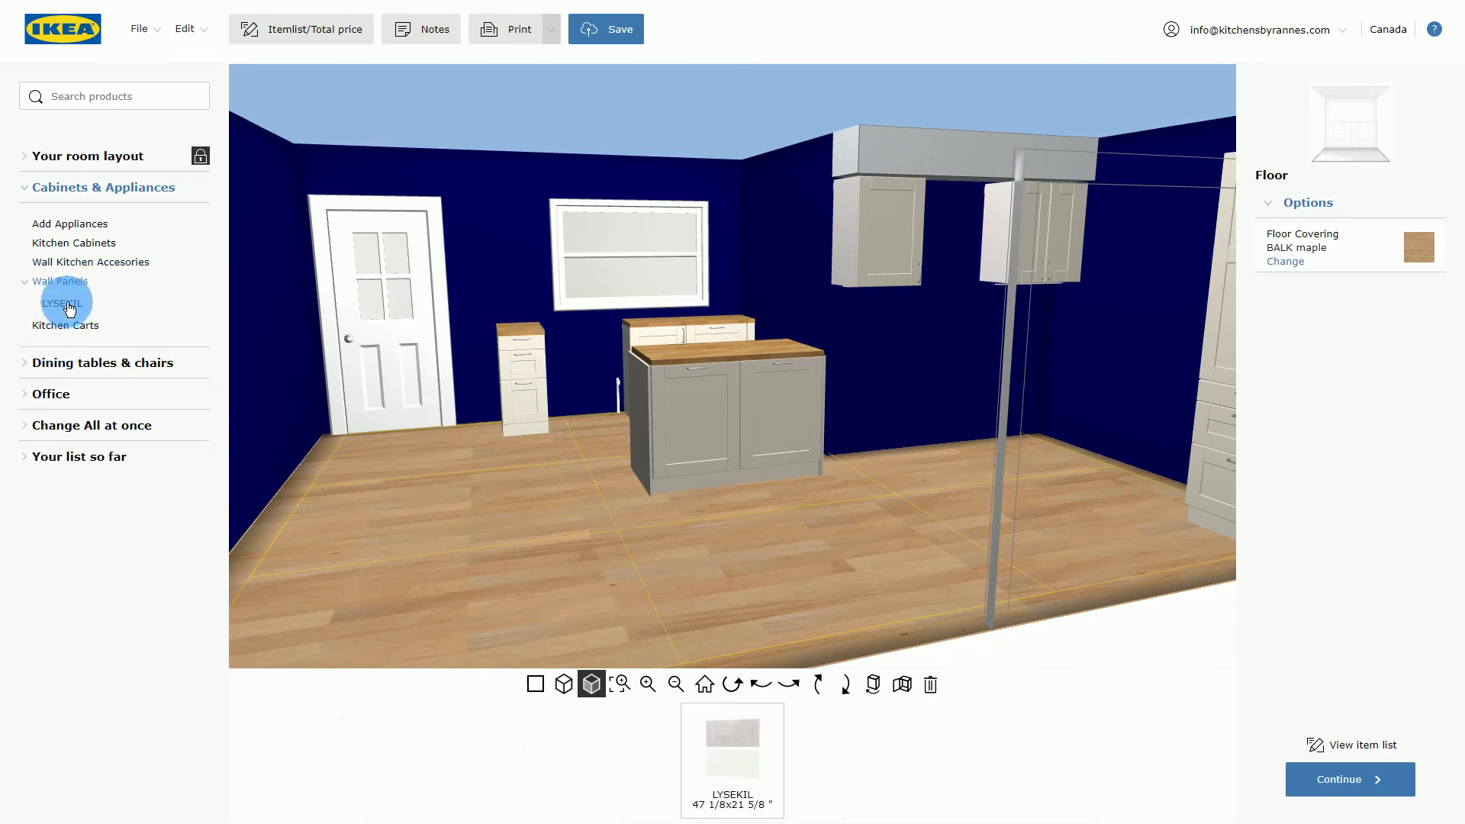
pyautogui.click(700, 789)
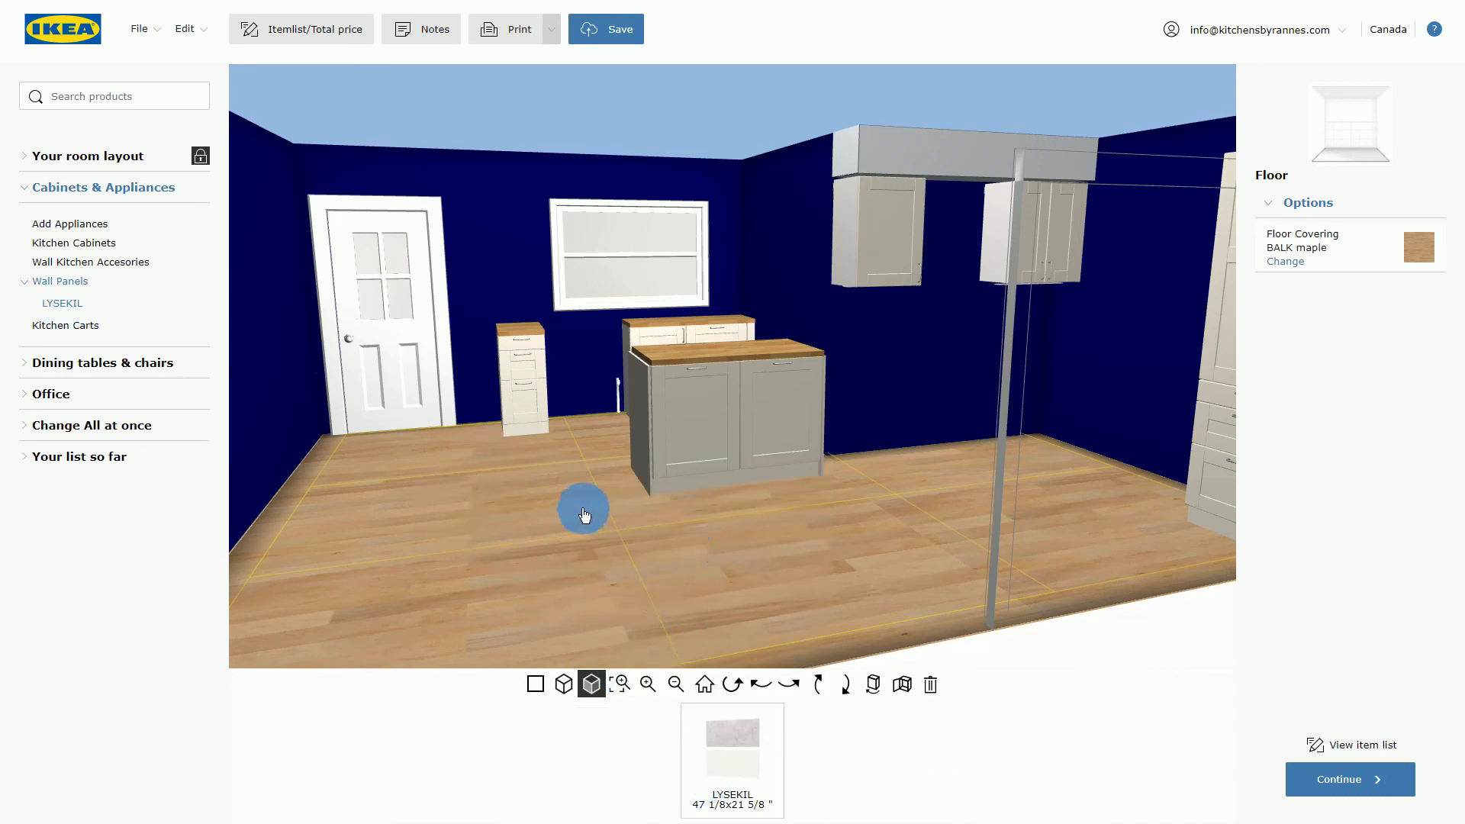
pyautogui.click(67, 327)
pyautogui.moveTo(374, 766)
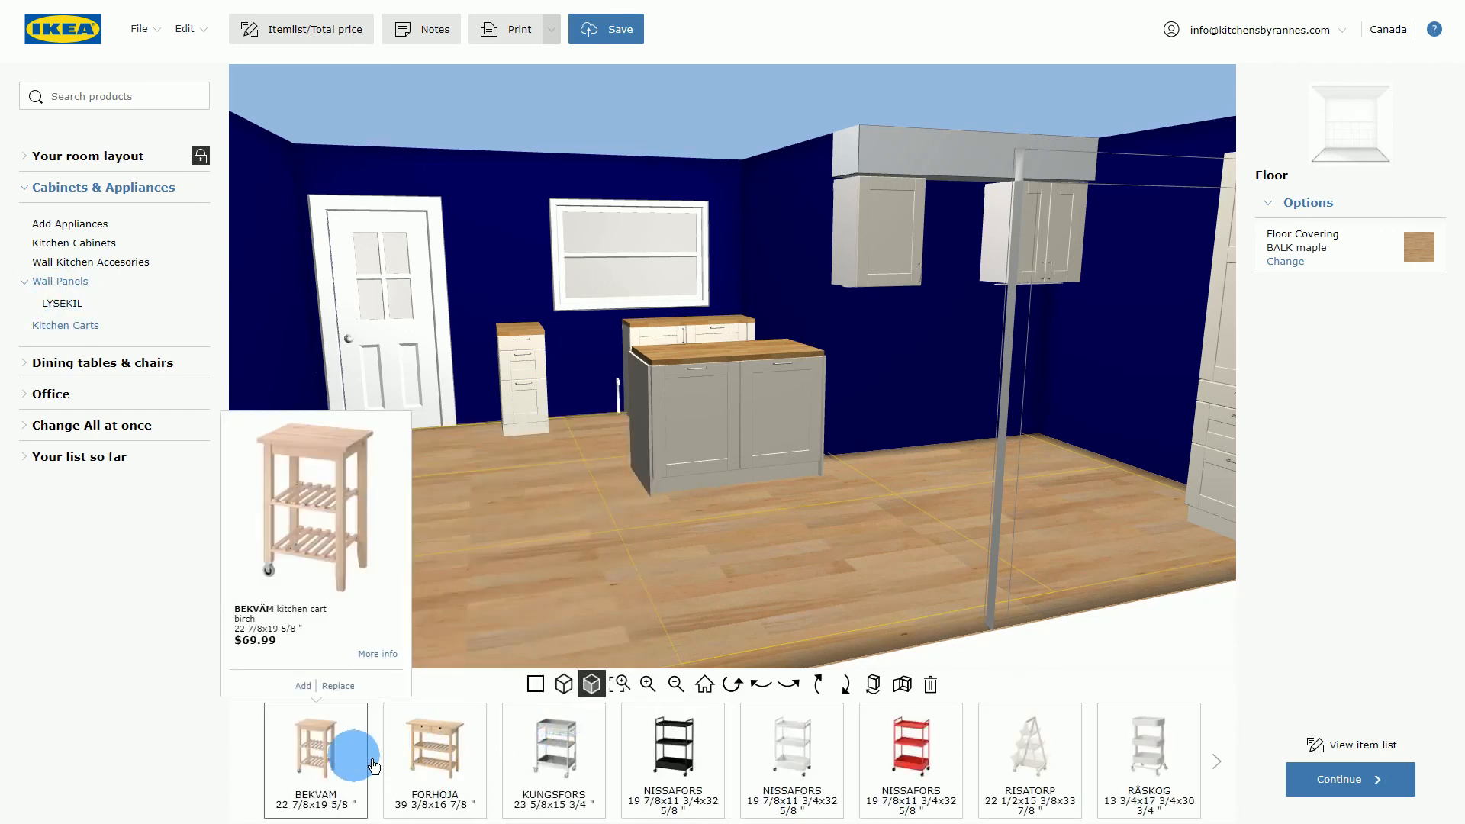
# Try out the birch FÖRHÖJA kitchen cart on the open floor in front of the door, and delete it again.
pyautogui.moveTo(503, 755)
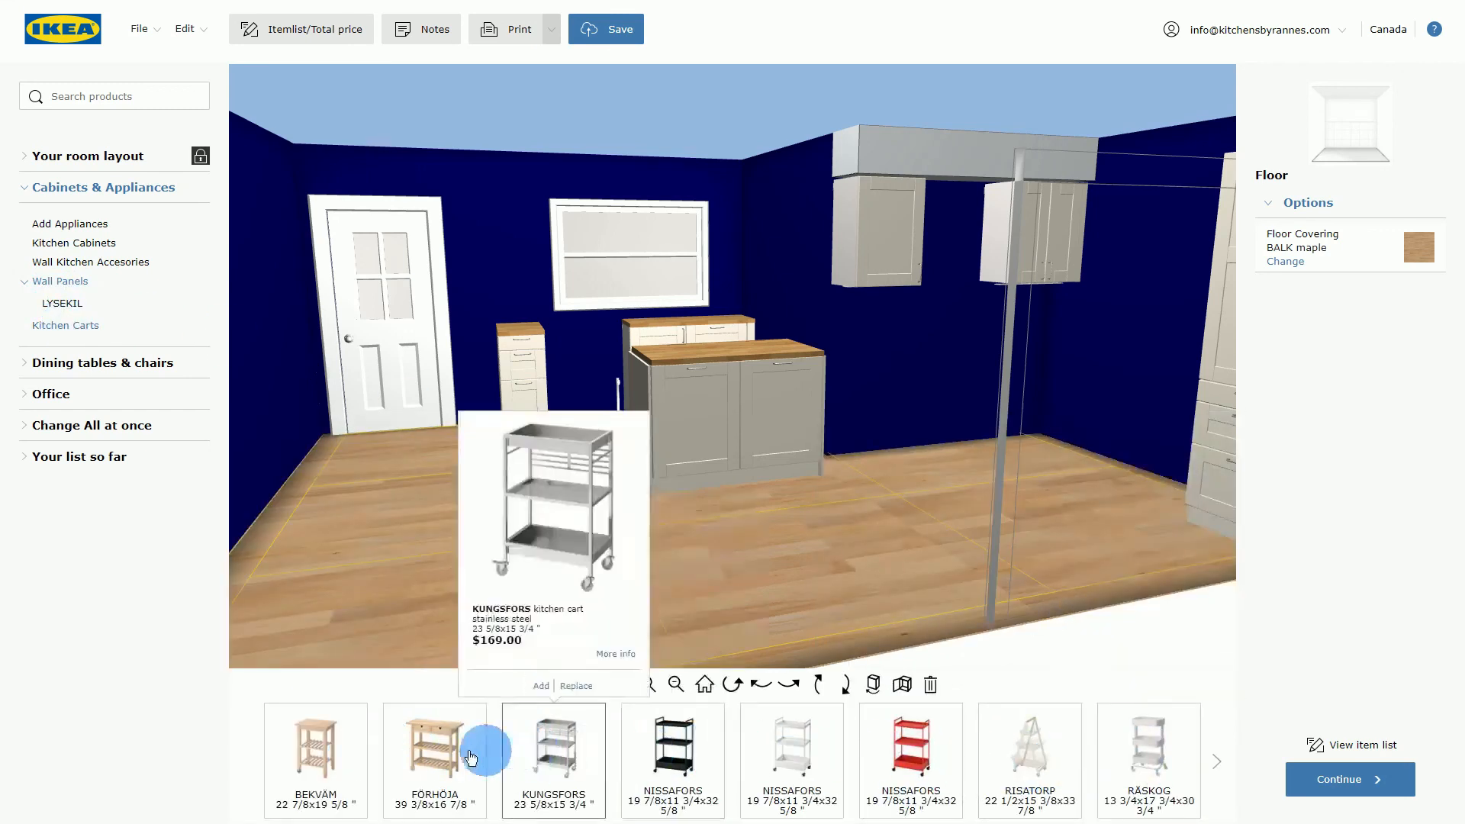
pyautogui.moveTo(409, 748)
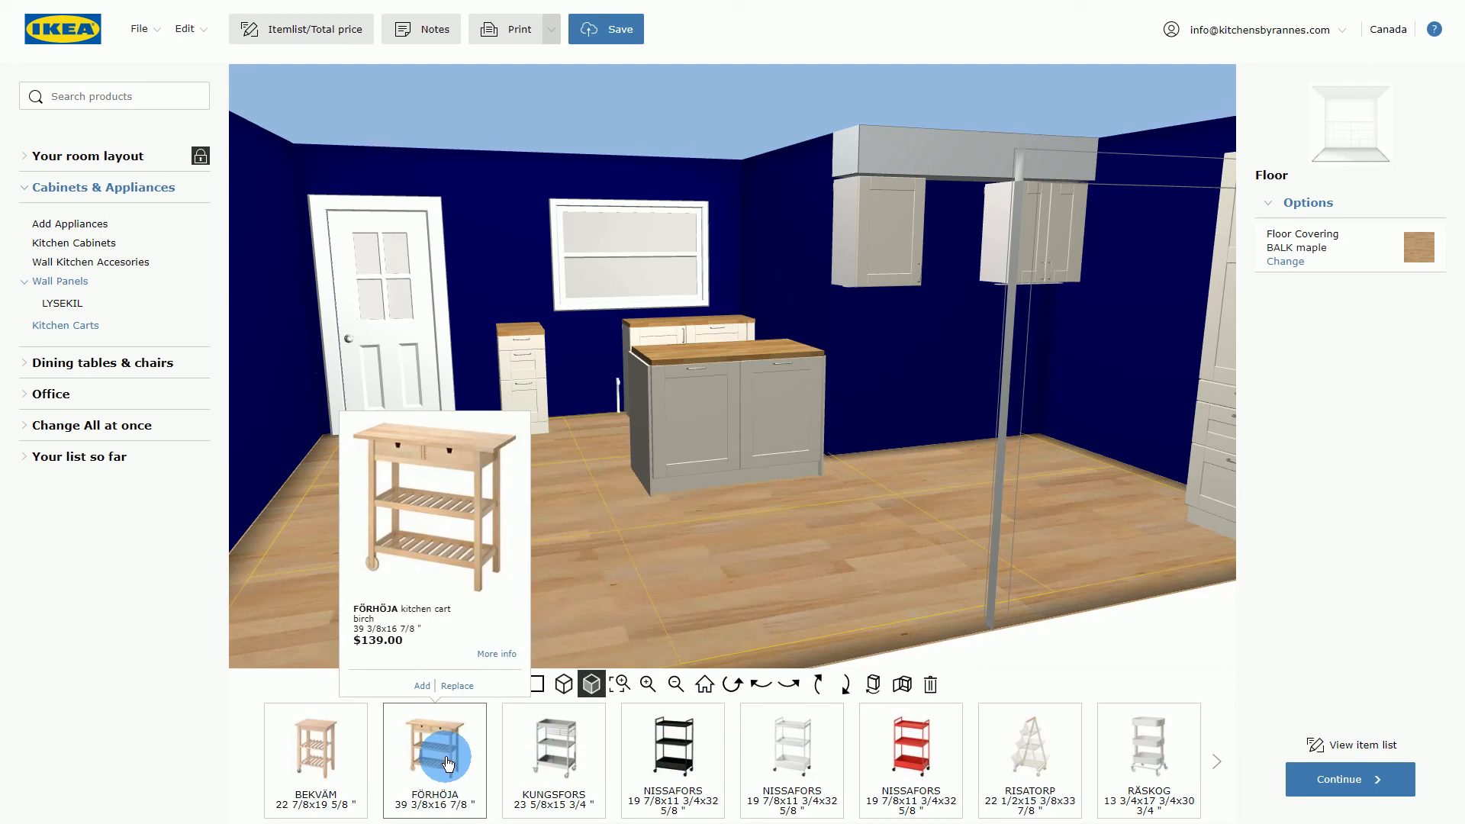
pyautogui.click(448, 764)
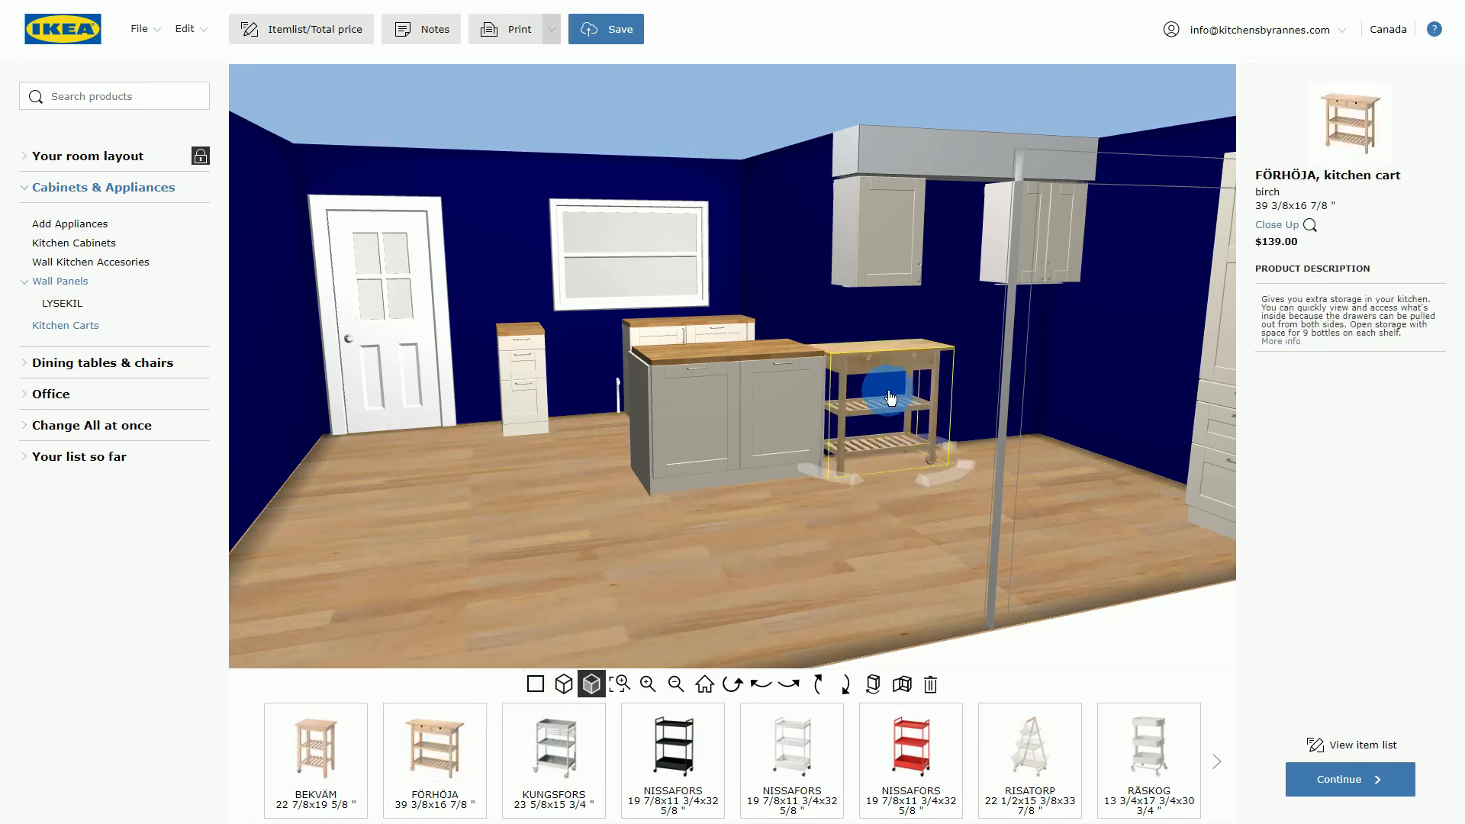
pyautogui.moveTo(888, 404); pyautogui.dragTo(417, 479)
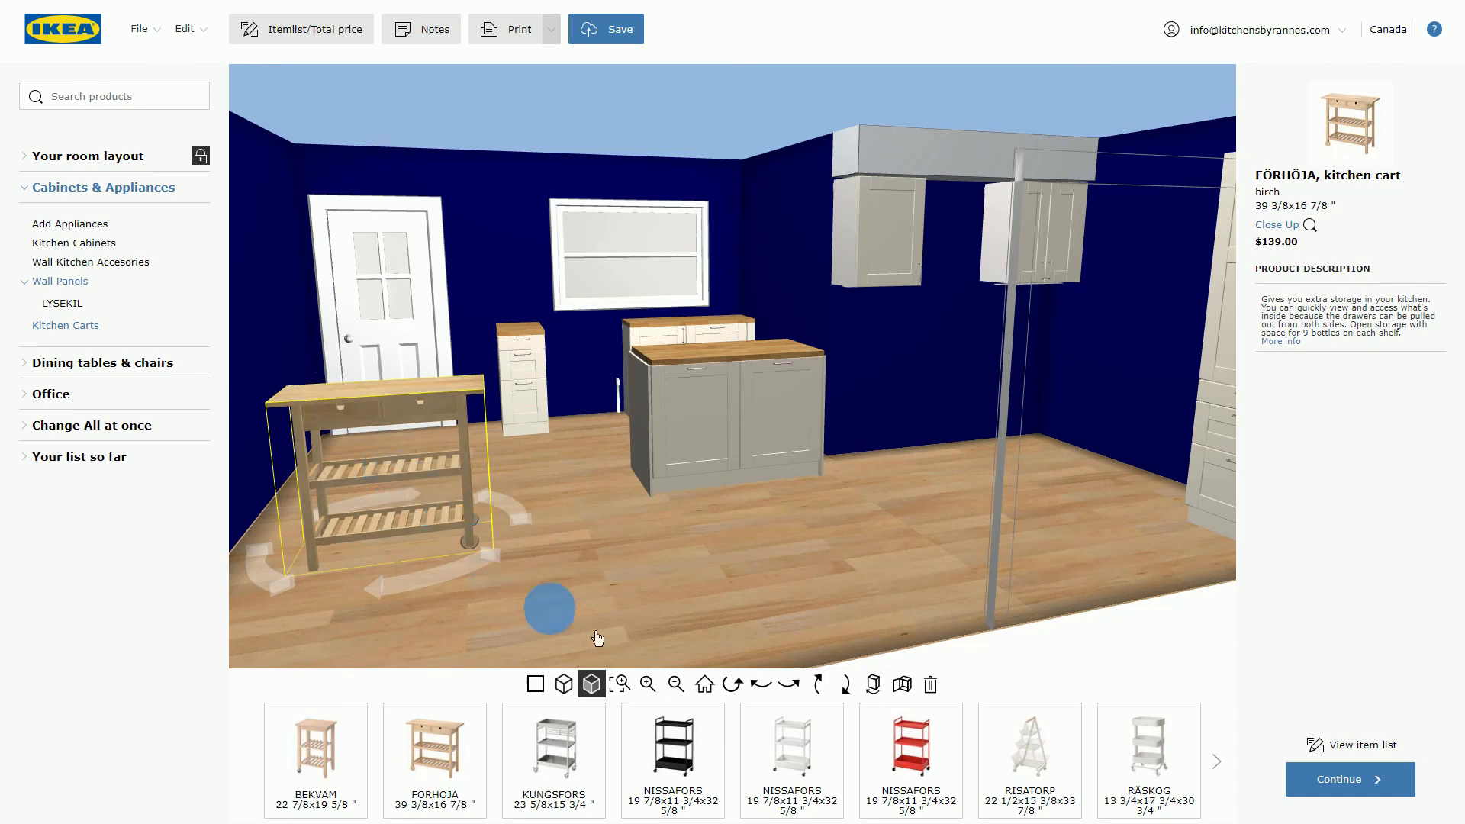
pyautogui.click(930, 686)
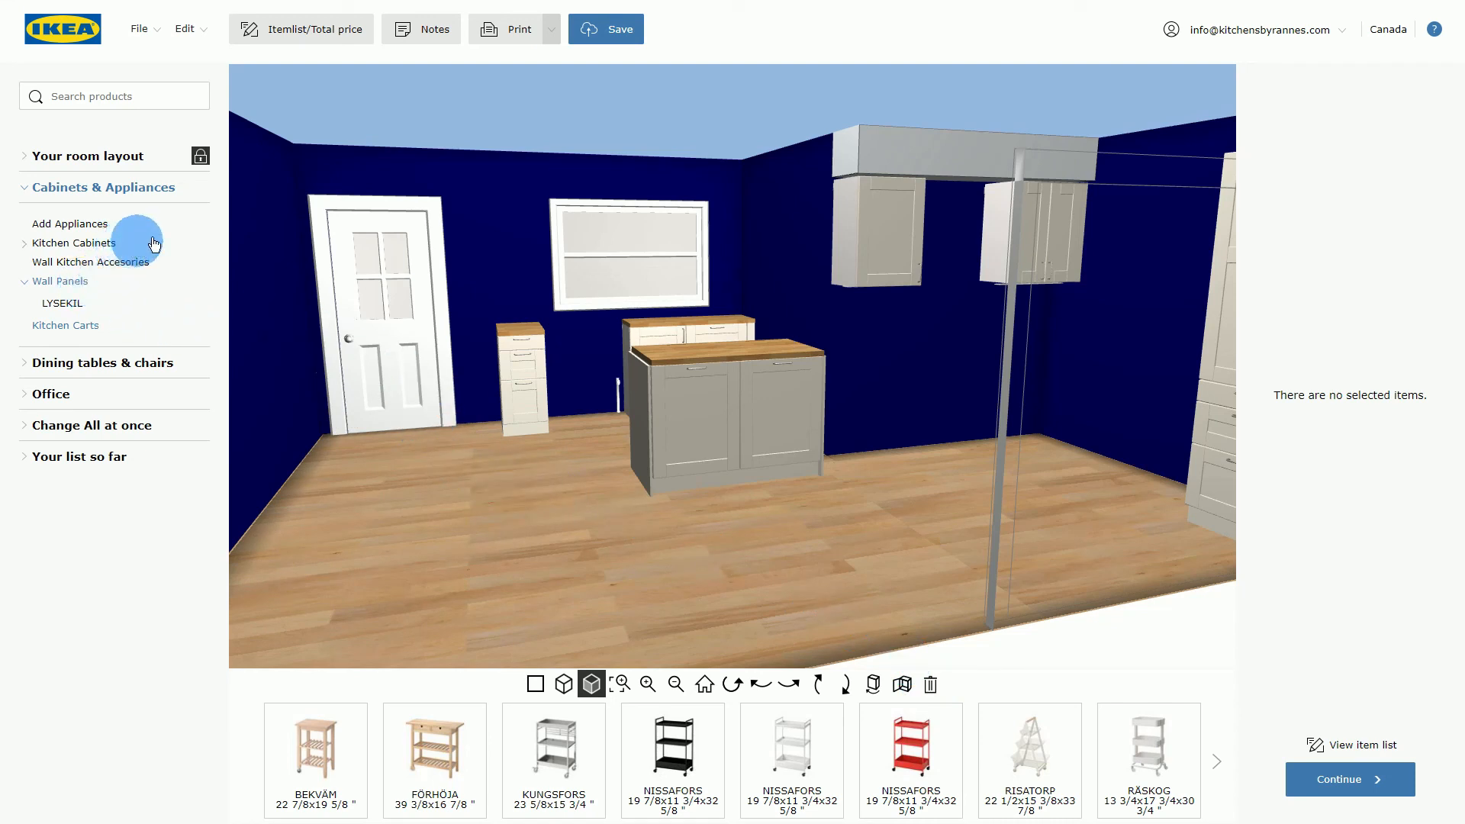
# Look through the kitchen cabinet categories, the bar tables and the kitchen tables that sit 6 persons.
pyautogui.click(97, 245)
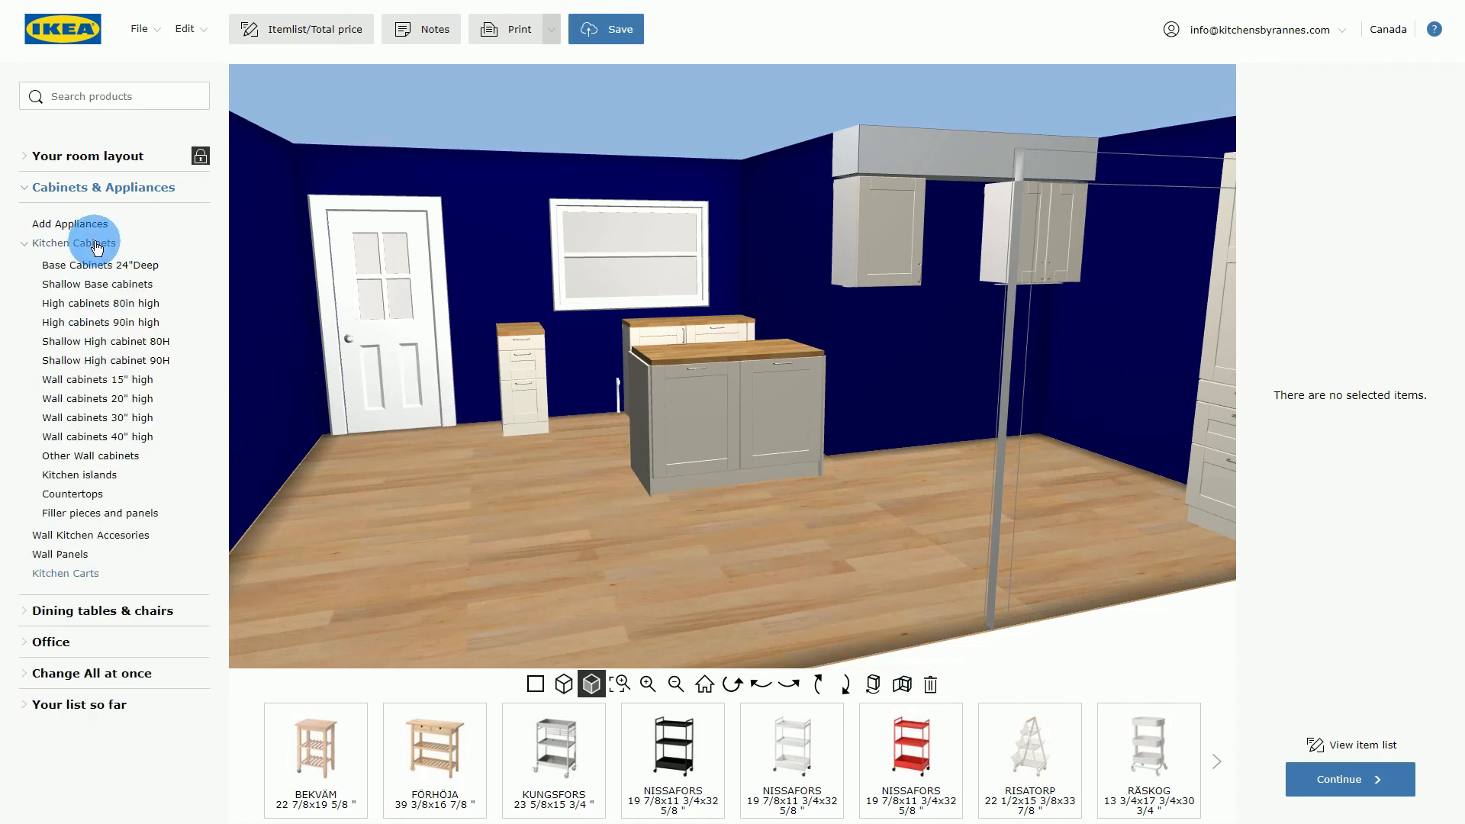
pyautogui.click(23, 246)
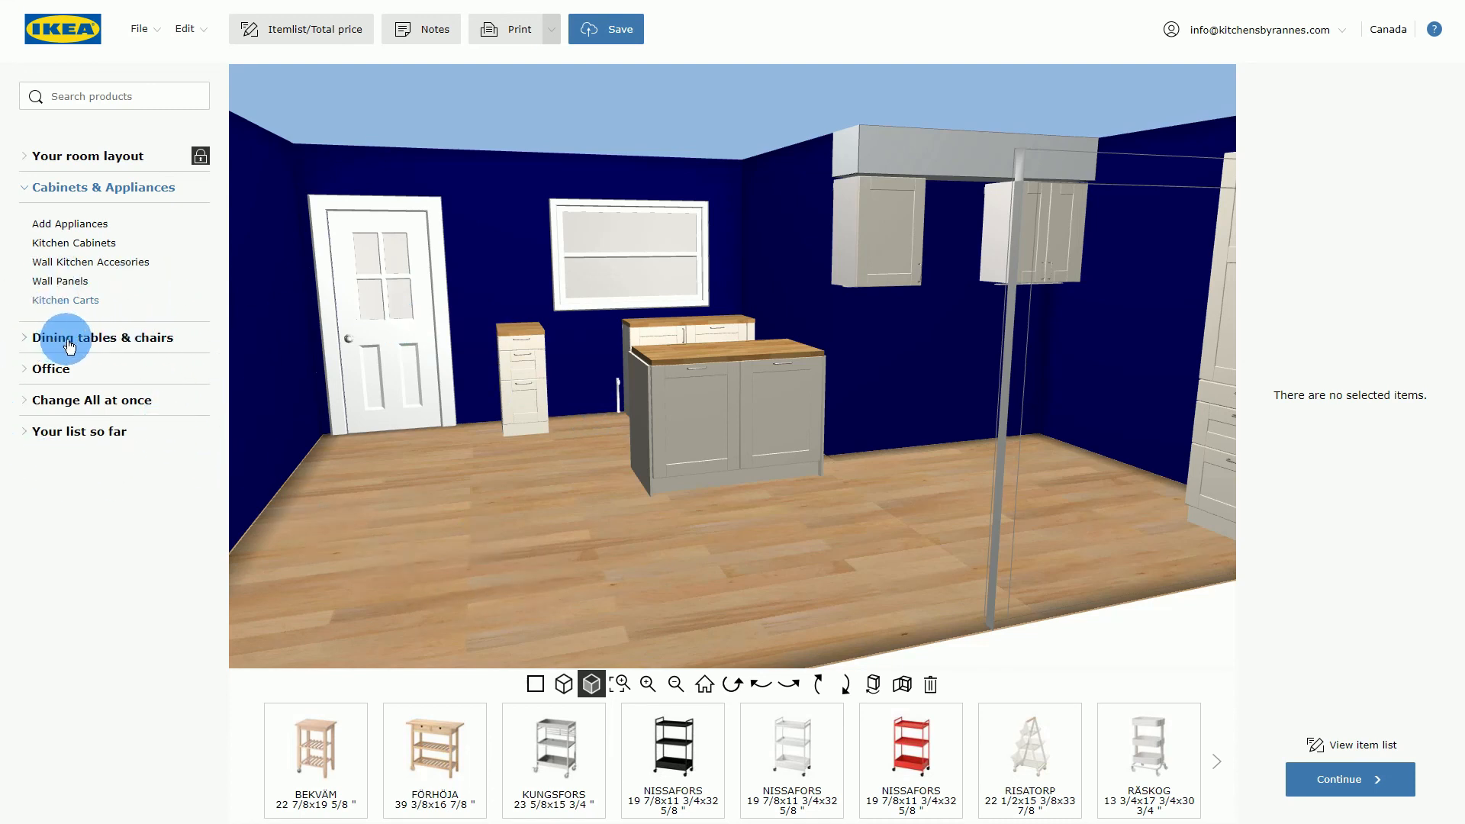
pyautogui.click(28, 341)
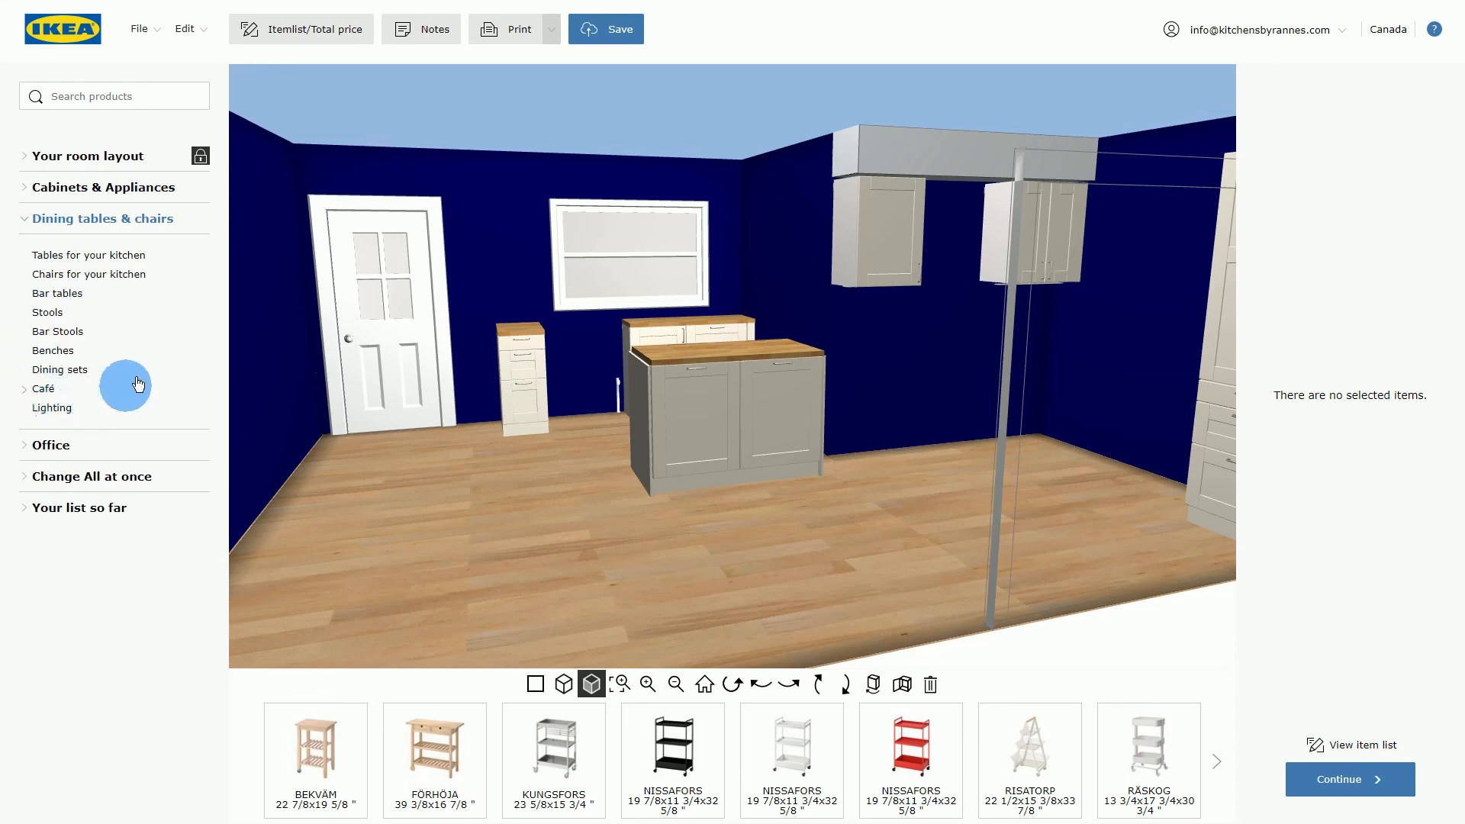
pyautogui.click(100, 256)
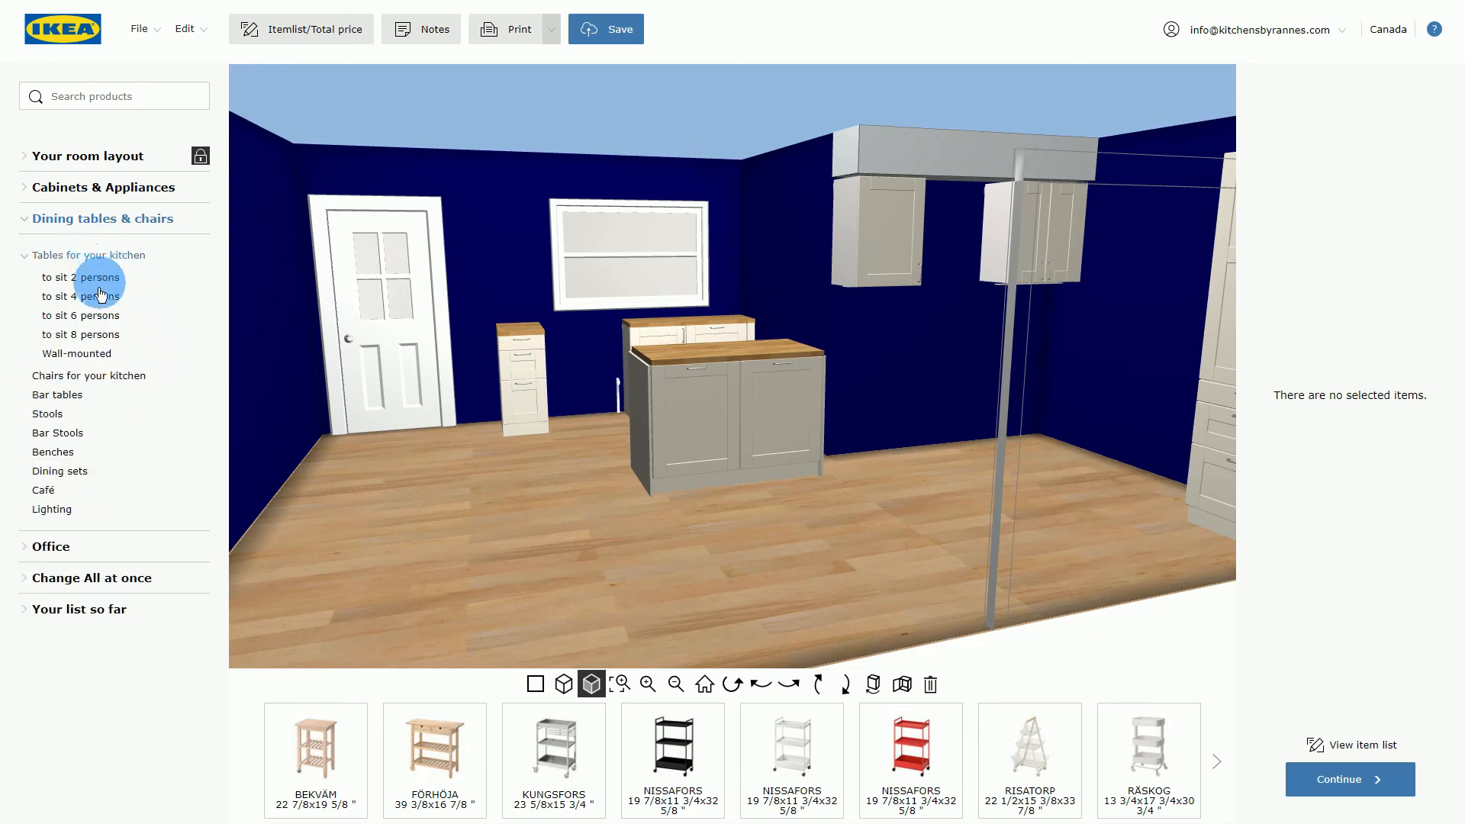
pyautogui.click(71, 396)
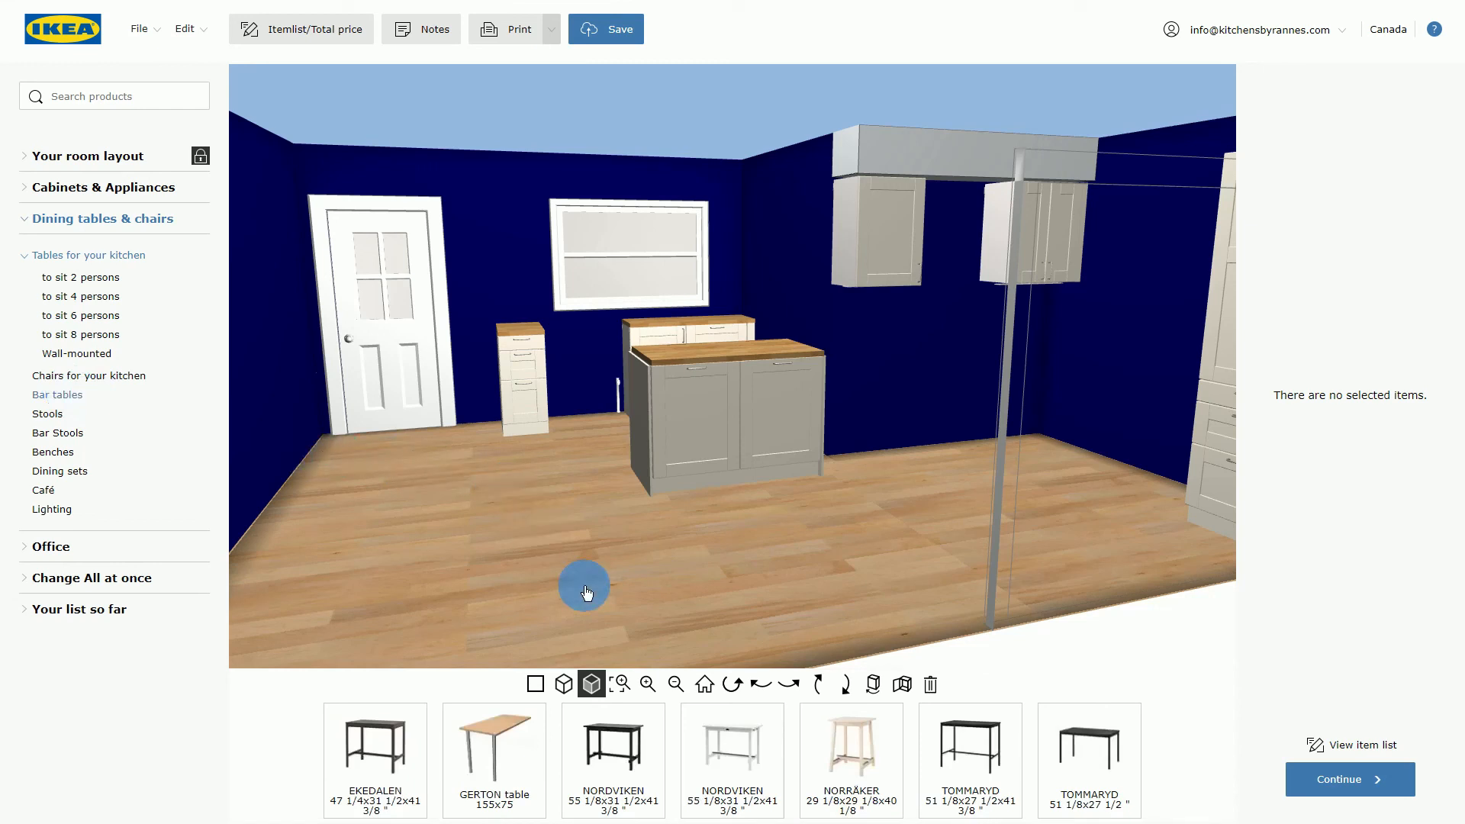
pyautogui.click(87, 317)
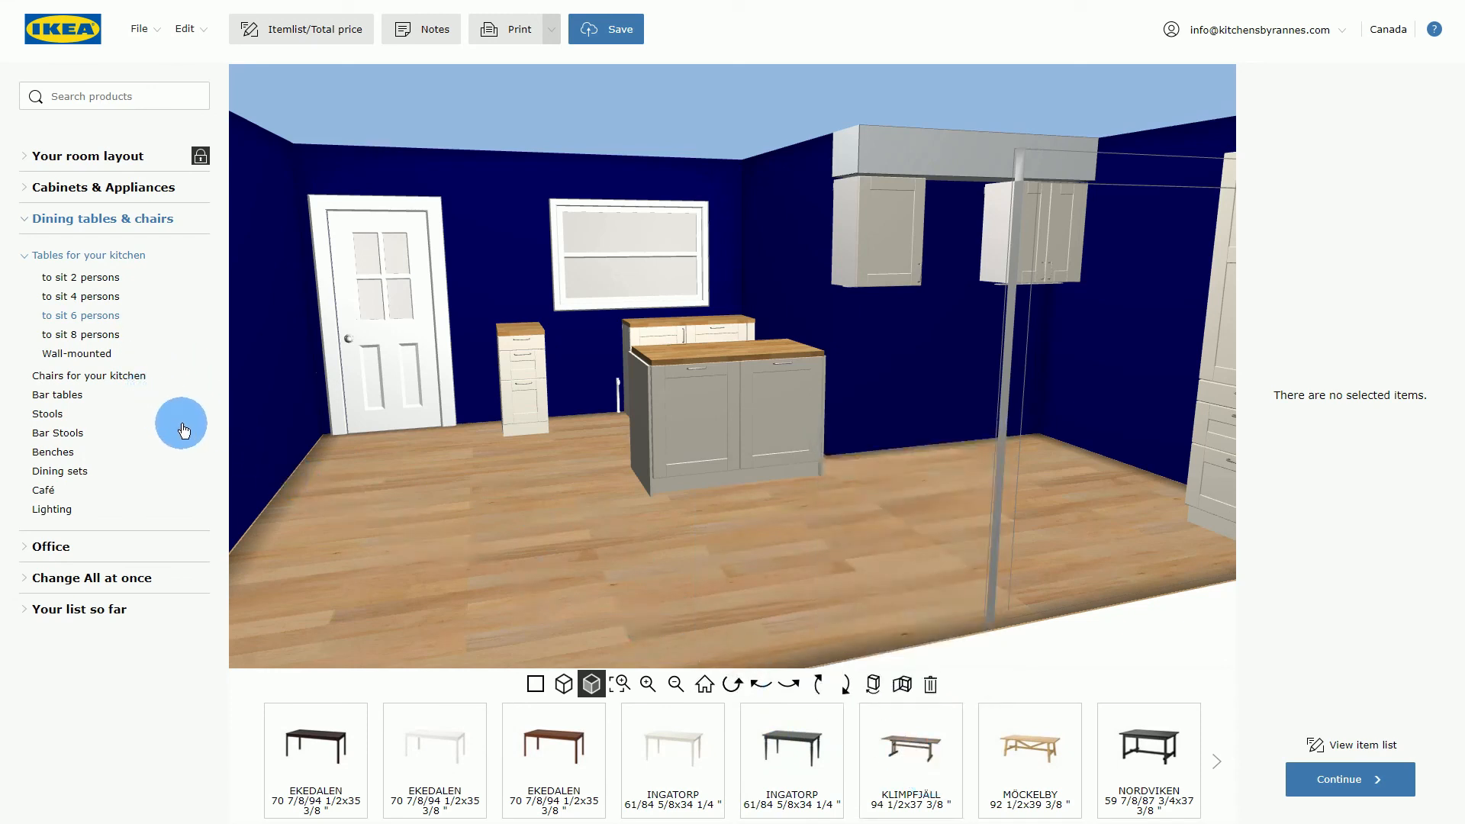
pyautogui.click(26, 258)
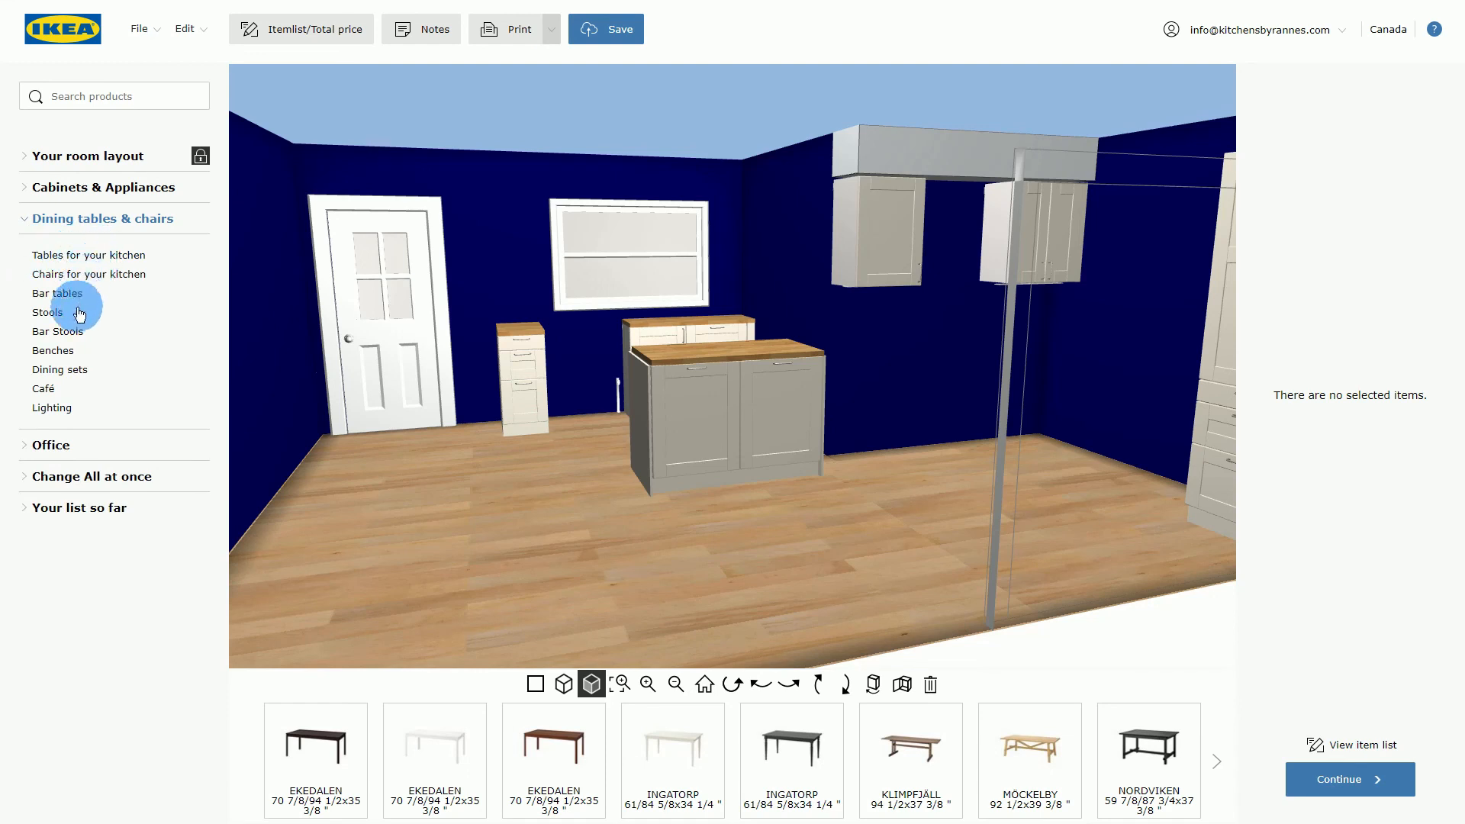
# Add the JOKKMOKK table and 4 chairs dining set and move it to the open floor in front of the door.
pyautogui.click(79, 370)
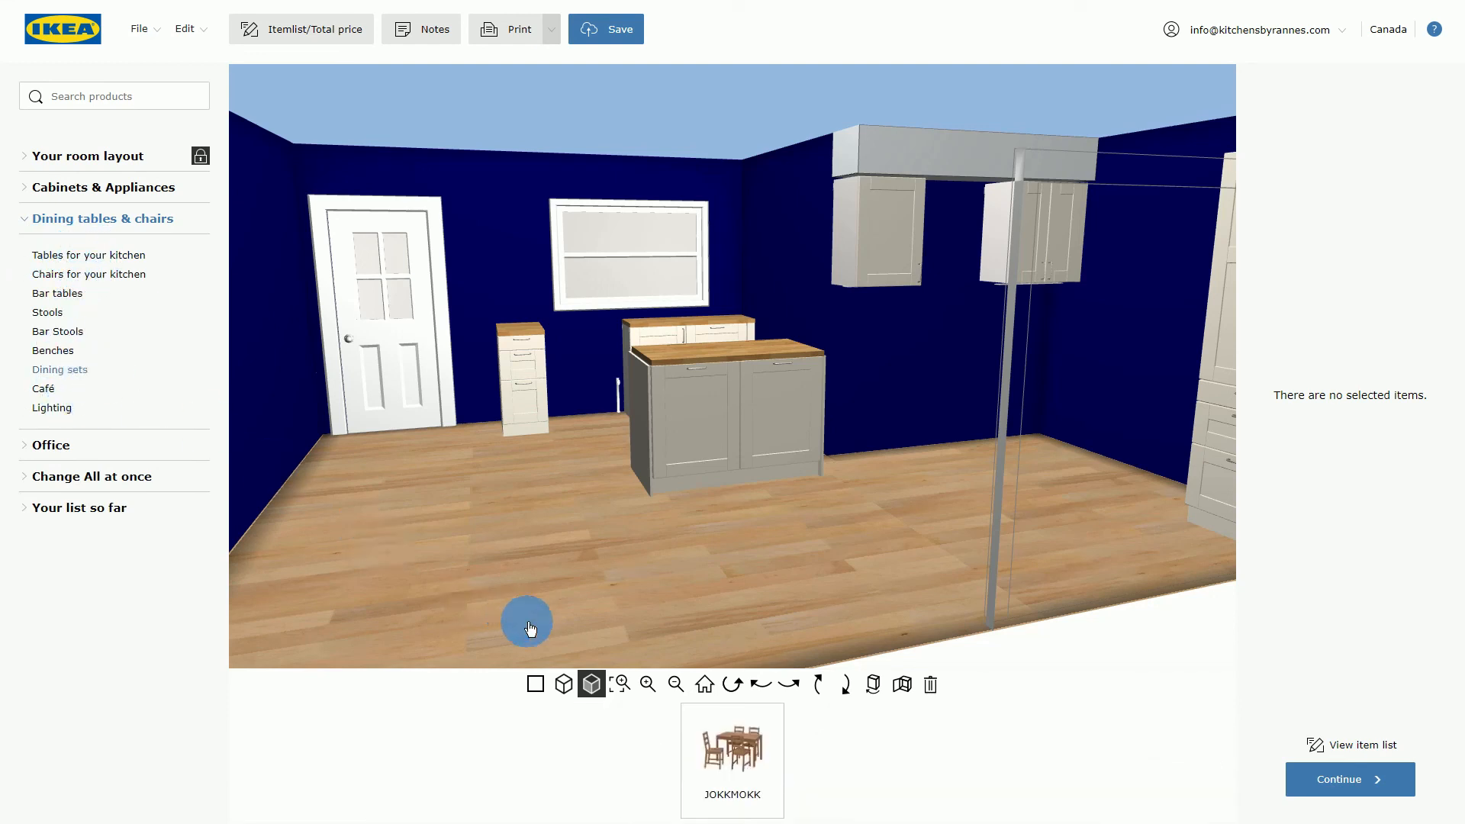
pyautogui.click(740, 763)
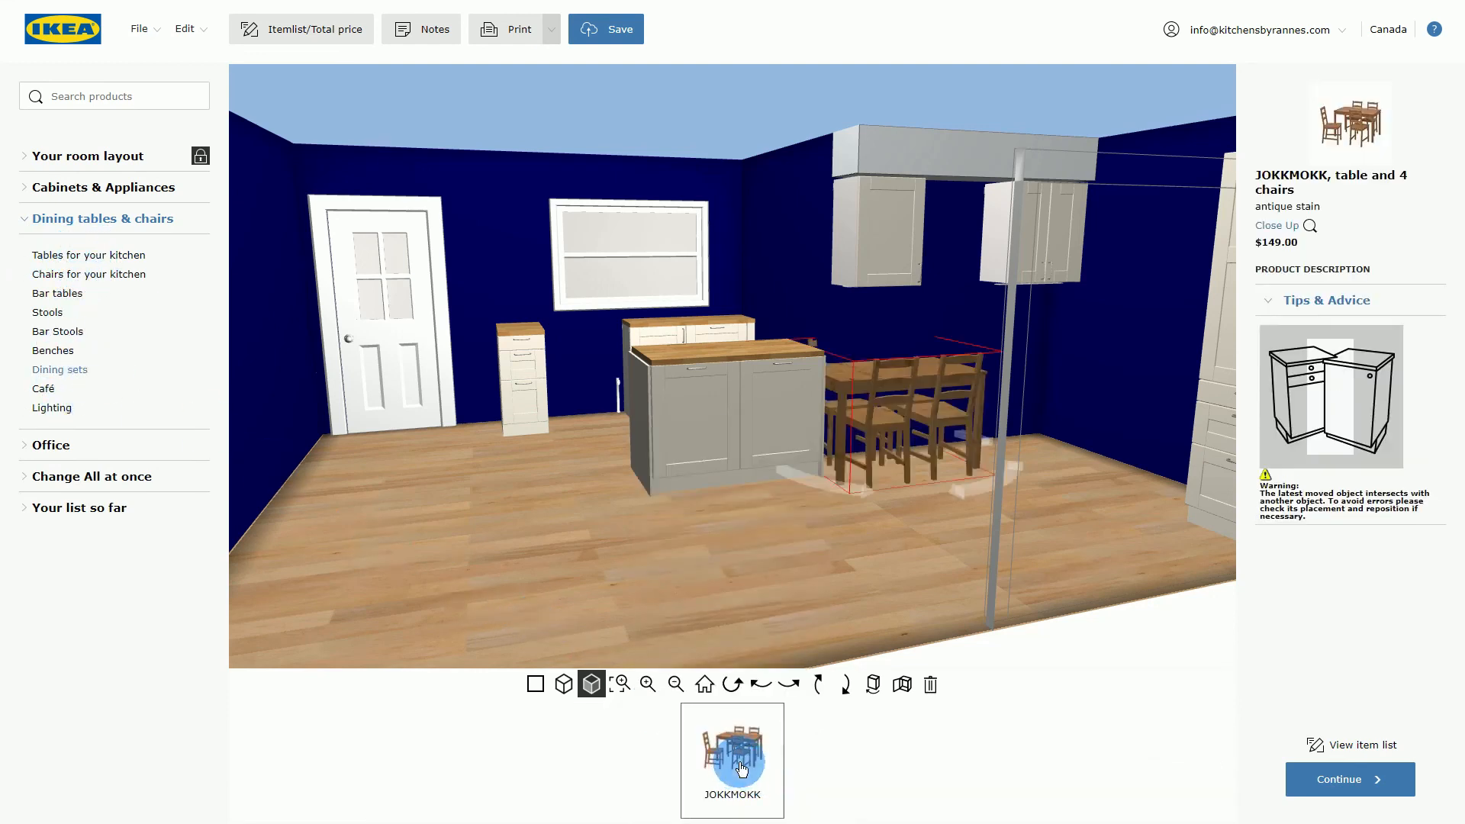
pyautogui.click(898, 381)
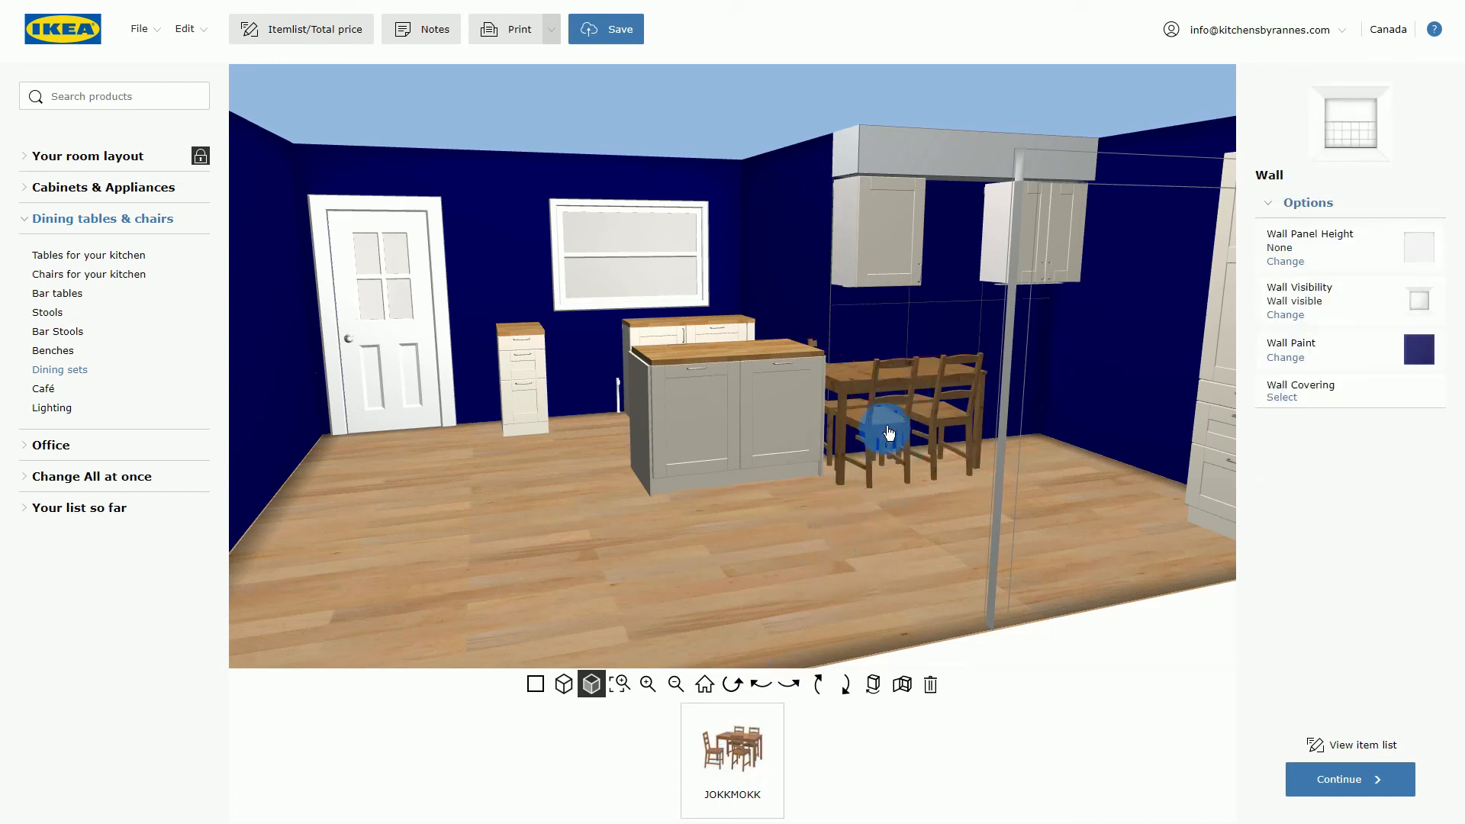
pyautogui.moveTo(889, 433); pyautogui.dragTo(458, 467)
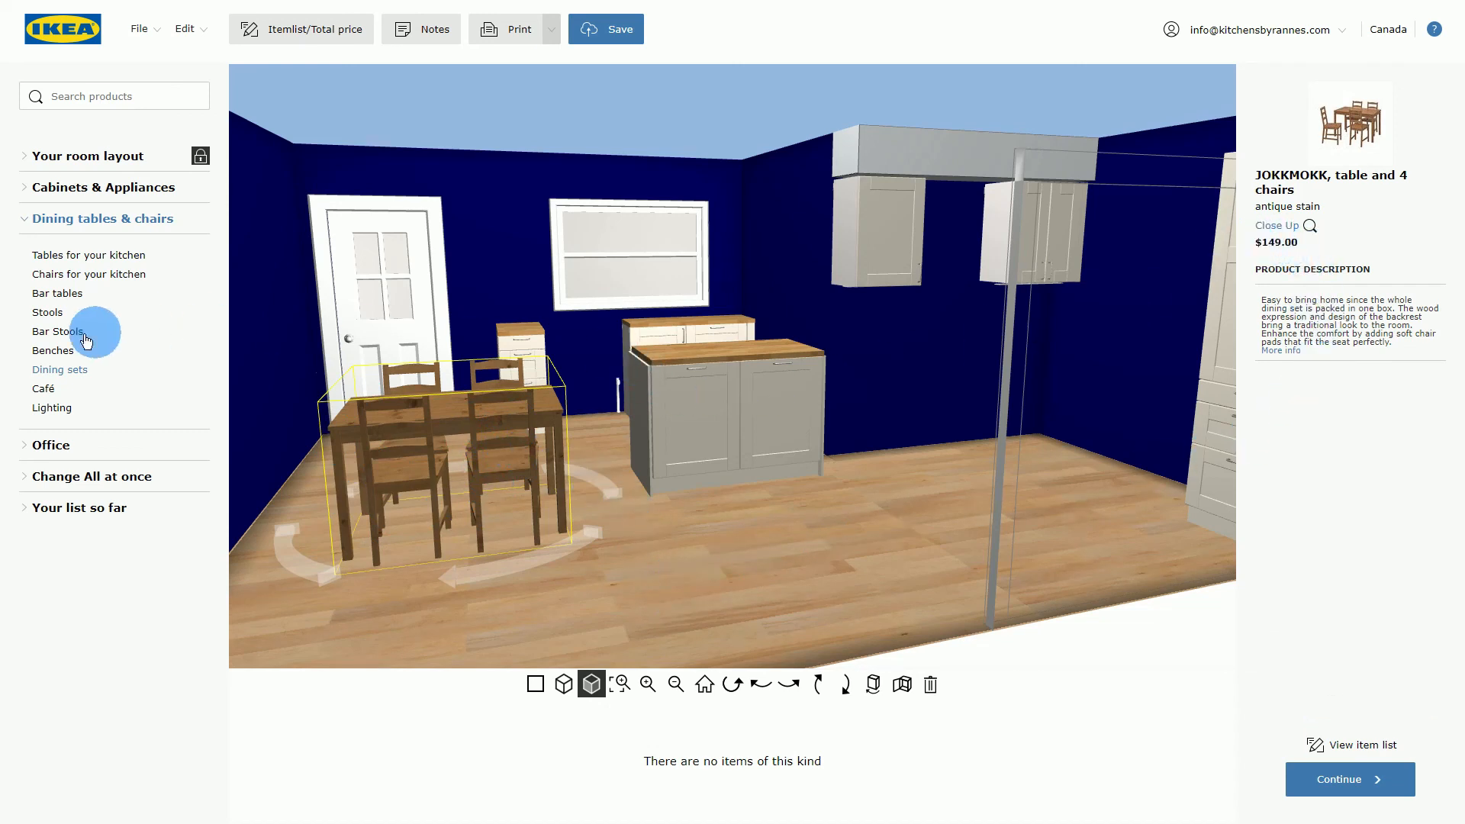
# Look through the bar tables, dining sets, benches and café tables in the catalogue.
pyautogui.click(67, 297)
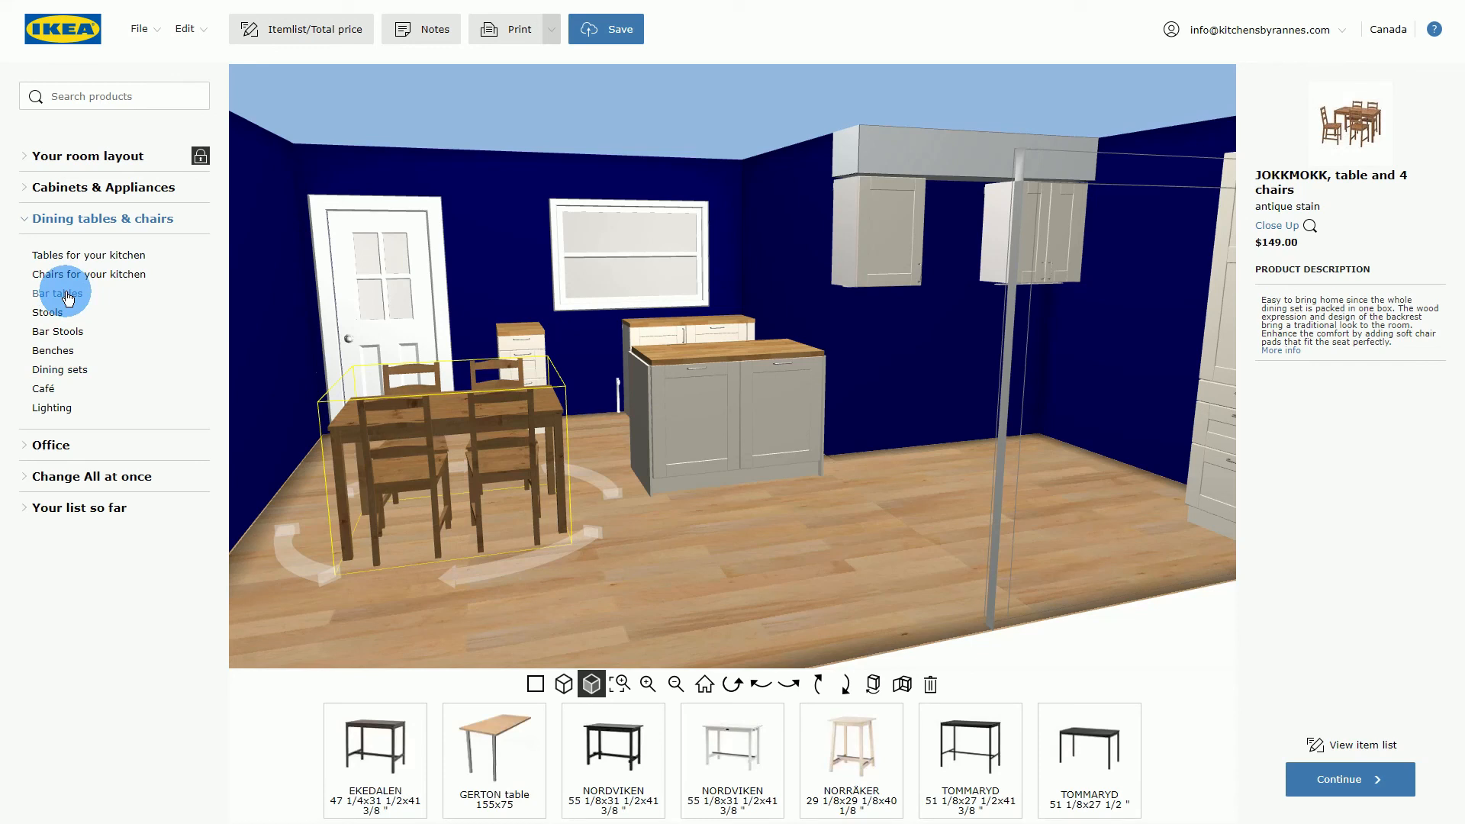
pyautogui.click(54, 370)
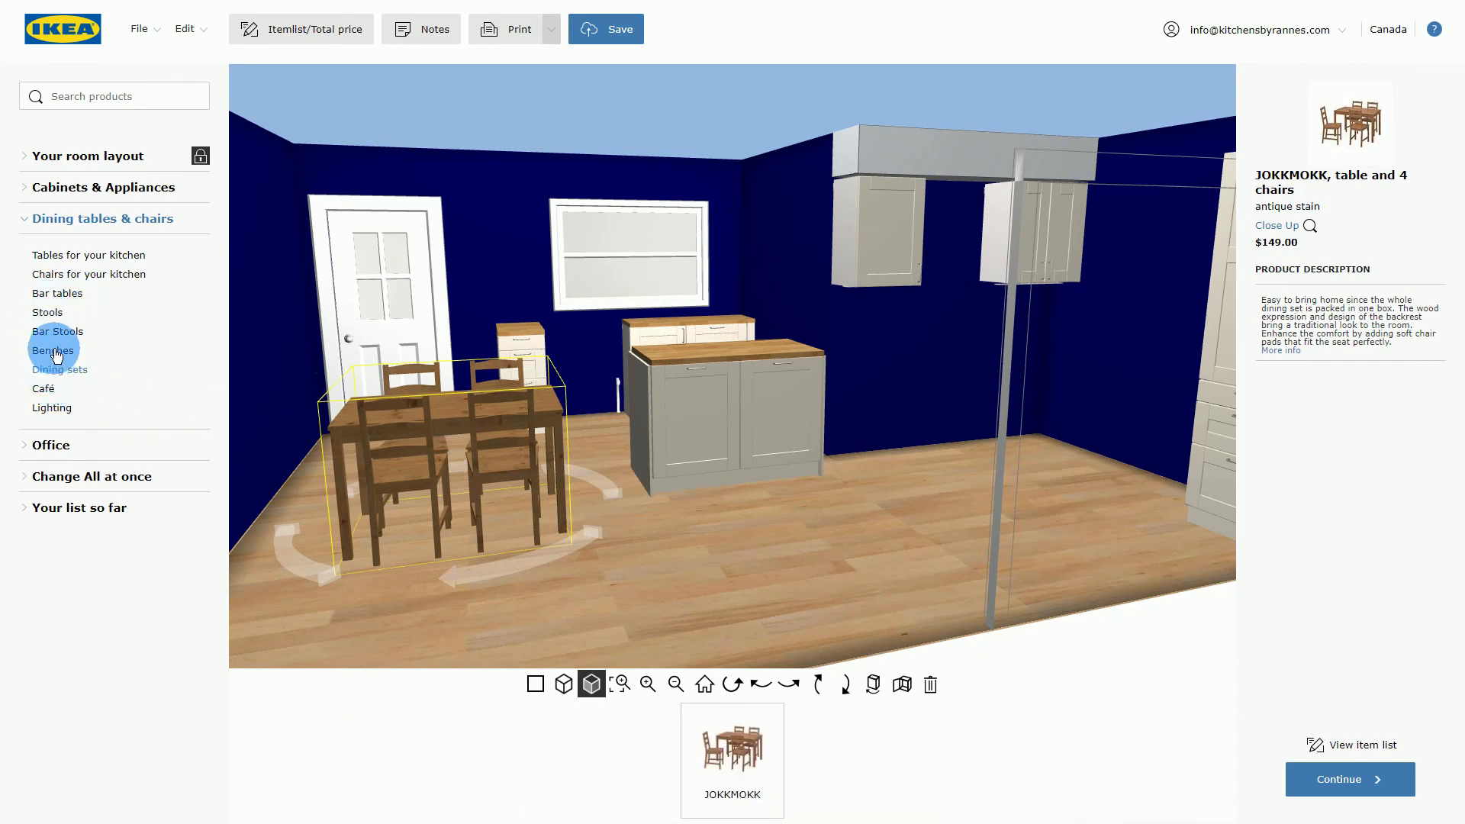
pyautogui.click(51, 351)
pyautogui.click(45, 390)
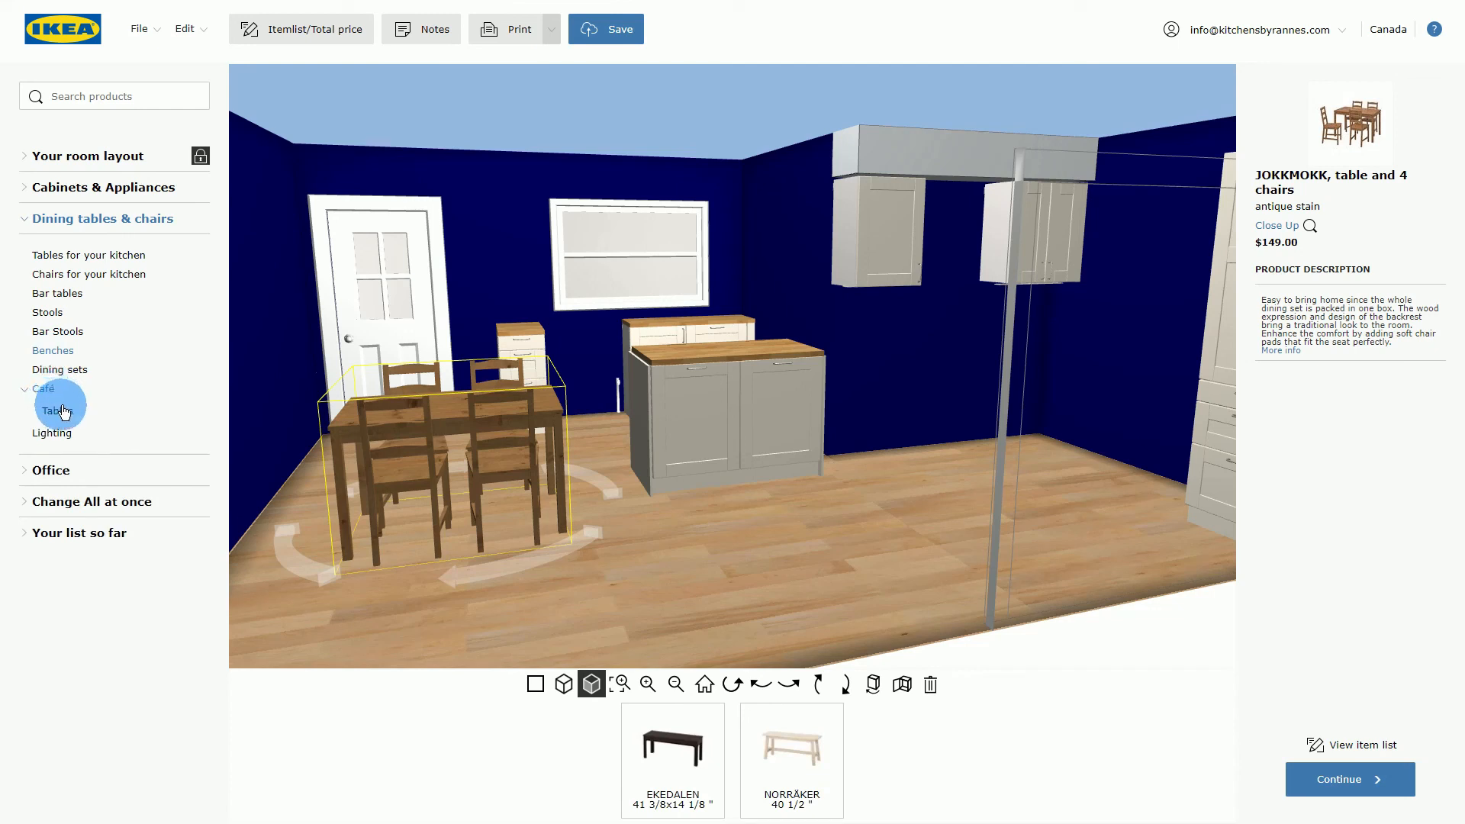
pyautogui.click(61, 412)
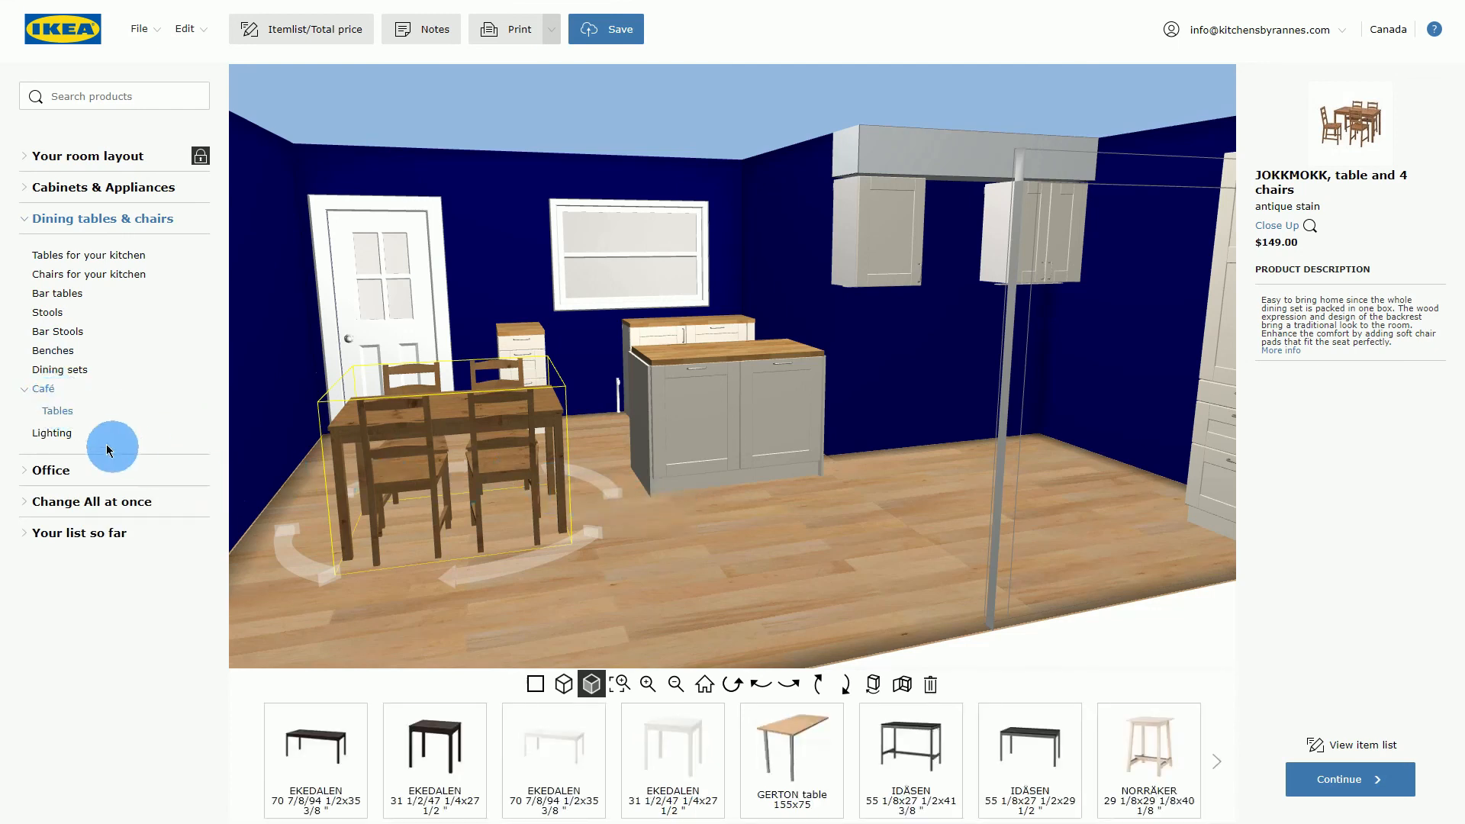
# Try out the 19 inch HEKTAR pendant lamp from the ceiling lamps near the dining set, and delete it again.
pyautogui.click(68, 437)
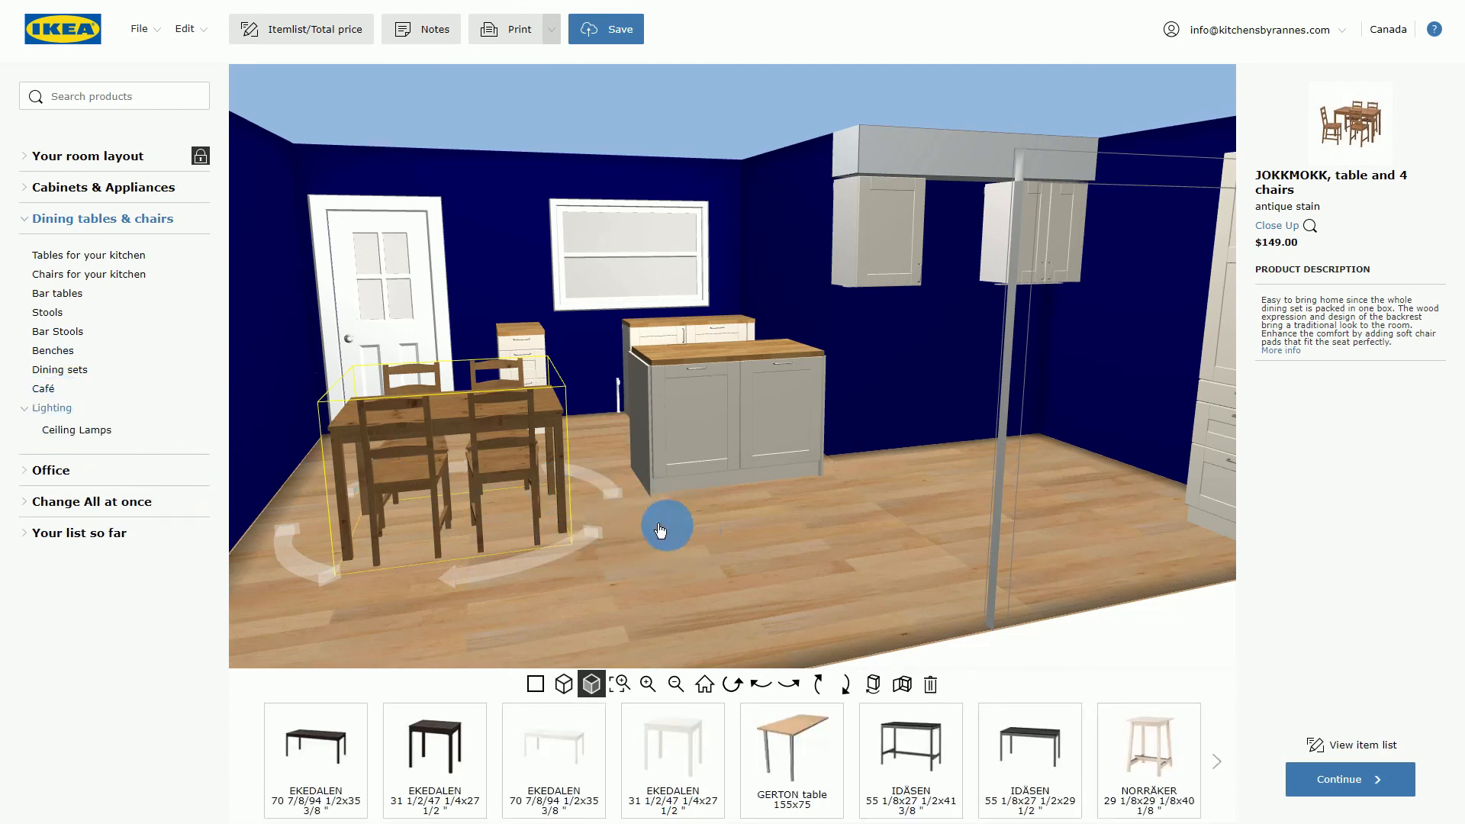
pyautogui.click(74, 438)
pyautogui.click(787, 779)
pyautogui.moveTo(786, 778)
pyautogui.mouseDown()
pyautogui.moveTo(795, 703)
pyautogui.moveTo(746, 598)
pyautogui.moveTo(726, 399)
pyautogui.moveTo(736, 248)
pyautogui.moveTo(586, 260)
pyautogui.mouseUp()
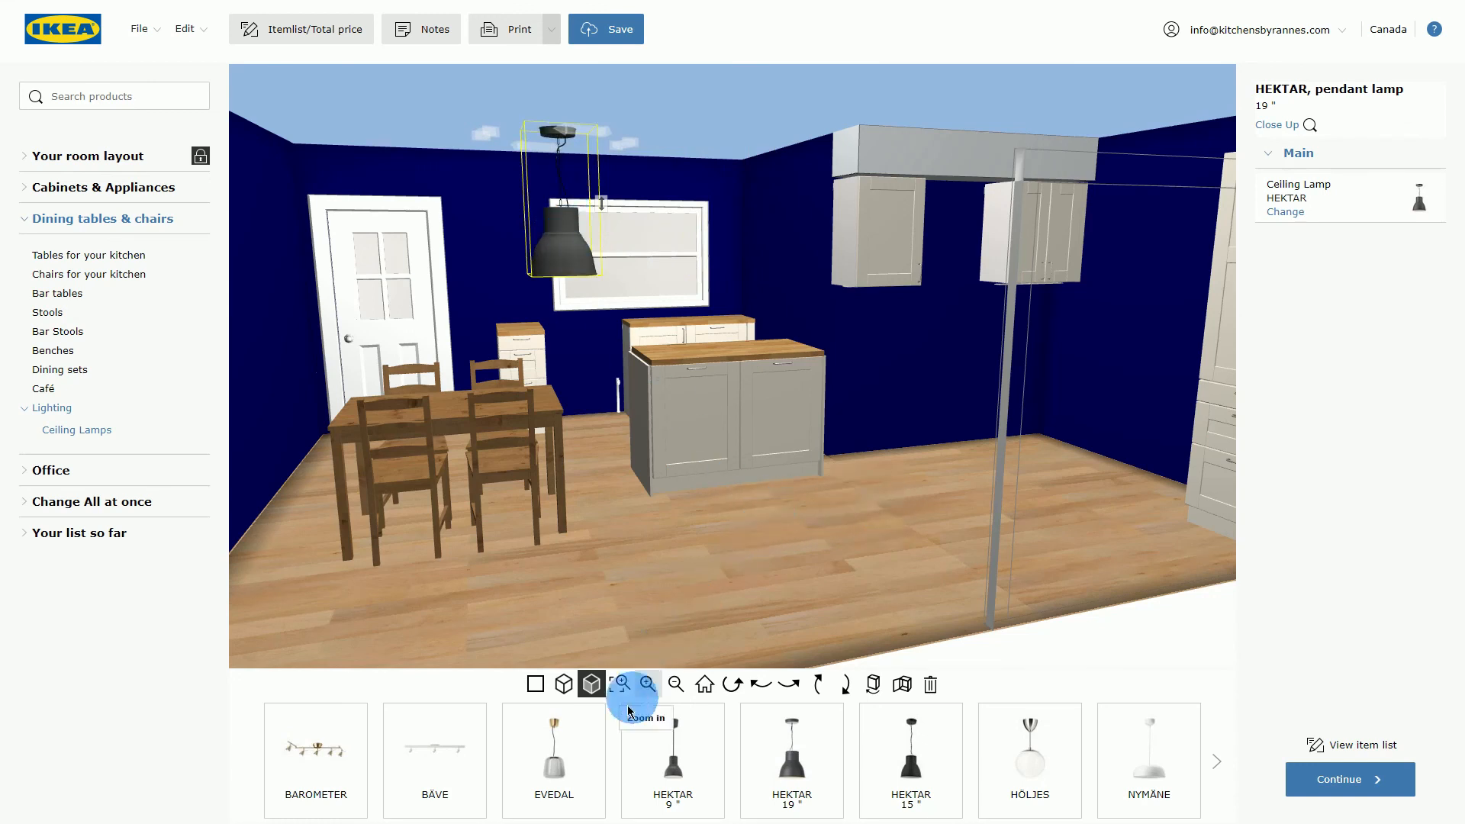
pyautogui.click(566, 773)
pyautogui.moveTo(566, 772)
pyautogui.mouseDown()
pyautogui.moveTo(559, 611)
pyautogui.moveTo(773, 582)
pyautogui.moveTo(725, 585)
pyautogui.moveTo(694, 556)
pyautogui.mouseUp()
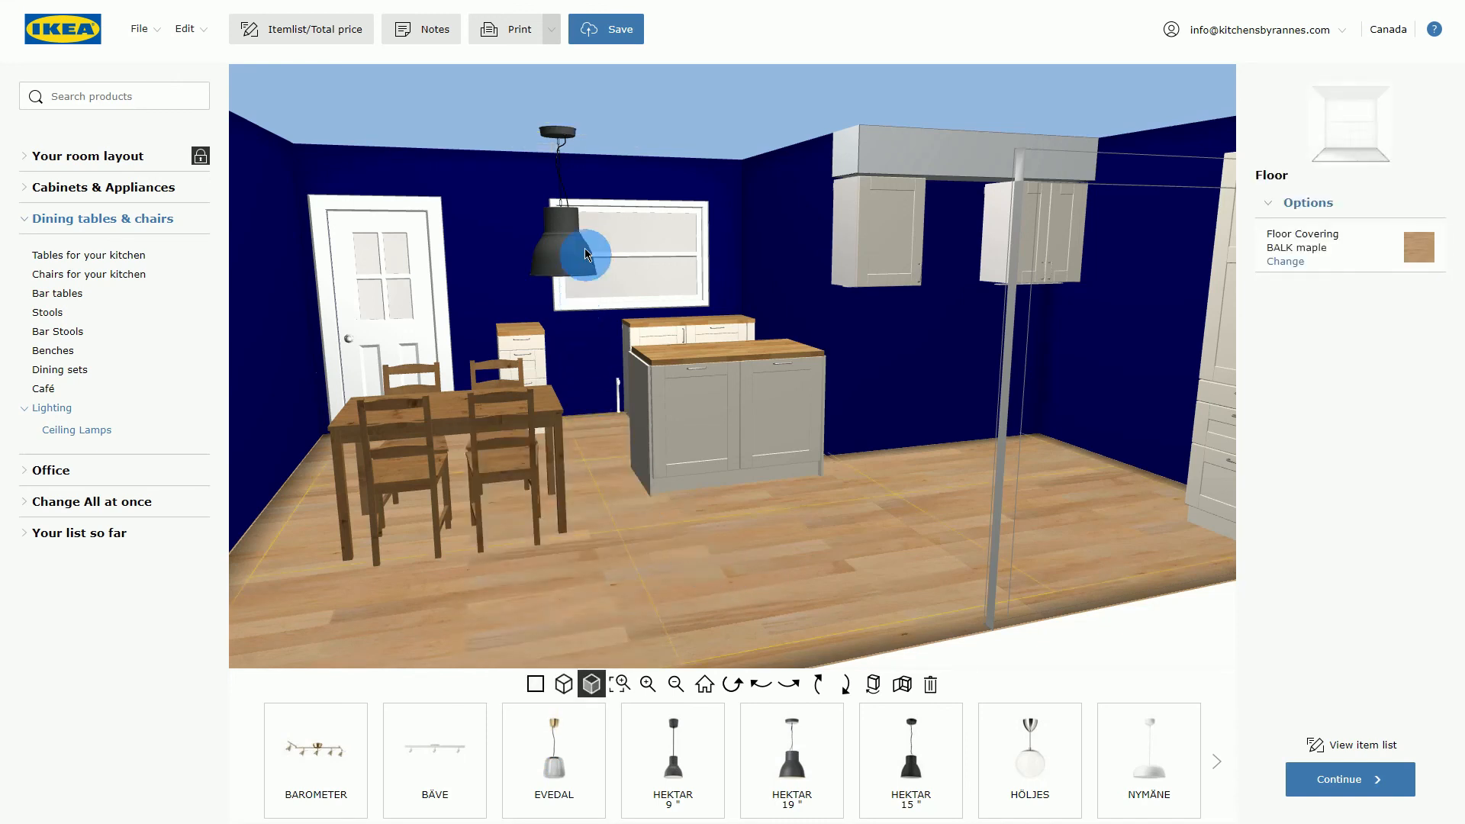
pyautogui.click(562, 229)
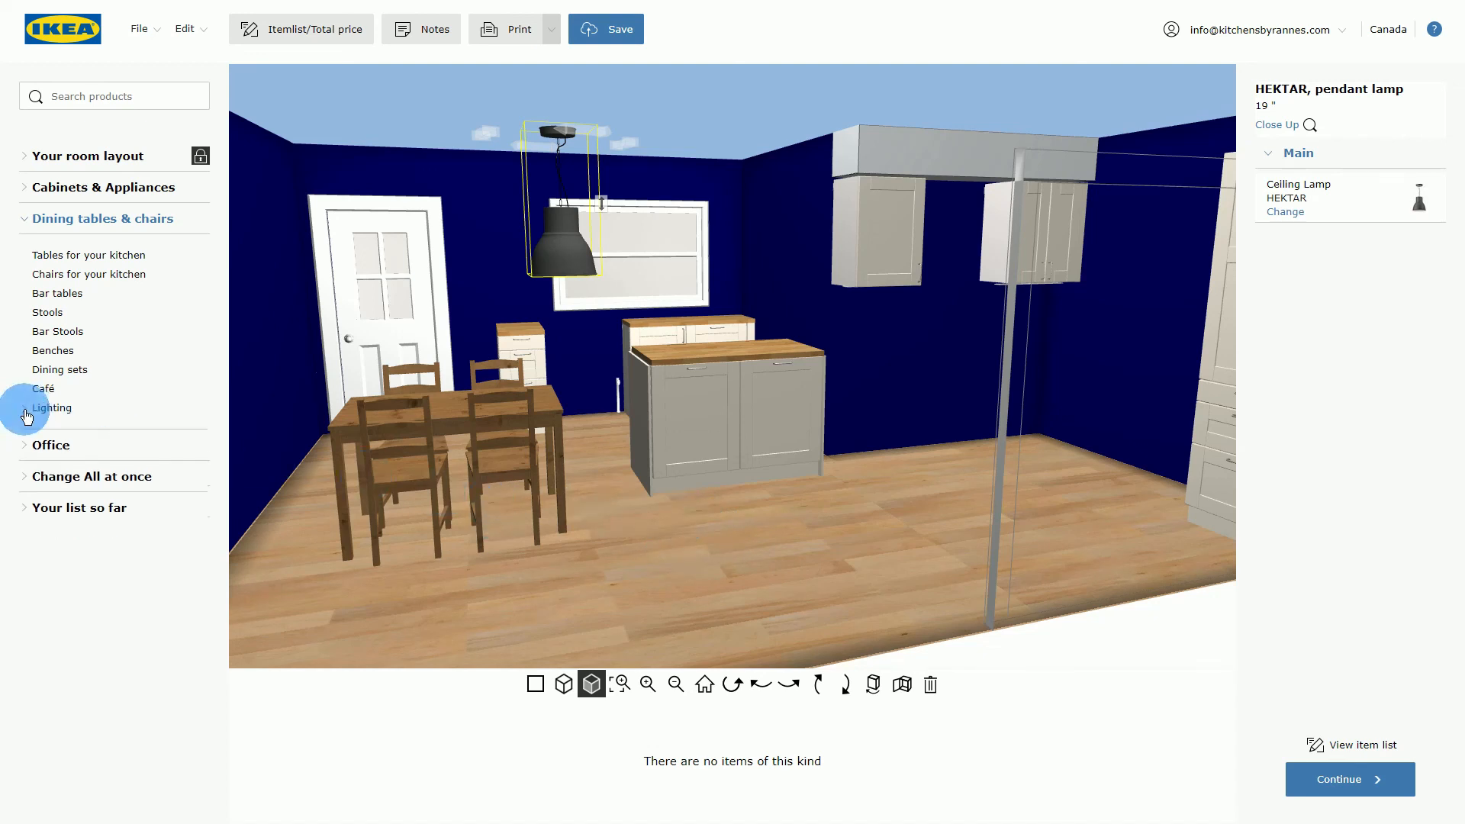
pyautogui.click(931, 685)
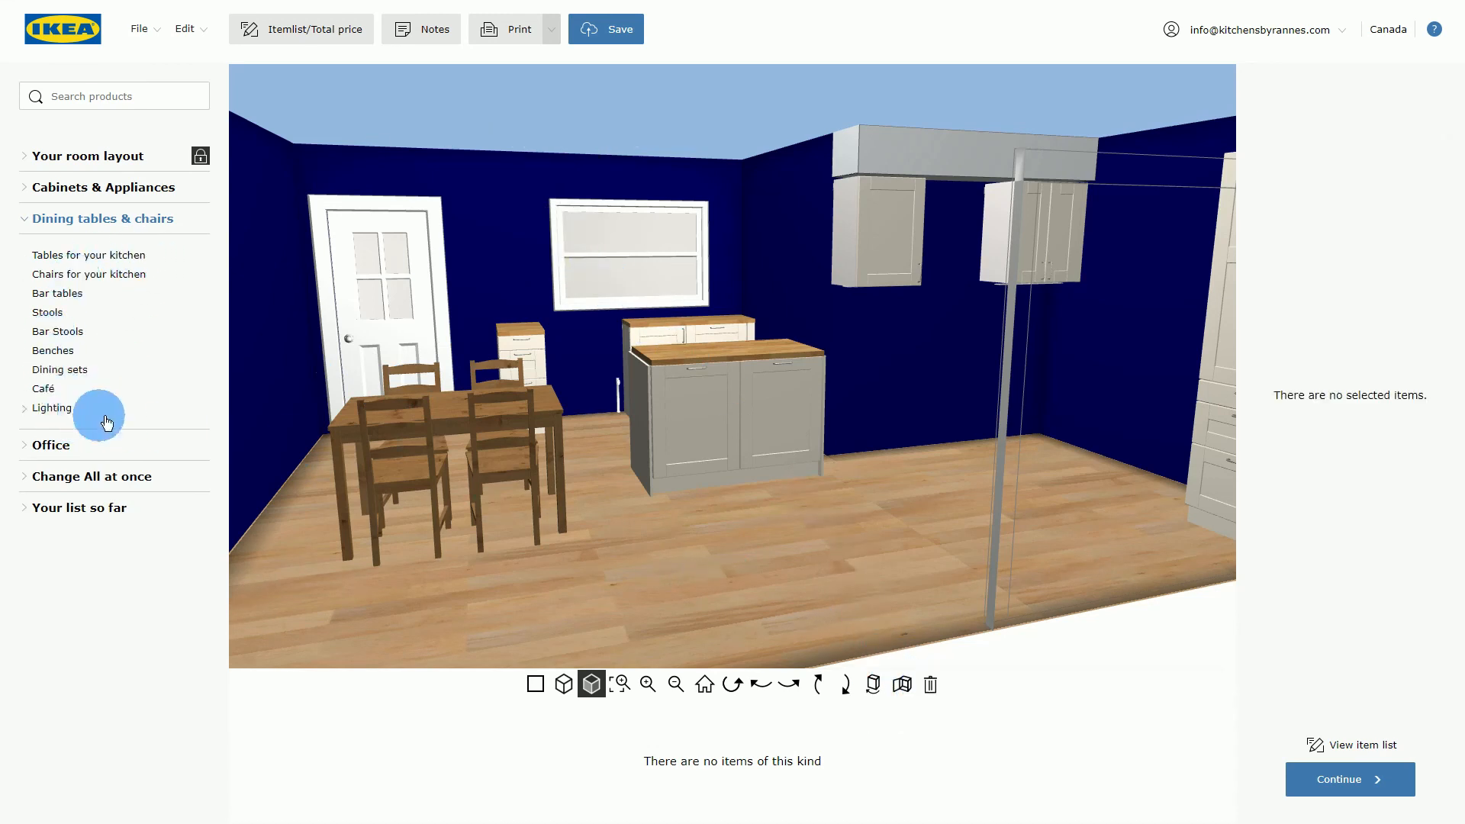
# Look over the office product categories and the list of elements that can be changed all at once.
pyautogui.click(55, 447)
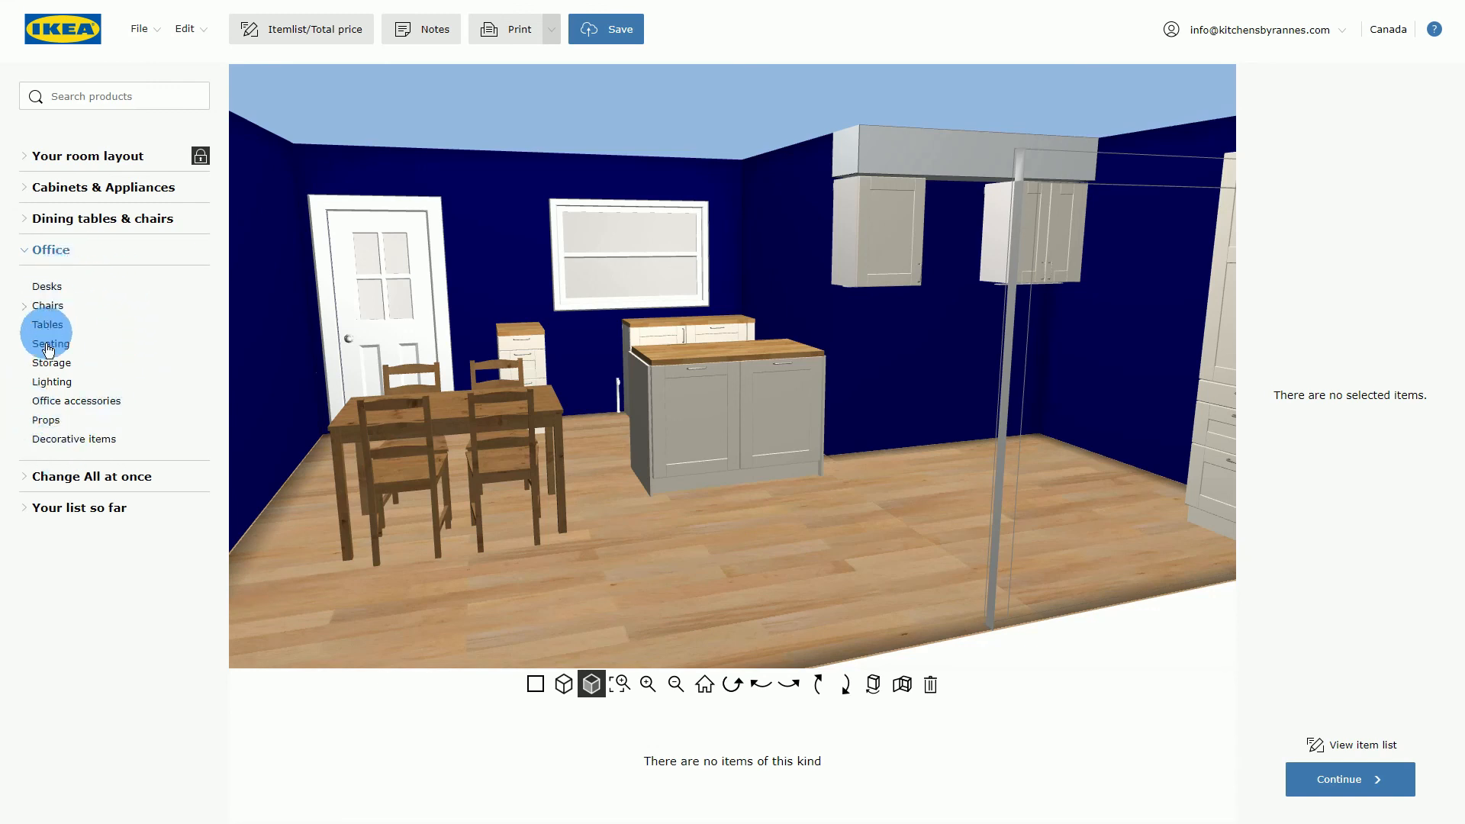
pyautogui.click(27, 248)
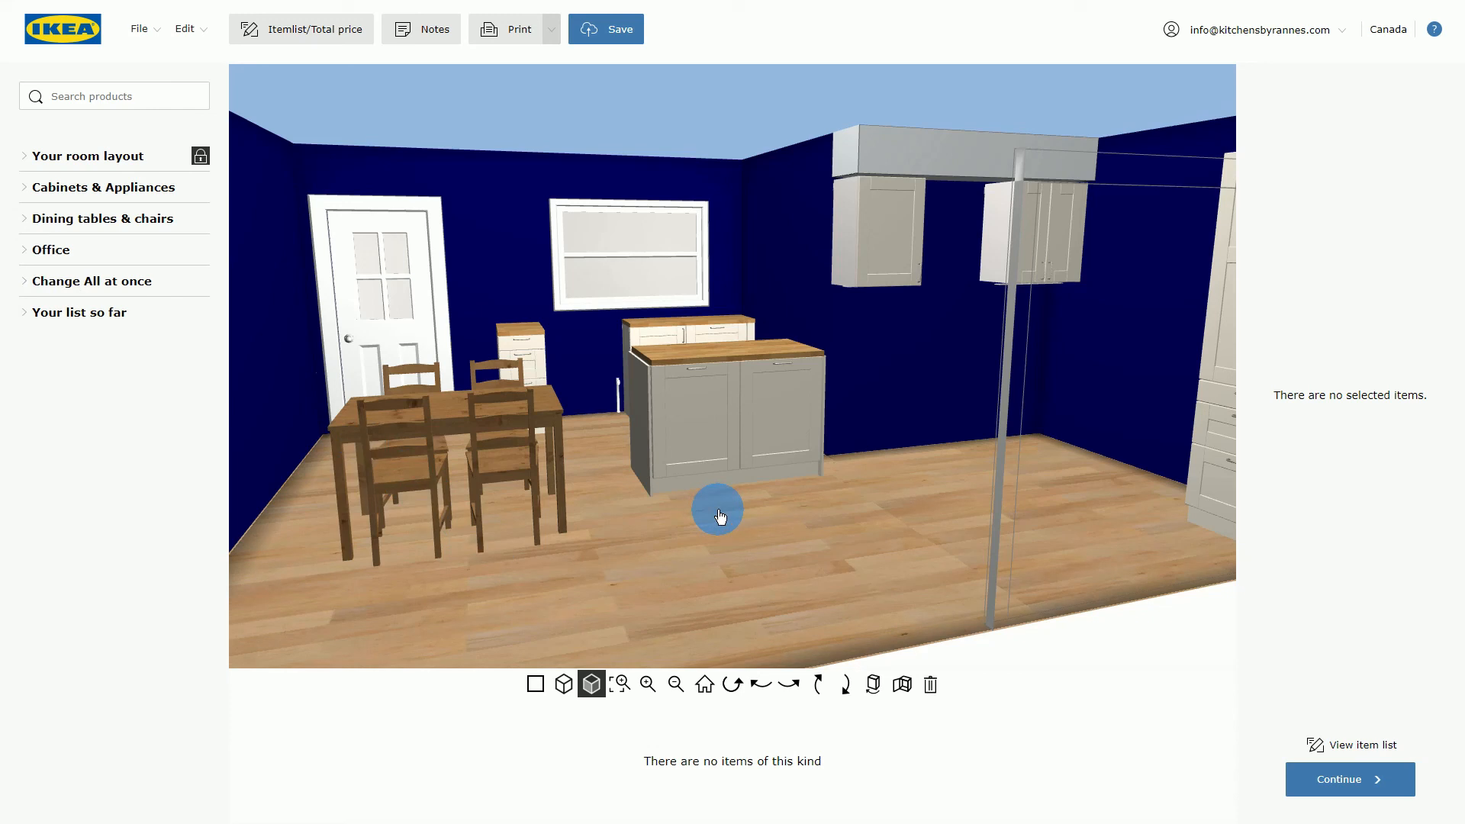
pyautogui.click(25, 287)
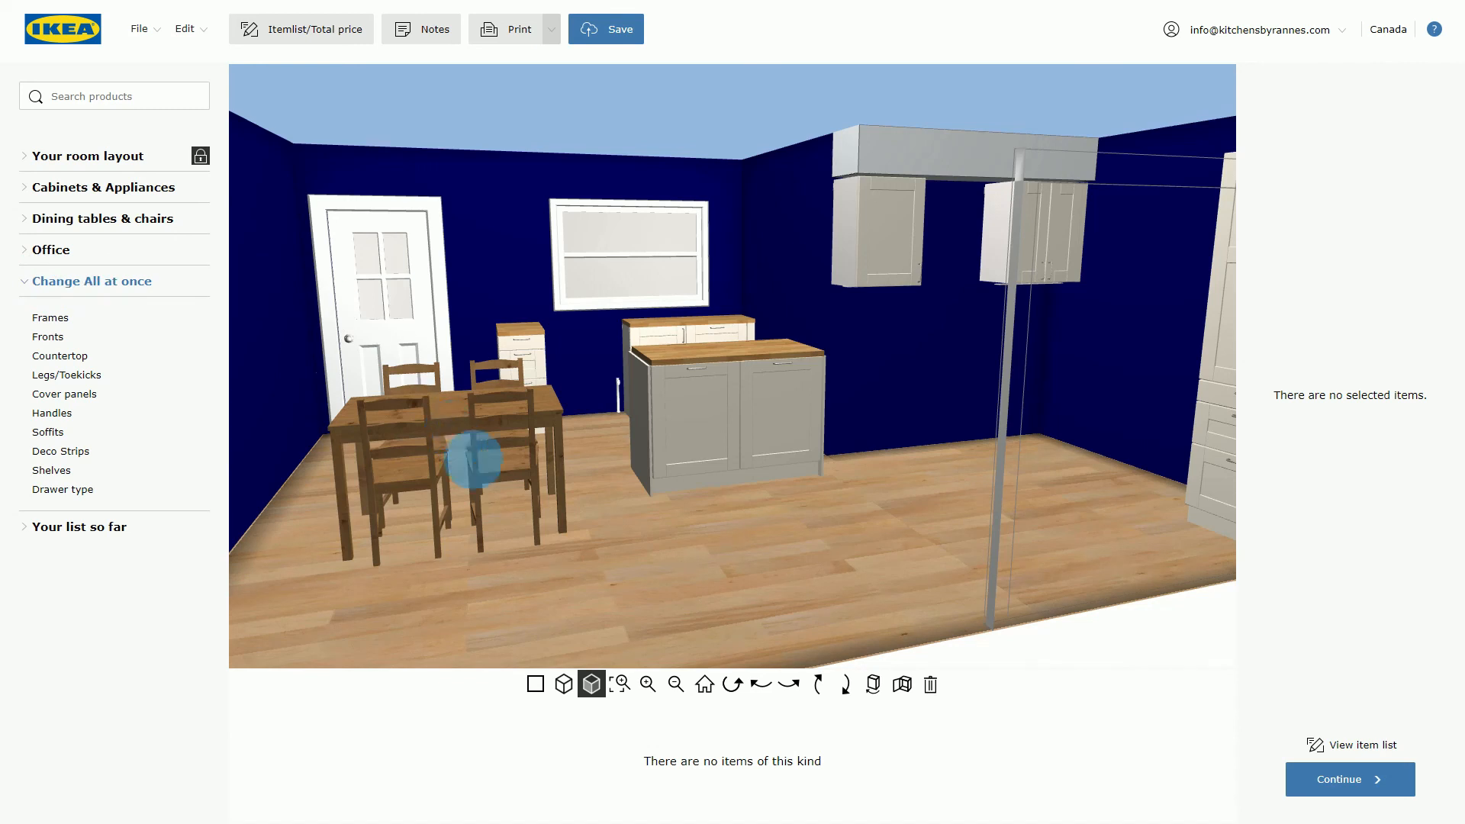
# Delete the JOKKMOKK dining set from the floor.
pyautogui.click(473, 460)
pyautogui.click(932, 686)
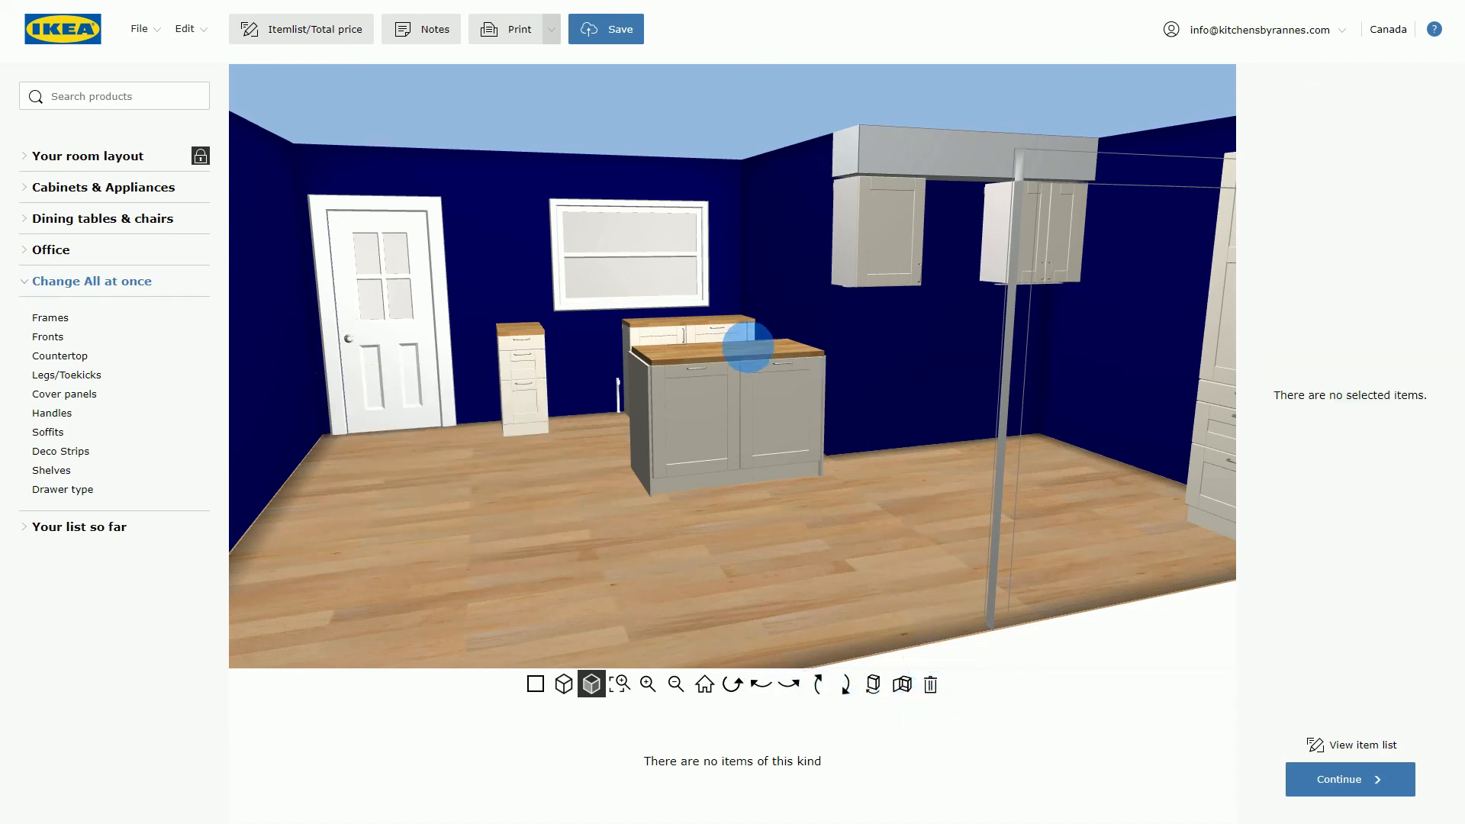
# Examine the SEKTION white and SEKTION wood effect brown options for changing all cabinet frames at once.
pyautogui.click(54, 322)
pyautogui.click(707, 783)
pyautogui.click(793, 759)
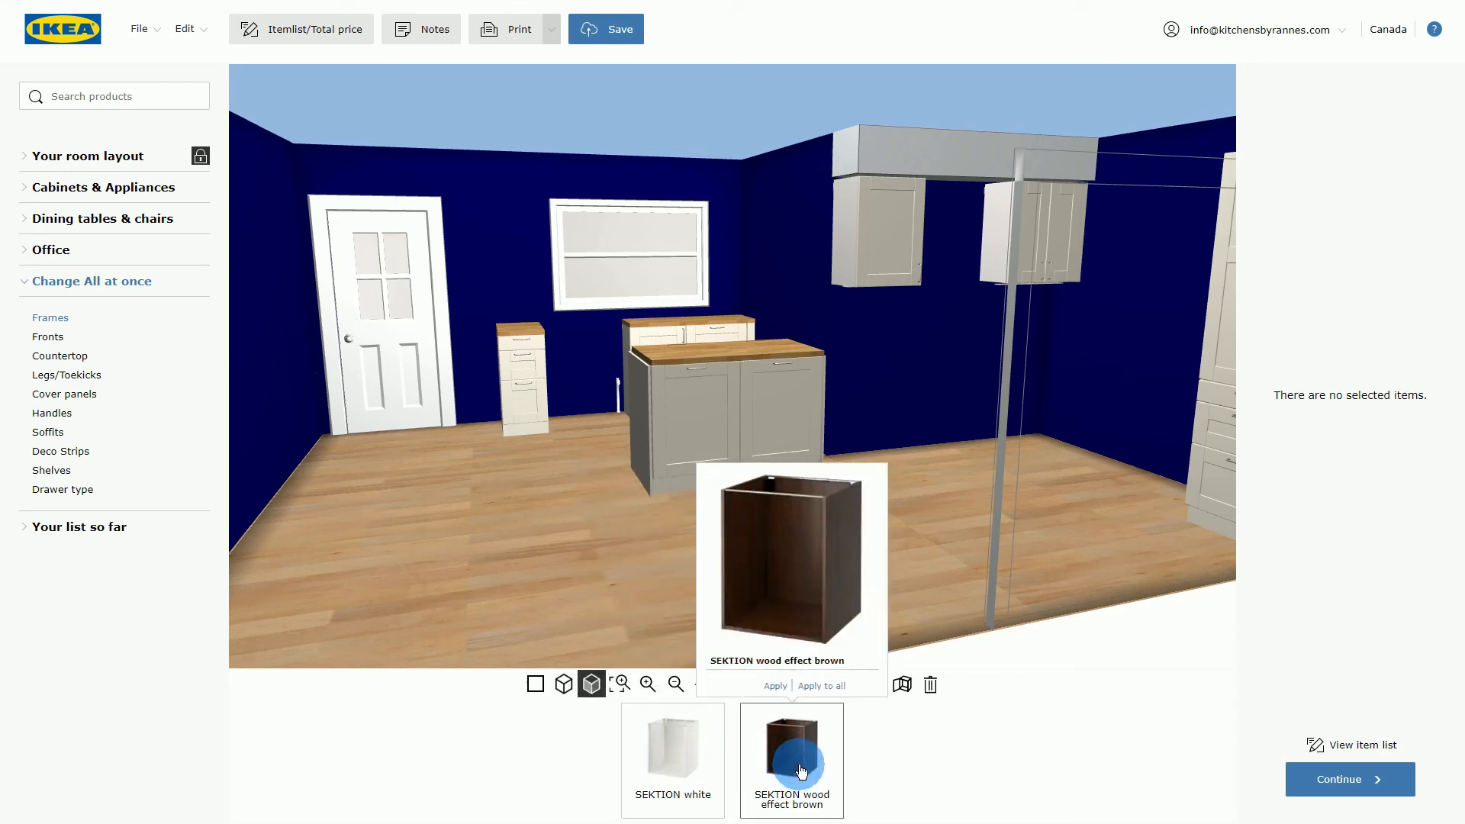
pyautogui.click(822, 687)
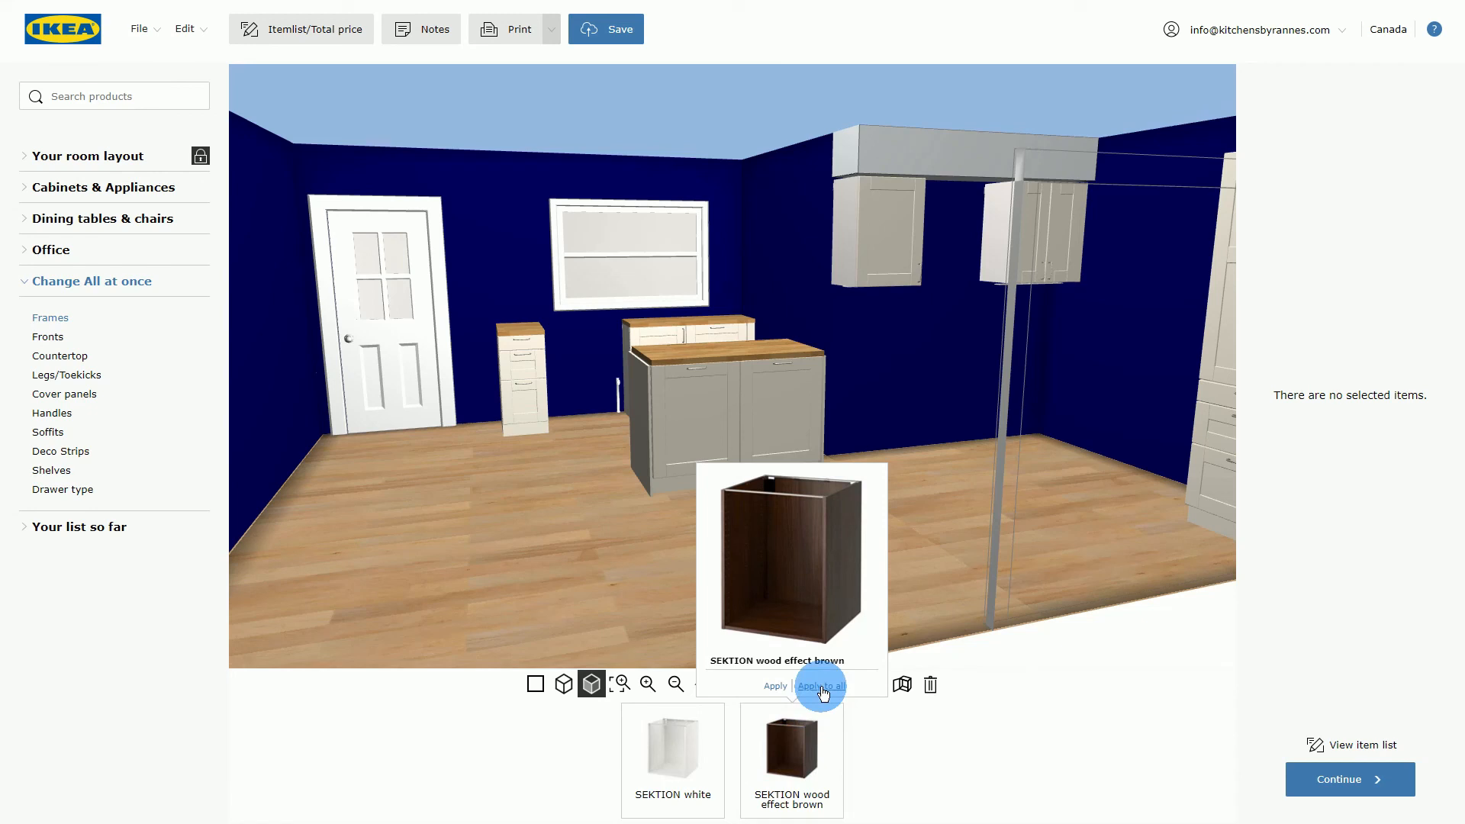
# Change the fronts of all cabinets in the kitchen to AXSTAD matt white.
pyautogui.click(49, 338)
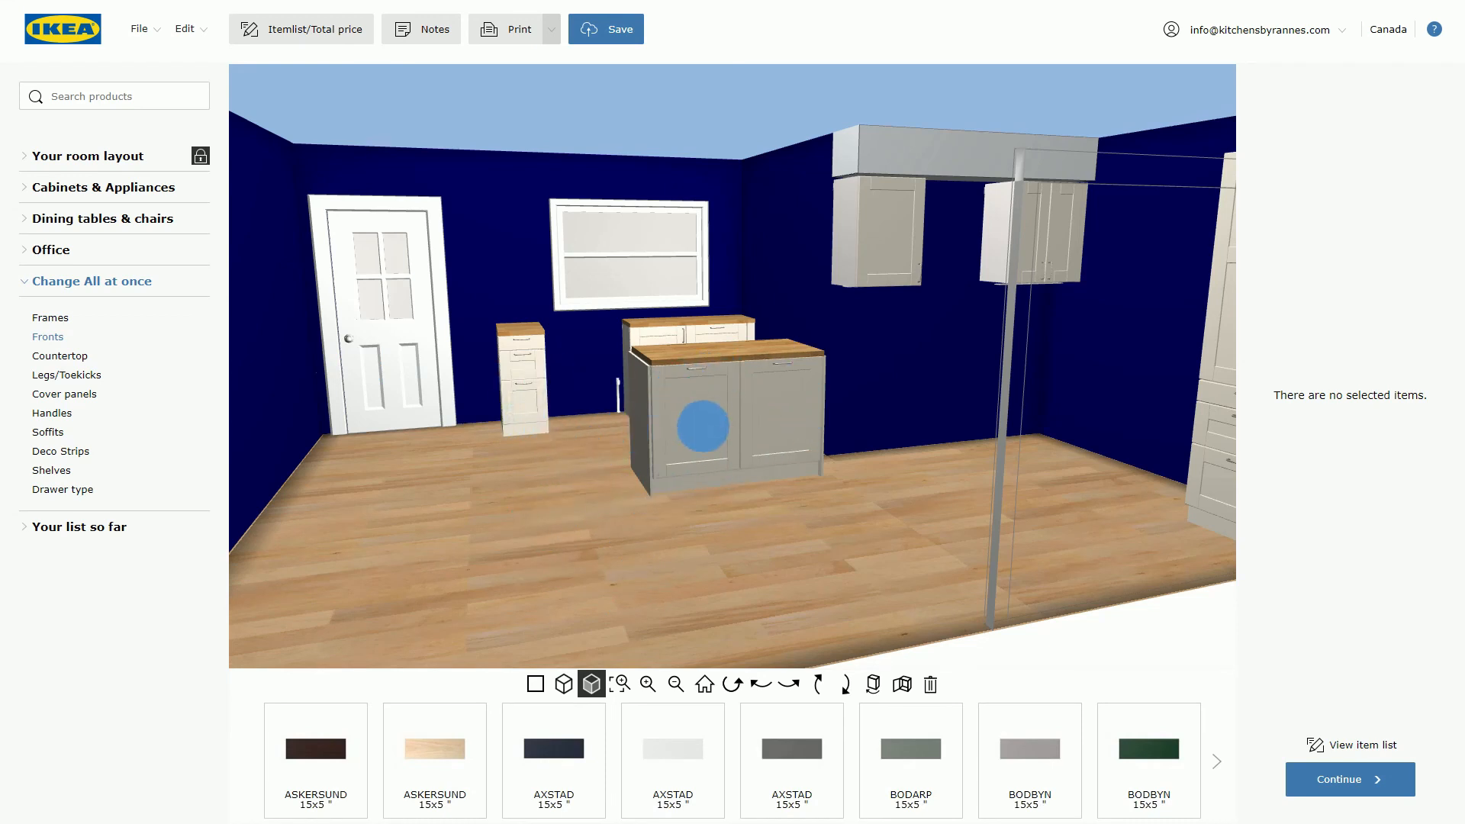
pyautogui.click(701, 424)
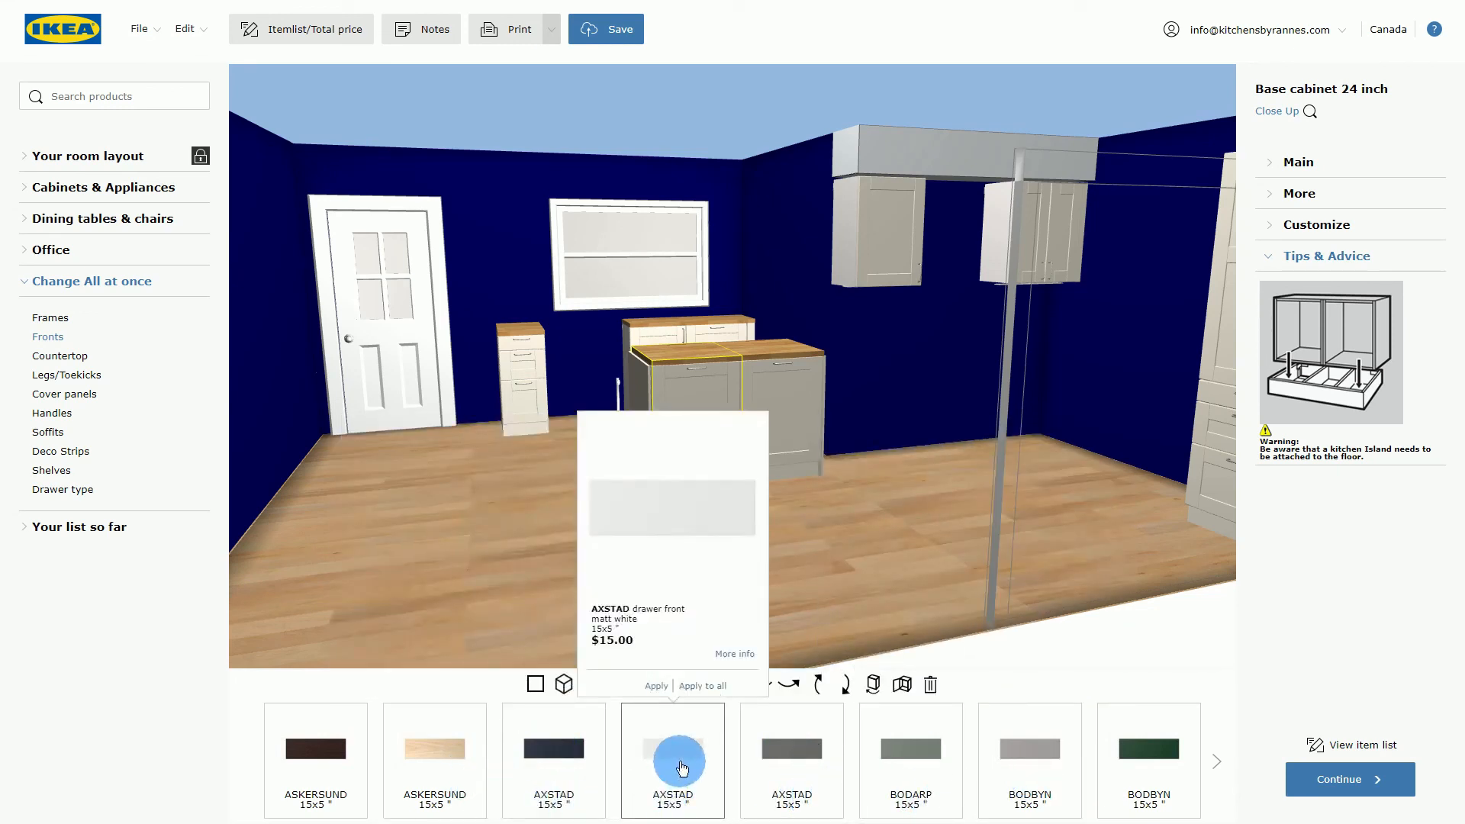
pyautogui.click(702, 687)
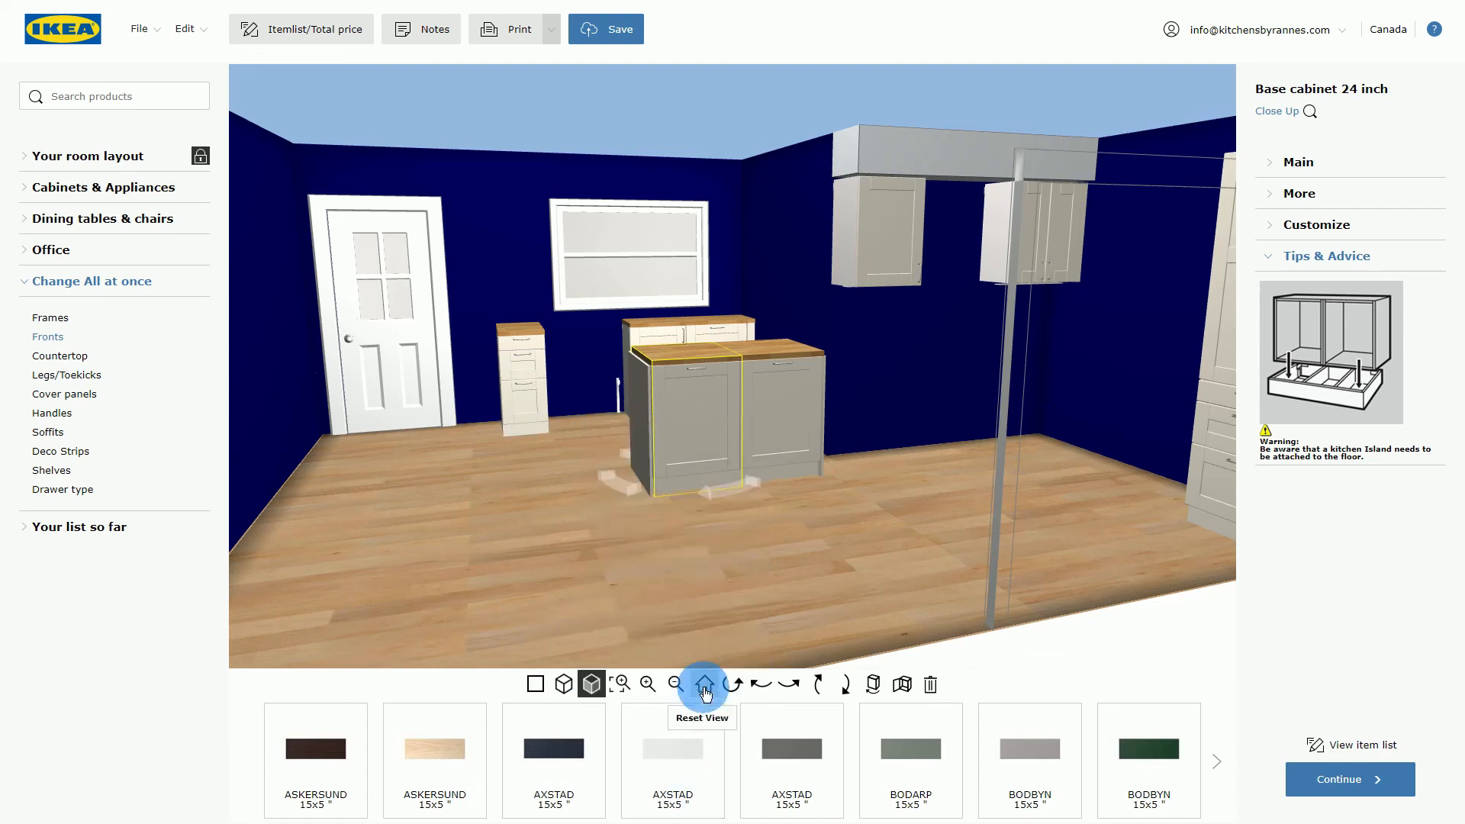
pyautogui.click(768, 561)
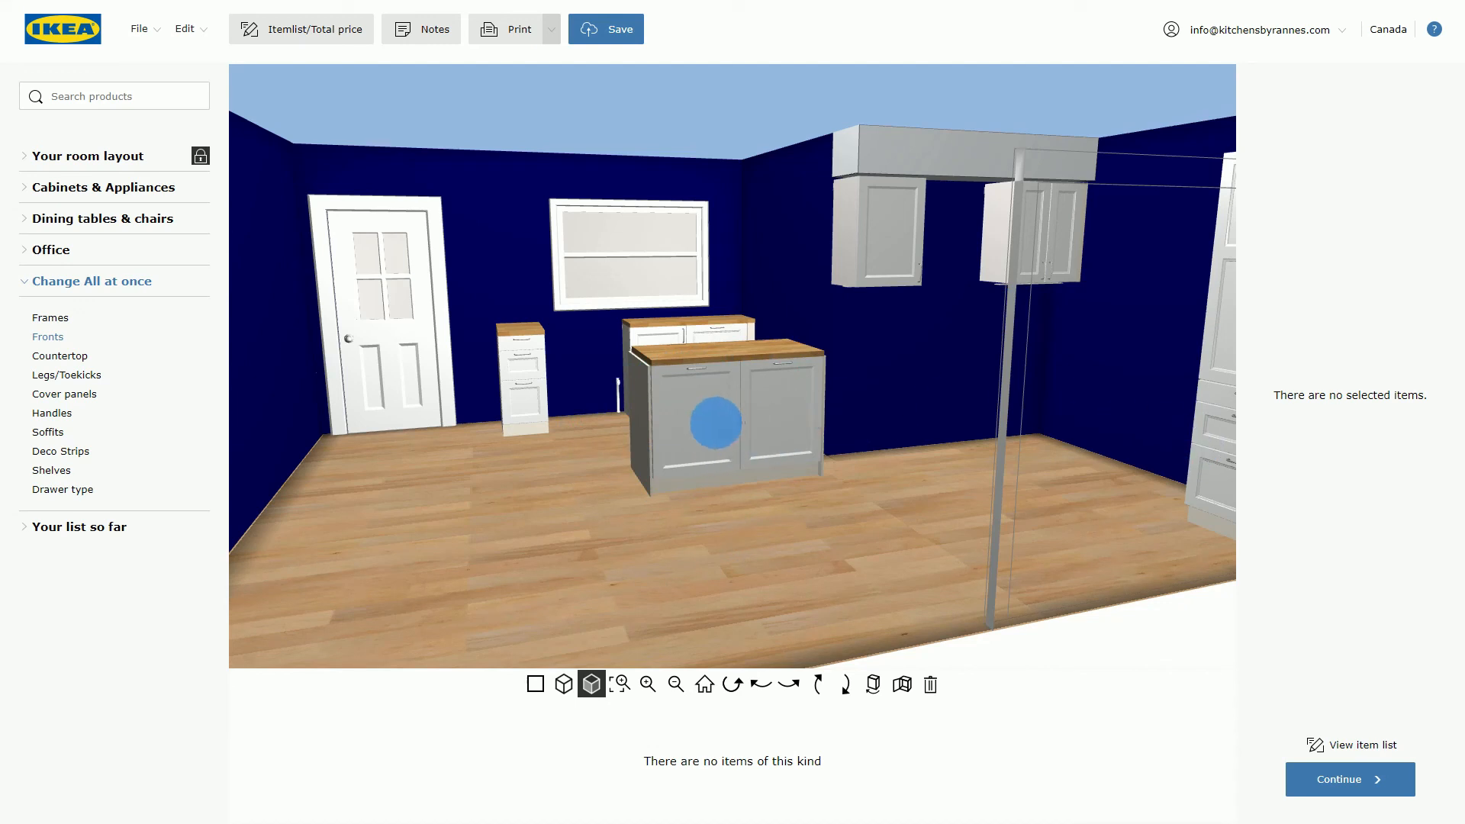
# Examine the main options of the island's 24-inch base cabinet, including front, handle, drawer and countertop.
pyautogui.click(695, 426)
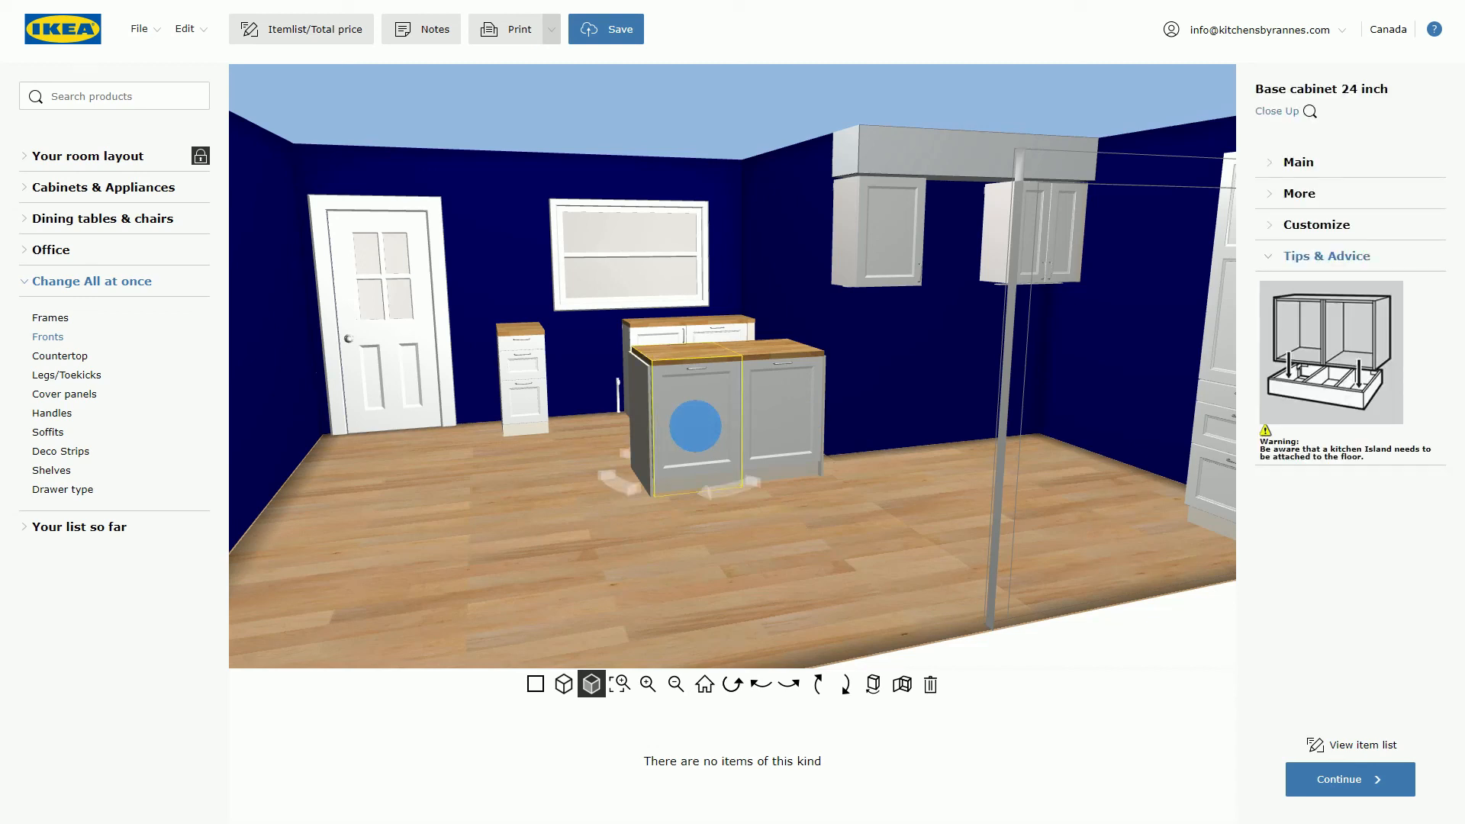
pyautogui.click(1298, 162)
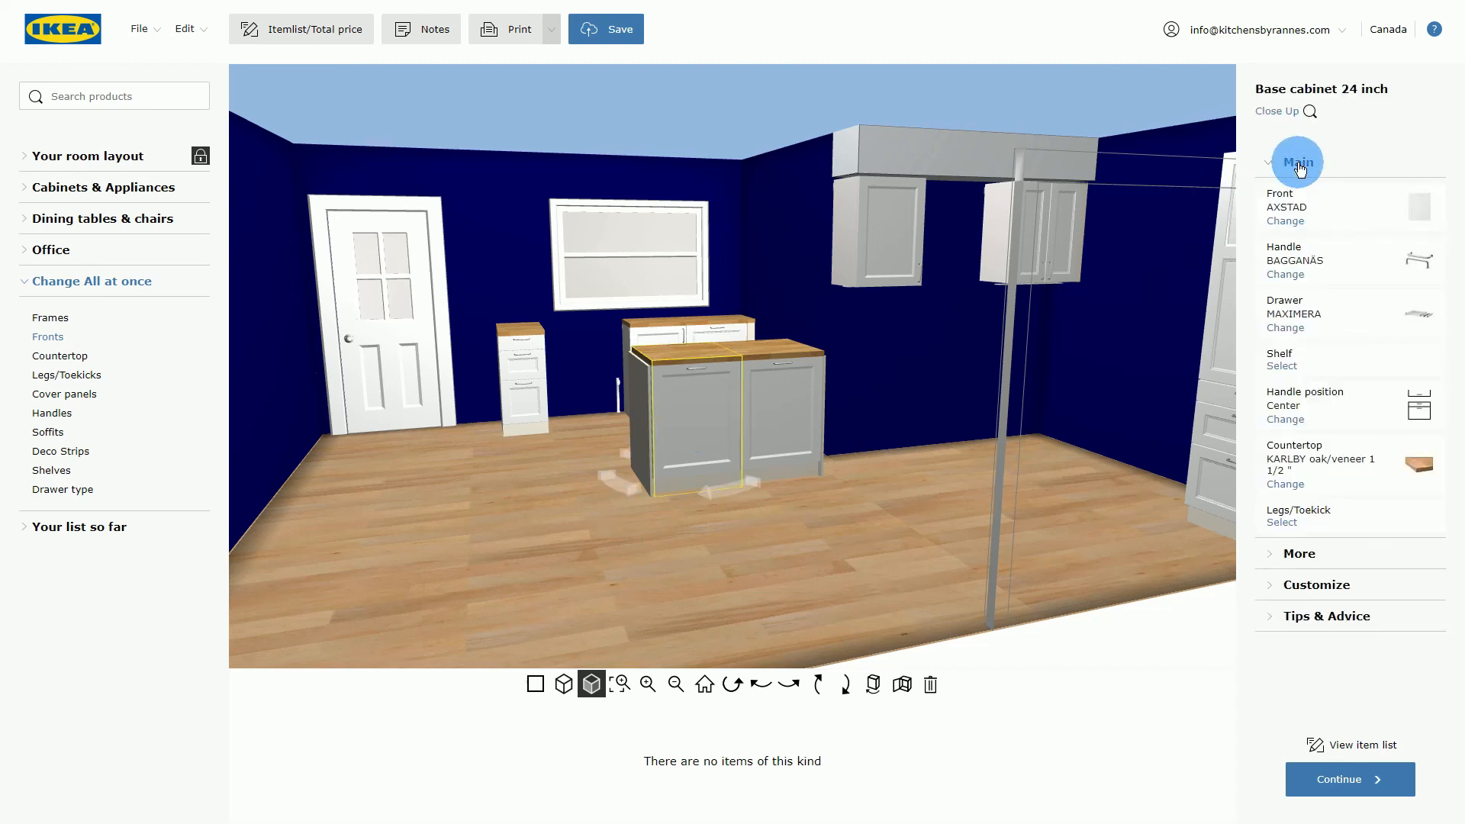
pyautogui.click(973, 295)
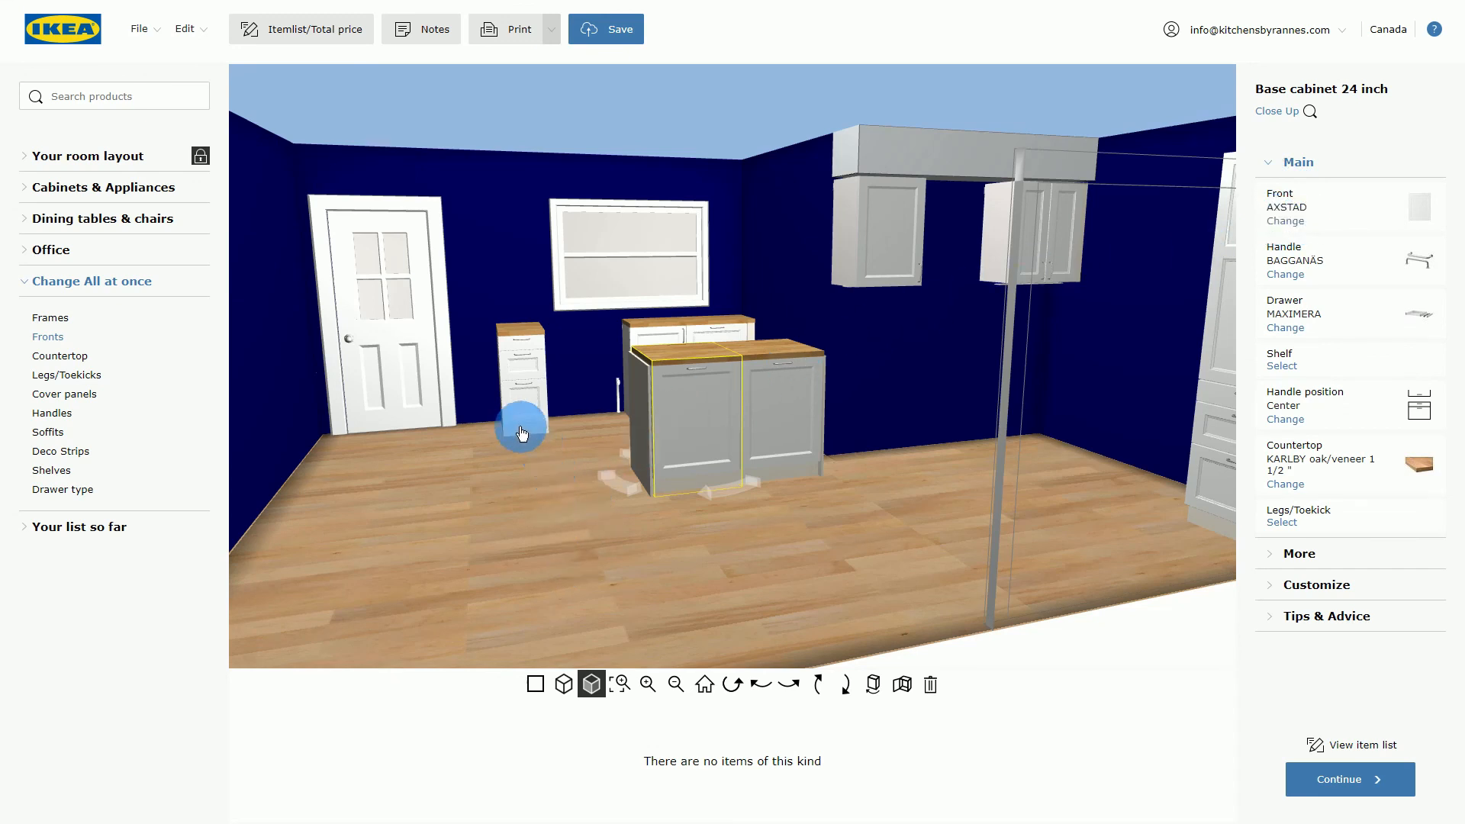
# Try to apply the FÖRBÄTTRA matt white 4 1/2" toekick to the kitchen's cabinets at once.
pyautogui.moveTo(528, 422); pyautogui.dragTo(497, 445)
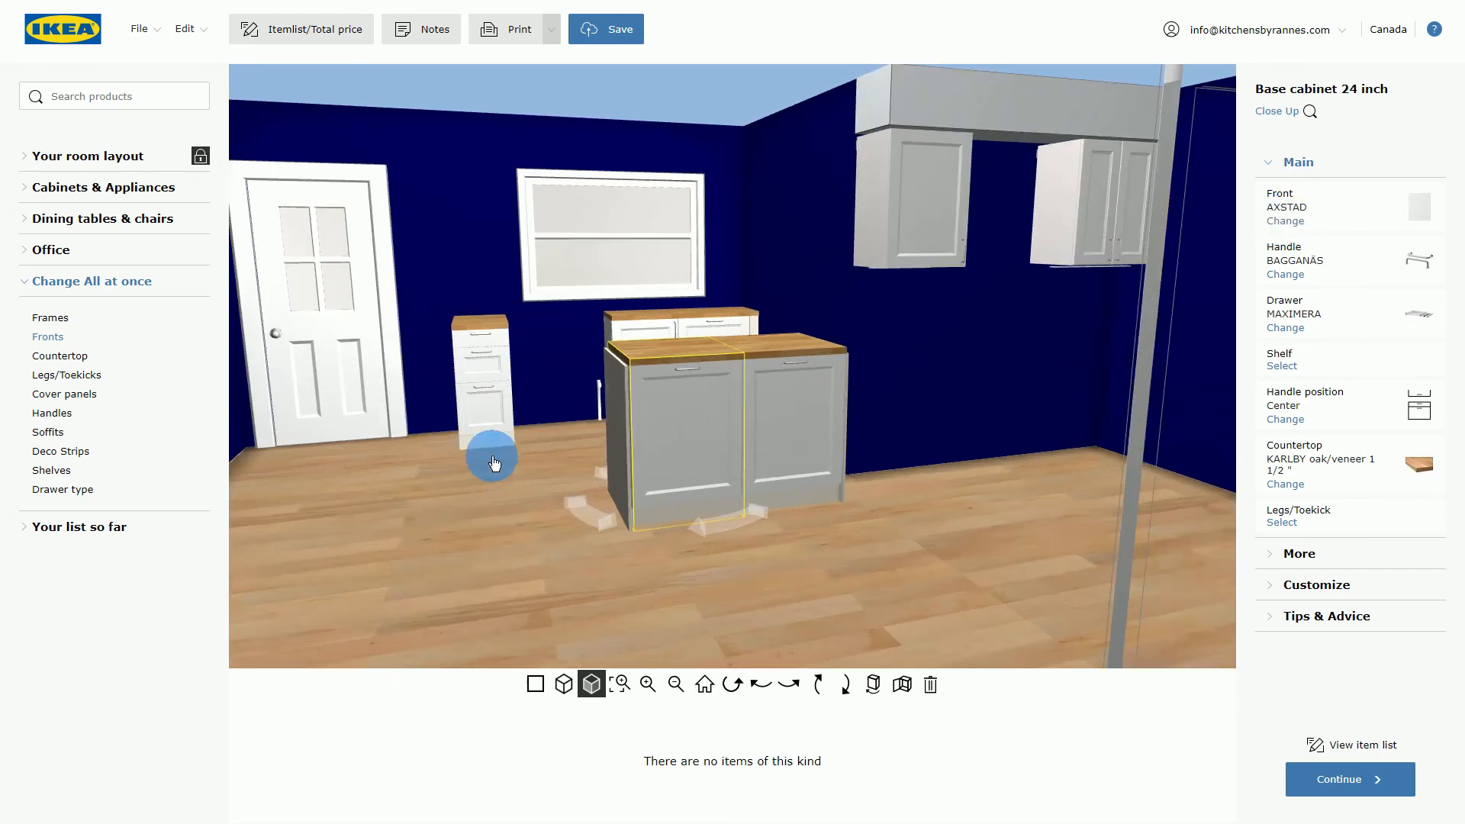
pyautogui.click(483, 436)
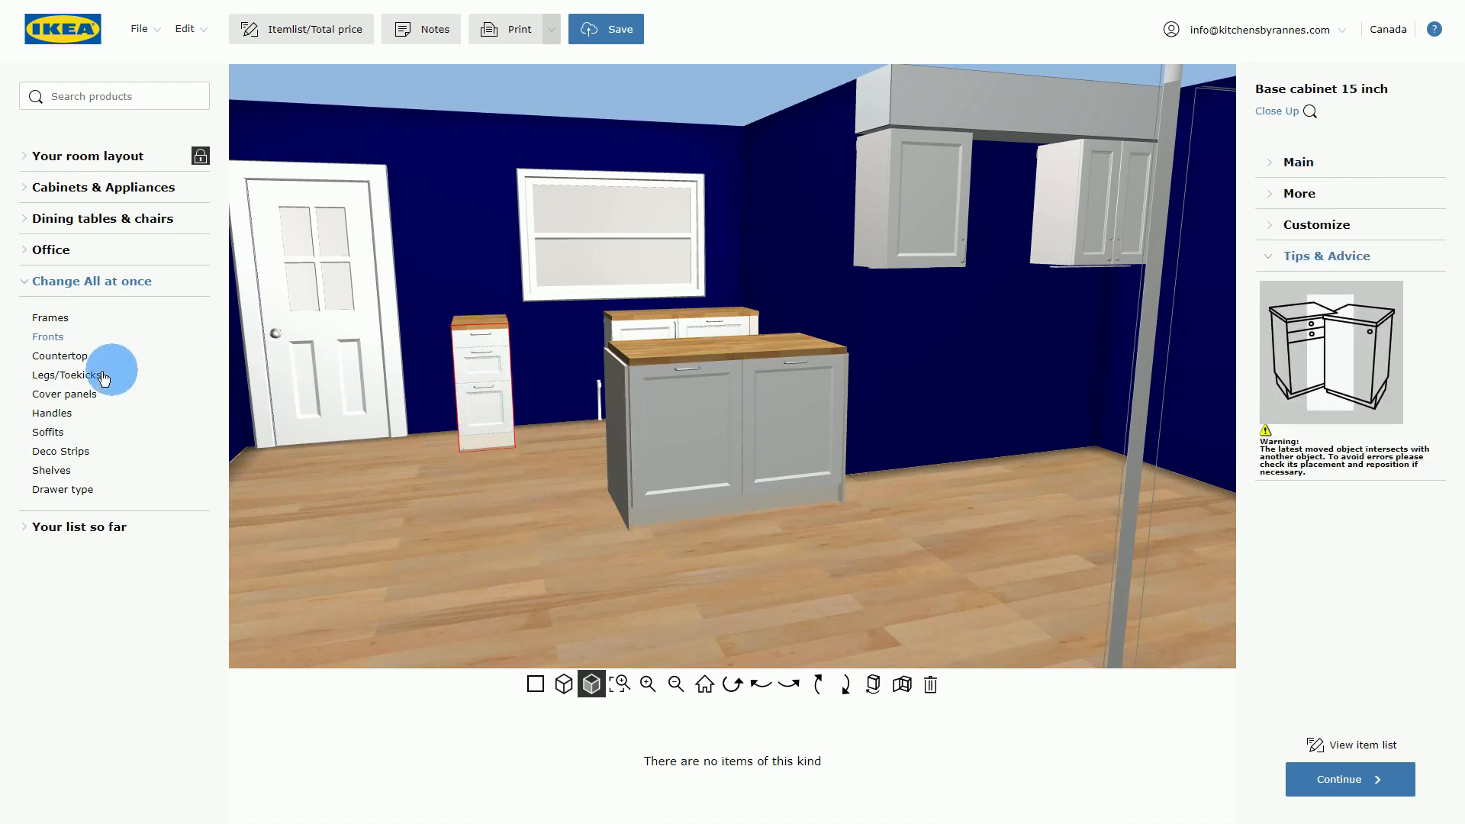
pyautogui.click(52, 377)
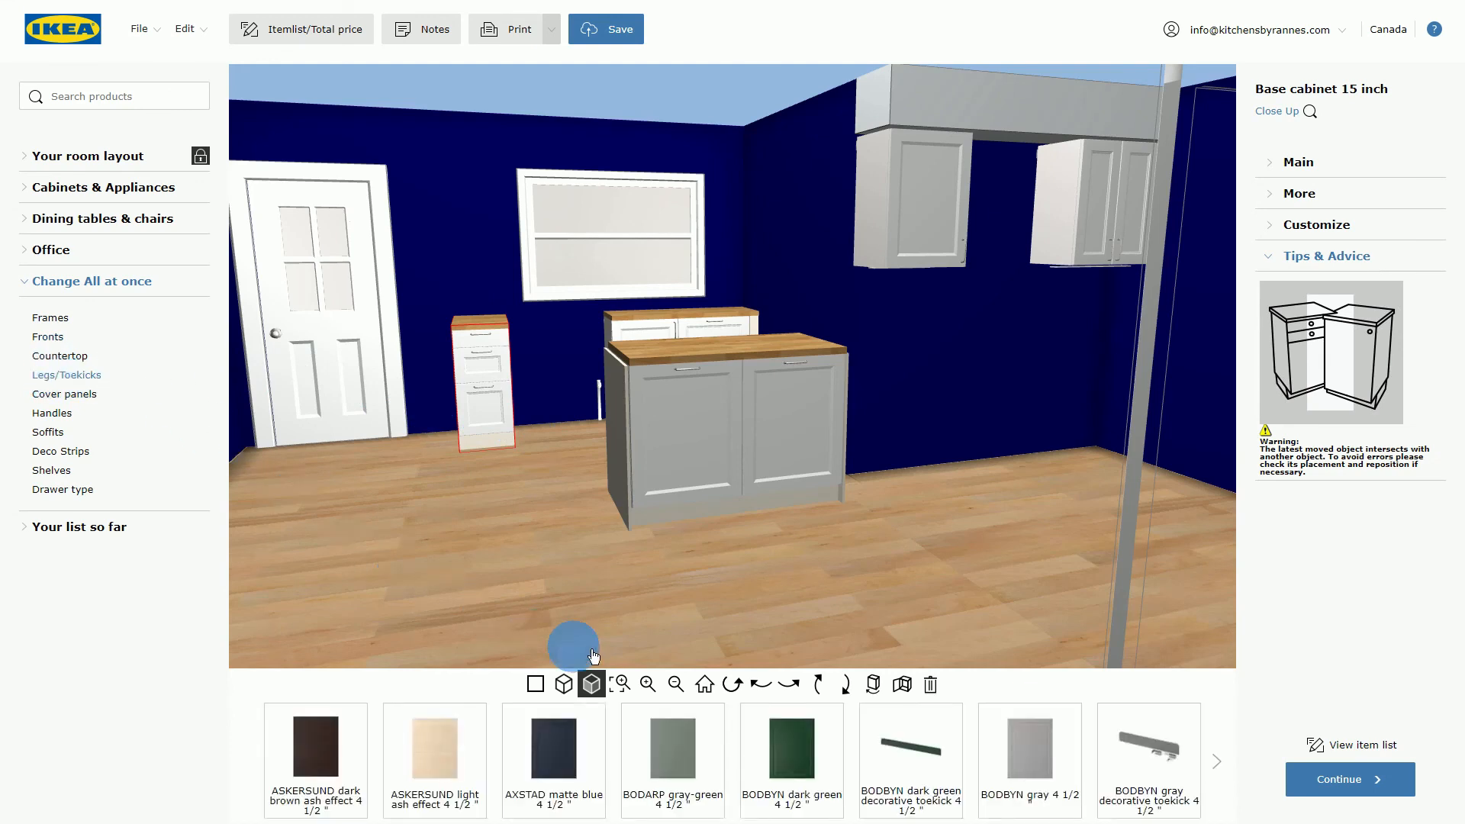
pyautogui.click(1219, 763)
pyautogui.moveTo(668, 768)
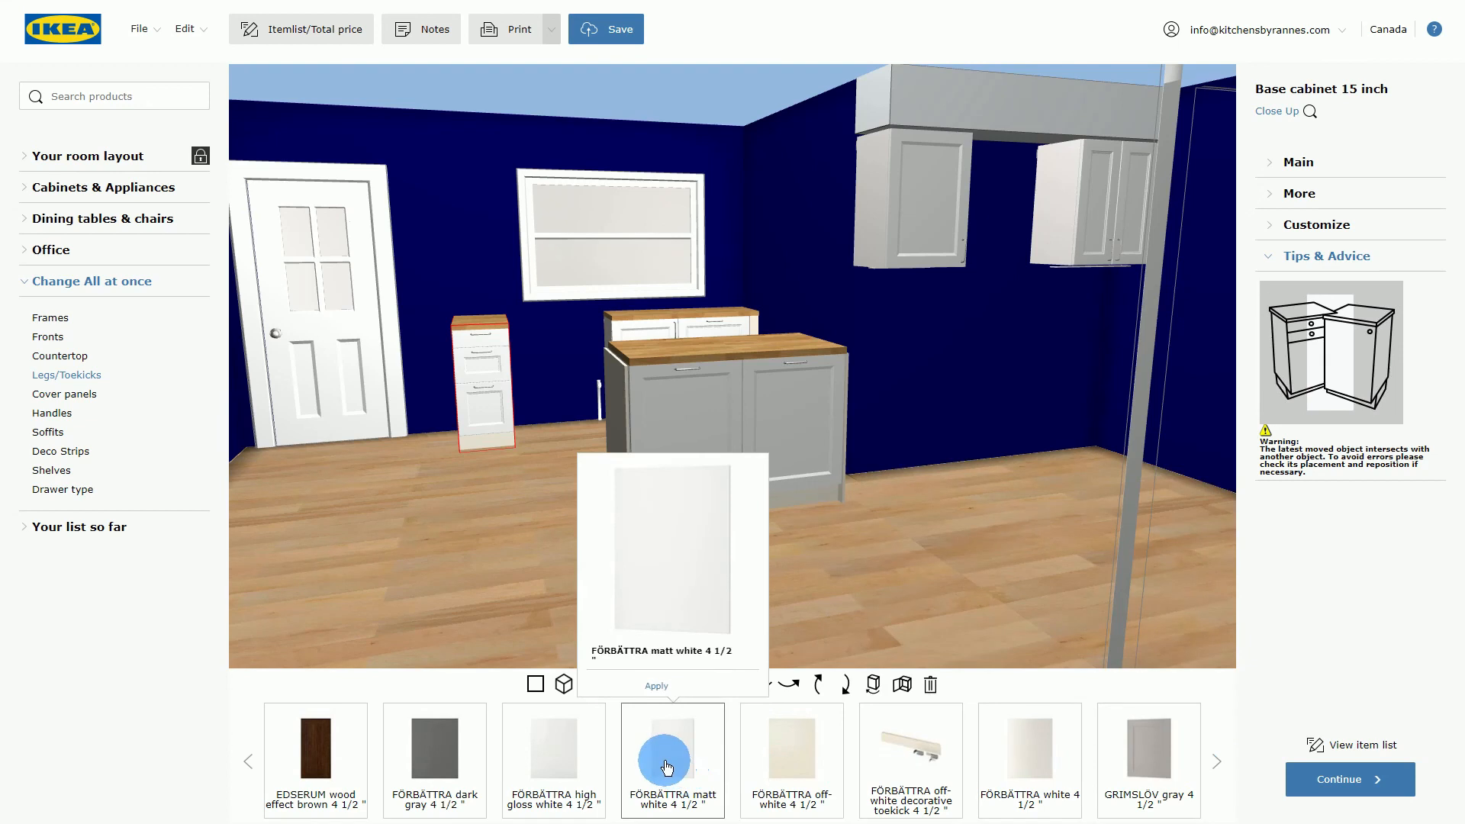
pyautogui.click(657, 687)
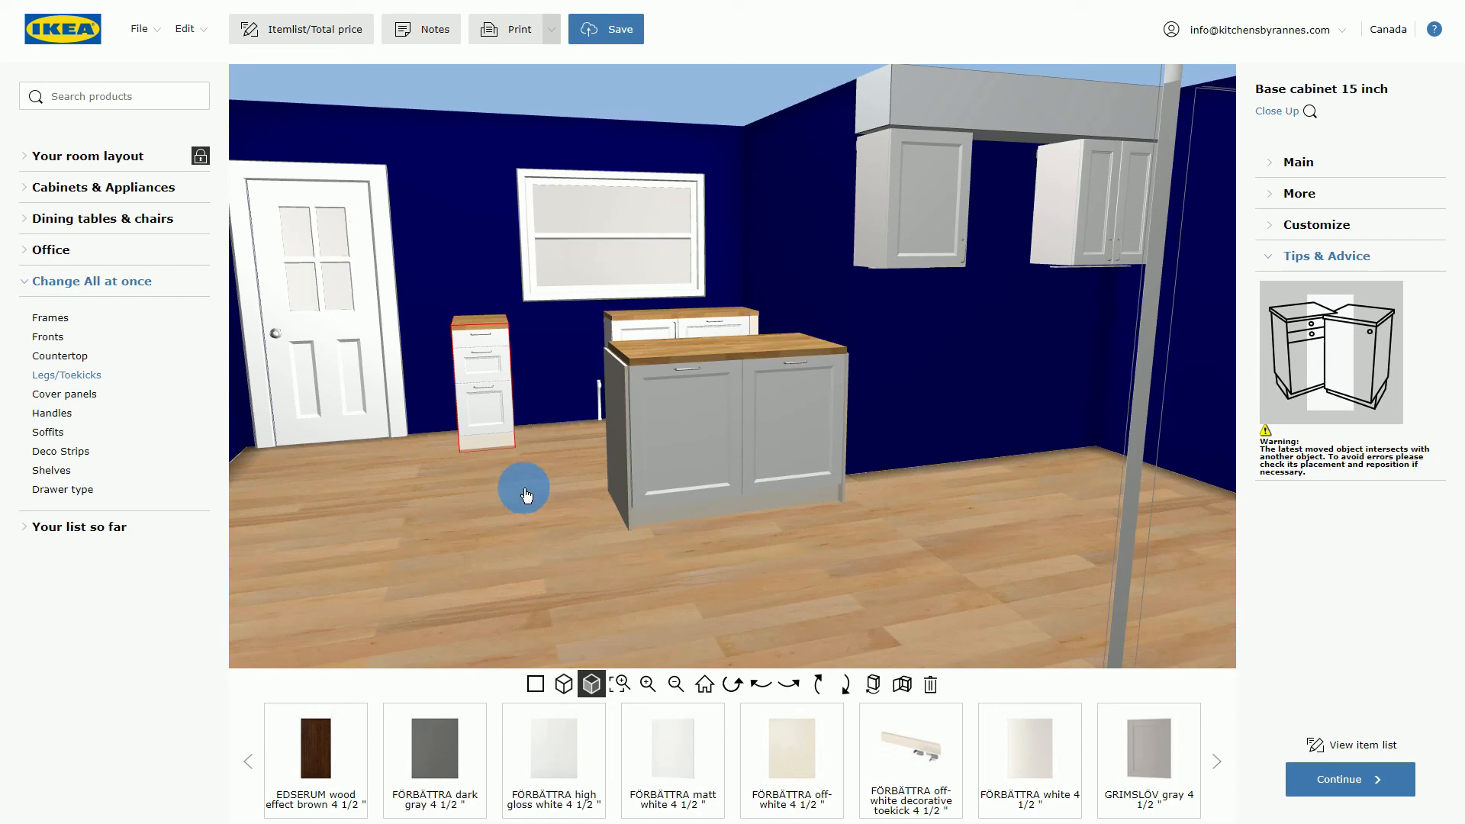
# Change the handles on all cabinets to NYDALA bronze color 6 1/16".
pyautogui.click(761, 685)
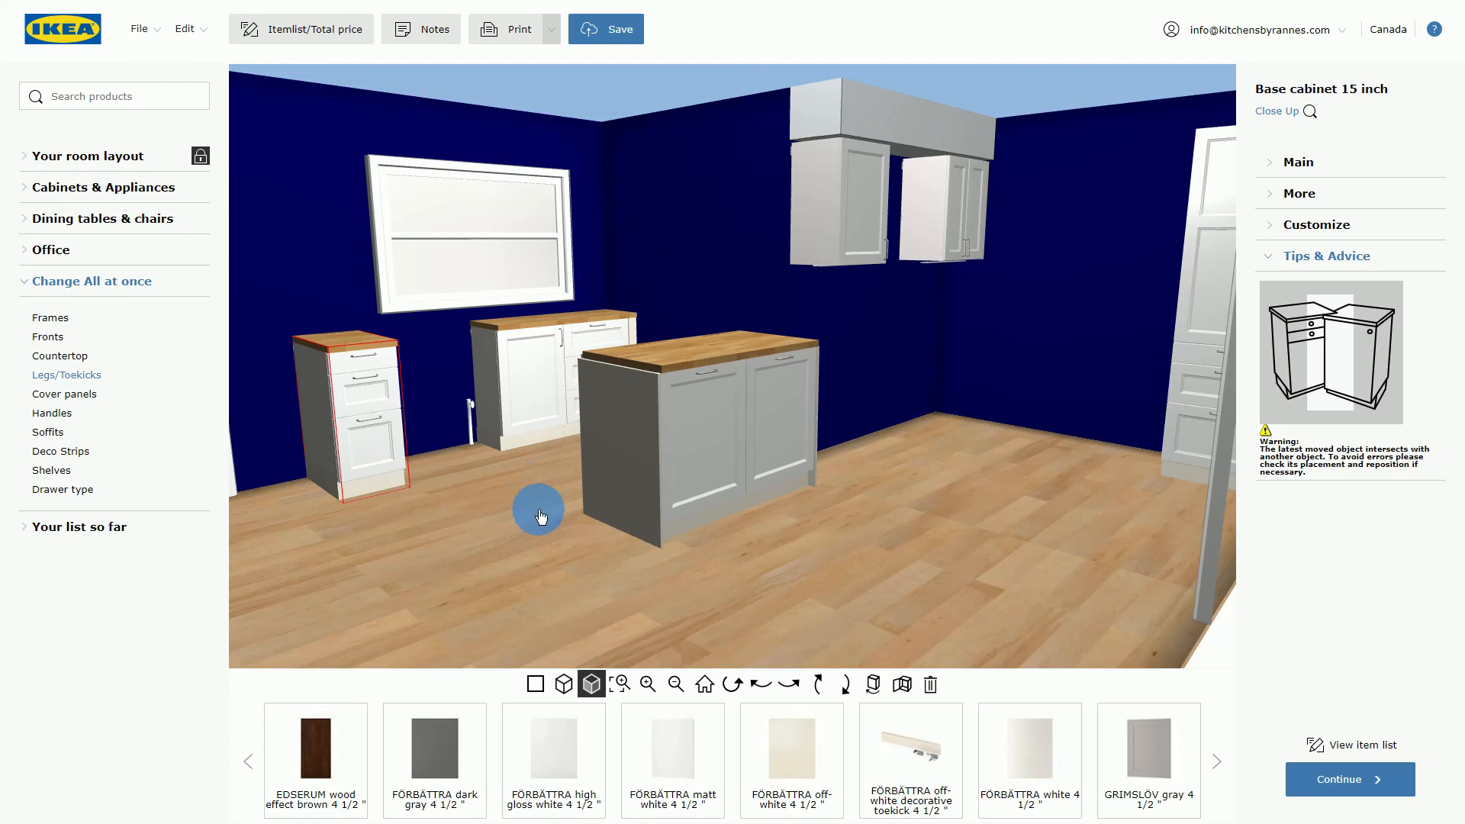
pyautogui.click(54, 416)
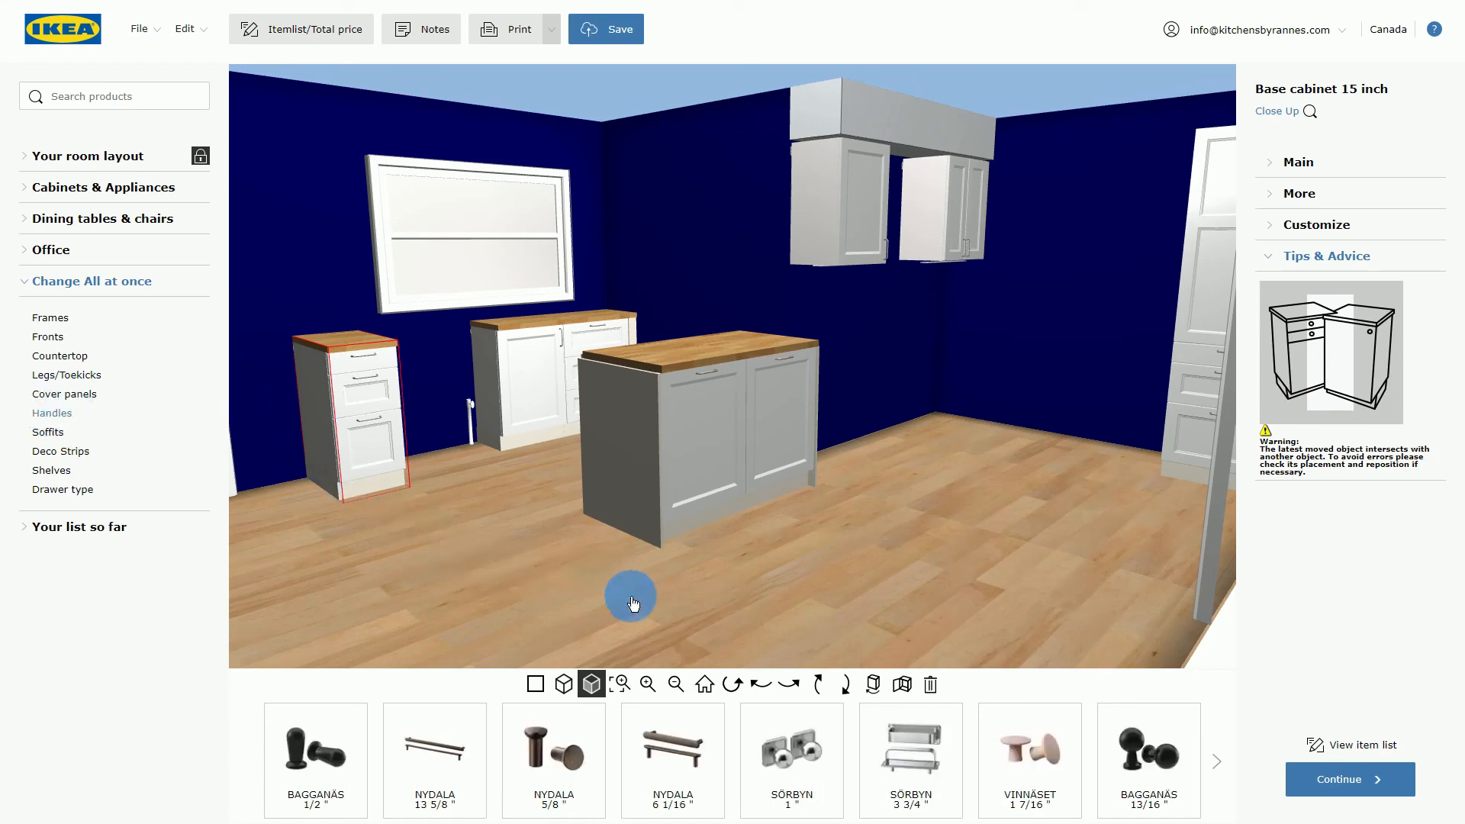
pyautogui.click(450, 805)
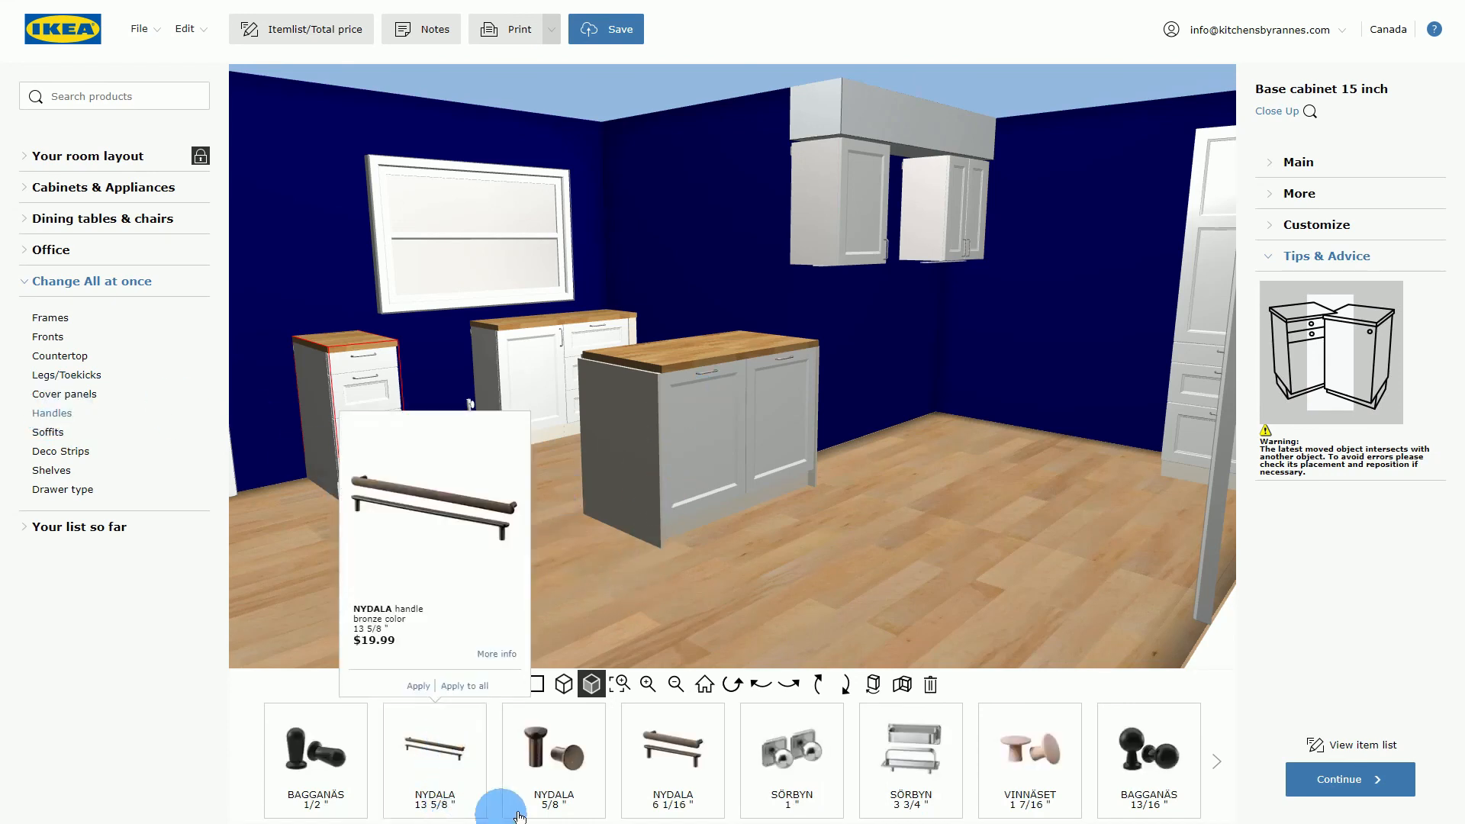
pyautogui.click(668, 763)
pyautogui.click(702, 690)
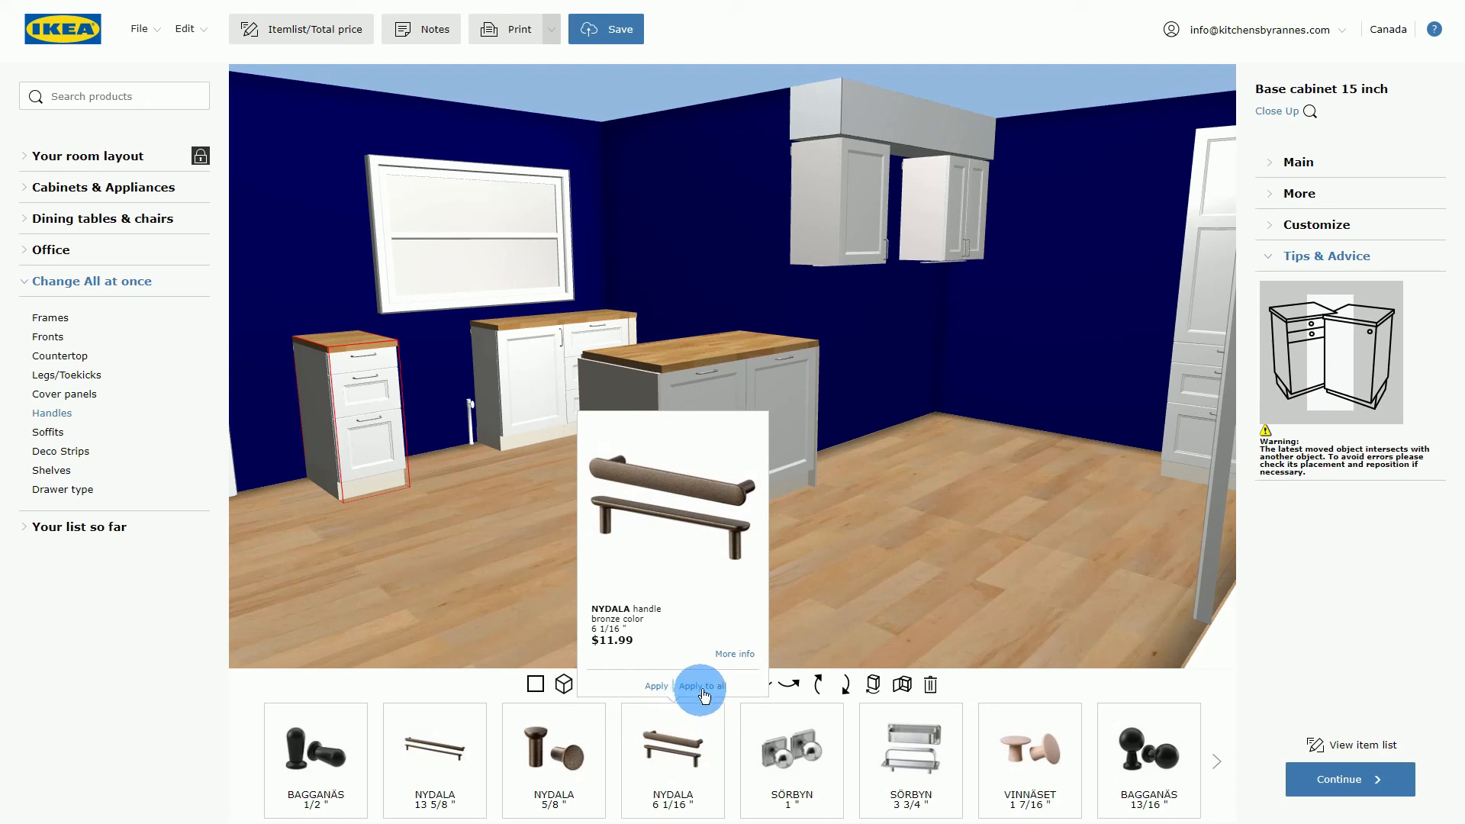
pyautogui.click(590, 537)
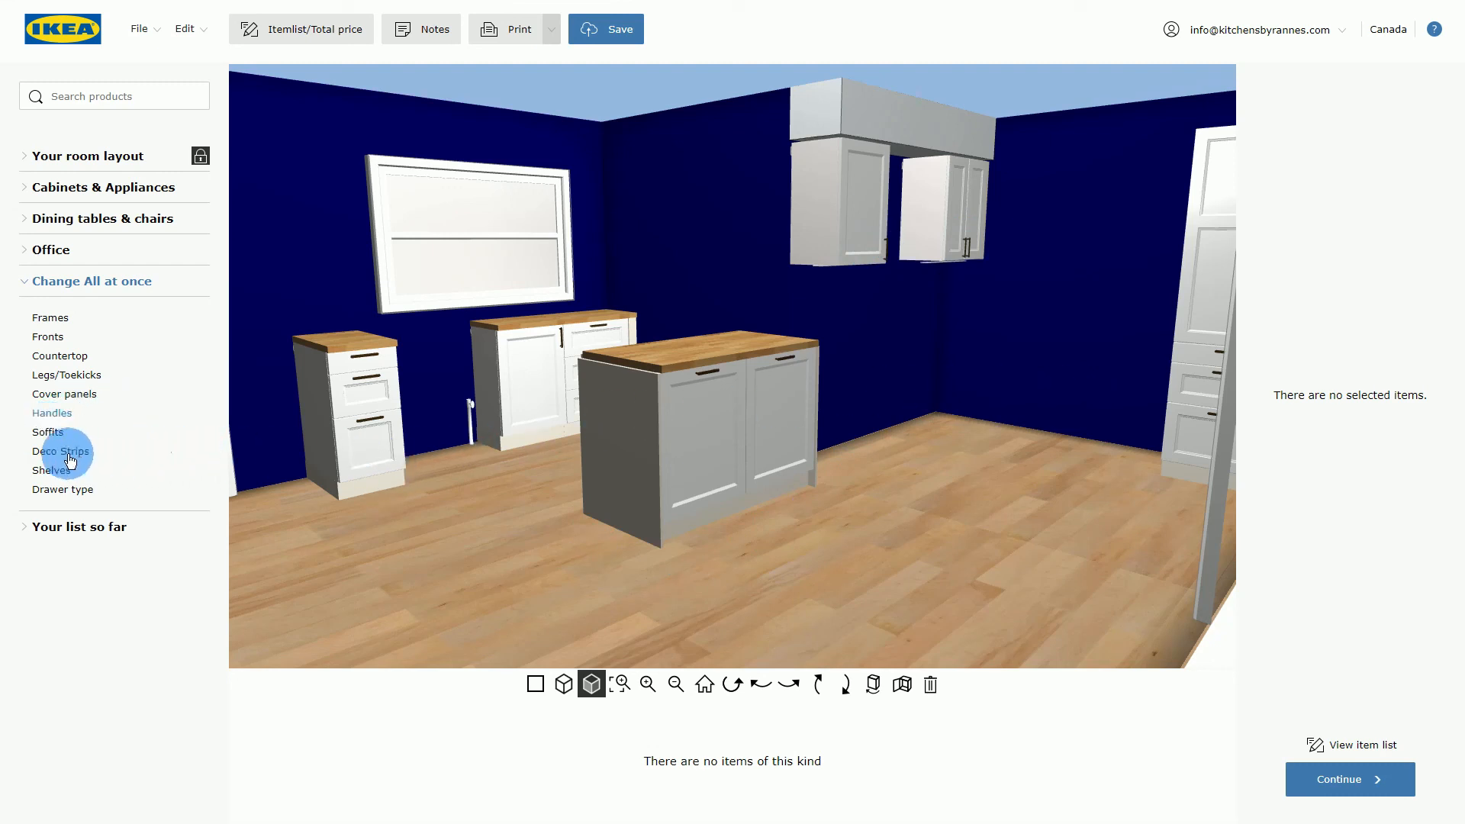
# Compare the FÖRVARA and MAXIMERA drawer types offered for changing all drawers at once.
pyautogui.click(70, 493)
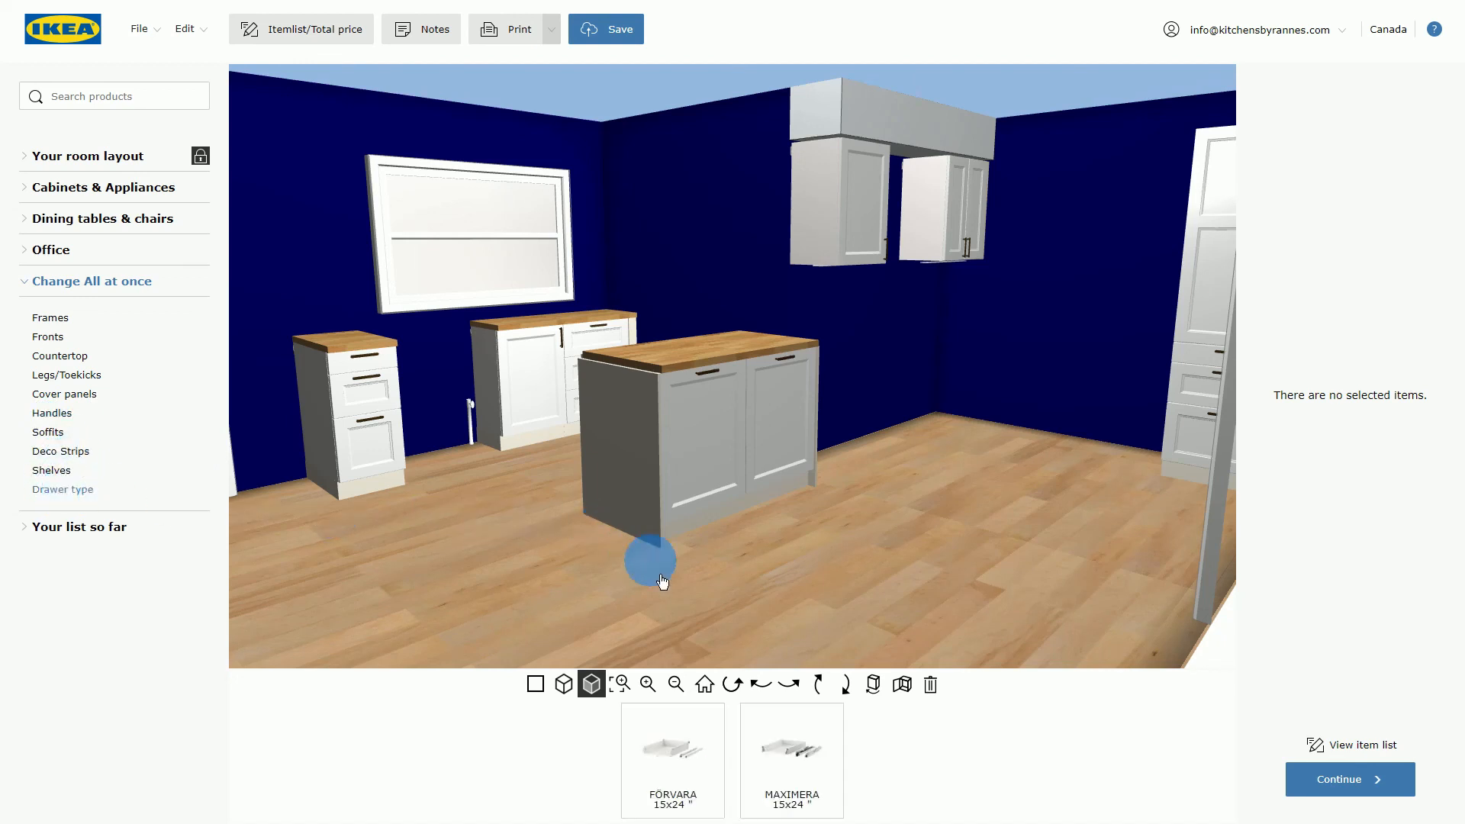
pyautogui.click(660, 775)
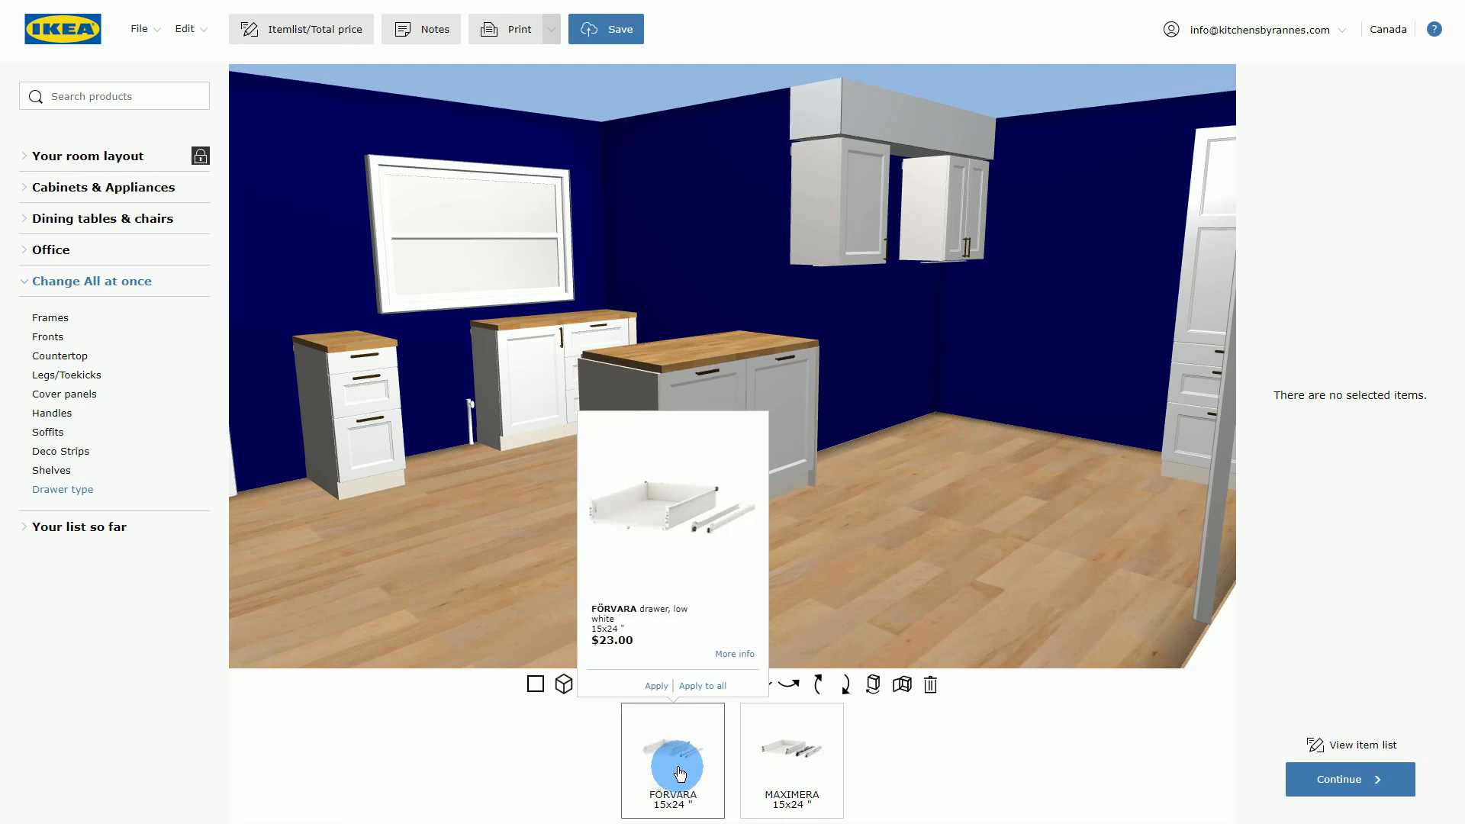
pyautogui.click(803, 765)
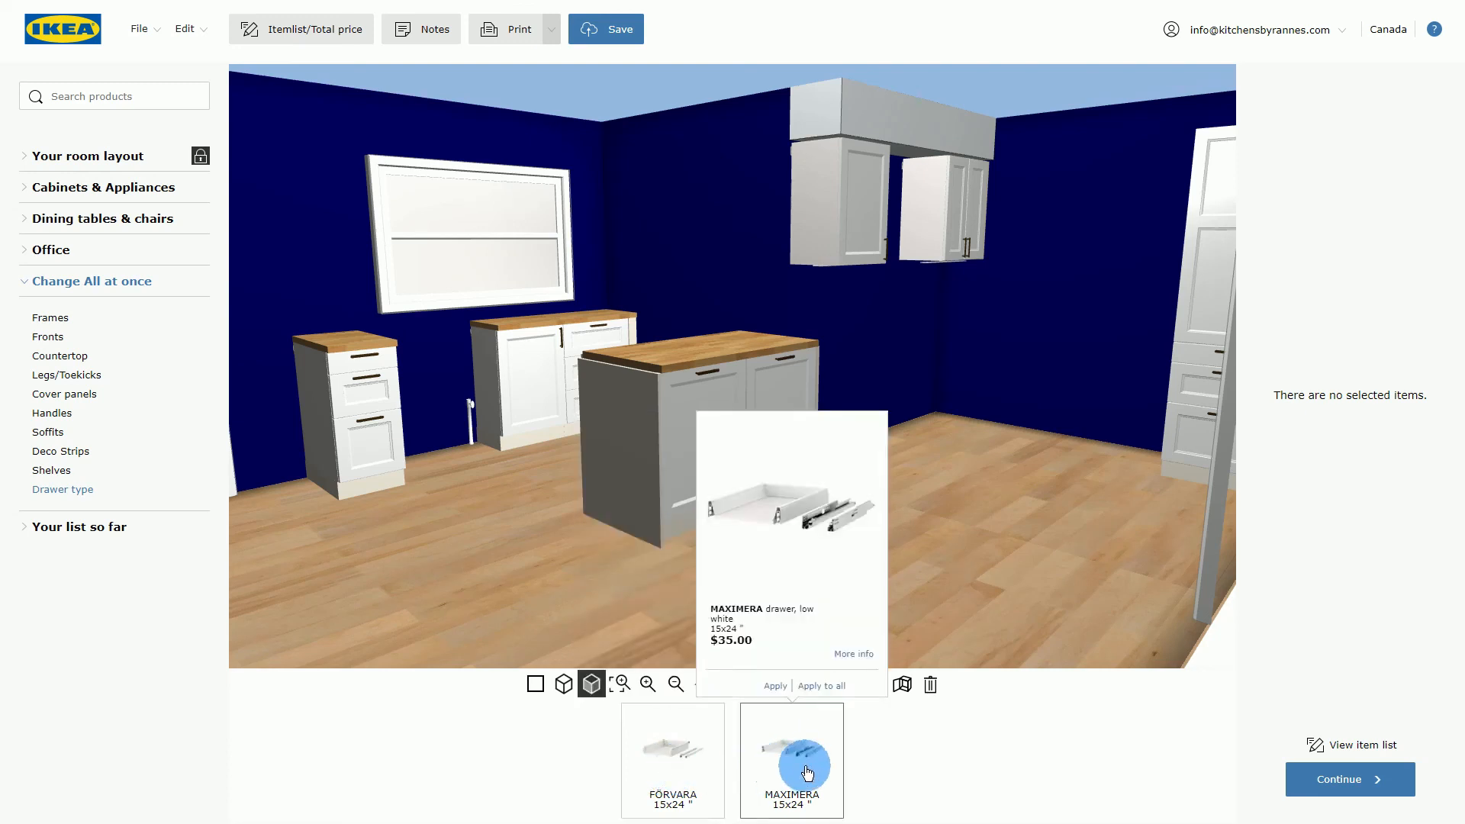
pyautogui.click(670, 757)
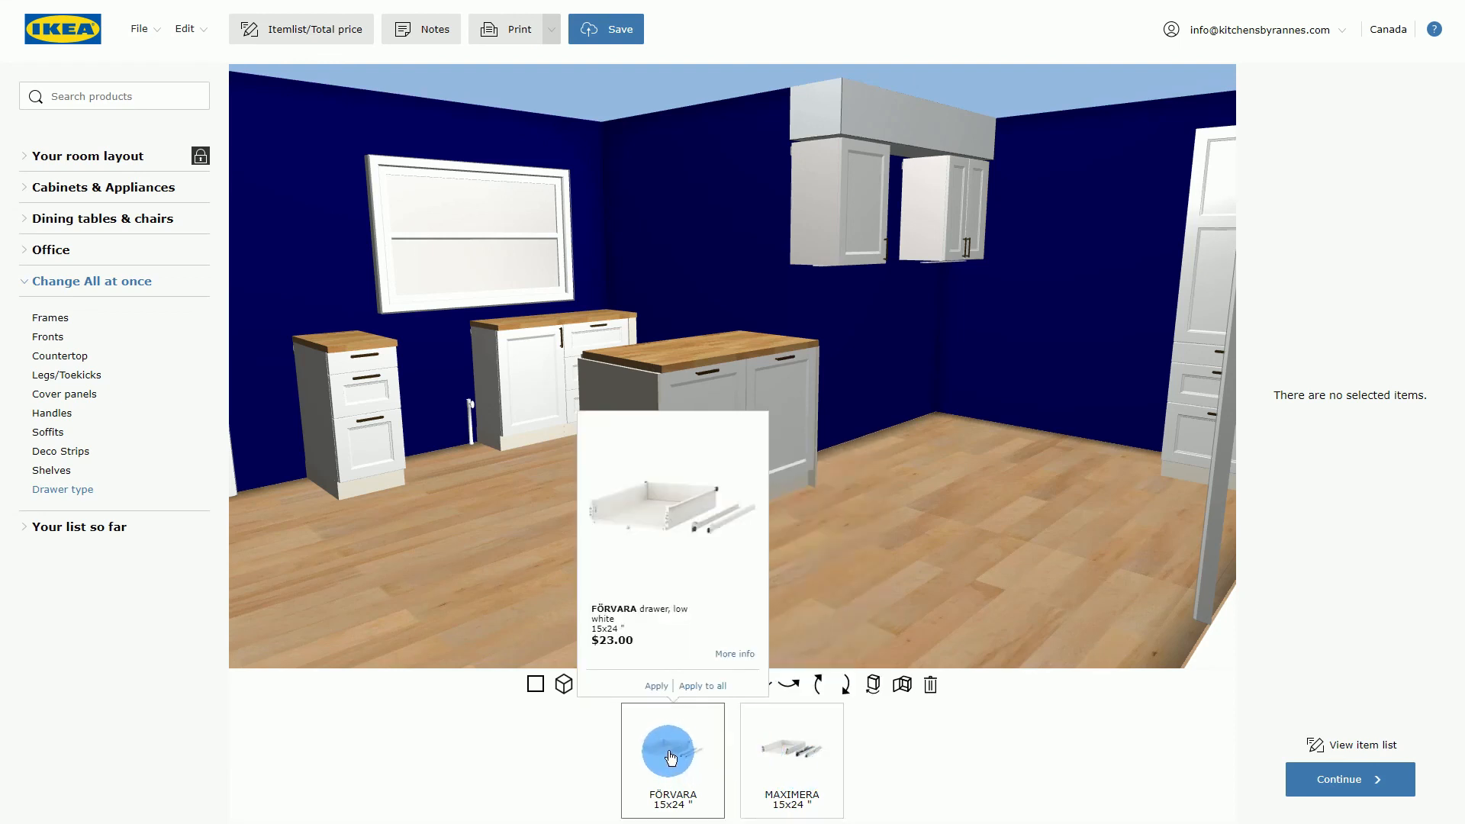
pyautogui.click(794, 754)
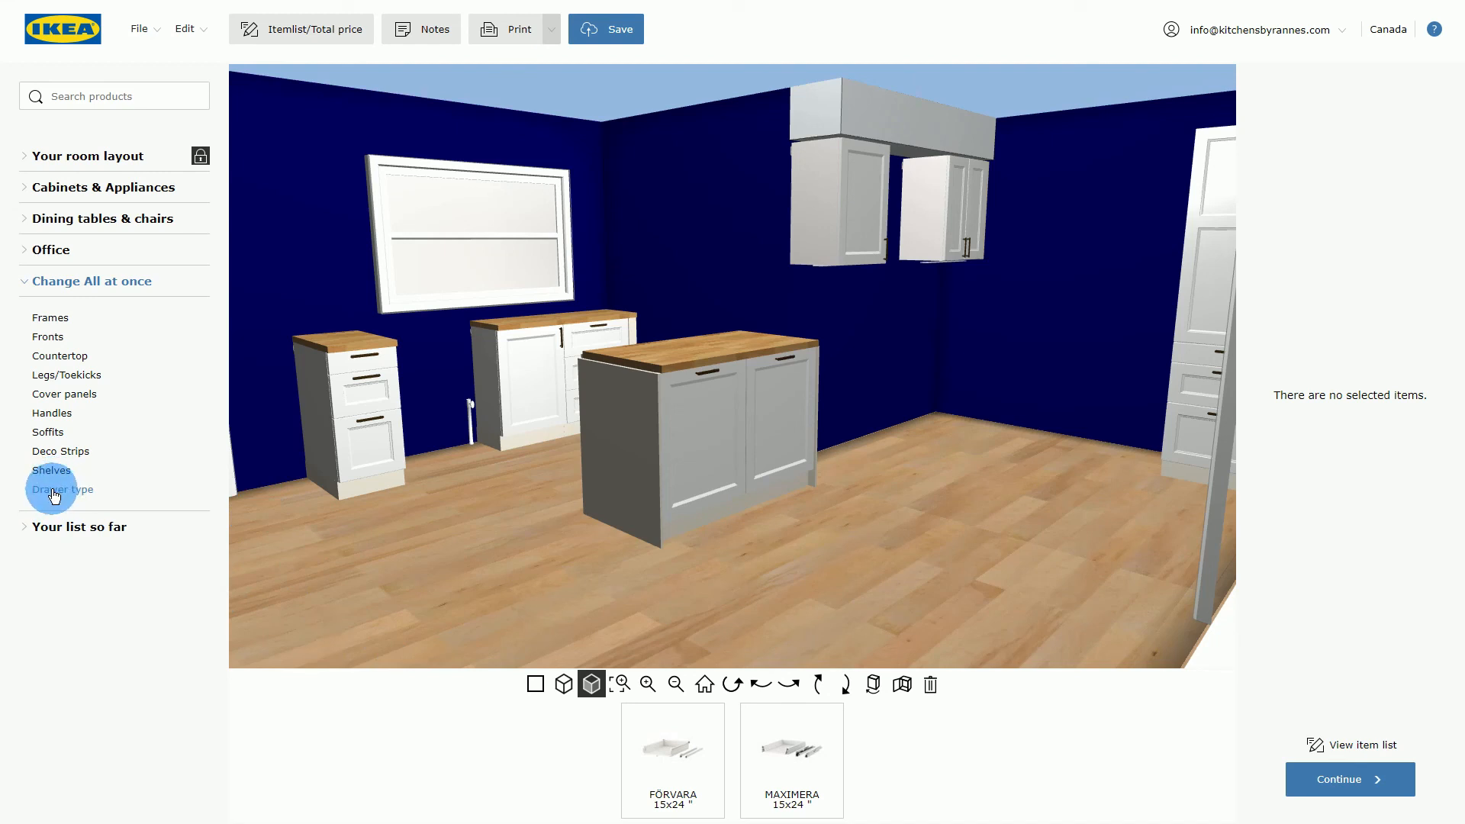
pyautogui.click(376, 456)
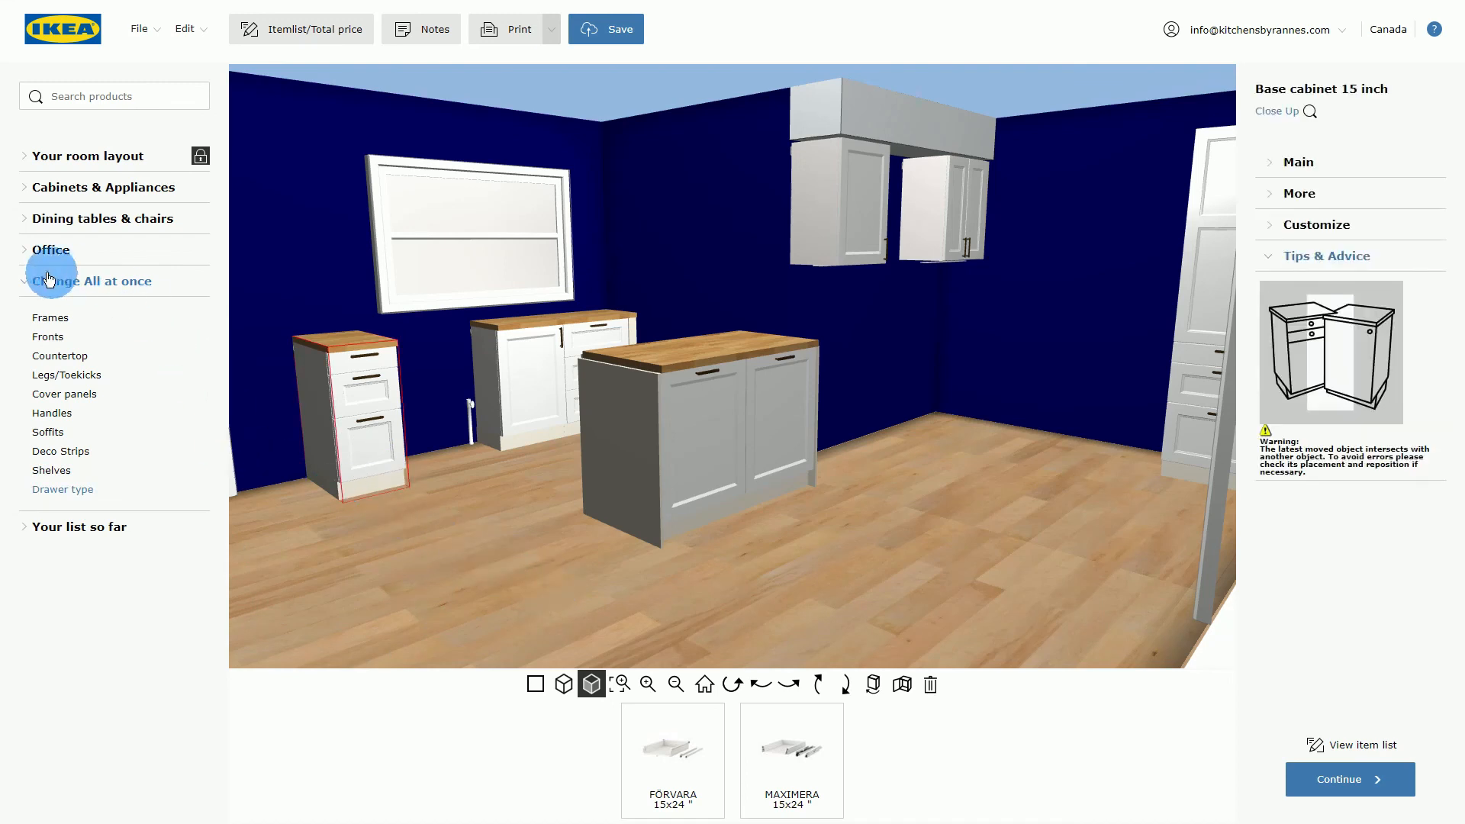
pyautogui.click(25, 284)
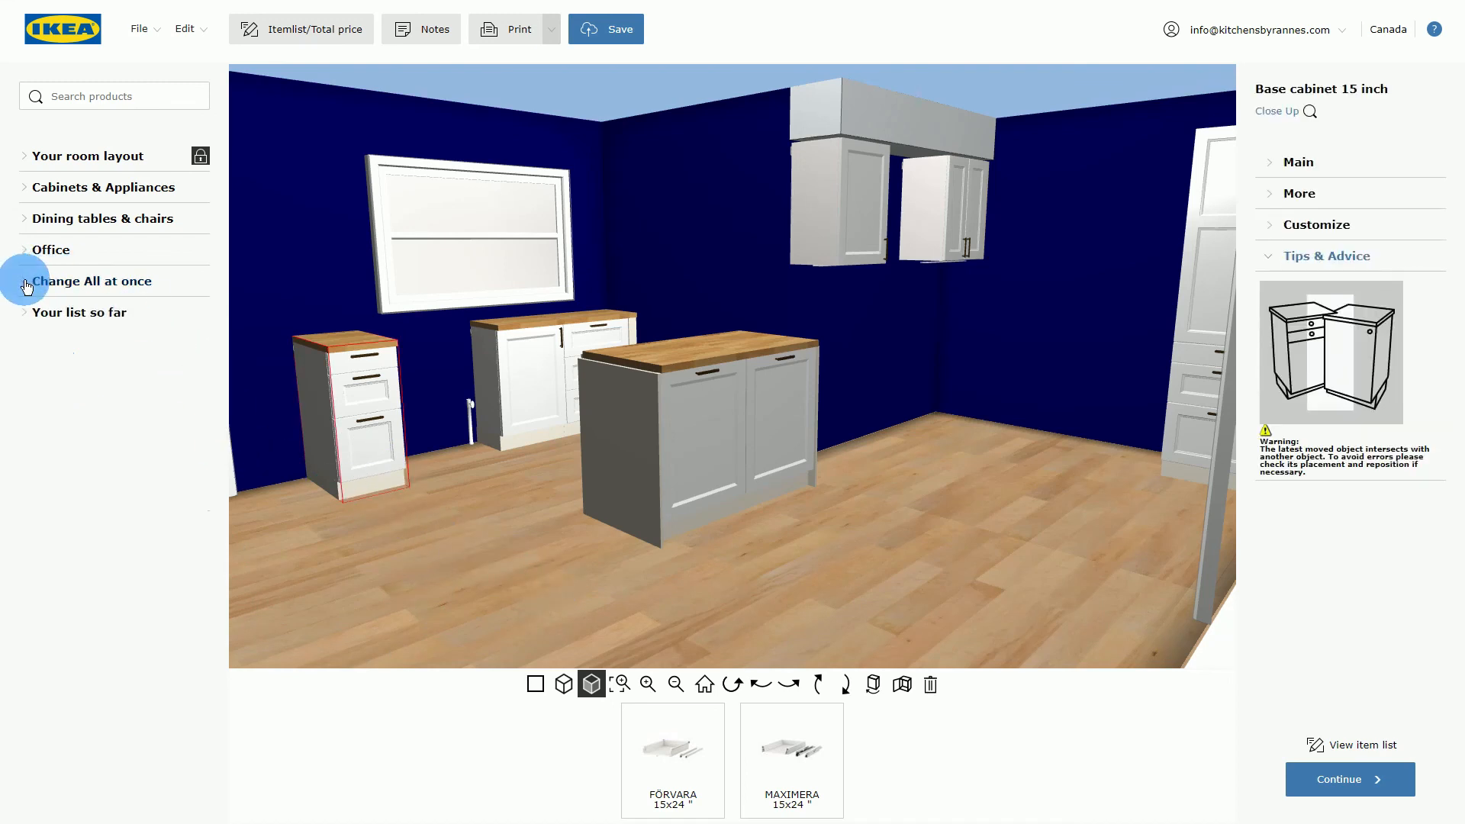
# Review the kitchen's item list from the cabinet parts down to the panels, handles, countertops, lighting accessories and total price.
pyautogui.click(93, 314)
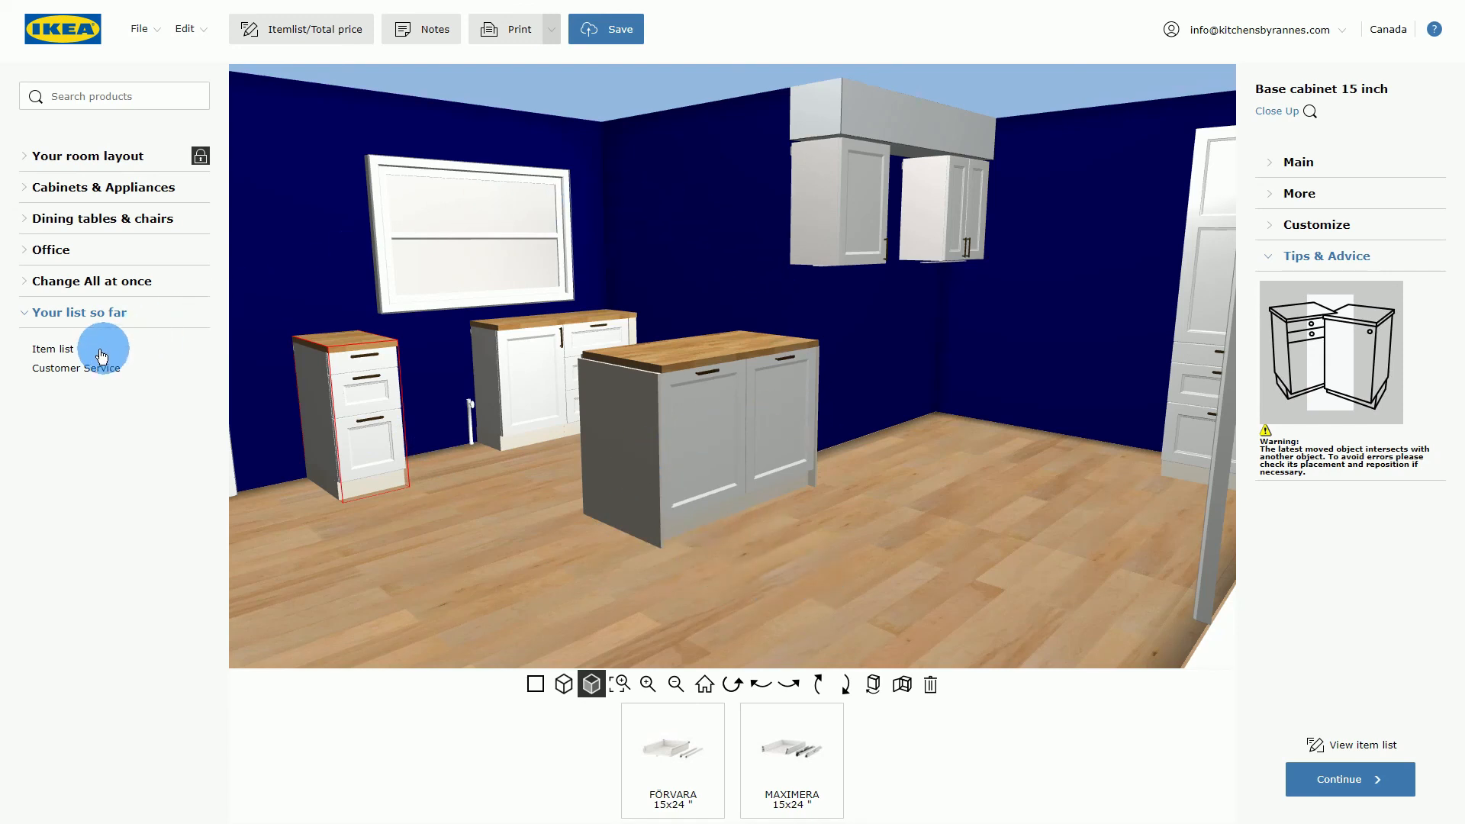
pyautogui.click(65, 351)
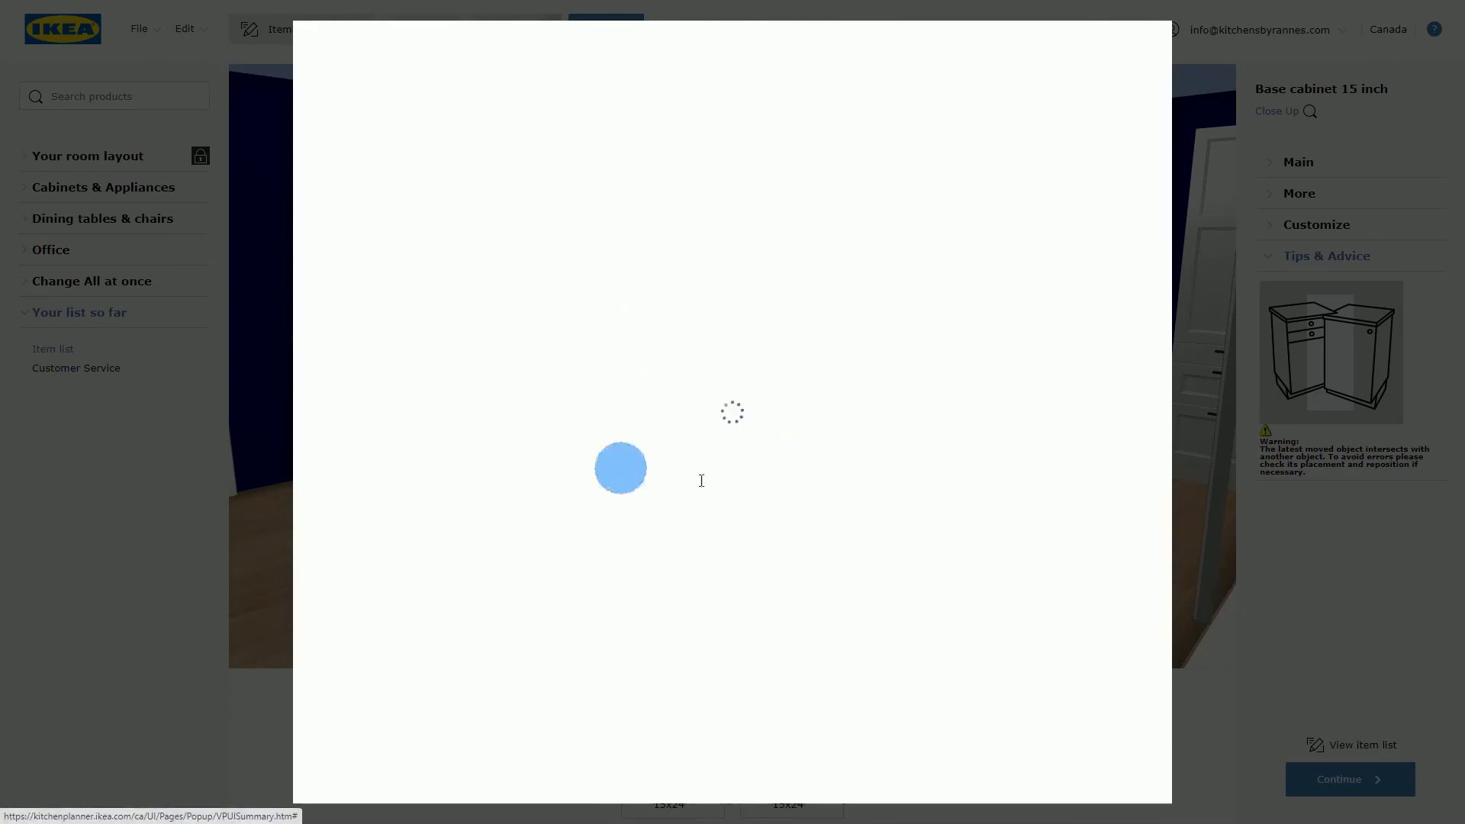
pyautogui.scroll(-15, 762, 443)
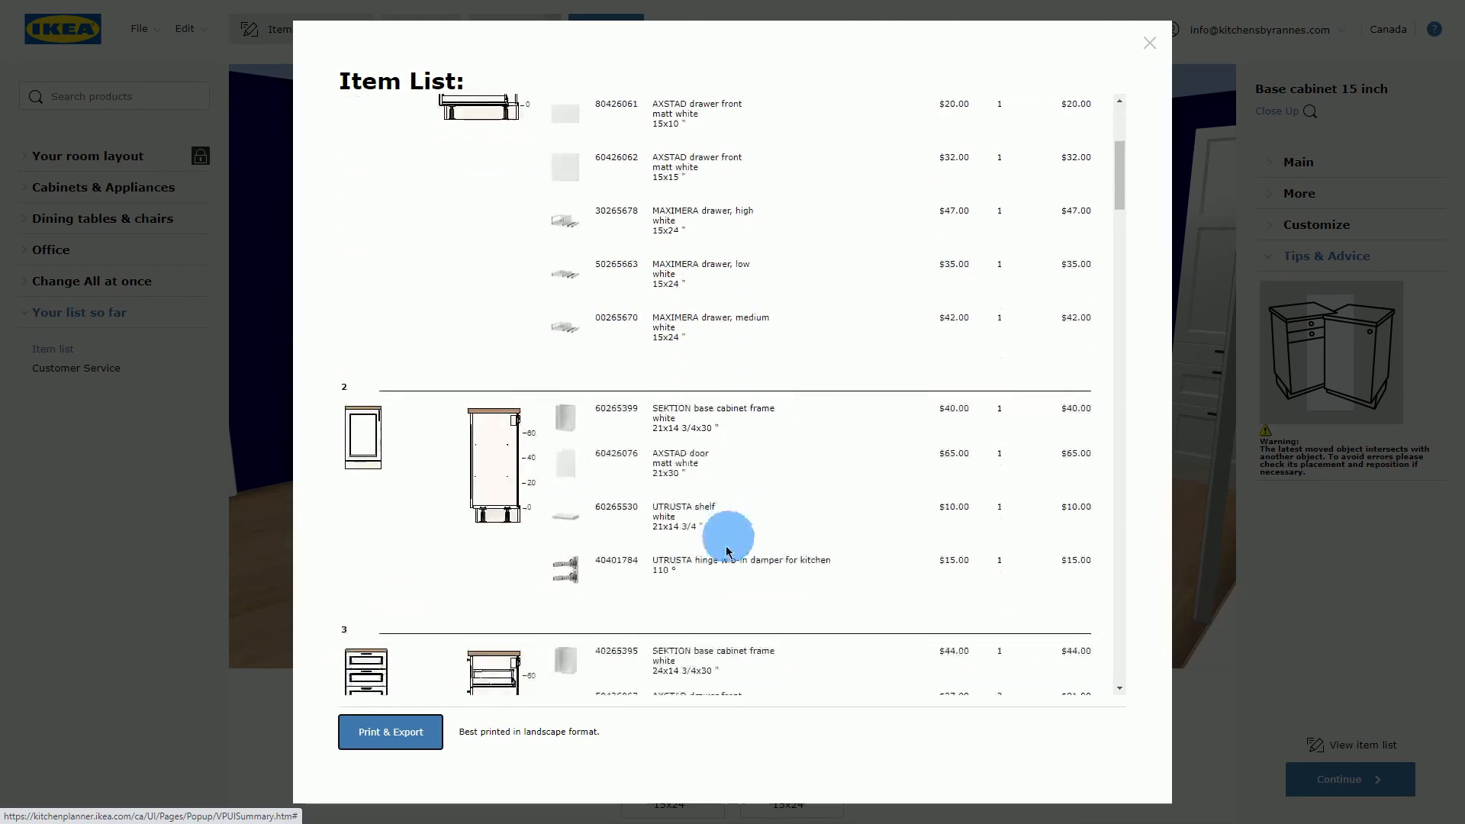
pyautogui.scroll(-15, 724, 557)
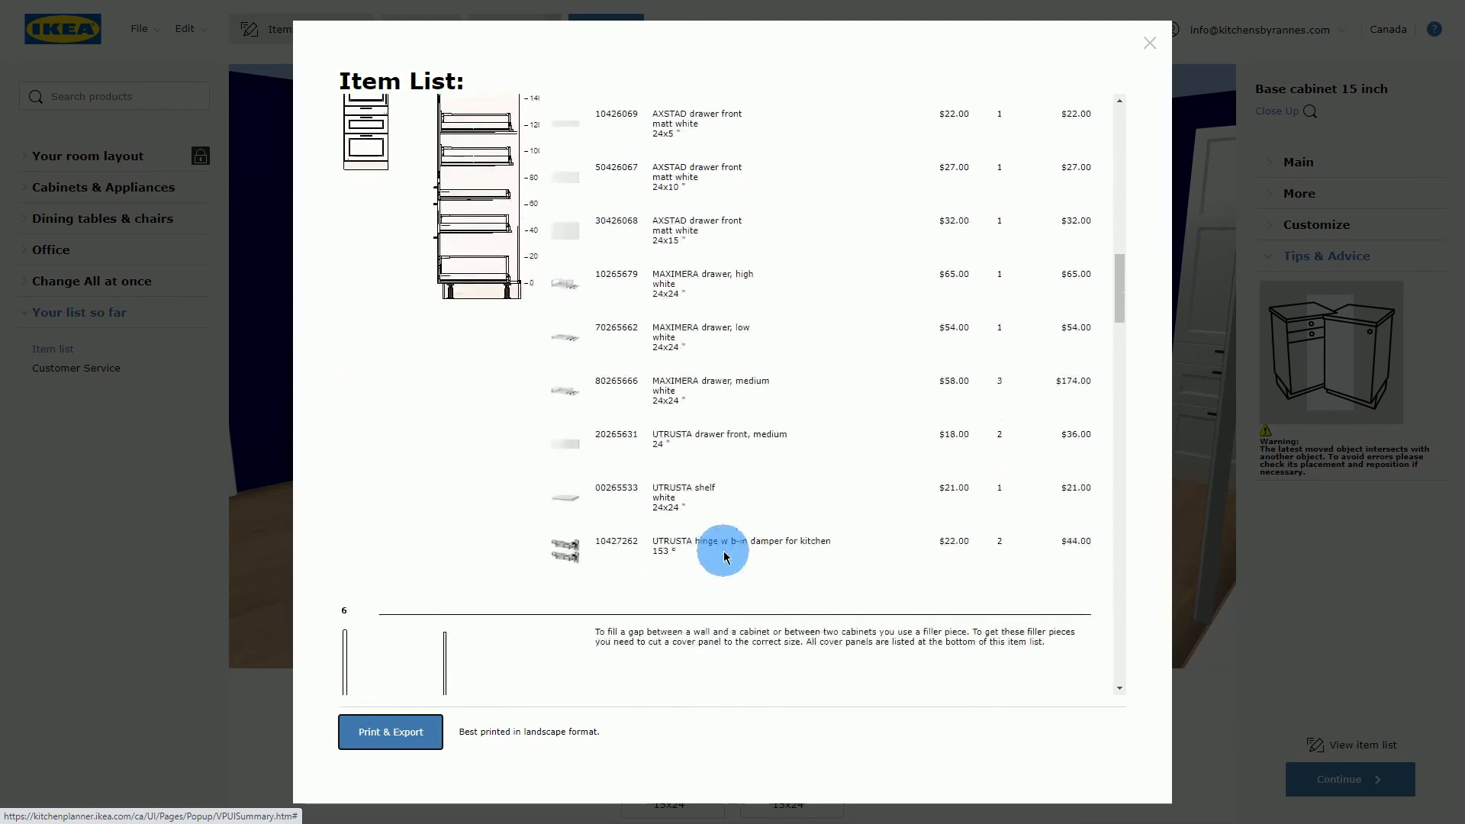
pyautogui.scroll(-4, 725, 557)
pyautogui.scroll(10, 729, 560)
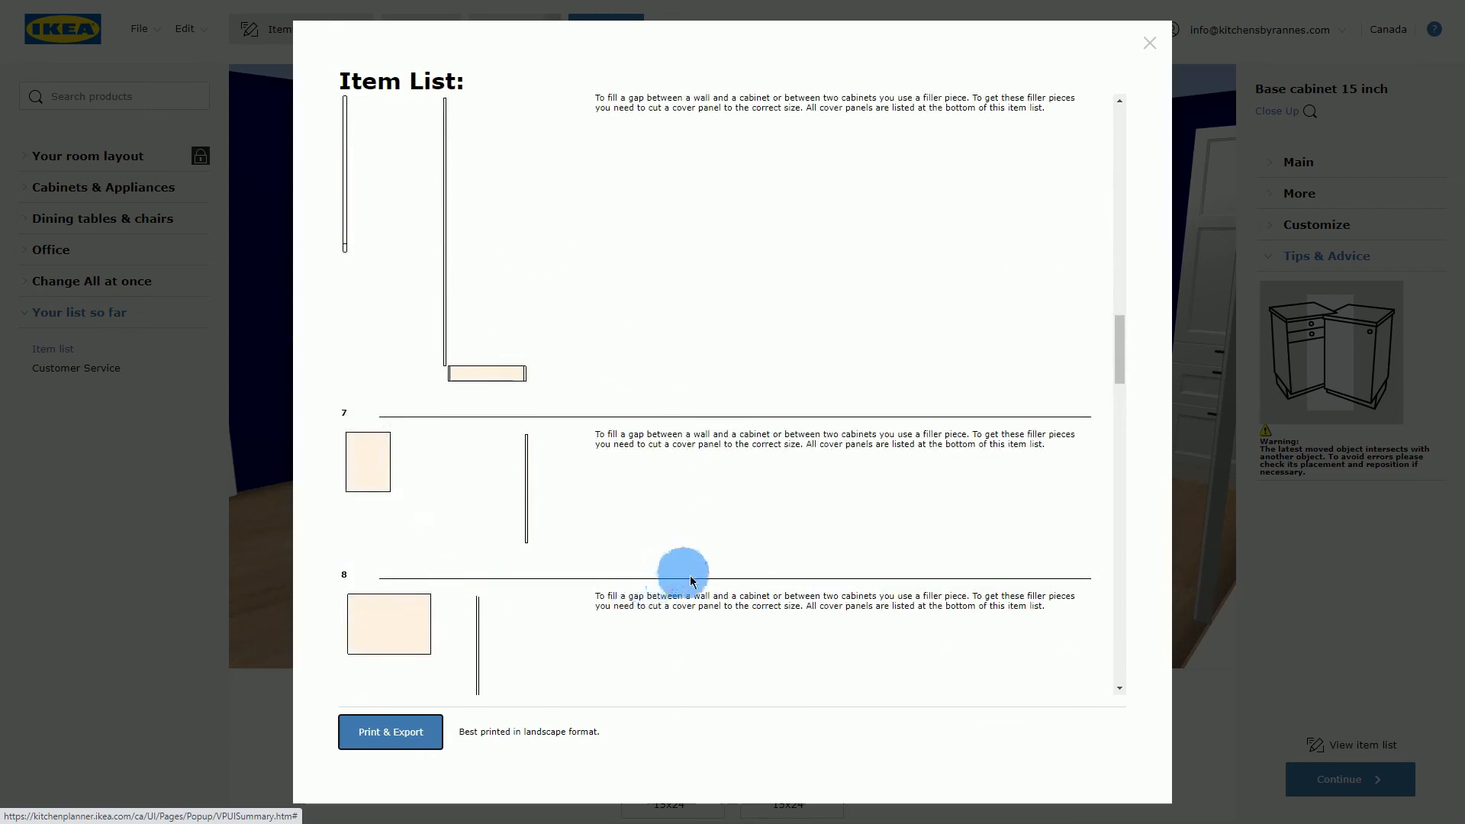
pyautogui.scroll(-6, 563, 608)
pyautogui.scroll(-12, 769, 595)
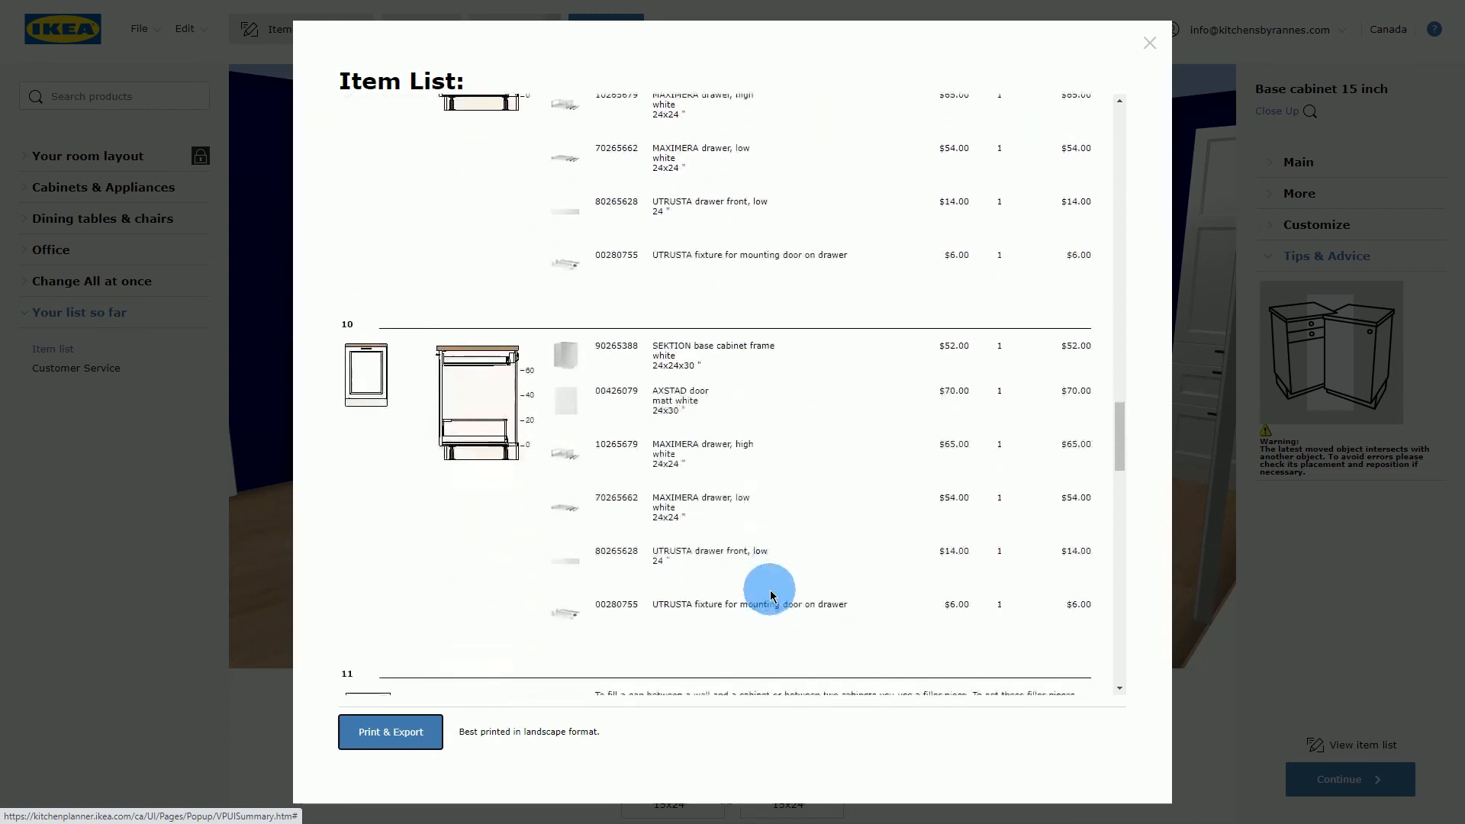
pyautogui.scroll(-15, 769, 592)
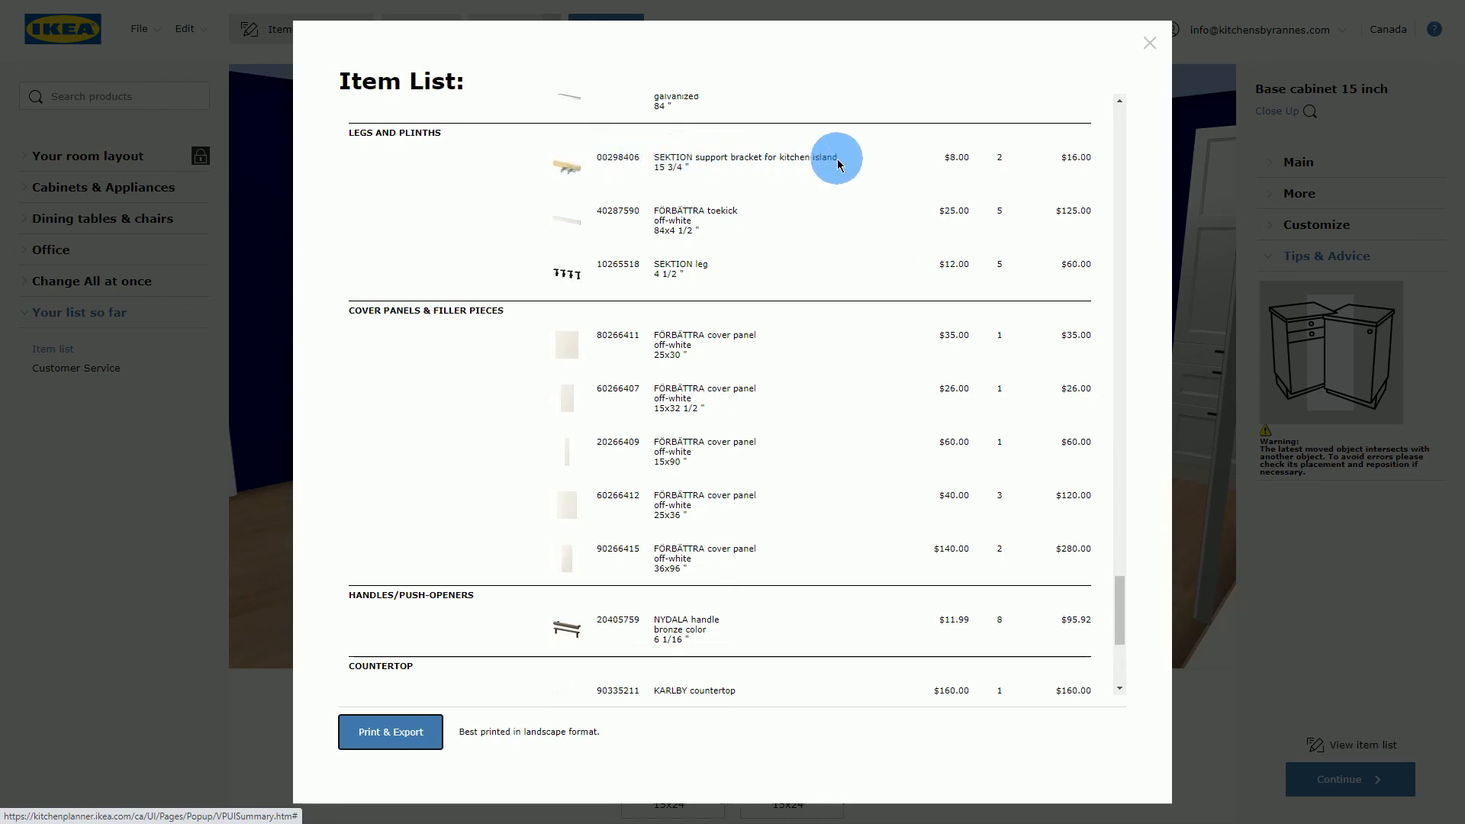
pyautogui.scroll(-3, 811, 537)
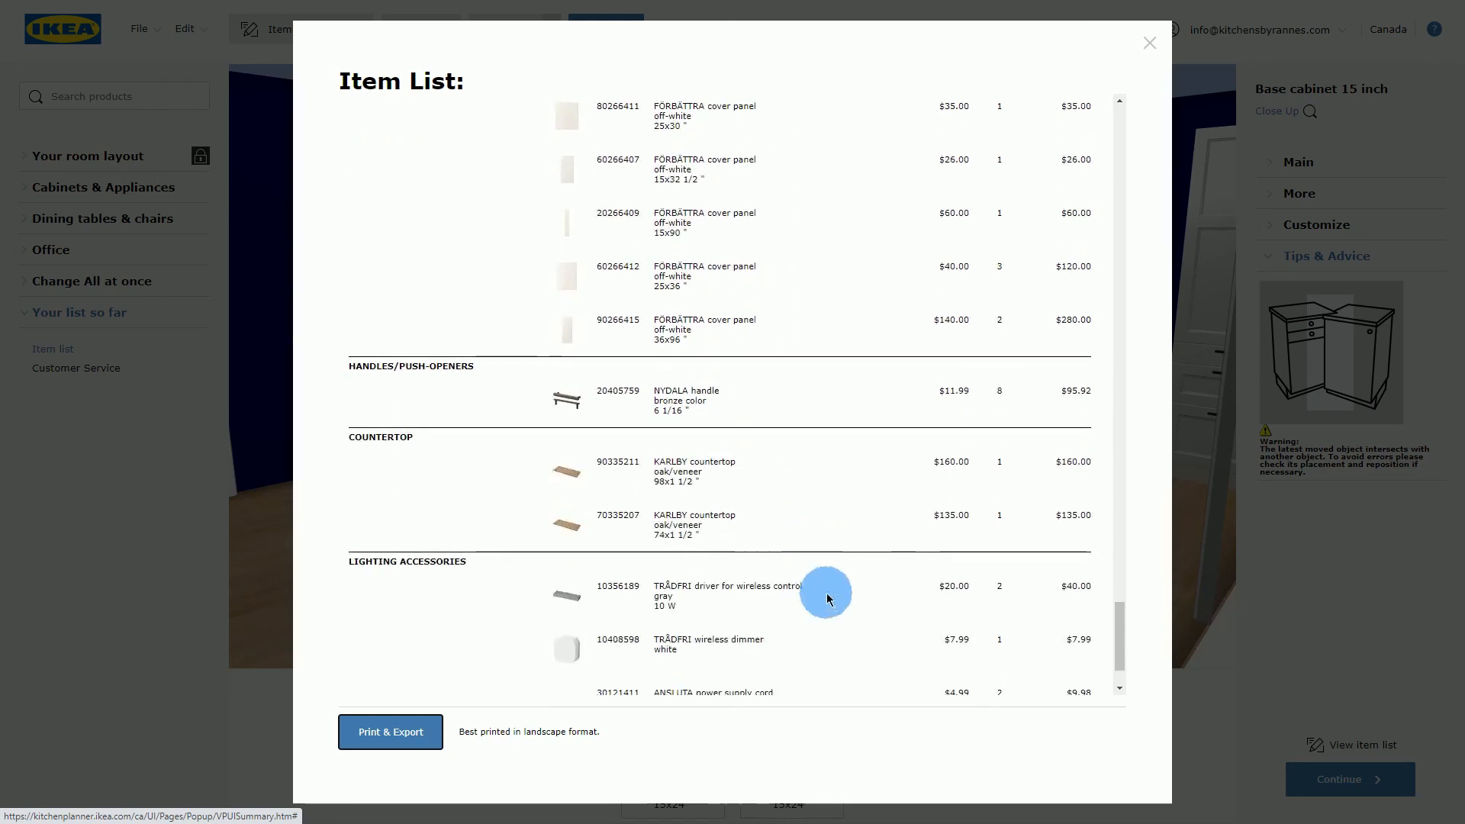
pyautogui.scroll(-2, 824, 588)
pyautogui.scroll(3, 829, 599)
pyautogui.scroll(-3, 824, 592)
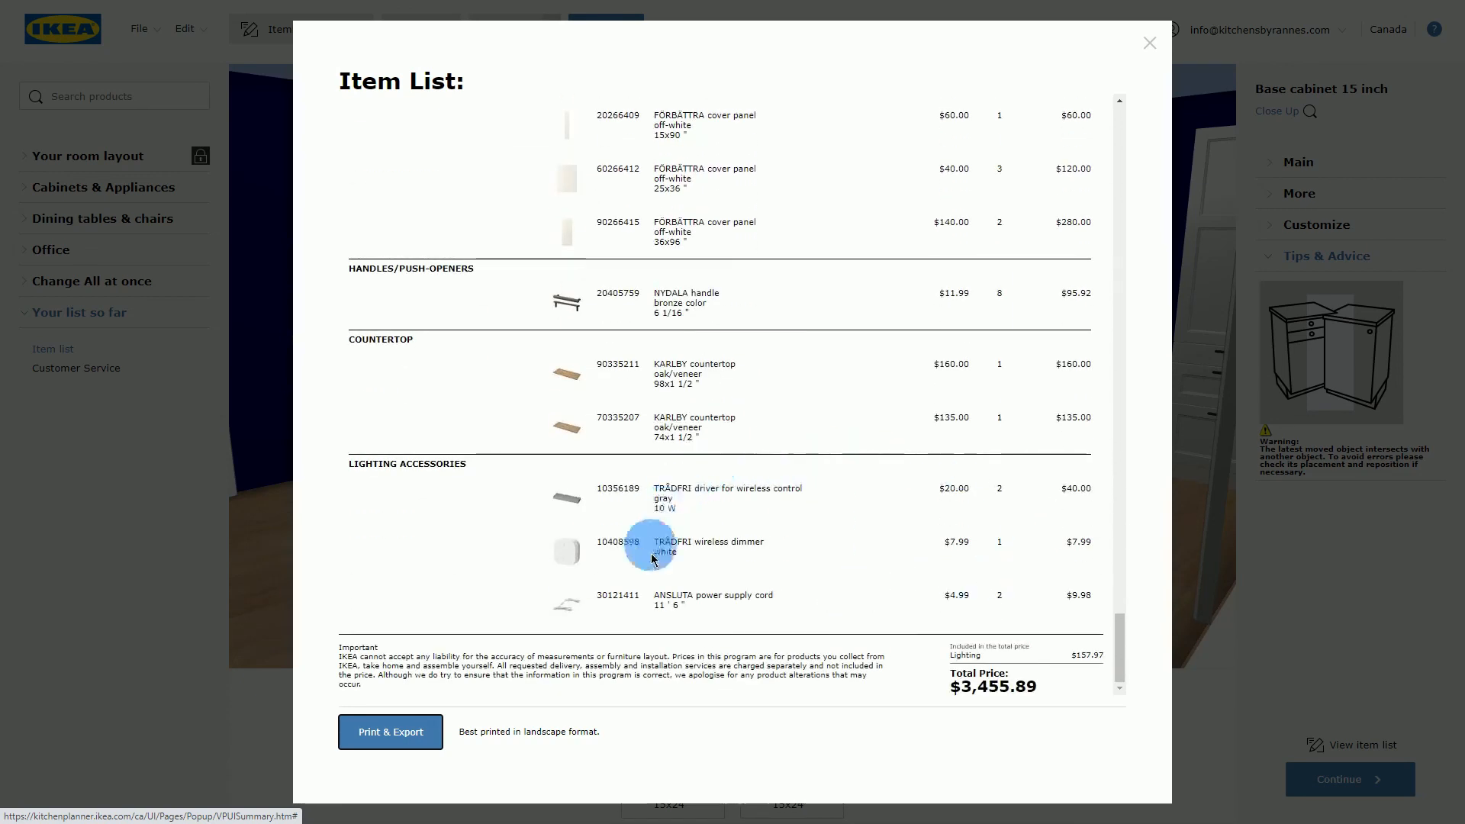
pyautogui.scroll(1, 735, 566)
pyautogui.scroll(2, 729, 580)
pyautogui.scroll(-3, 721, 588)
pyautogui.scroll(15, 729, 586)
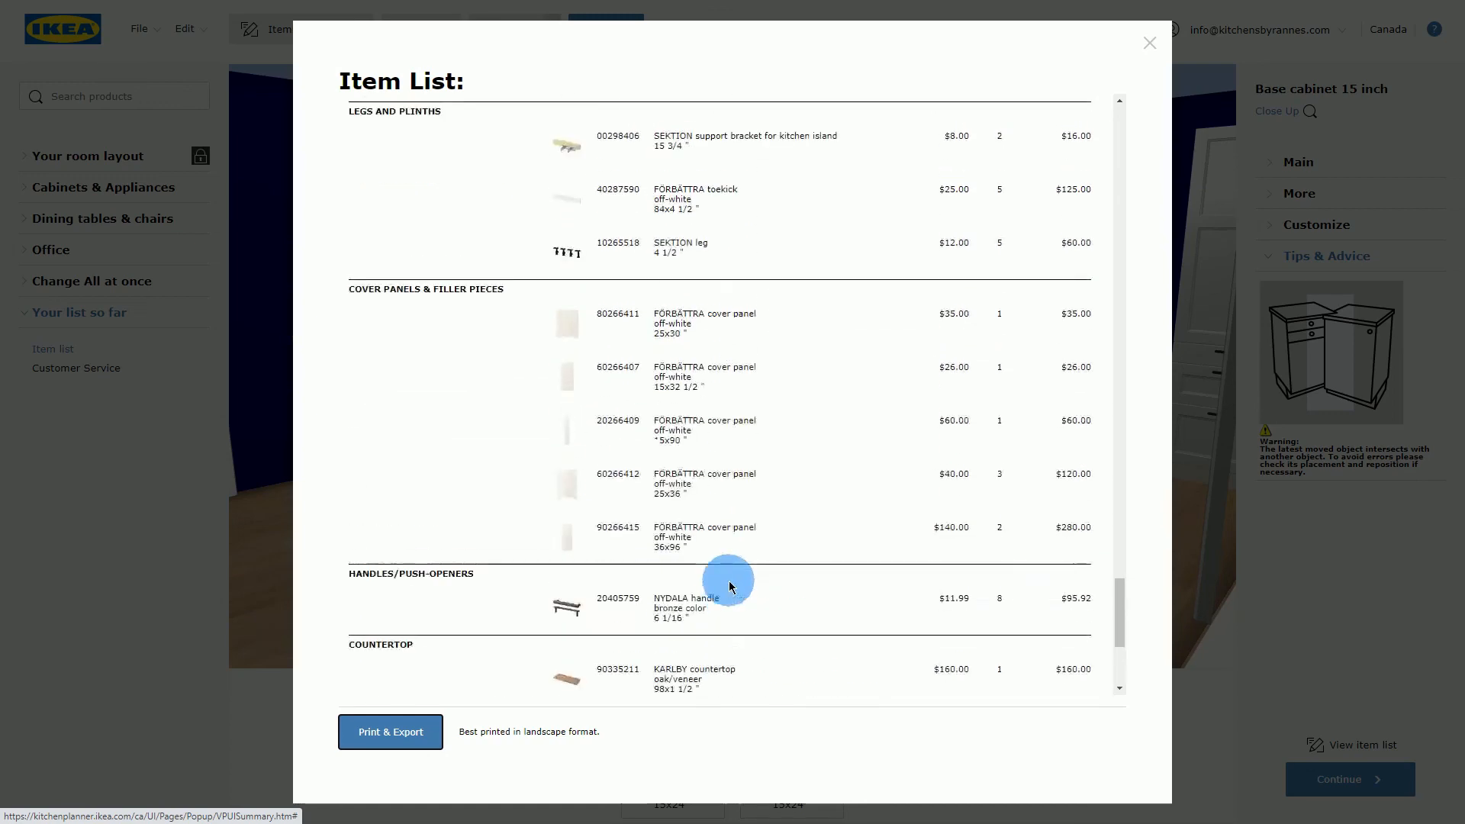
pyautogui.scroll(10, 877, 527)
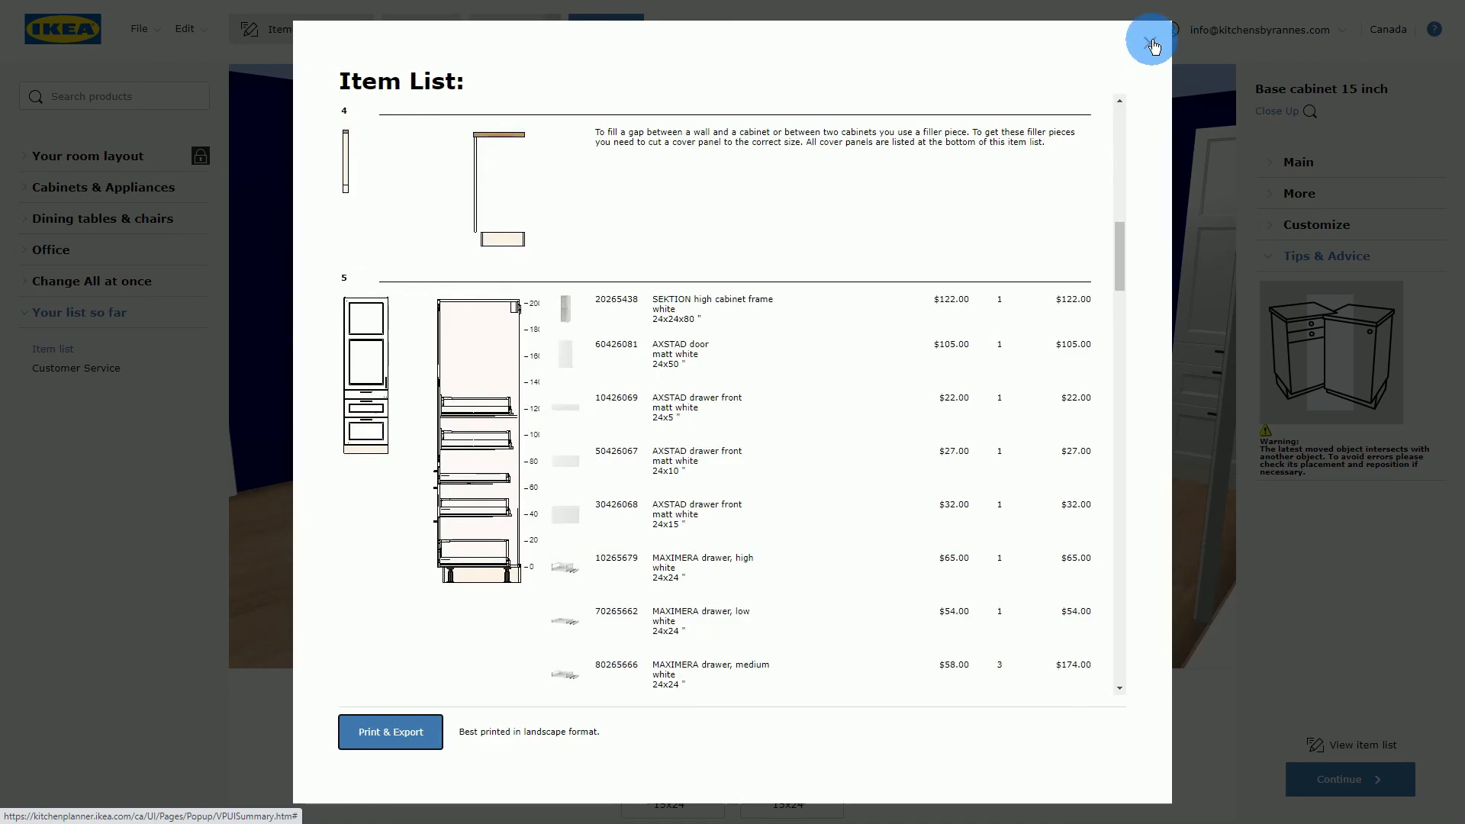
pyautogui.click(1151, 43)
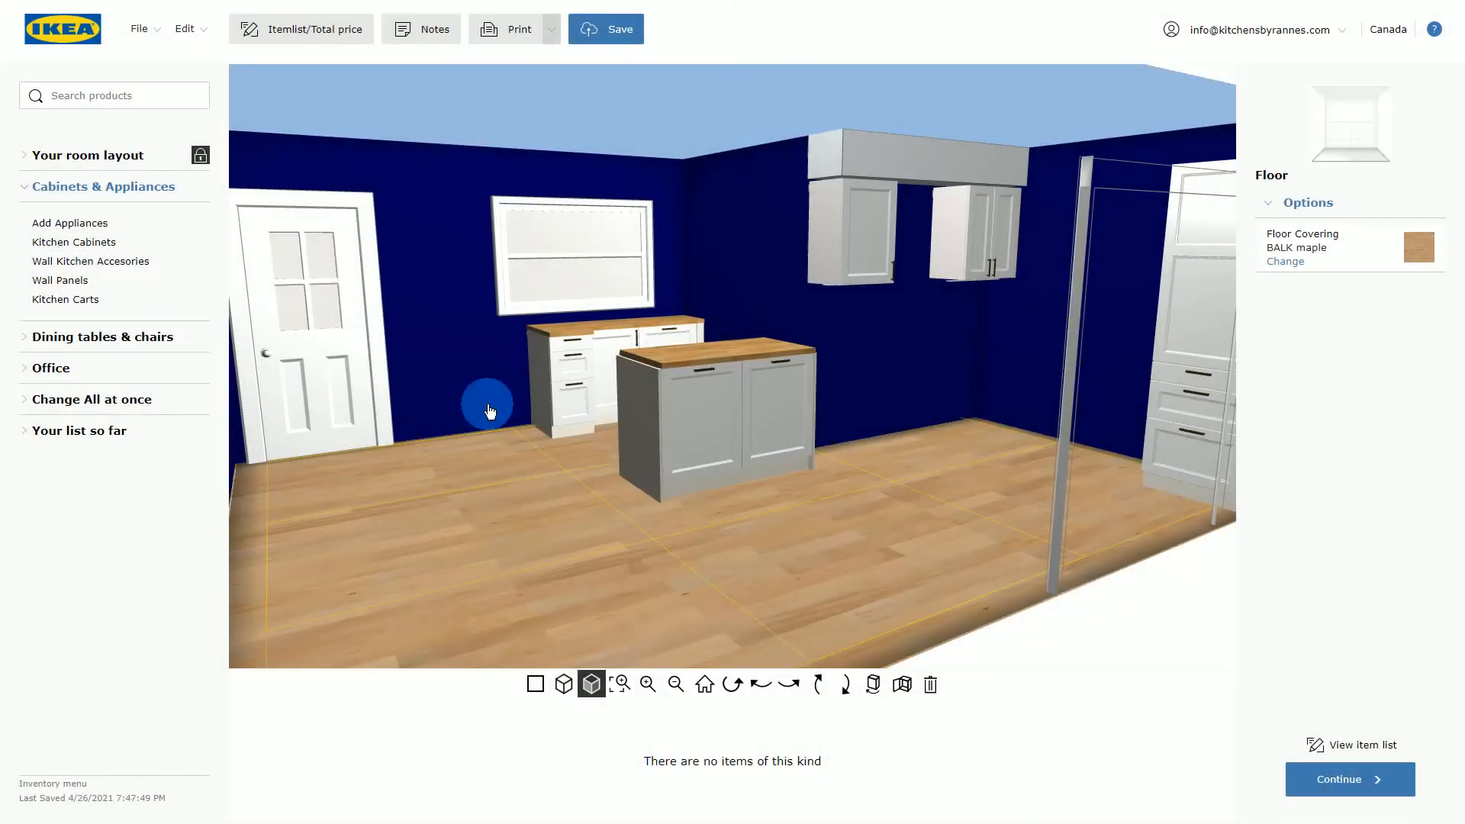
# Look over the appliance categories and the resizable models for existing appliances, including the refrigerator.
pyautogui.click(79, 226)
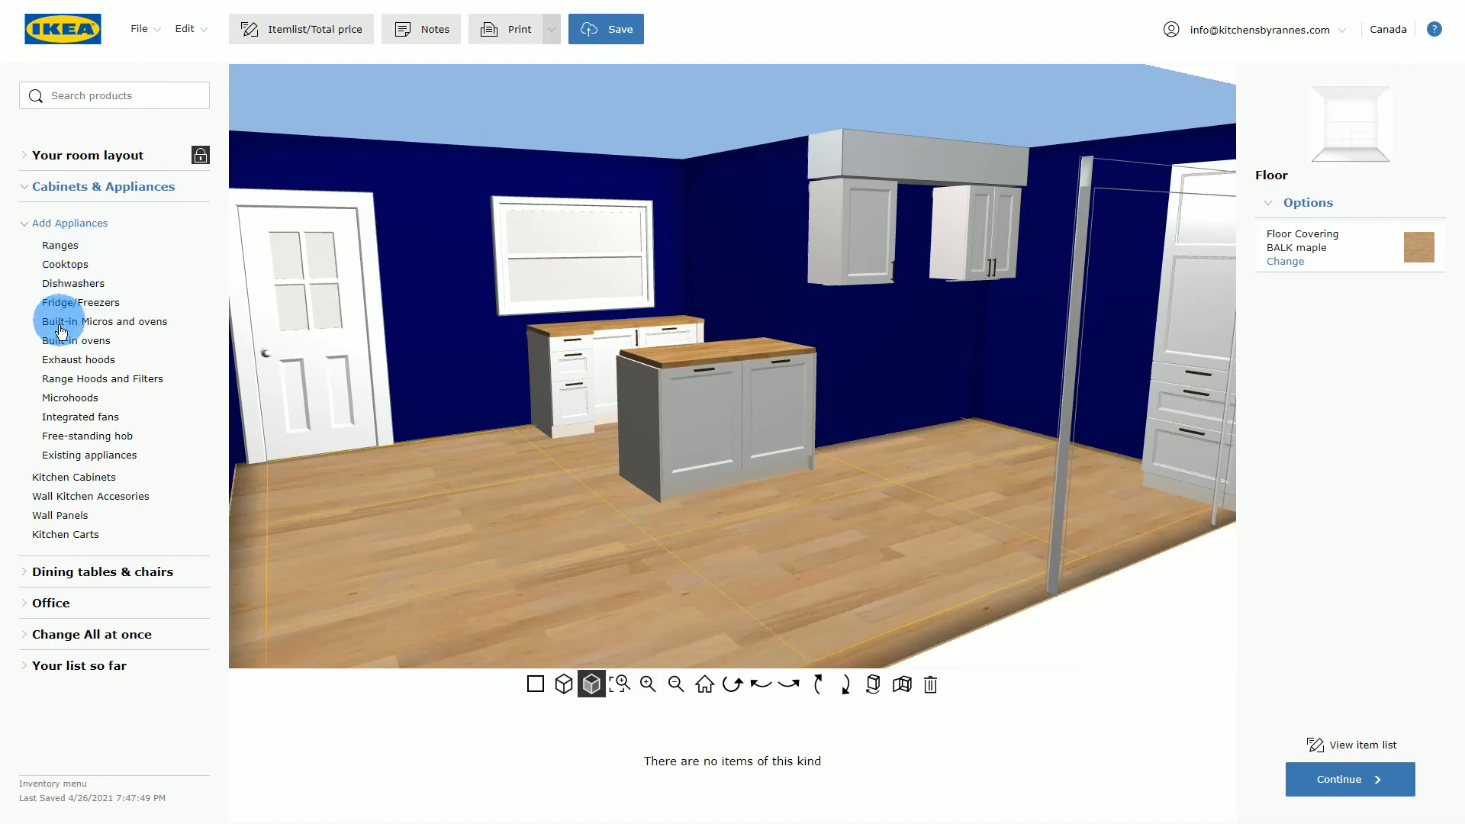
pyautogui.click(95, 456)
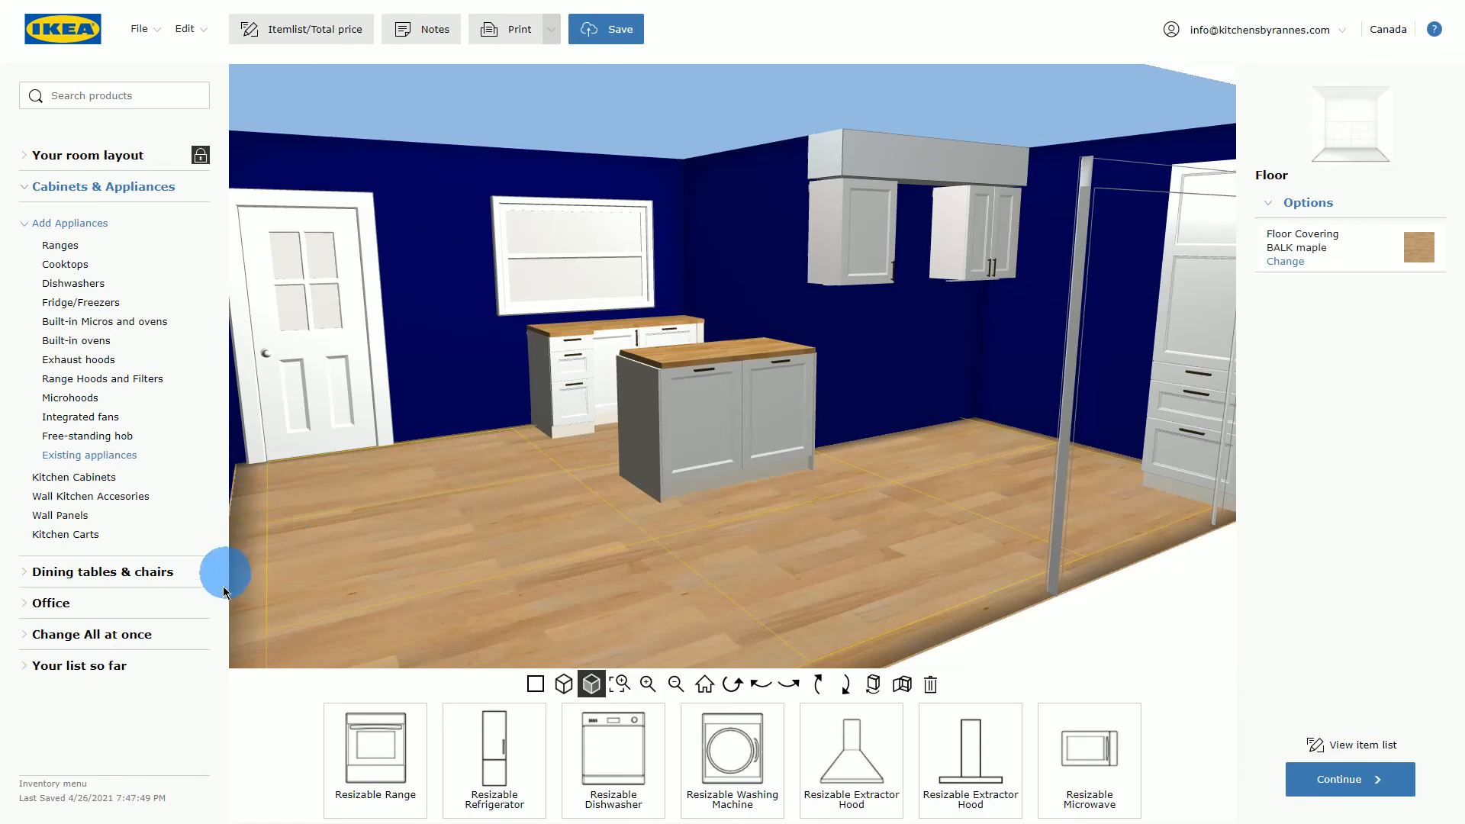
pyautogui.click(519, 763)
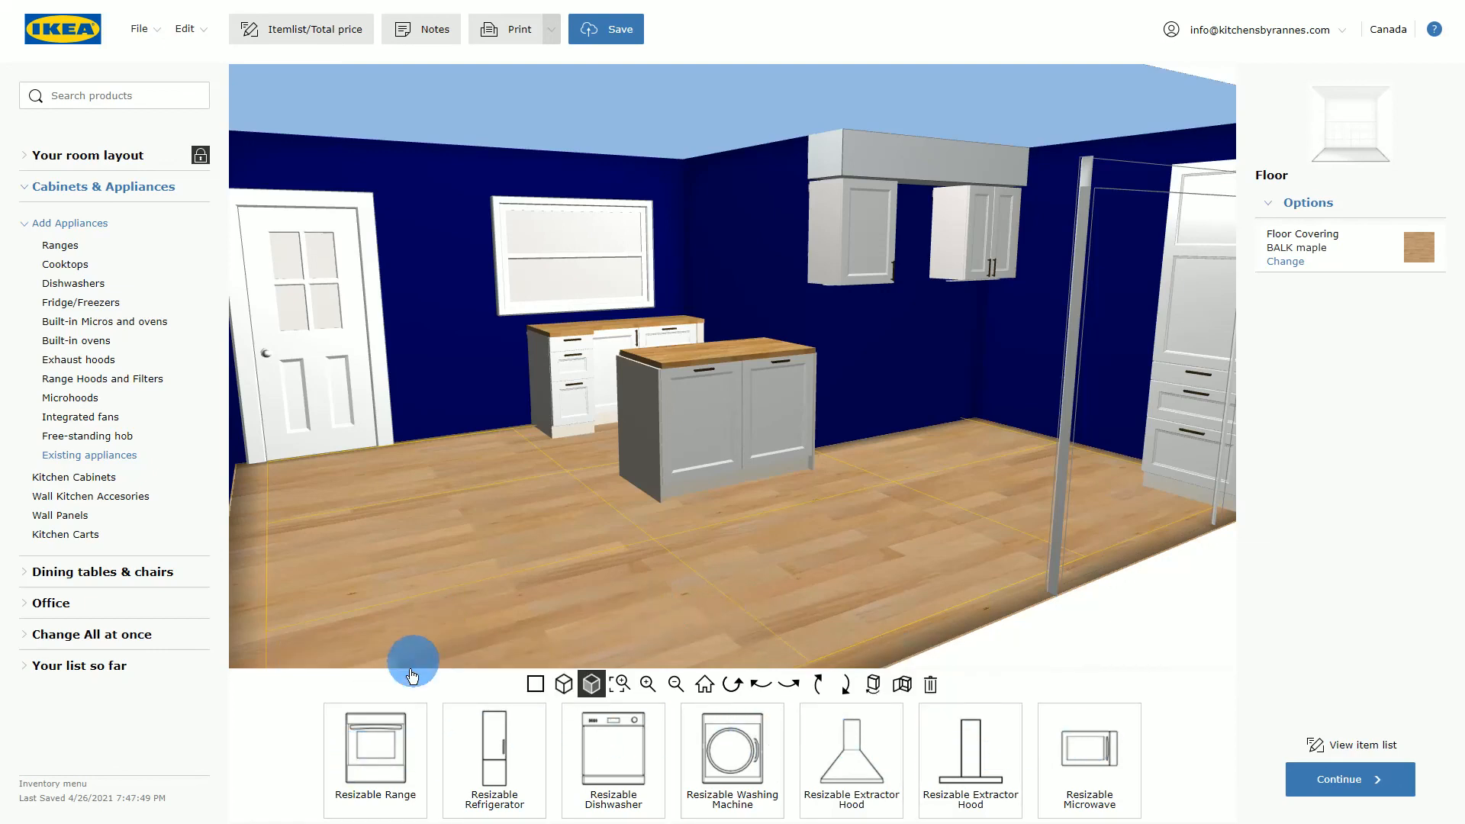
# Add a resizable range and place it against the back wall below the gap between the wall cabinets.
pyautogui.moveTo(367, 751)
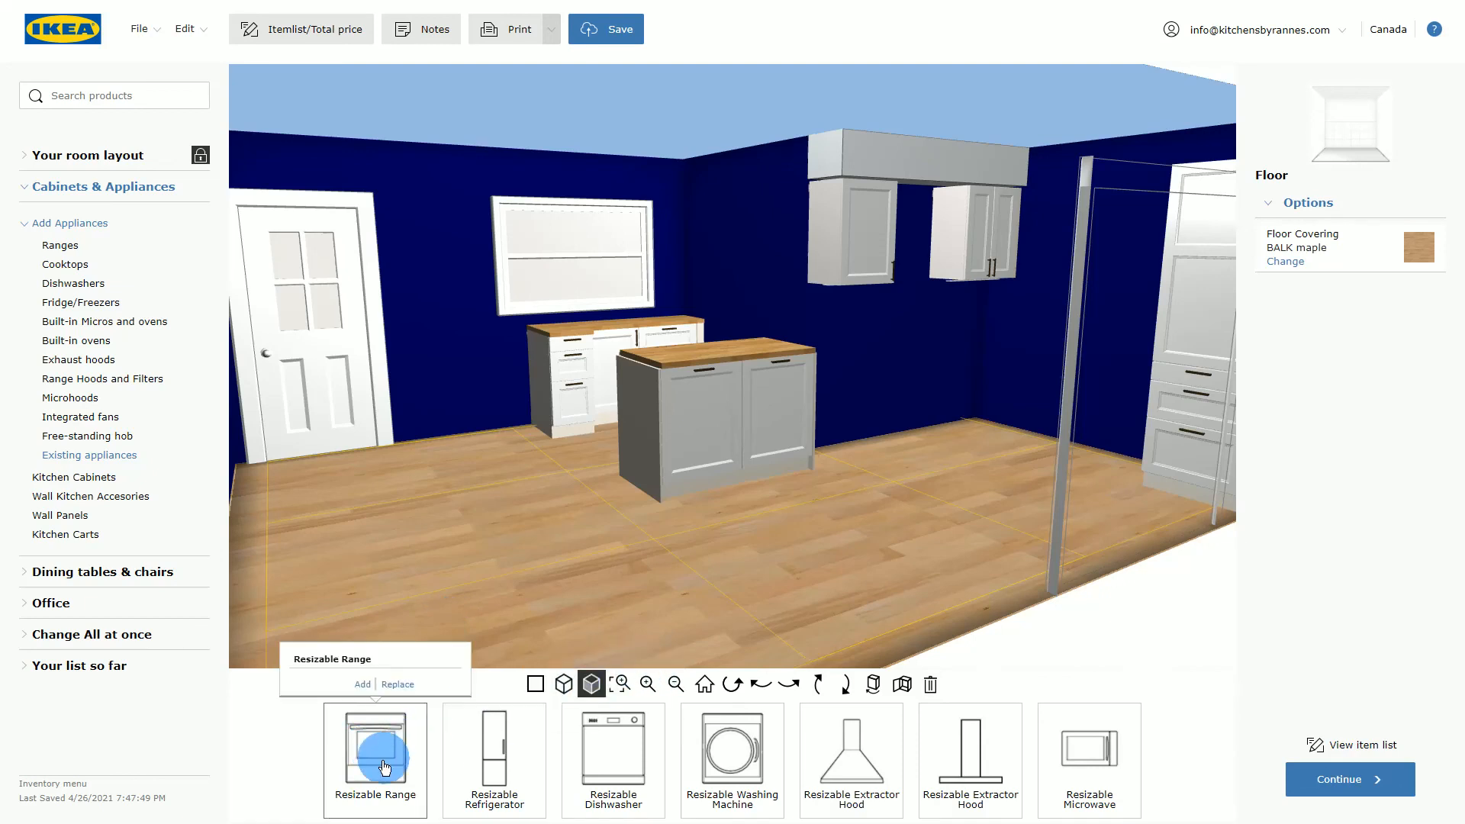
pyautogui.click(389, 769)
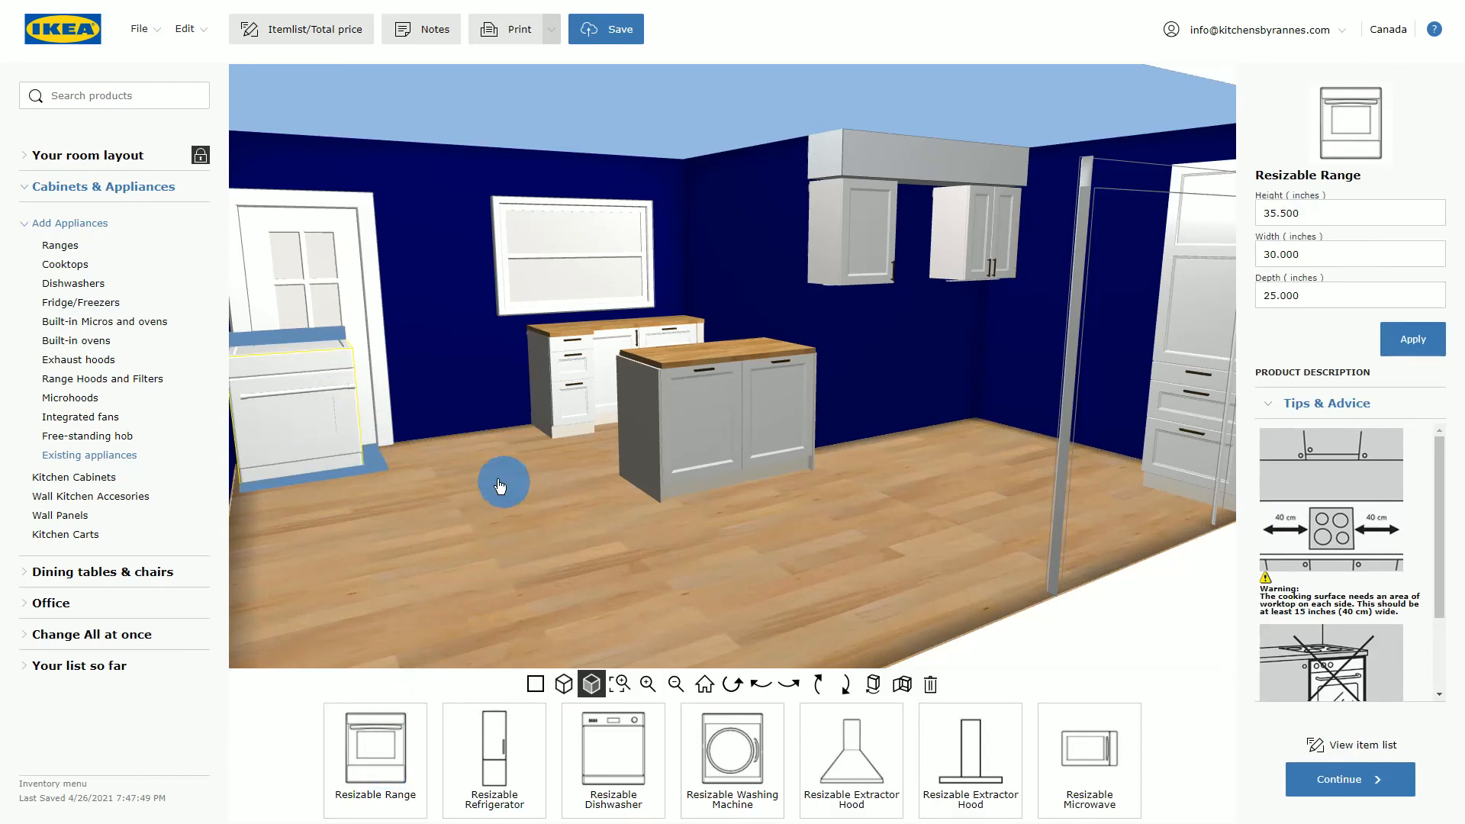
pyautogui.moveTo(292, 403); pyautogui.dragTo(873, 360)
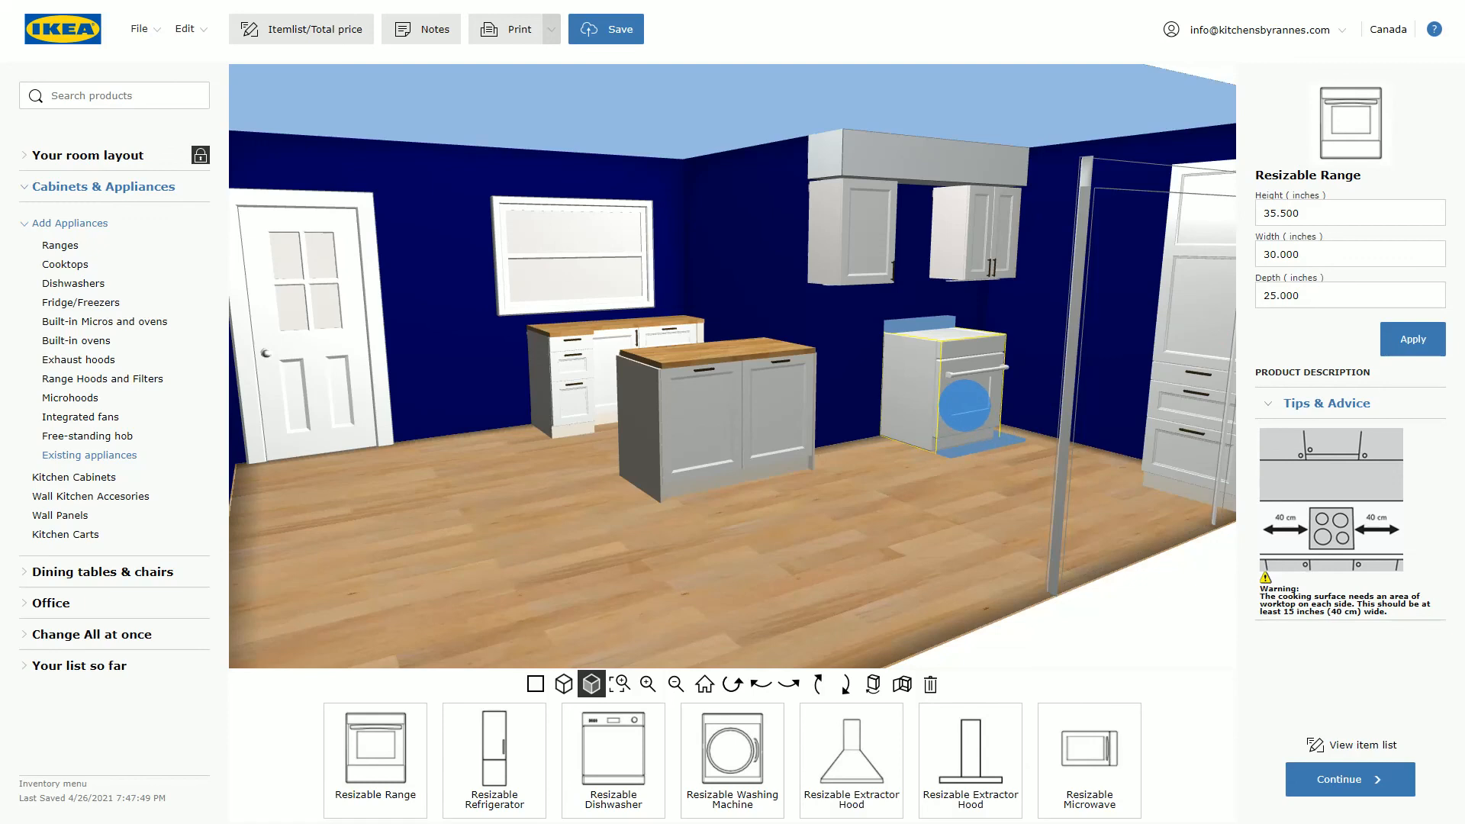
# Add a resizable refrigerator and place it against the wall between the door and the window.
pyautogui.click(496, 756)
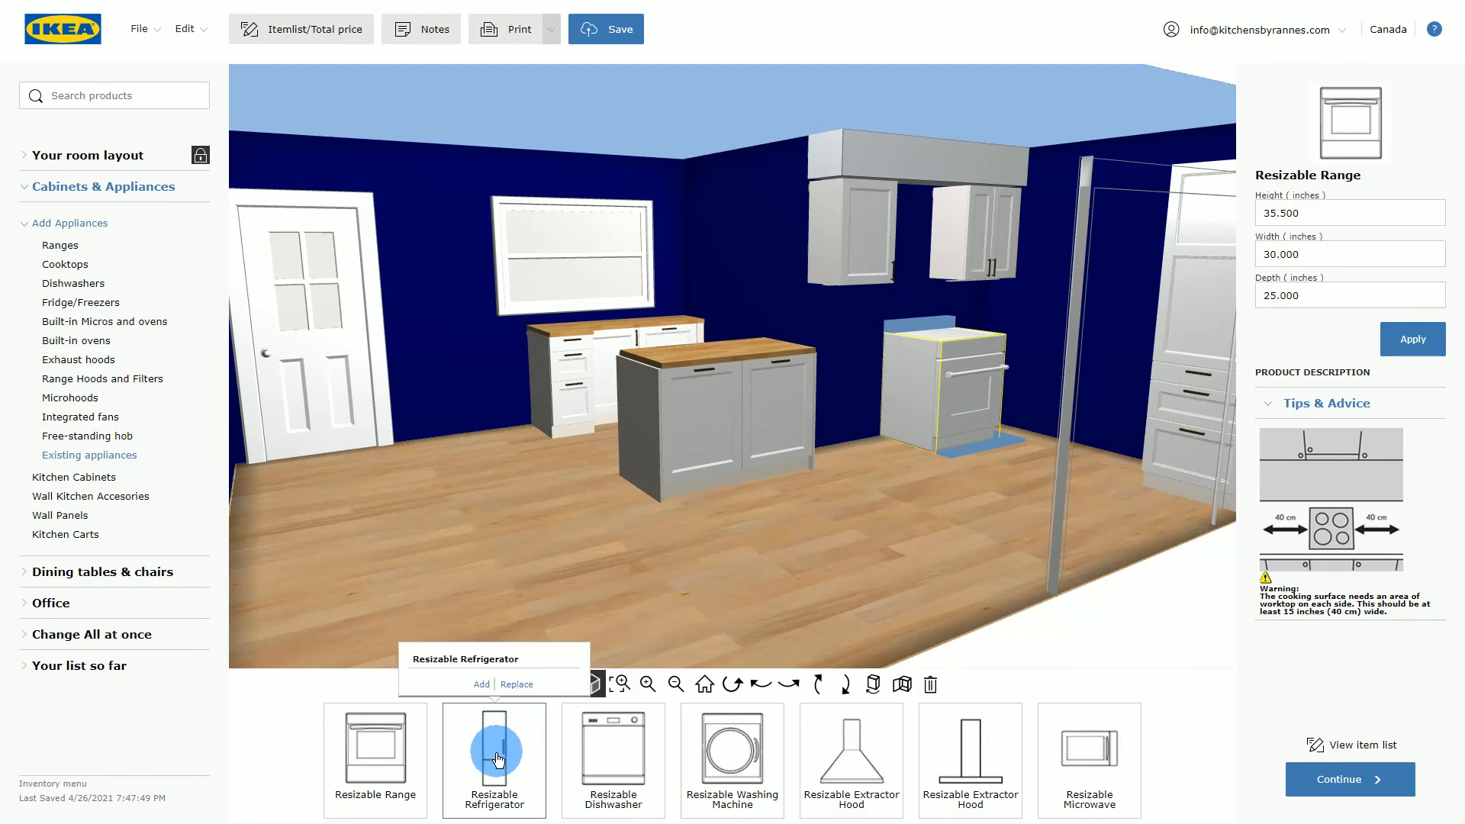
pyautogui.click(517, 684)
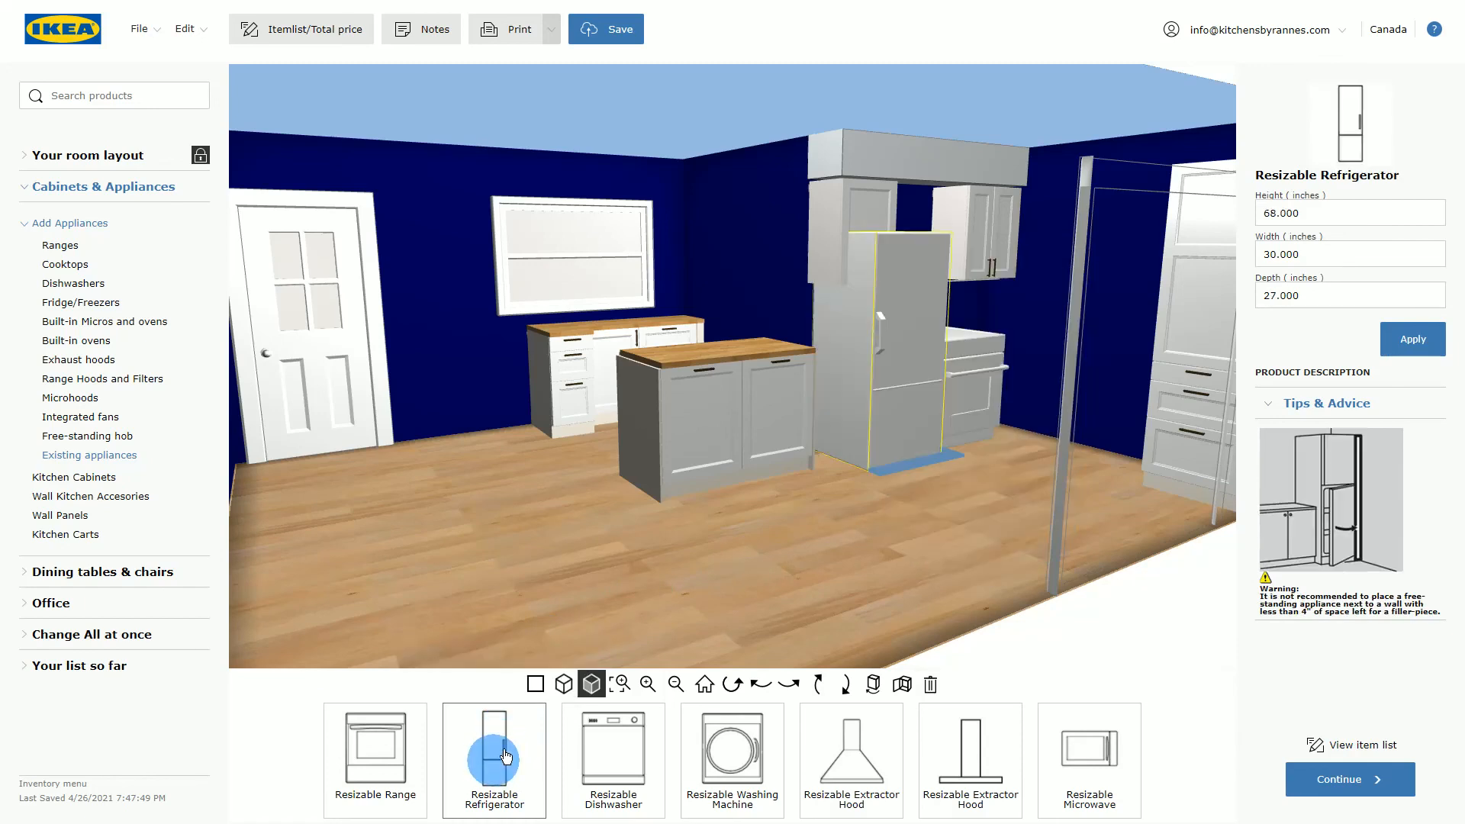
pyautogui.moveTo(884, 356); pyautogui.dragTo(425, 327)
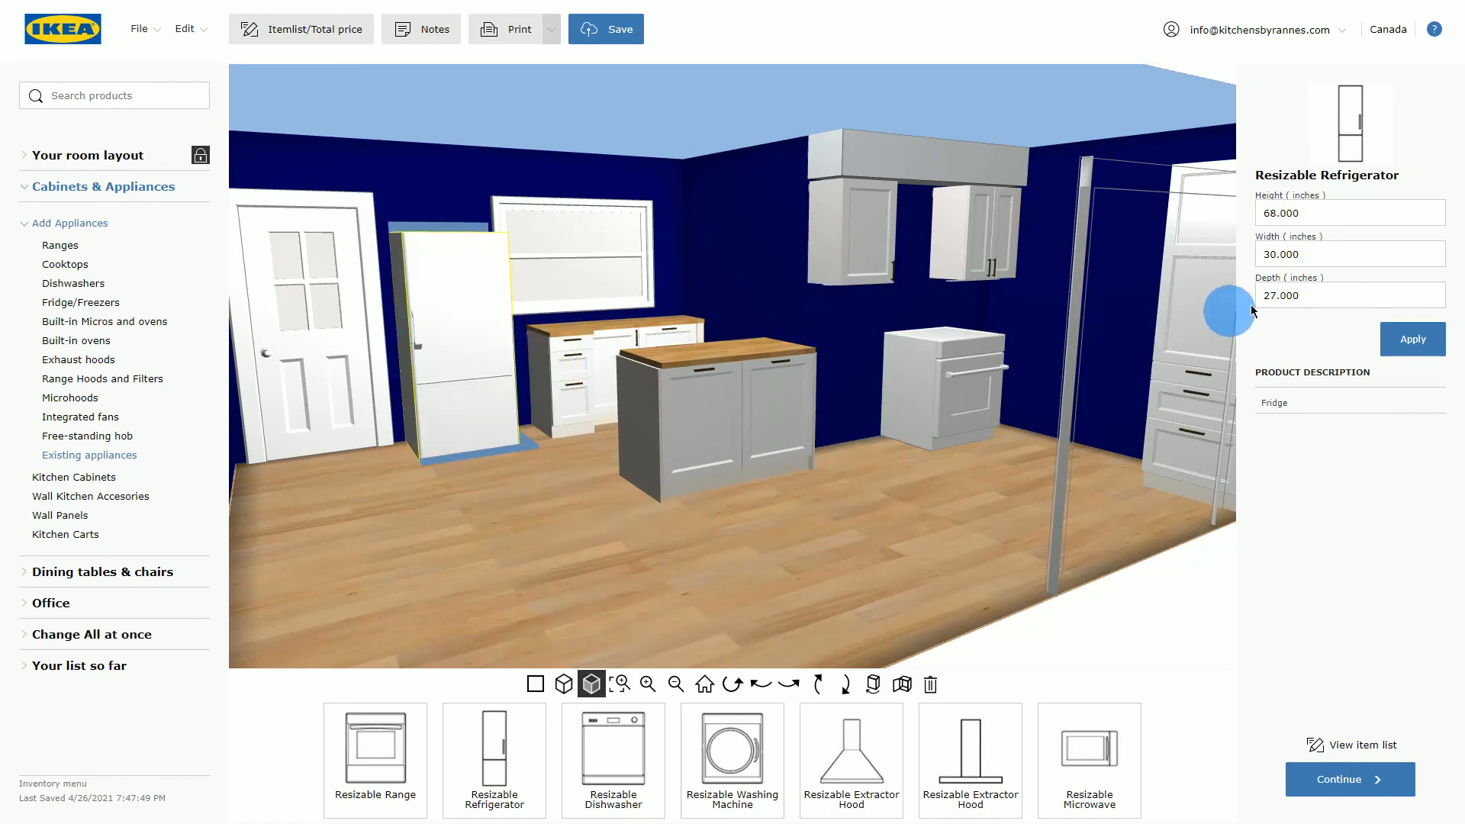
# Set the refrigerator's width to 36 inches and its depth to 25 inches.
pyautogui.moveTo(1271, 255); pyautogui.dragTo(1335, 242)
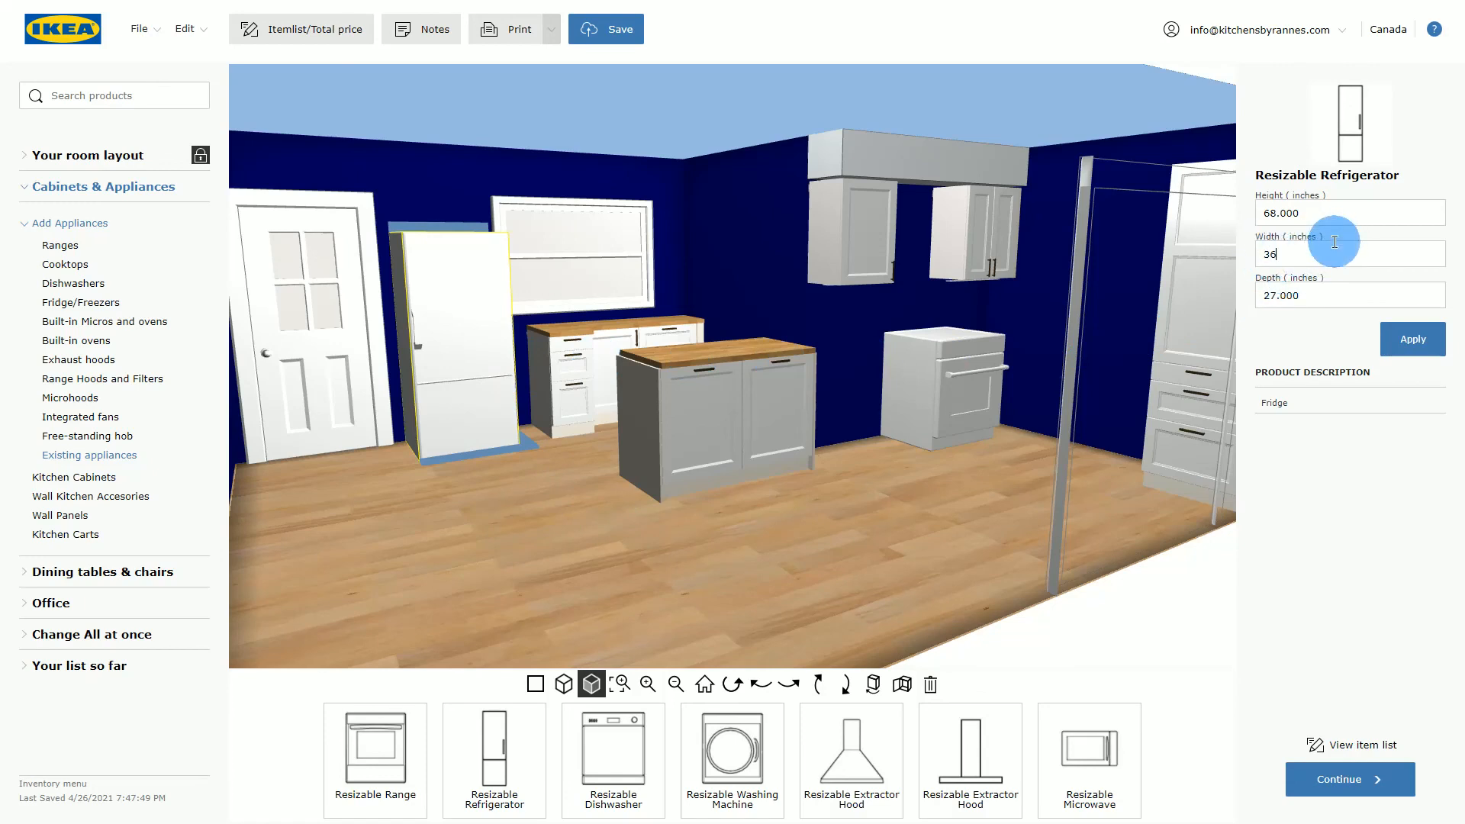
pyautogui.moveTo(1265, 296); pyautogui.dragTo(1320, 294)
pyautogui.write('25')
pyautogui.click(1427, 344)
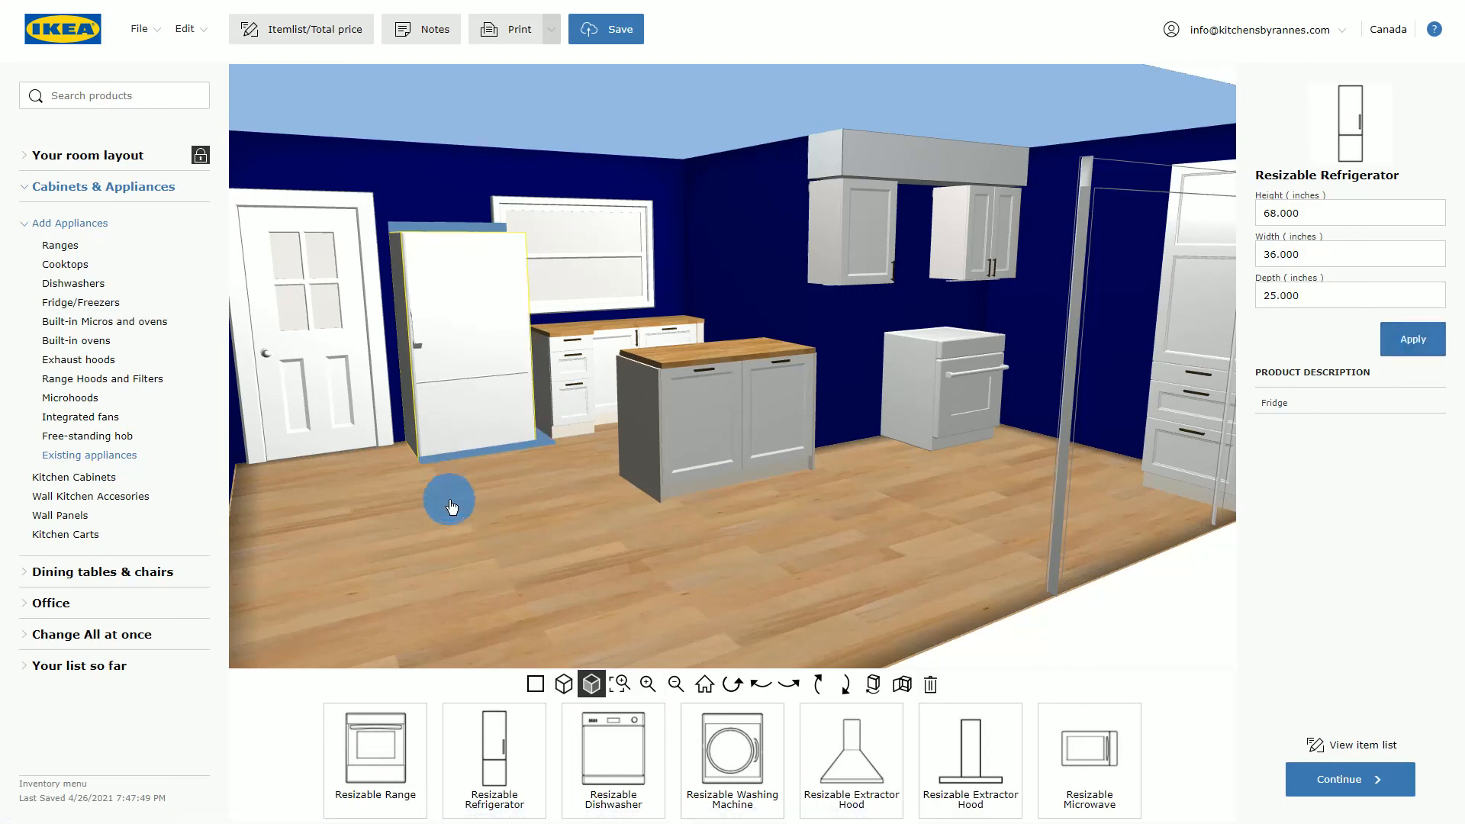
# Resize the refrigerator directly in the 3D view to 72 inches high, 32.5 inches wide and 26.75 inches deep.
pyautogui.click(455, 229)
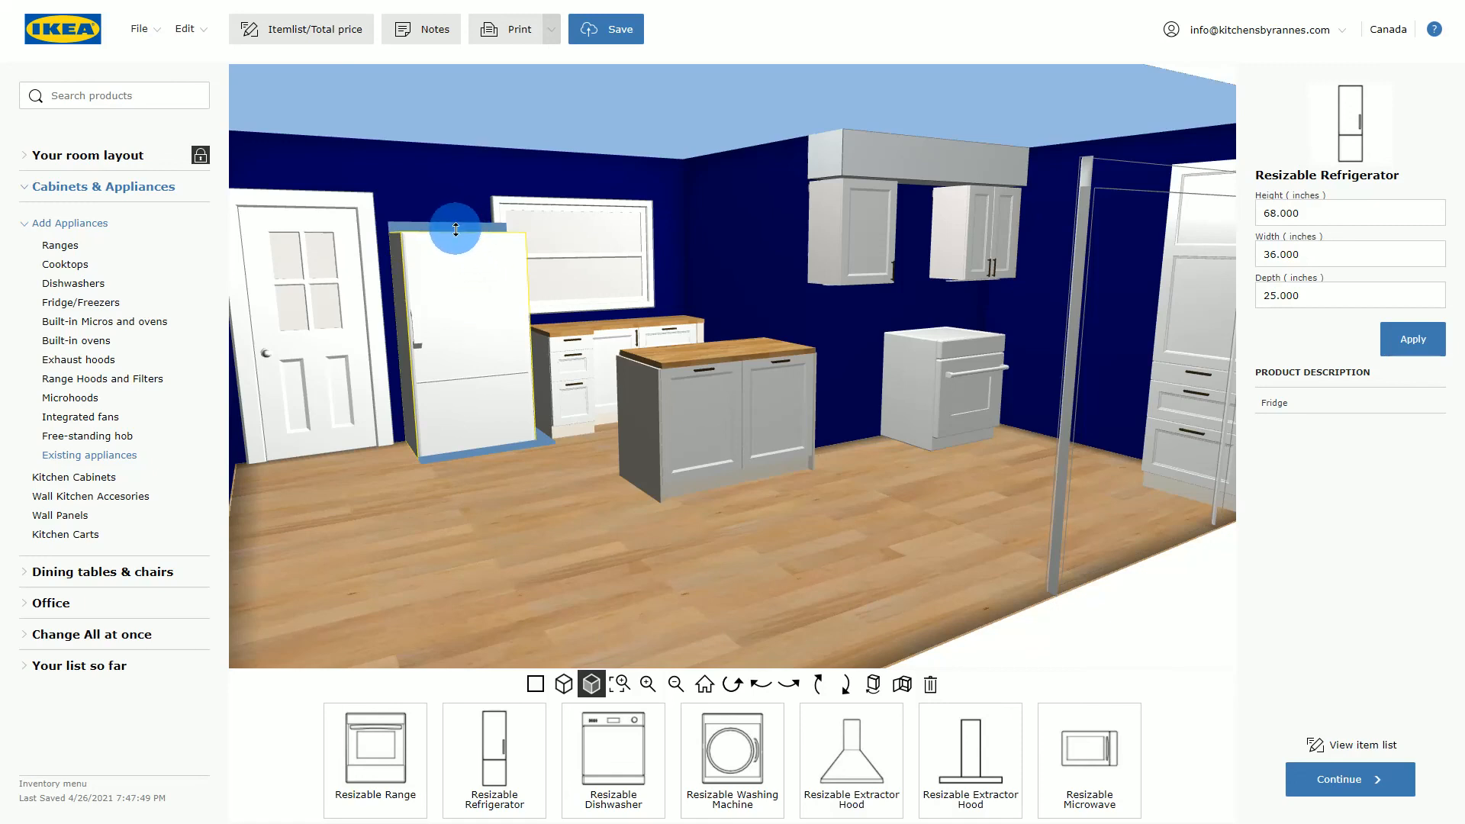
pyautogui.moveTo(456, 229)
pyautogui.mouseDown()
pyautogui.moveTo(455, 200)
pyautogui.moveTo(457, 245)
pyautogui.moveTo(456, 218)
pyautogui.mouseUp()
pyautogui.moveTo(546, 437); pyautogui.dragTo(488, 451)
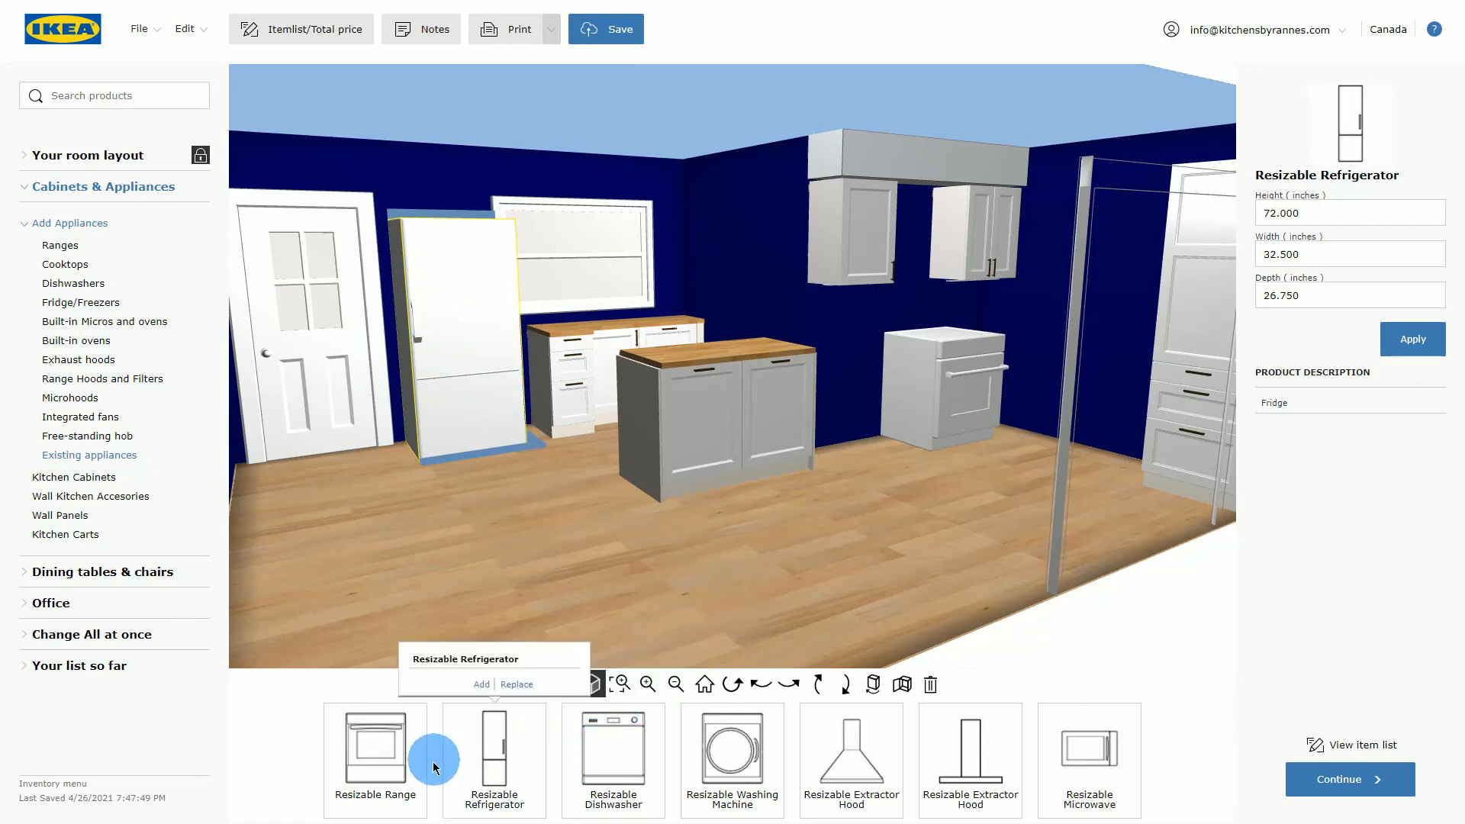
# Look through the resizable dishwasher, washing machine, extractor hood and microwave models for existing appliances.
pyautogui.moveTo(392, 777)
pyautogui.moveTo(496, 769)
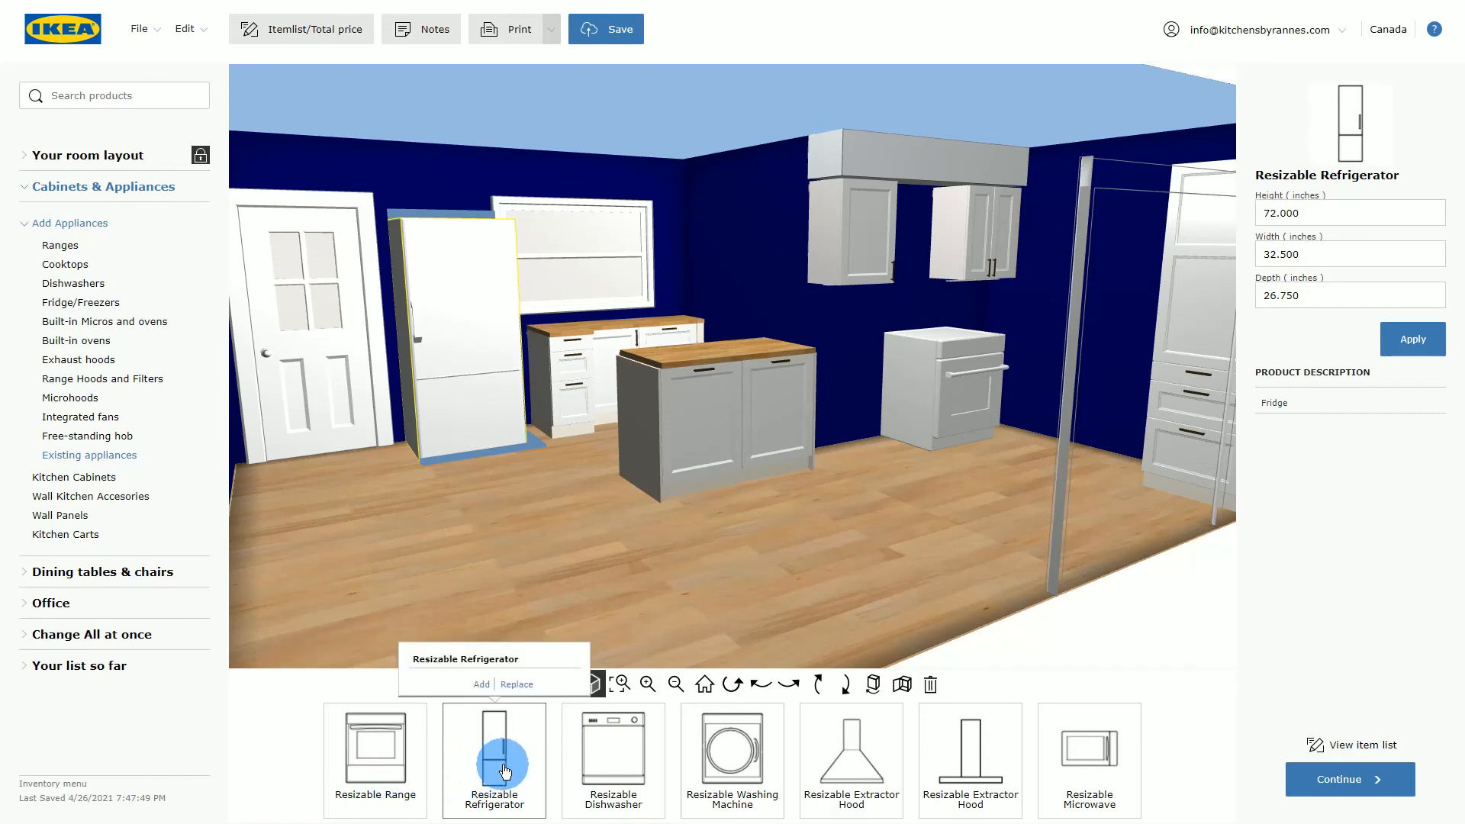
pyautogui.moveTo(615, 767)
pyautogui.moveTo(736, 750)
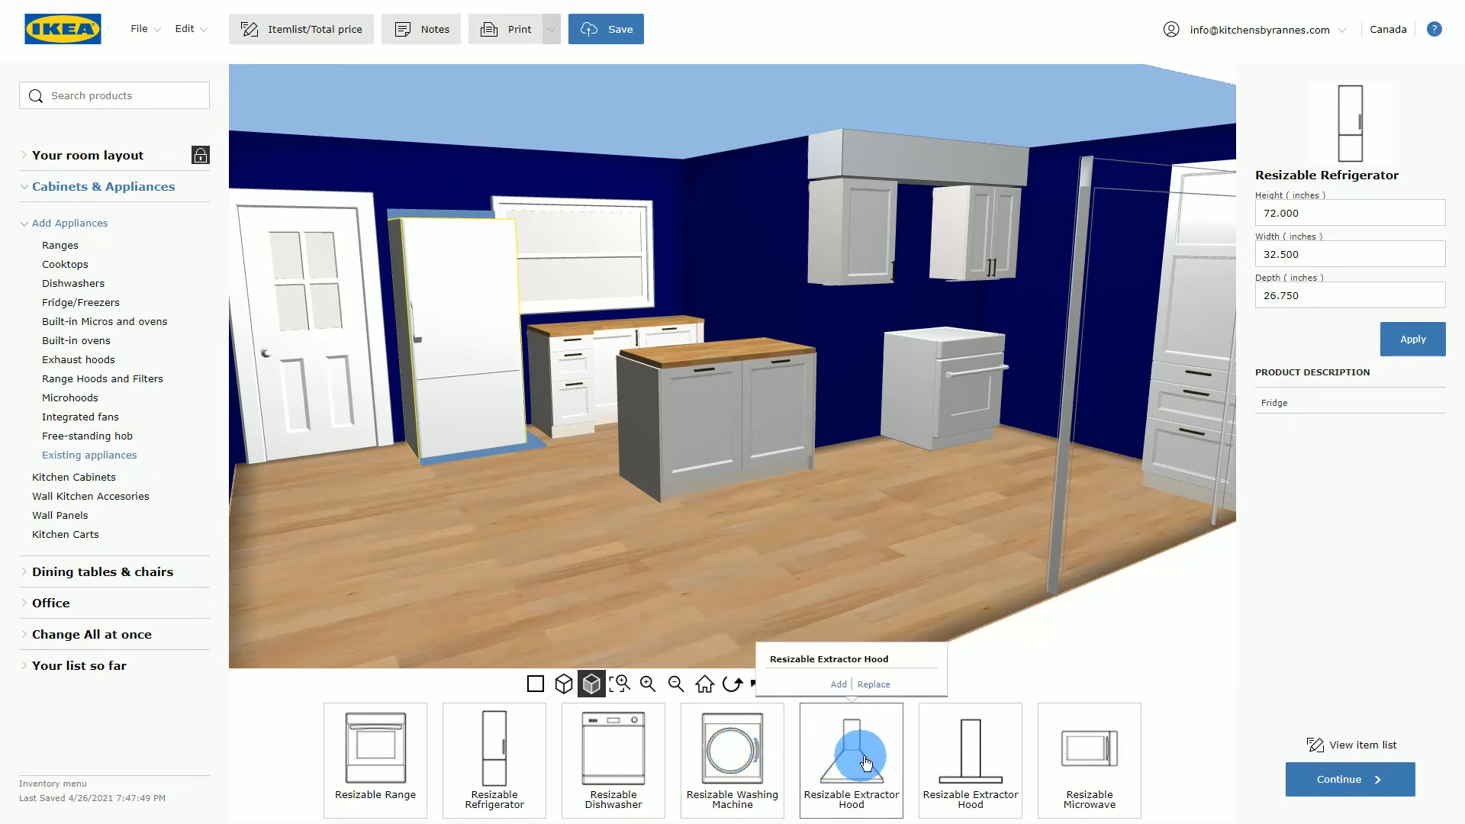
pyautogui.moveTo(923, 764)
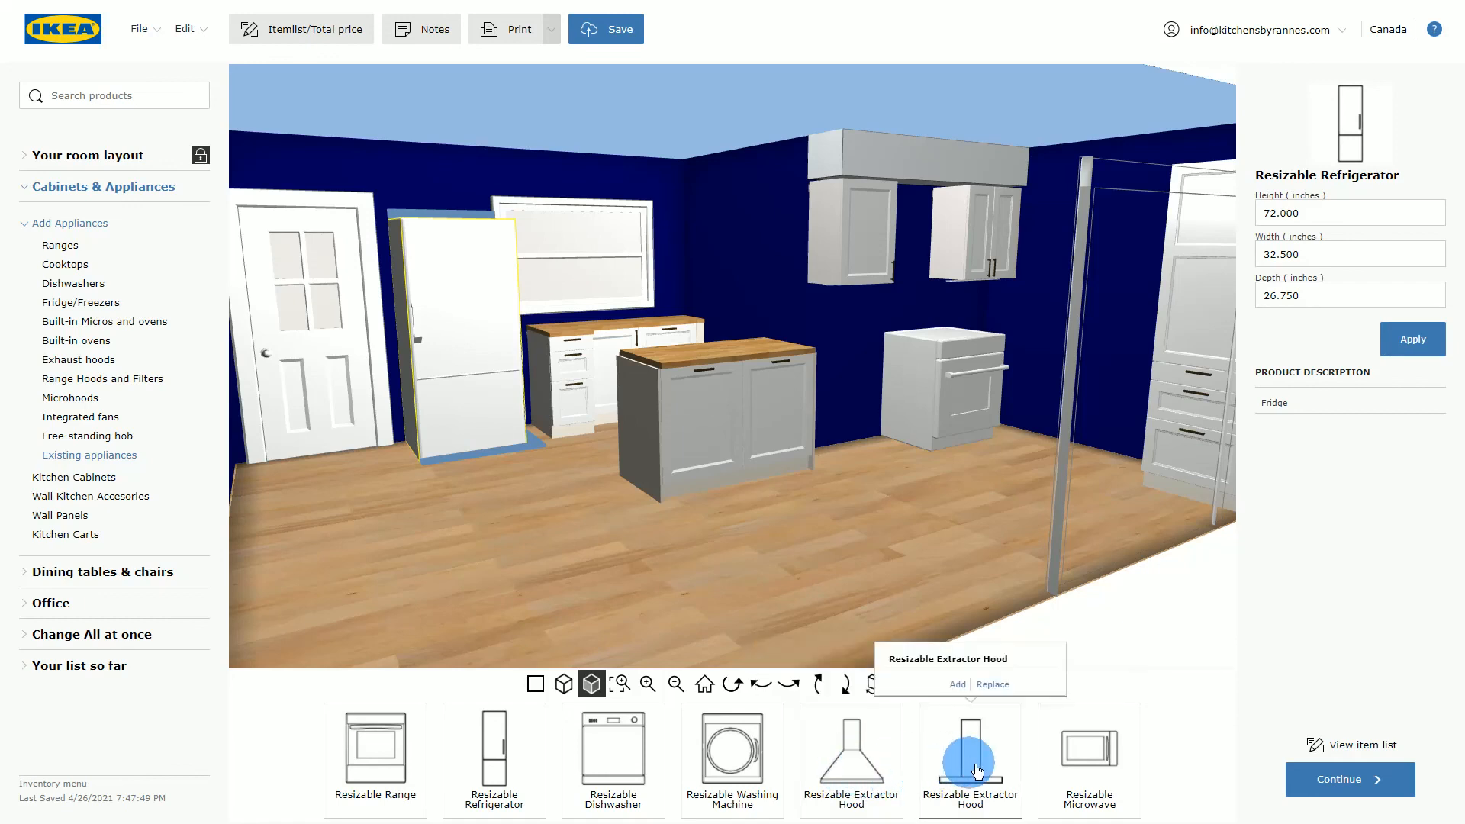
pyautogui.moveTo(1068, 769)
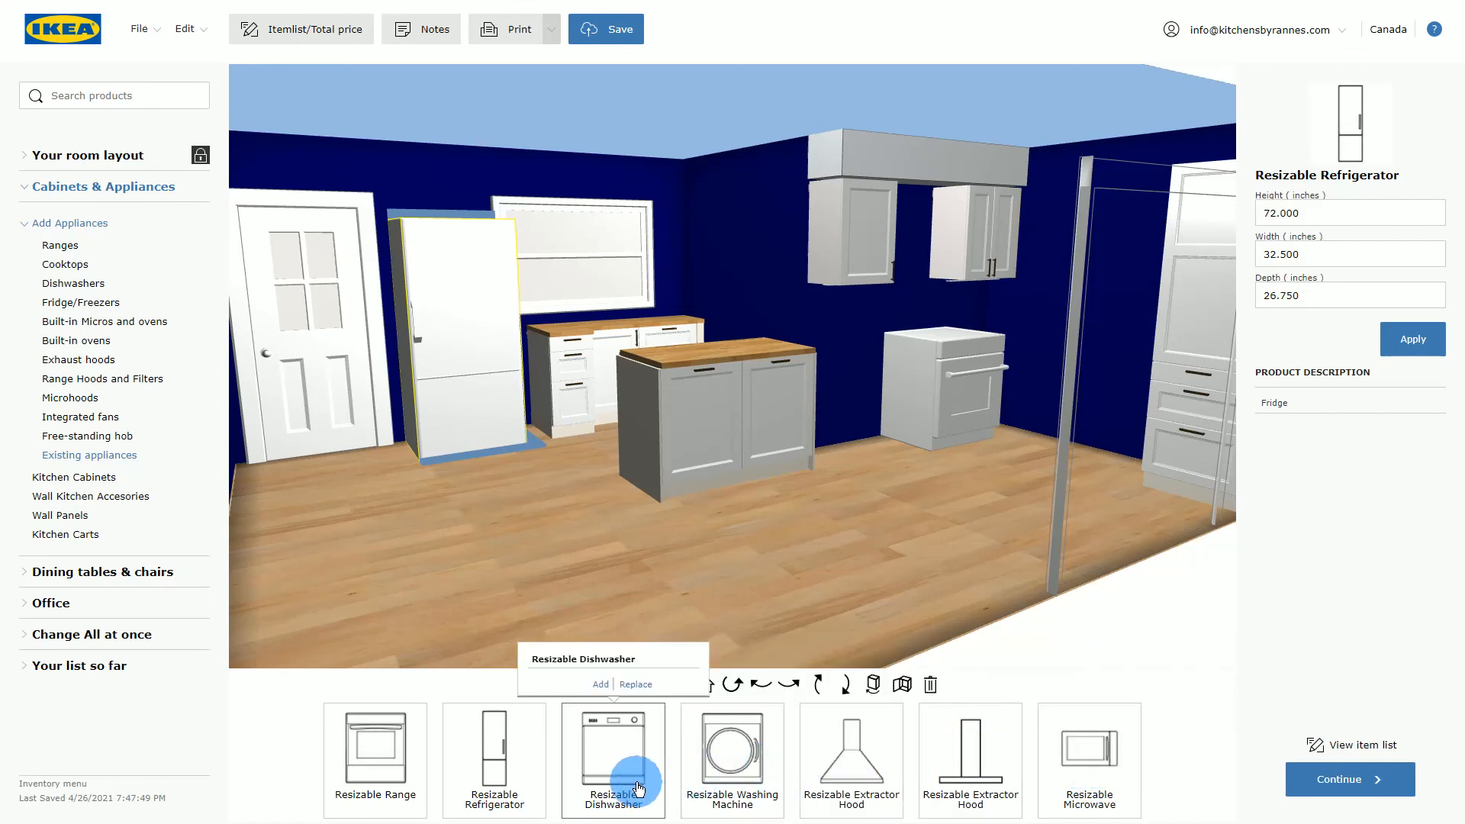
pyautogui.moveTo(832, 791)
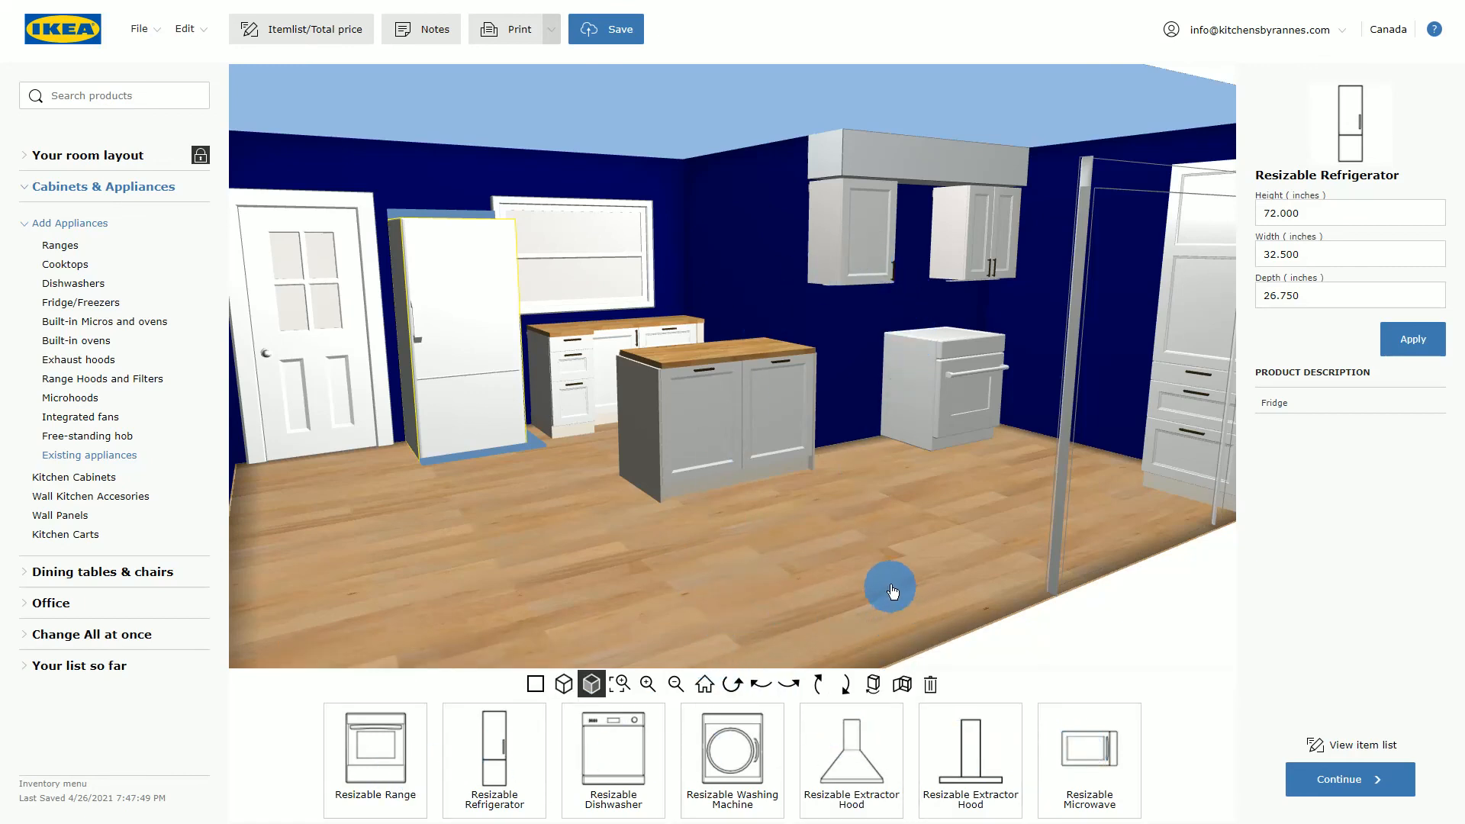
# Add a resizable microwave and move it above the range, trying to turn it in a tilted 3D view.
pyautogui.click(1096, 762)
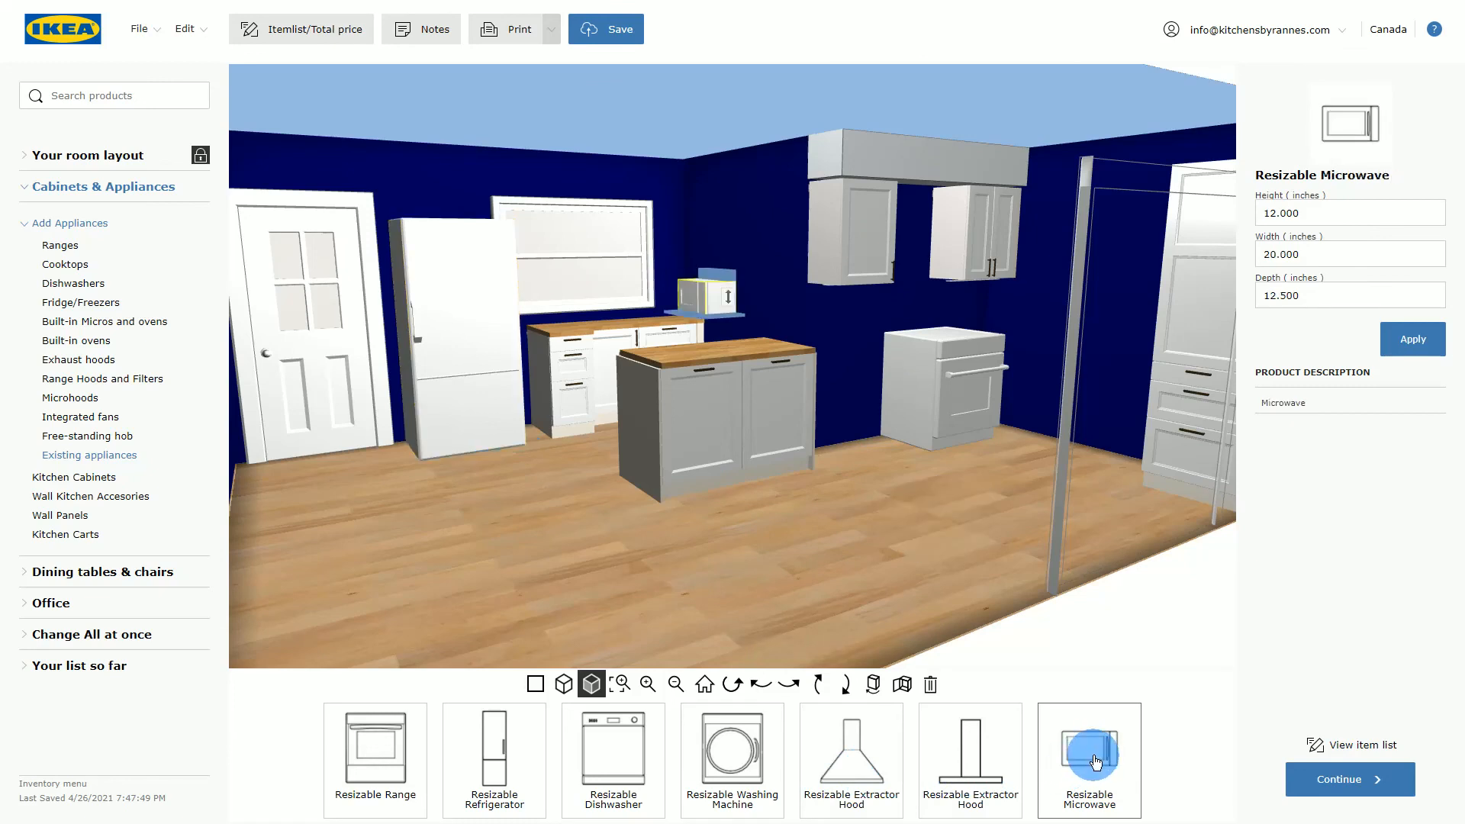
pyautogui.moveTo(700, 294); pyautogui.dragTo(1001, 314)
pyautogui.click(818, 684)
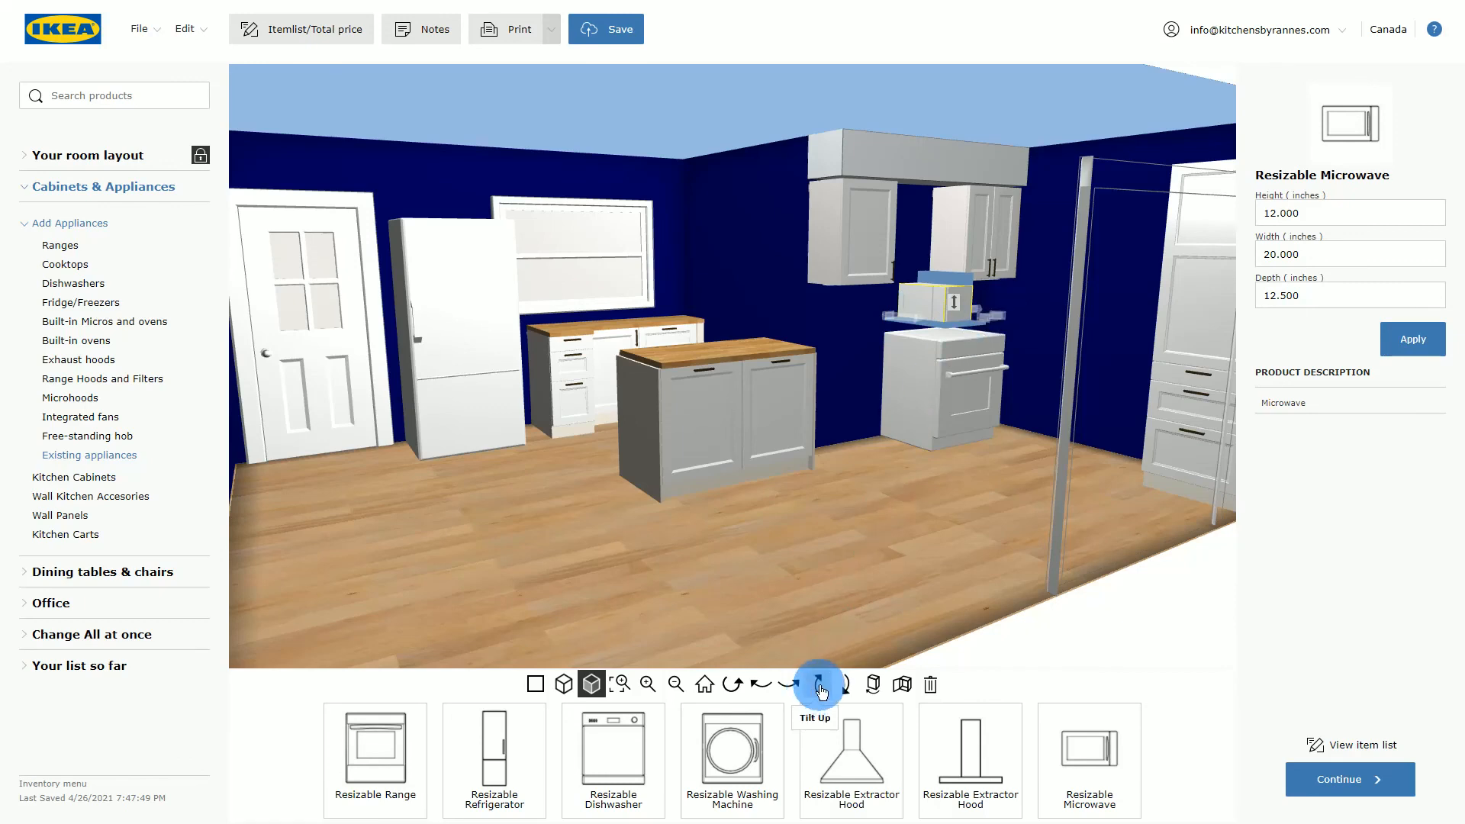
pyautogui.click(819, 684)
pyautogui.moveTo(949, 371); pyautogui.dragTo(910, 291)
pyautogui.moveTo(1004, 280); pyautogui.dragTo(1010, 274)
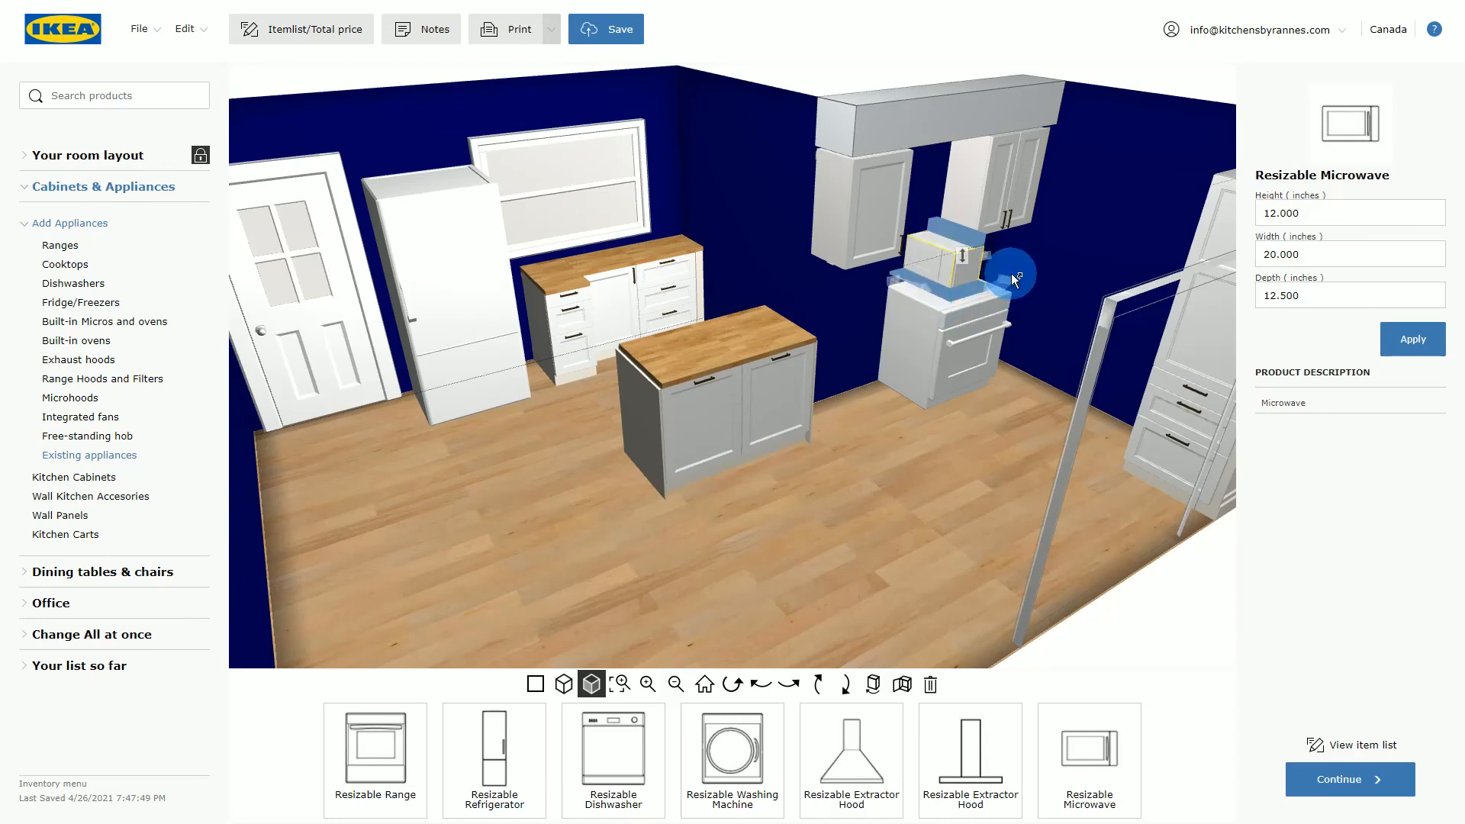
# Turn the microwave to face the room in the floor plan and raise it between the wall cabinets above the range.
pyautogui.click(535, 685)
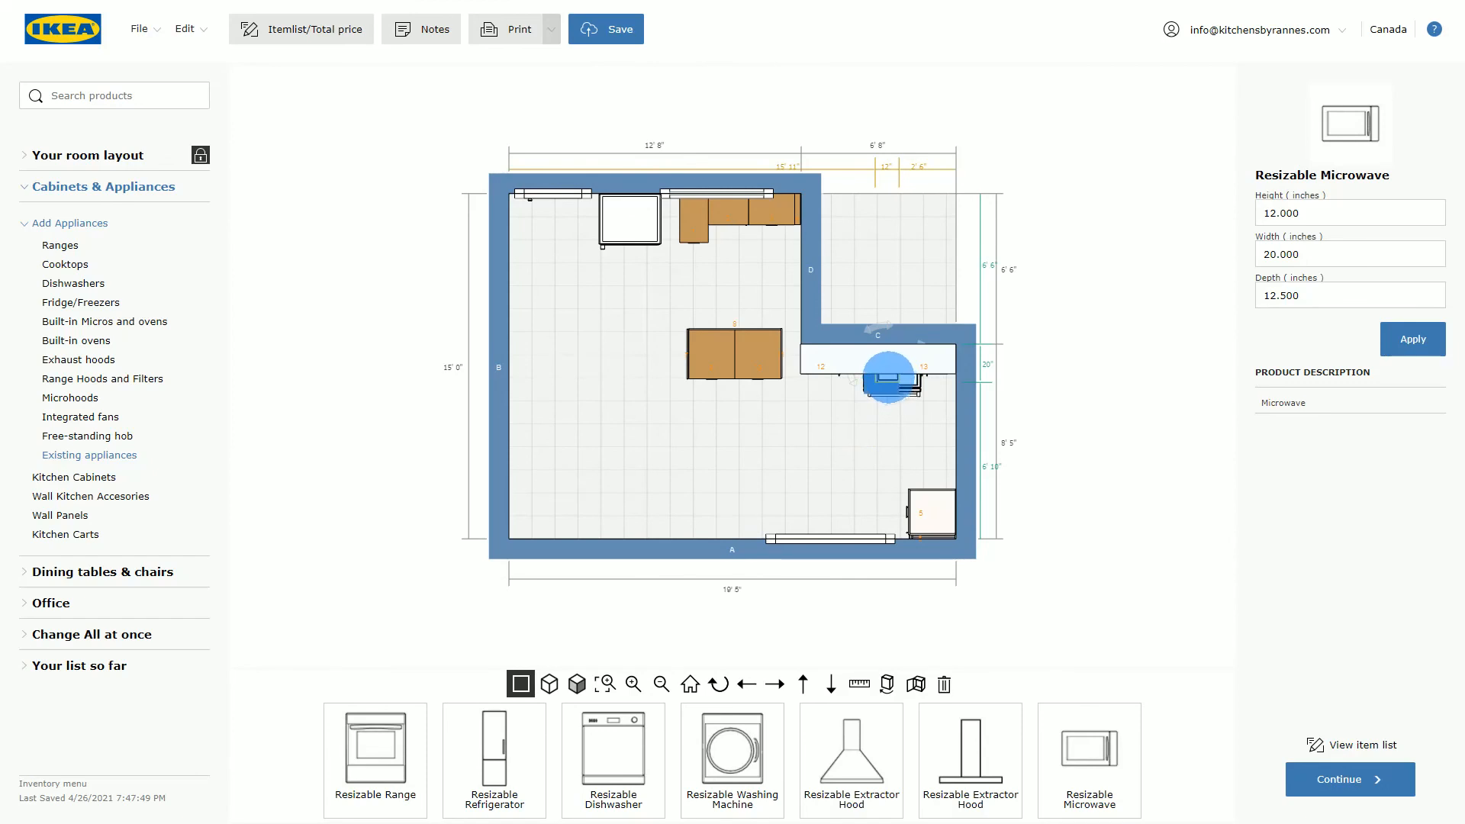
pyautogui.moveTo(889, 377); pyautogui.dragTo(762, 433)
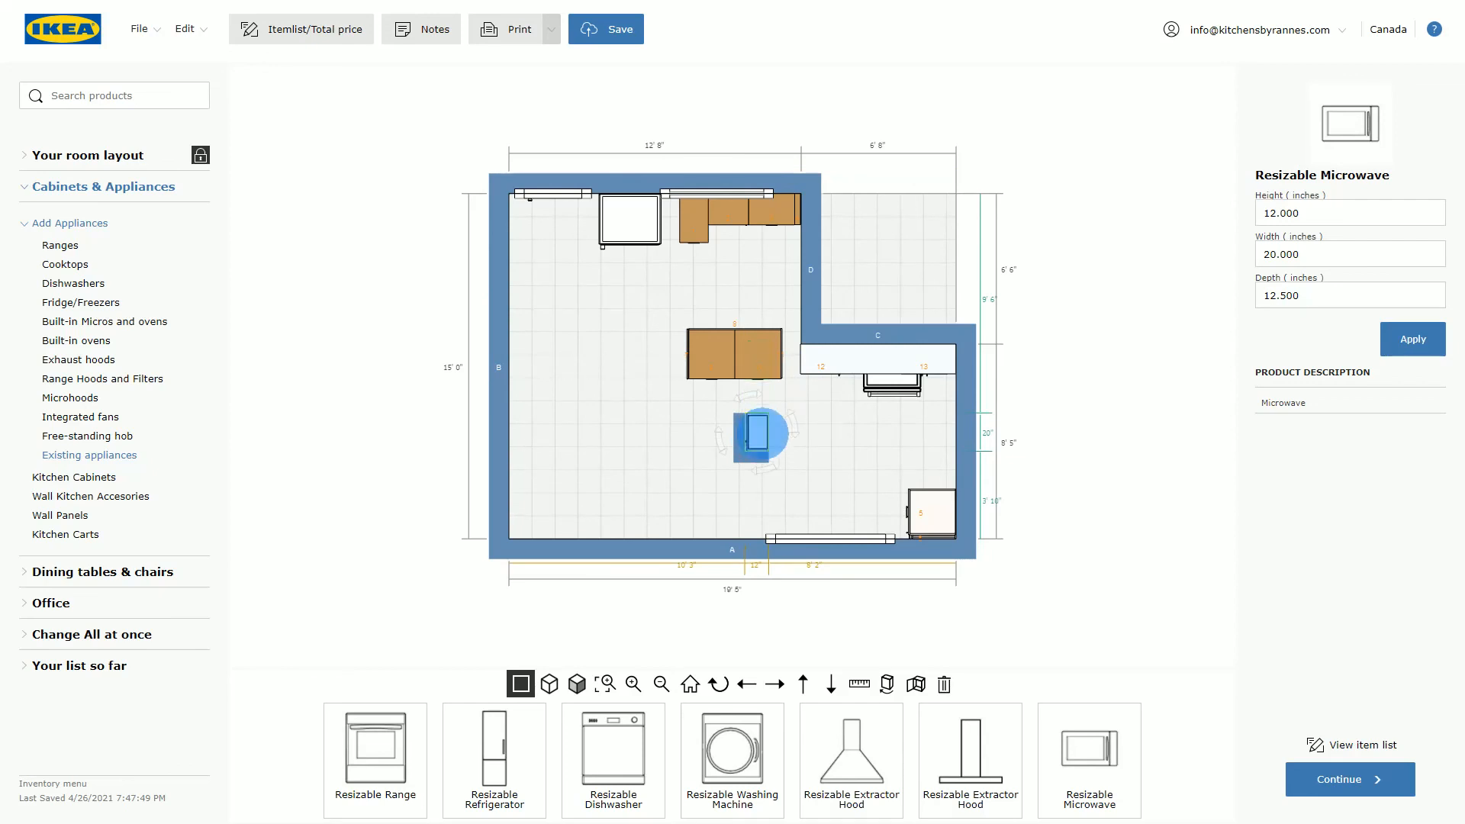
pyautogui.moveTo(725, 446); pyautogui.dragTo(762, 461)
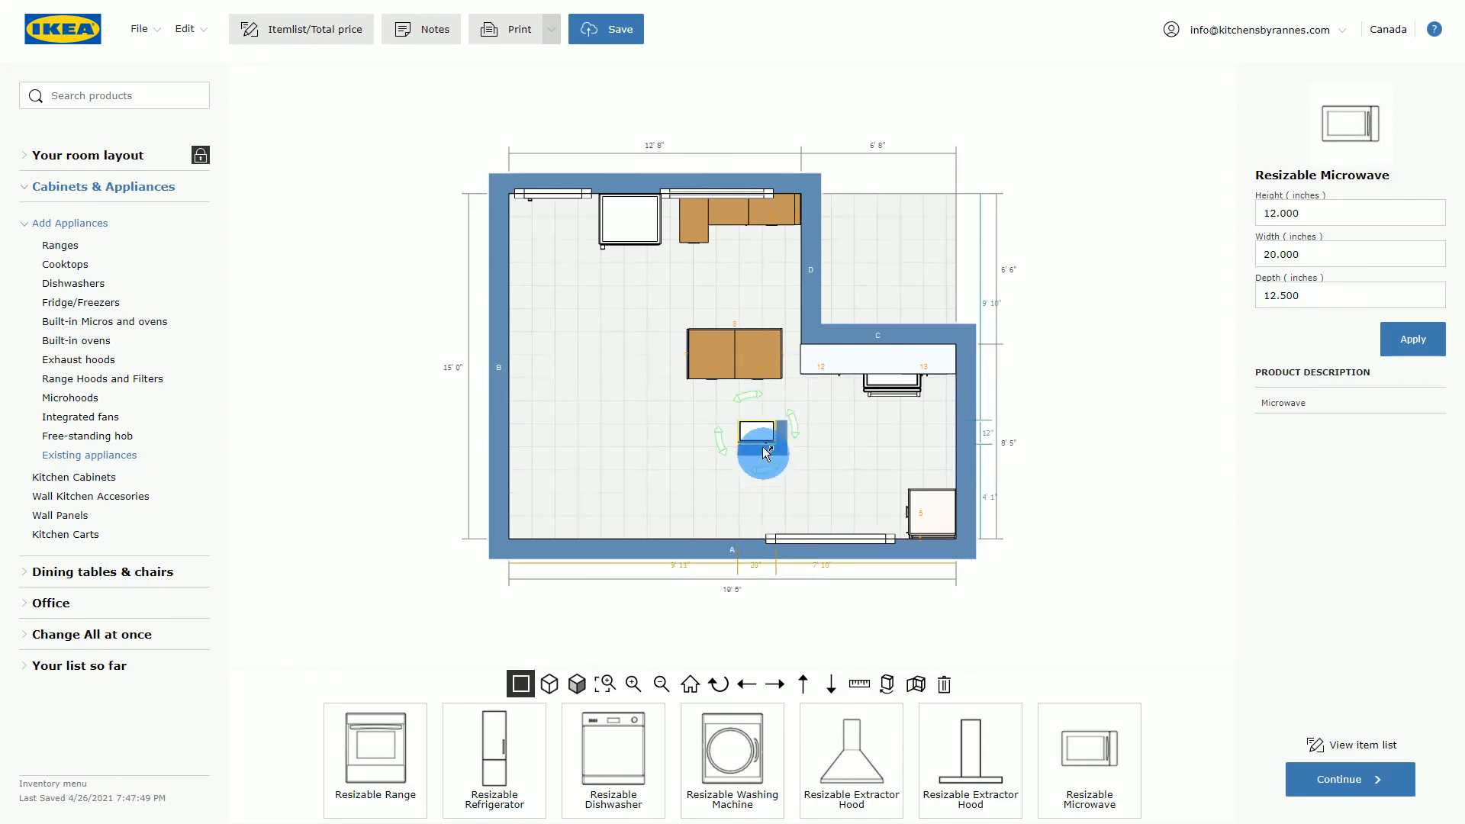
pyautogui.click(757, 432)
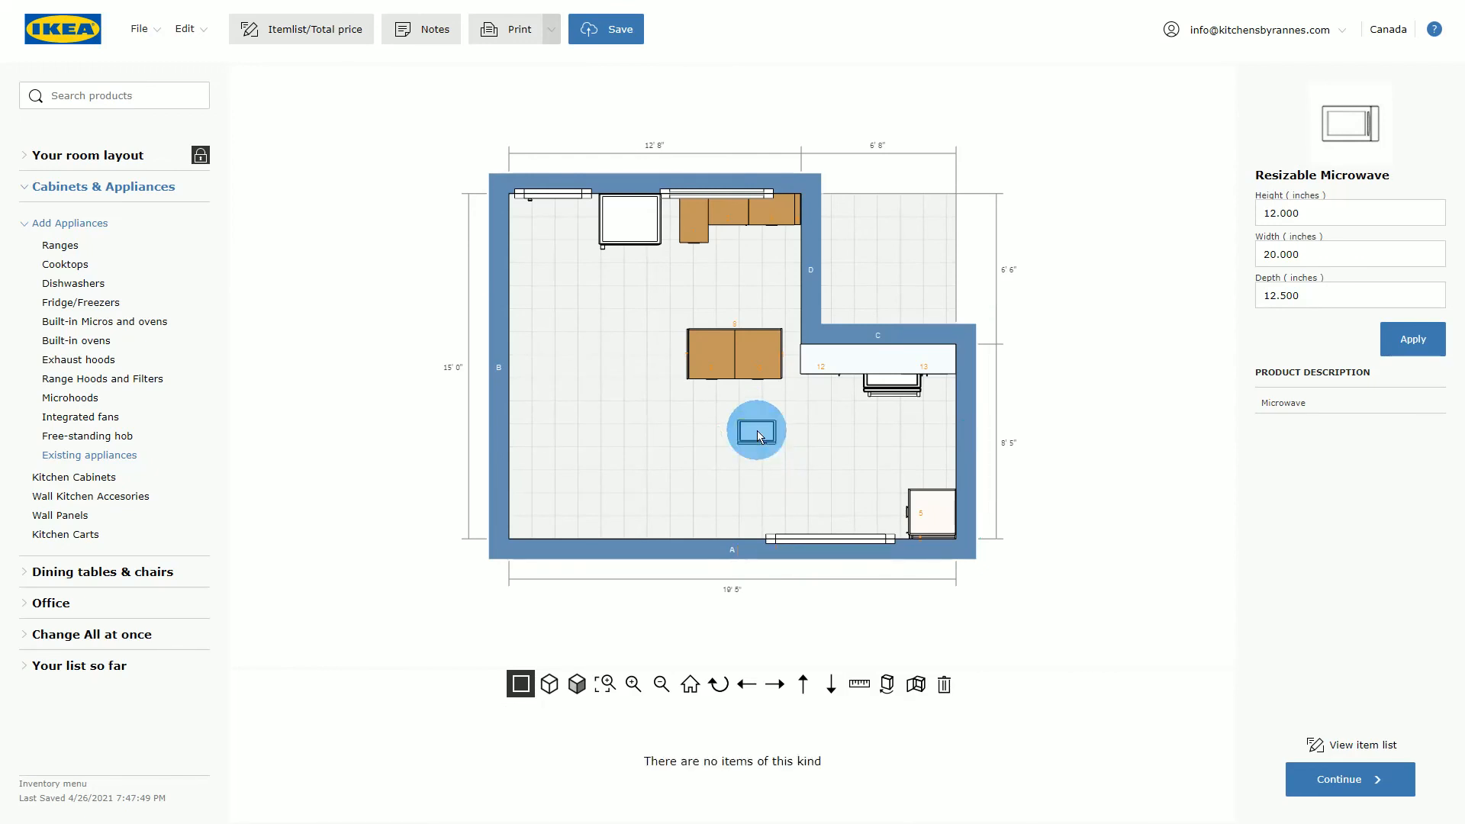
pyautogui.moveTo(757, 431); pyautogui.dragTo(879, 374)
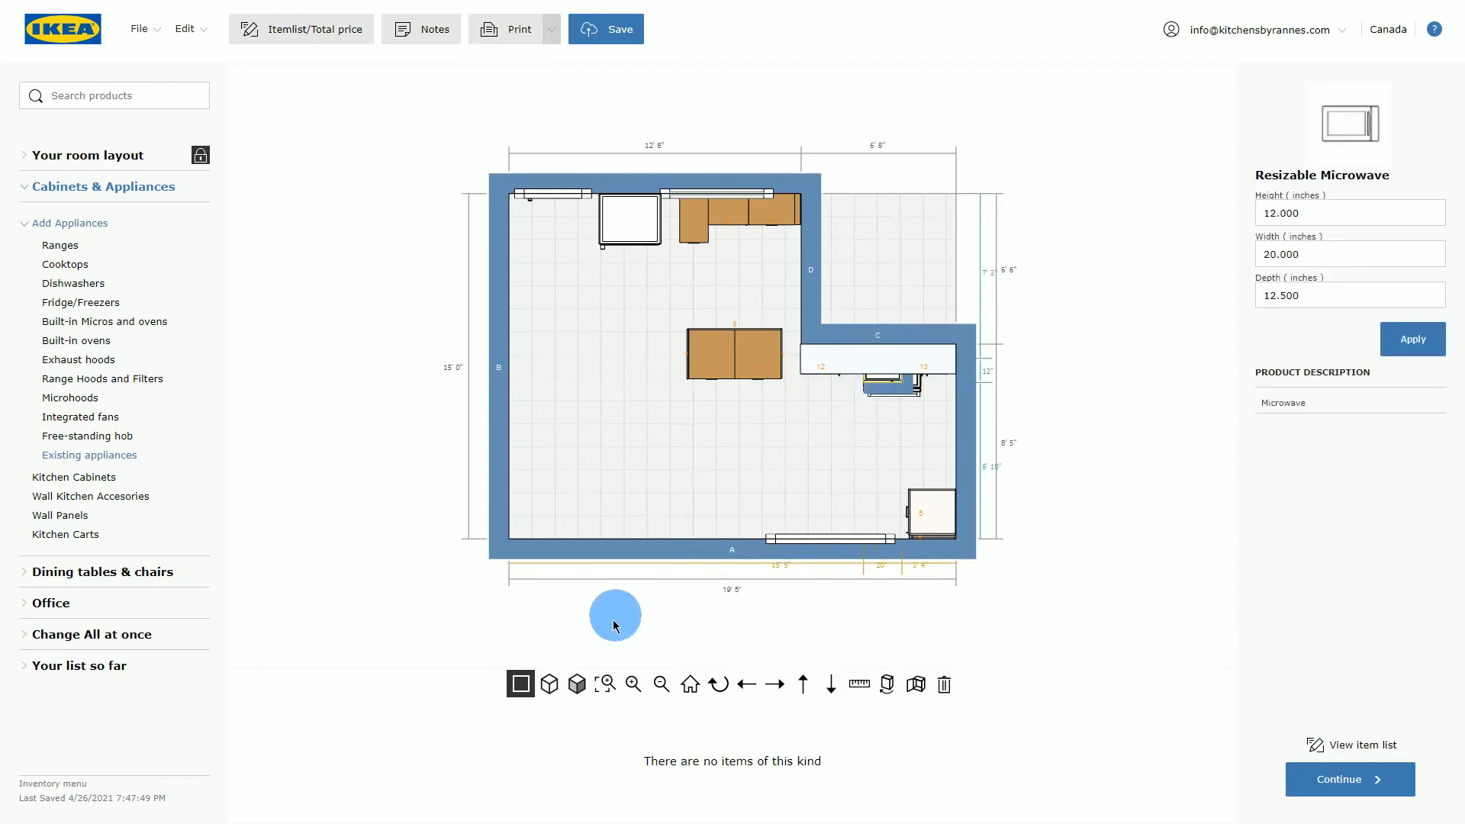
pyautogui.click(580, 691)
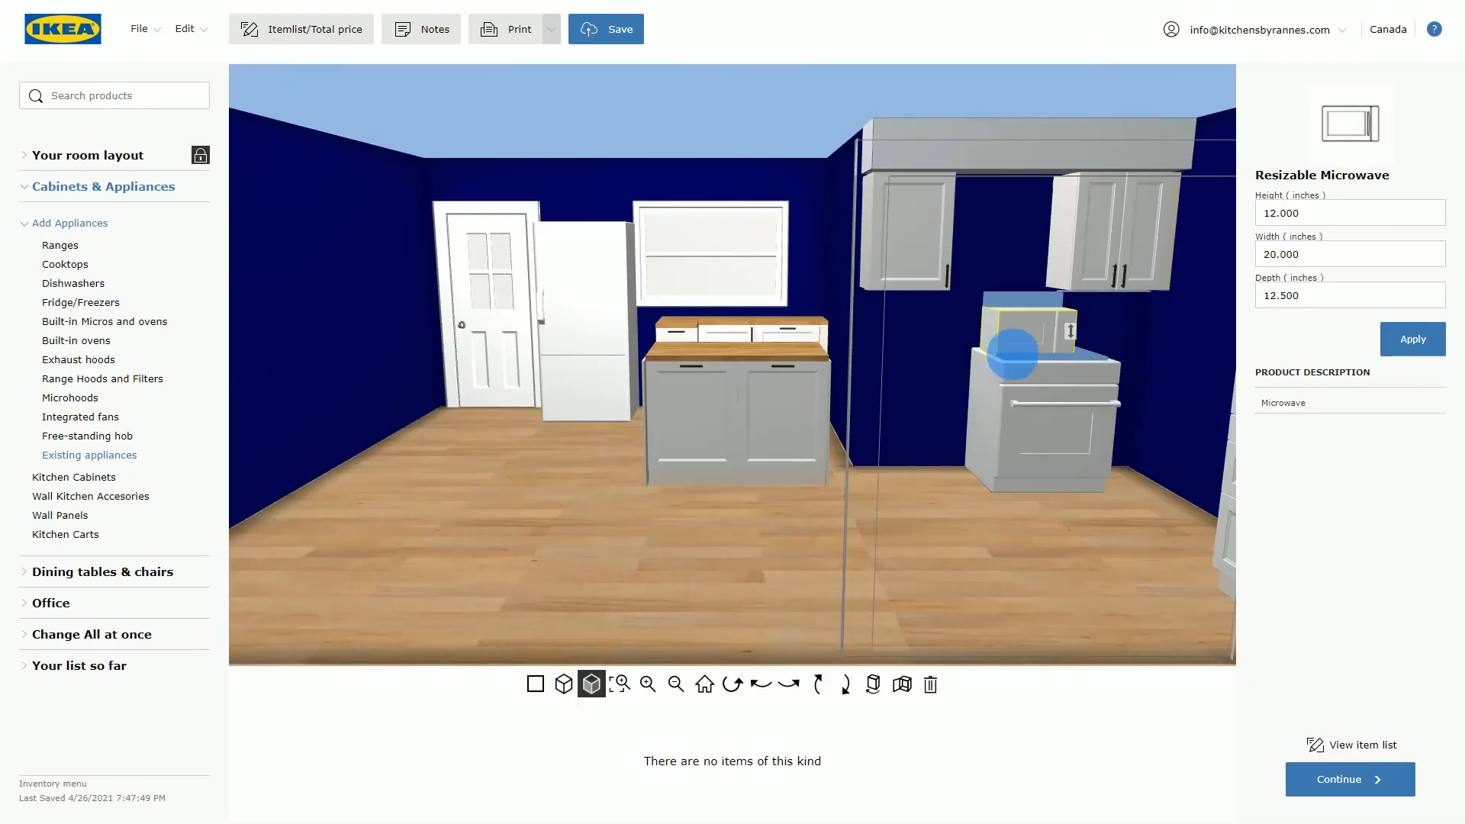
pyautogui.moveTo(1030, 331); pyautogui.dragTo(1052, 275)
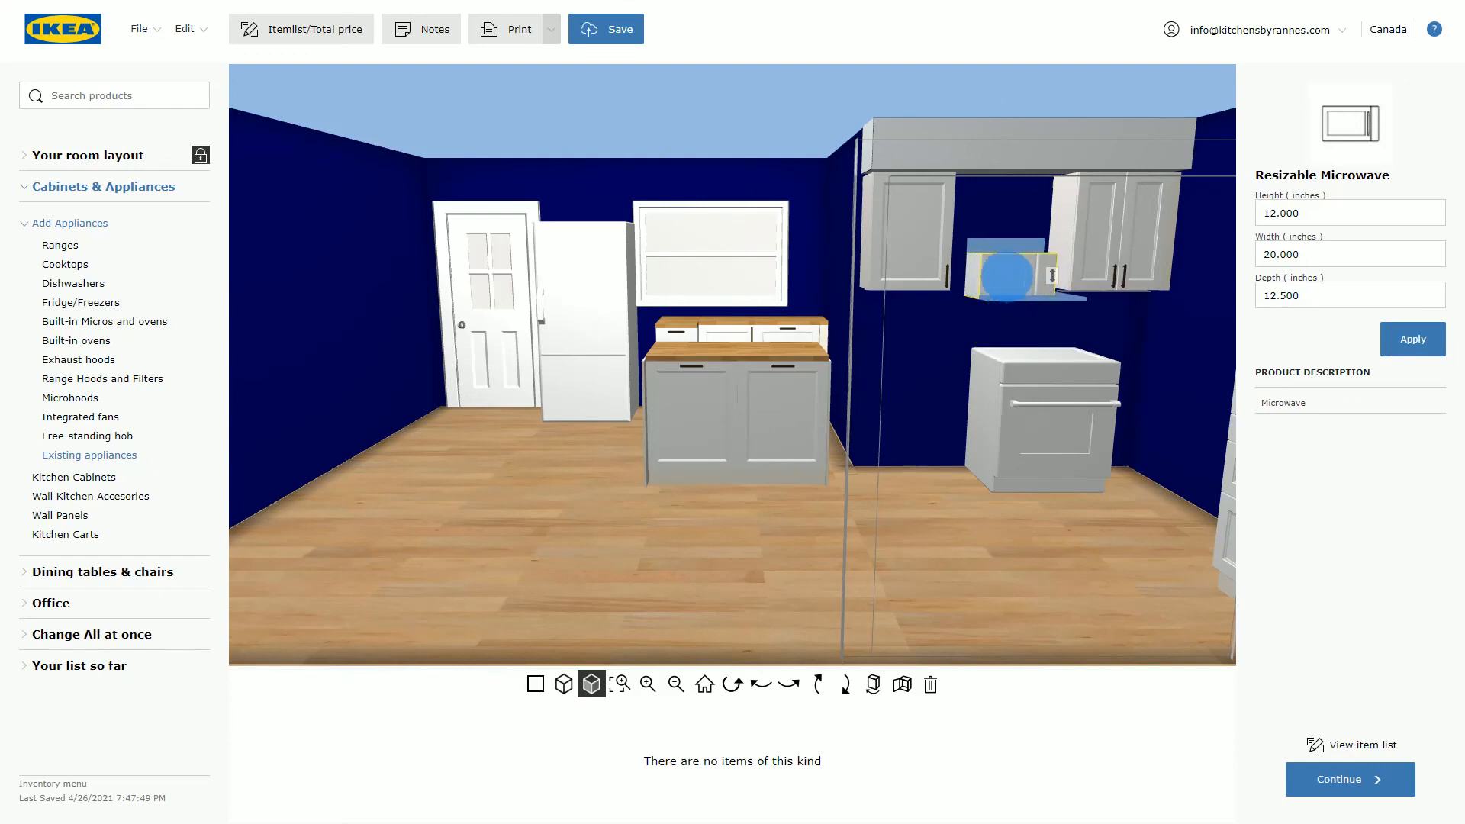
# Set the microwave to 16 inches high, 30 inches wide and 15 inches deep, and shift it between the wall cabinets.
pyautogui.click(1318, 205)
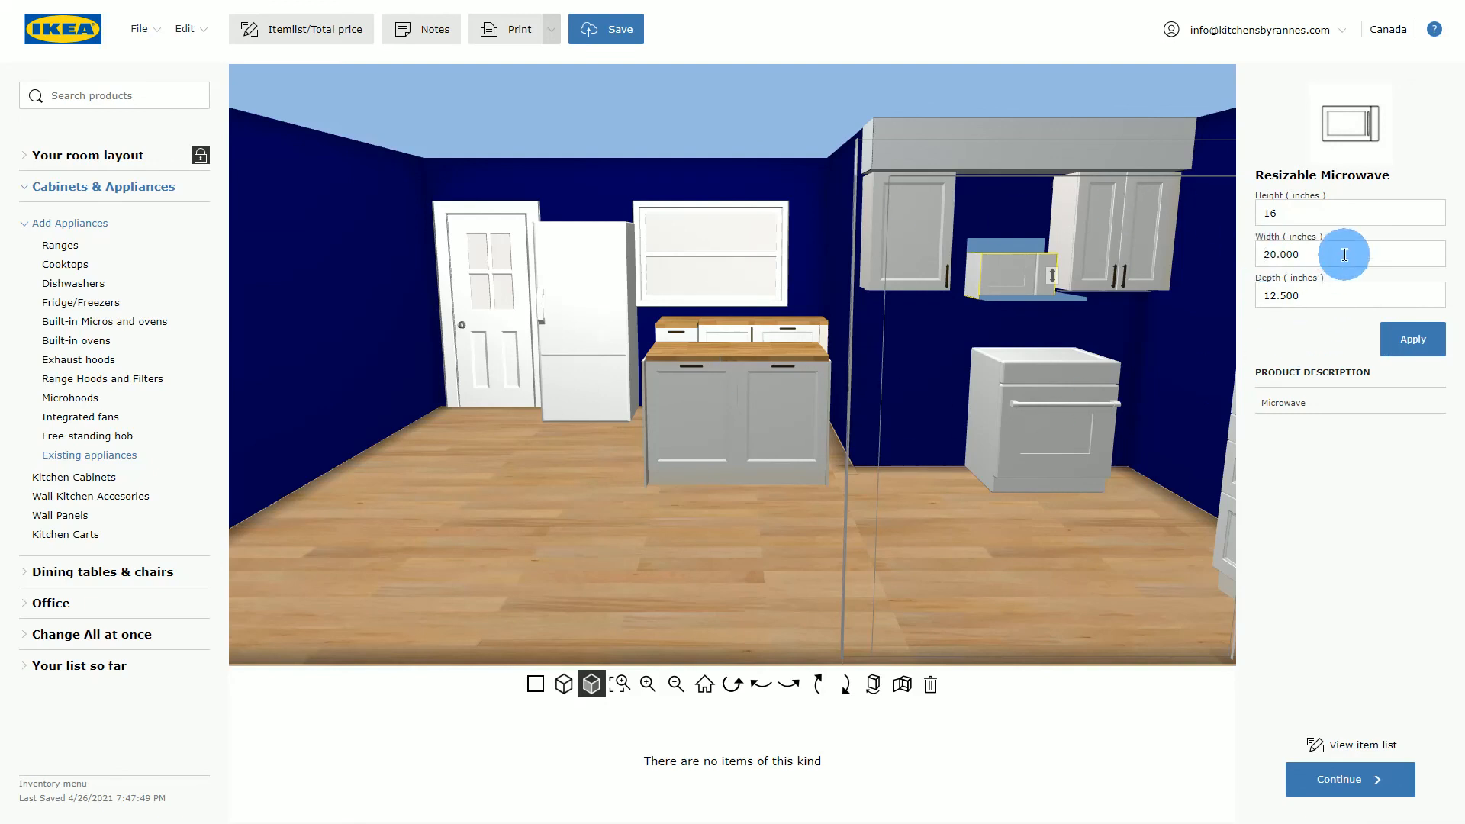
pyautogui.doubleClick(1268, 290)
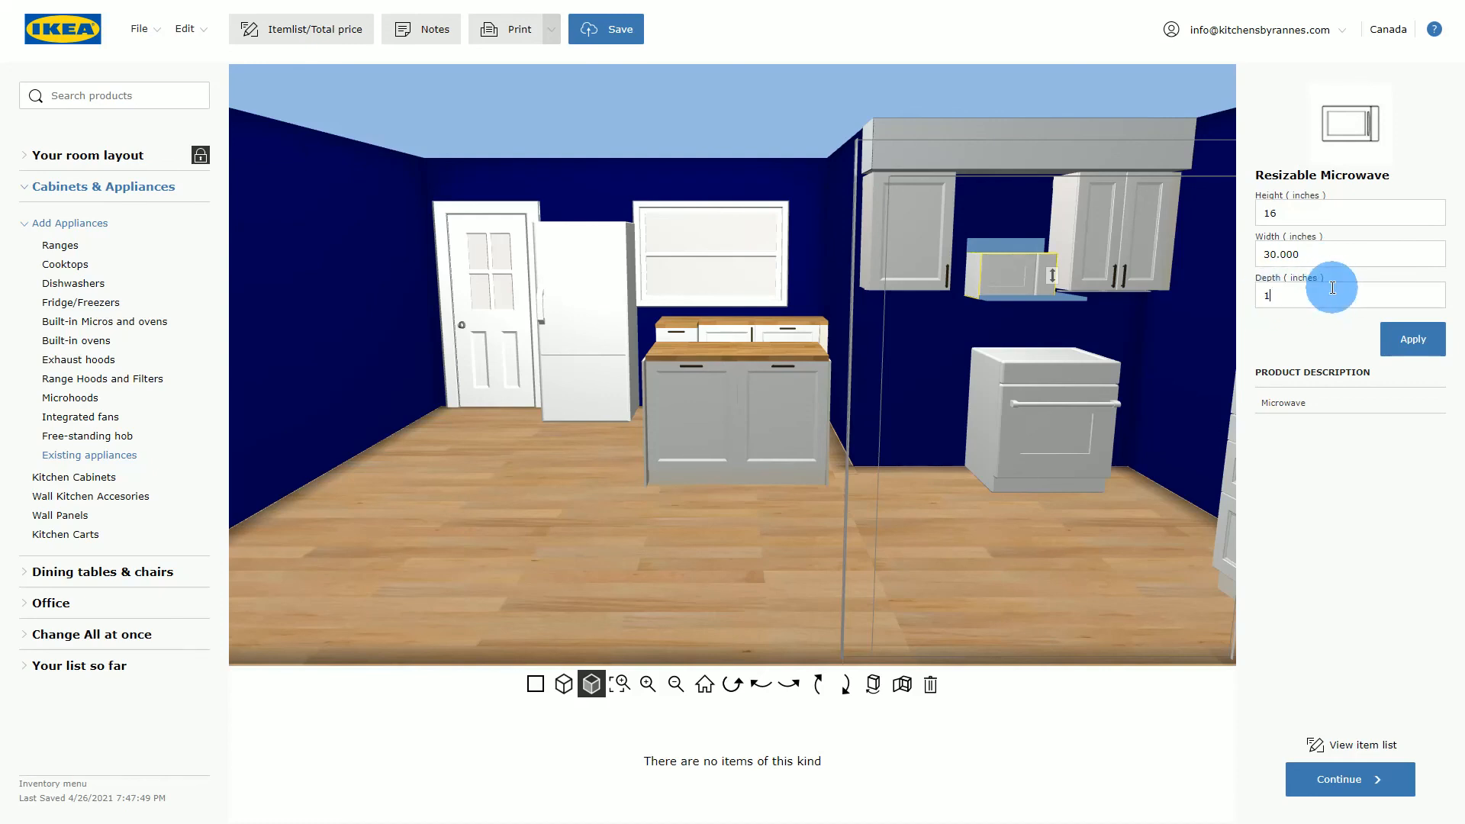
pyautogui.click(1412, 339)
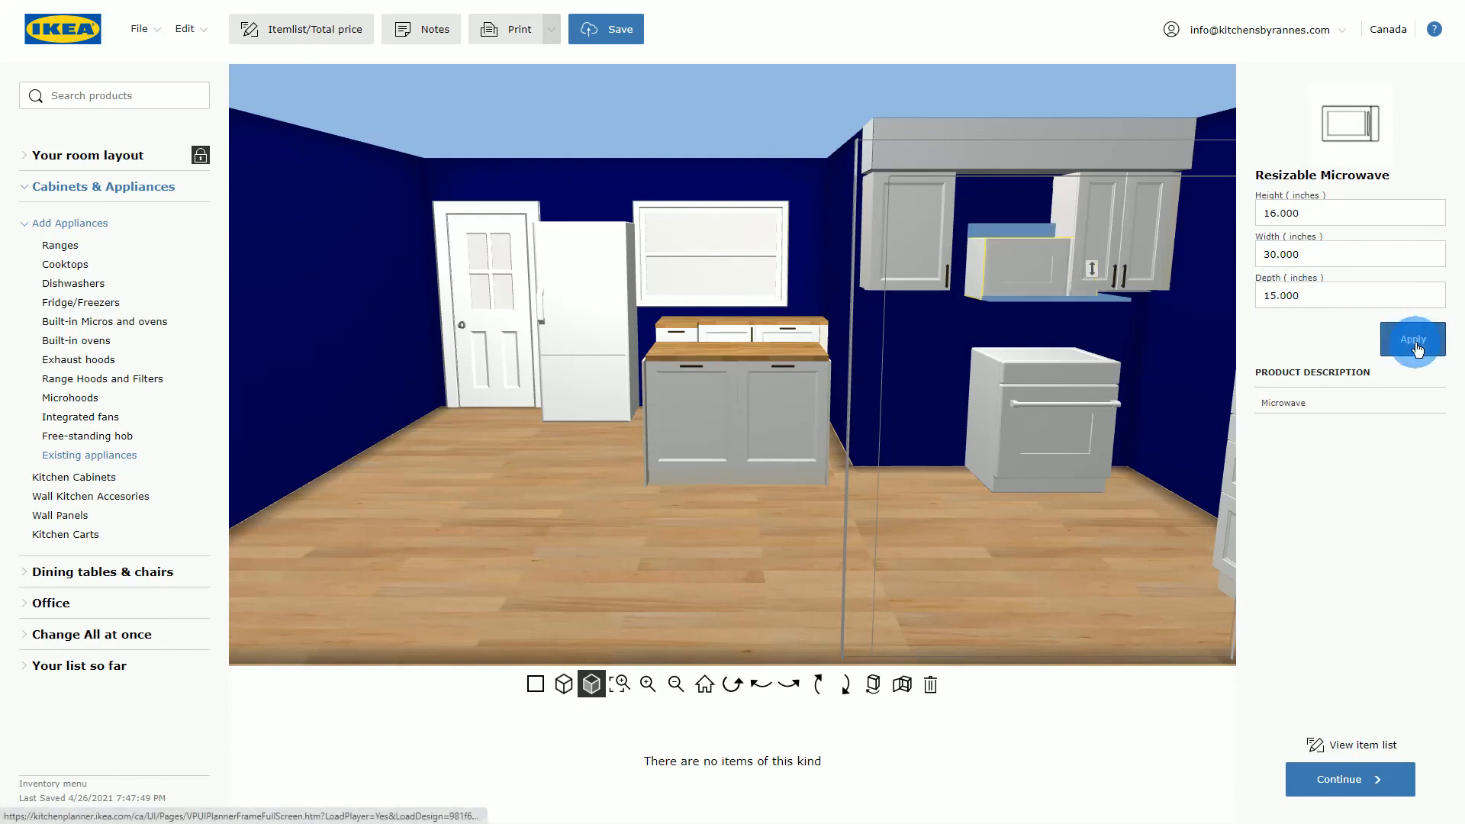
pyautogui.moveTo(1045, 330); pyautogui.dragTo(1018, 267)
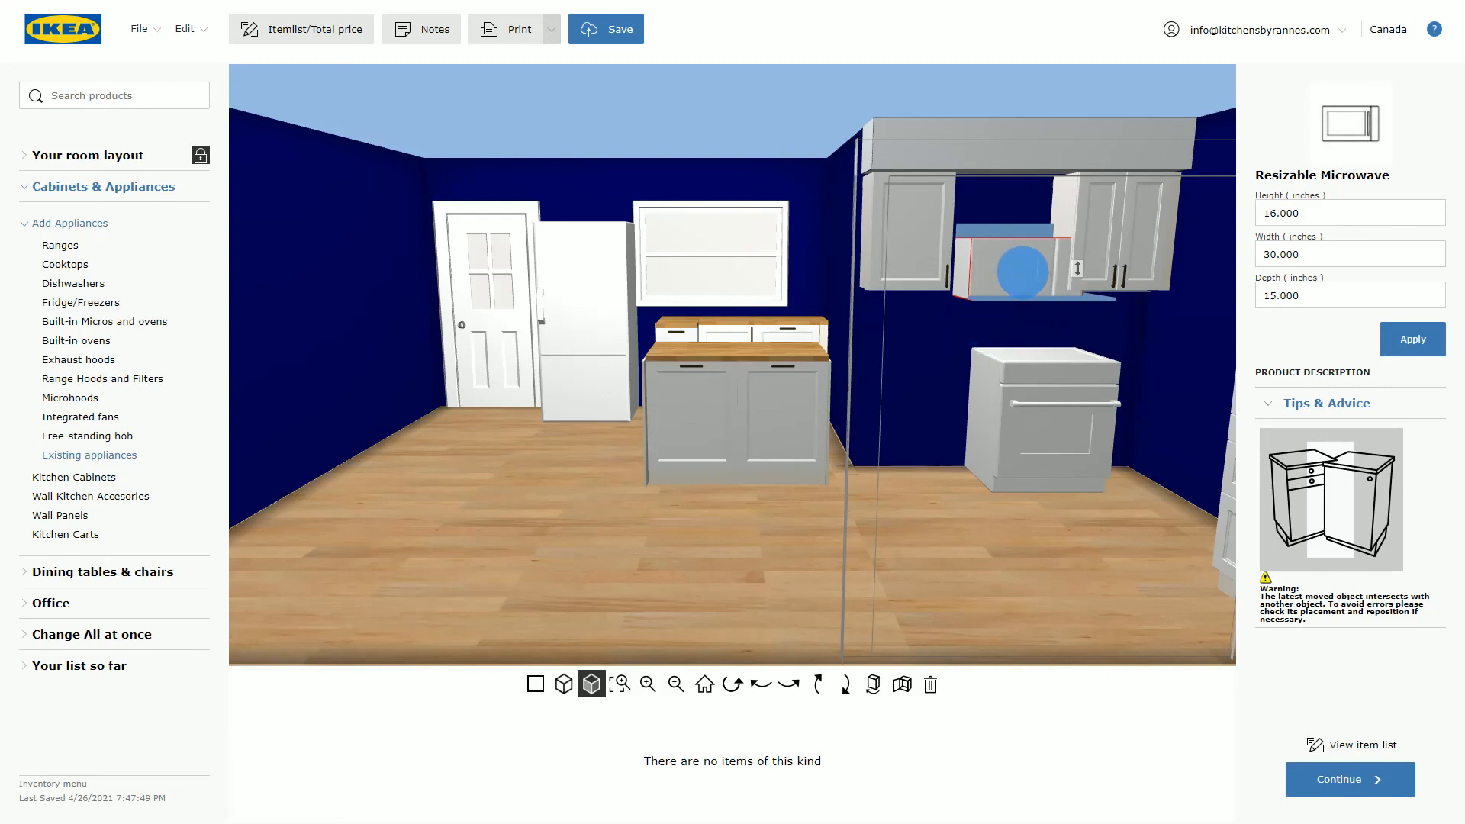
pyautogui.moveTo(1014, 270); pyautogui.dragTo(1004, 270)
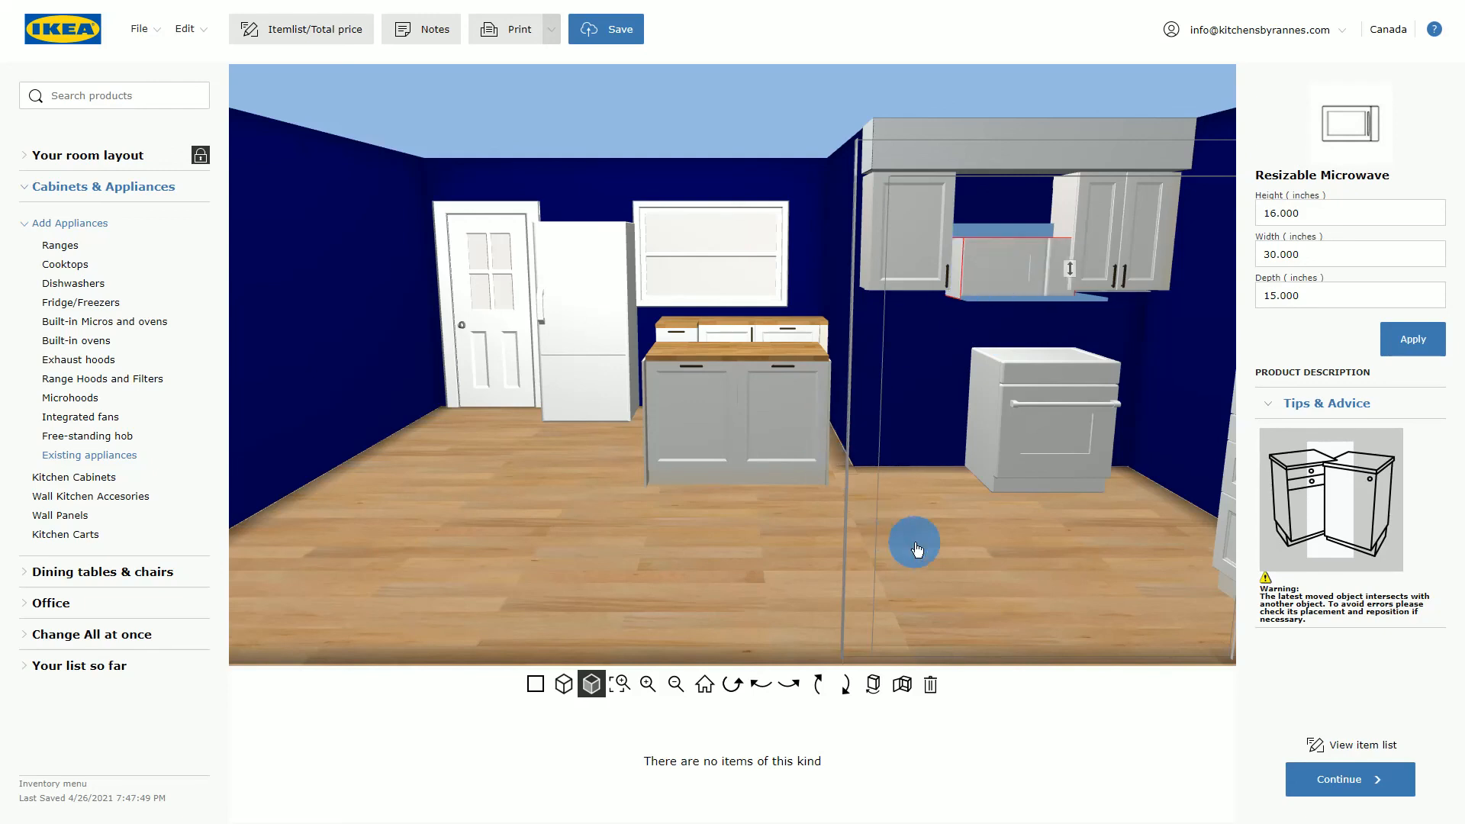
# Check the resizable extractor hood models among the existing appliances and delete the microwave above the range.
pyautogui.click(95, 456)
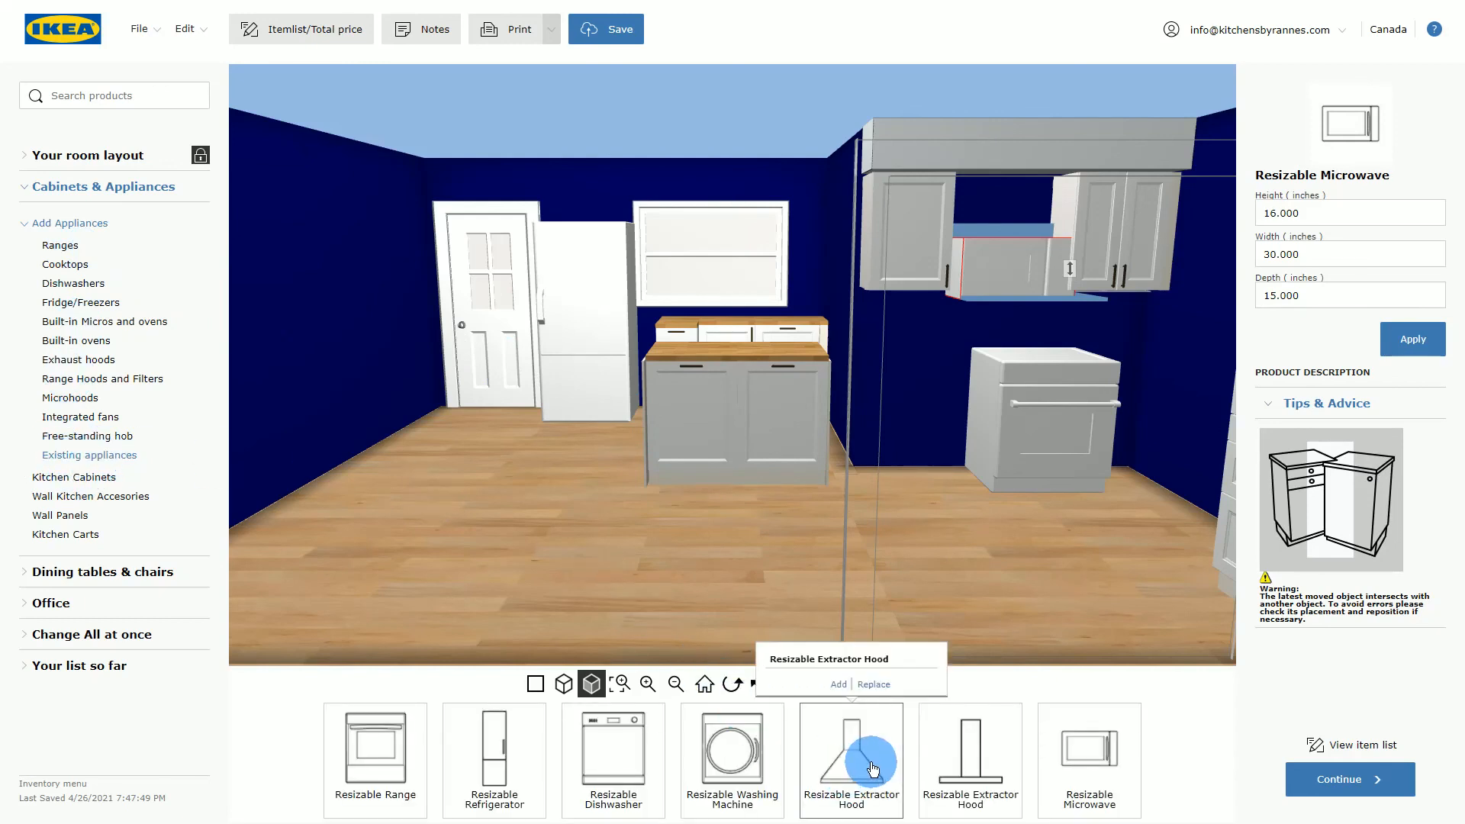
pyautogui.moveTo(973, 766)
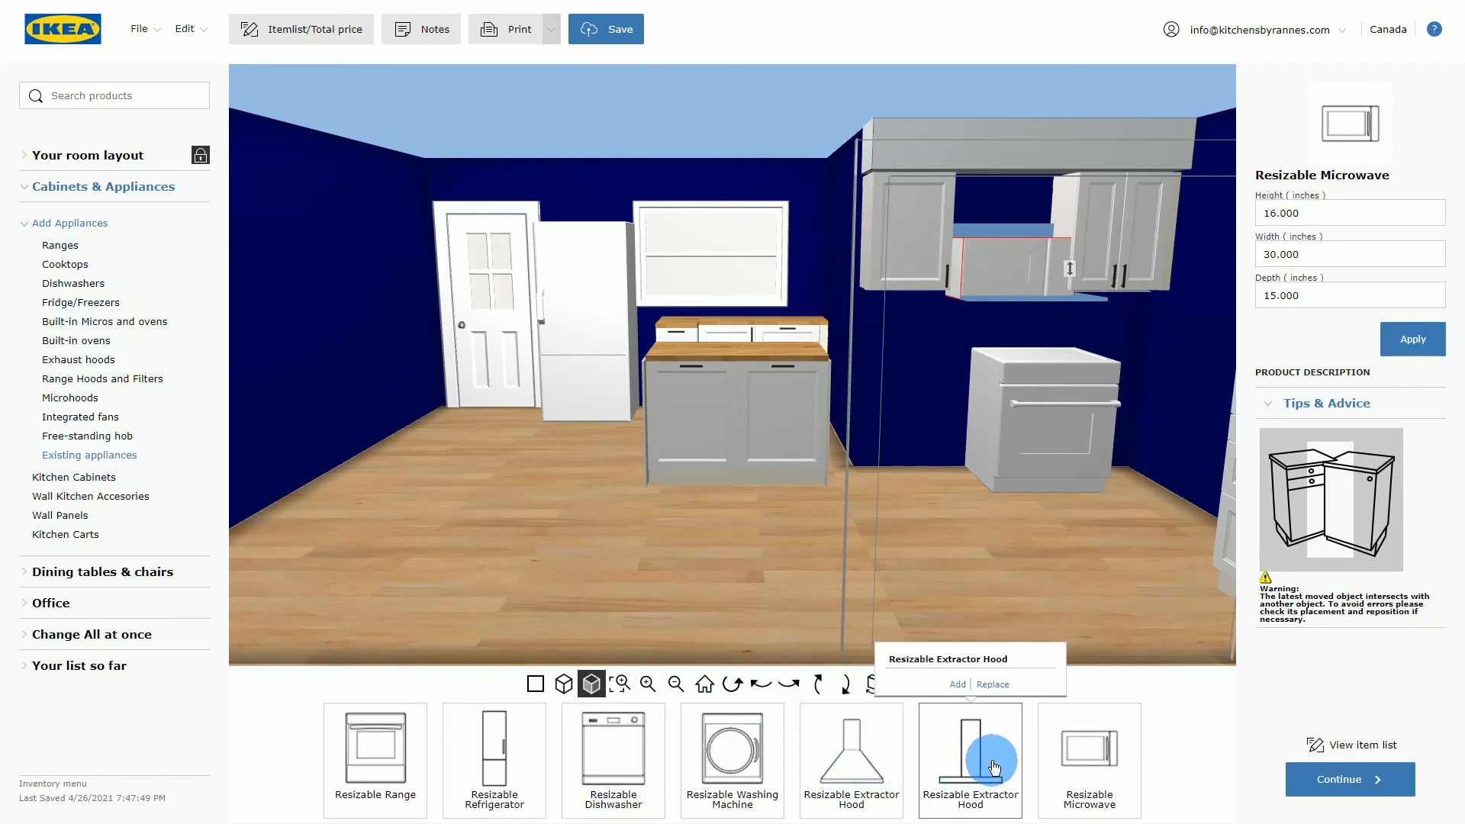
pyautogui.moveTo(852, 788)
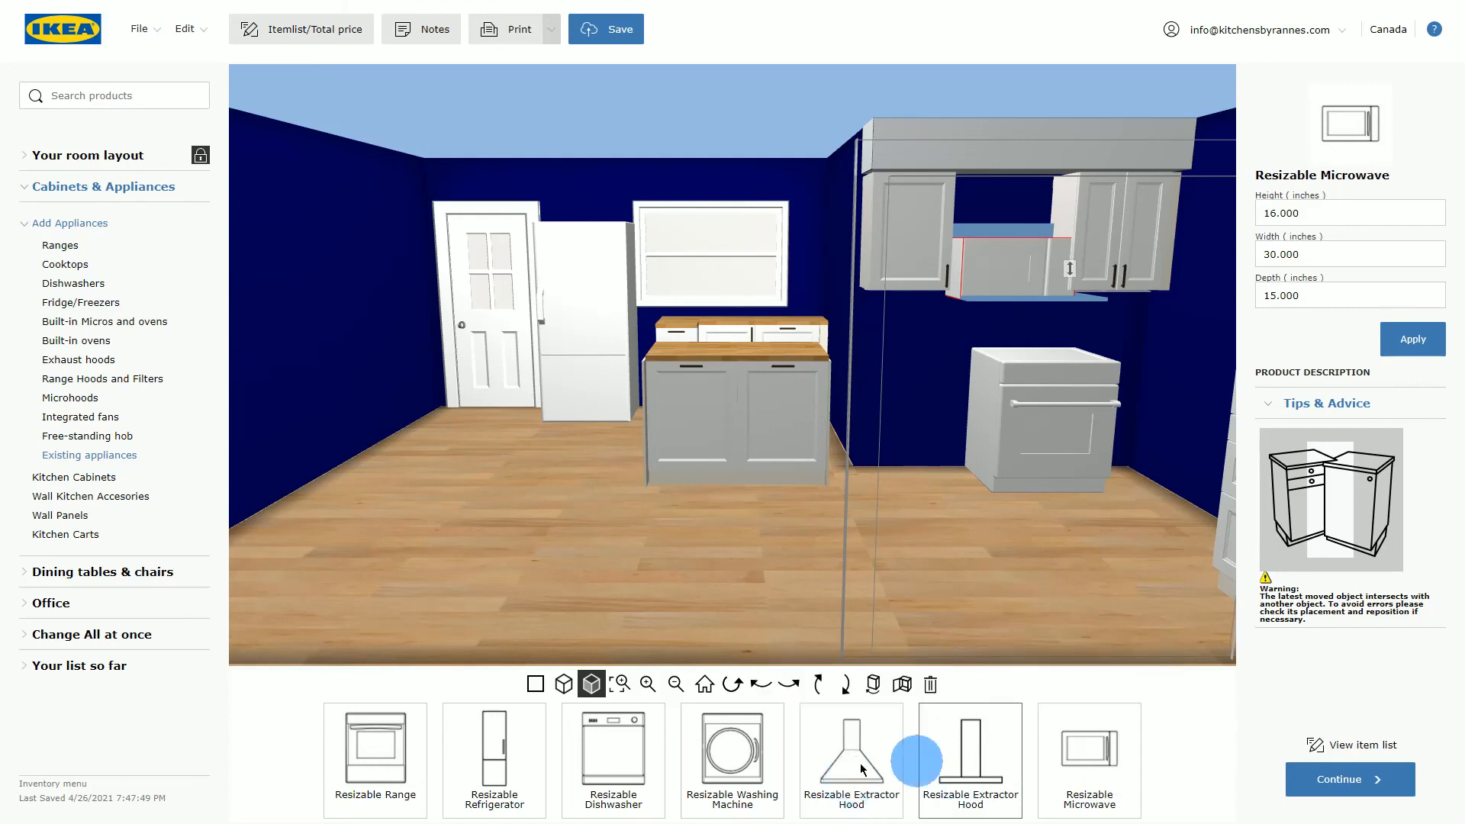
pyautogui.moveTo(359, 790)
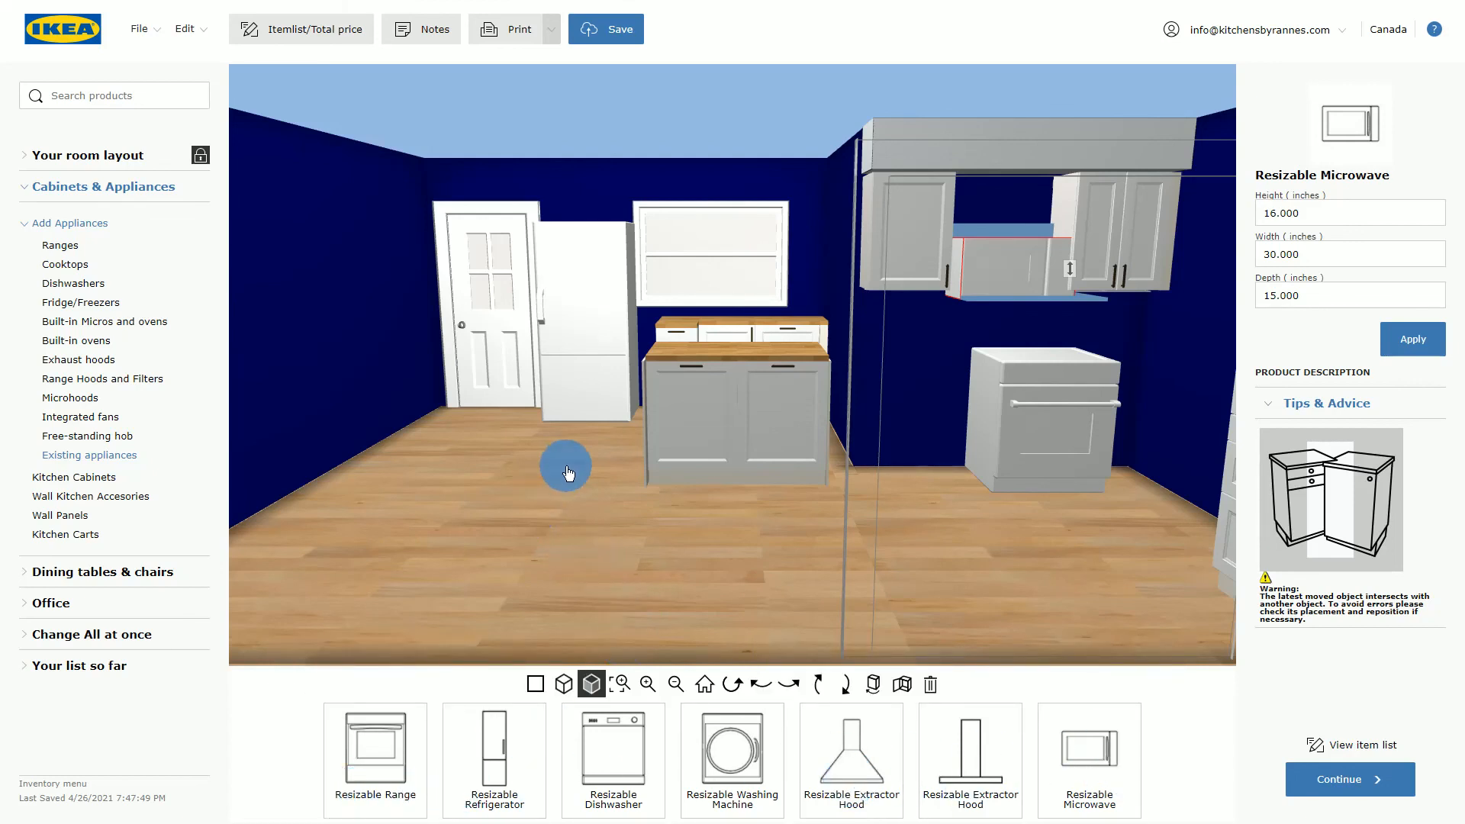
pyautogui.click(931, 685)
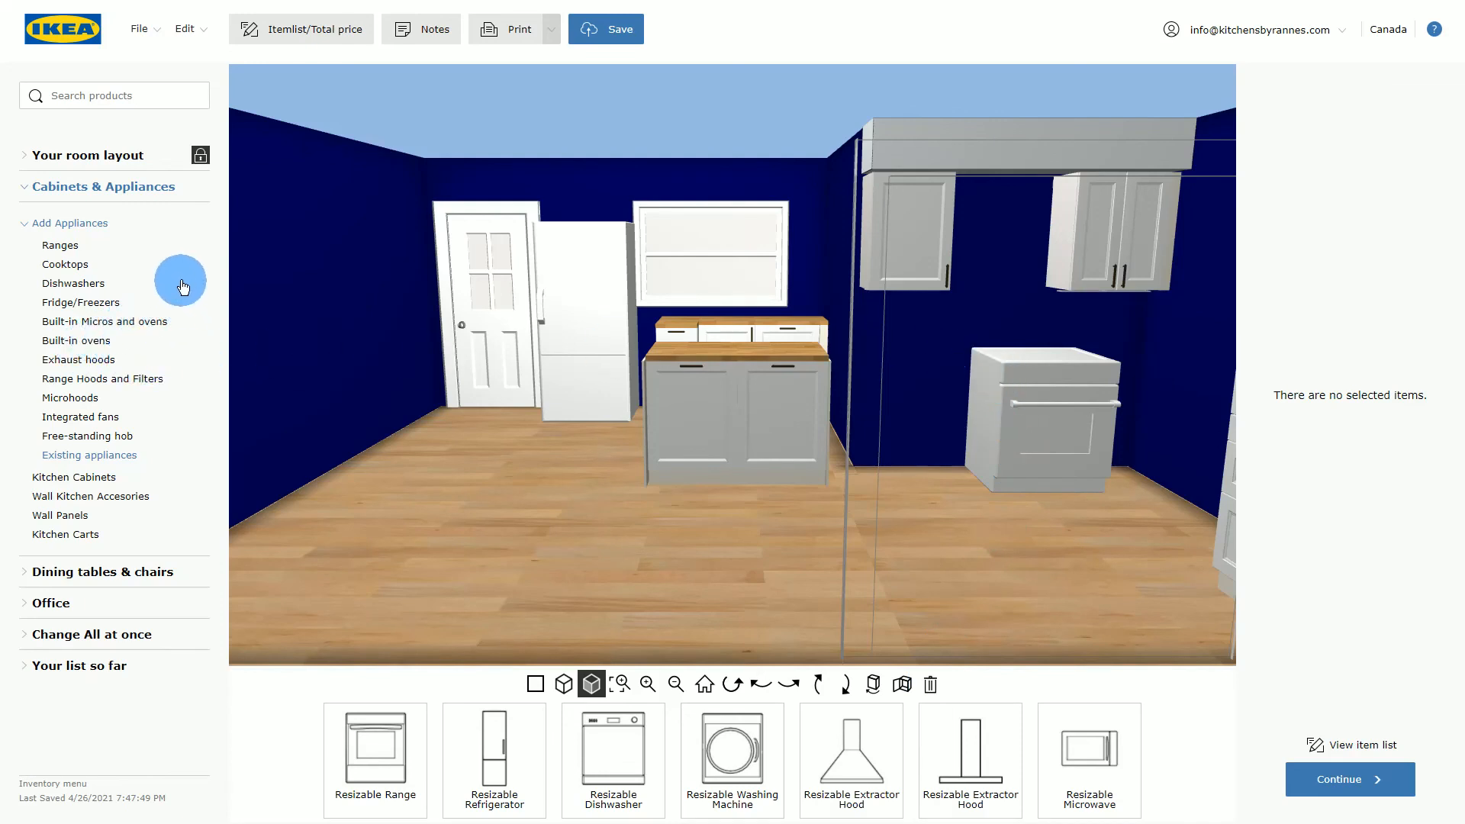
# Compare the LAGAN, MEDELNIVÅ and UPPSEENDE microhood combinations with their matching wall cabinets.
pyautogui.click(75, 398)
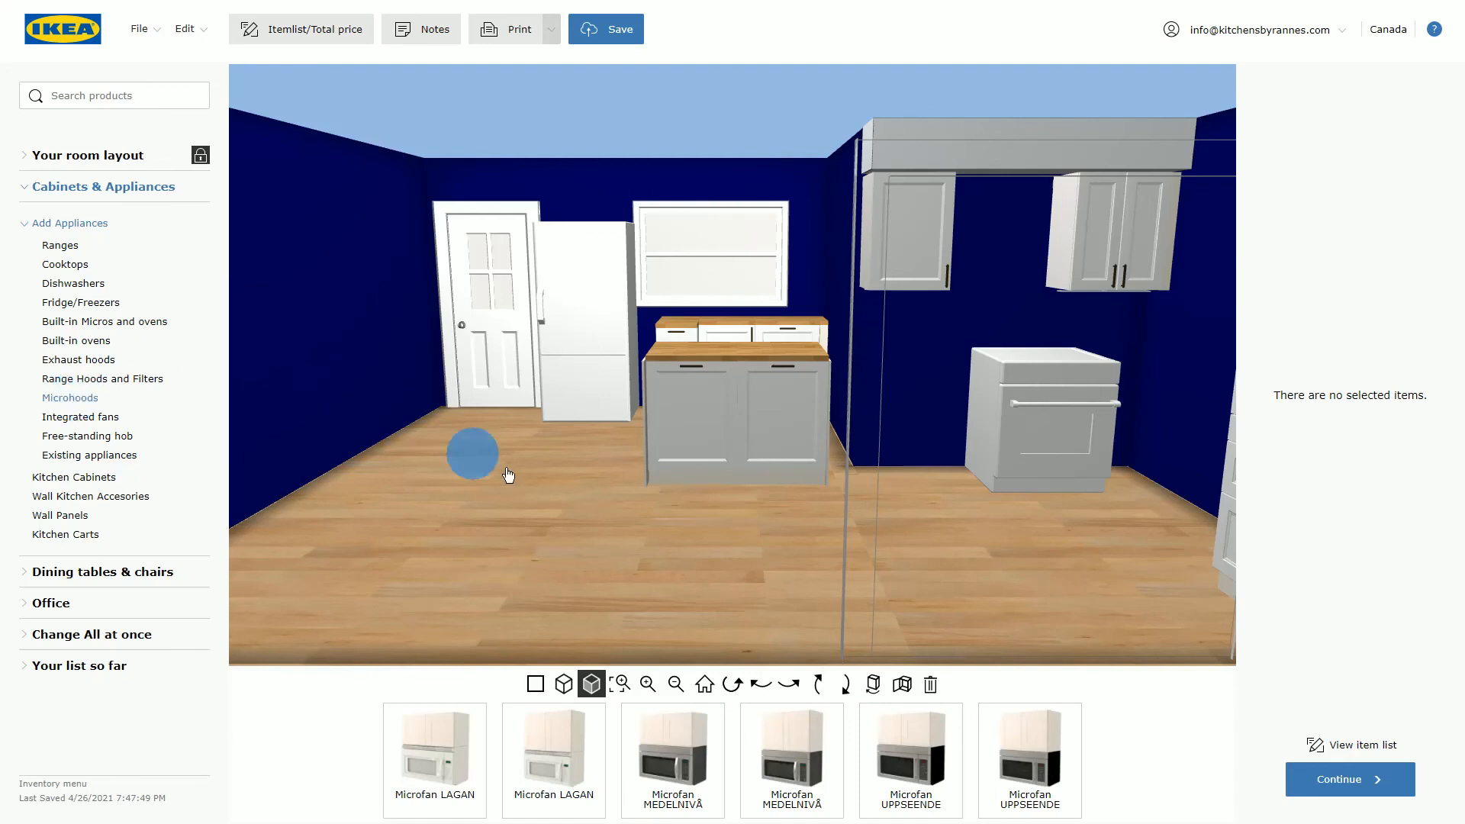
pyautogui.moveTo(534, 762)
pyautogui.moveTo(694, 775)
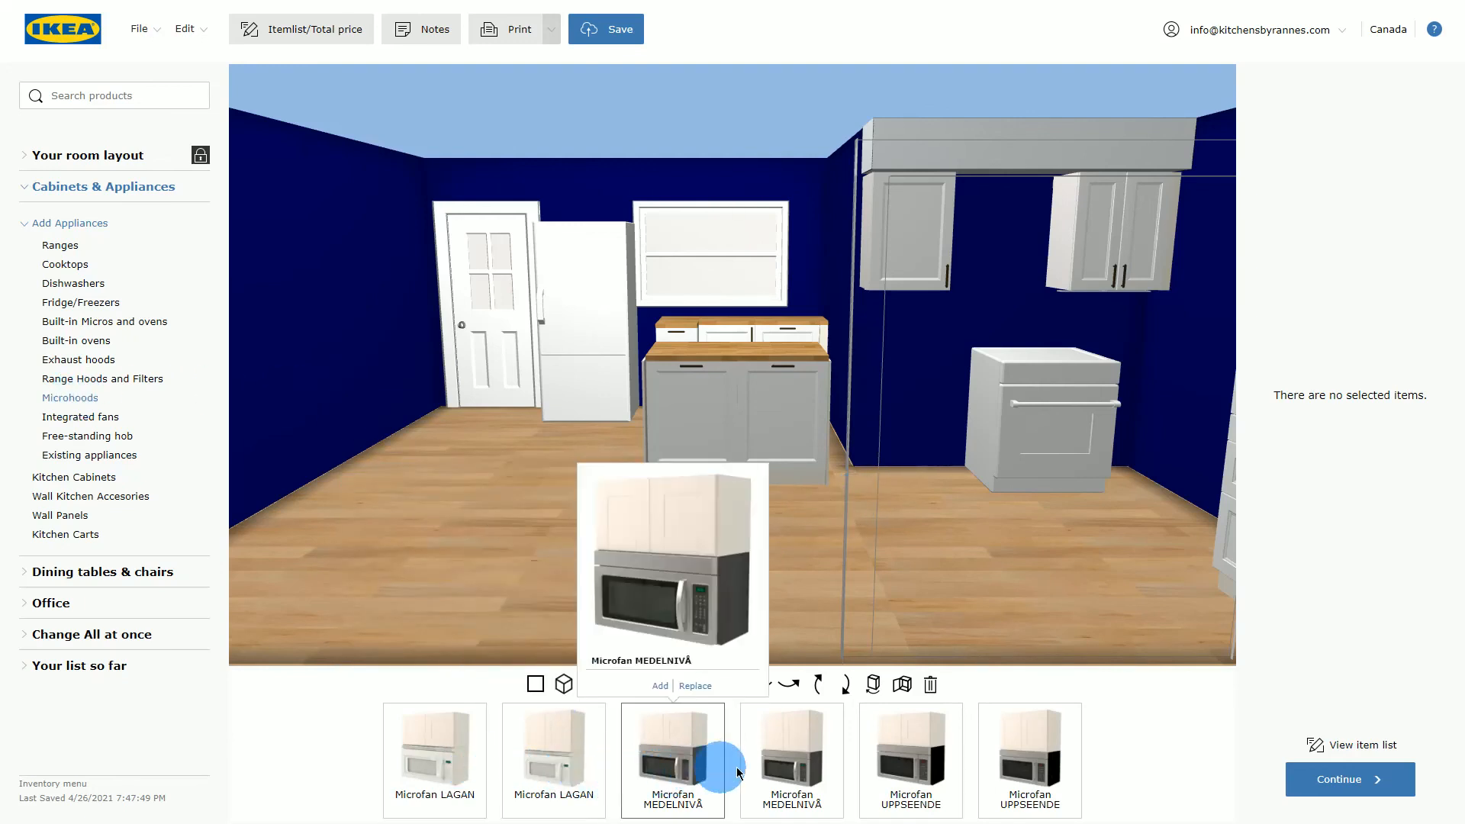
pyautogui.moveTo(924, 769)
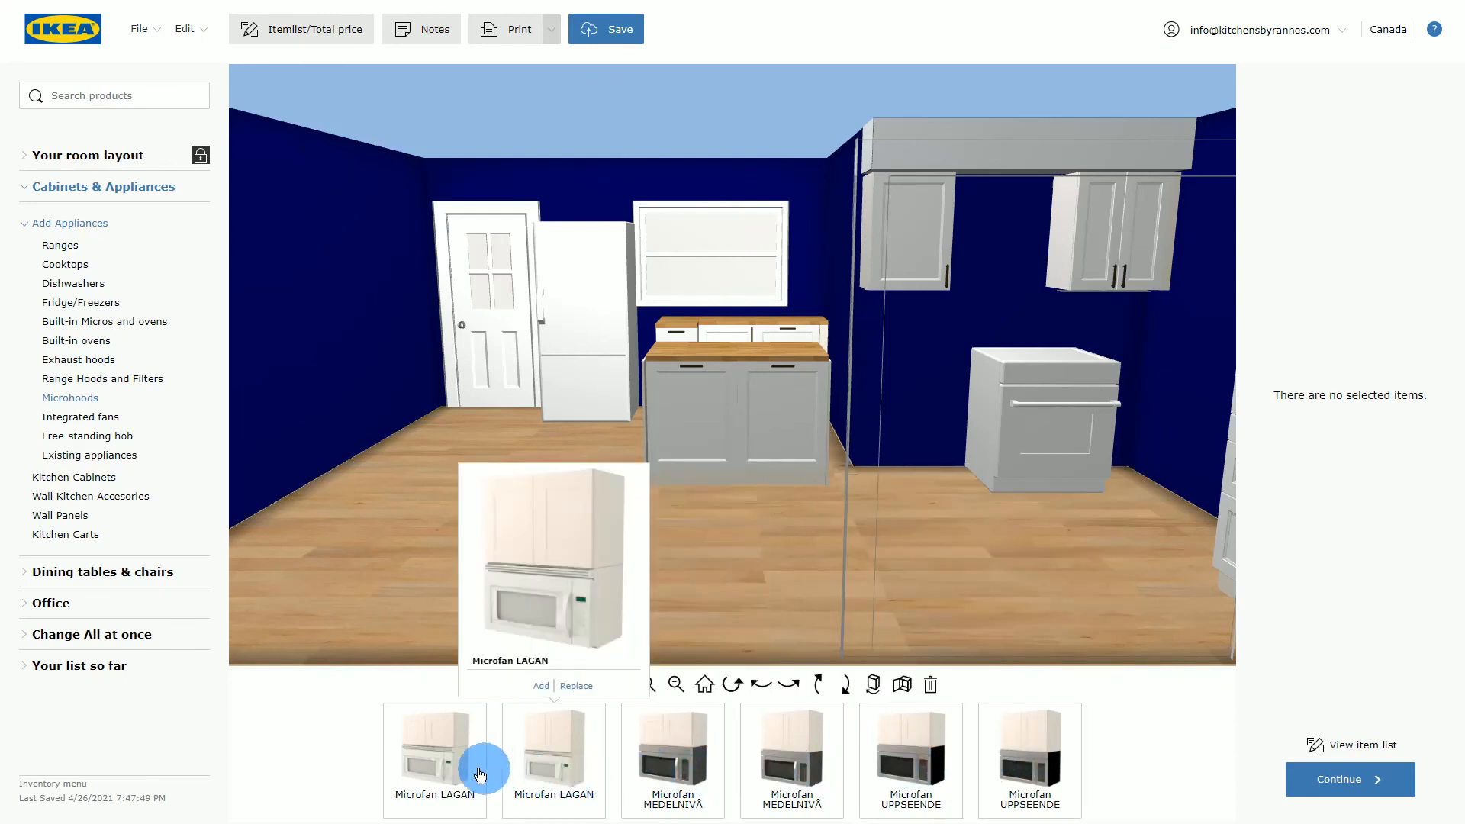
pyautogui.moveTo(424, 771)
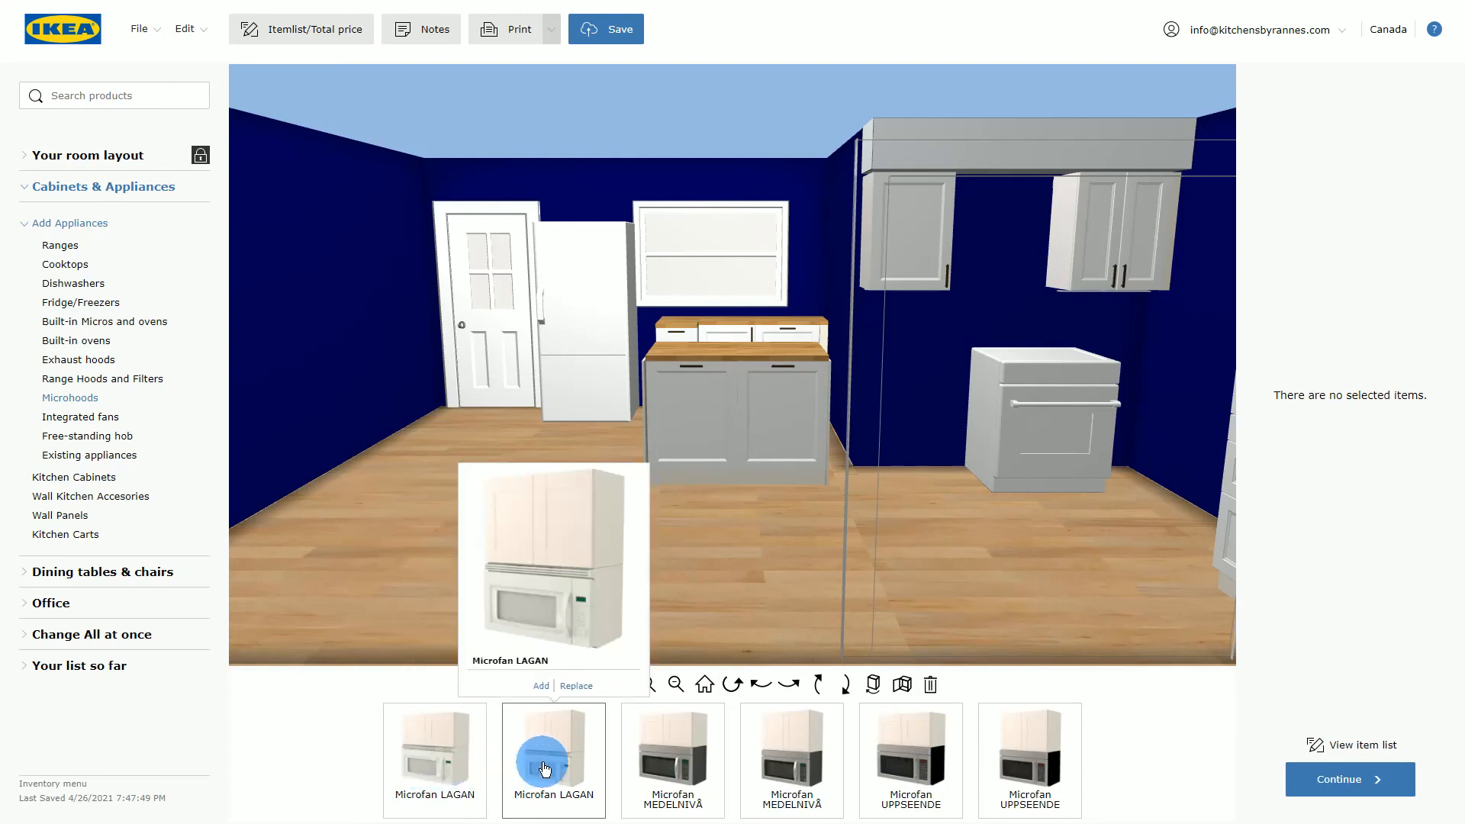
pyautogui.moveTo(808, 763)
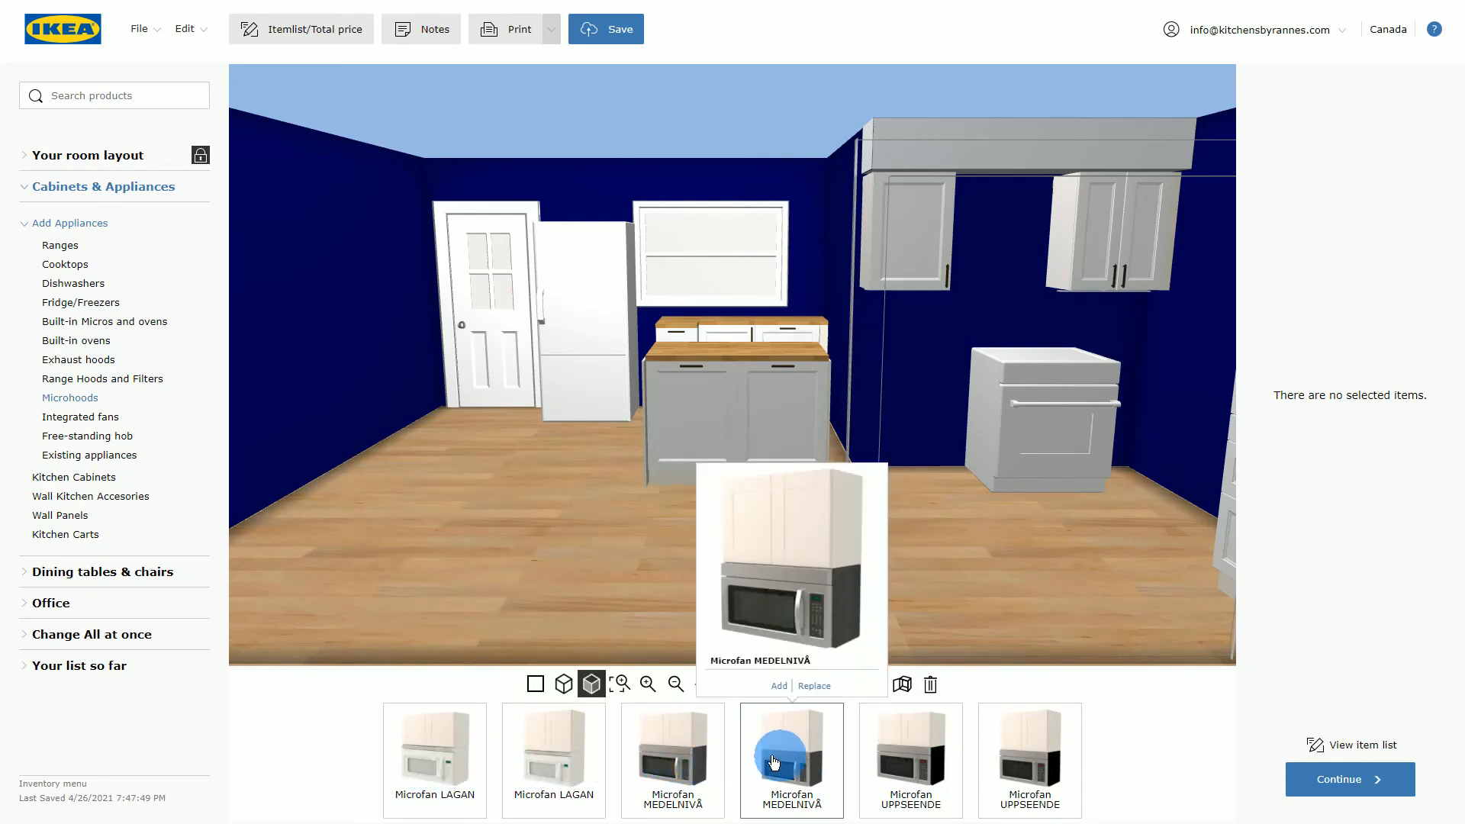
pyautogui.moveTo(557, 759)
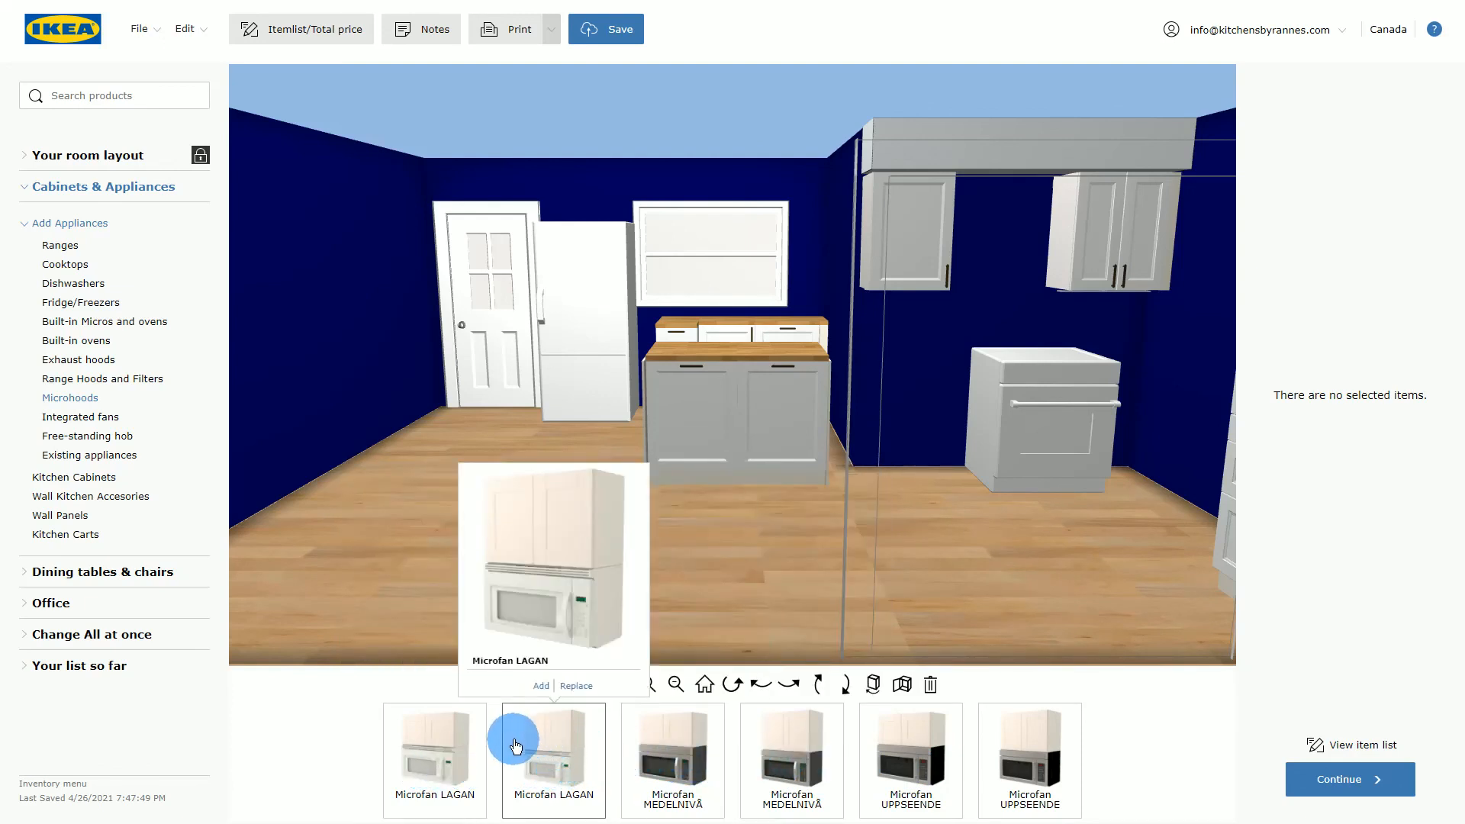
pyautogui.moveTo(673, 748)
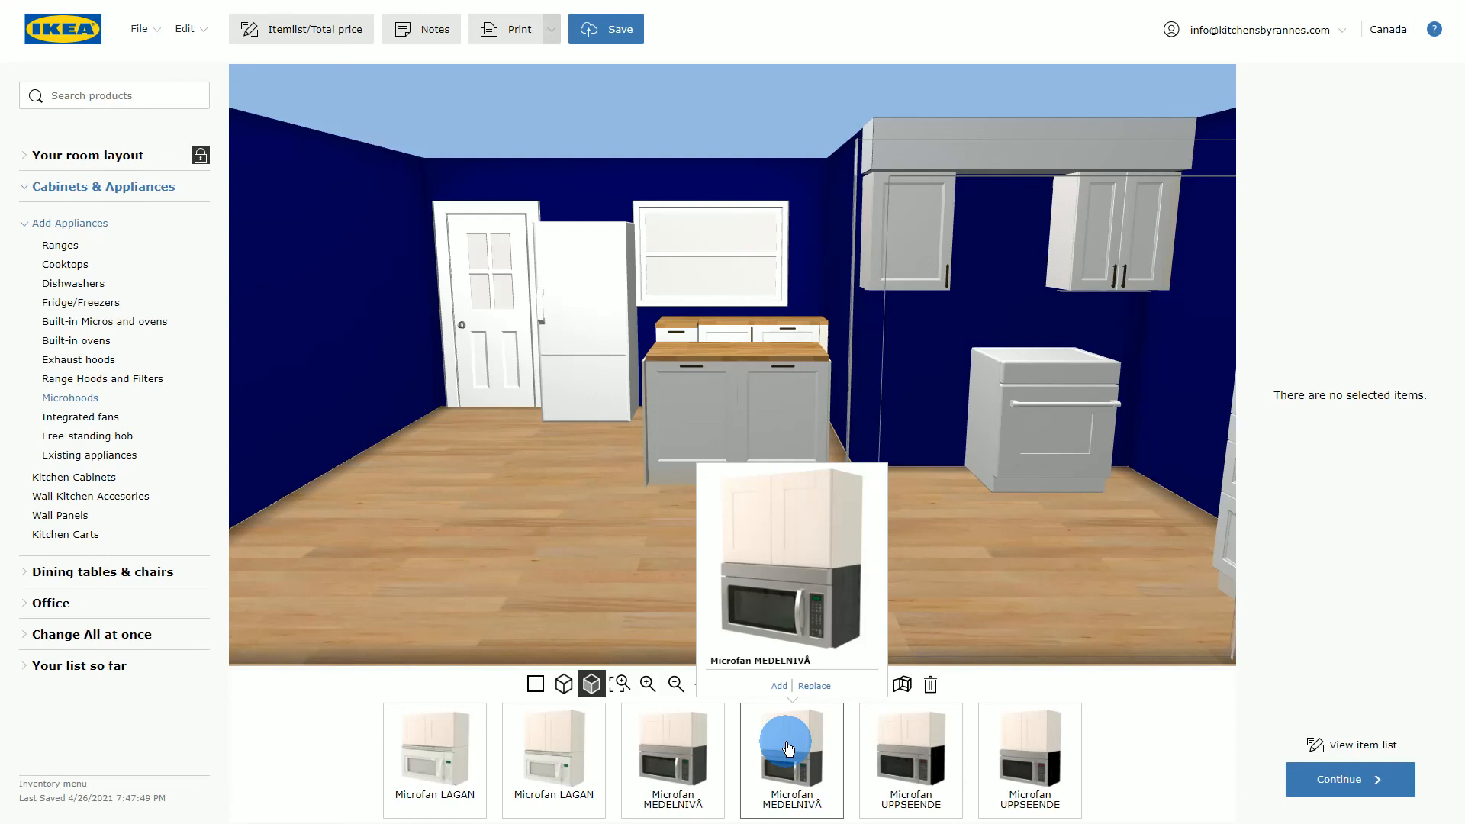
pyautogui.moveTo(437, 775)
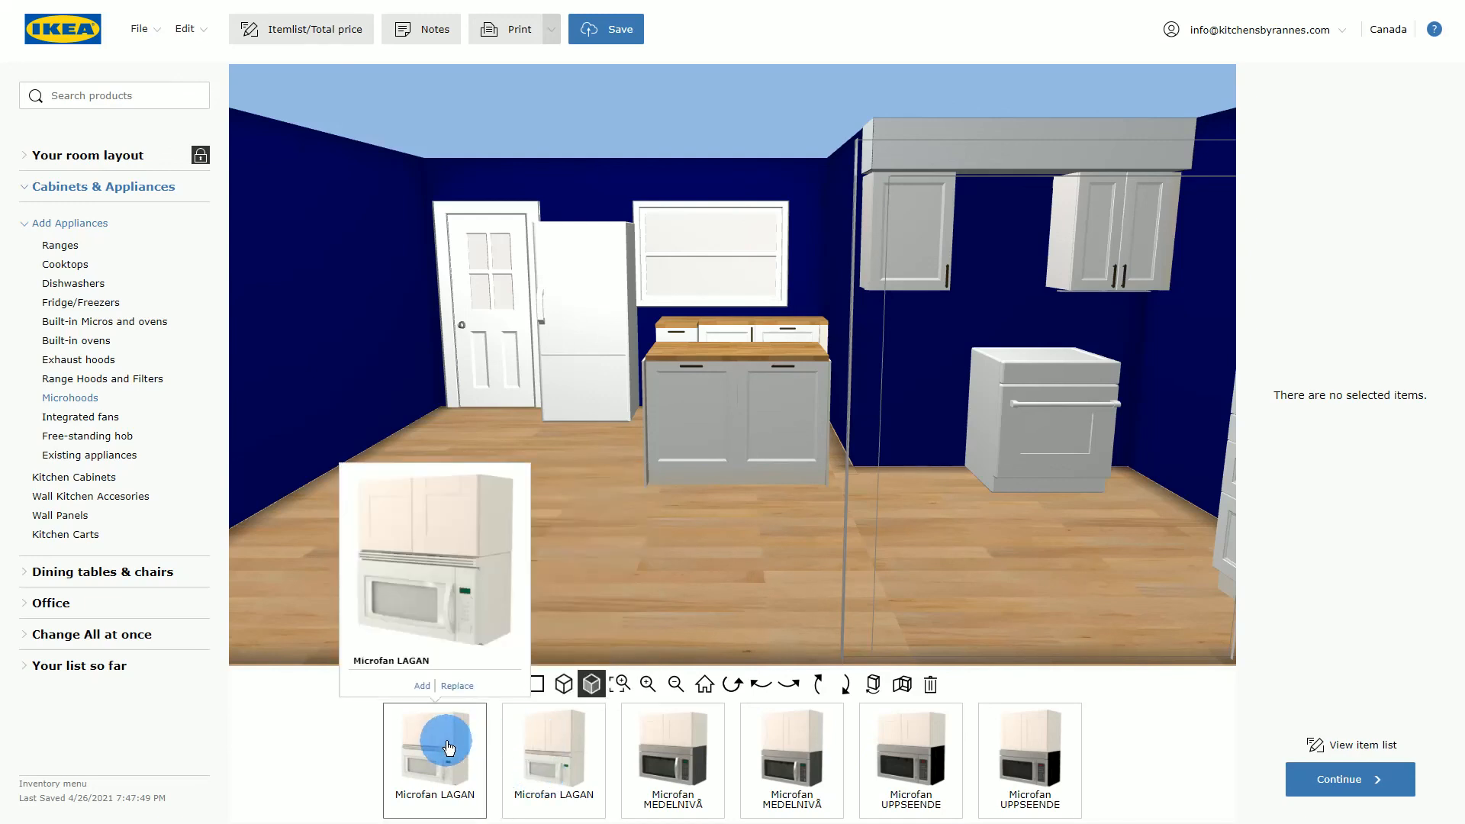
pyautogui.moveTo(694, 788)
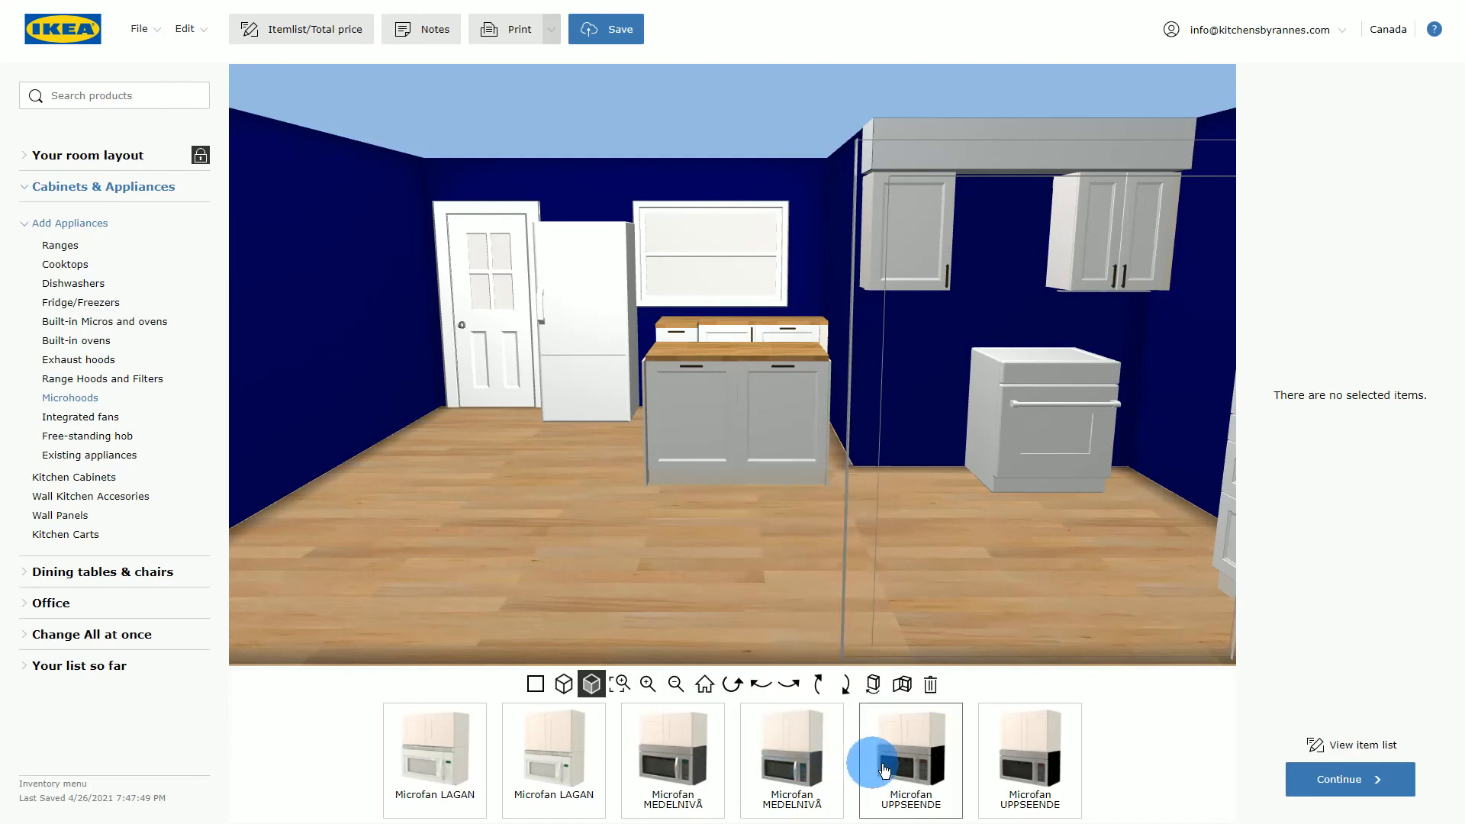
pyautogui.moveTo(913, 793)
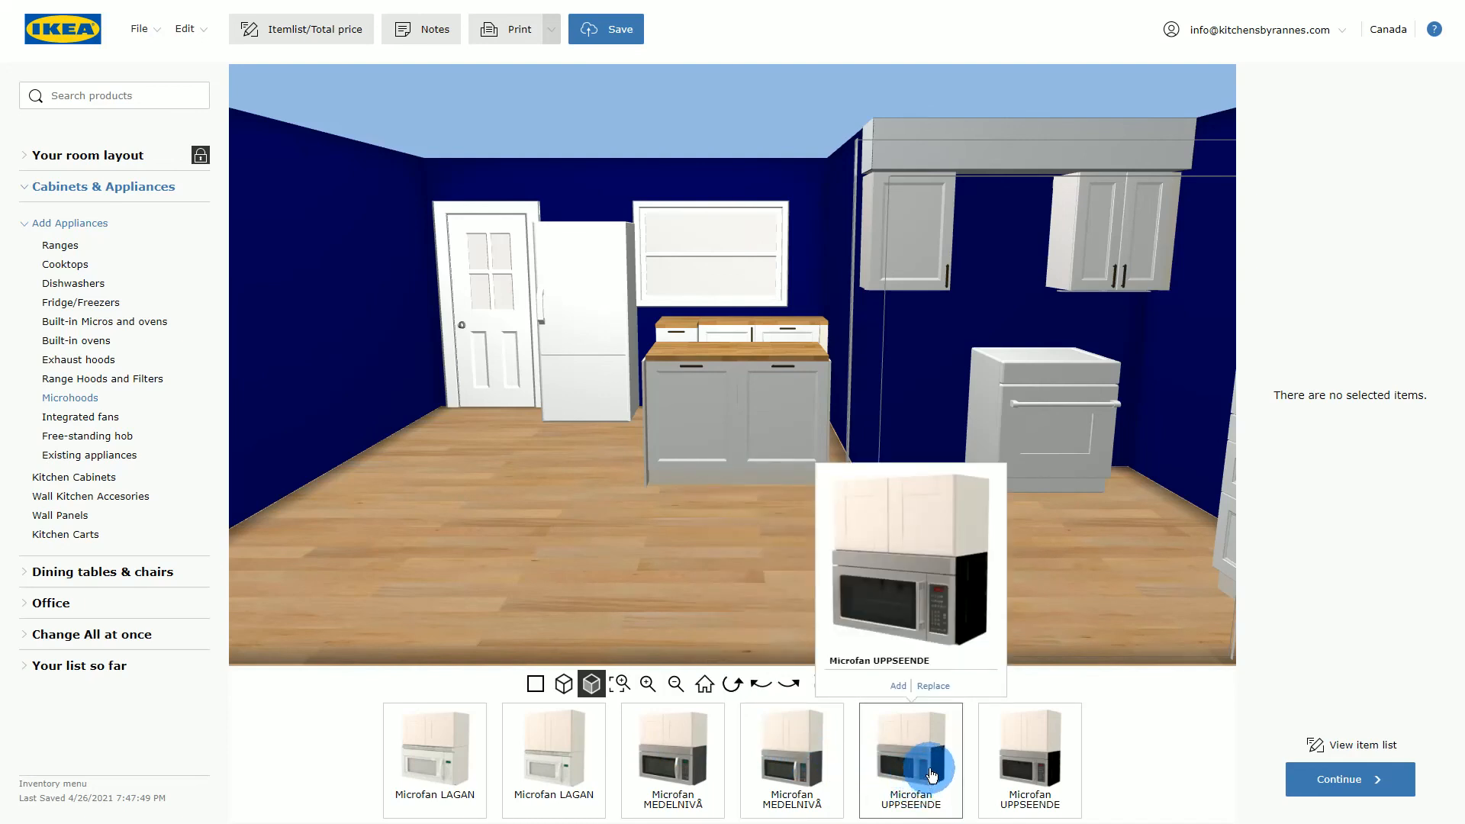
pyautogui.moveTo(996, 740)
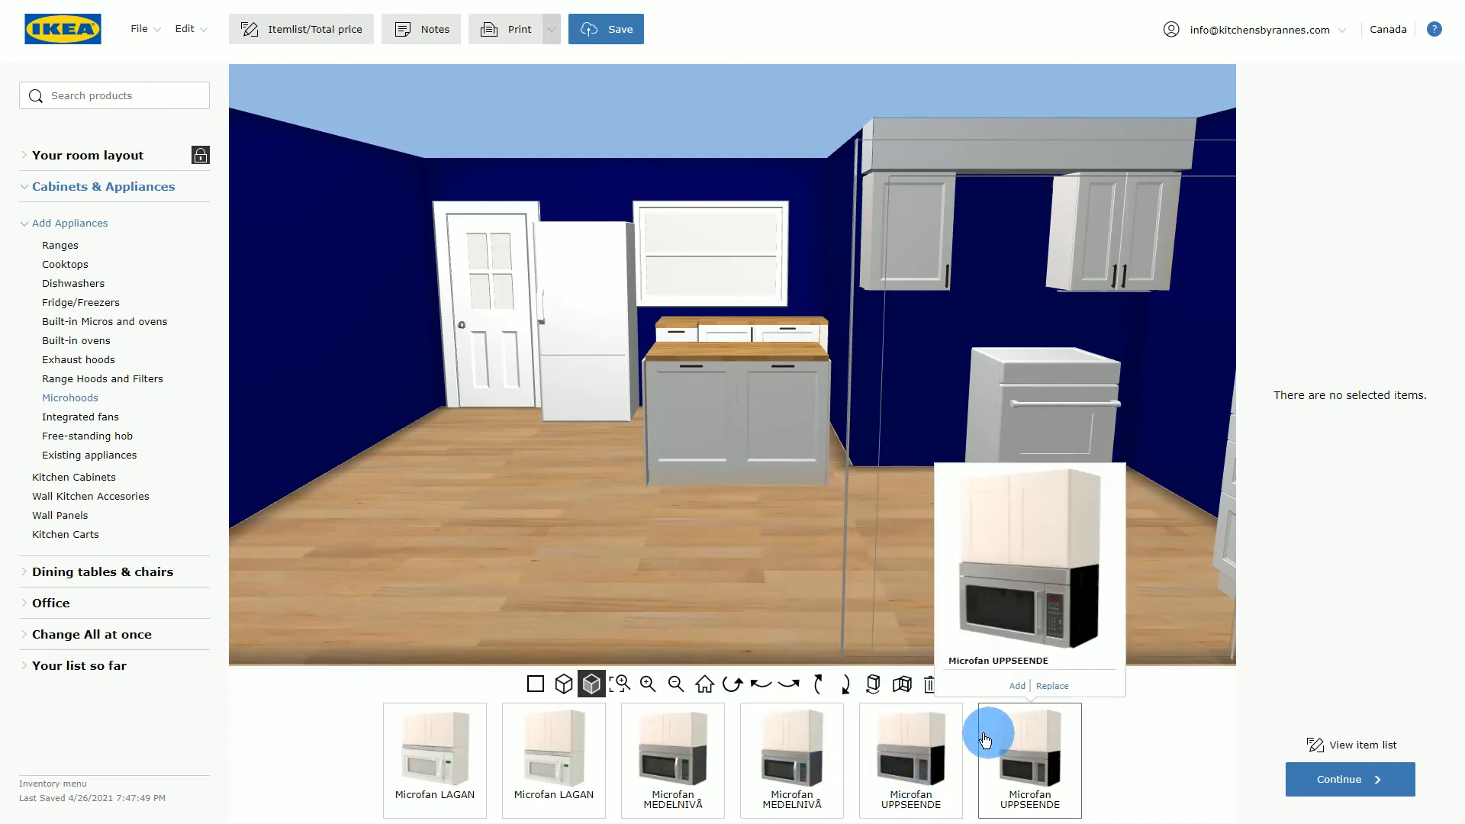
# Place a Microfan UPPSEENDE with its 30x15 inch wall cabinet between the wall cabinets above the range, and show its additional options.
pyautogui.moveTo(924, 740)
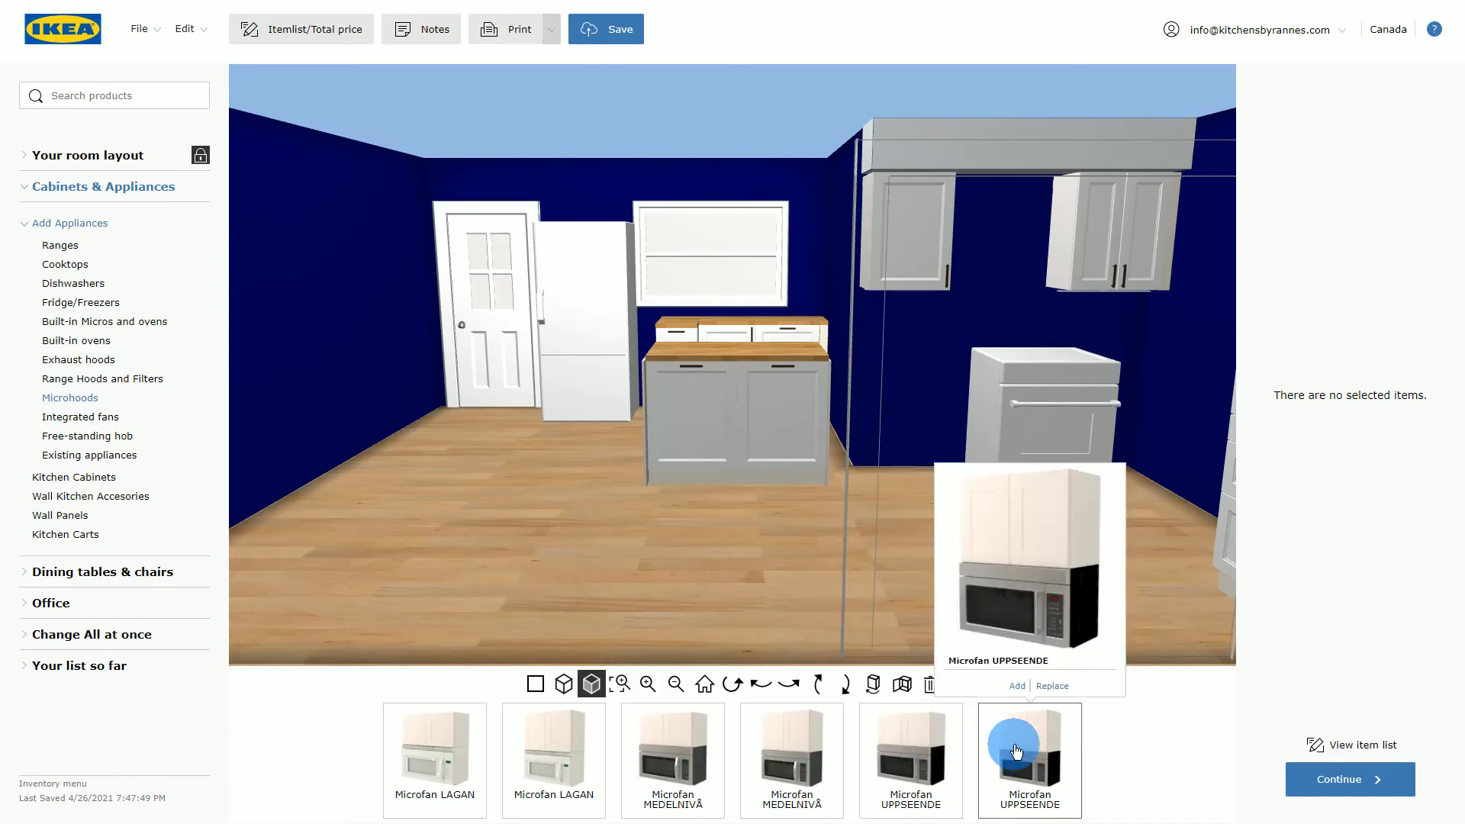
pyautogui.moveTo(913, 762)
pyautogui.mouseDown()
pyautogui.moveTo(902, 677)
pyautogui.moveTo(959, 517)
pyautogui.moveTo(955, 418)
pyautogui.moveTo(928, 542)
pyautogui.moveTo(959, 512)
pyautogui.moveTo(925, 517)
pyautogui.moveTo(802, 272)
pyautogui.moveTo(808, 220)
pyautogui.moveTo(815, 205)
pyautogui.moveTo(906, 271)
pyautogui.moveTo(1007, 202)
pyautogui.moveTo(967, 252)
pyautogui.moveTo(1008, 229)
pyautogui.moveTo(992, 222)
pyautogui.moveTo(973, 279)
pyautogui.moveTo(797, 220)
pyautogui.moveTo(926, 294)
pyautogui.moveTo(982, 255)
pyautogui.moveTo(996, 275)
pyautogui.mouseUp()
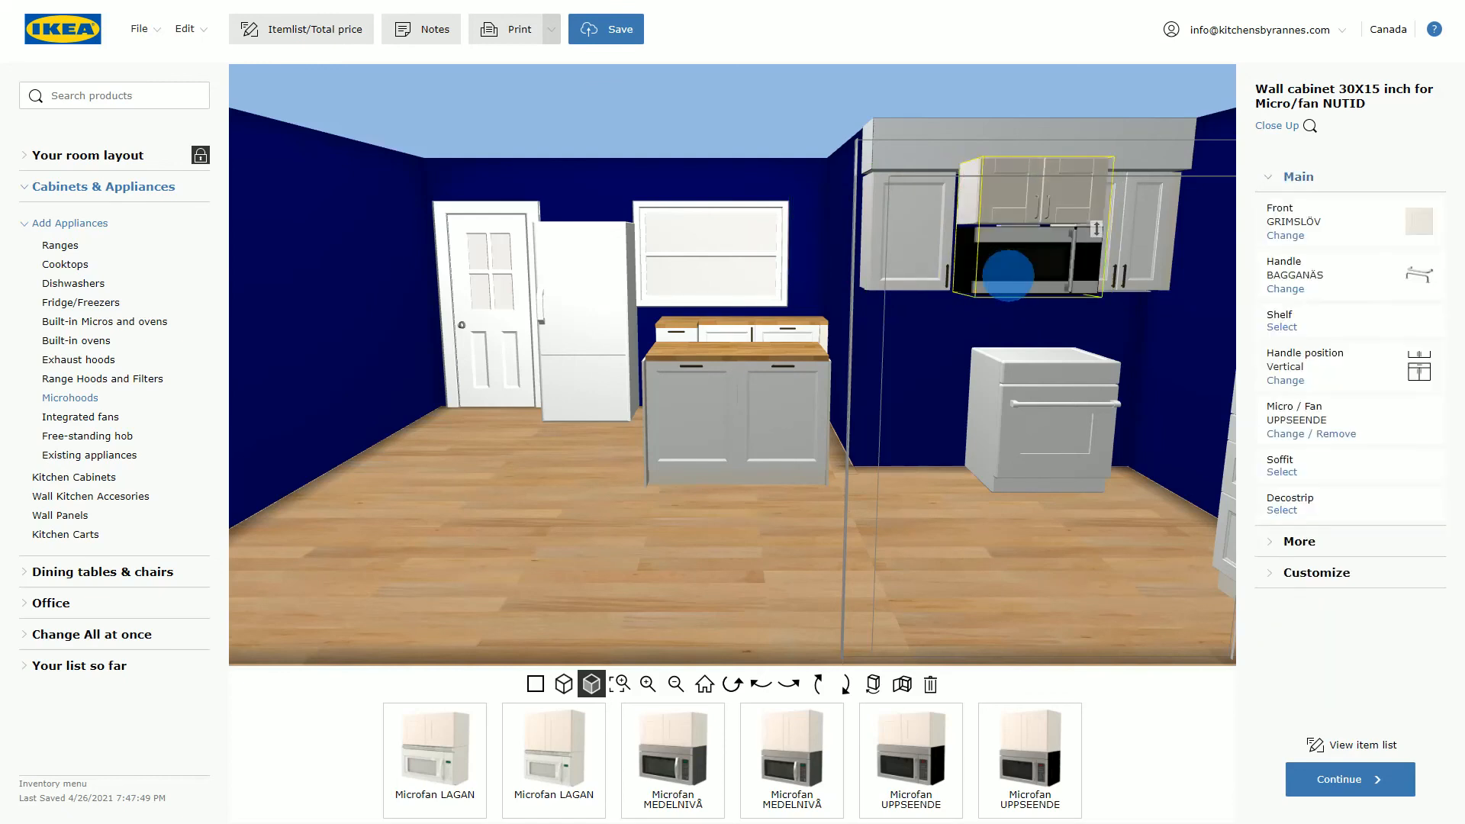
pyautogui.moveTo(1097, 229); pyautogui.dragTo(1097, 238)
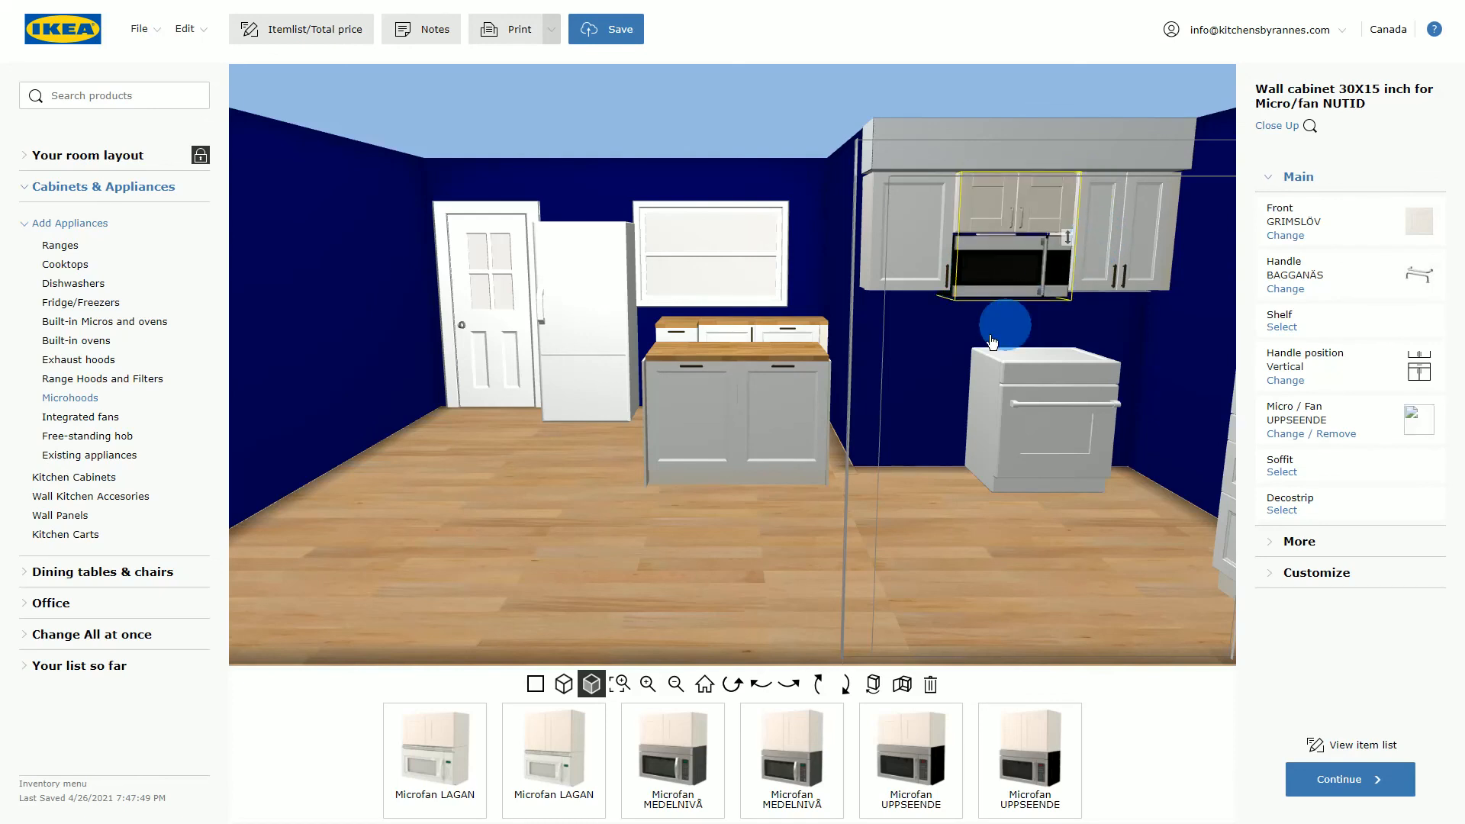
pyautogui.click(933, 405)
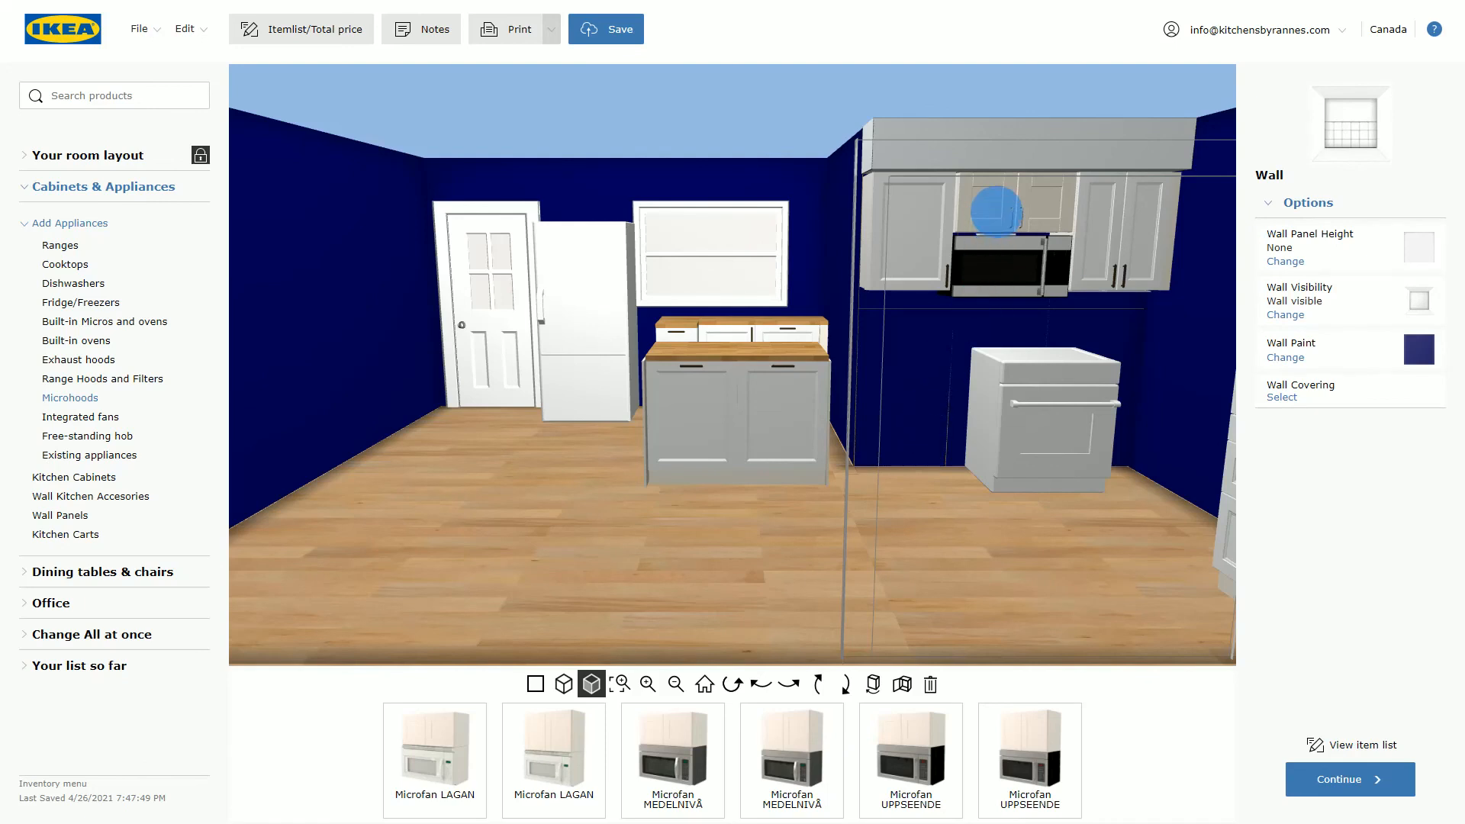
pyautogui.click(997, 213)
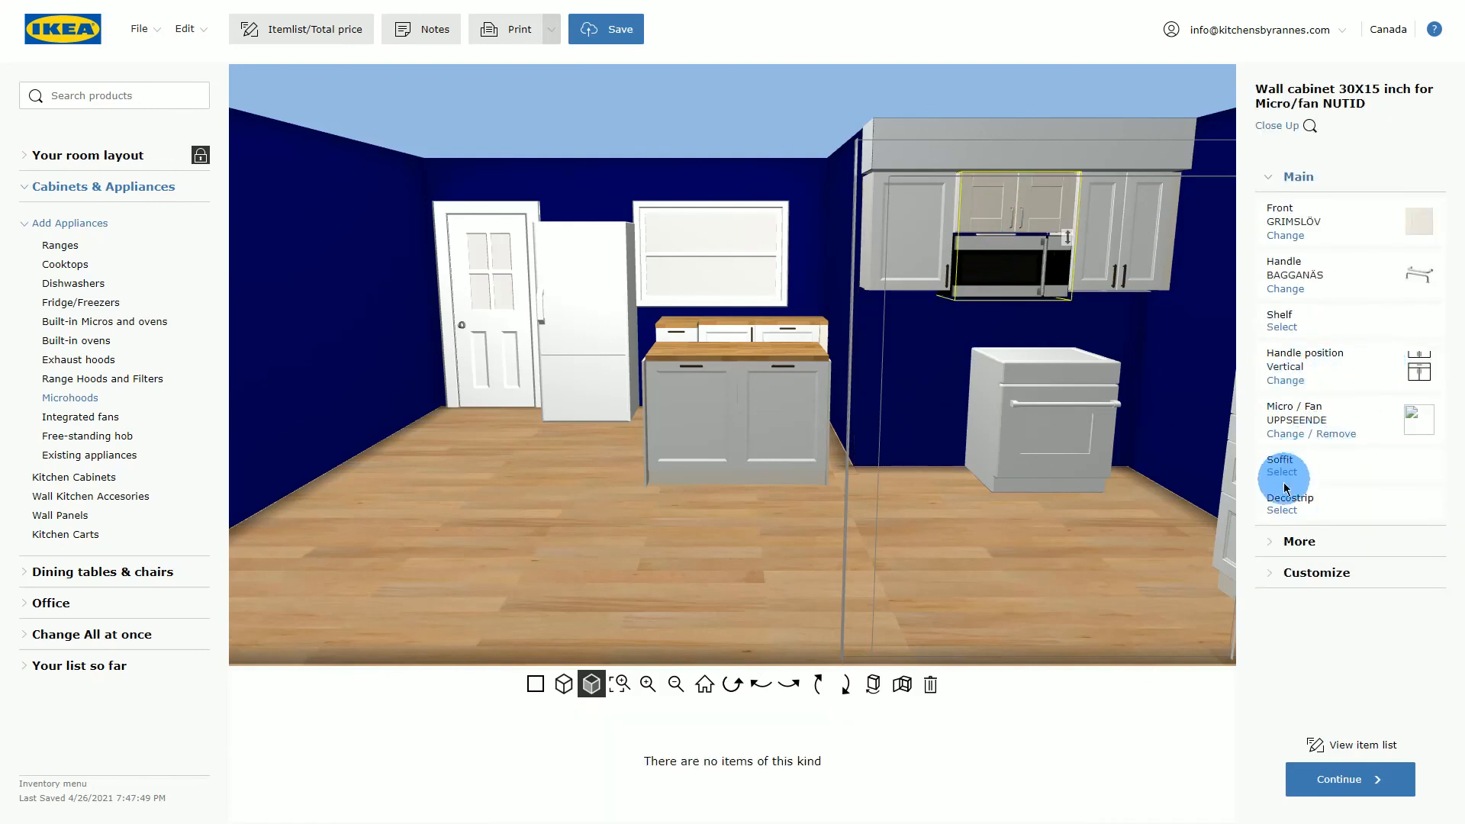
pyautogui.click(1296, 543)
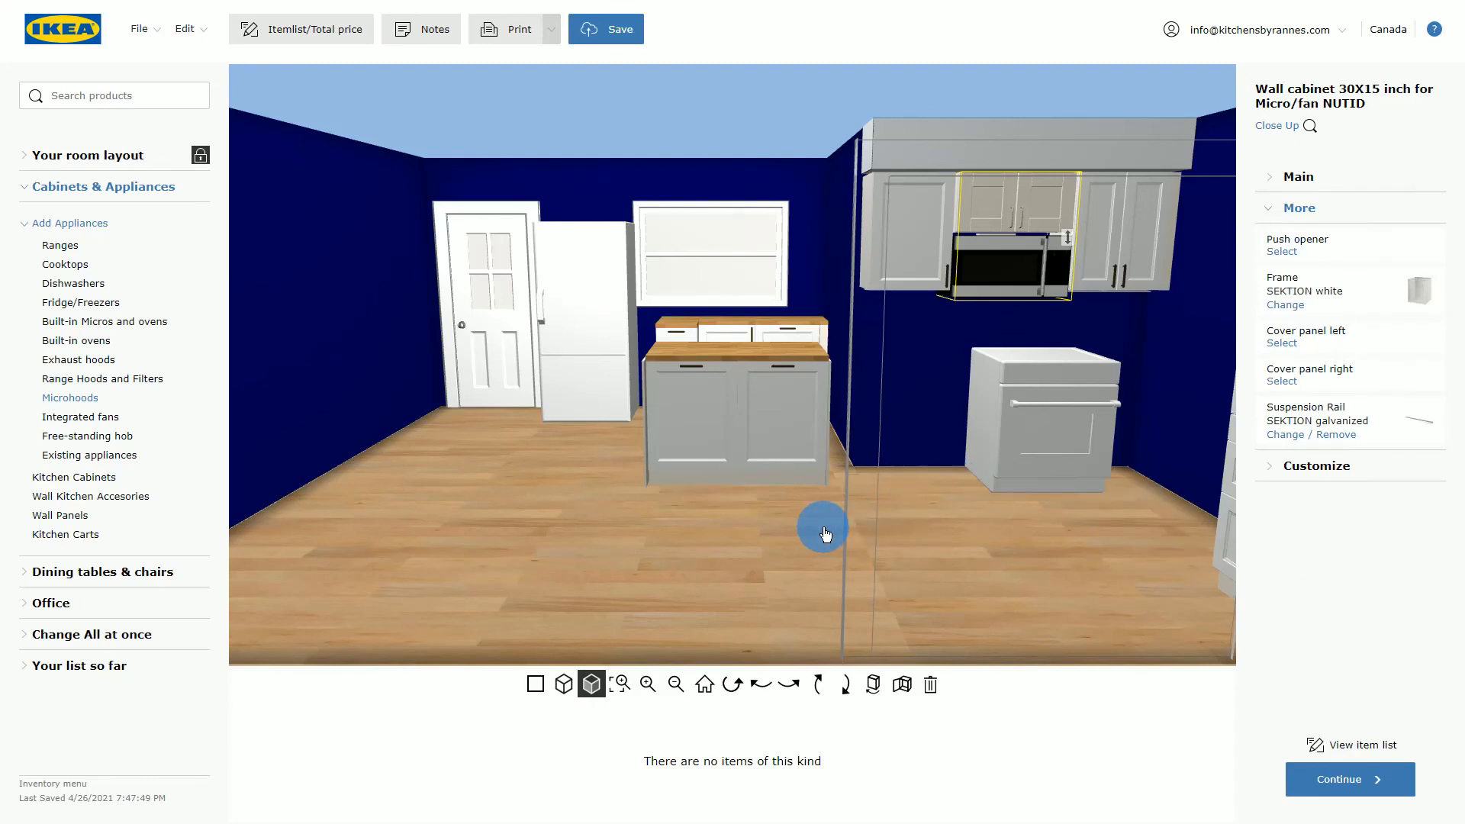
# Browse the integrated fan cabinets, the free-standing hob and the high cabinets for built-in ovens.
pyautogui.click(80, 227)
pyautogui.click(79, 227)
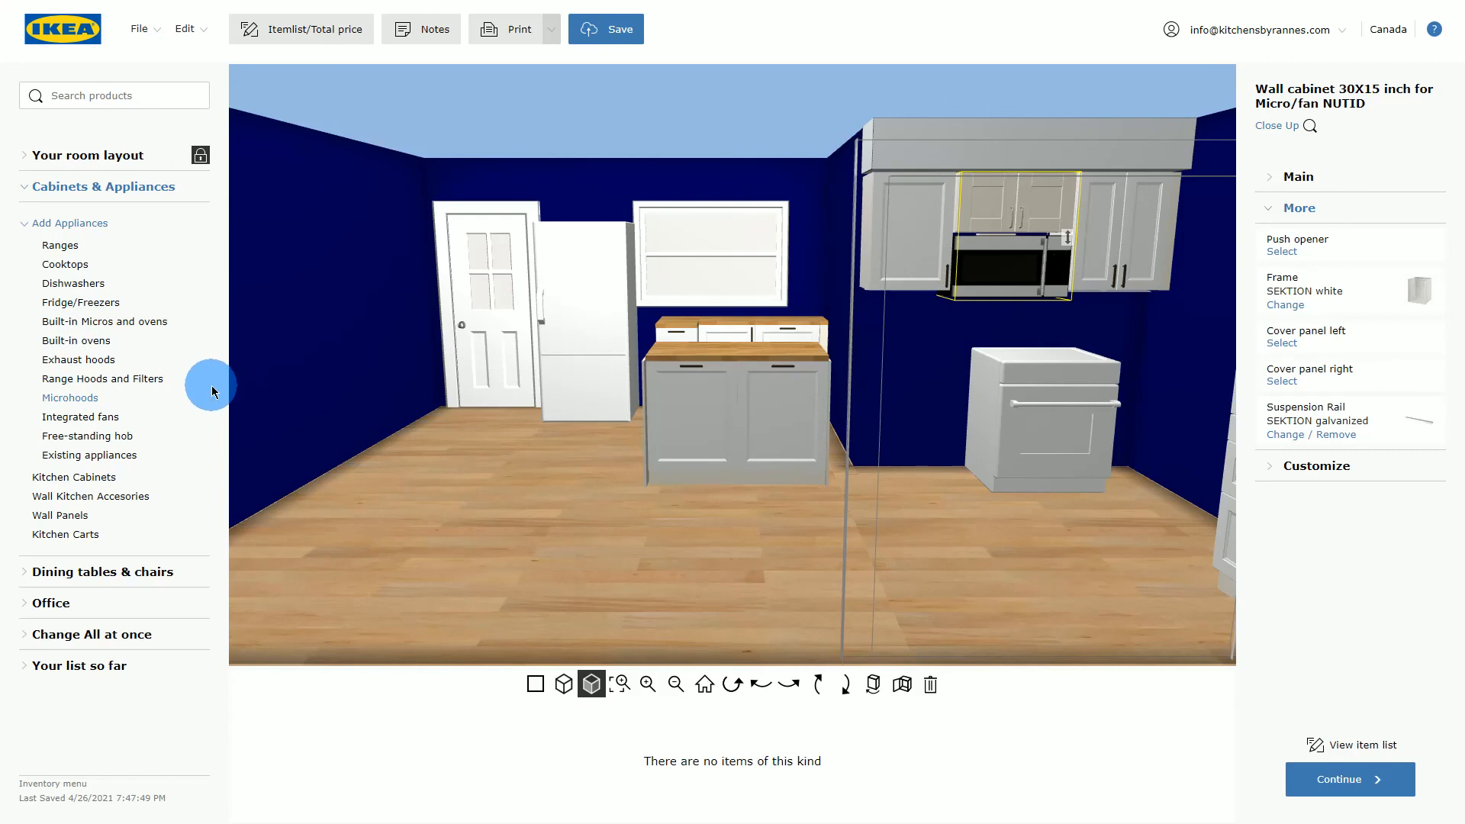
pyautogui.click(85, 419)
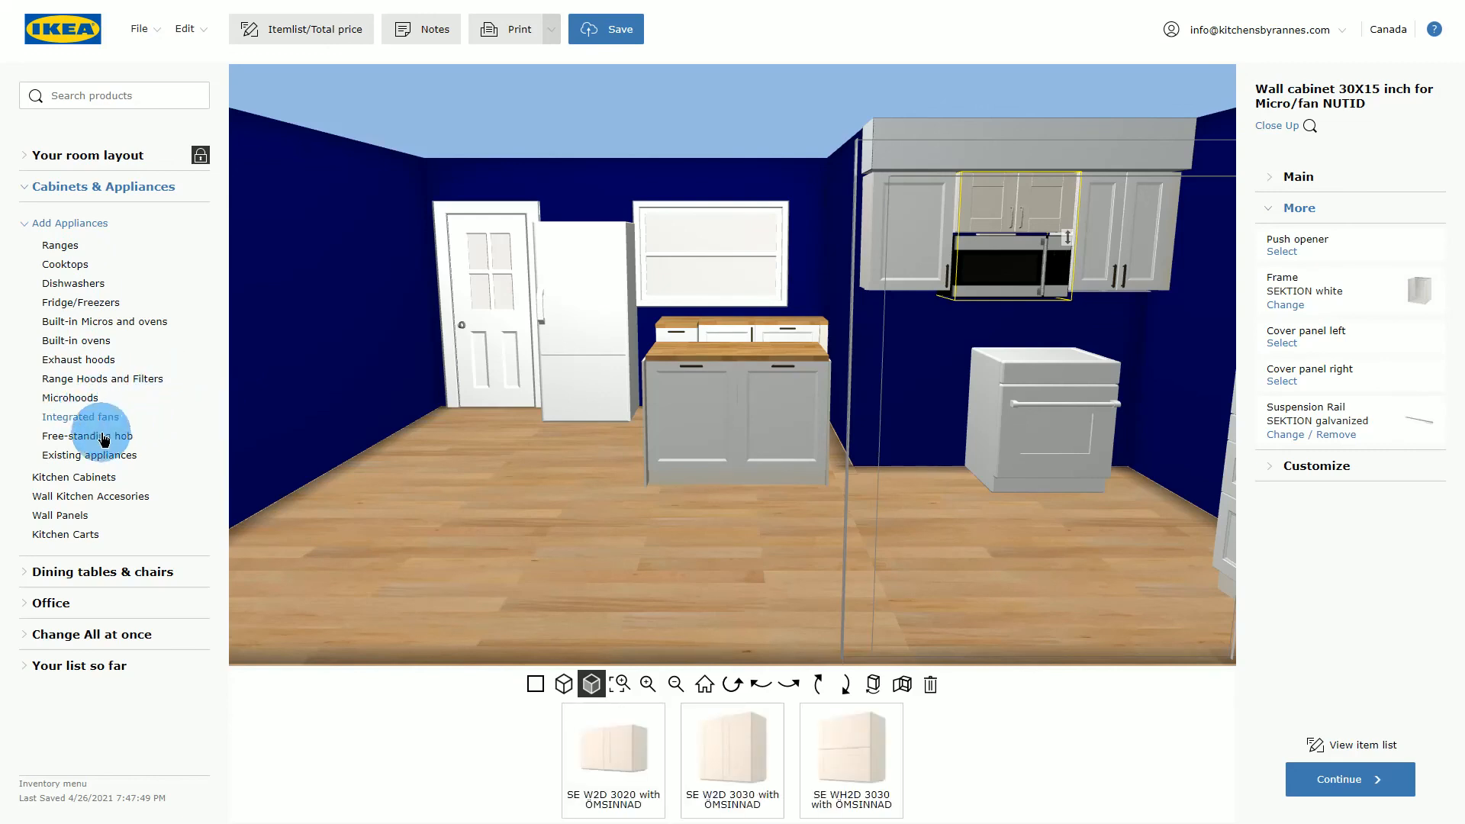
pyautogui.click(104, 437)
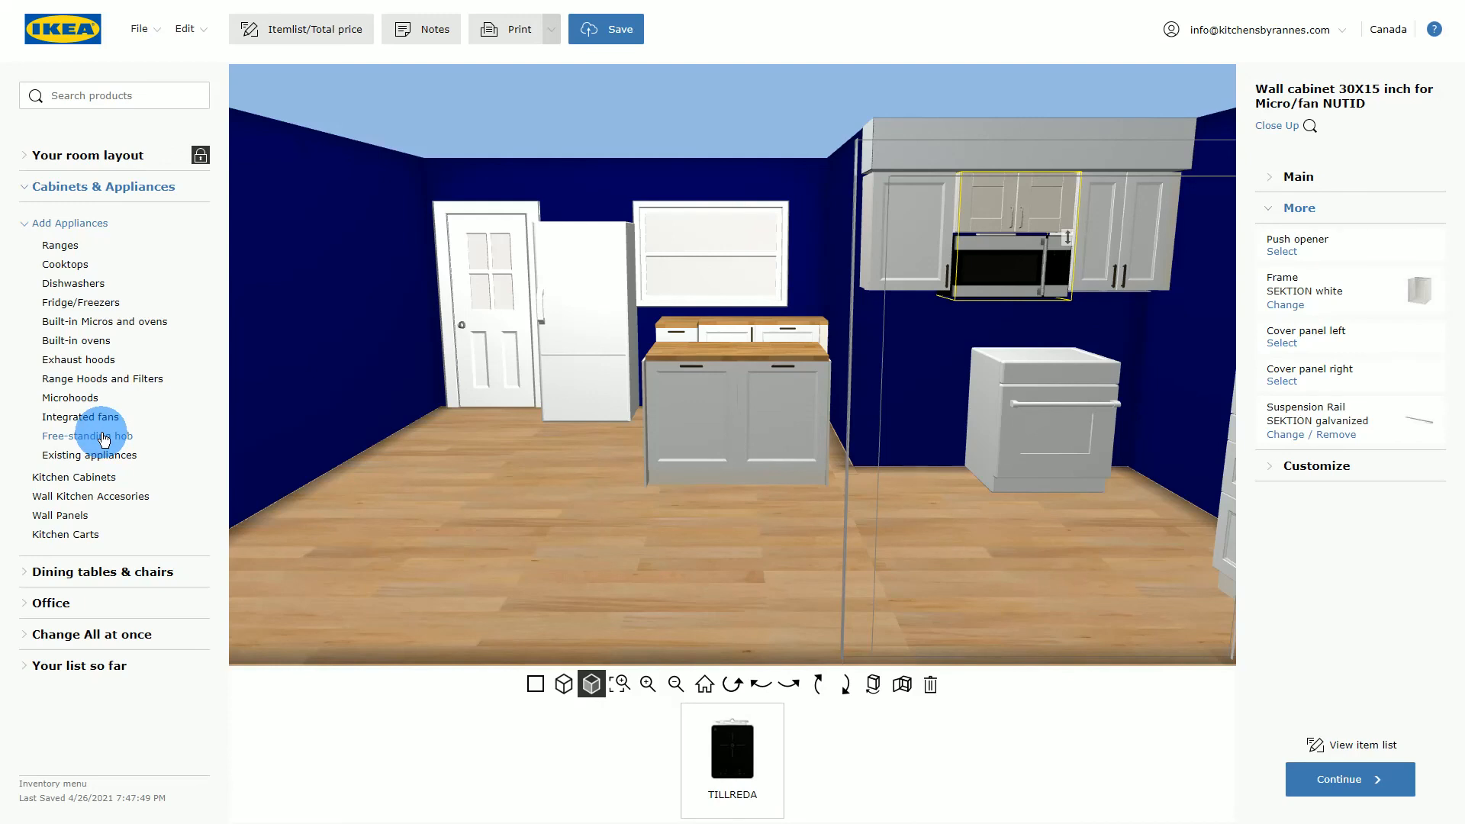
pyautogui.click(85, 343)
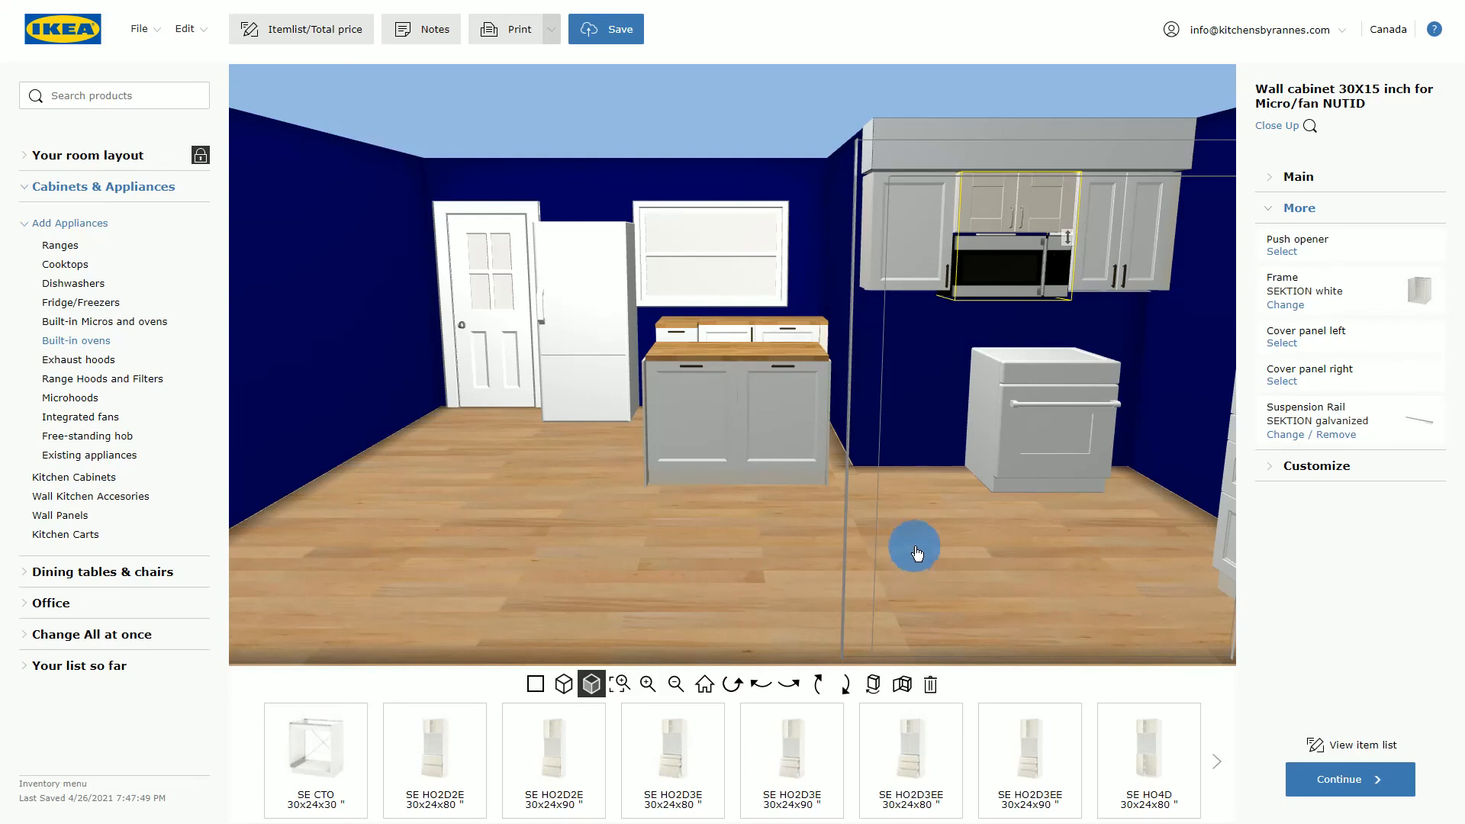
pyautogui.moveTo(675, 780)
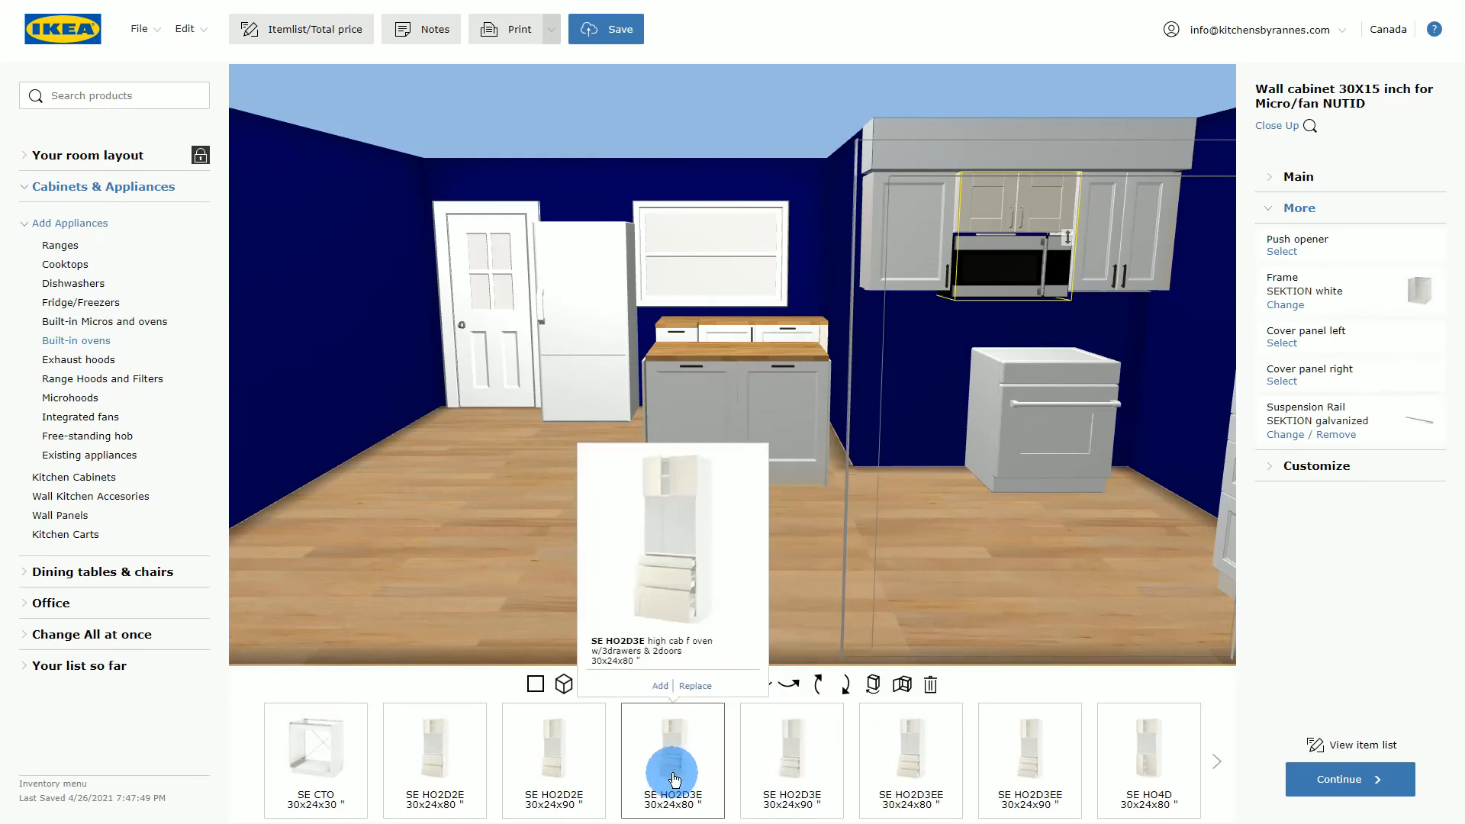
pyautogui.moveTo(815, 773)
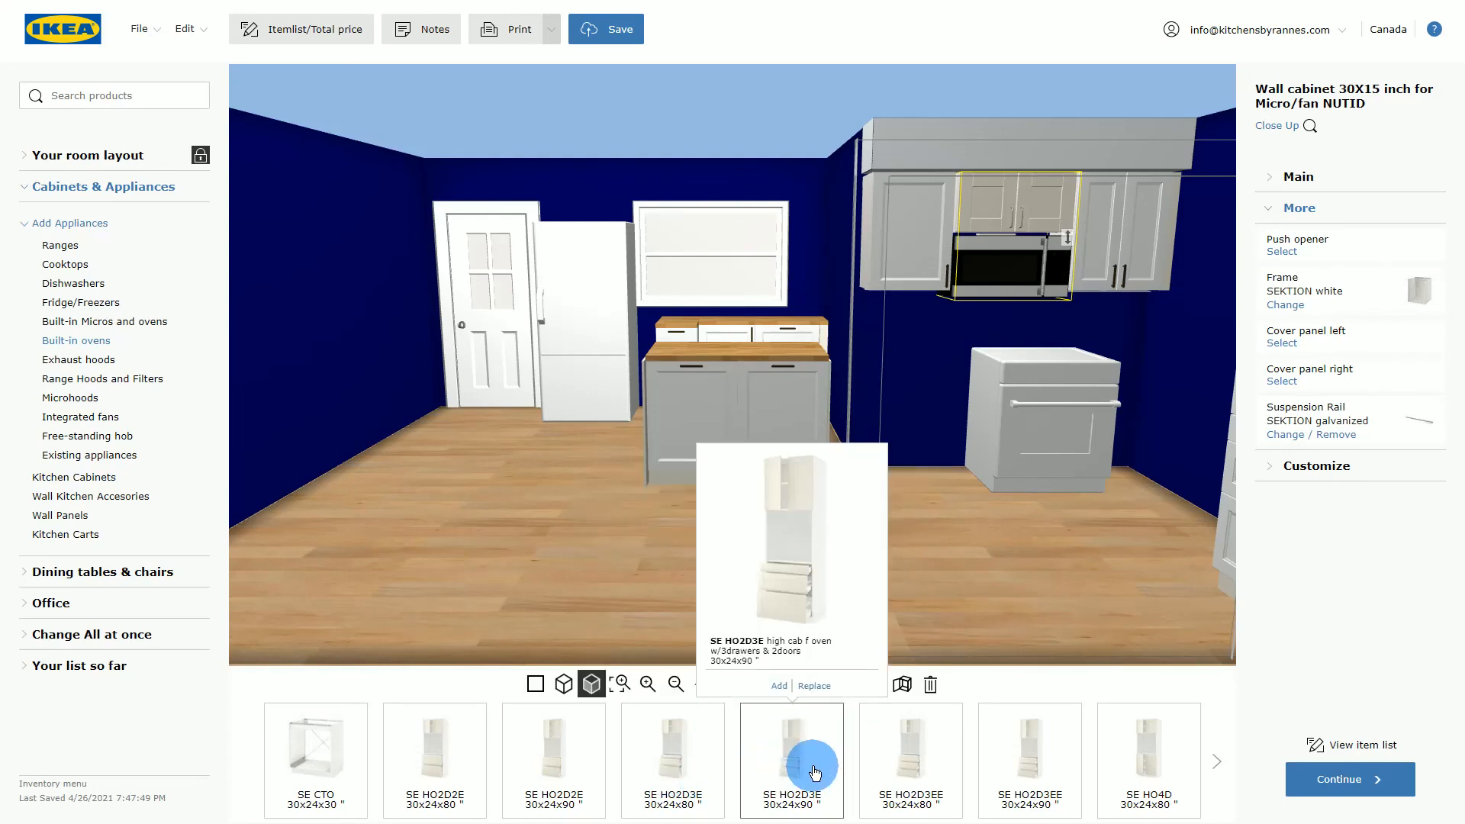
pyautogui.moveTo(902, 772)
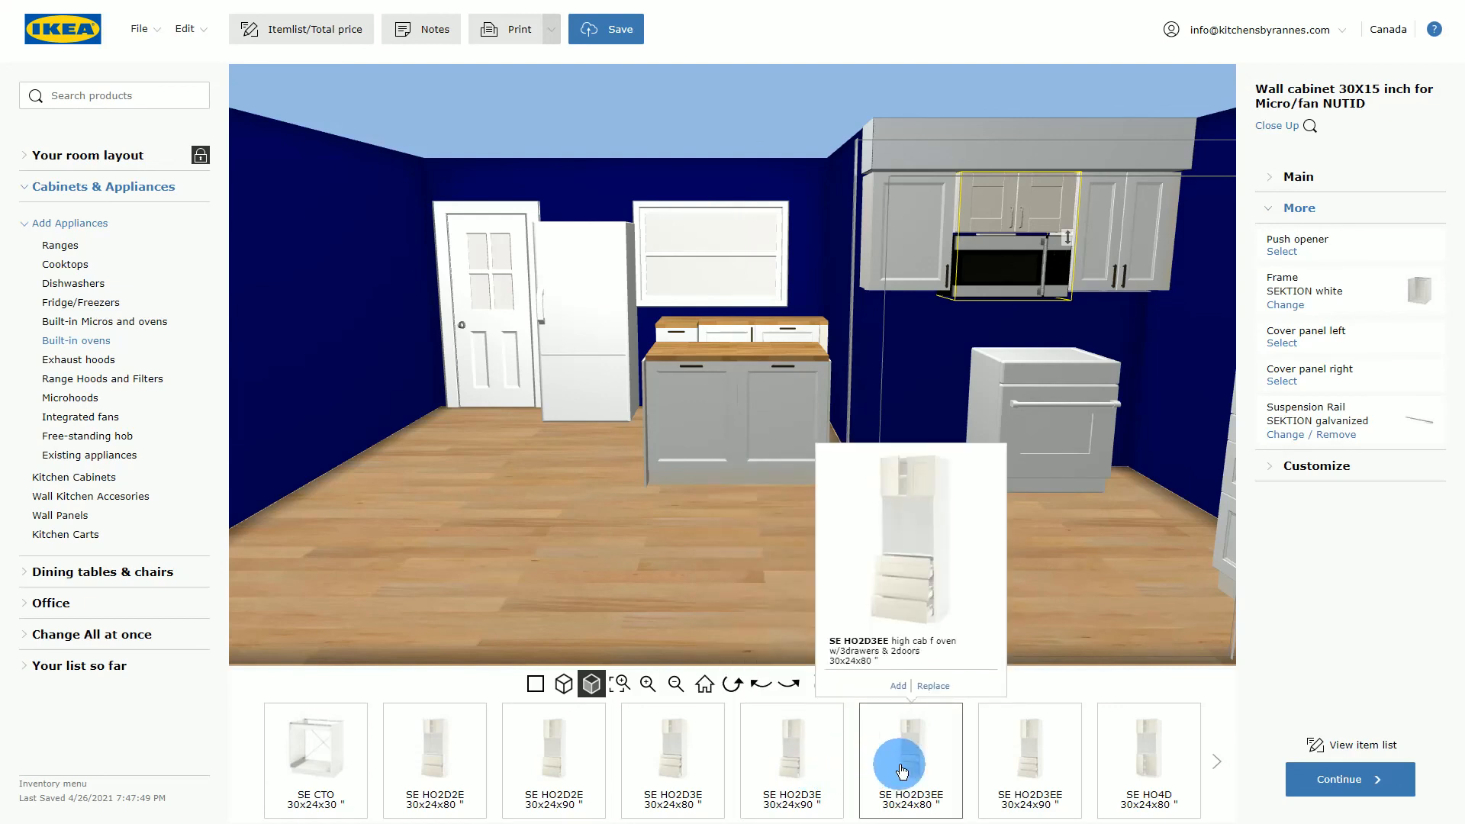
pyautogui.moveTo(555, 773)
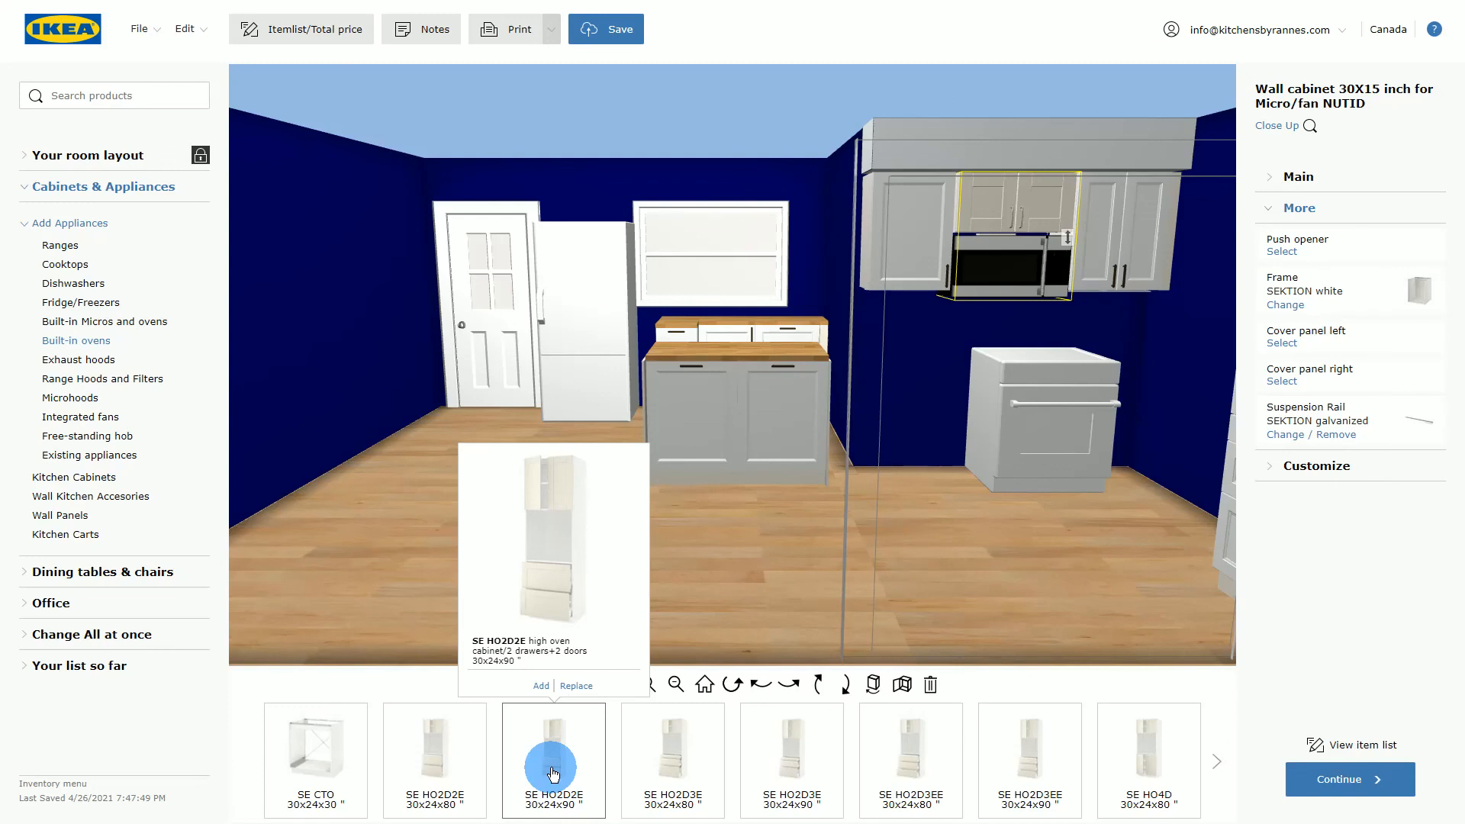
# Add the SE HMO2D1EM 30x24x80 inch oven and microwave high cabinet, move it to the wall beside the door, and inspect it up close.
pyautogui.click(135, 323)
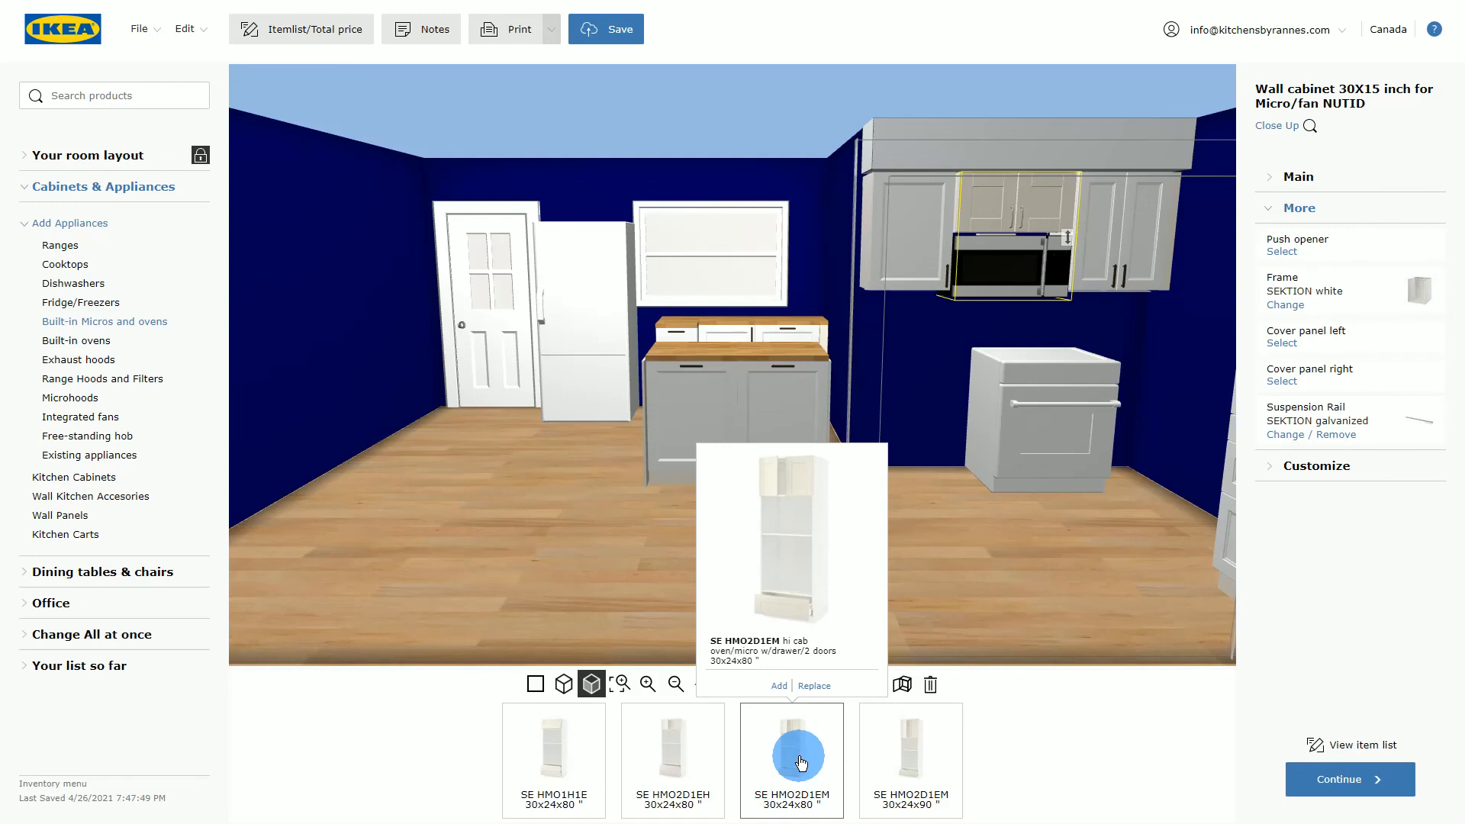
pyautogui.moveTo(800, 761); pyautogui.dragTo(821, 548)
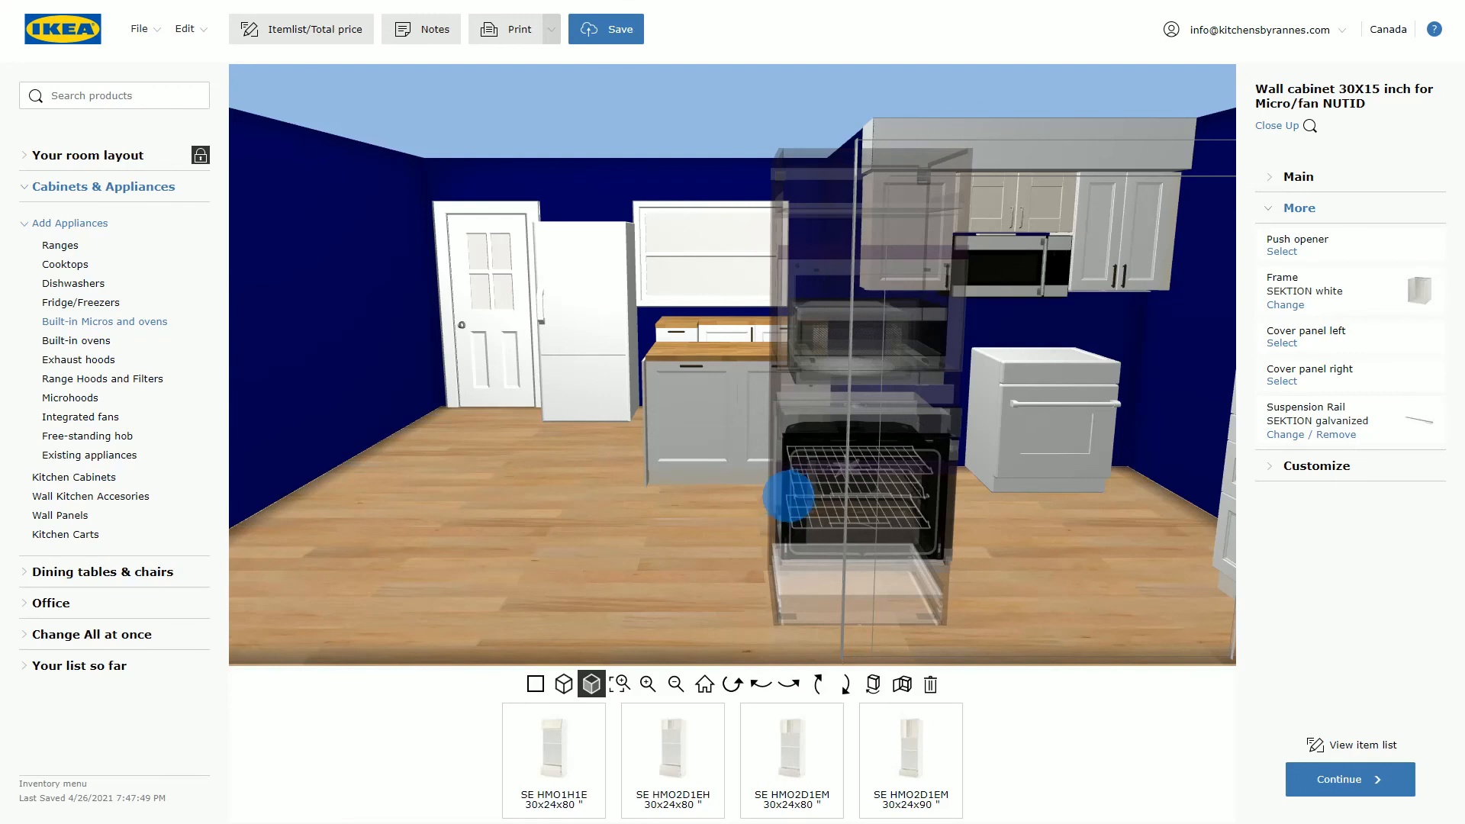
pyautogui.click(789, 496)
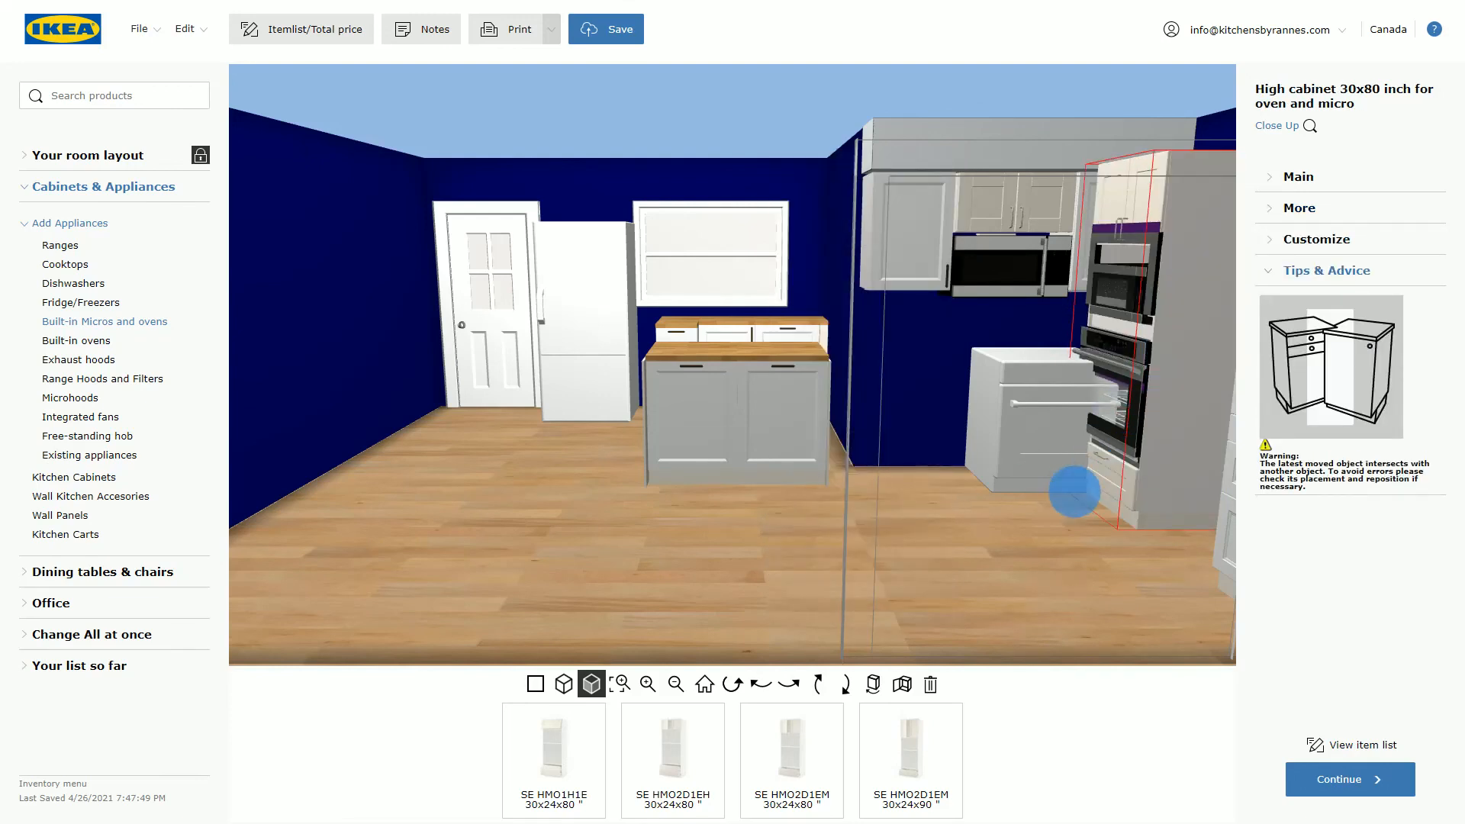
pyautogui.moveTo(1172, 392); pyautogui.dragTo(301, 359)
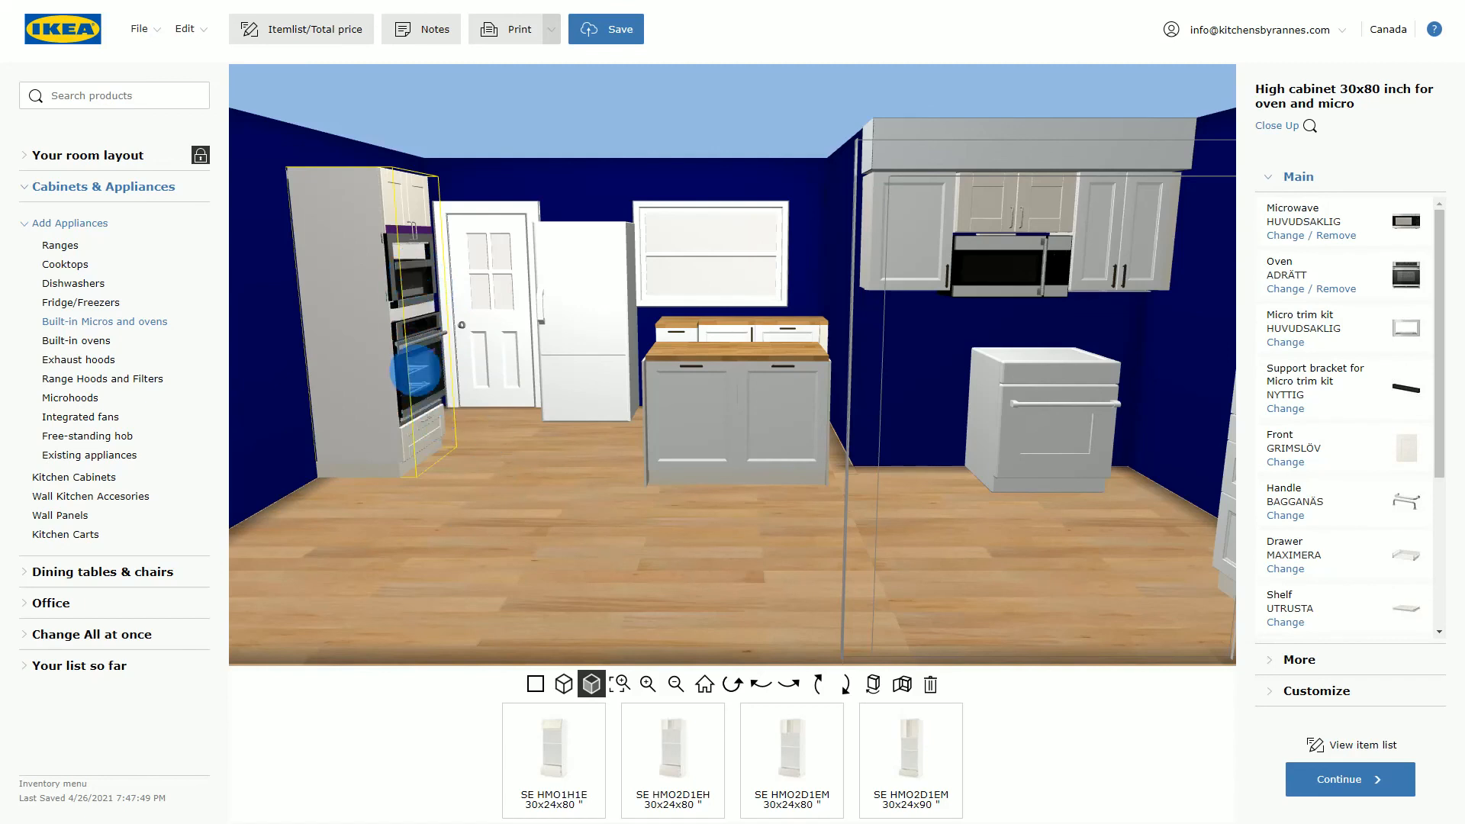
pyautogui.click(619, 681)
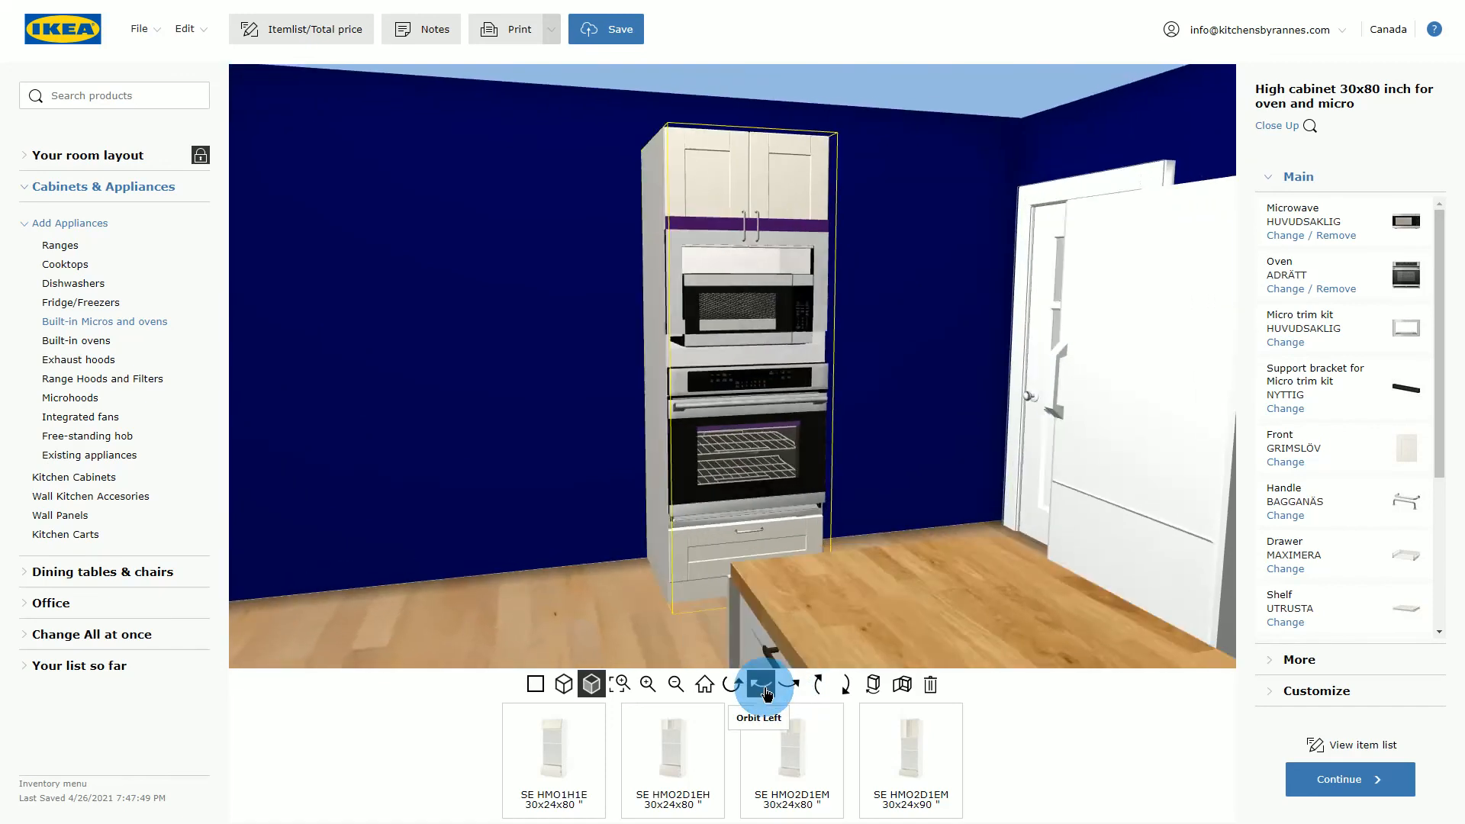
pyautogui.click(764, 685)
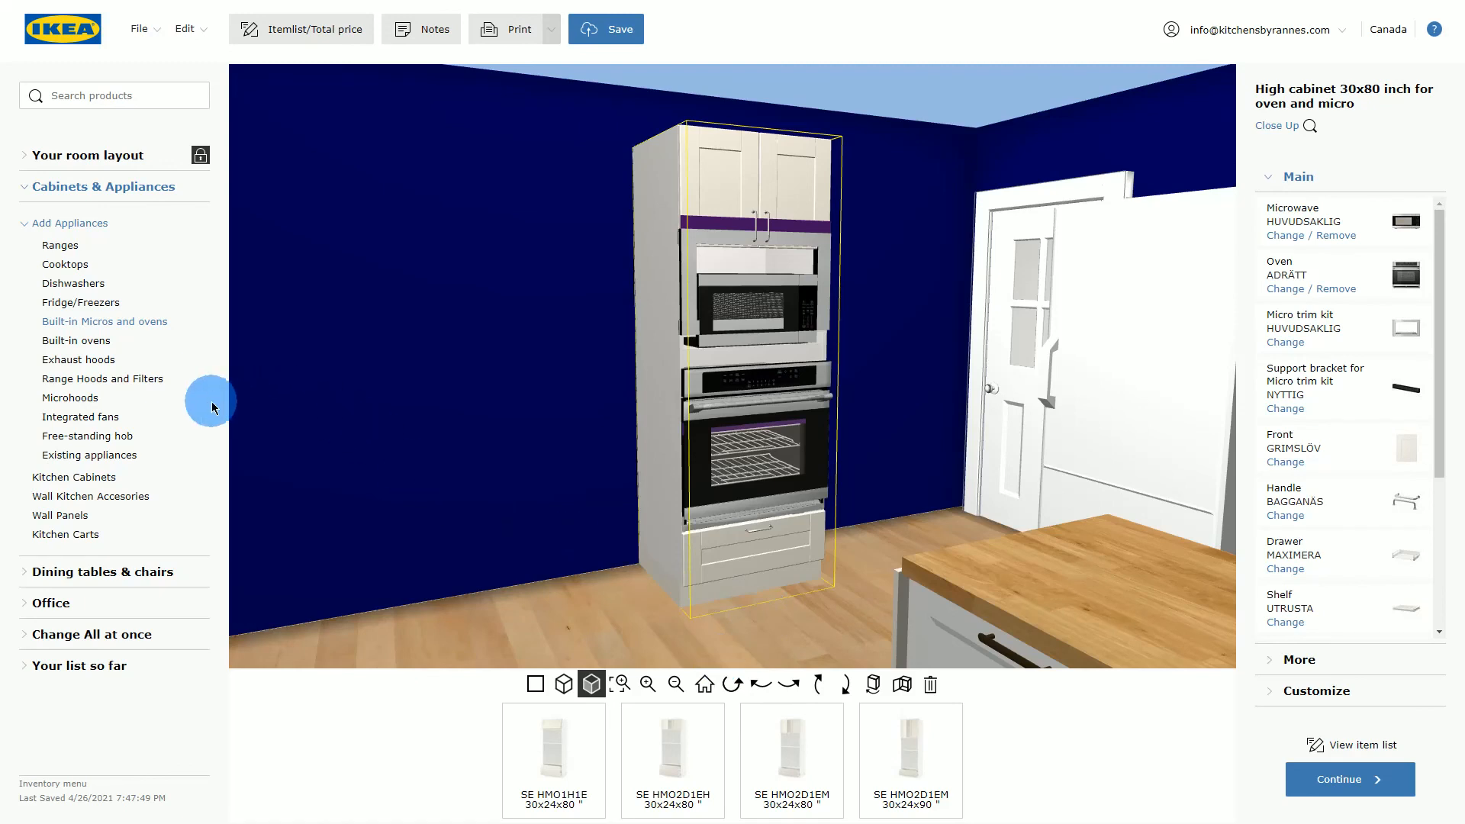
# Compare the fridge/freezer models and add the FRYSBAR 13.9 cu.ft top-freezer refrigerator beside the high oven cabinet.
pyautogui.click(95, 303)
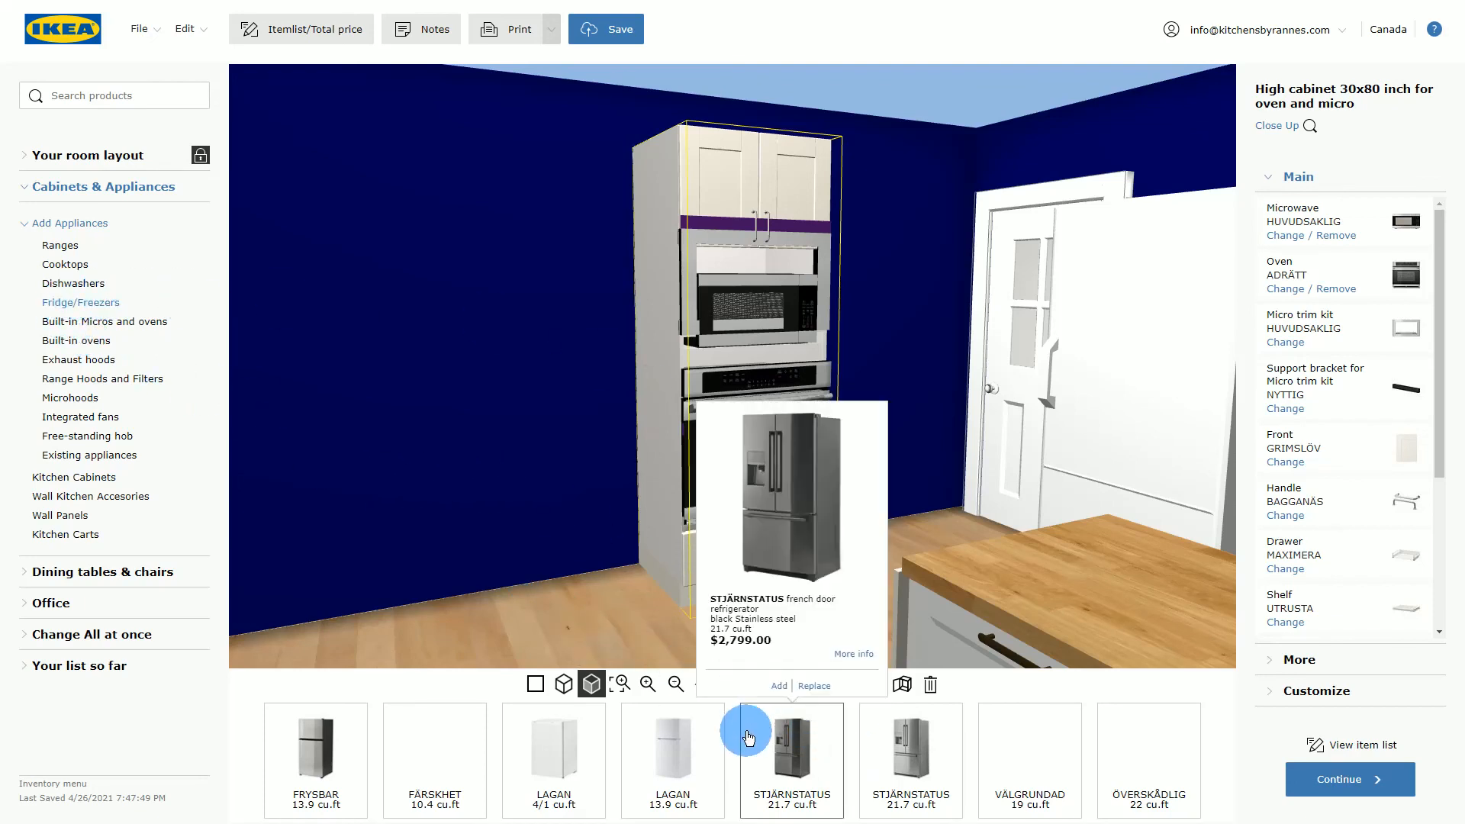
pyautogui.moveTo(1118, 756)
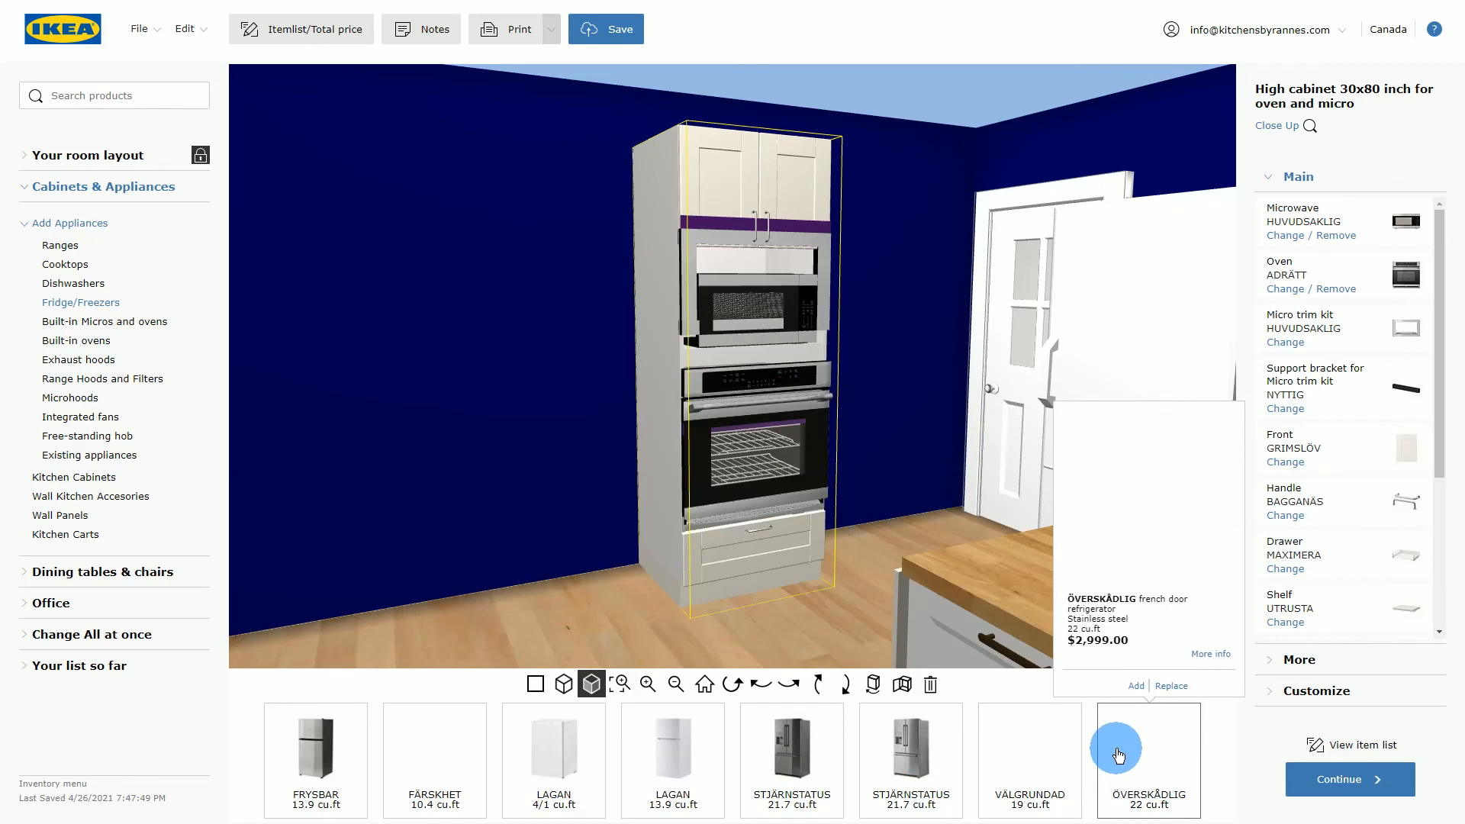
pyautogui.moveTo(671, 774)
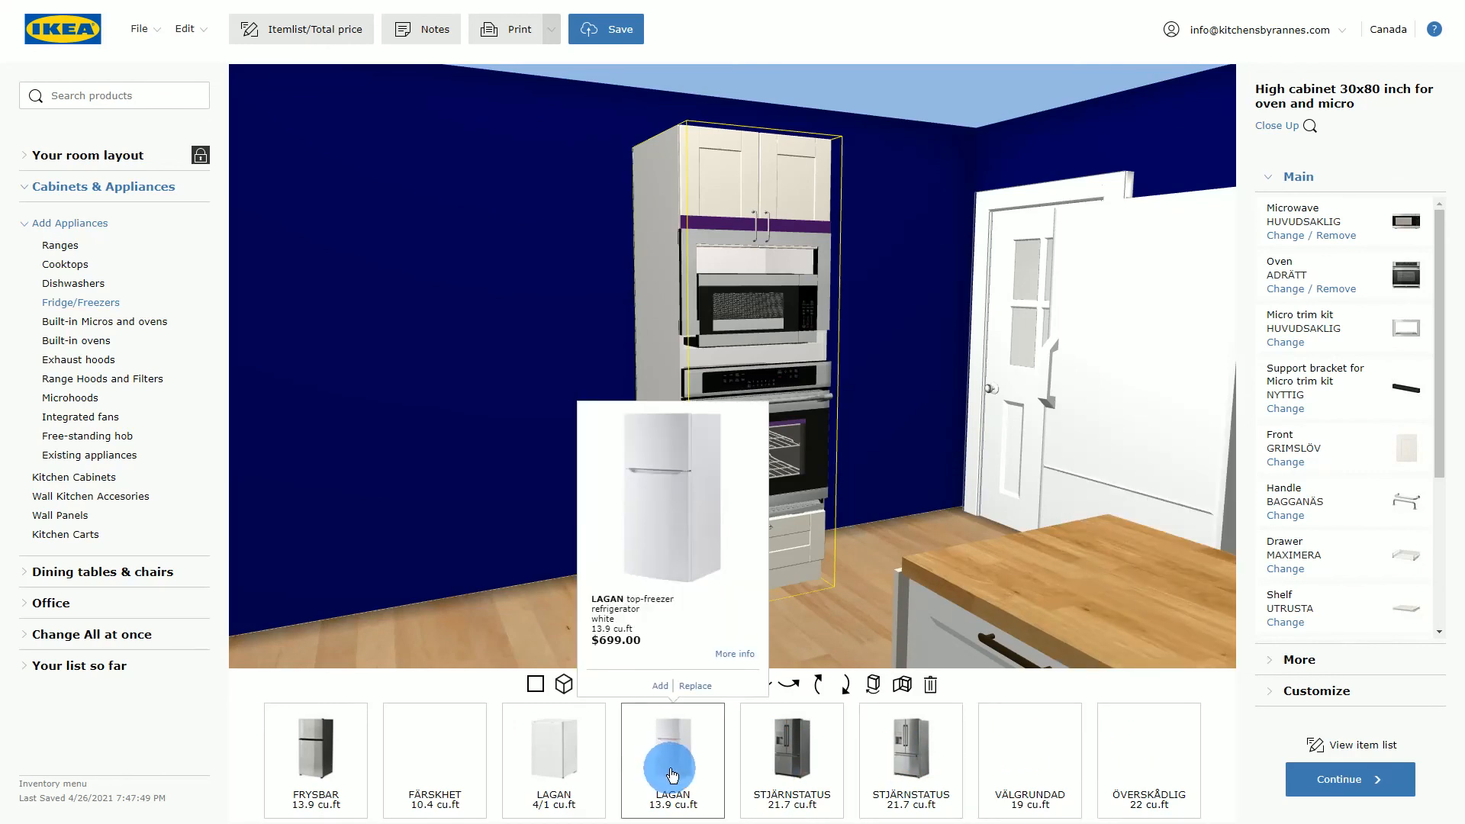
pyautogui.click(313, 756)
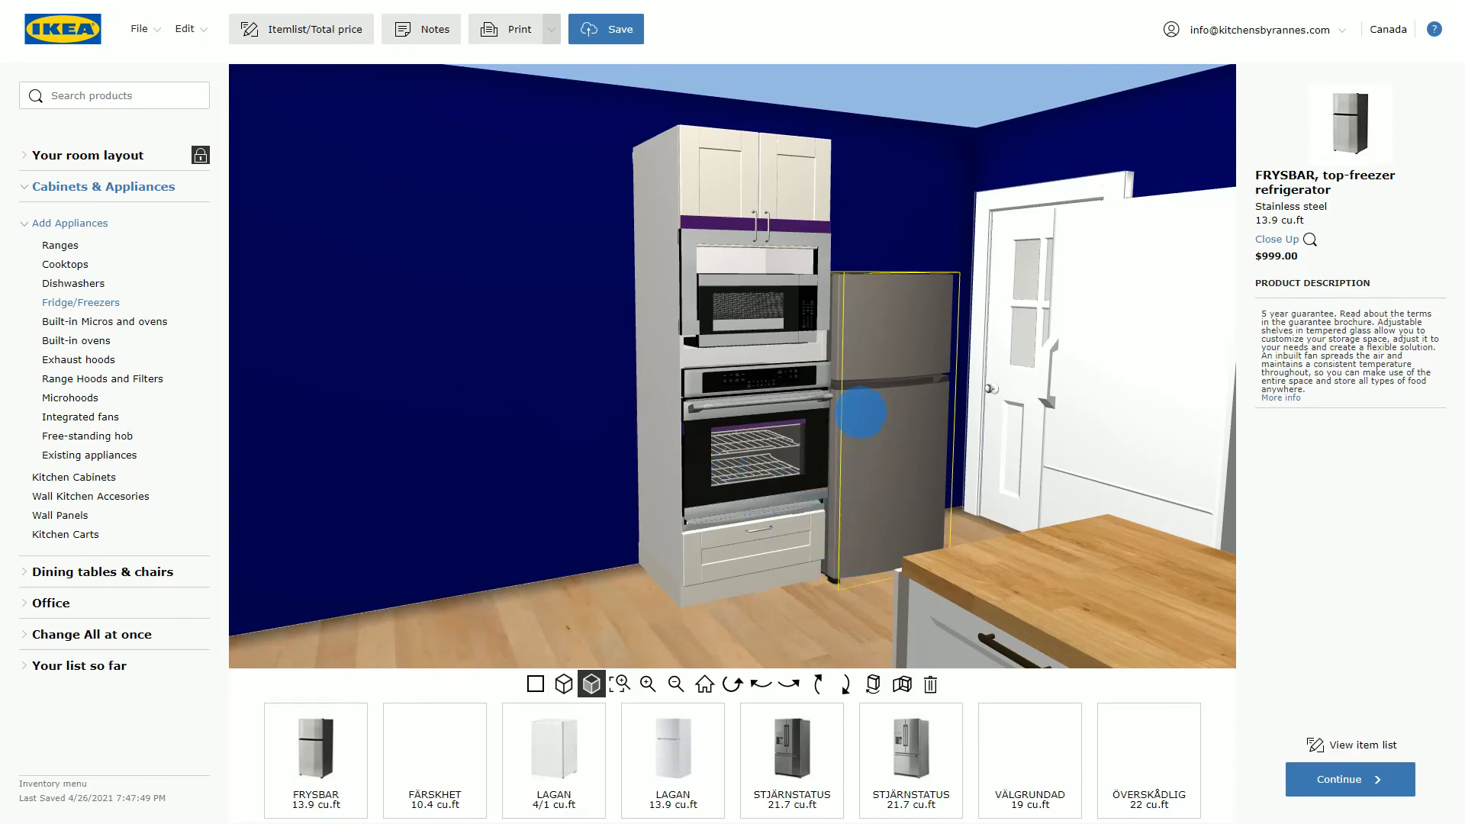
# Review the total item list for the appliance subtotal, the oven and microwave high cabinet's parts, and the FRYSBAR refrigerator entry.
pyautogui.moveTo(693, 776)
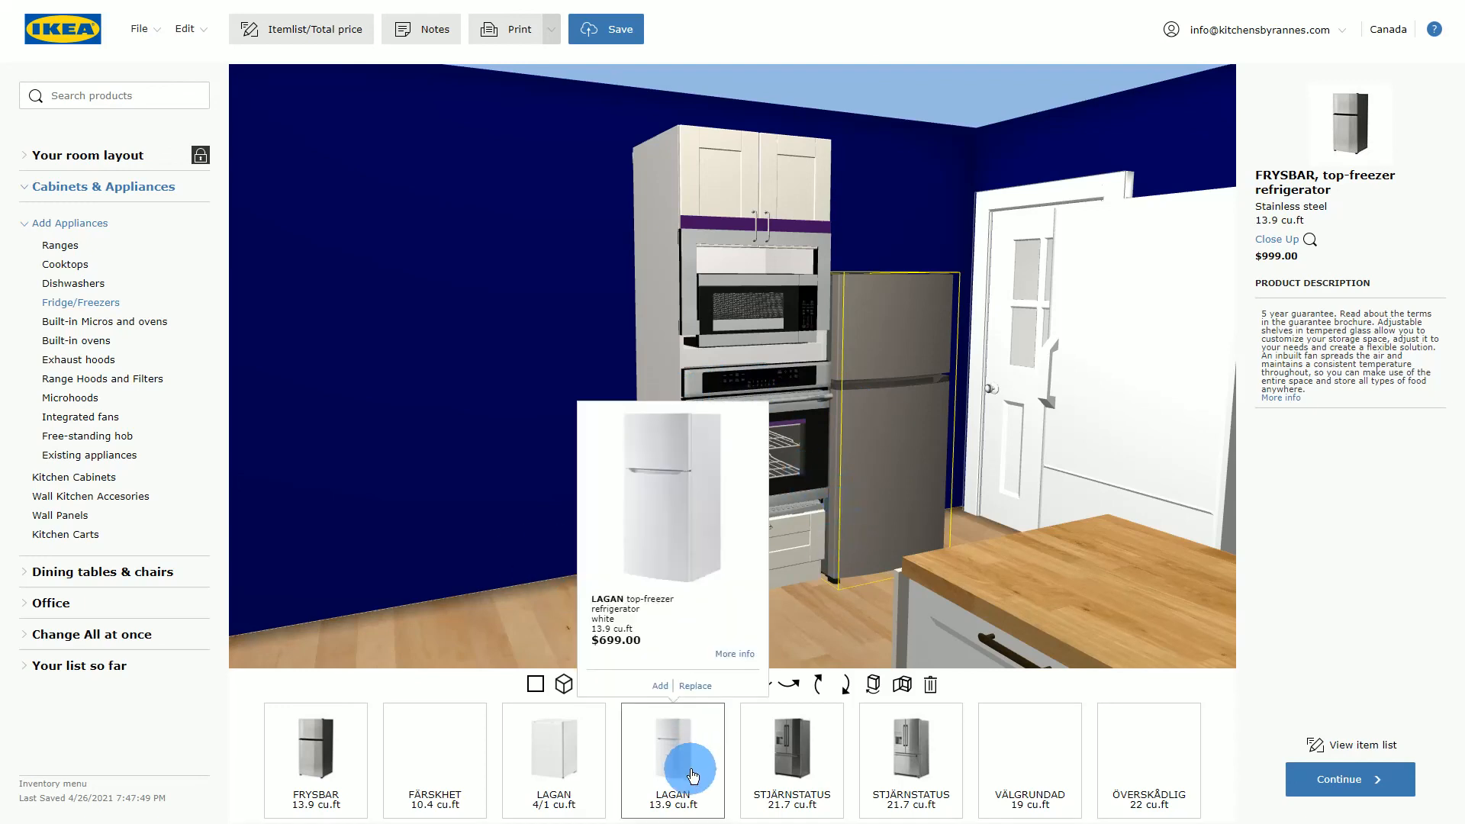
pyautogui.moveTo(924, 769)
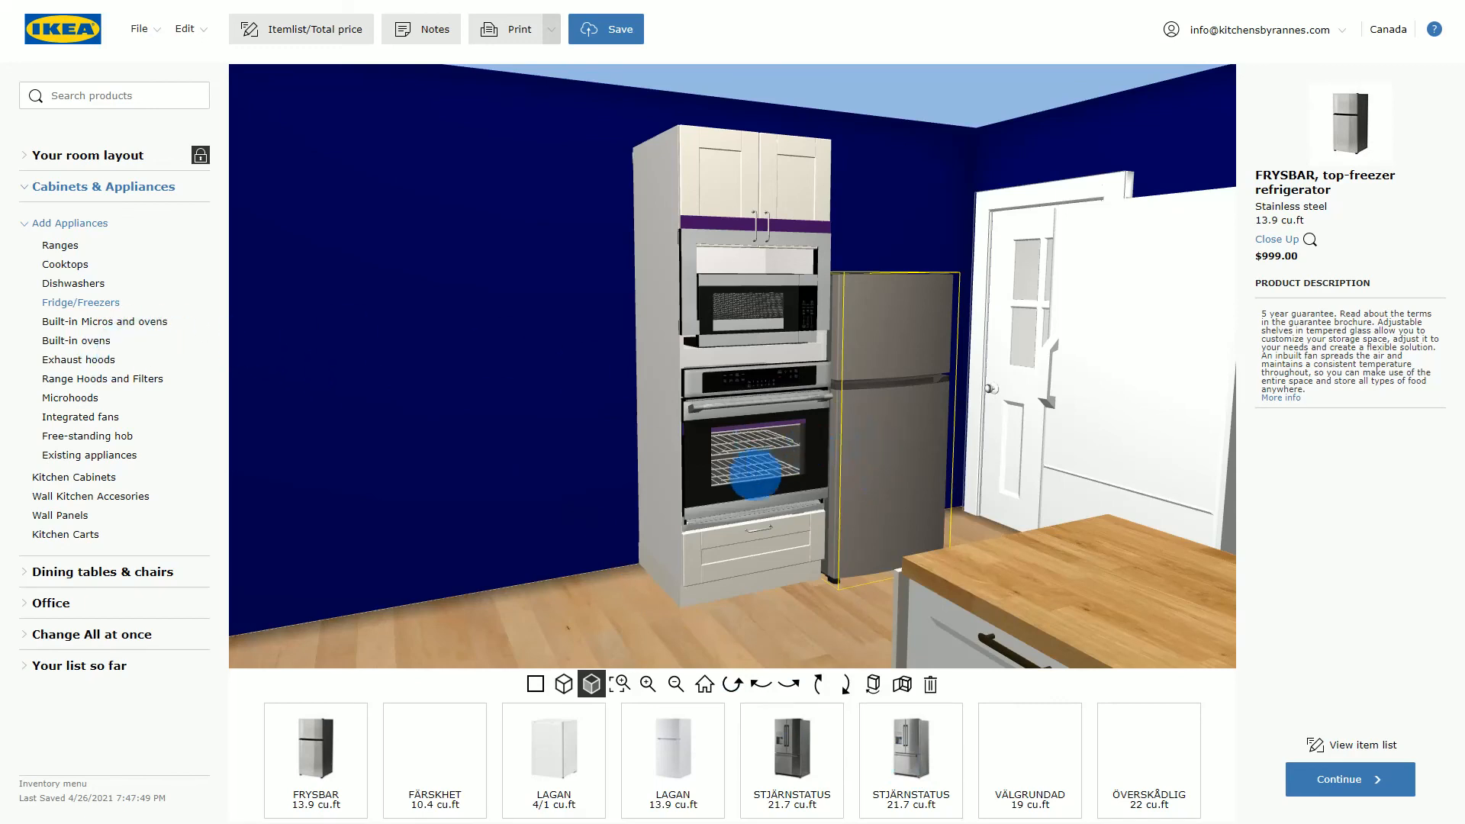
pyautogui.click(303, 28)
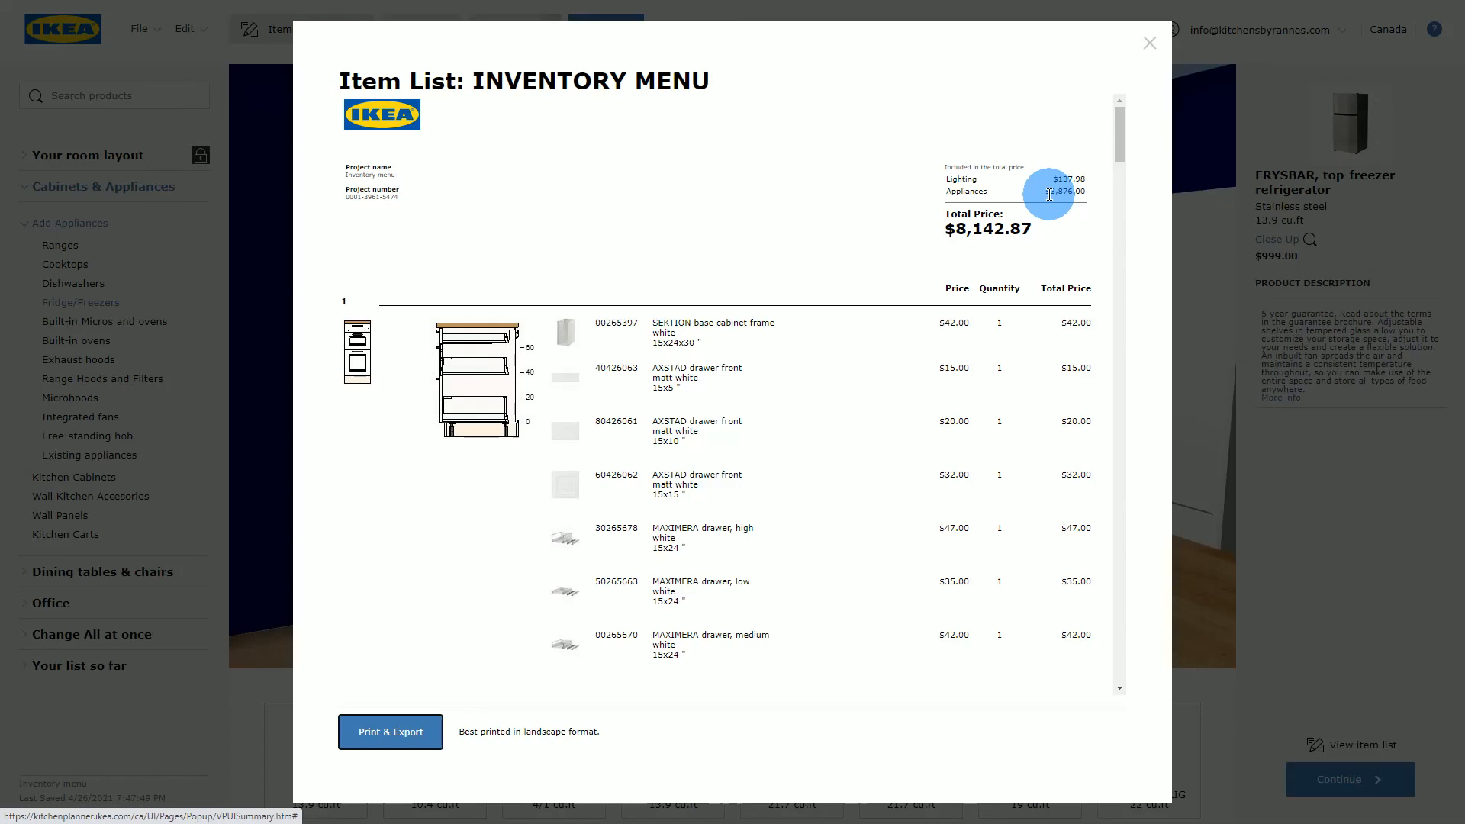
pyautogui.scroll(-4, 832, 477)
pyautogui.scroll(-12, 831, 478)
pyautogui.scroll(-3, 793, 522)
pyautogui.scroll(2, 791, 516)
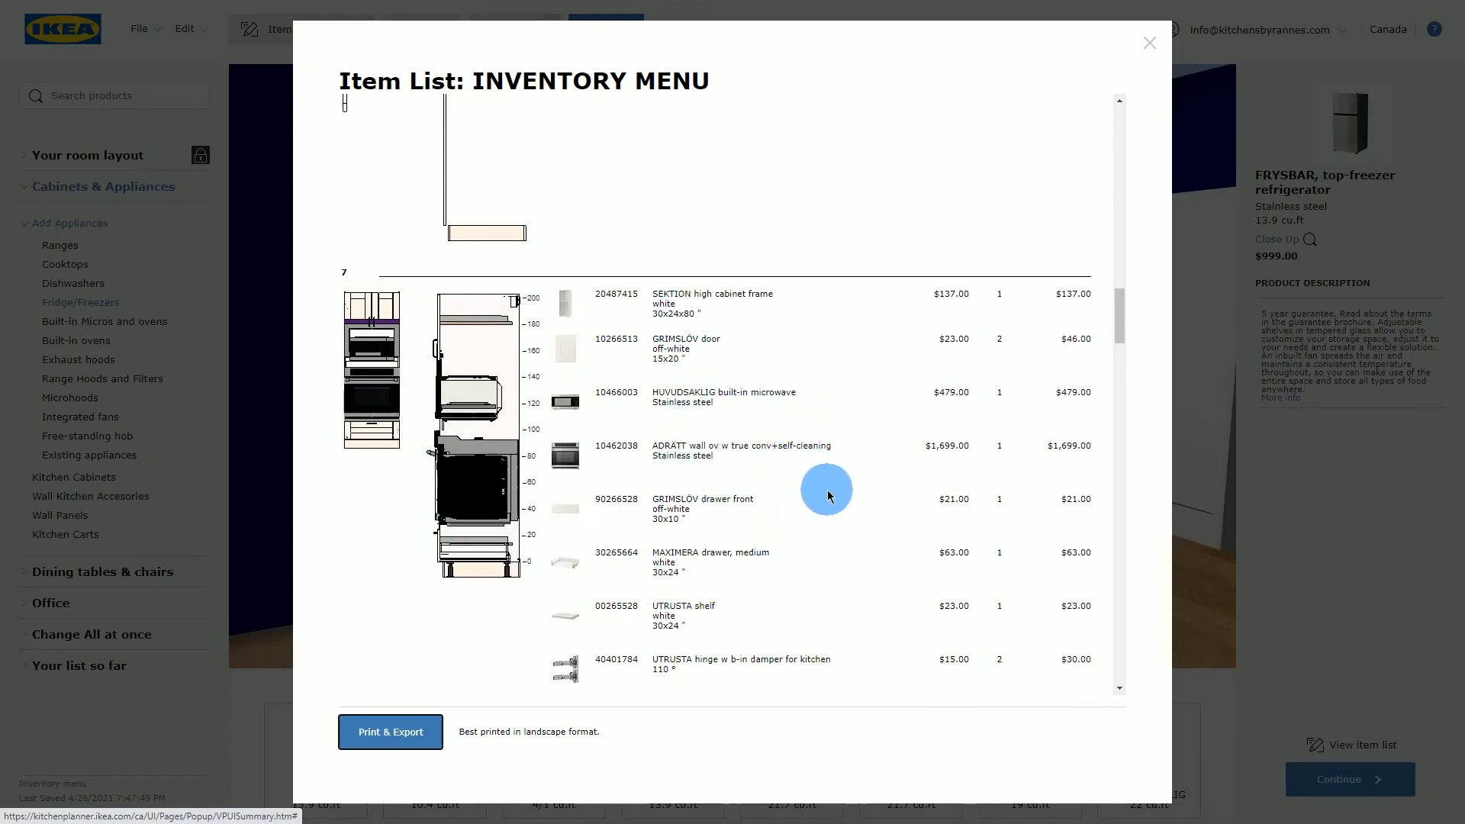
pyautogui.scroll(-10, 828, 496)
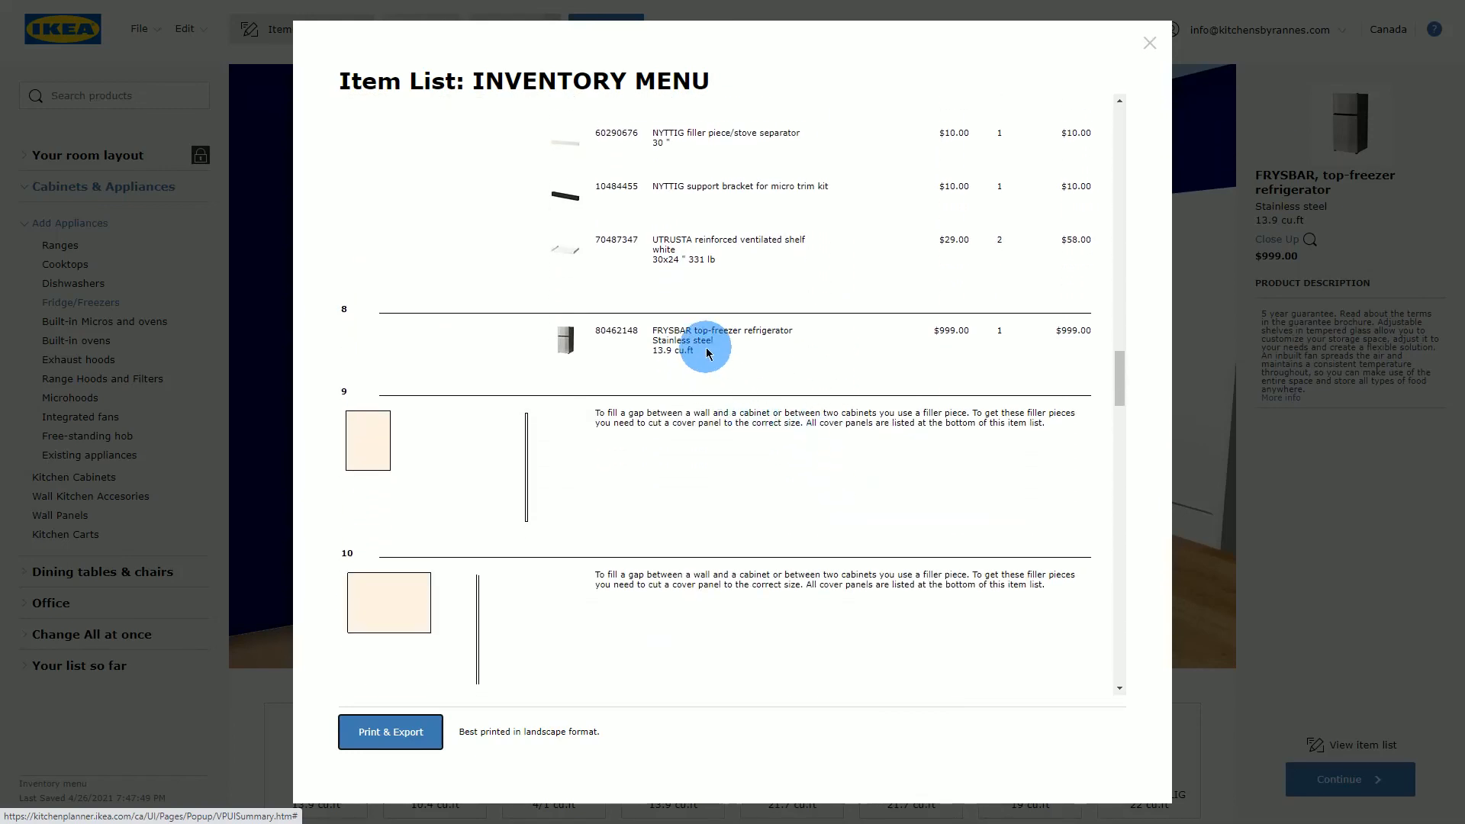
pyautogui.click(1151, 43)
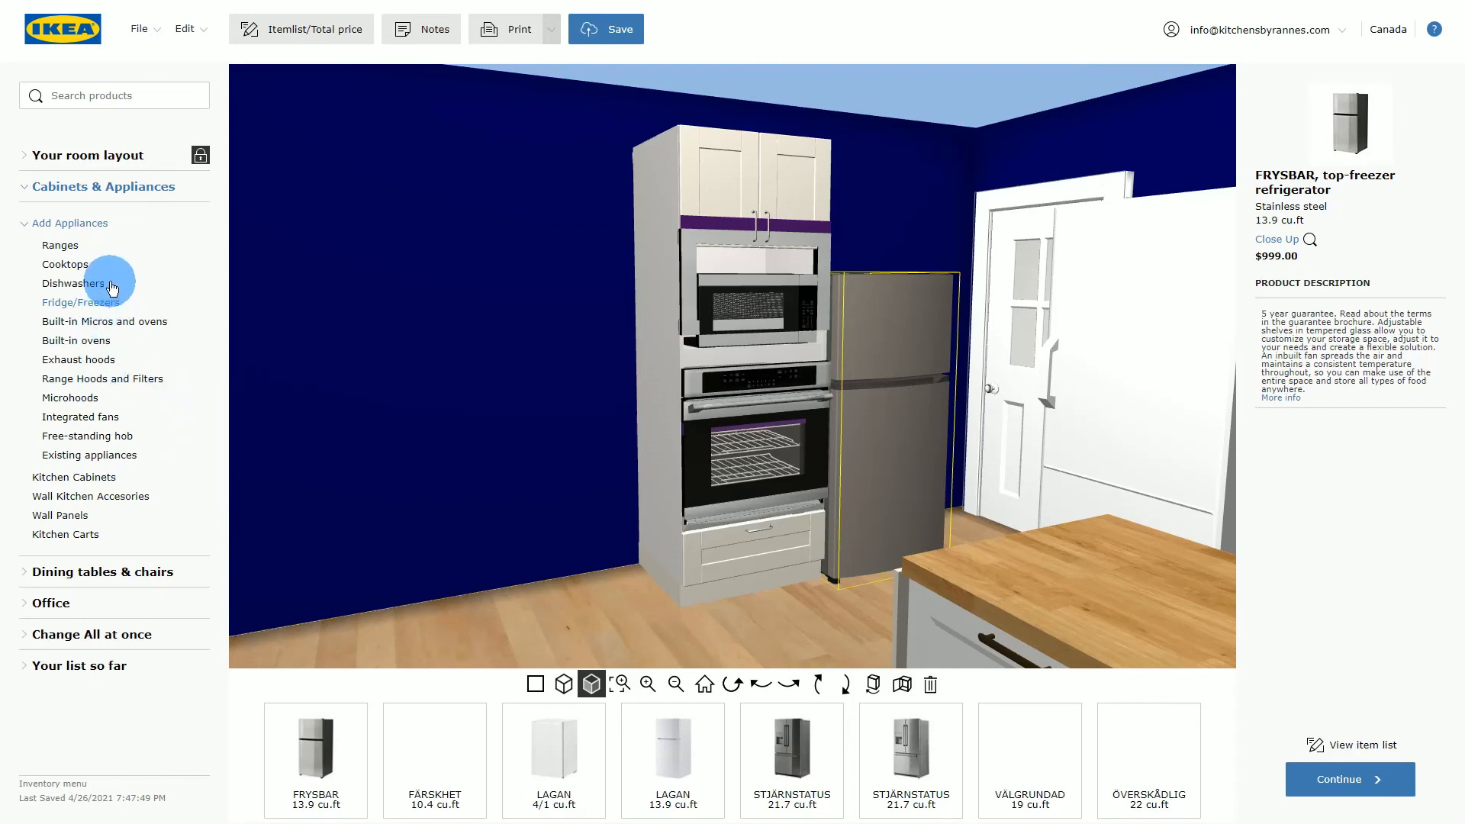
# Add the SE HO2D2E 30x24x90 inch built-in oven high cabinet to the room and look through its main component options.
pyautogui.click(71, 224)
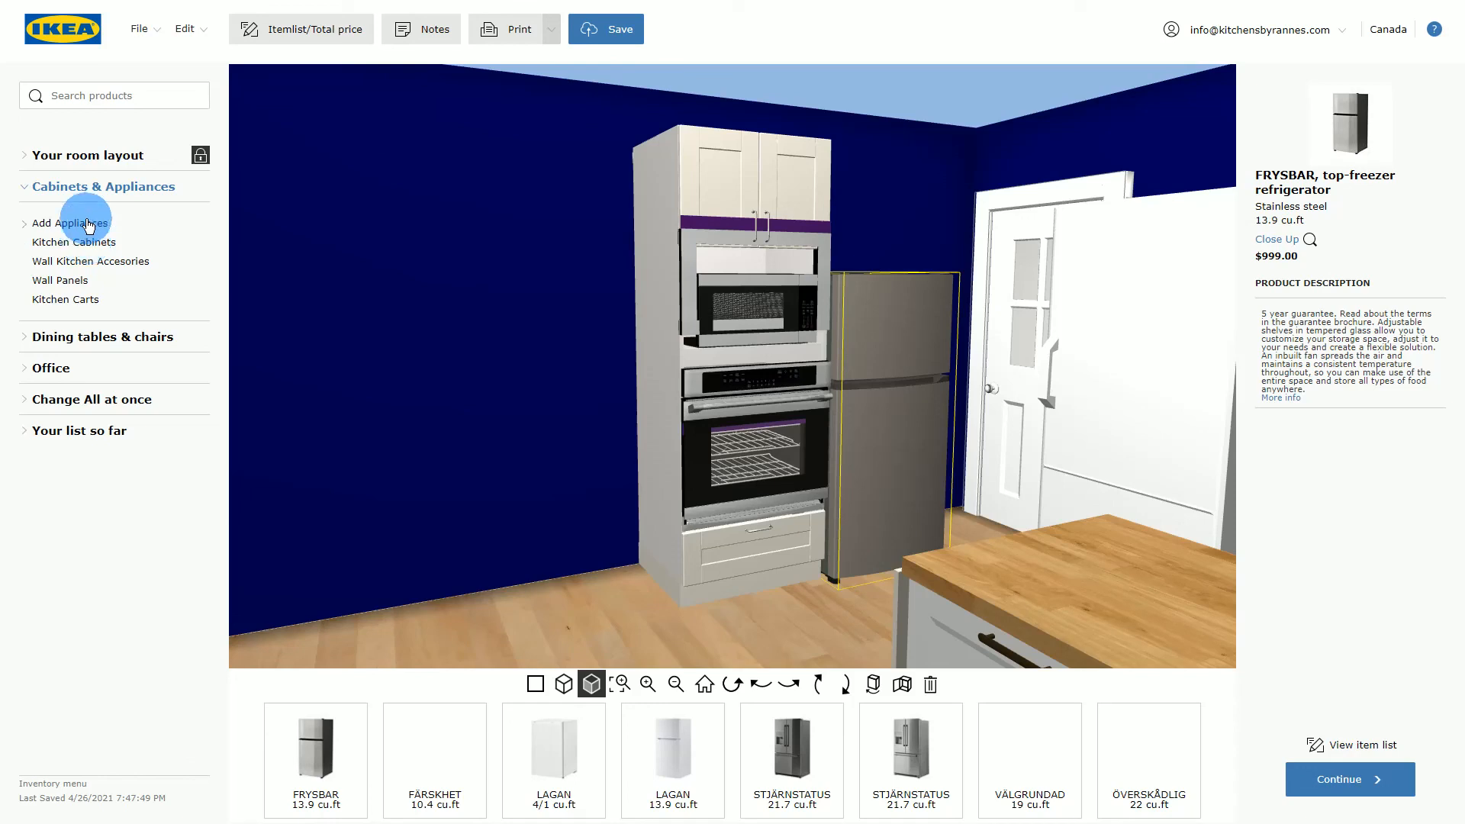
pyautogui.click(71, 223)
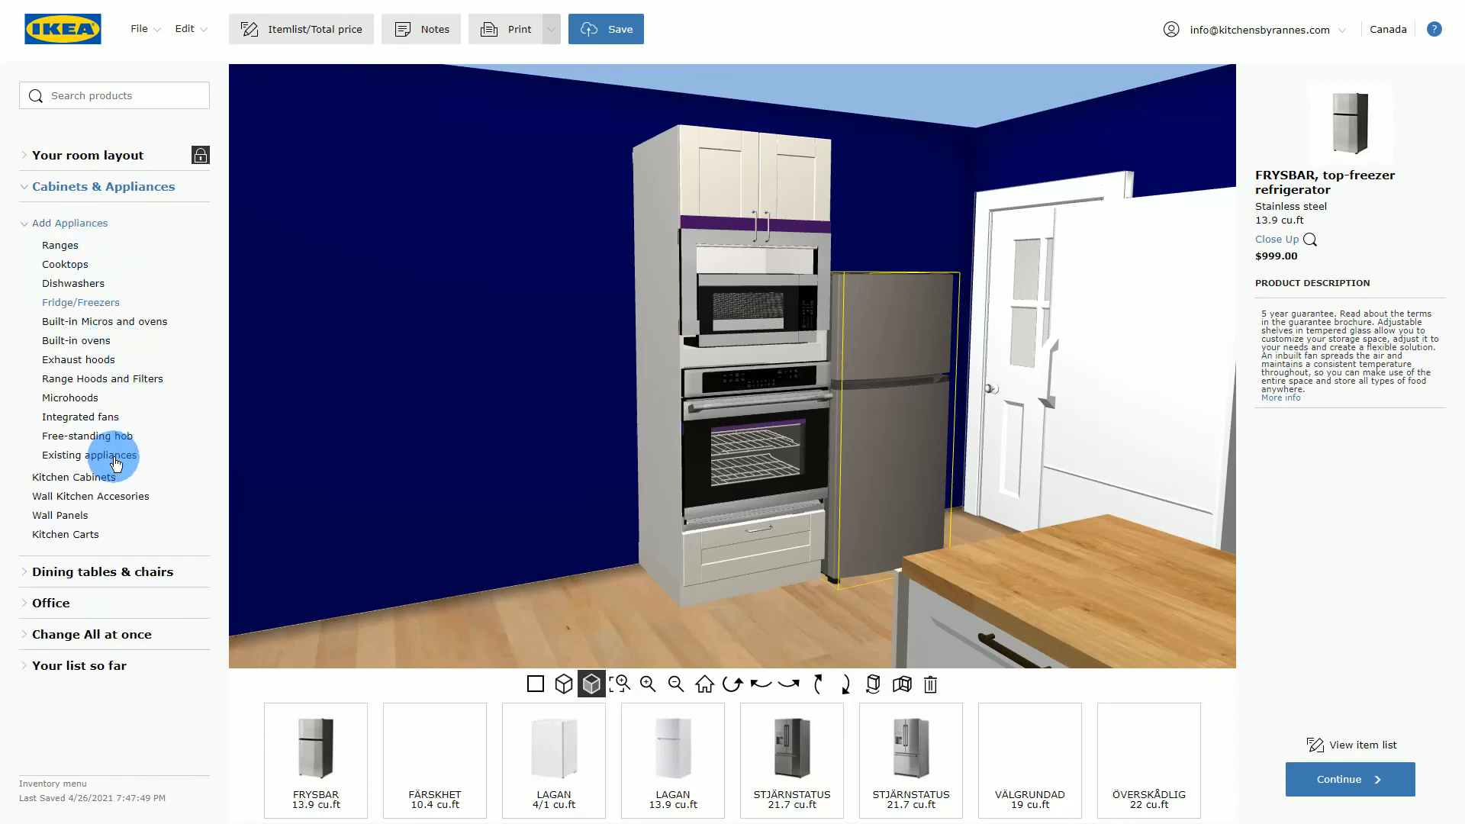
pyautogui.click(77, 343)
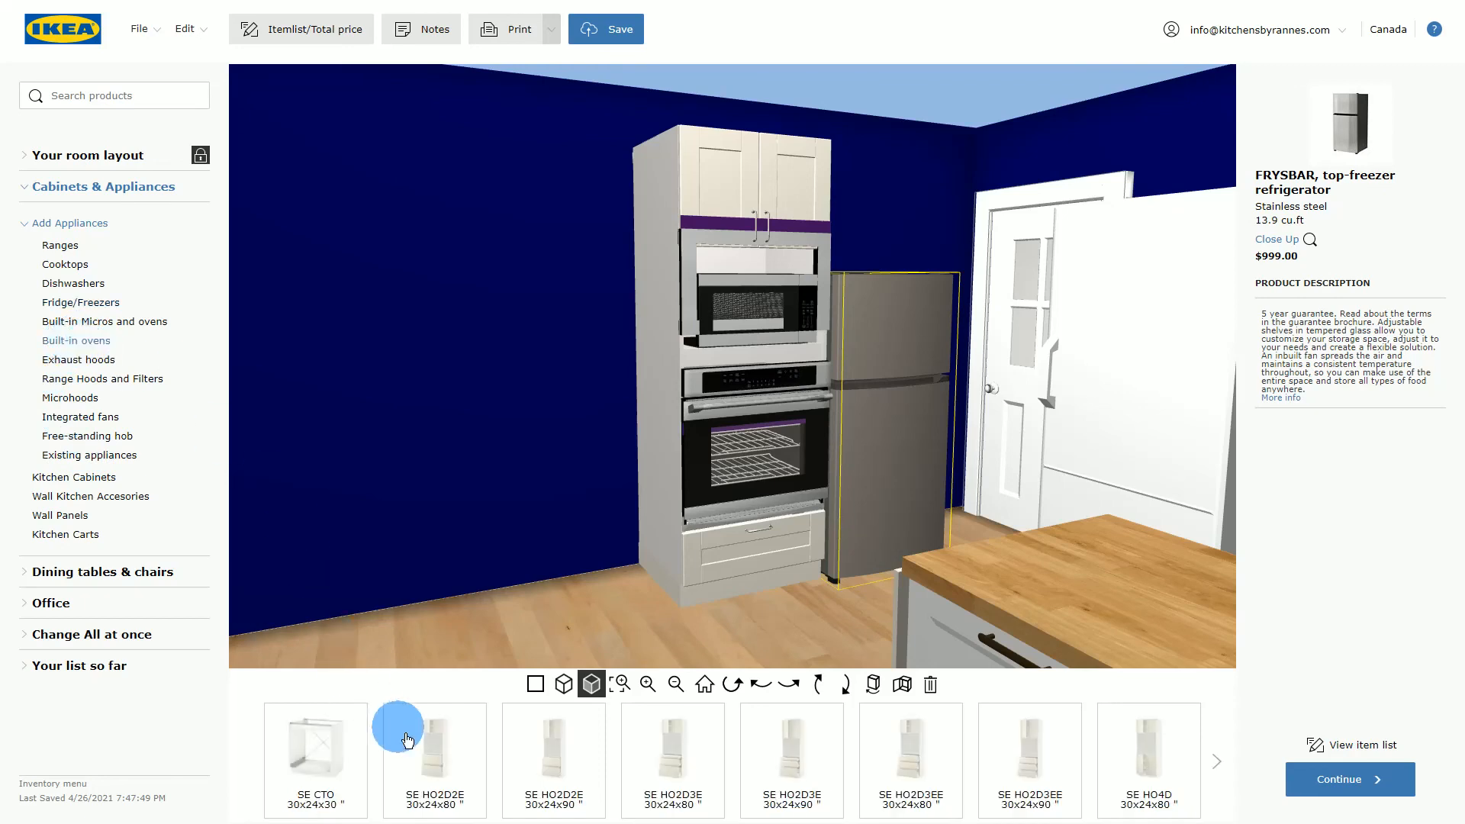
pyautogui.click(569, 775)
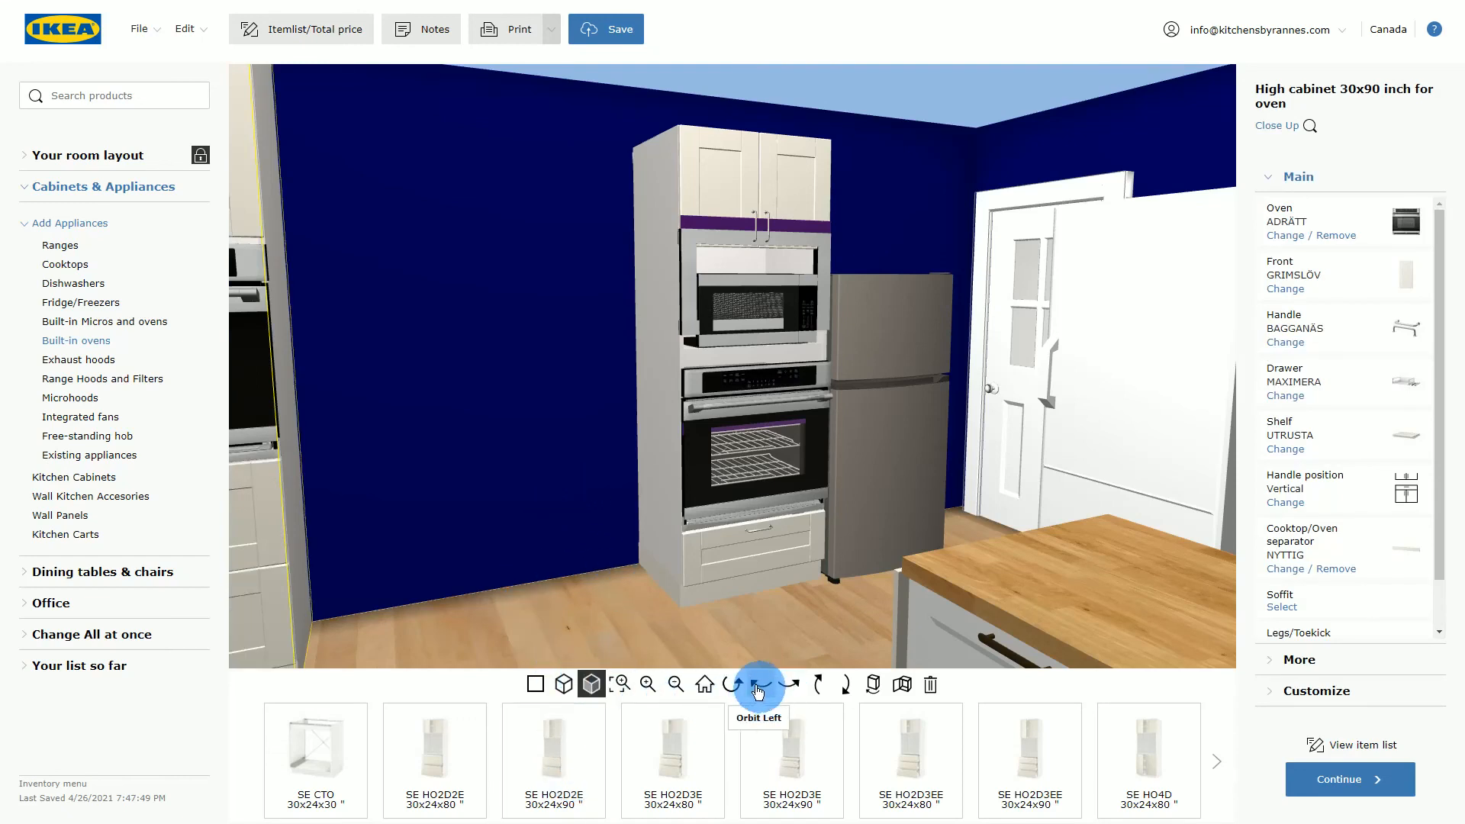
pyautogui.click(783, 686)
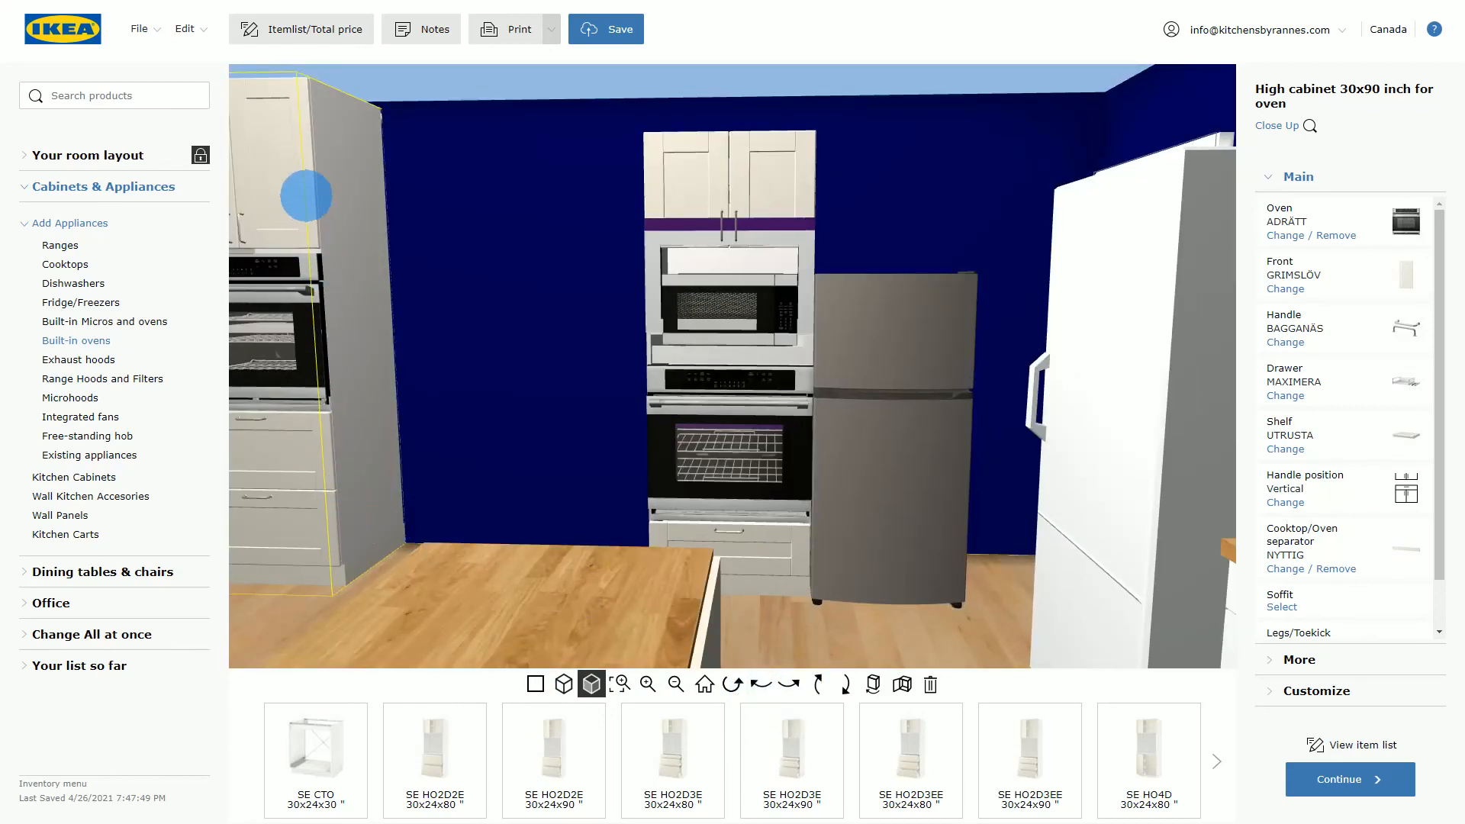
pyautogui.scroll(-1, 1316, 399)
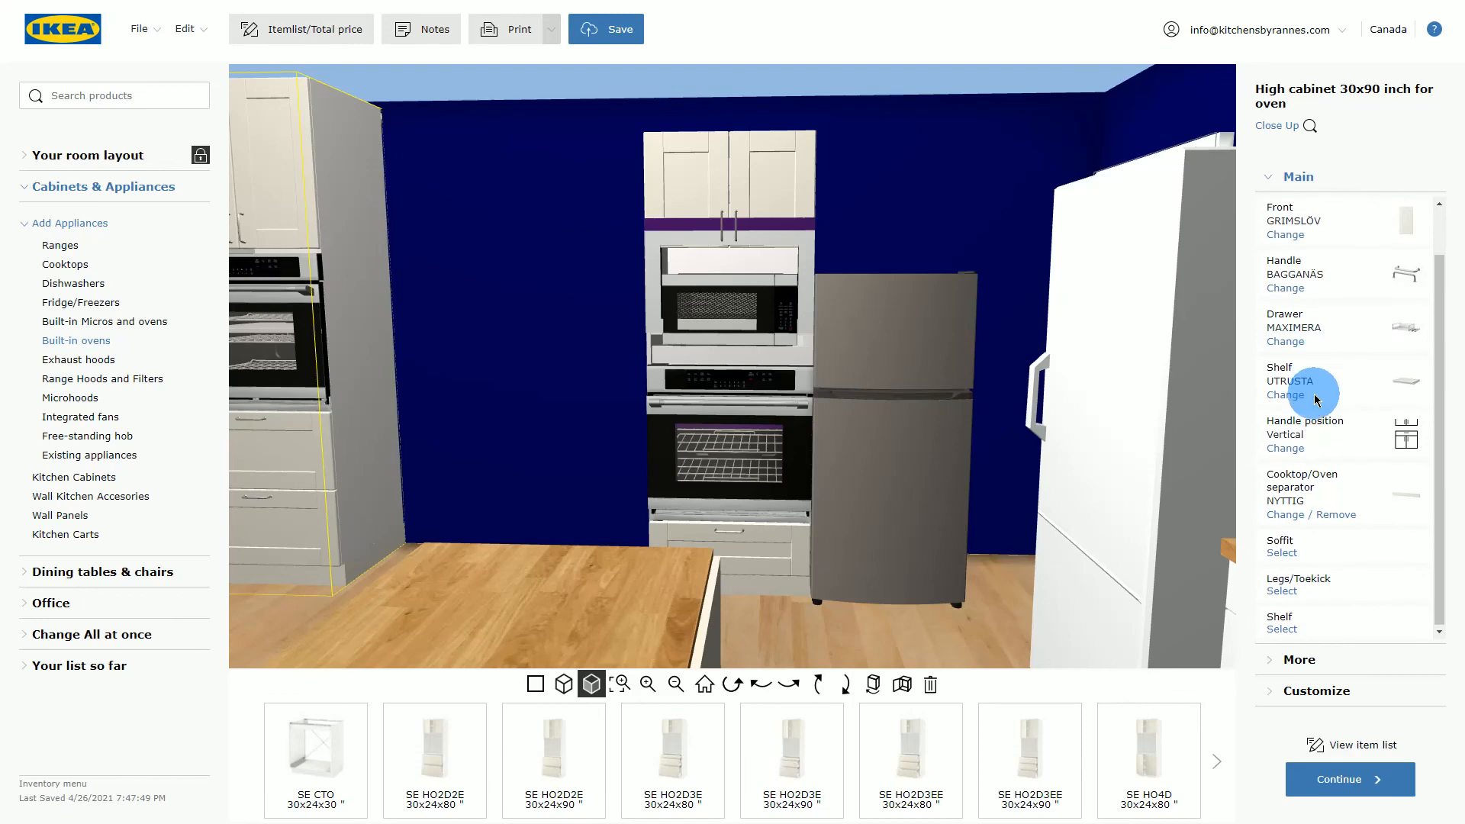